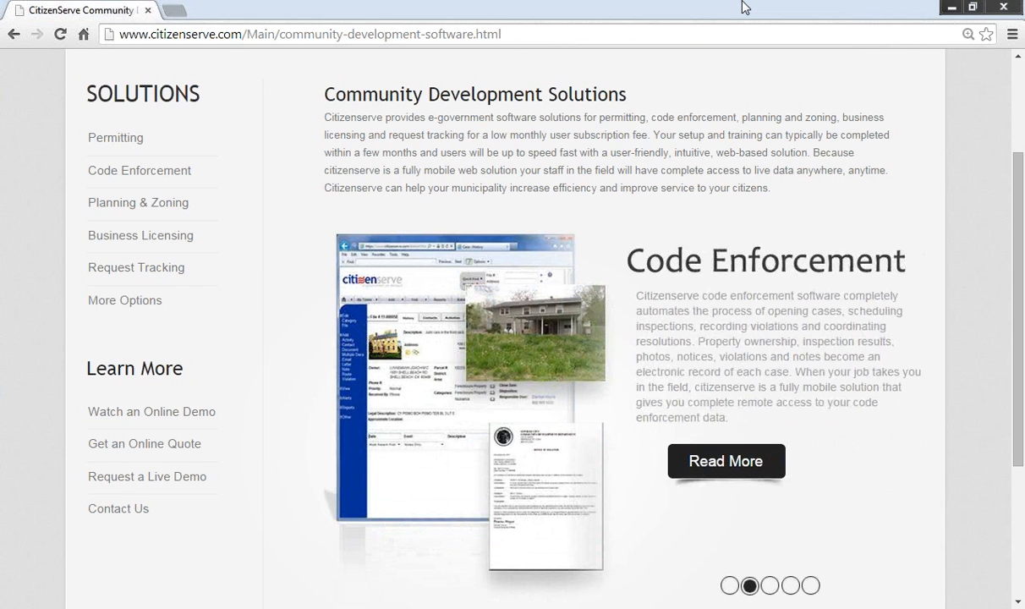
Step: Go to the Citizenserve admin login page in the browser
click(618, 31)
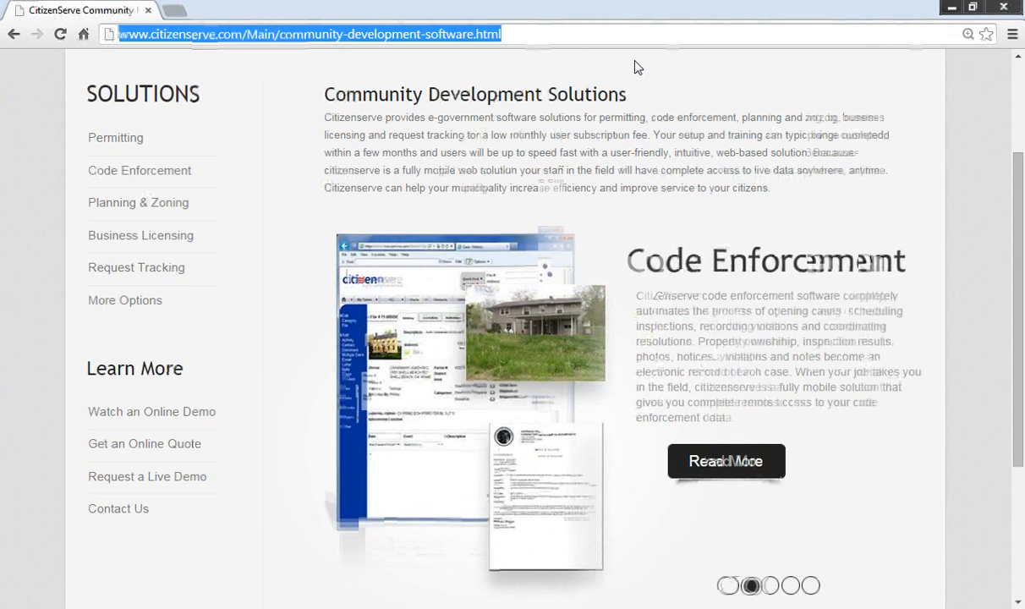
text(www.citizenserve.com/Admin/Login.jsp)
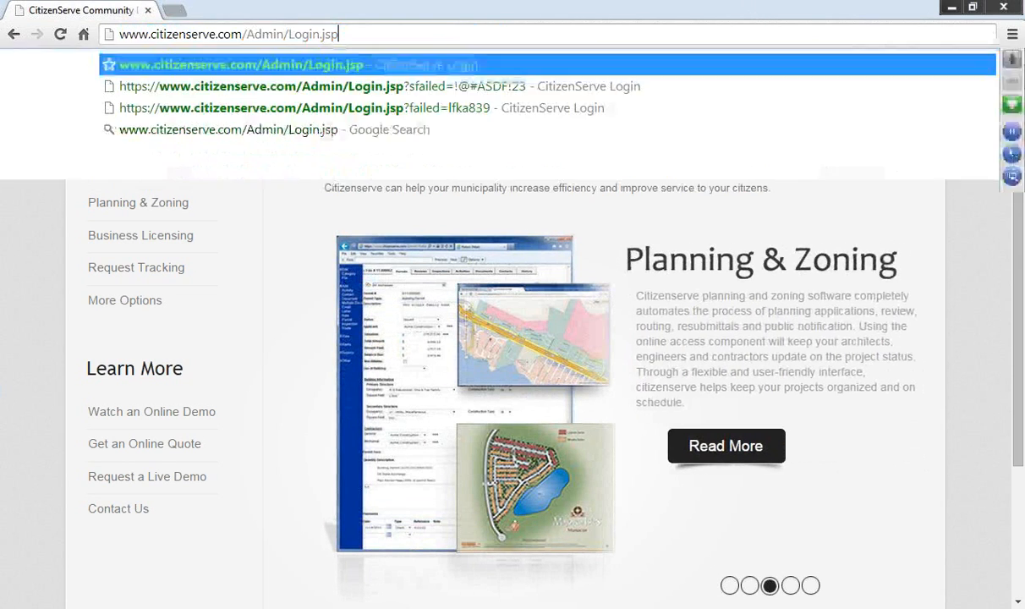
key(Return)
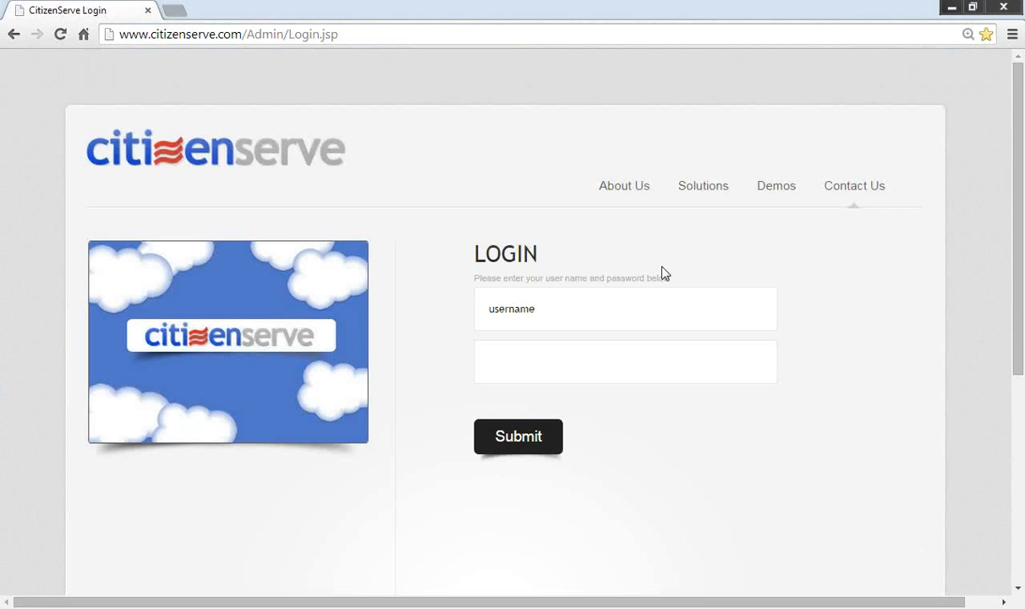
Step: Log in with the staff username and password to reach the welcome dashboard
click(629, 305)
text(jasontodd)
key(Tab)
text(password12)
key(Return)
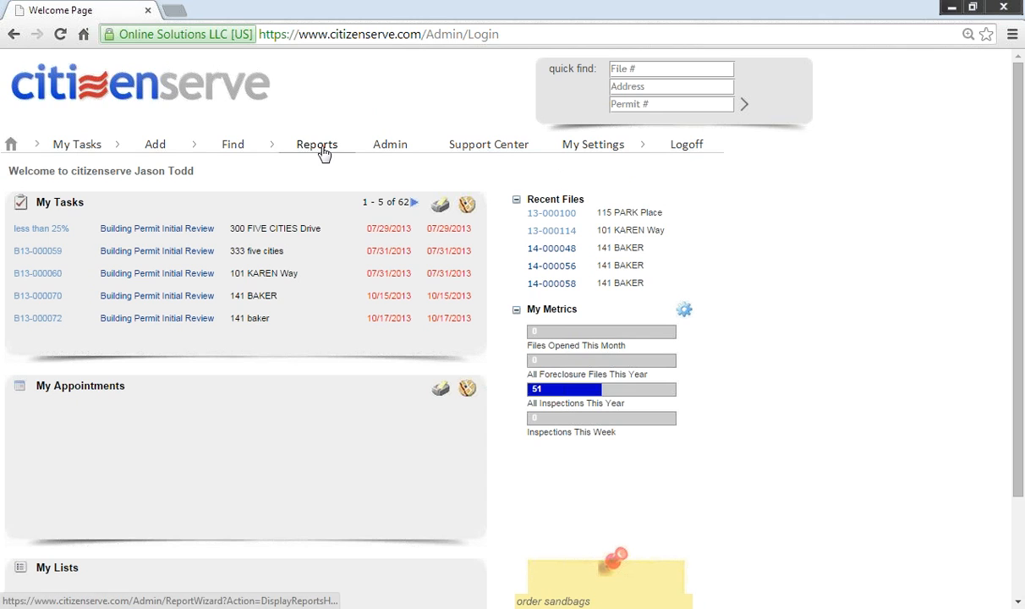
Step: Zoom the dashboard in and scroll down to the My Lists panel
key(ctrl+plus)
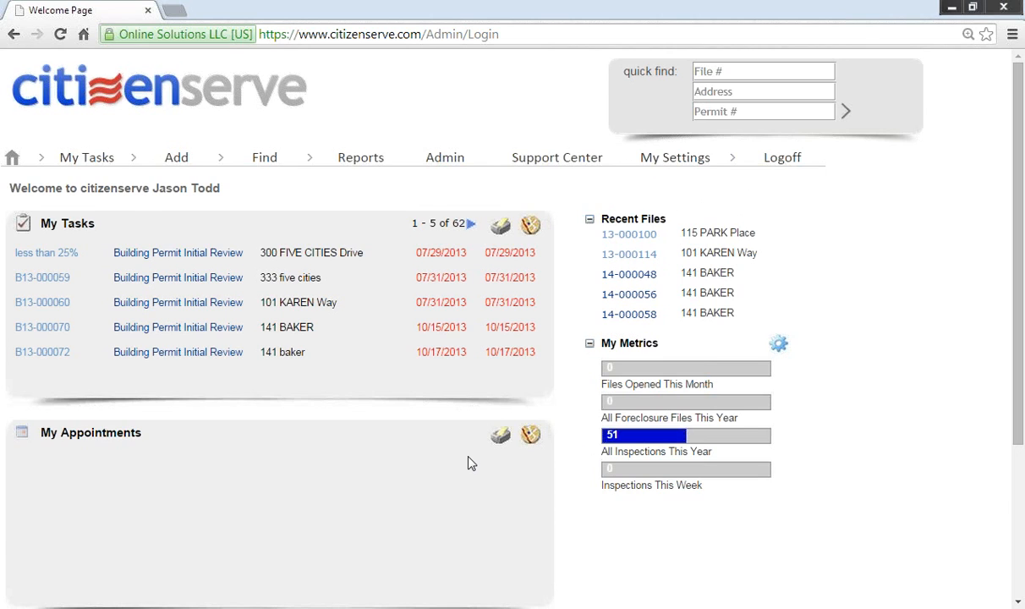
scroll(470, 461, down, 1)
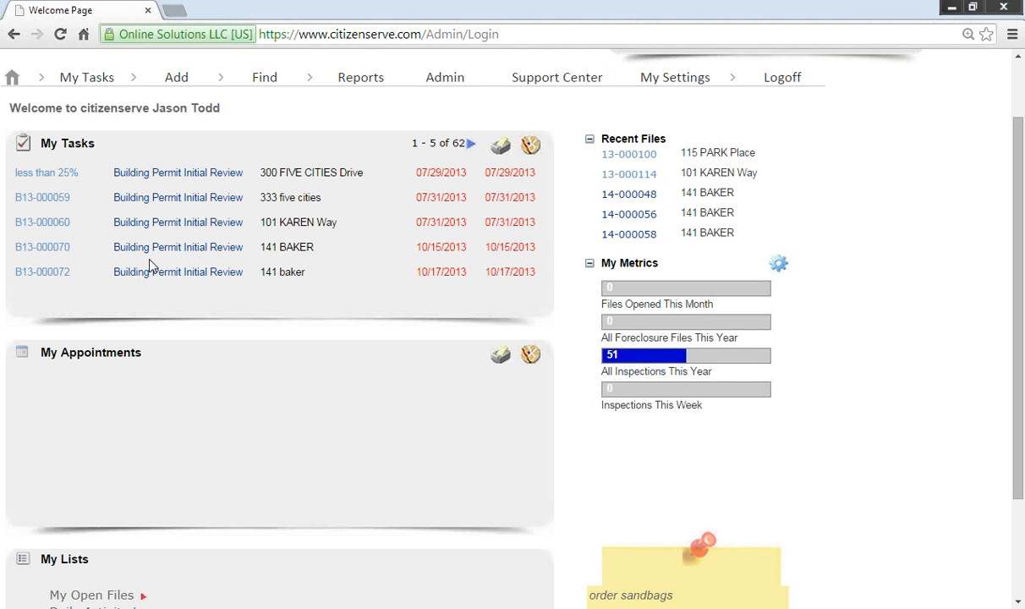
scroll(192, 394, down, 3)
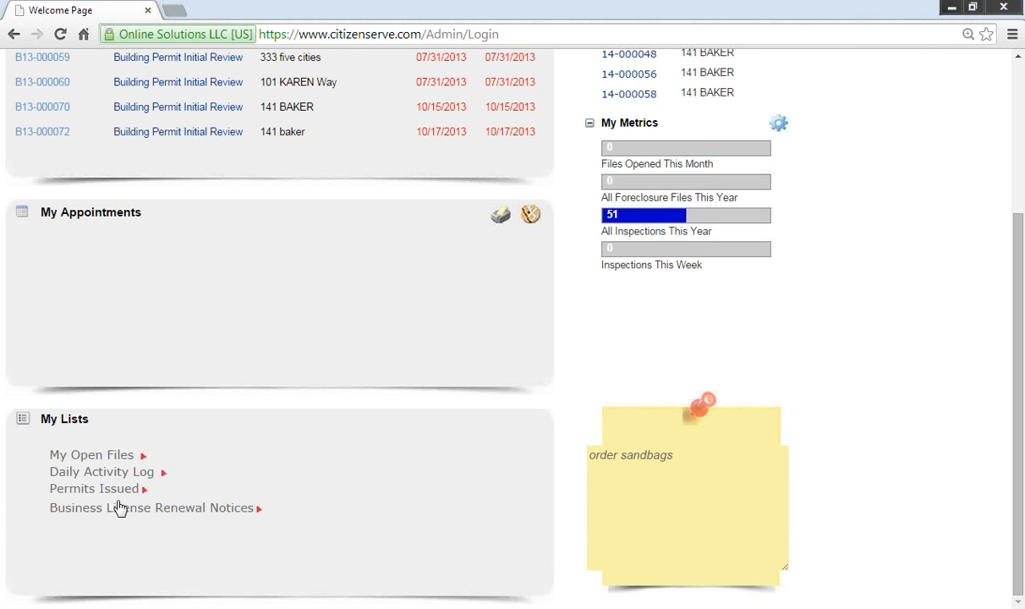
click(119, 489)
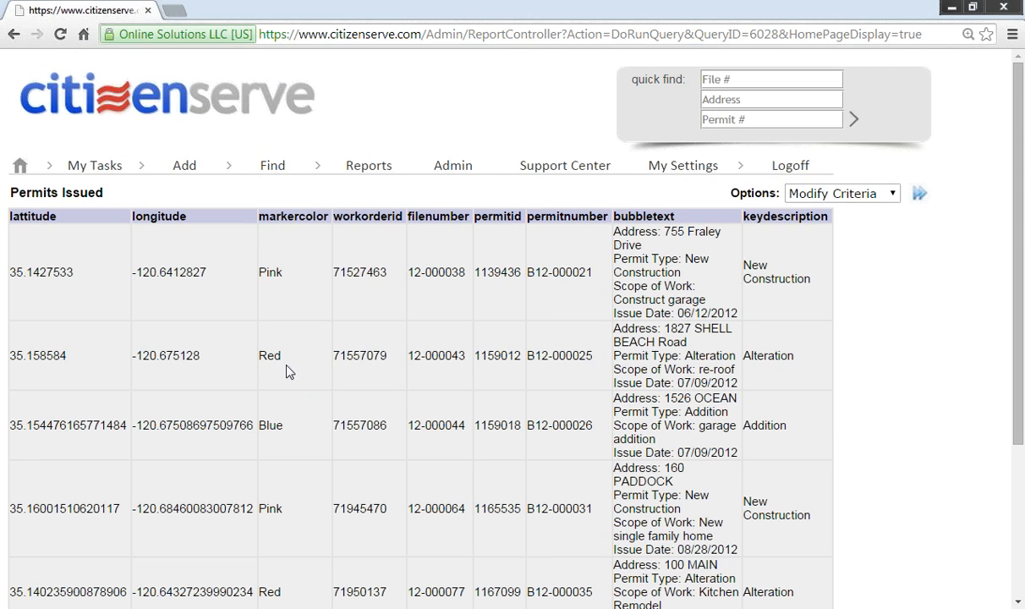
click(179, 103)
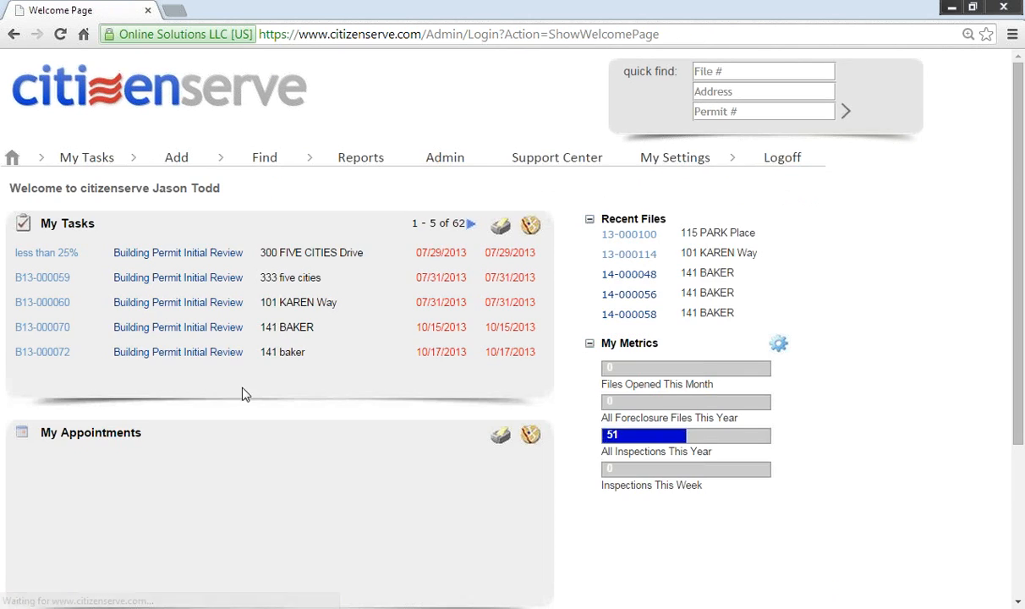
scroll(199, 437, down, 3)
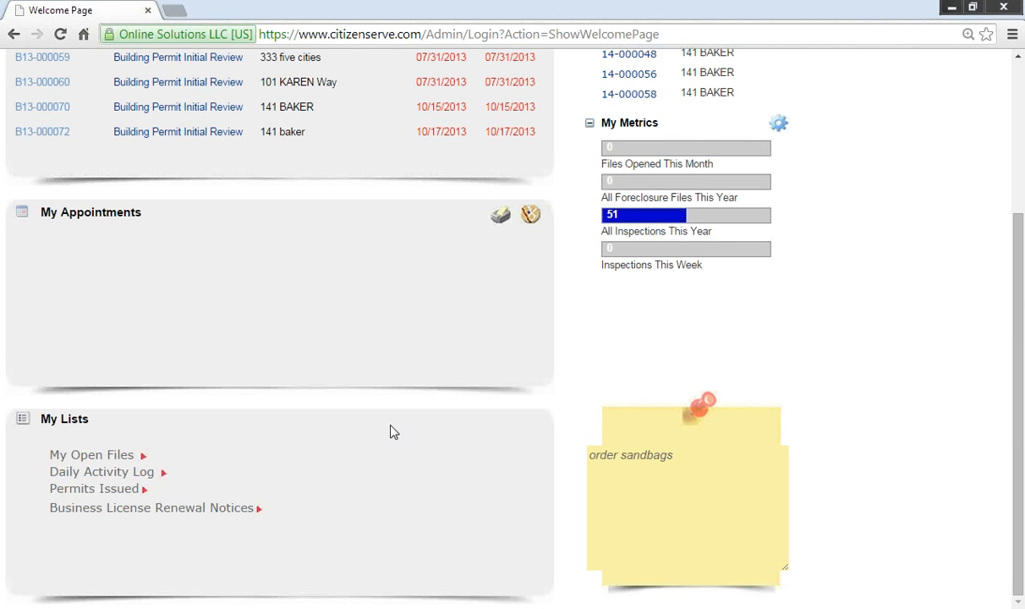
scroll(391, 431, up, 3)
mouse_move(167, 145)
mouse_move(74, 160)
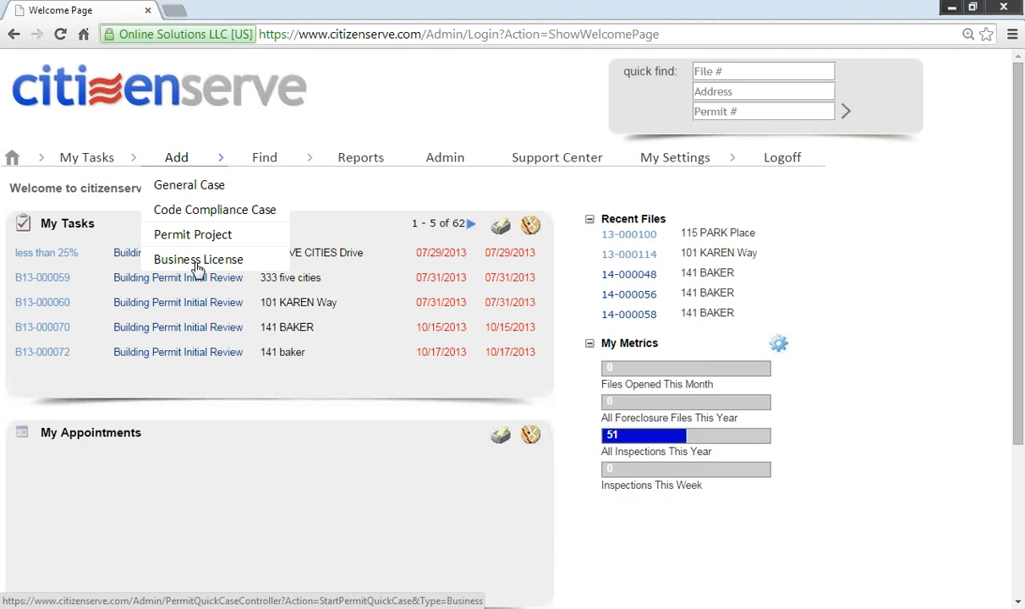
Step: Open the Advanced Find file search form from the Find menu
mouse_move(267, 158)
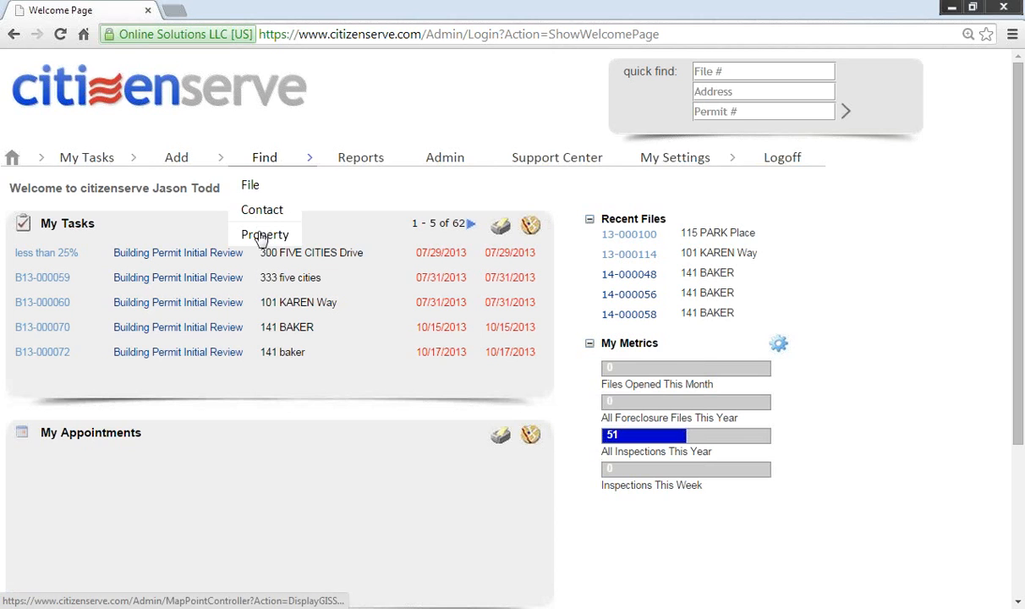
click(258, 192)
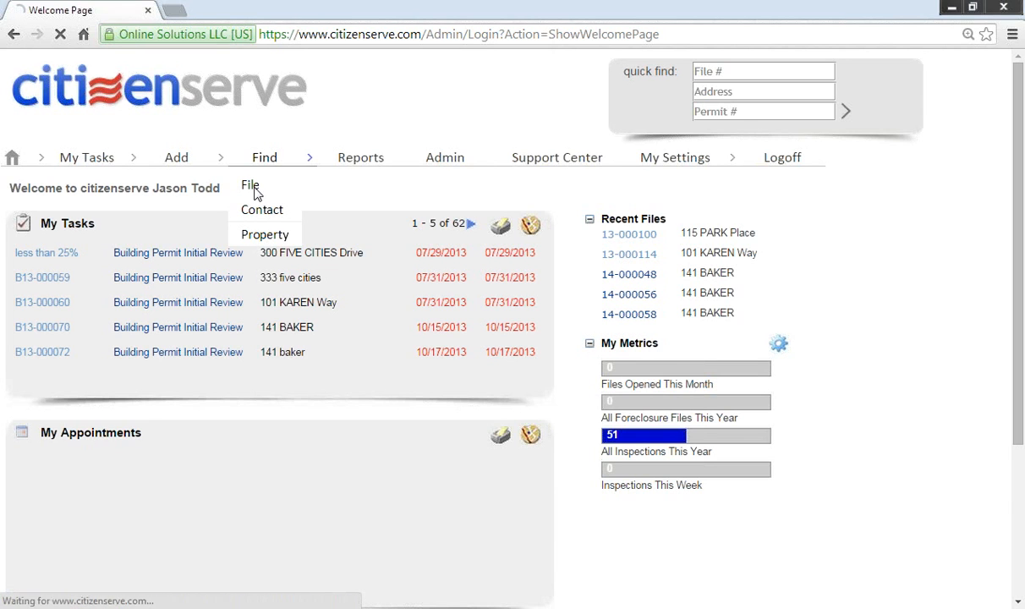
scroll(439, 335, down, 3)
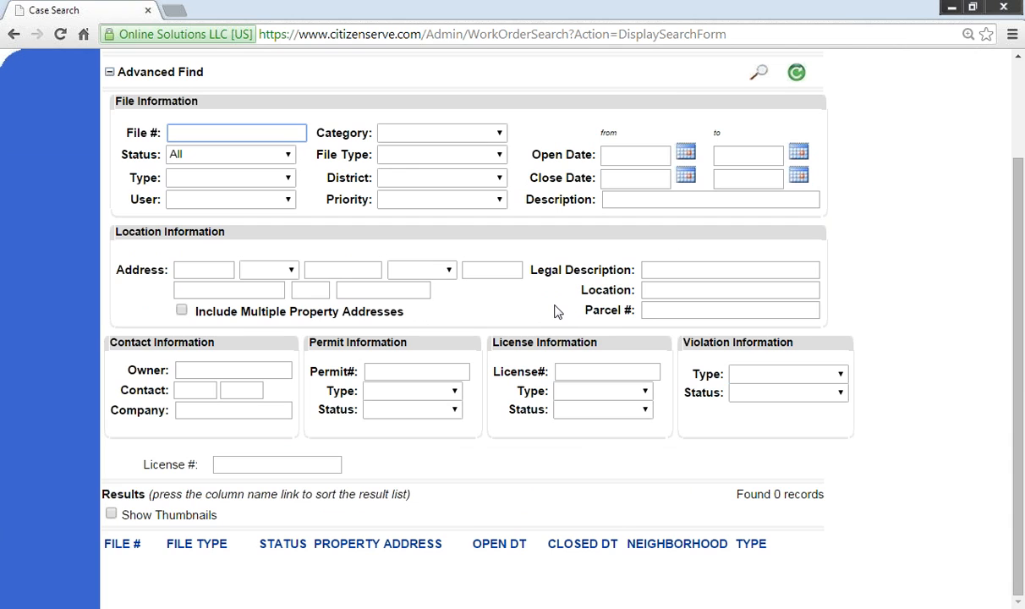
scroll(554, 311, up, 3)
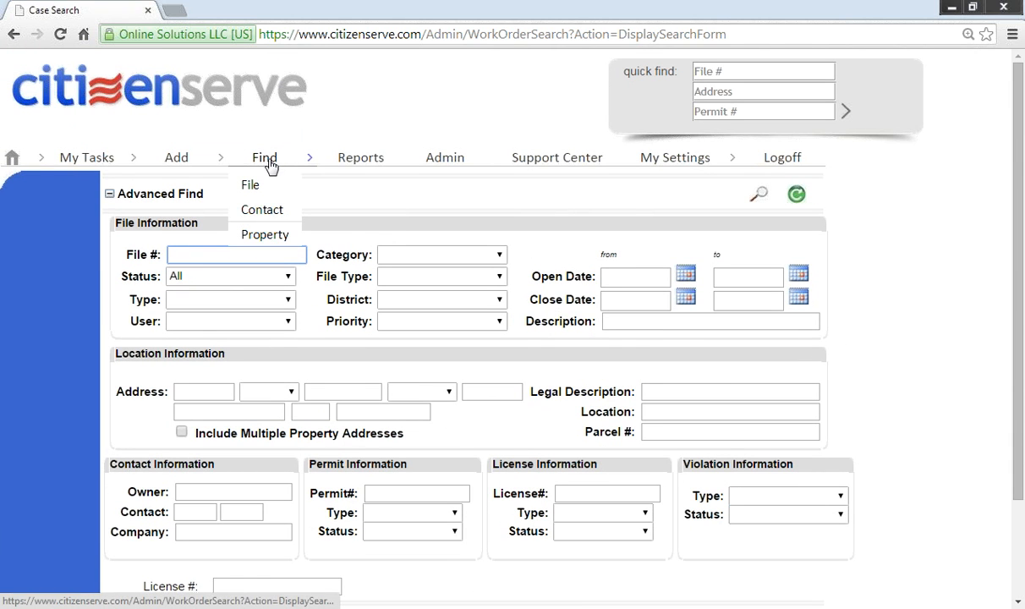
Step: Open the property map, turn on the Zoning layer and centre on Pismo Beach
click(258, 236)
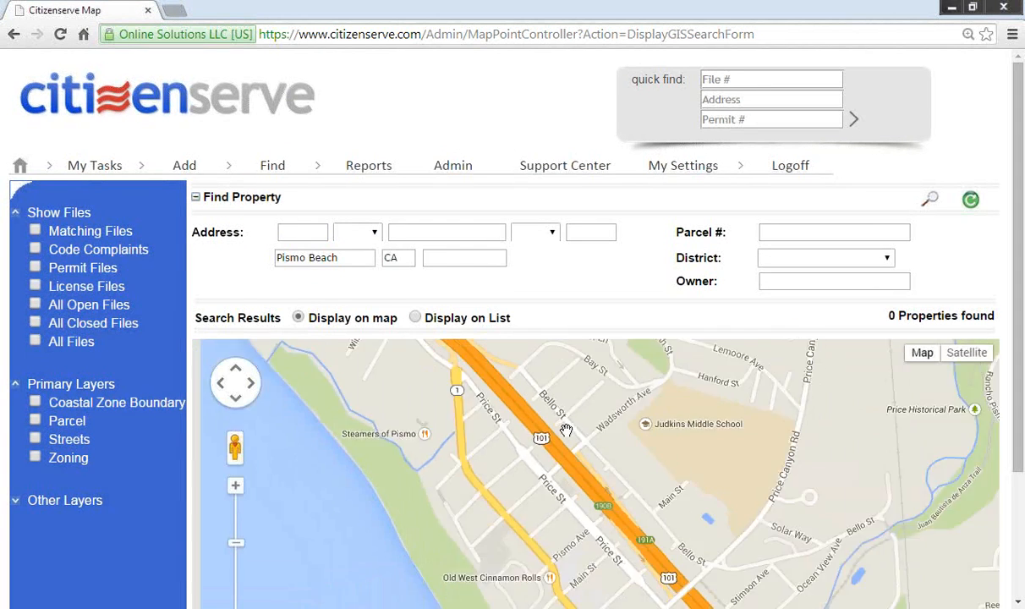
drag(1022, 365, 1022, 455)
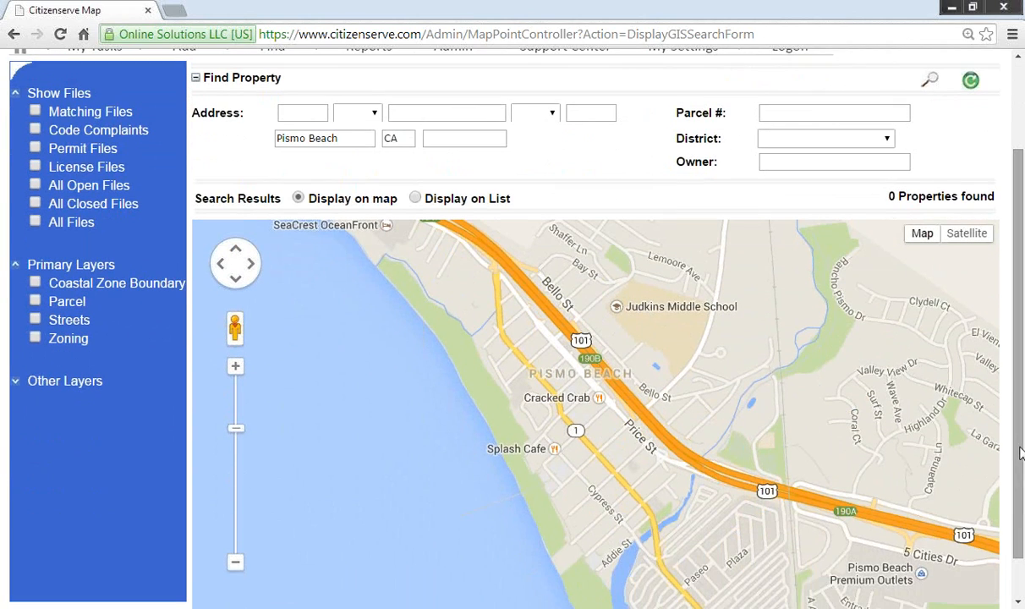
click(34, 338)
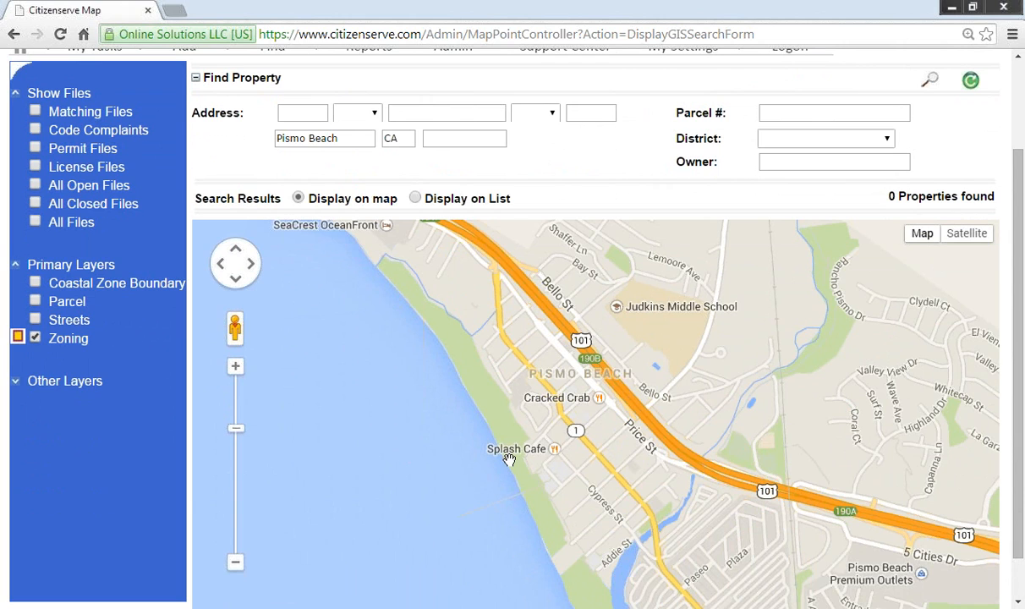
scroll(510, 459, down, 2)
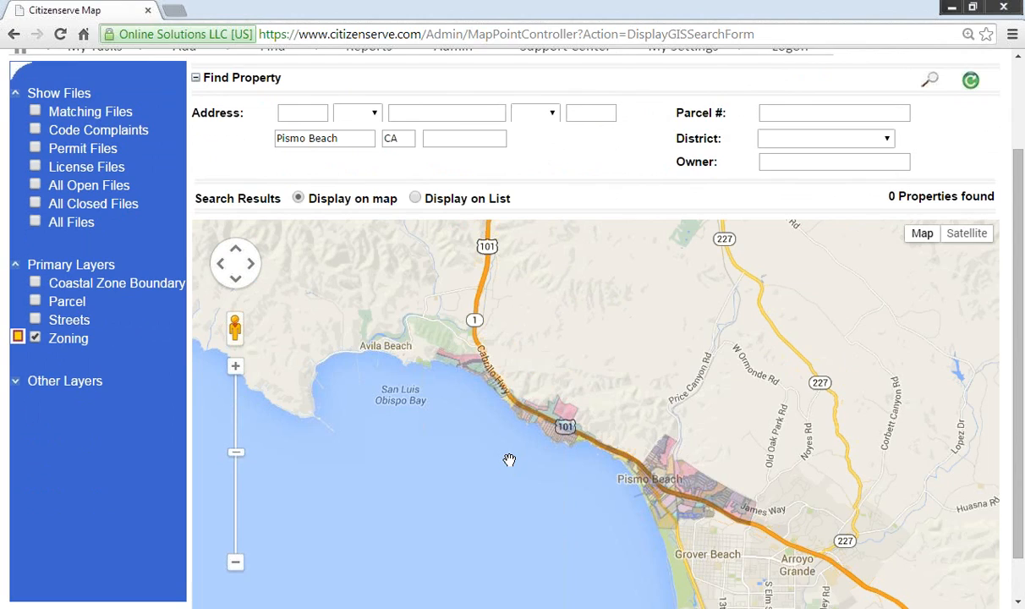
scroll(648, 487, up, 1)
scroll(647, 487, up, 1)
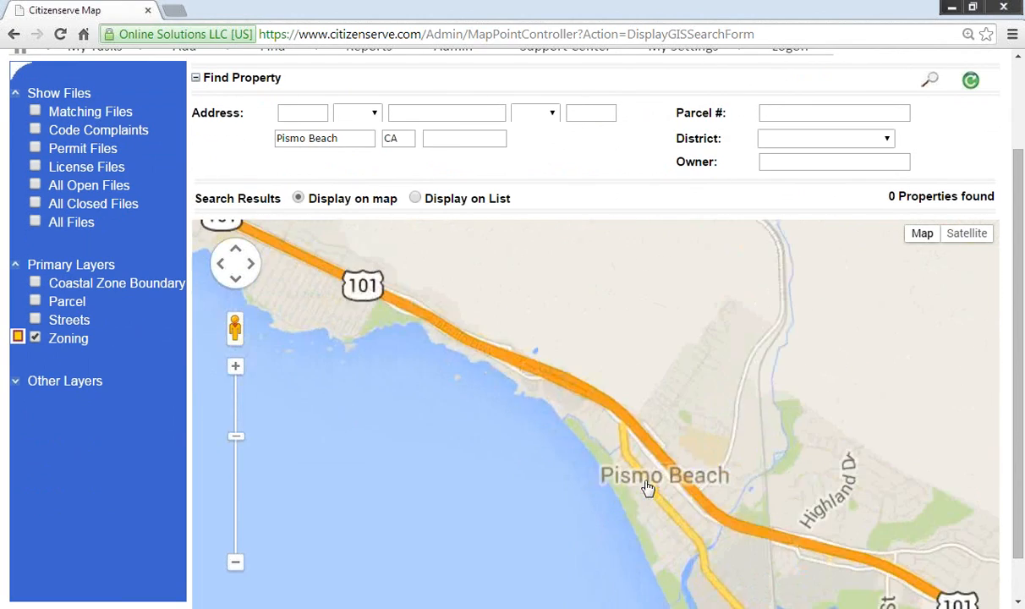
drag(760, 496, 510, 401)
scroll(505, 403, up, 1)
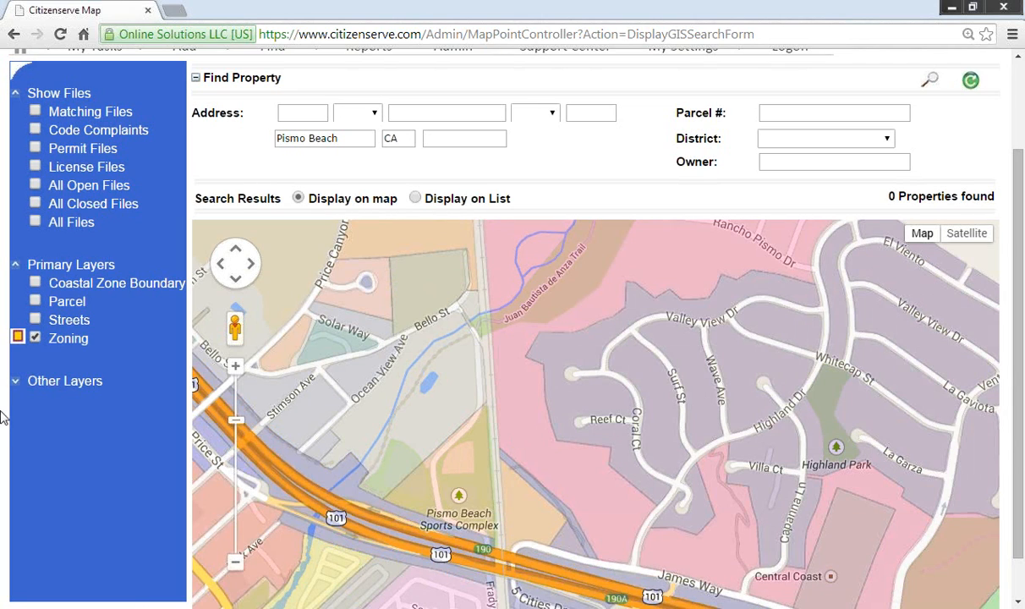
Step: Expand Other Layers and turn on the Sewer Manhole layer
click(15, 381)
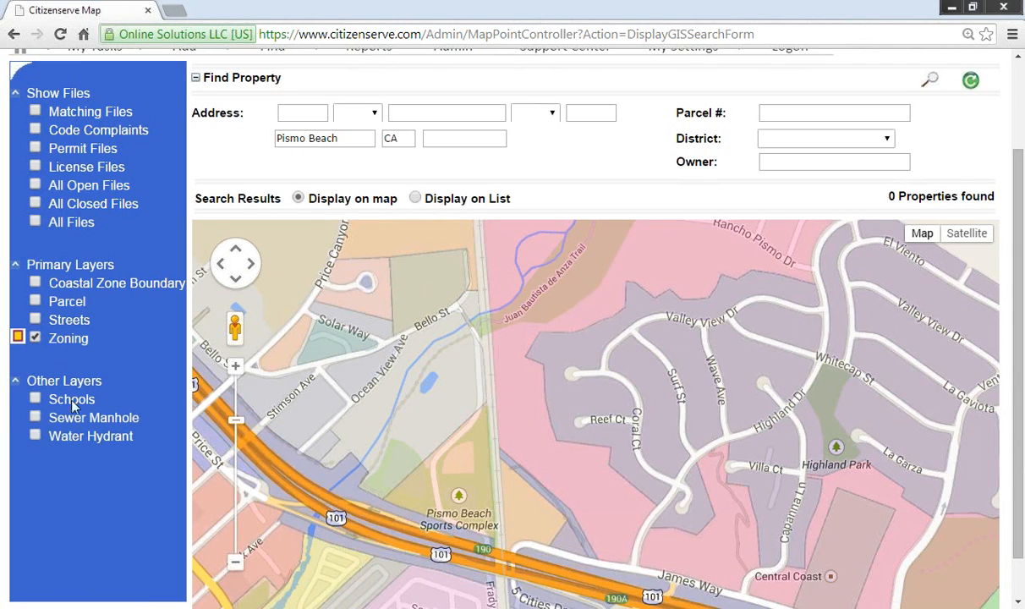
click(34, 417)
scroll(396, 419, down, 2)
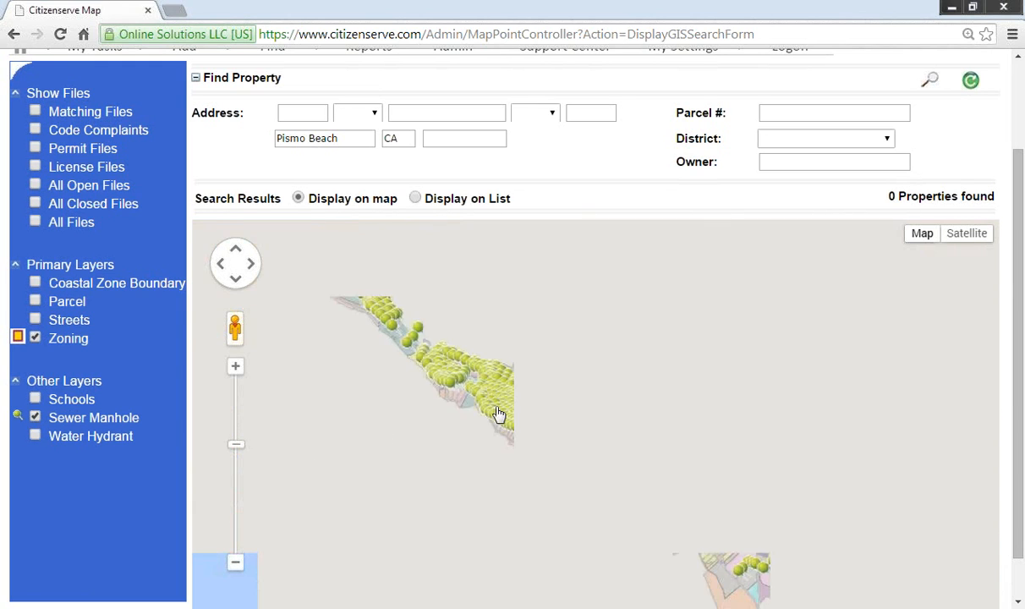
scroll(499, 414, up, 2)
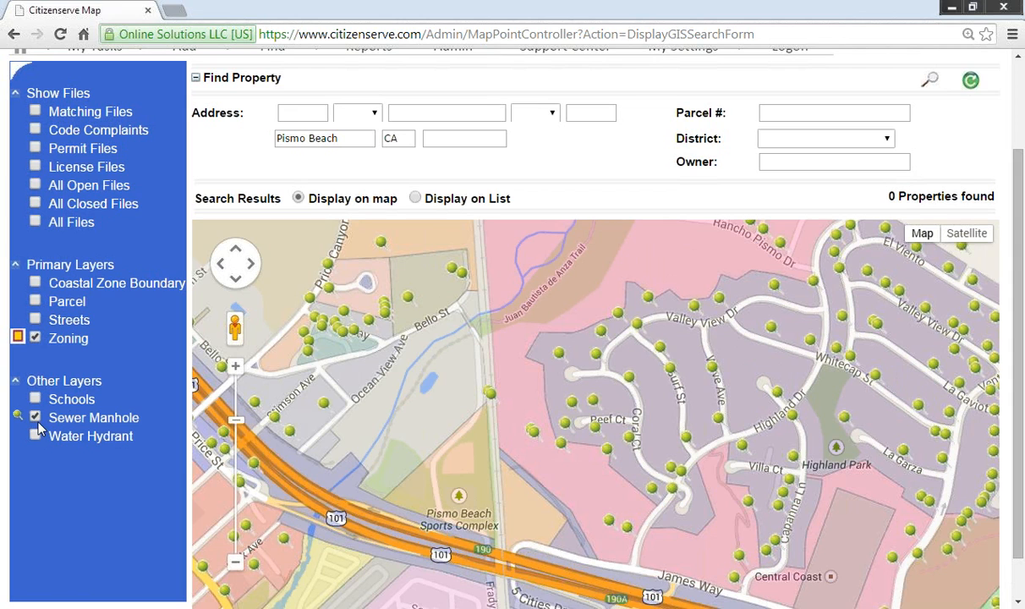
Step: Inspect a sewer manhole marker and its zoning details, then close both popups
click(323, 404)
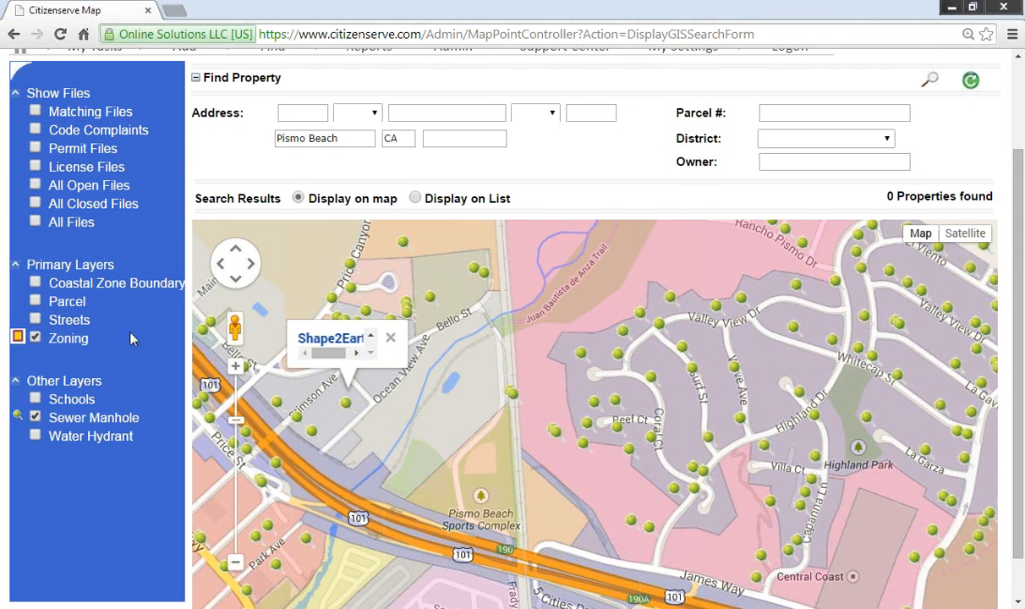
click(393, 409)
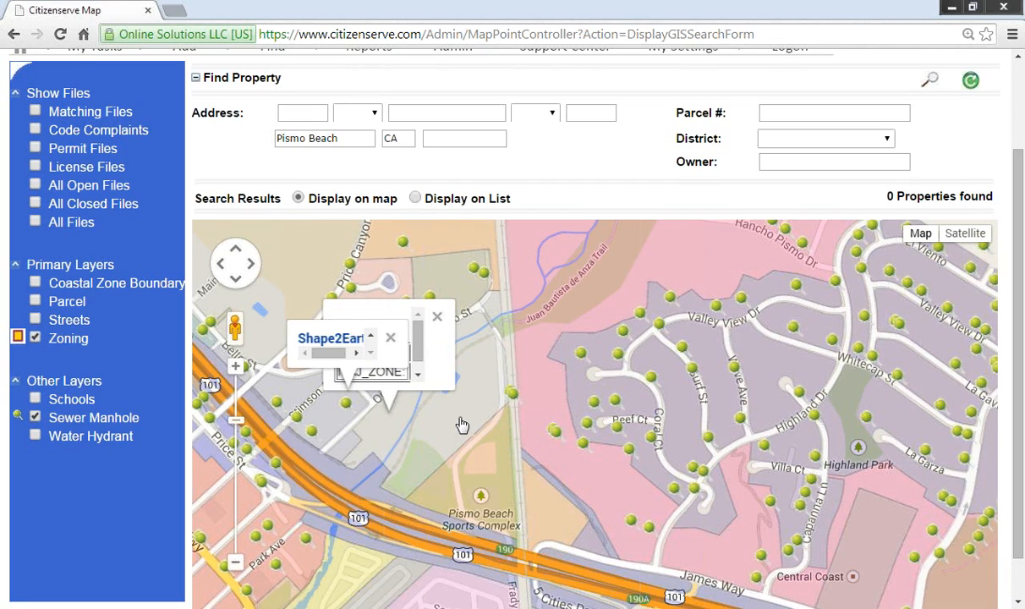
click(390, 337)
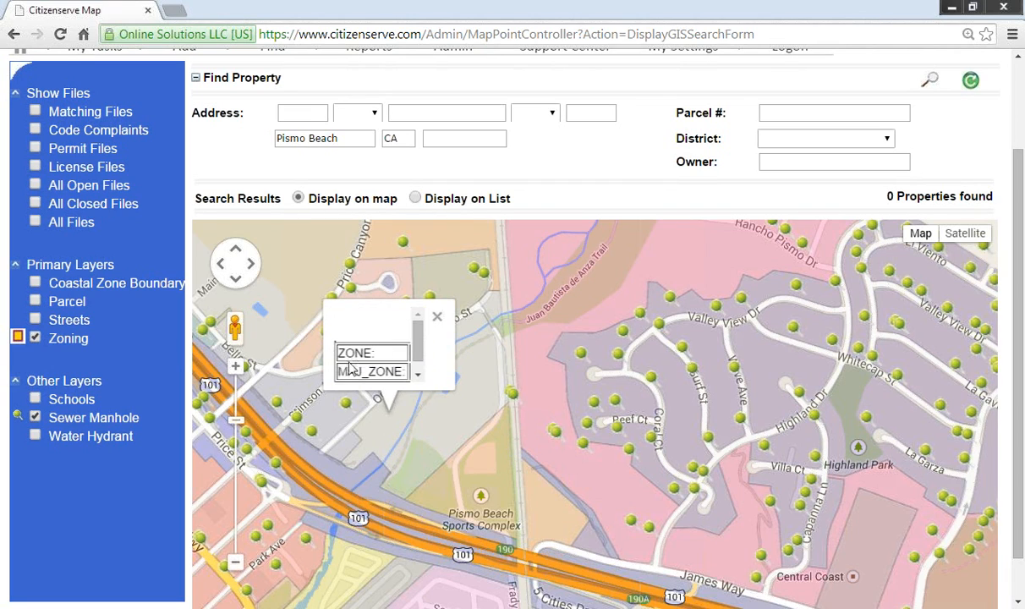
drag(423, 343, 413, 385)
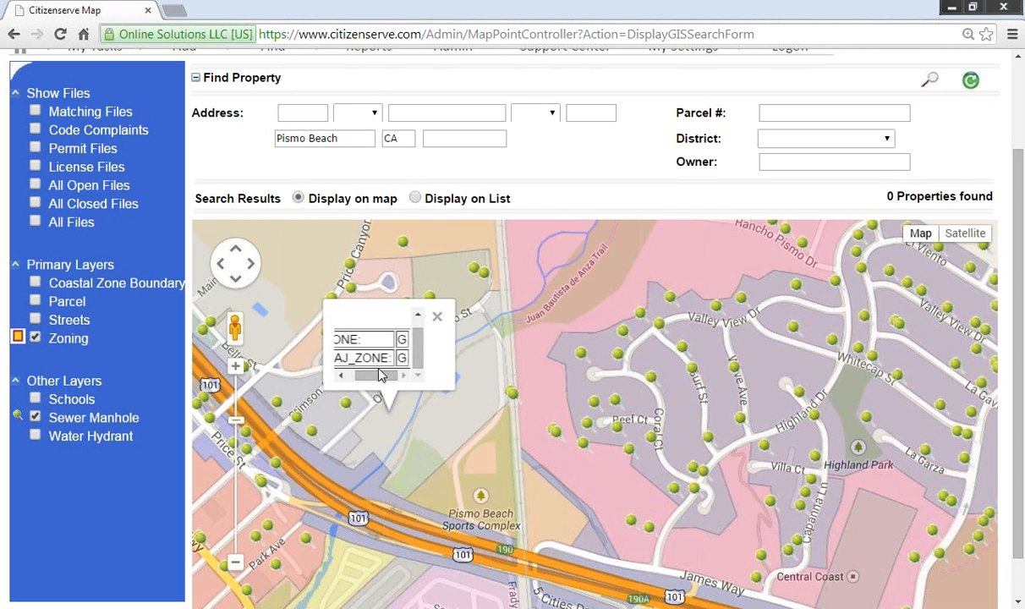
click(437, 316)
scroll(557, 428, up, 1)
scroll(557, 427, down, 1)
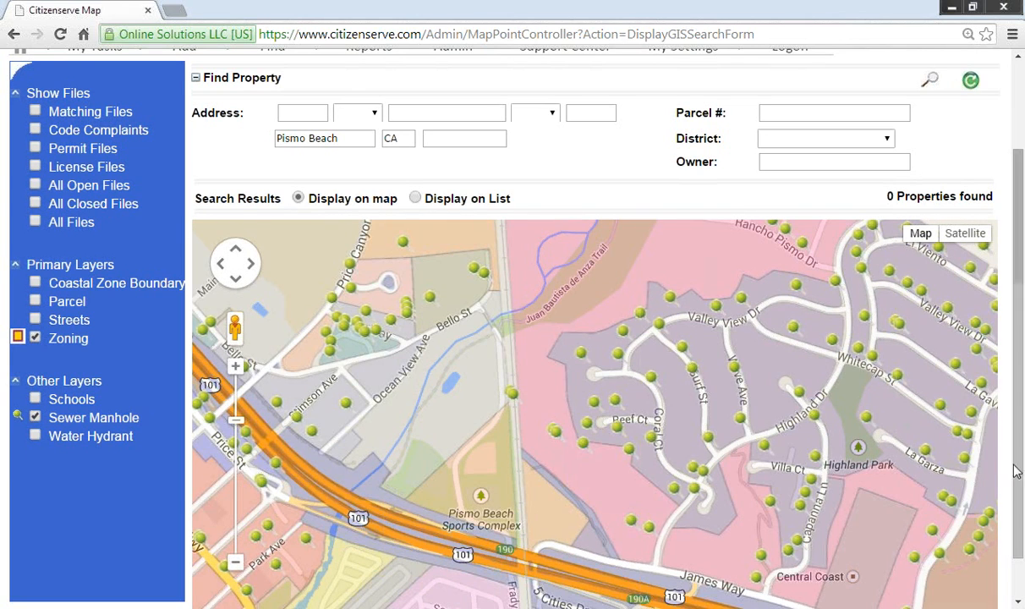
scroll(1016, 451, up, 2)
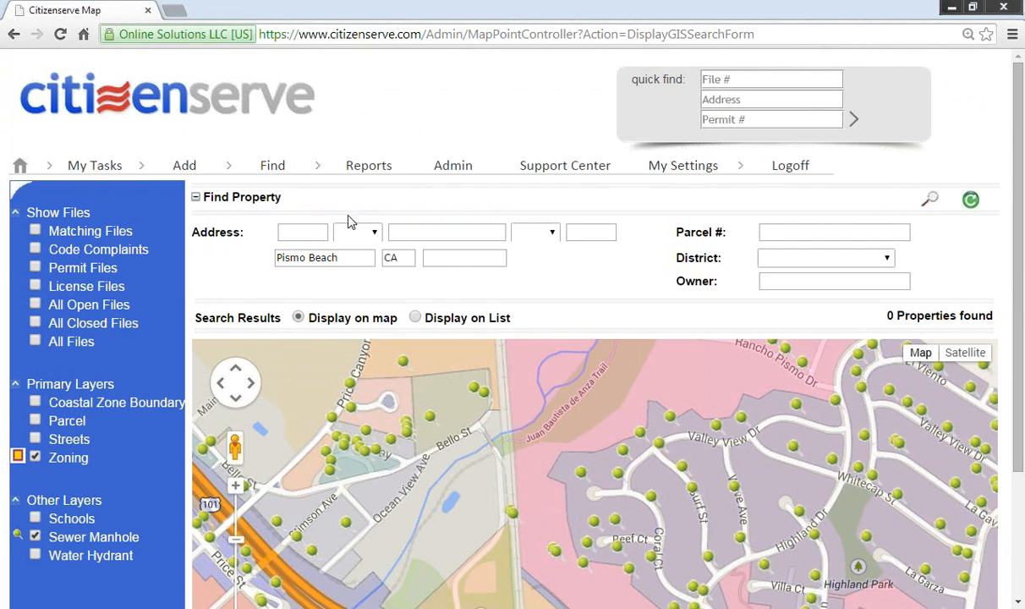
Step: Open the Permits Issued map report from the Reports page
click(369, 167)
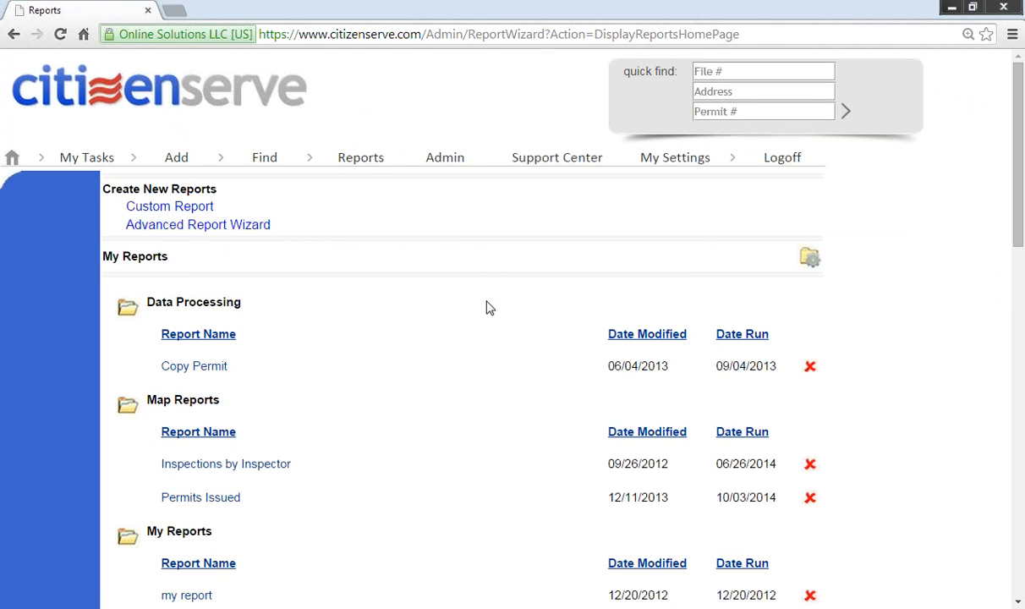
scroll(489, 307, down, 1)
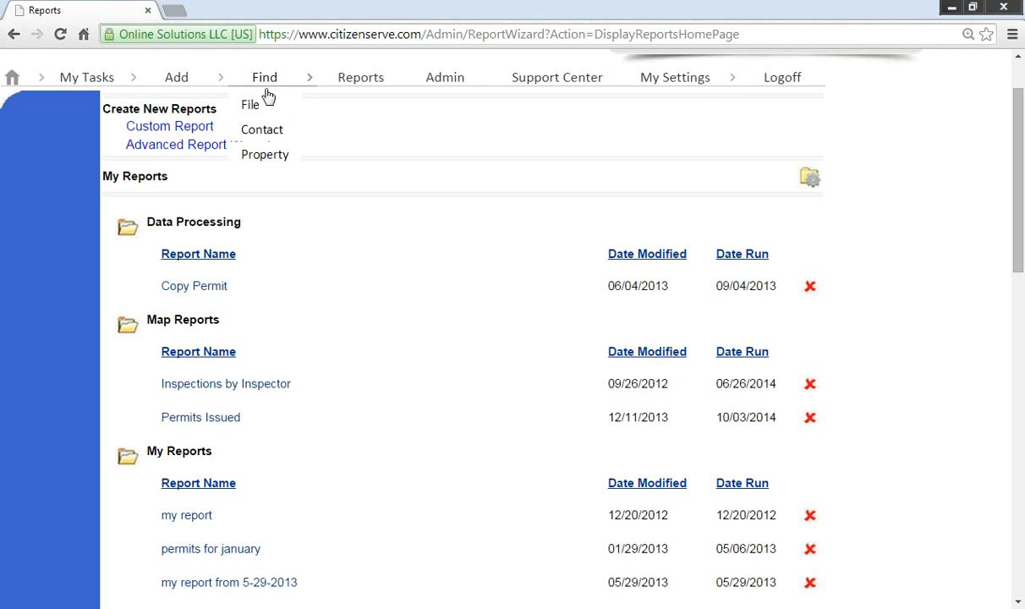
scroll(384, 417, down, 3)
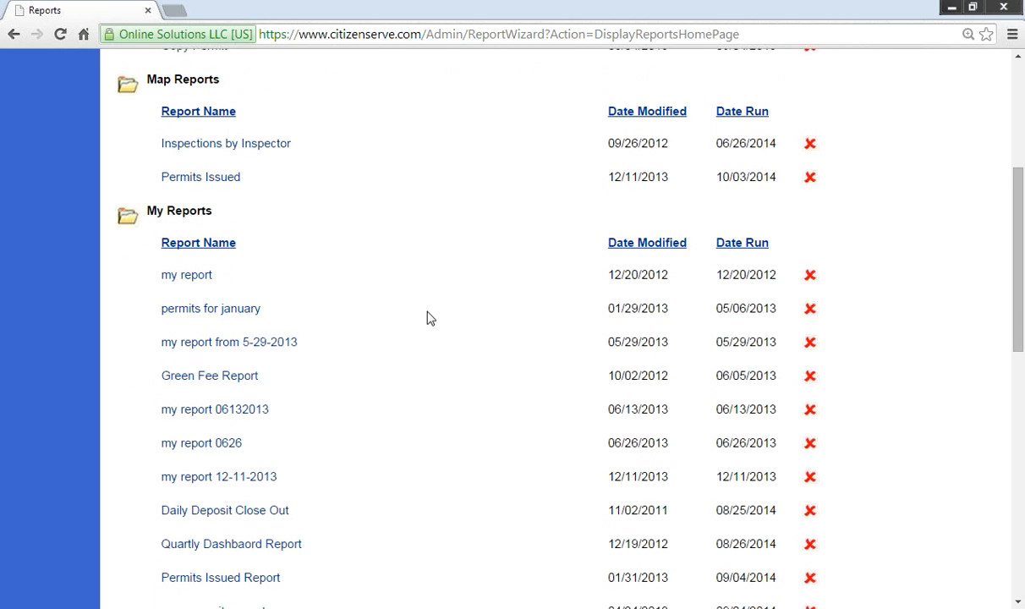
click(200, 184)
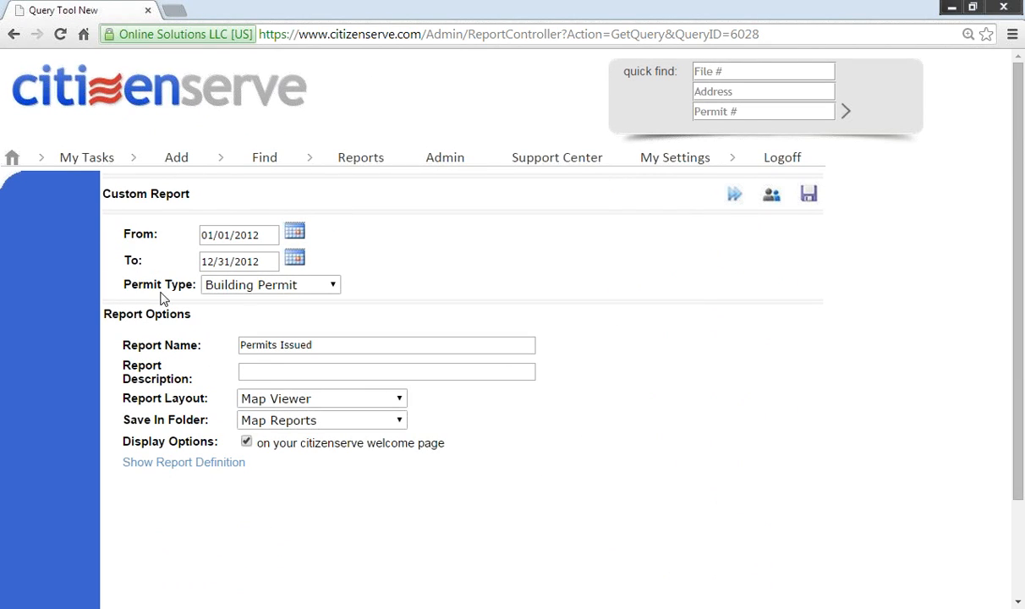
click(311, 285)
click(318, 316)
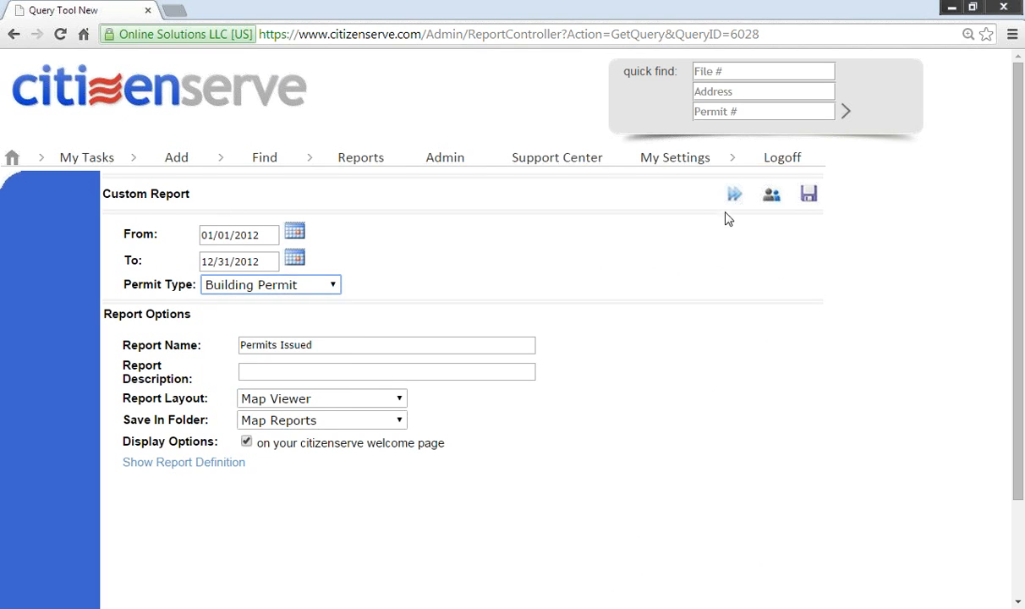
click(733, 196)
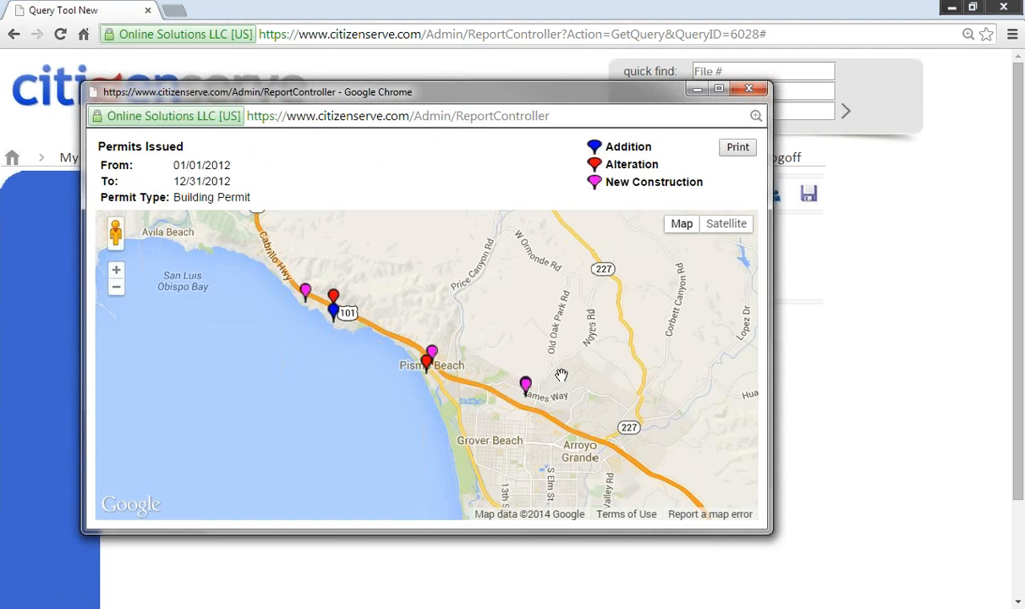
click(433, 357)
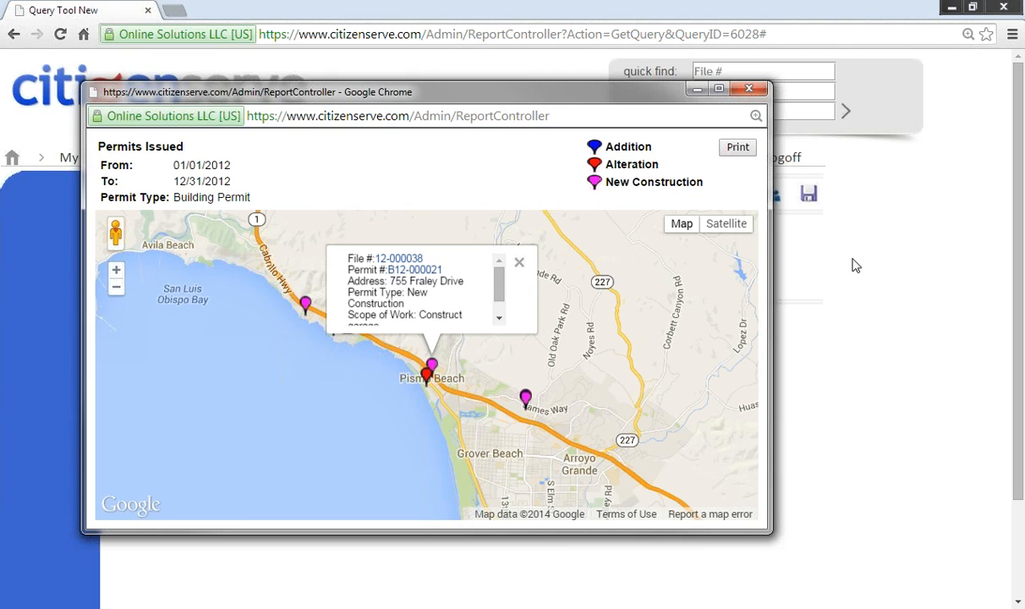
mouse_move(681, 233)
click(714, 224)
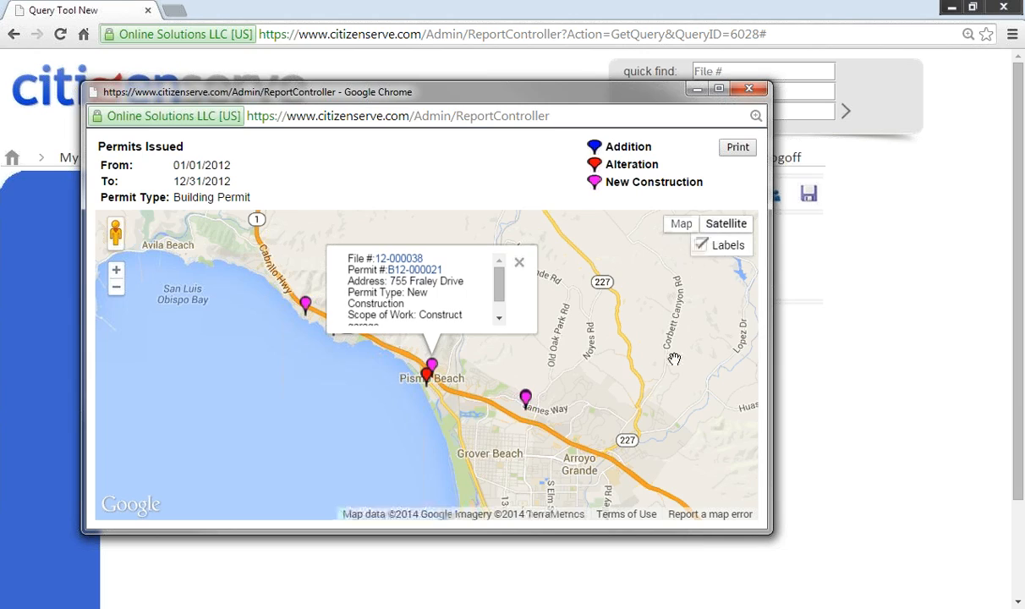
scroll(658, 385, up, 1)
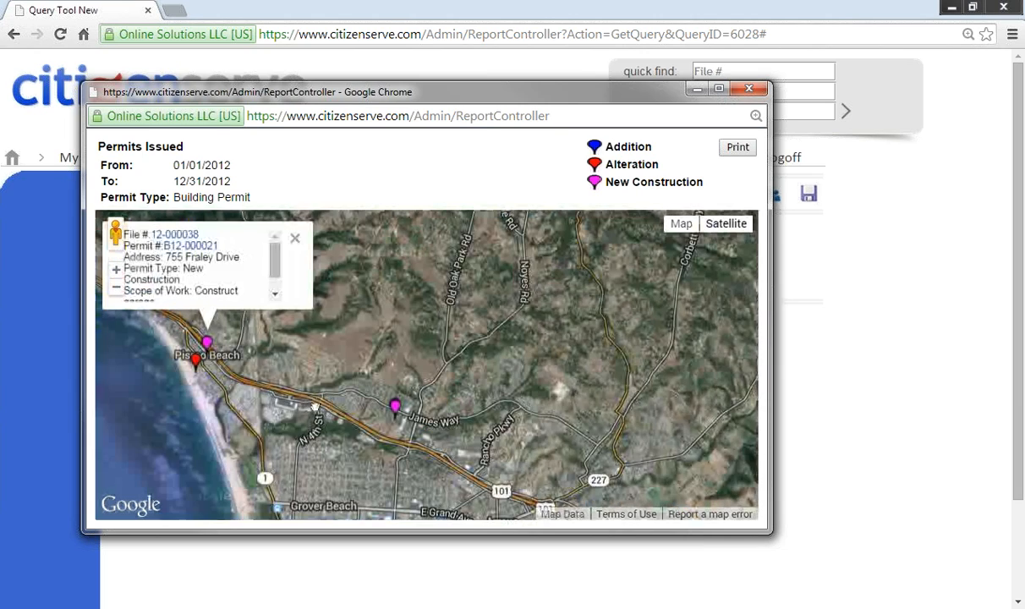
drag(321, 404, 437, 385)
scroll(436, 390, up, 3)
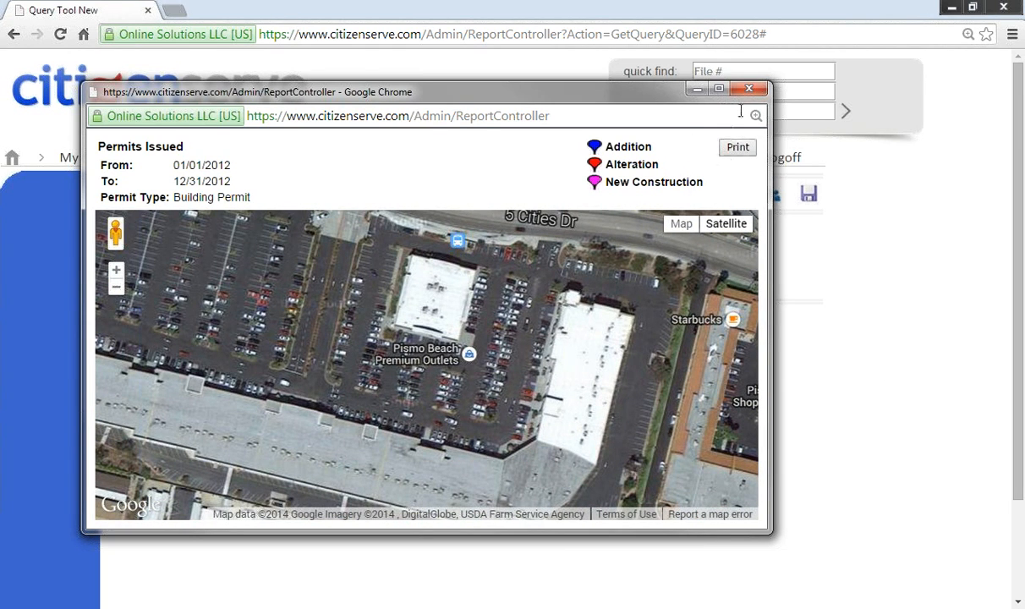
click(696, 88)
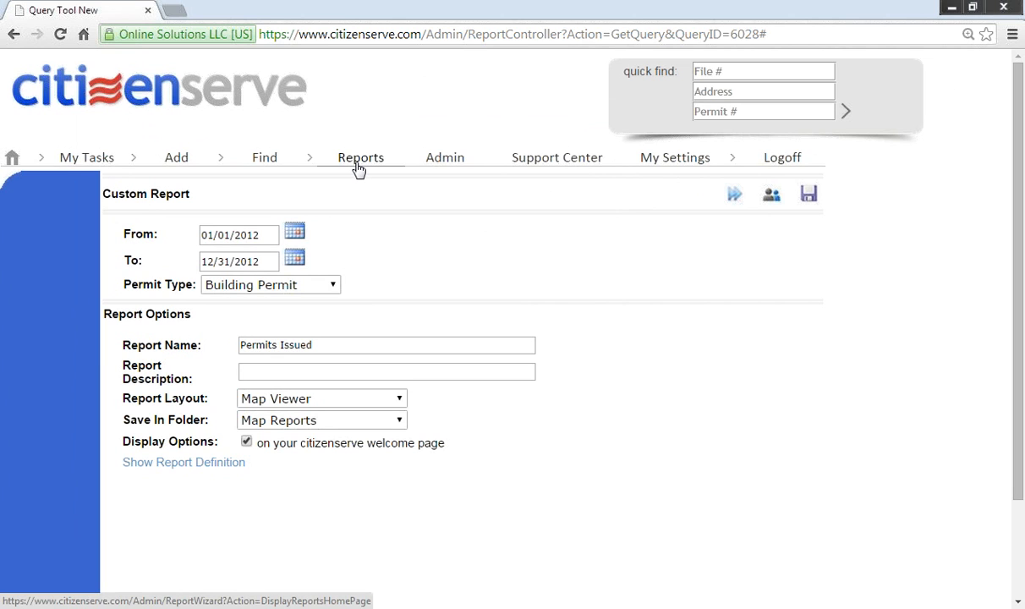
Step: Open the Building department's Lookups tab in Admin, keeping Lookup Type at FILE LOOKUPS
click(448, 161)
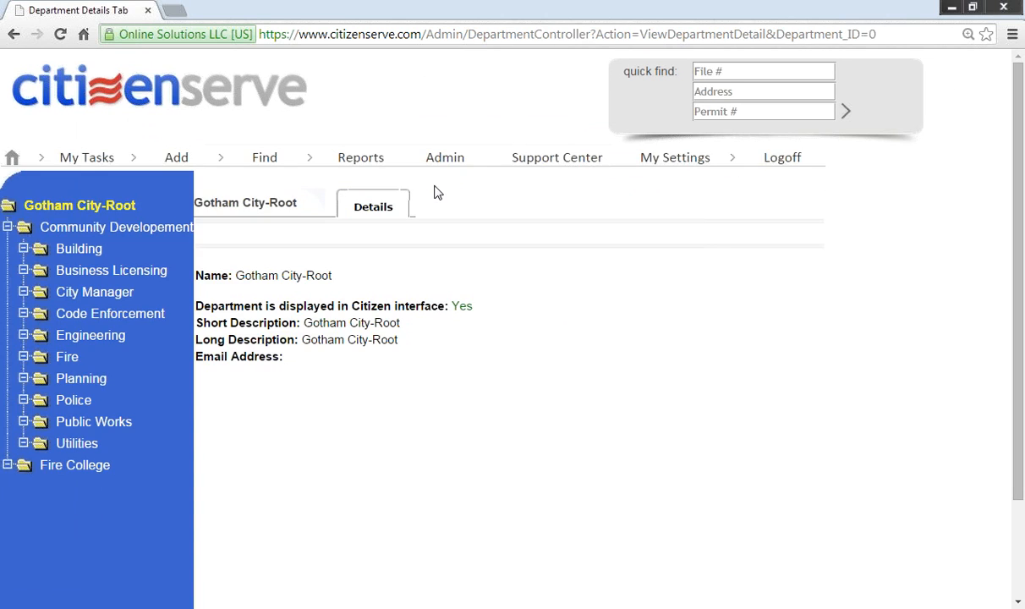
click(72, 254)
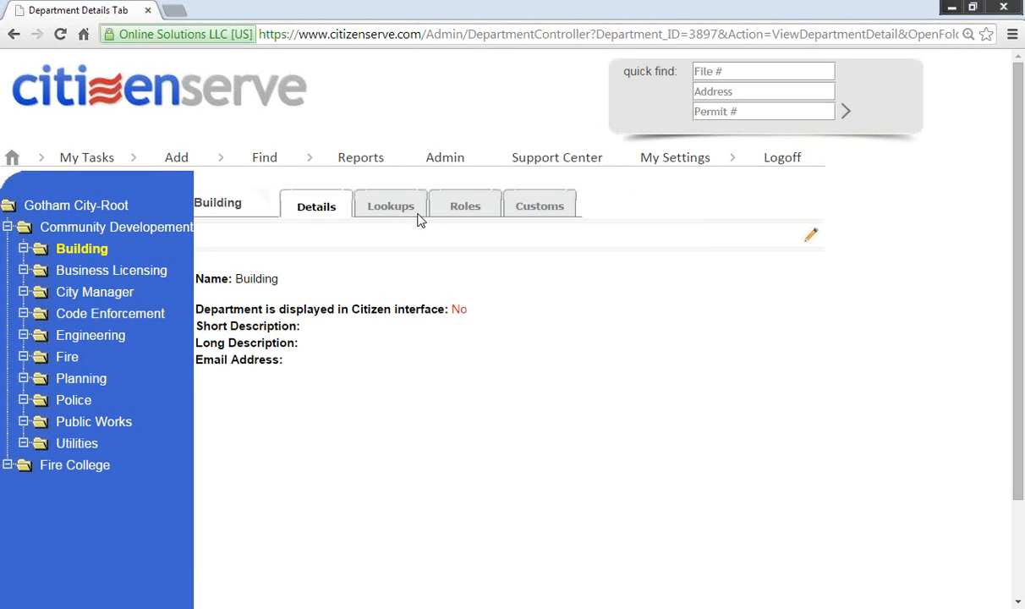
click(408, 212)
click(462, 230)
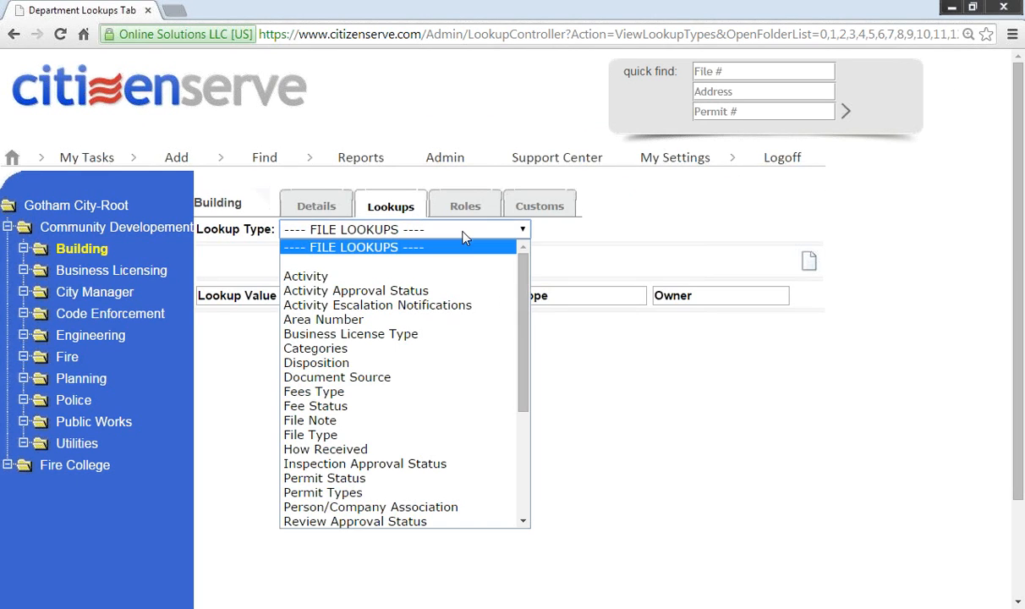
mouse_move(523, 284)
mouse_down()
mouse_move(522, 380)
mouse_move(524, 293)
mouse_up()
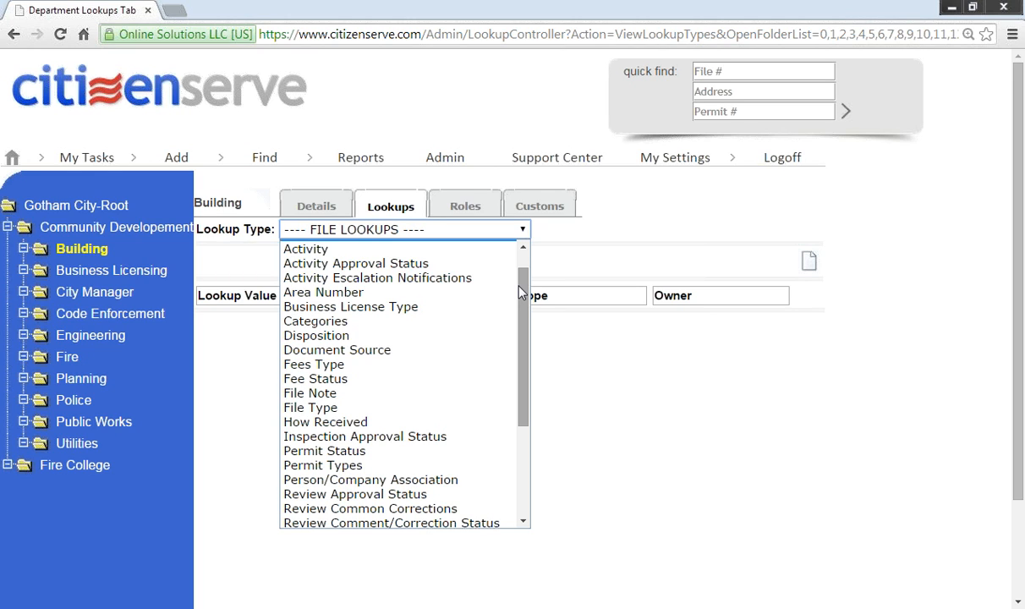
click(556, 161)
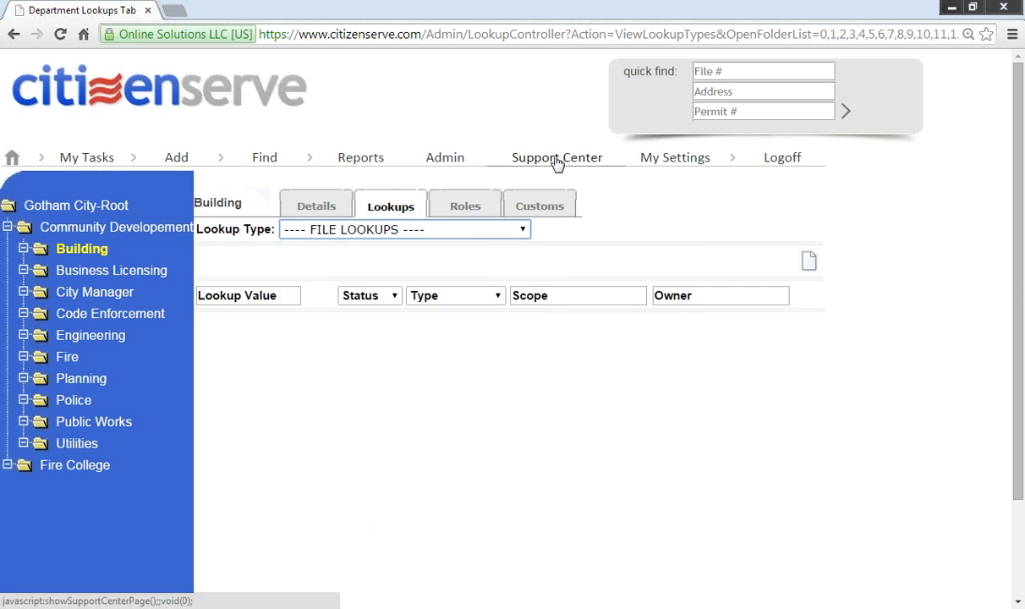
click(556, 159)
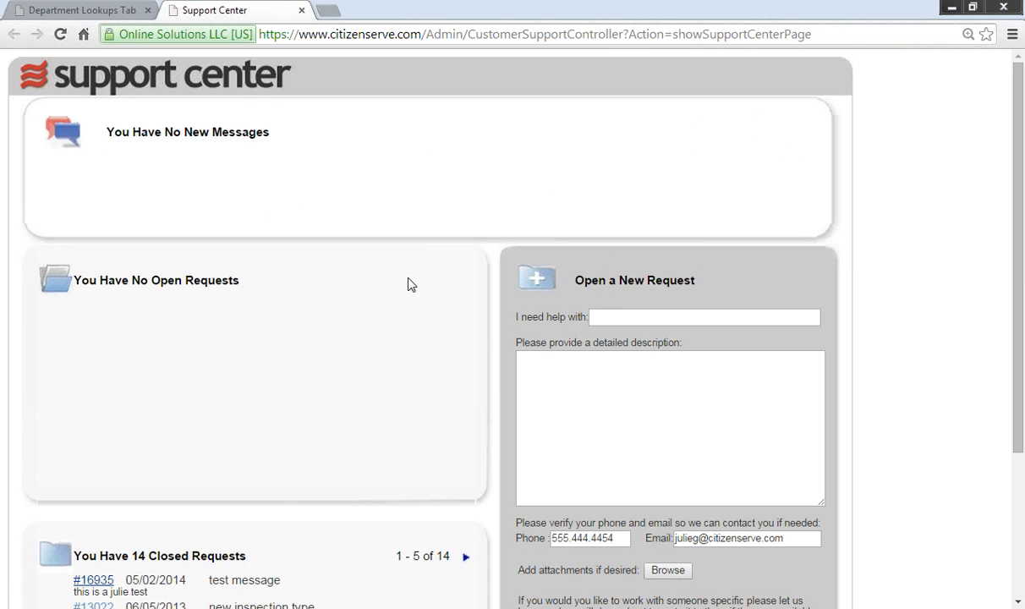
click(635, 316)
click(585, 358)
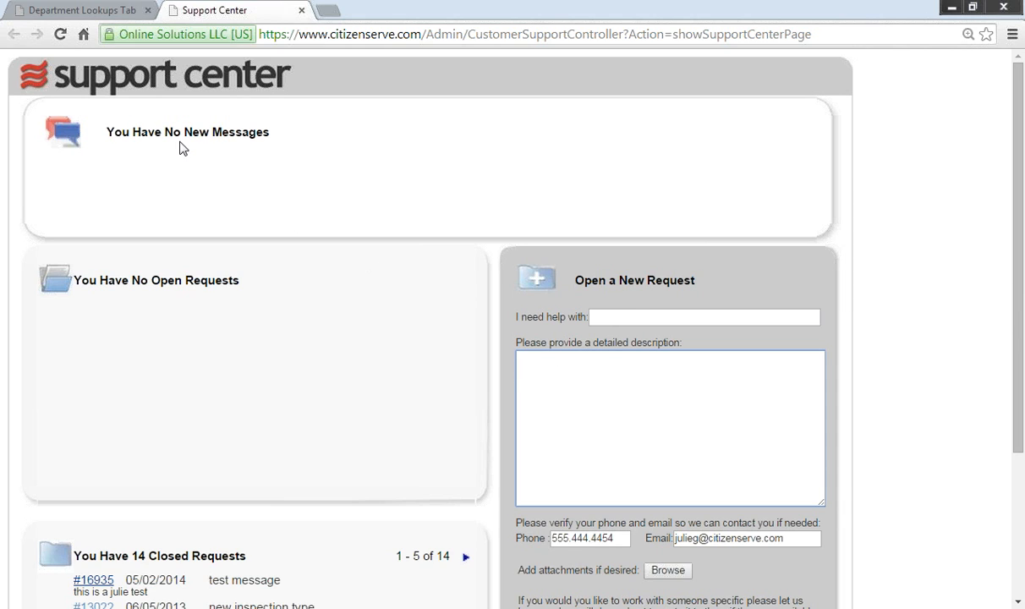
drag(1018, 297, 1010, 389)
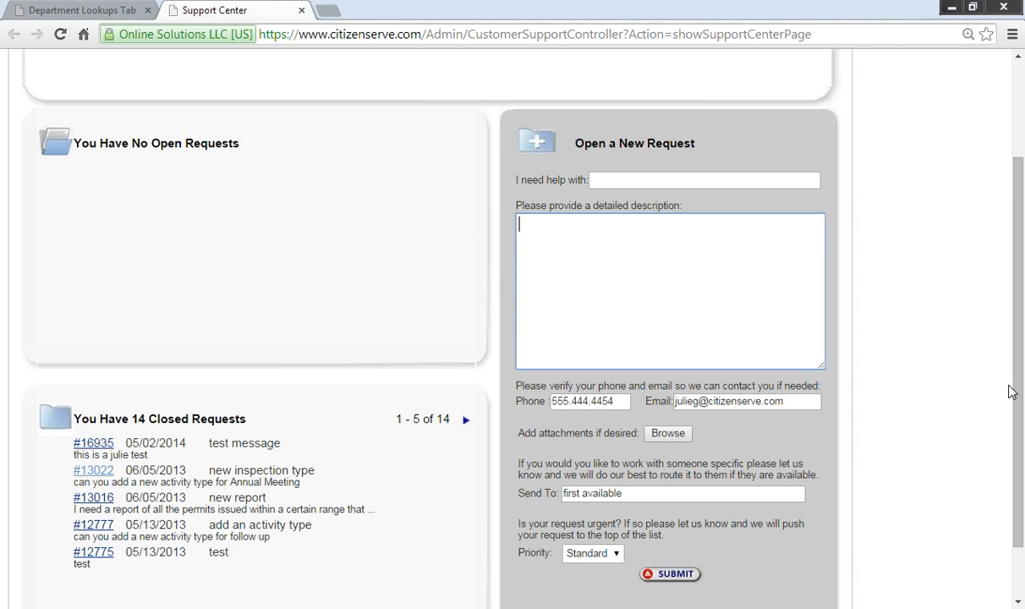
scroll(1011, 391, down, 2)
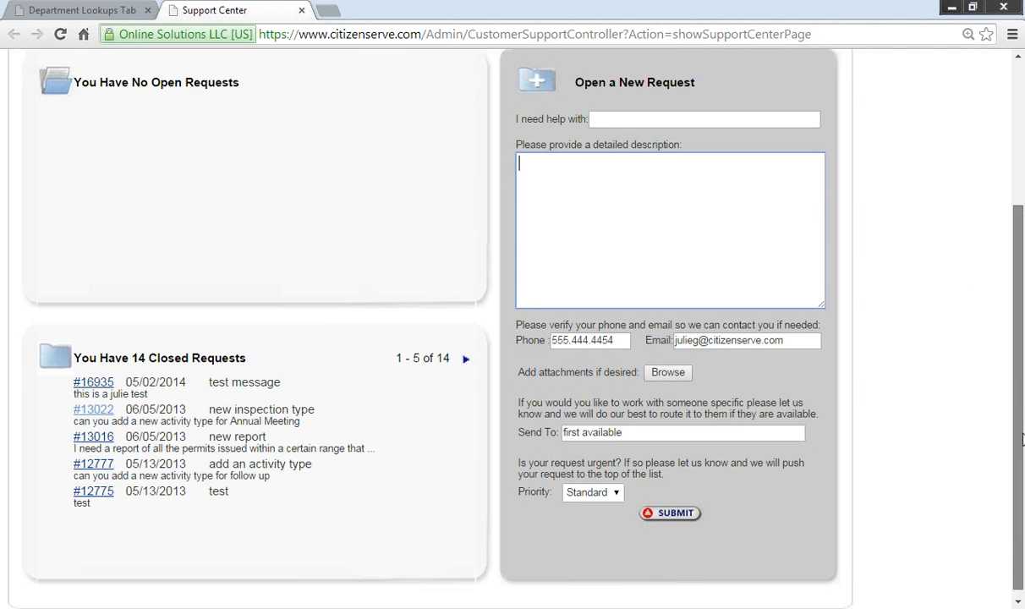
click(617, 485)
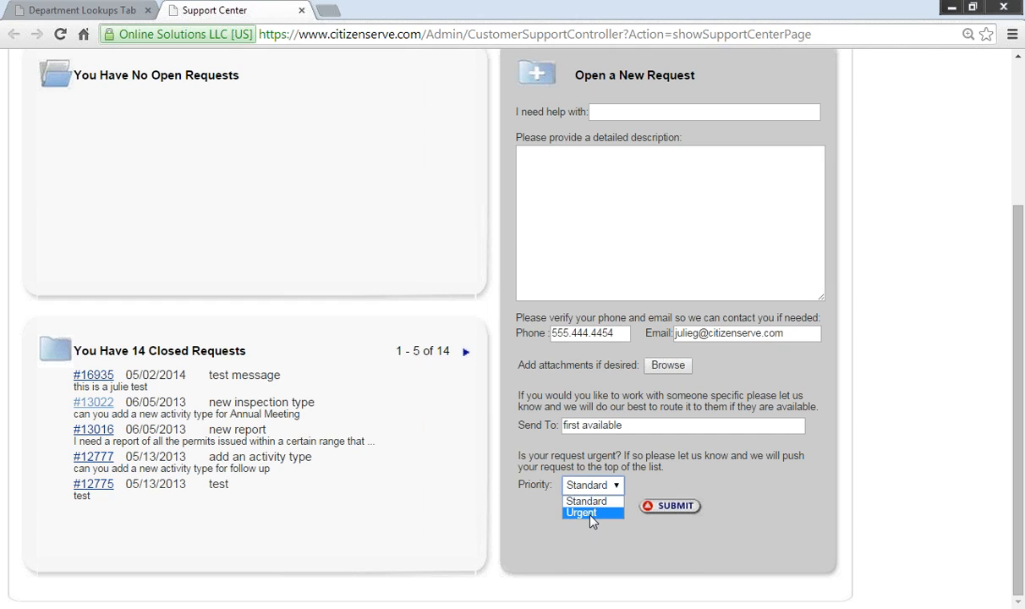
click(425, 494)
scroll(421, 492, up, 3)
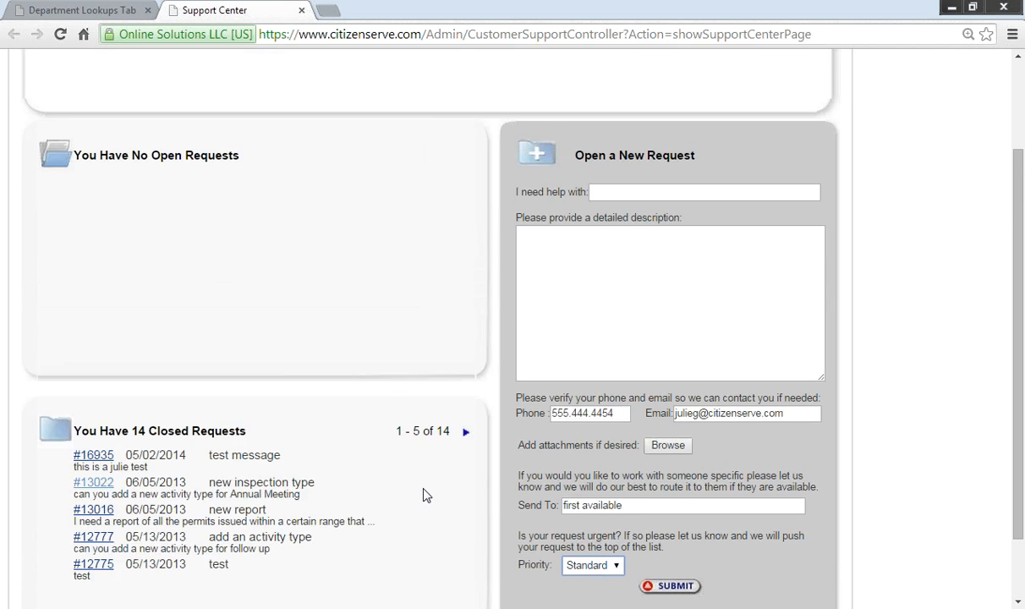
click(301, 10)
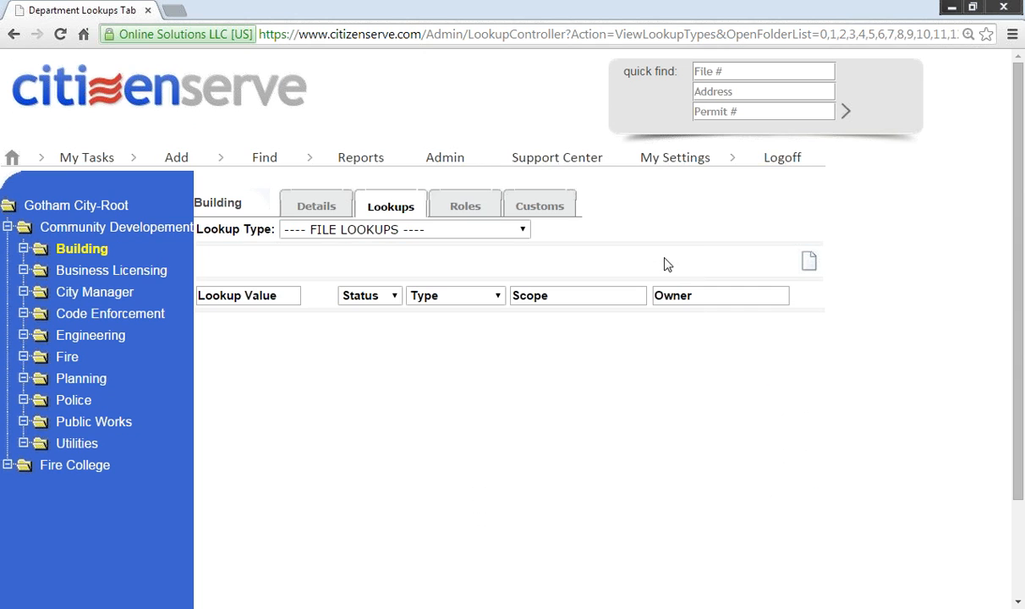
Step: Open the personal User Options page and scroll through its settings
mouse_move(668, 173)
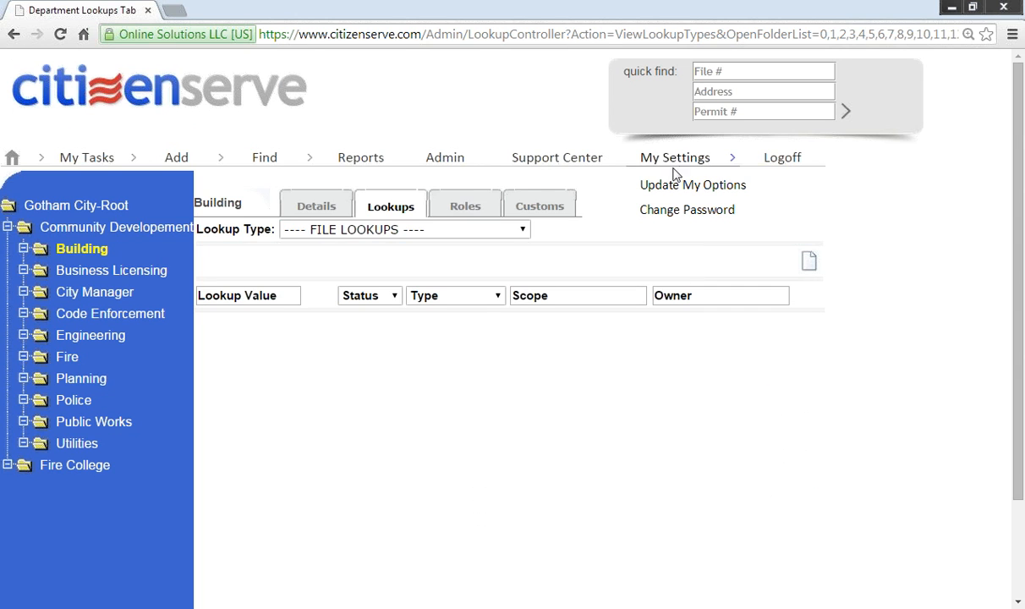
click(678, 189)
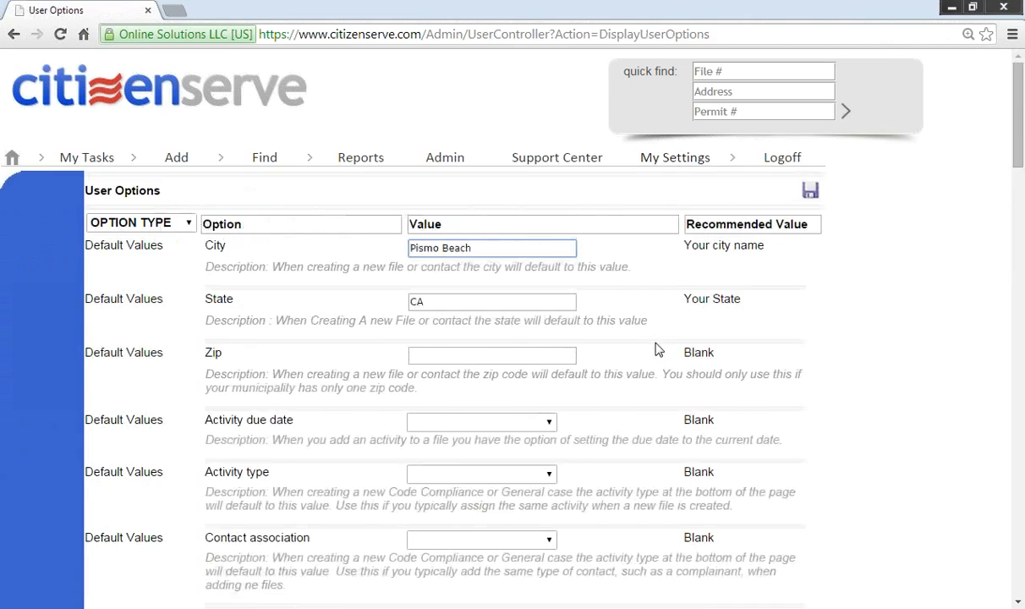
scroll(651, 351, down, 4)
scroll(649, 358, down, 3)
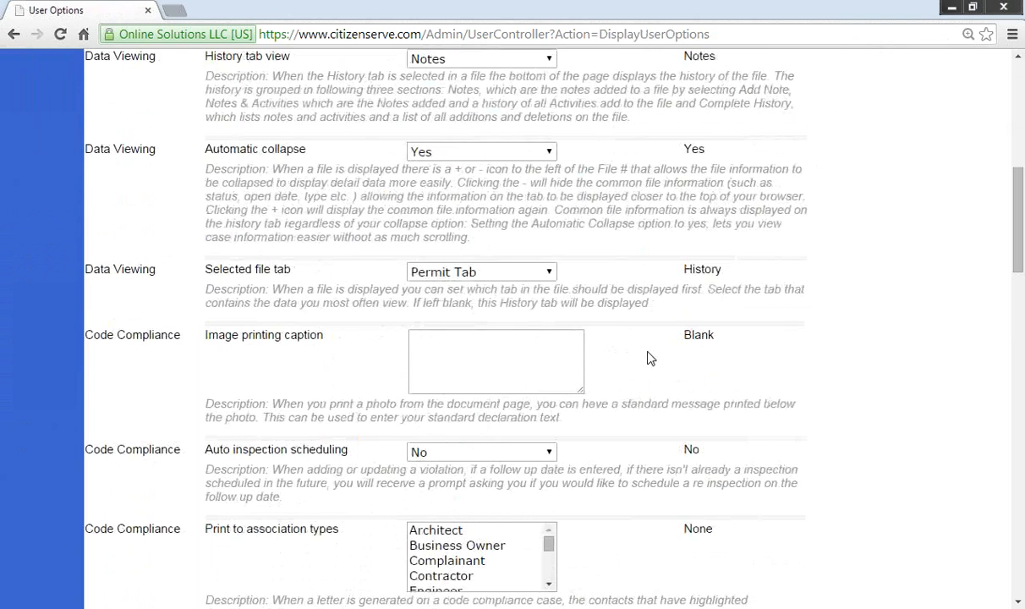
scroll(649, 359, down, 4)
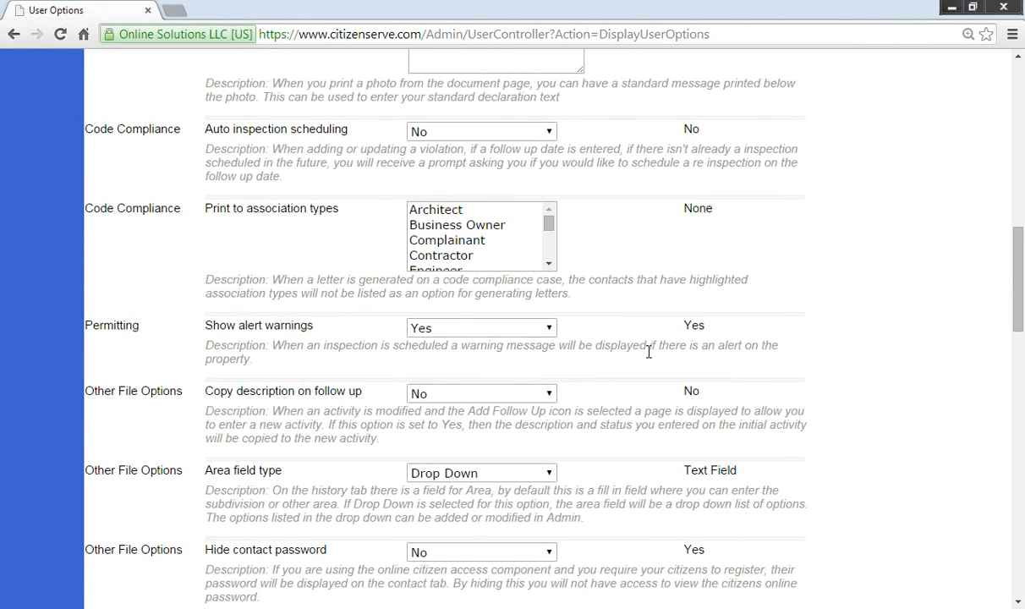
scroll(701, 366, down, 4)
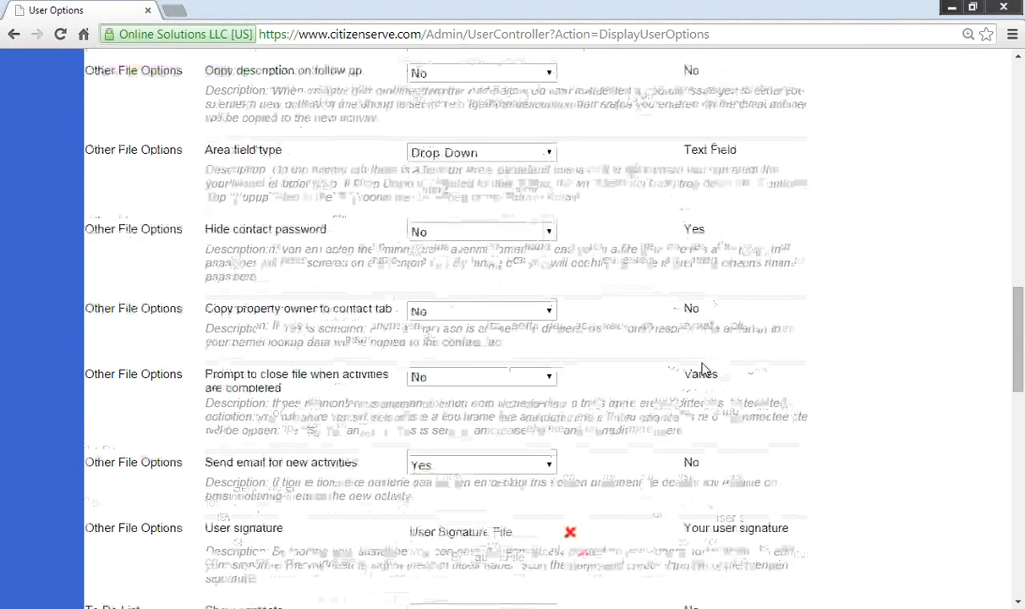
scroll(702, 368, down, 4)
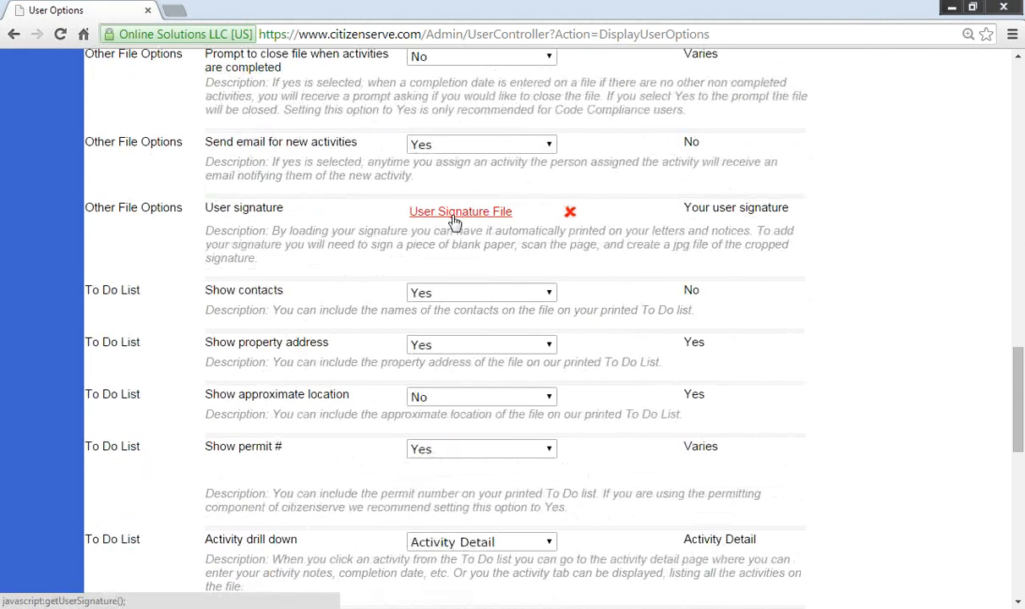
scroll(571, 325, down, 5)
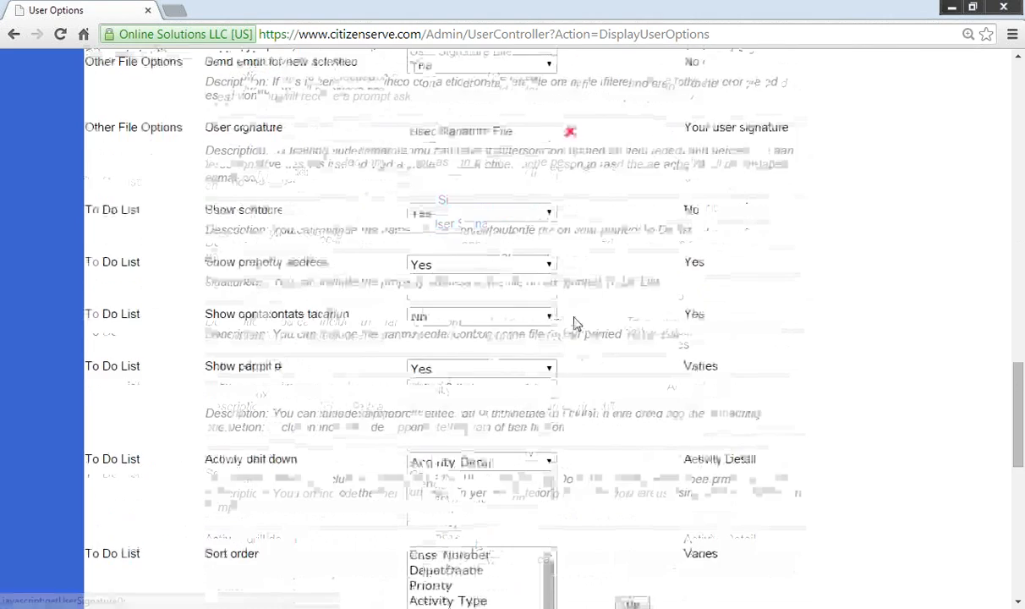
scroll(574, 324, down, 3)
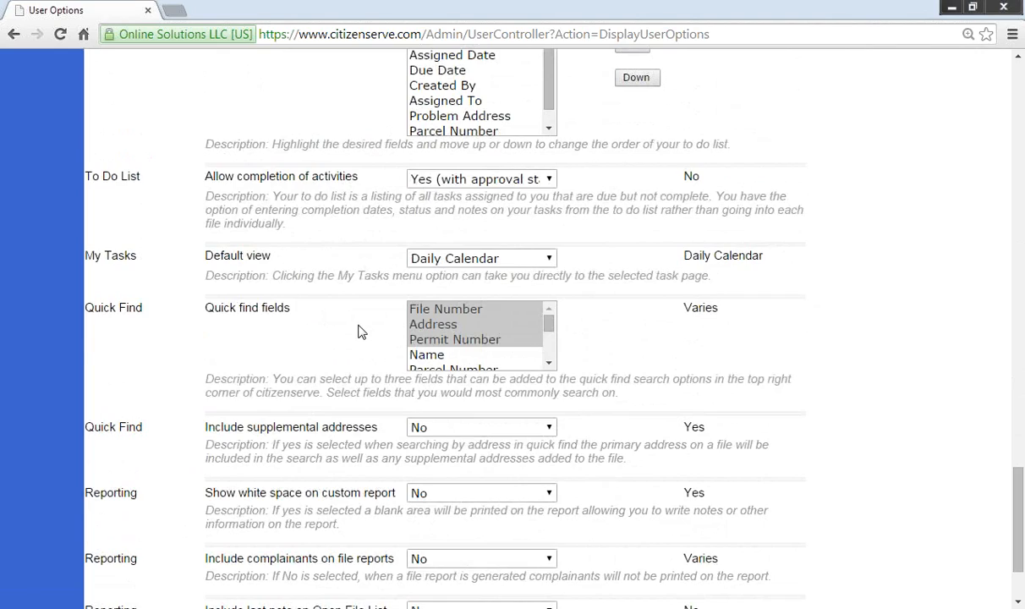
scroll(358, 331, down, 2)
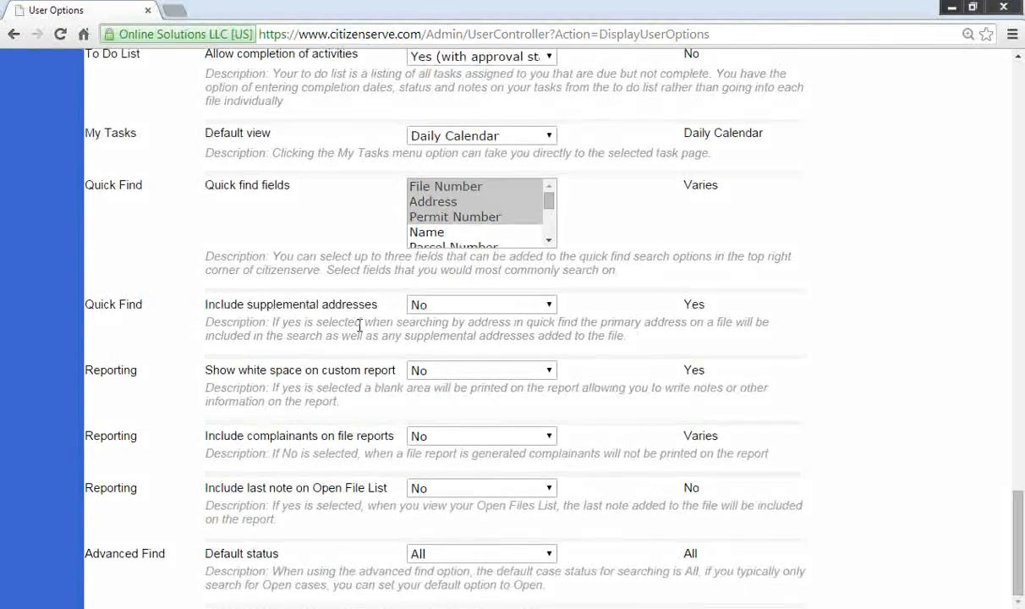
Step: Scroll back to the top and return to the Welcome Page via the citizenserve logo
scroll(358, 331, up, 7)
scroll(358, 331, up, 6)
scroll(359, 329, up, 15)
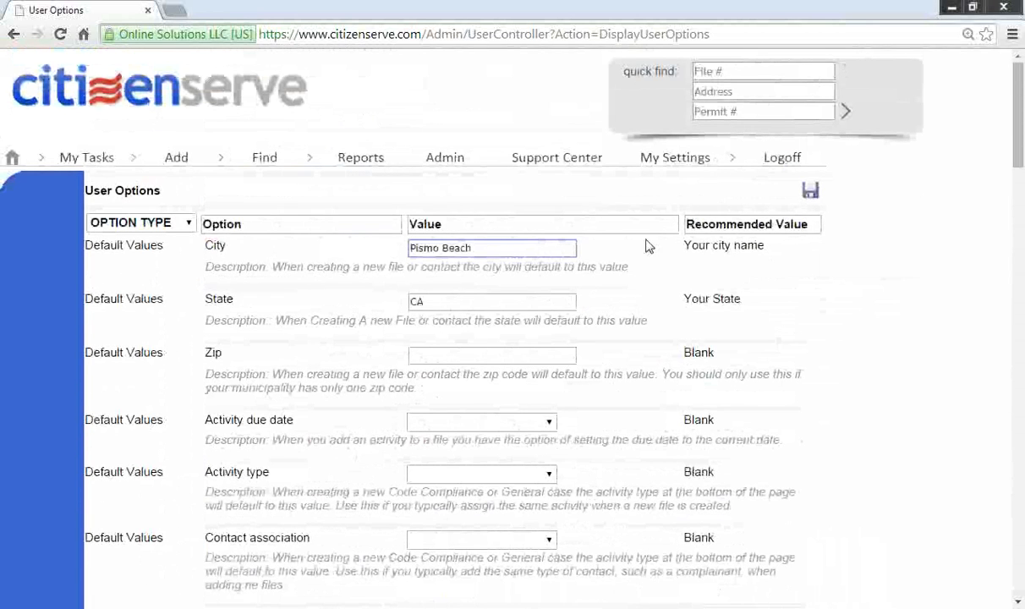
mouse_move(679, 157)
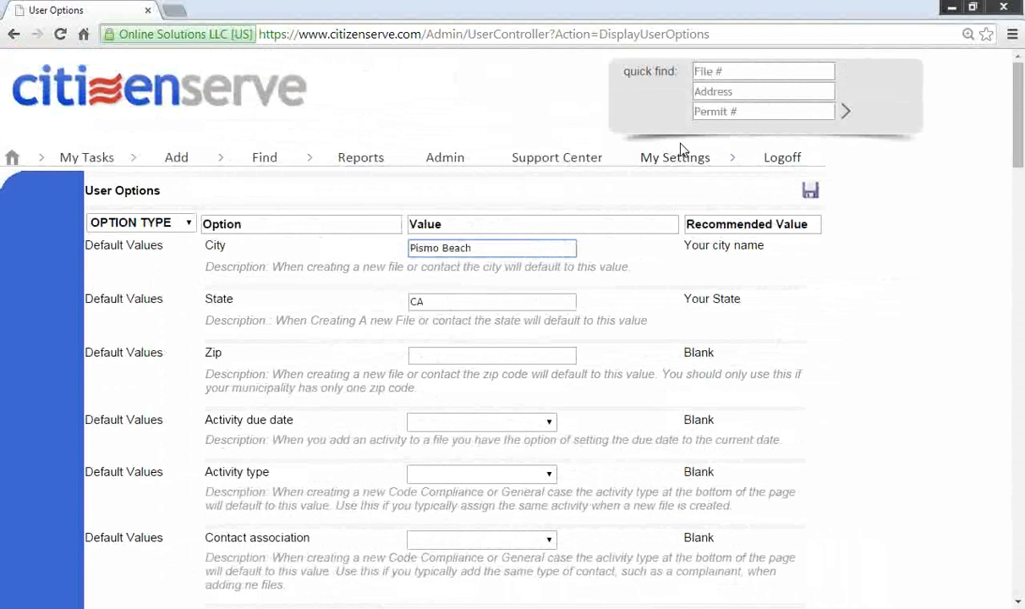
click(187, 88)
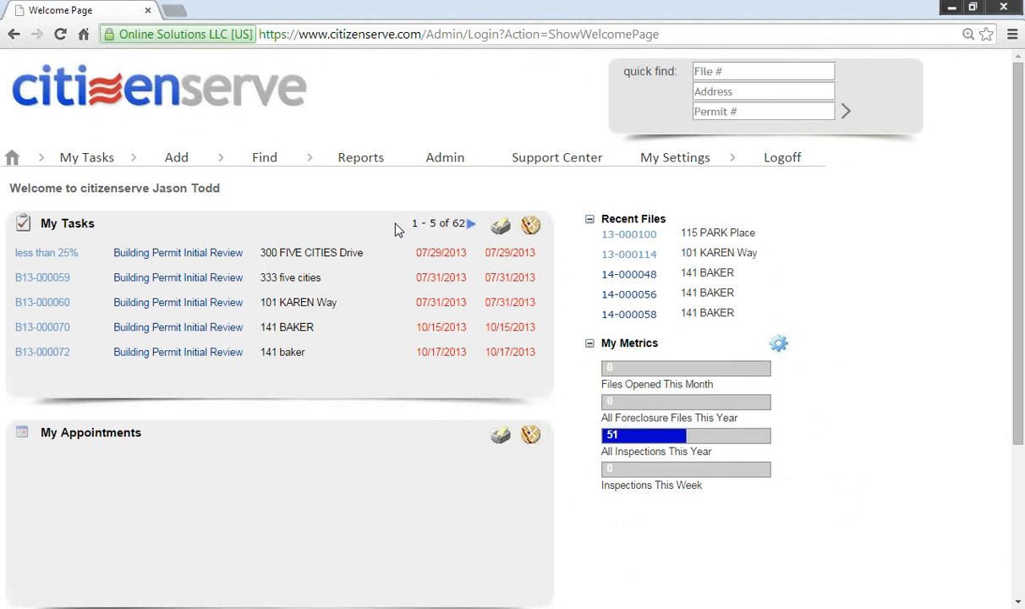
mouse_move(173, 167)
click(187, 241)
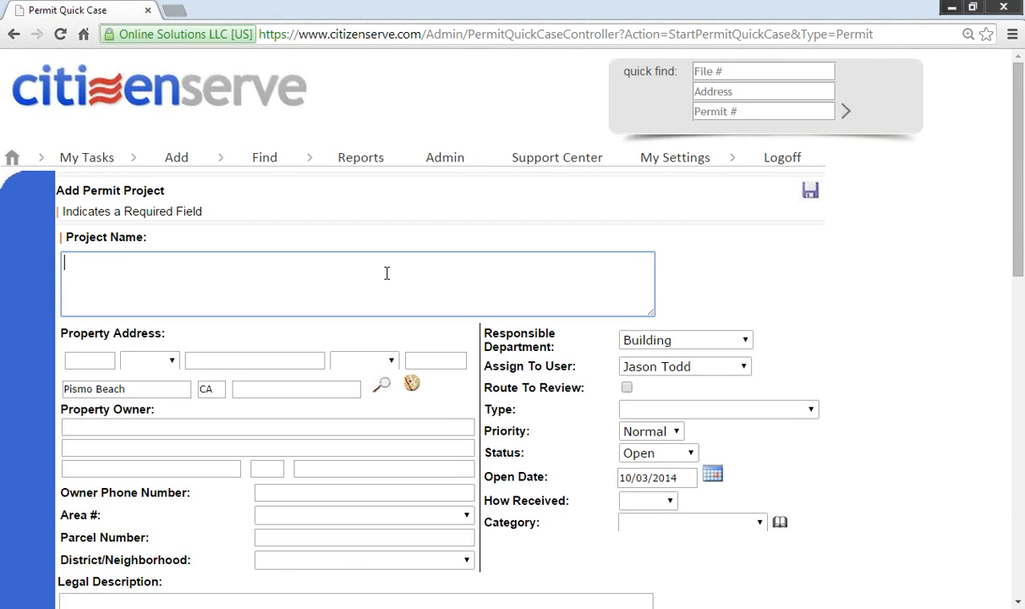
text(new home construction)
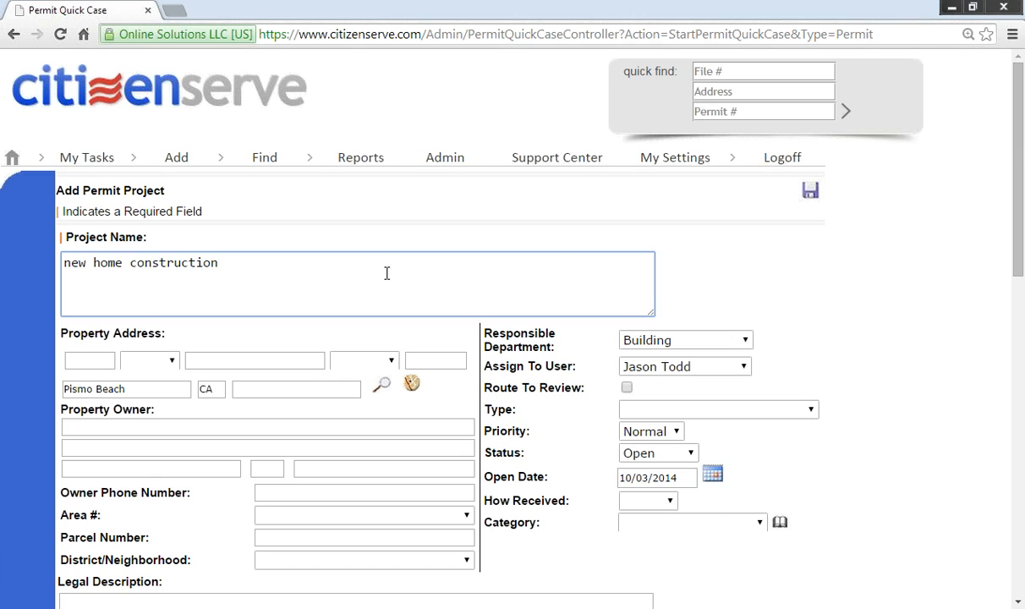
click(75, 365)
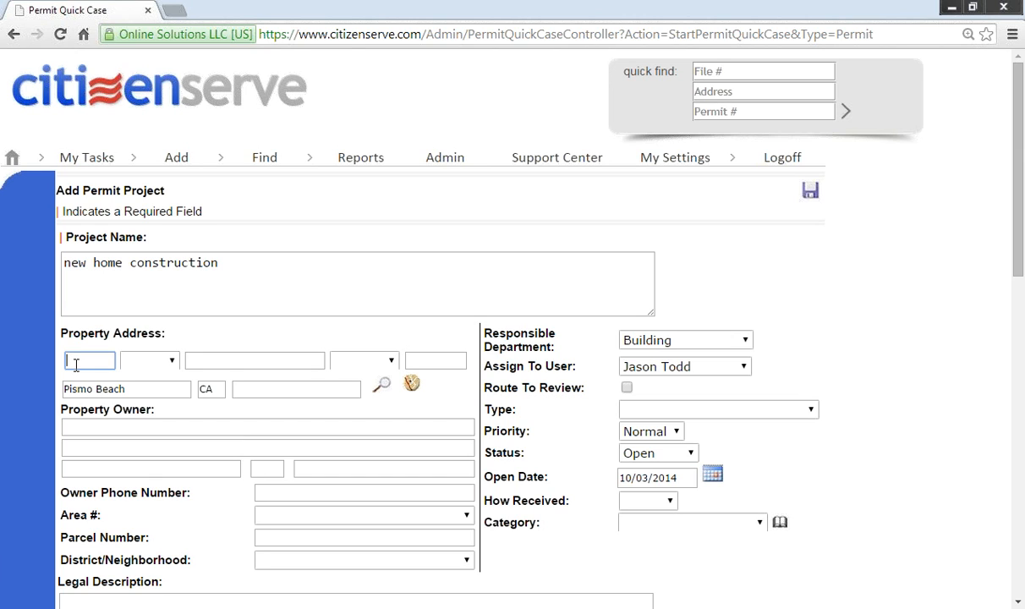
click(273, 364)
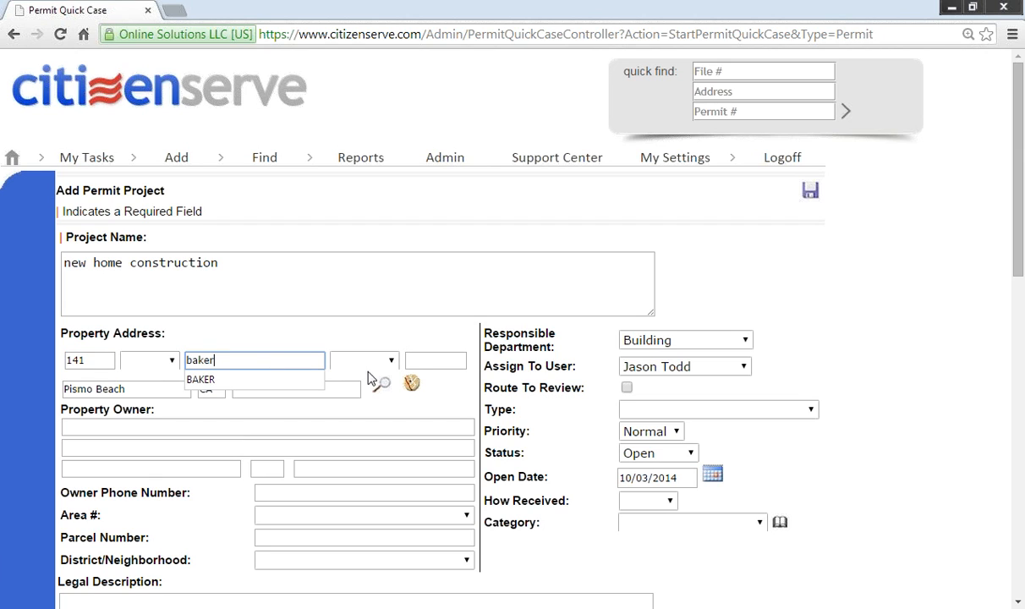
click(421, 362)
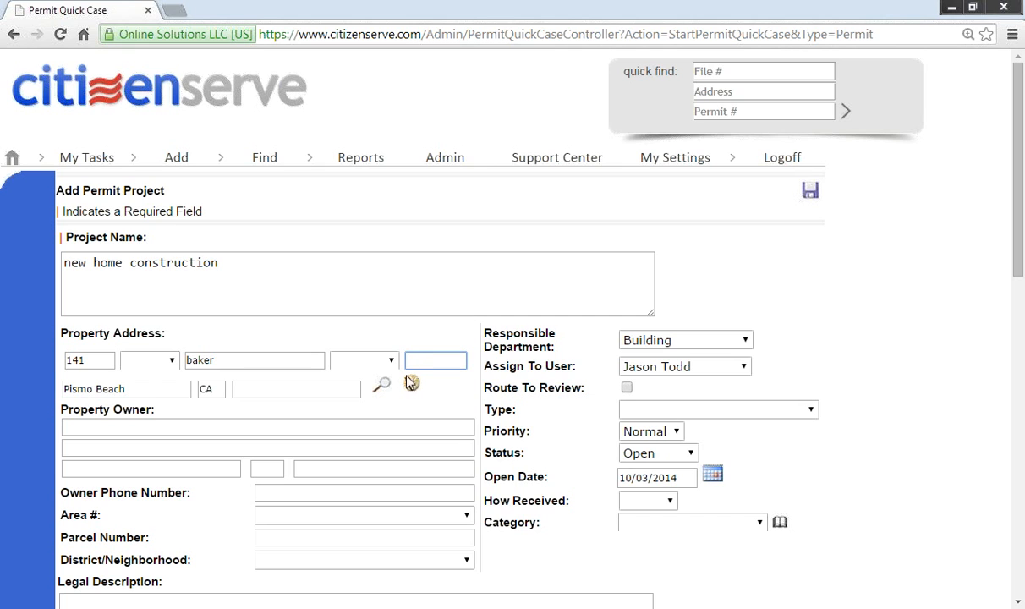
click(412, 385)
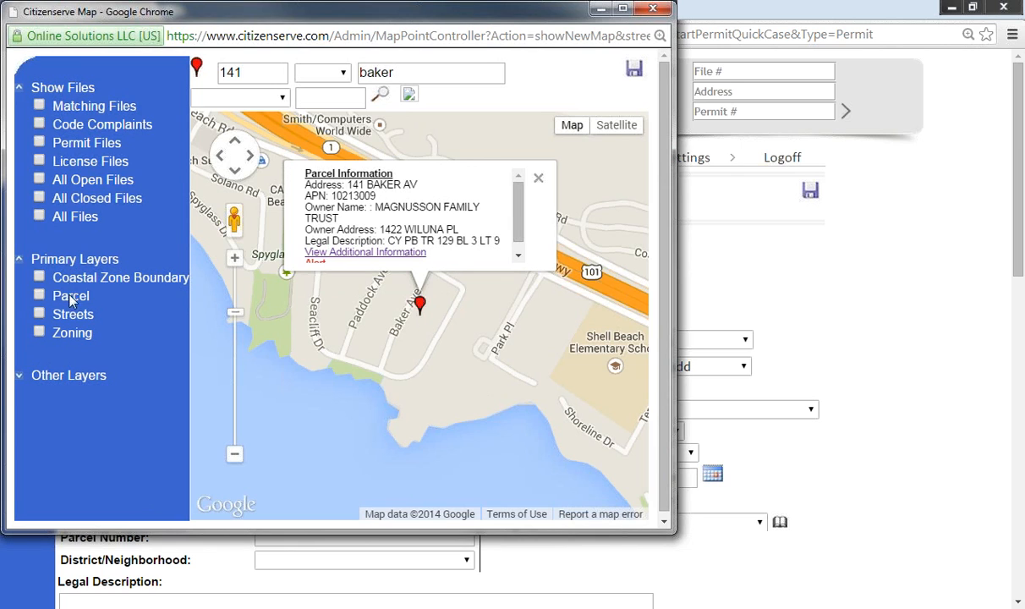
click(39, 331)
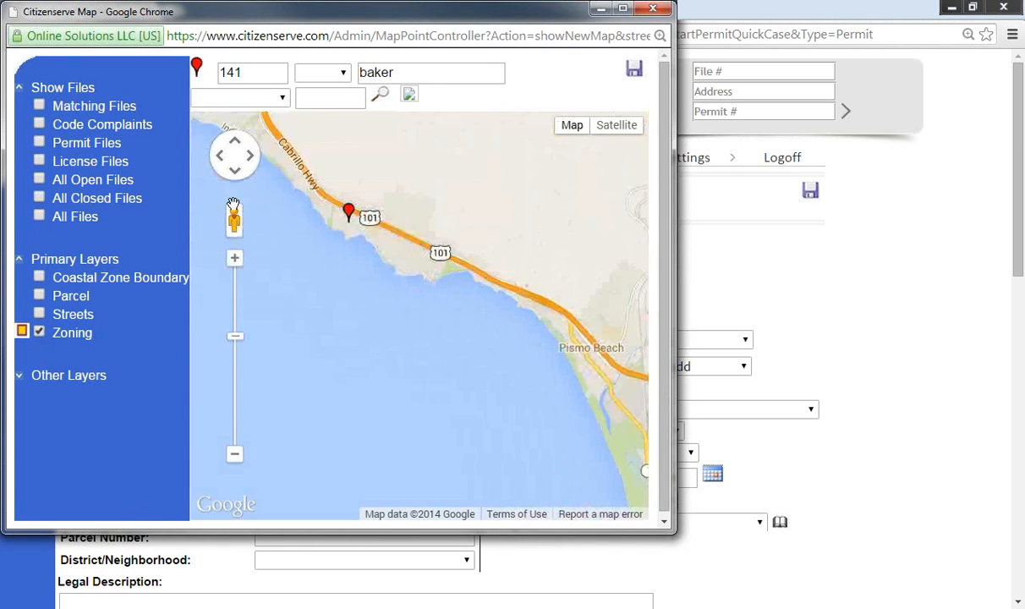
scroll(369, 356, up, 3)
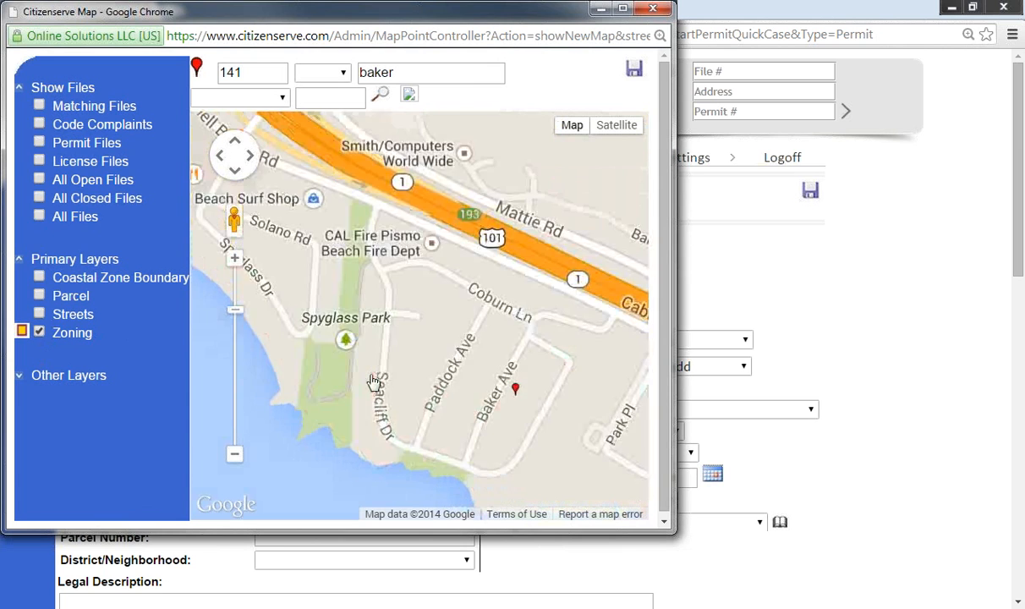
drag(496, 377, 277, 206)
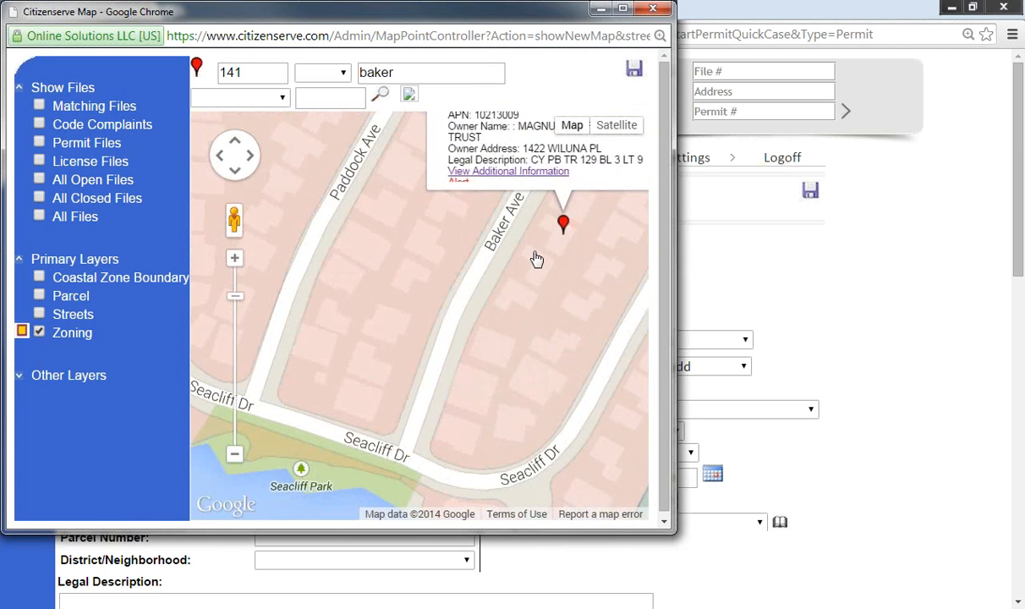
drag(561, 227, 543, 267)
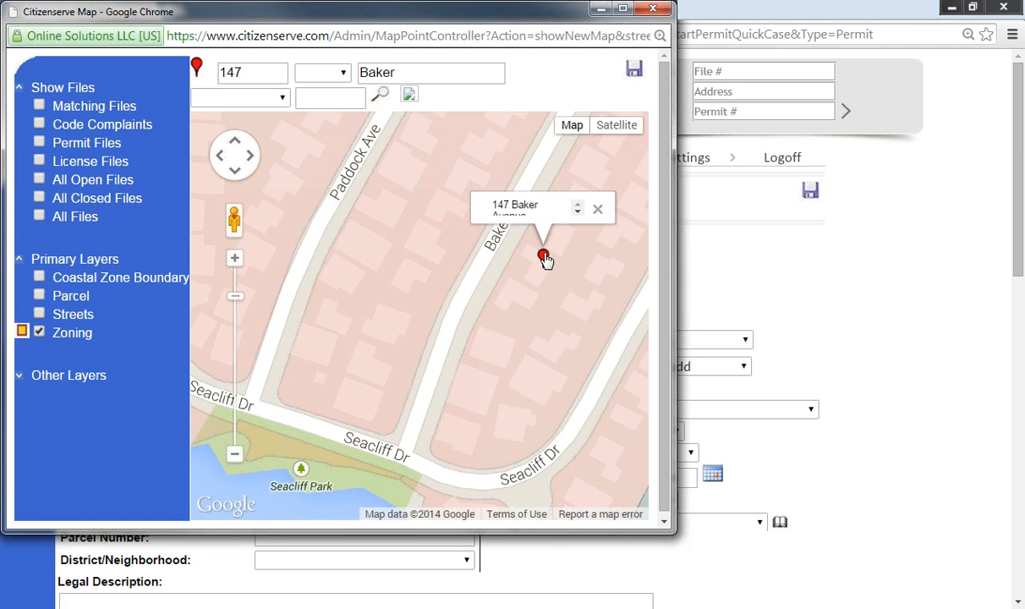
click(634, 69)
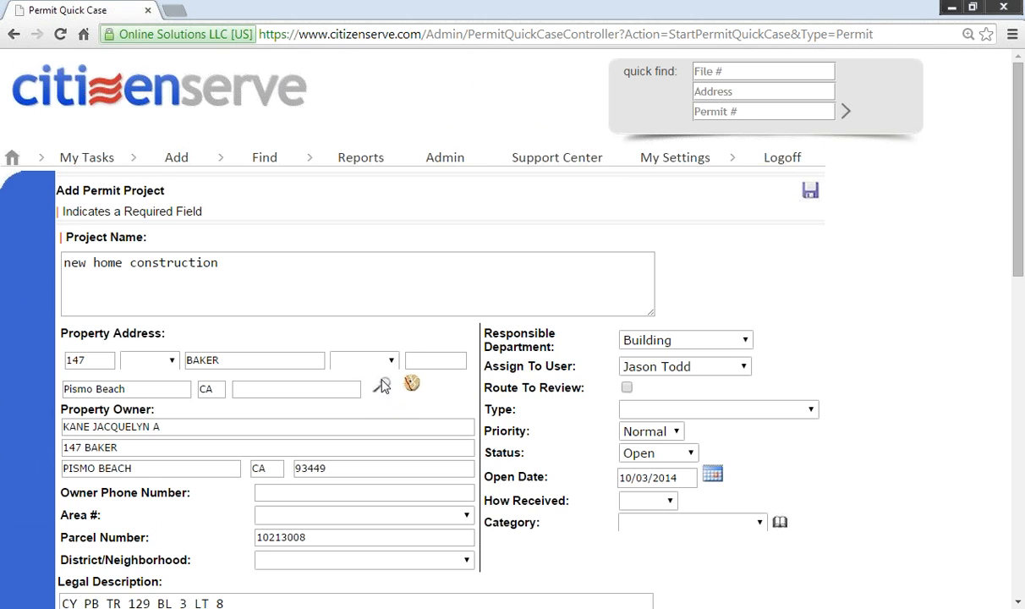
click(382, 386)
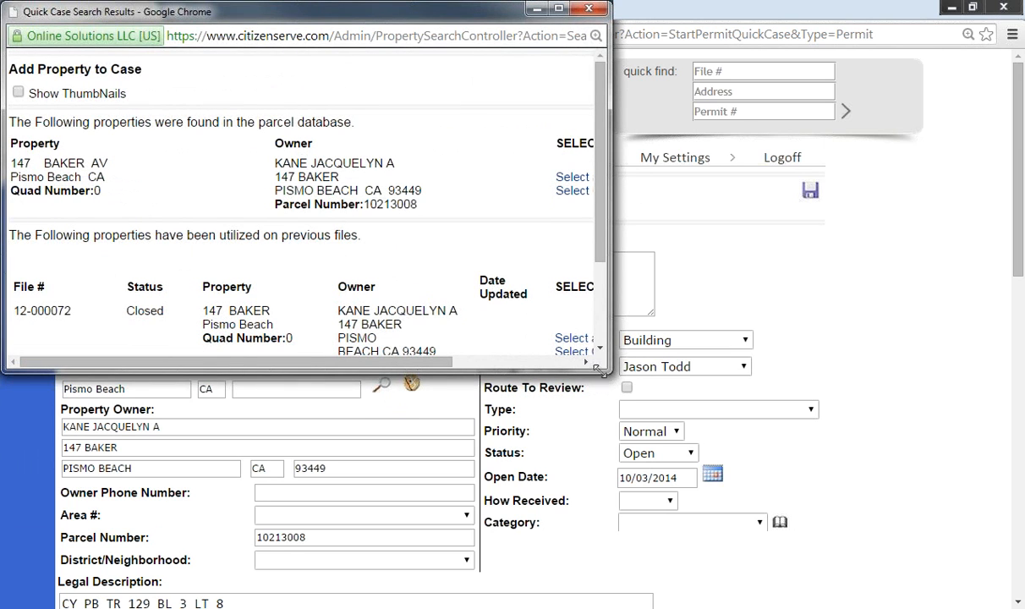
Step: Enlarge the search results and apply the parcel database record's address and owner to the permit
drag(602, 370, 799, 483)
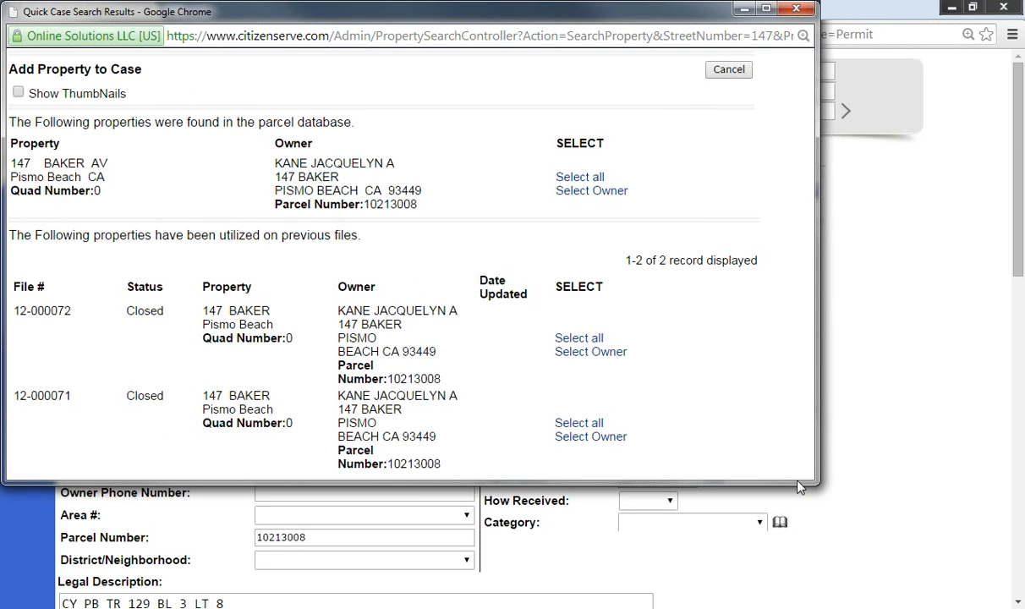
click(579, 178)
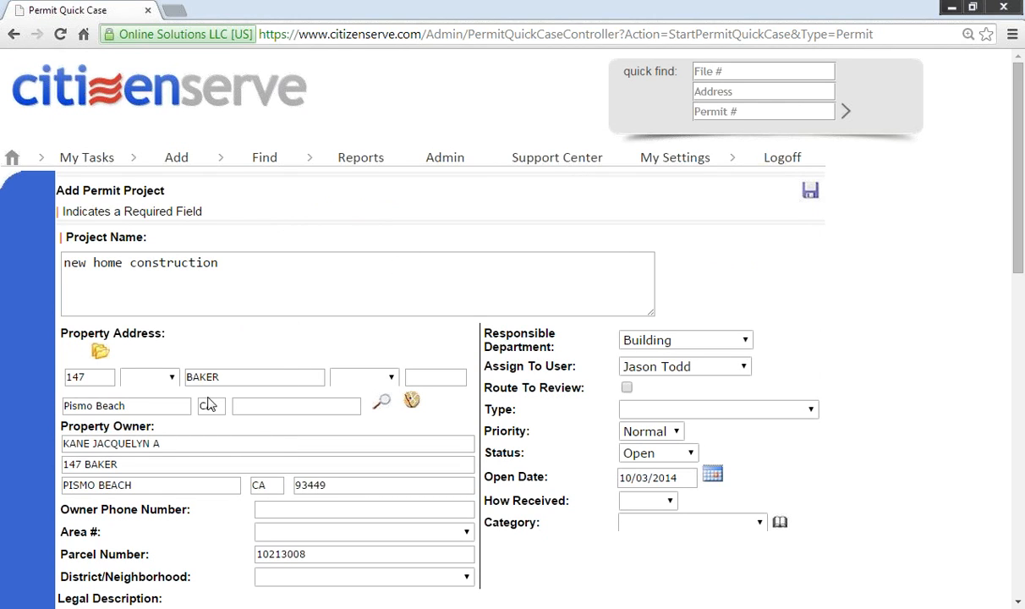
click(99, 353)
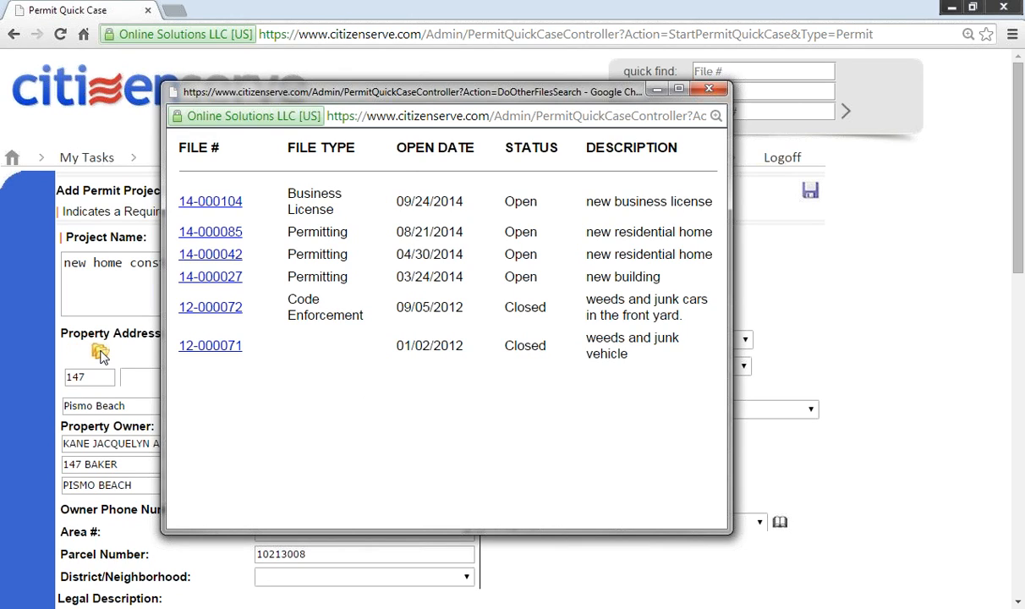
click(708, 89)
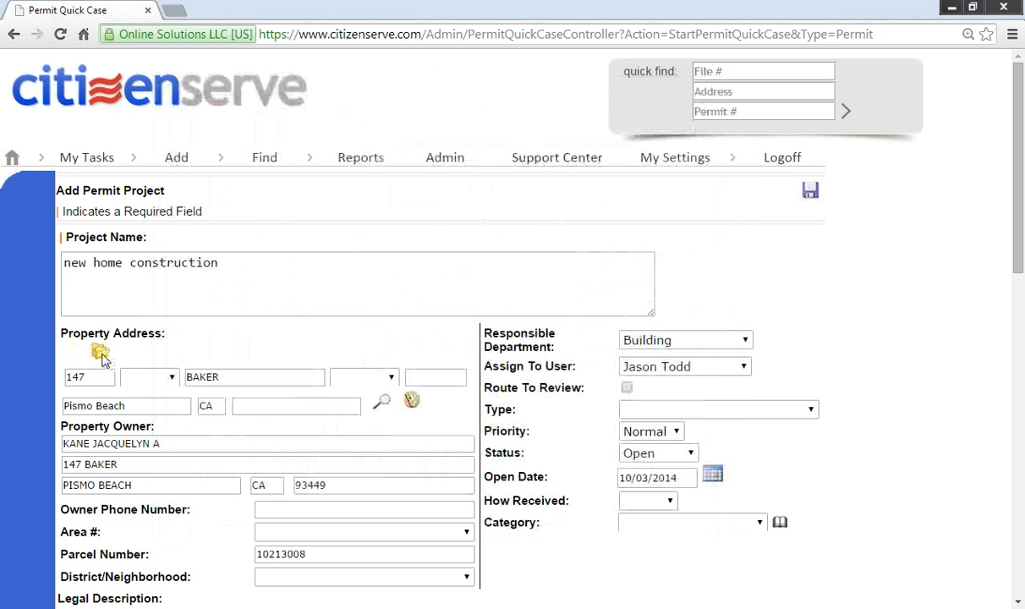
click(100, 351)
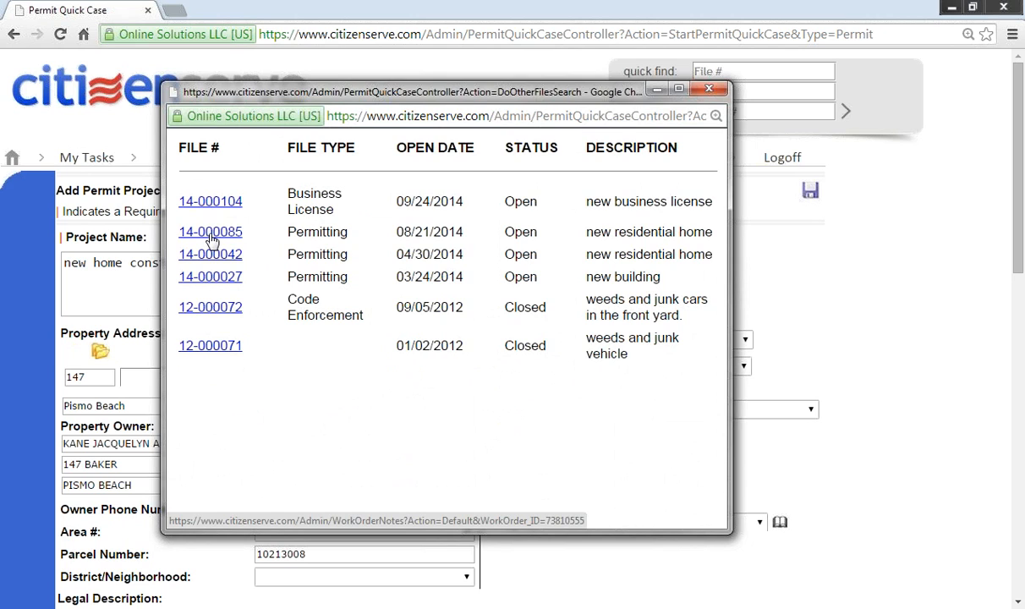
click(709, 89)
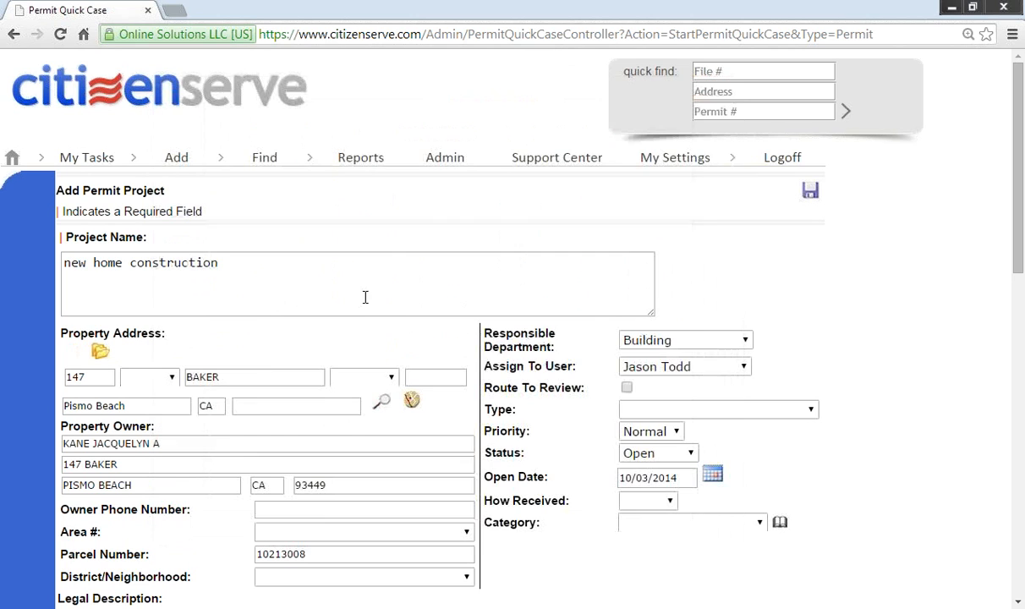
click(74, 356)
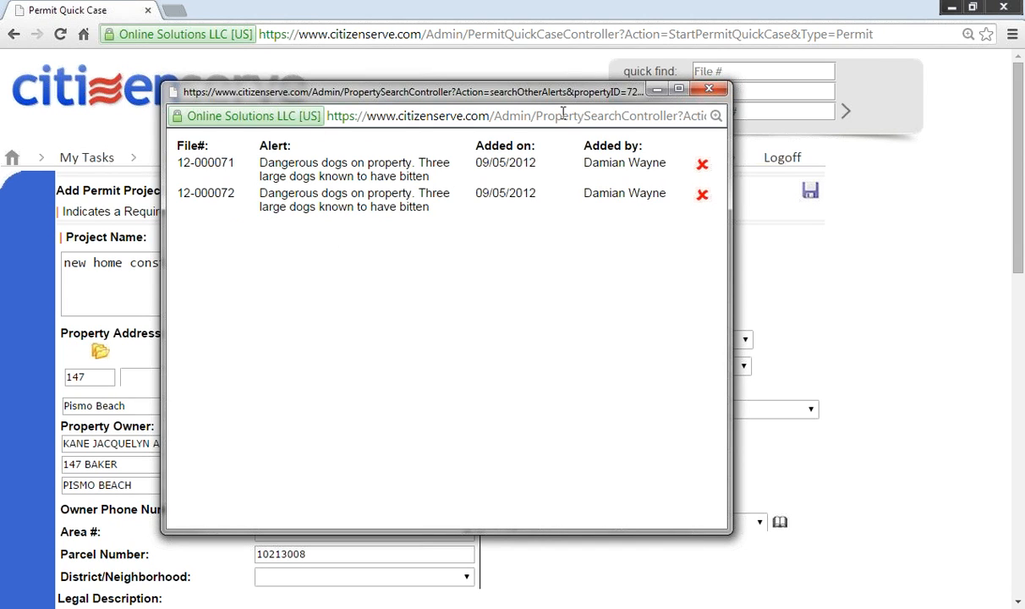
click(708, 89)
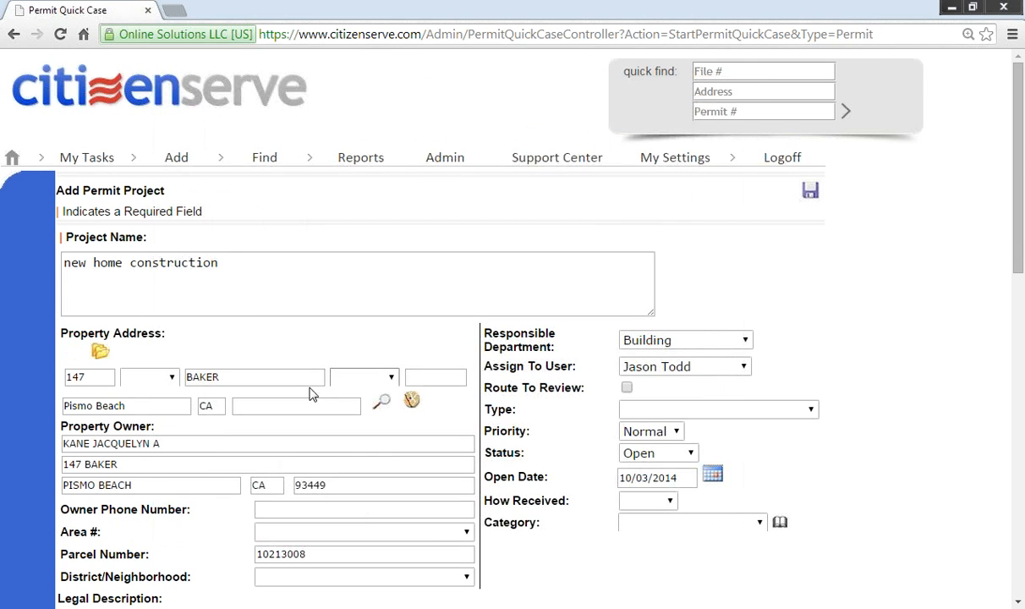
Step: Set the case type to Permitting and choose New Construction as the building permit type
click(713, 413)
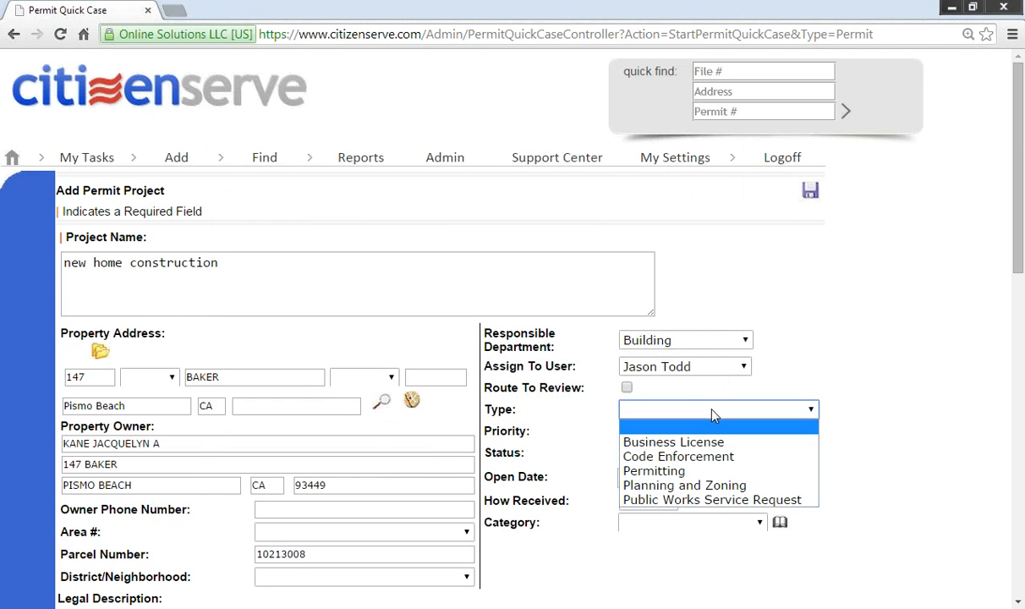
click(698, 470)
scroll(594, 449, down, 4)
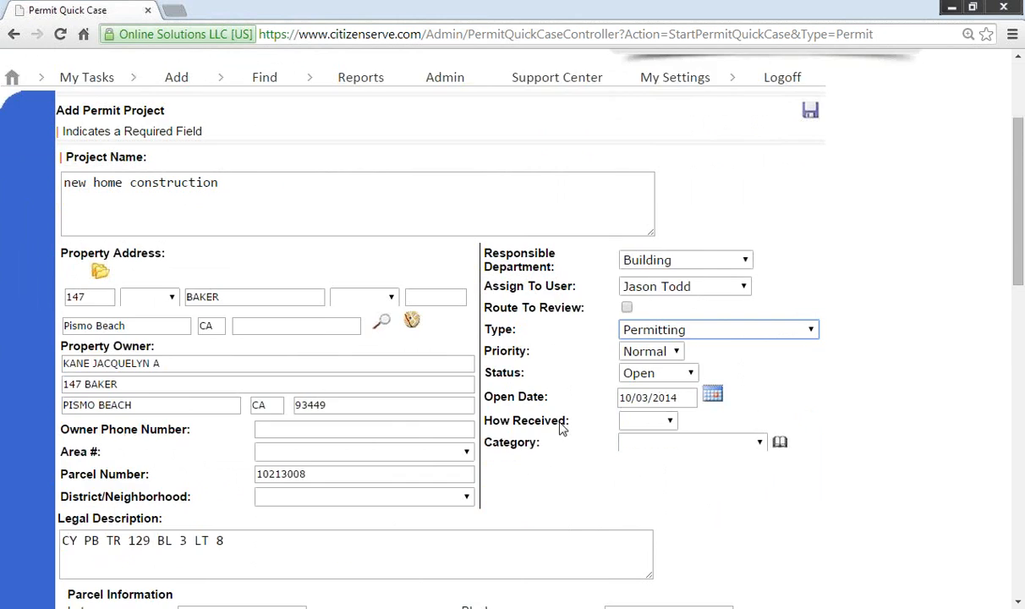
scroll(338, 381, down, 2)
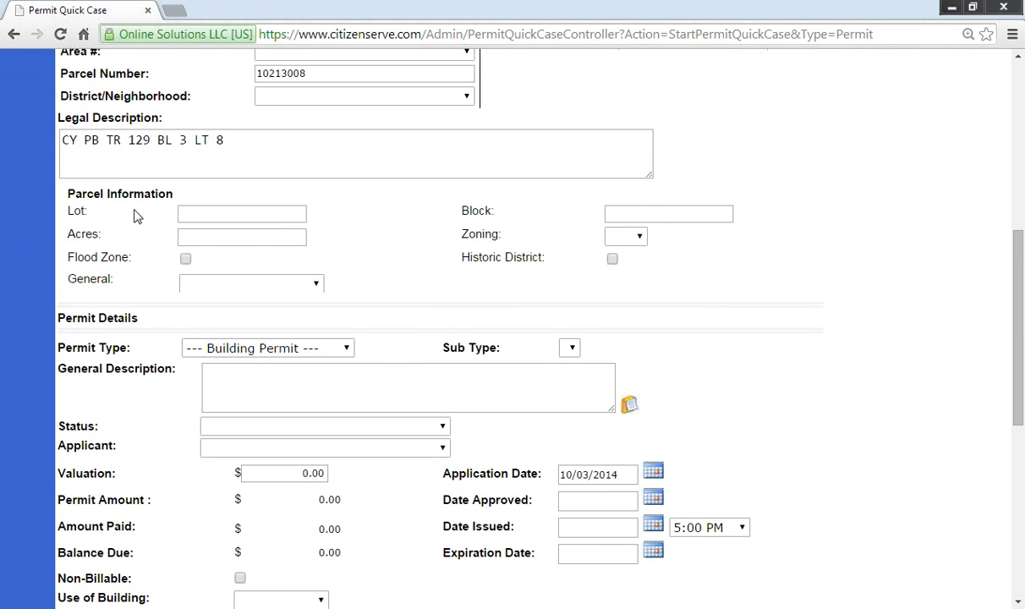
drag(68, 193, 510, 263)
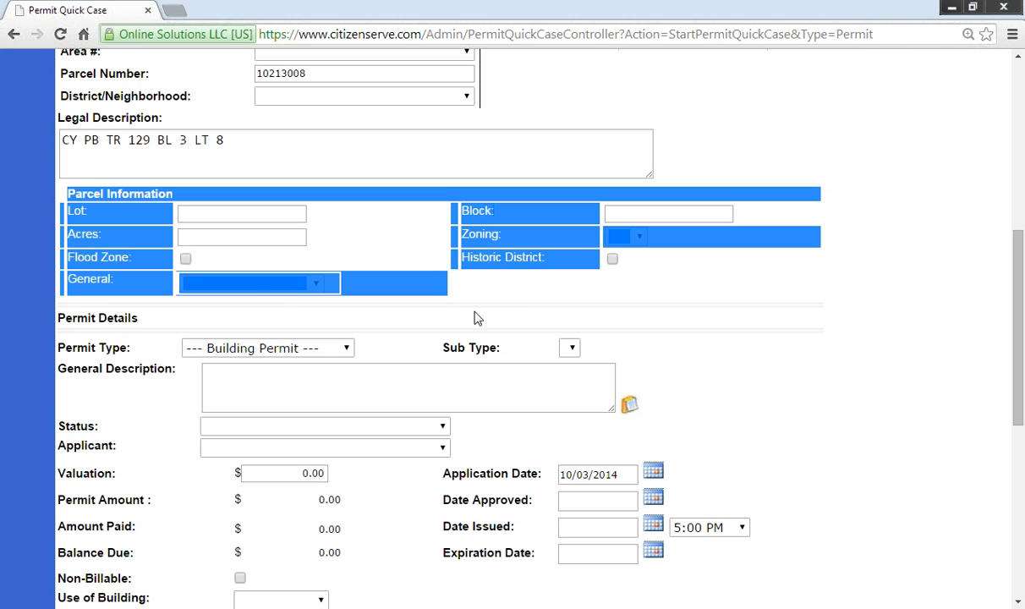
click(347, 348)
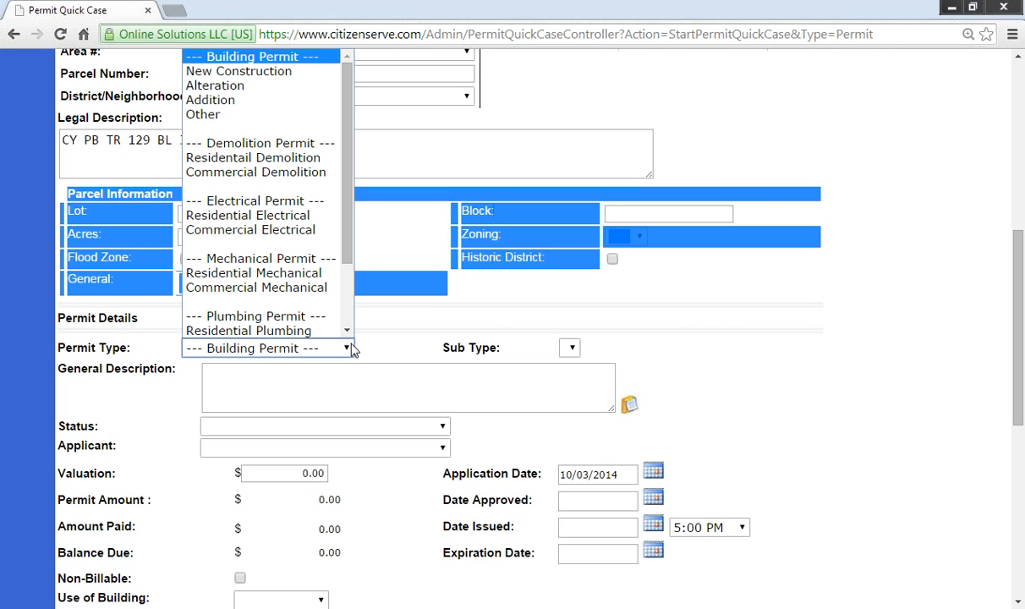
drag(350, 254, 357, 214)
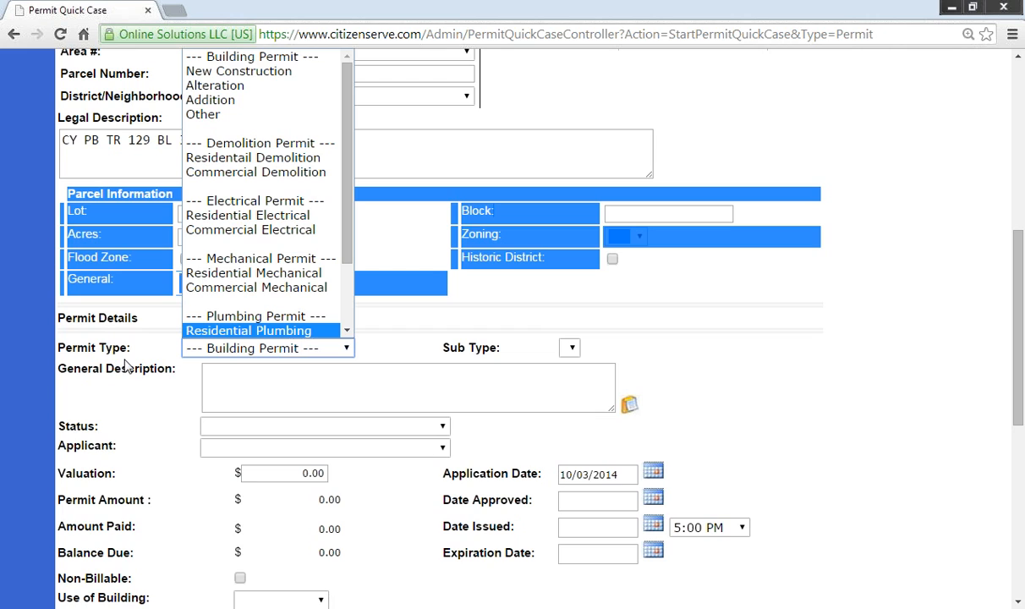
click(249, 74)
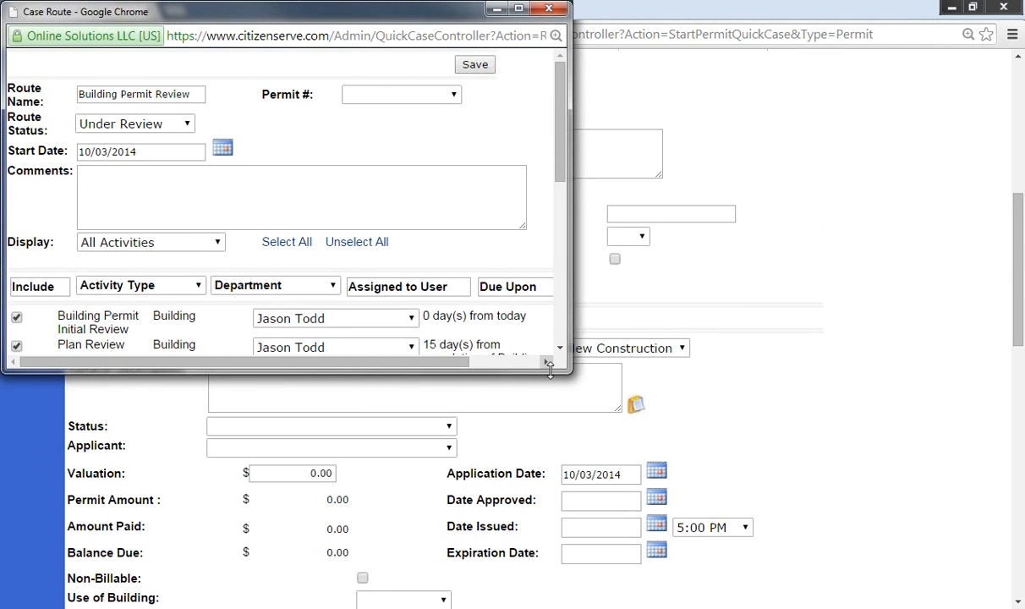
Step: Save the Building Permit Review case route, keeping the assigned initial-review reviewer
drag(571, 372, 829, 565)
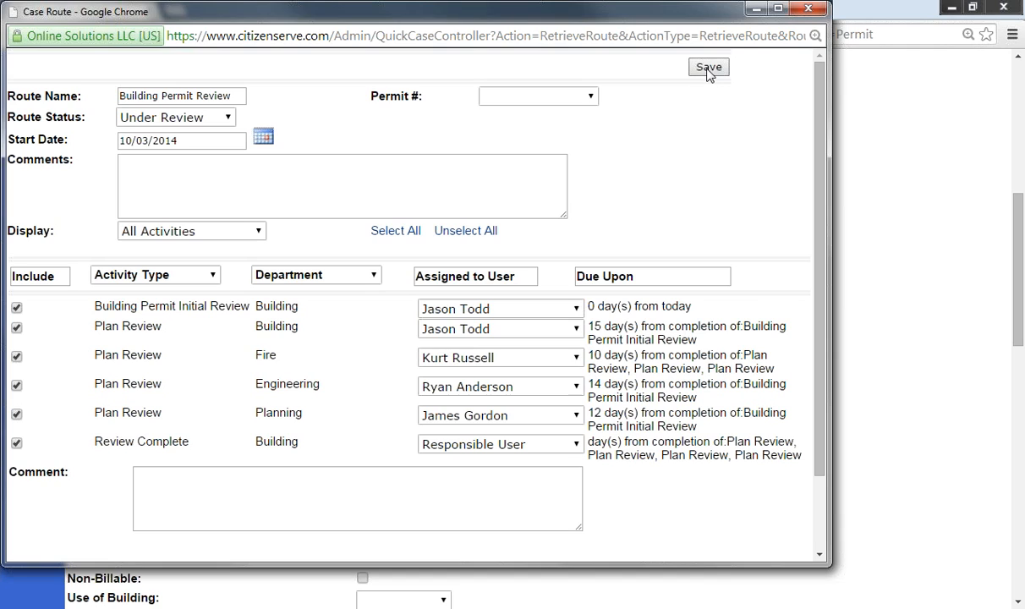
click(544, 313)
click(546, 314)
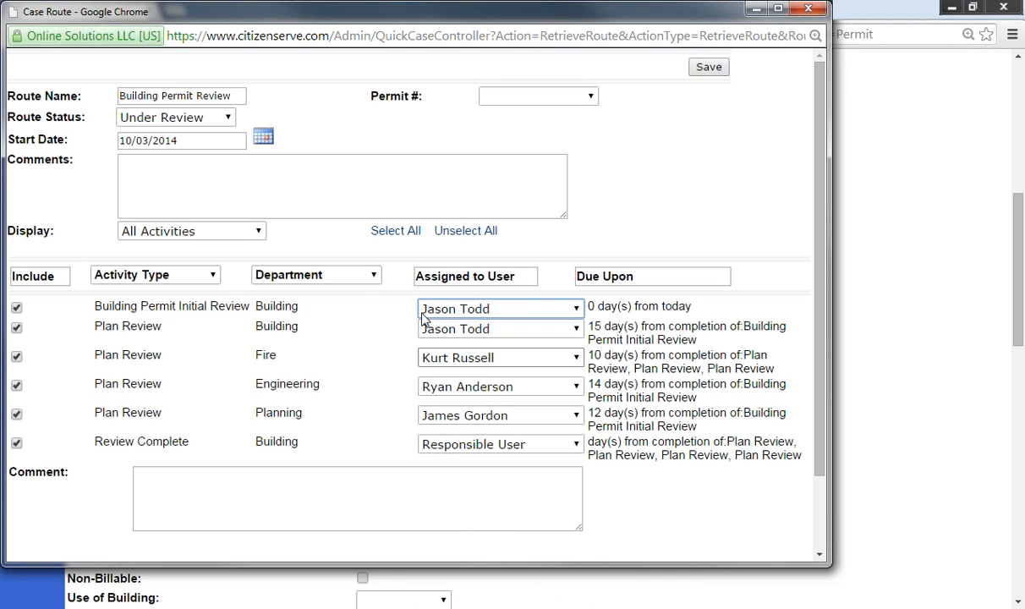
click(710, 69)
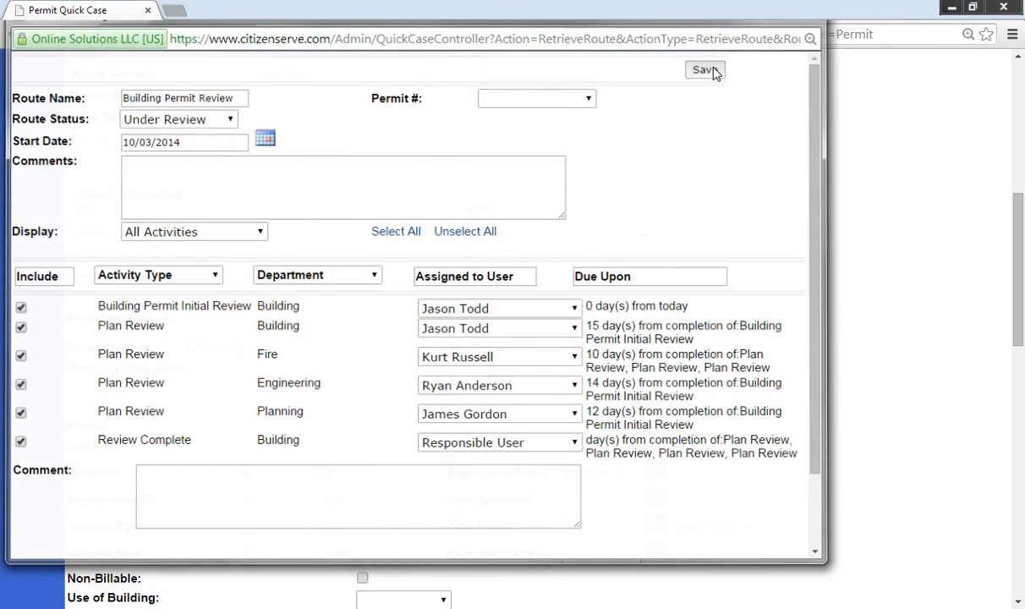
click(583, 376)
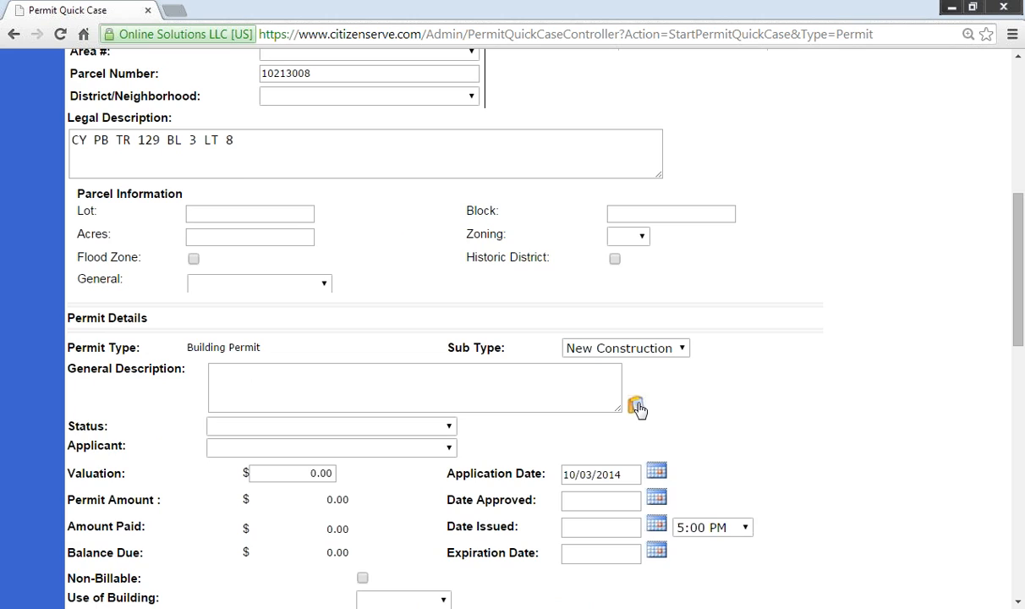
Step: Describe the permit as 'new home construction', set status Under Review, and begin adding an applicant contact
text(new home construction)
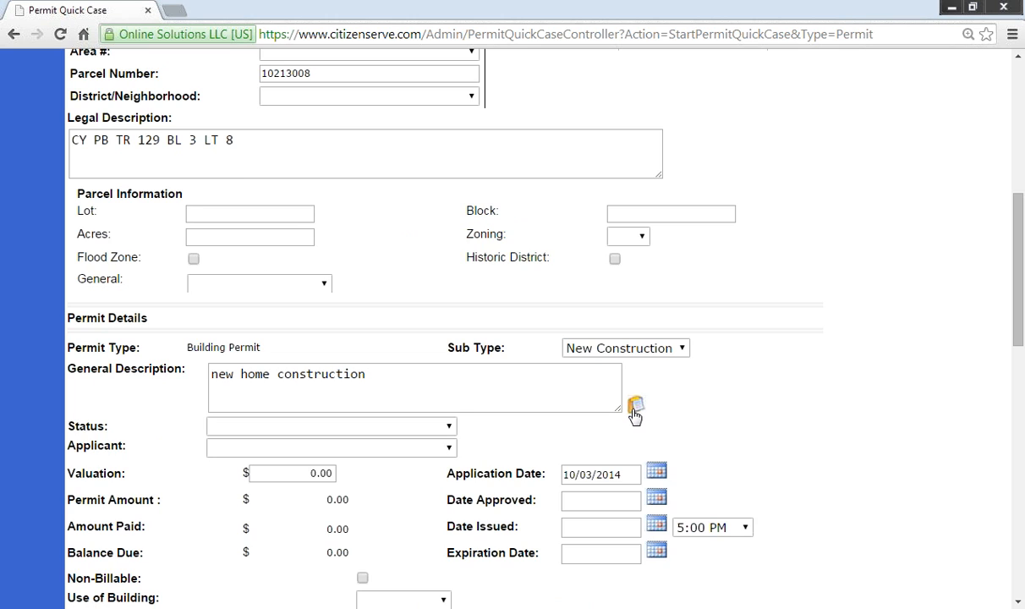
click(529, 388)
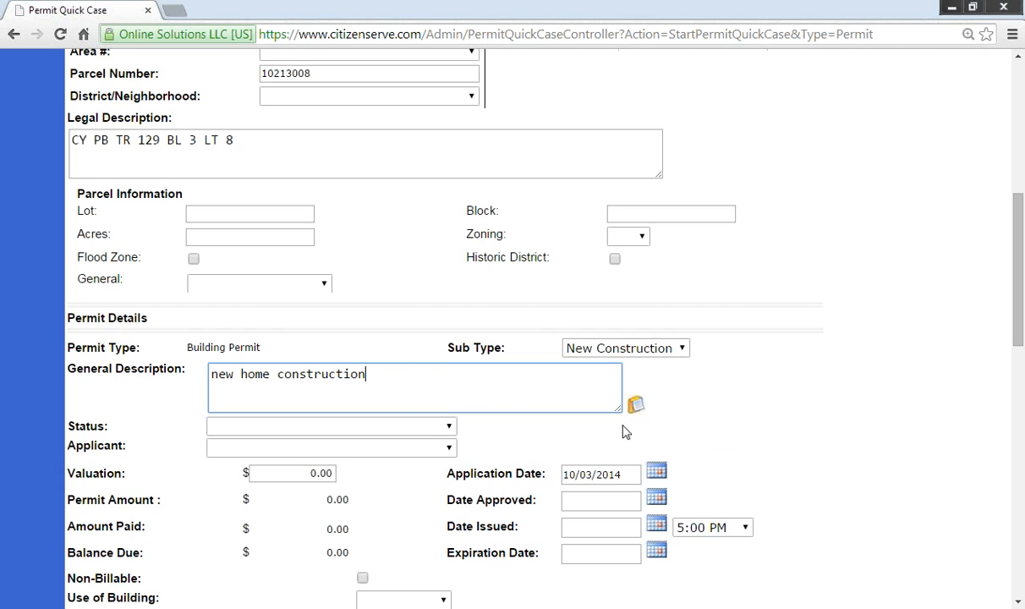
click(447, 427)
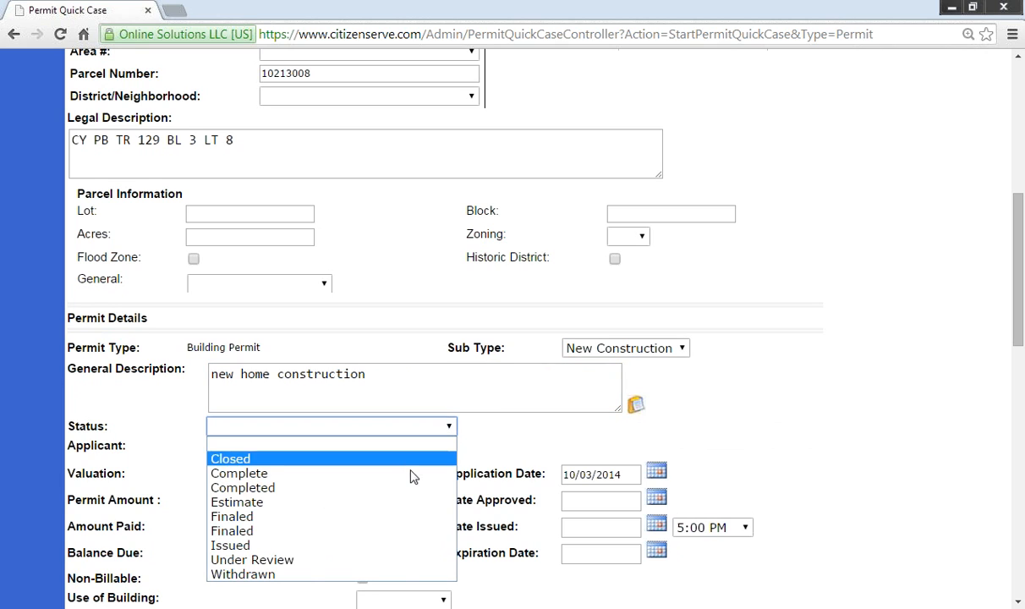
click(402, 561)
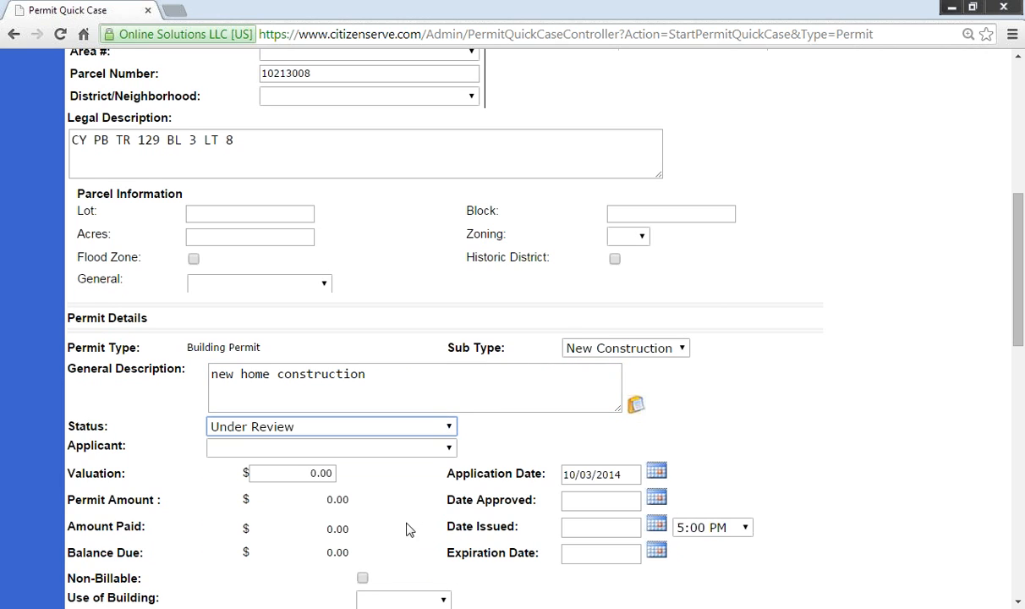
click(447, 452)
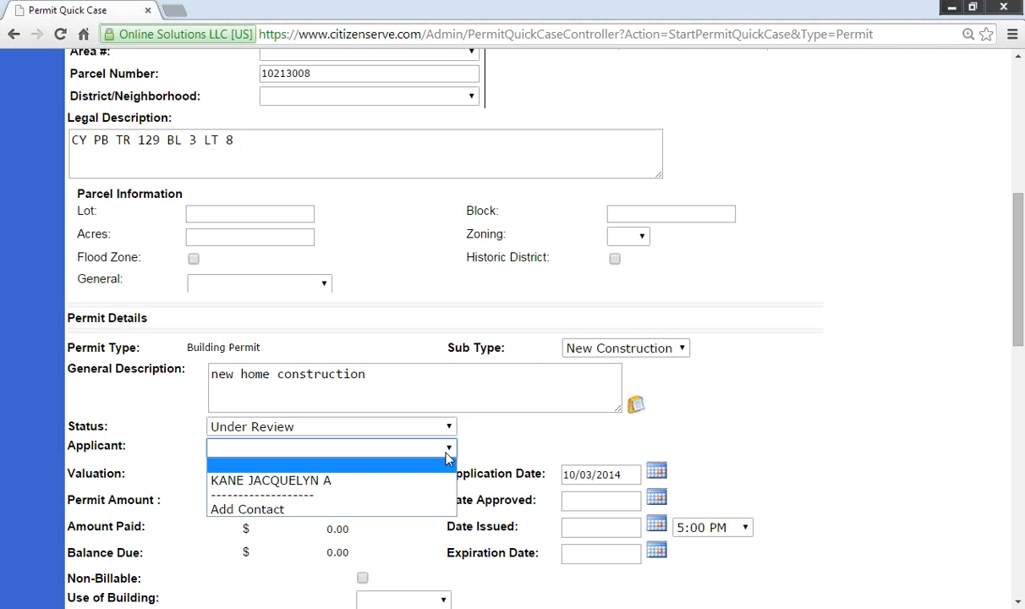
click(251, 508)
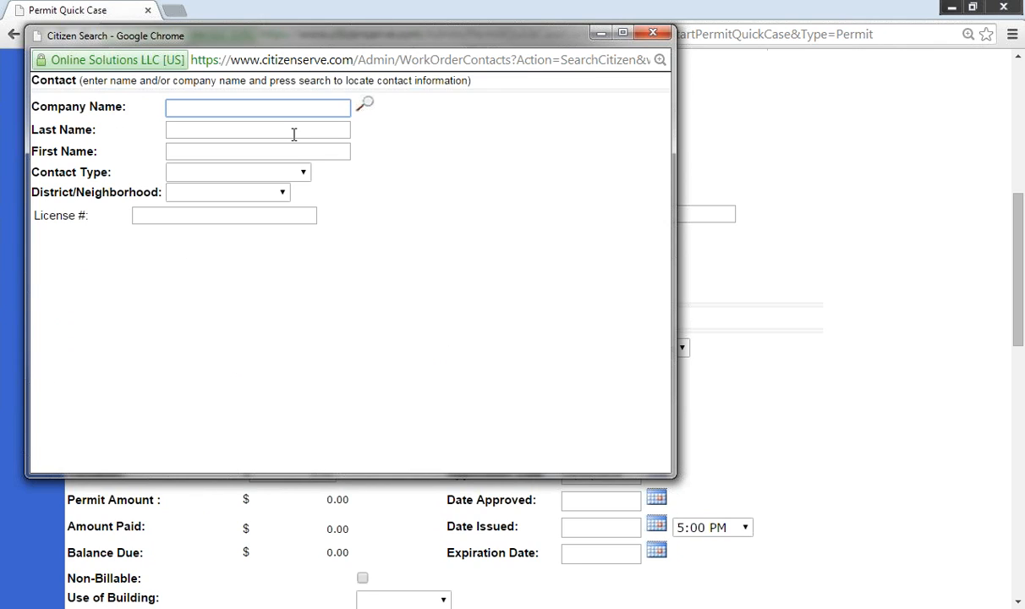
Step: Search contacts for 'acme' and select Acme Construction, INC. as the applicant
text(acme)
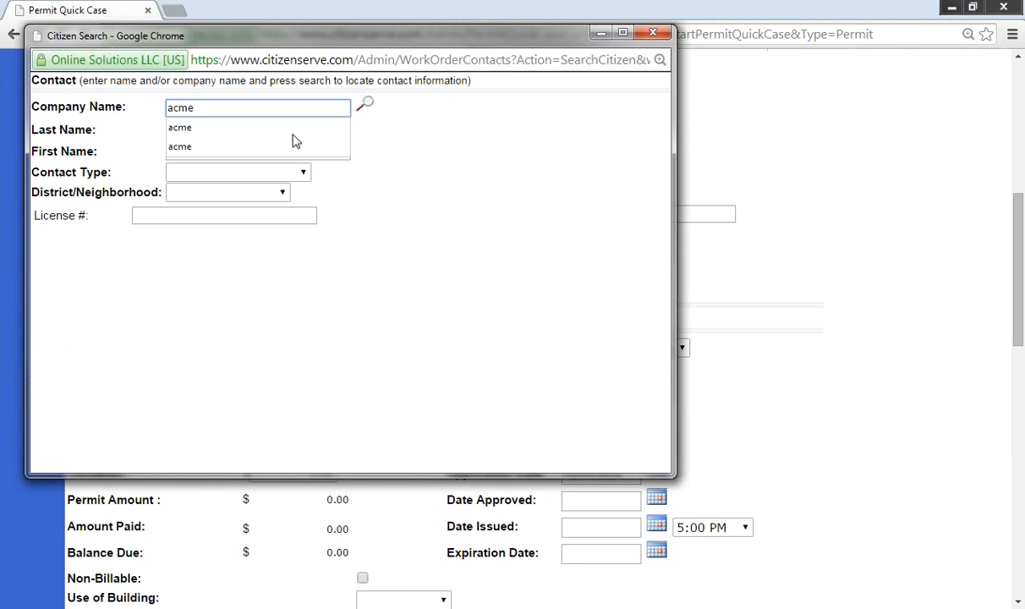
click(364, 104)
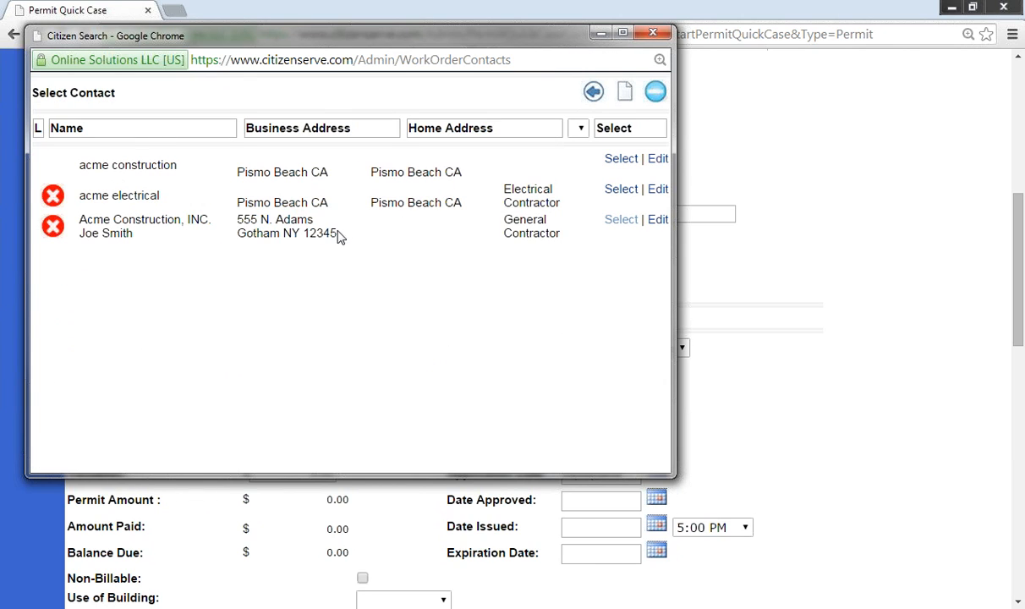
drag(674, 459, 832, 460)
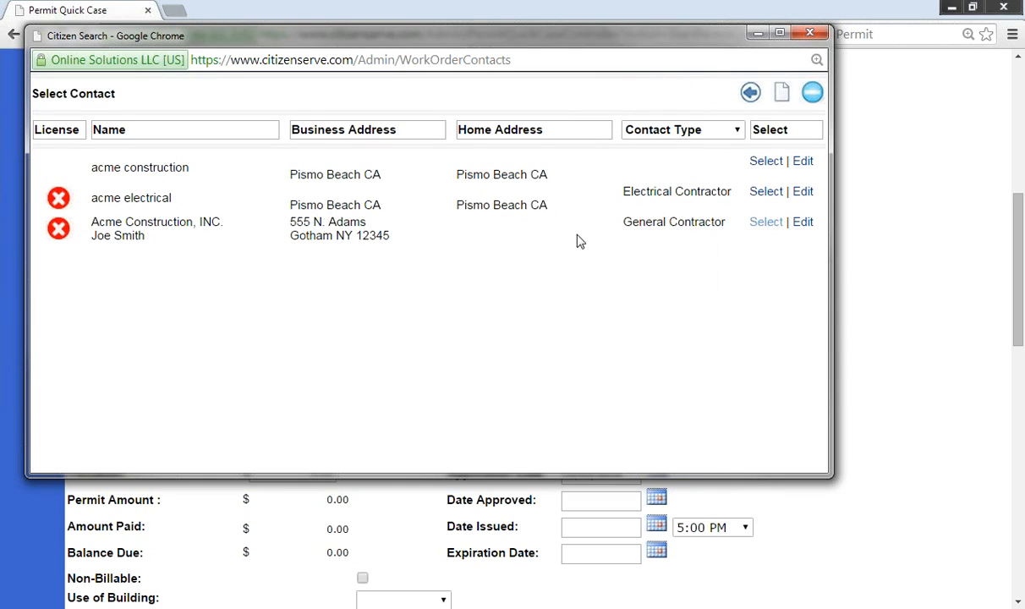
click(764, 224)
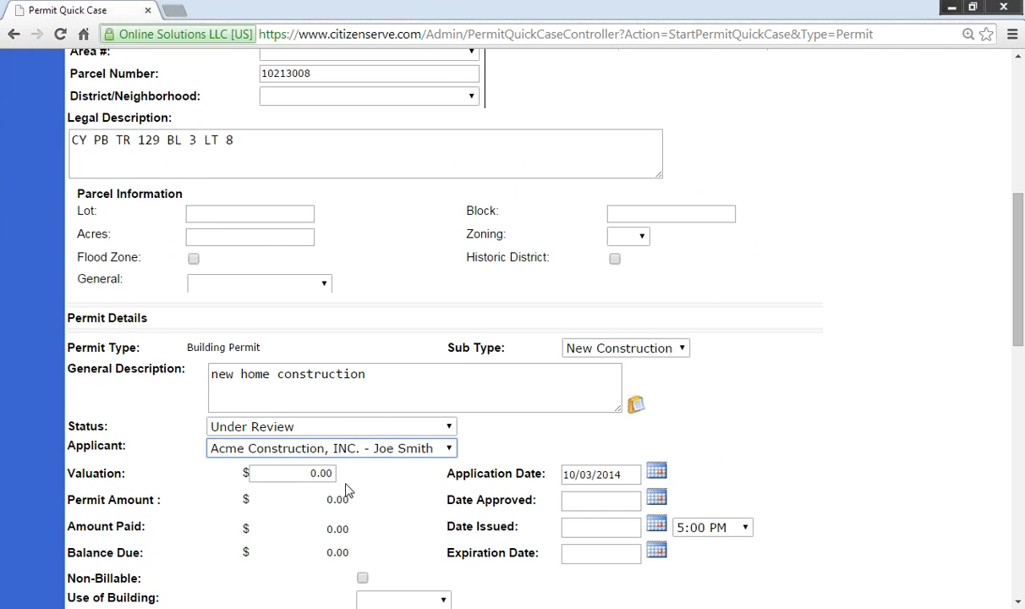
scroll(345, 488, down, 1)
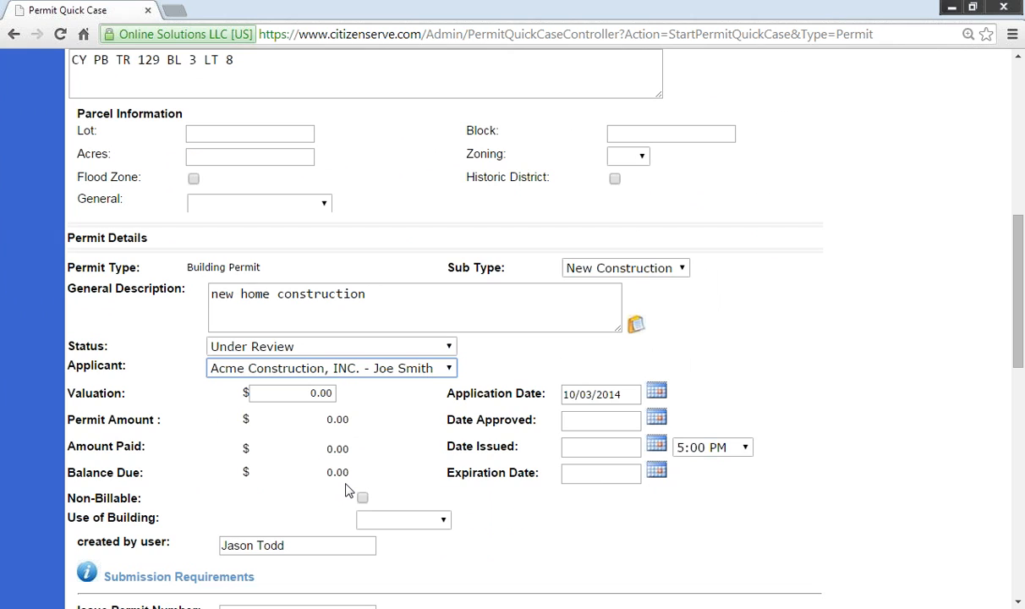
scroll(412, 394, down, 2)
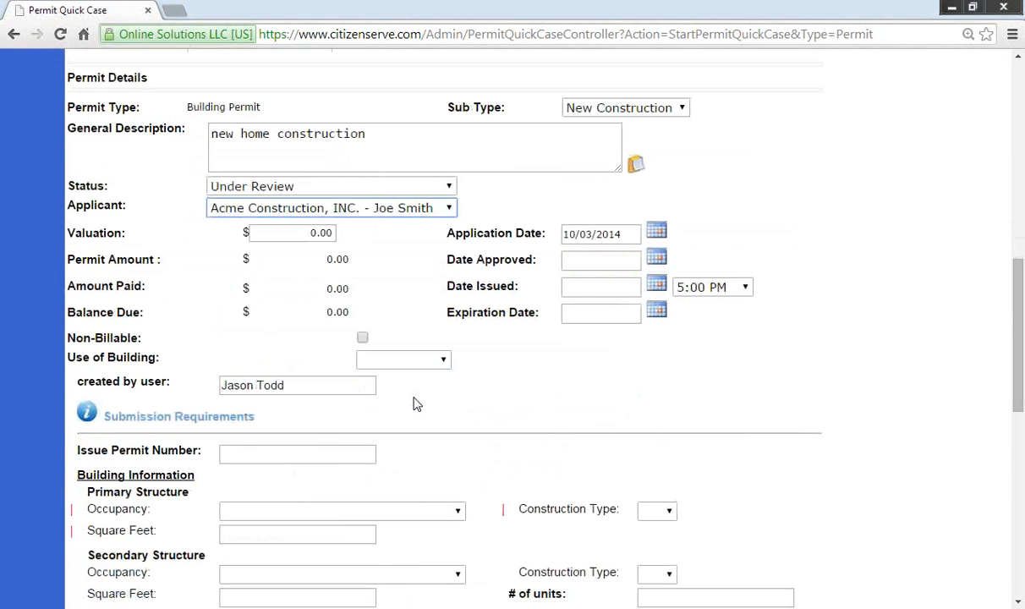
scroll(414, 403, down, 3)
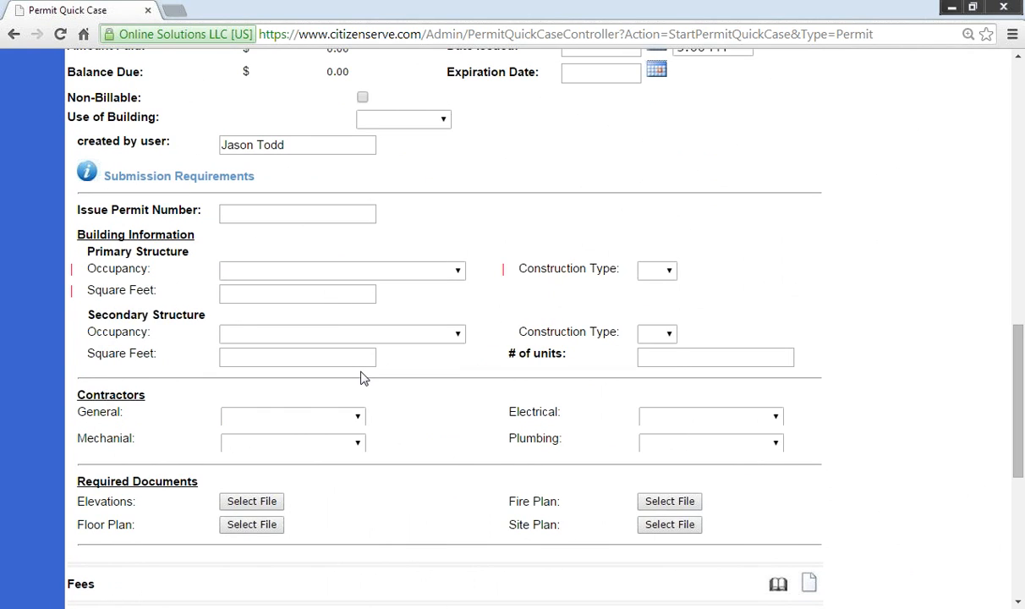
click(165, 180)
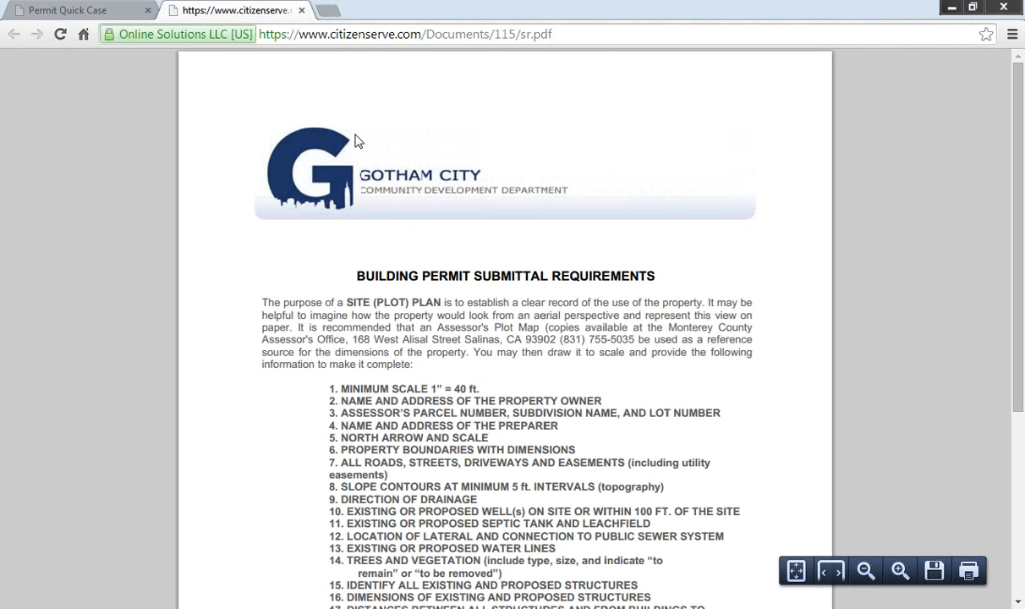
scroll(470, 361, down, 4)
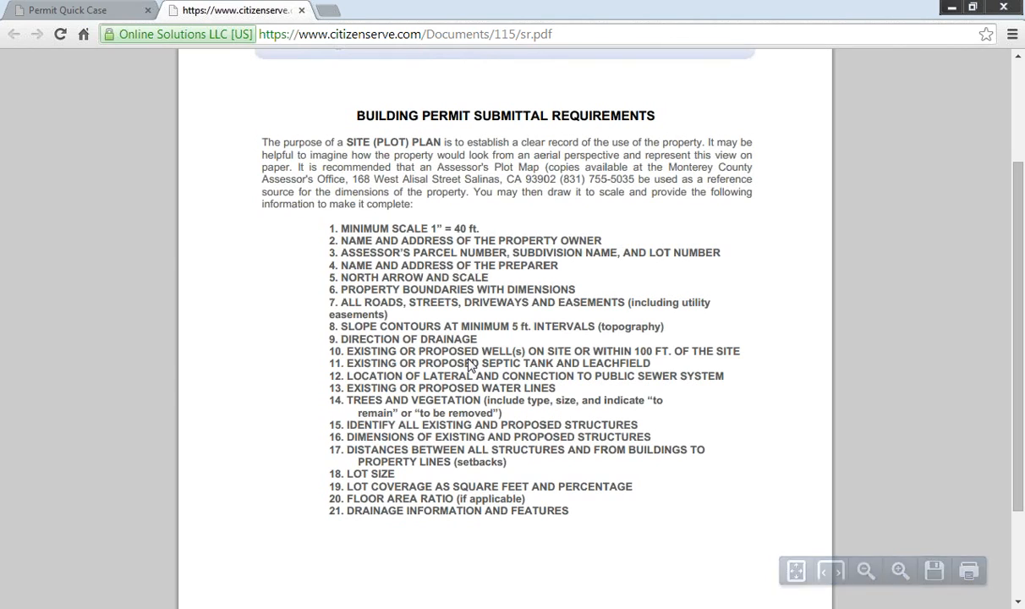
scroll(469, 361, up, 4)
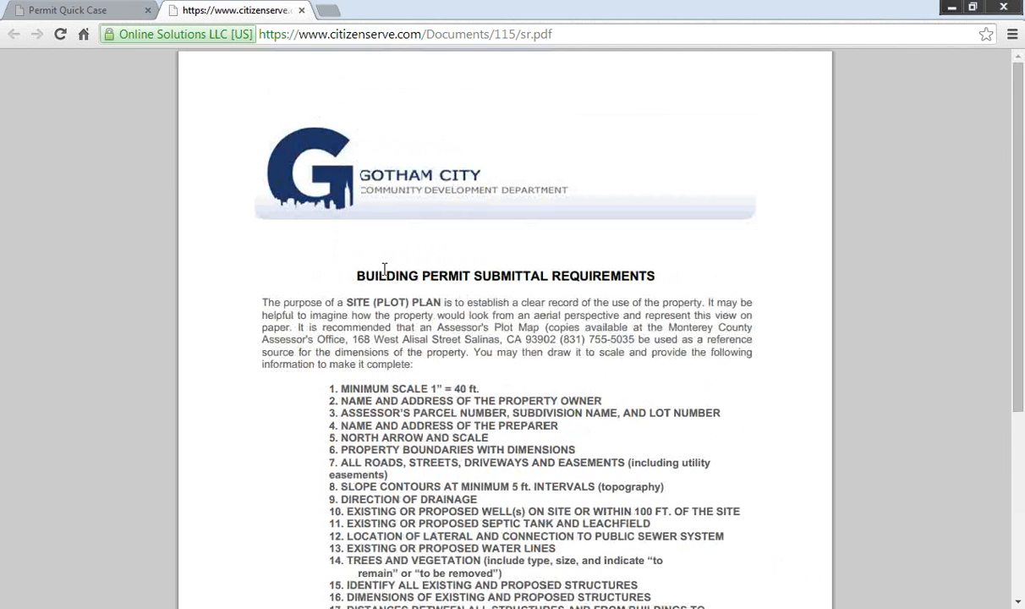
click(301, 13)
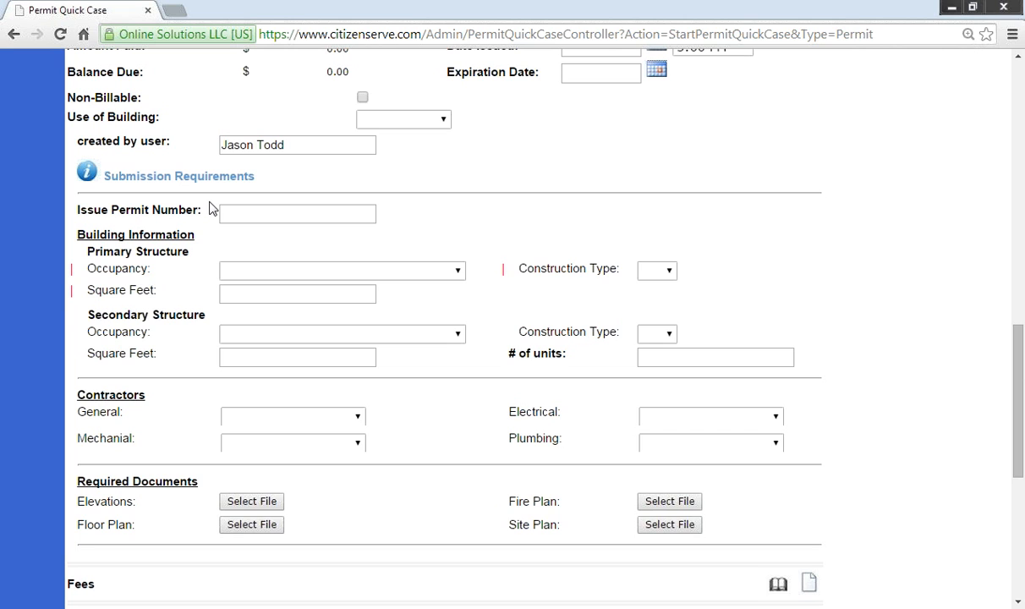
Step: Set occupancy R-3 Residential, One & Two Family, 3500 square feet, and construction type IIB
click(393, 270)
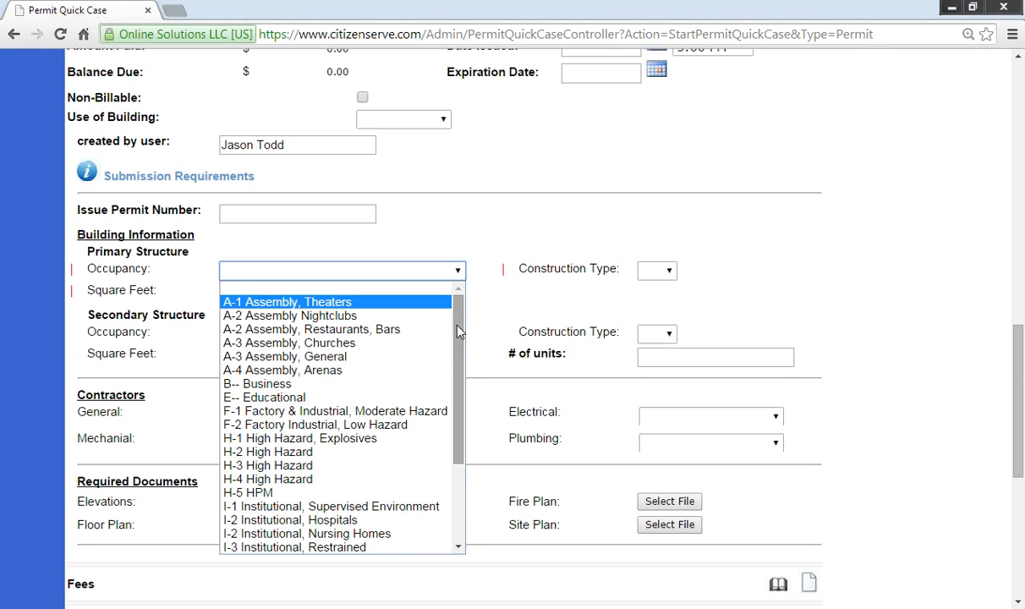
drag(458, 328, 461, 390)
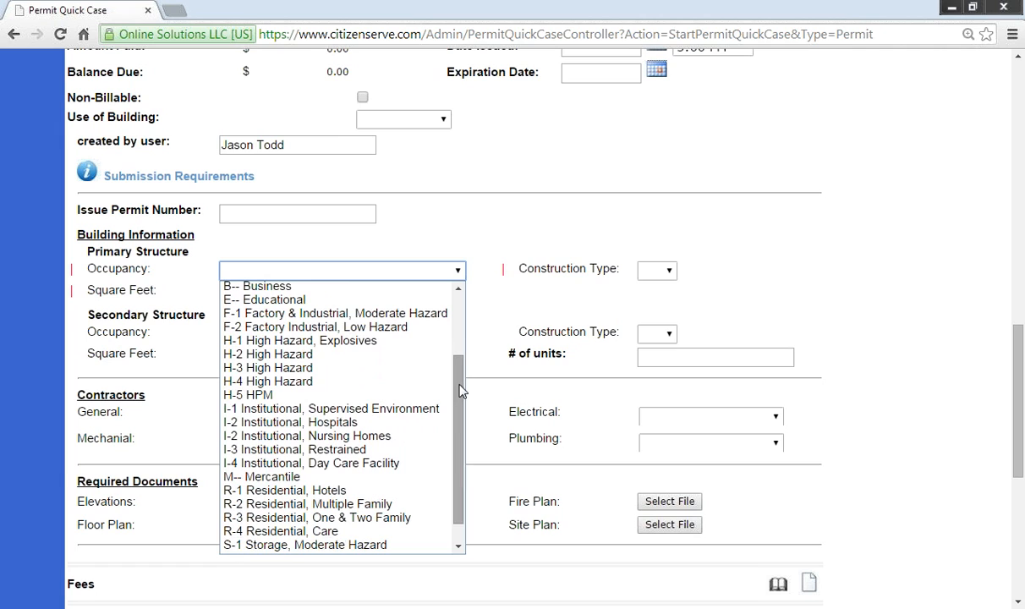
click(380, 518)
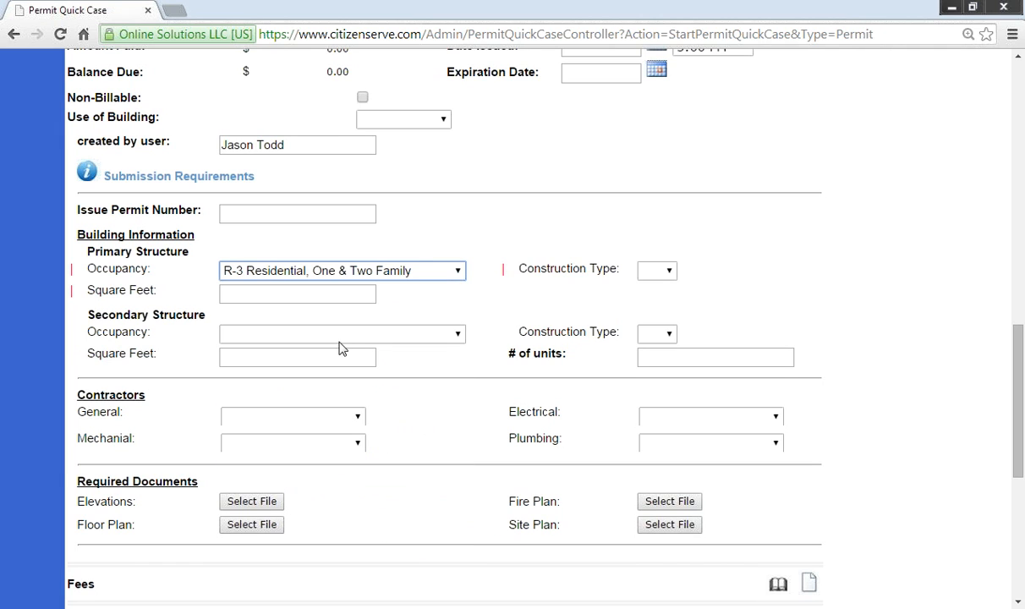
click(329, 291)
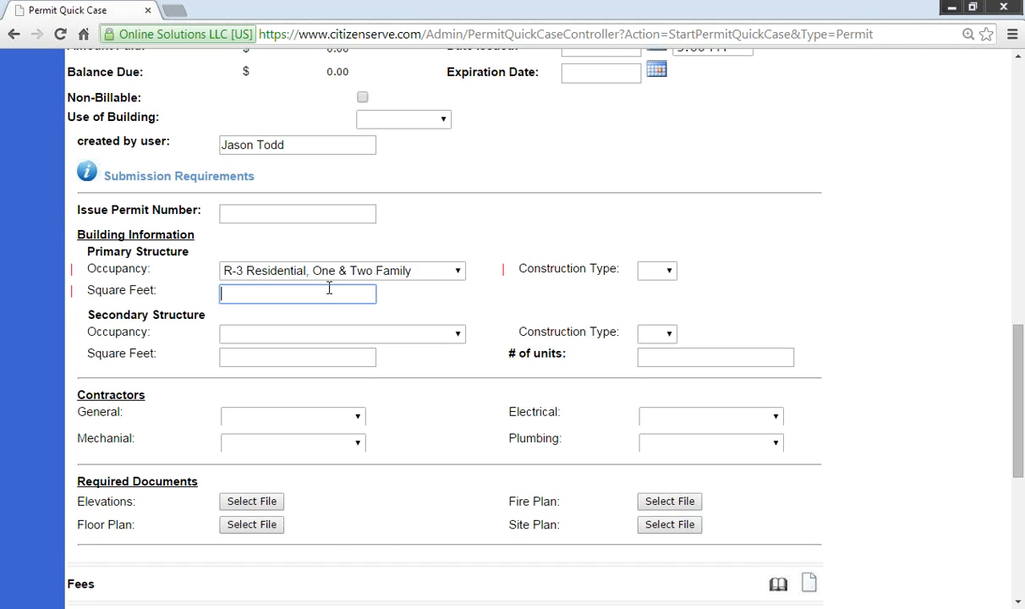
text(3500)
click(668, 270)
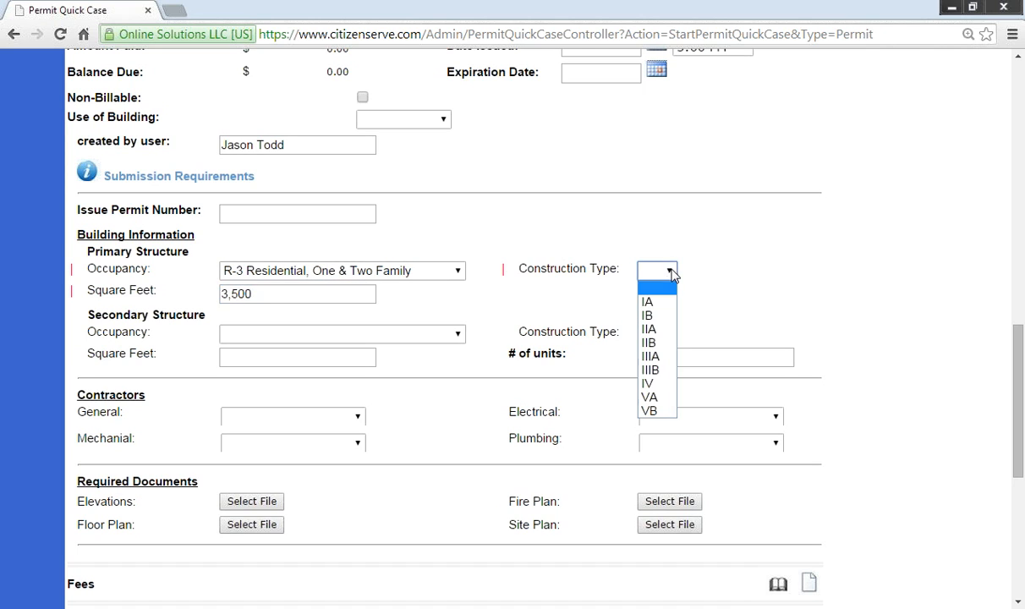
click(655, 343)
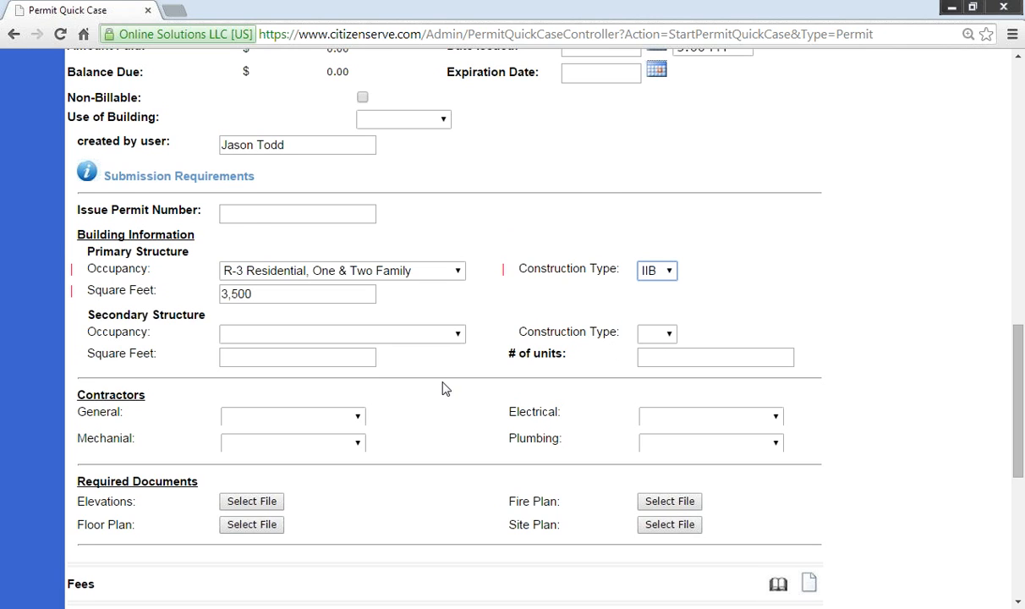
scroll(445, 388, down, 1)
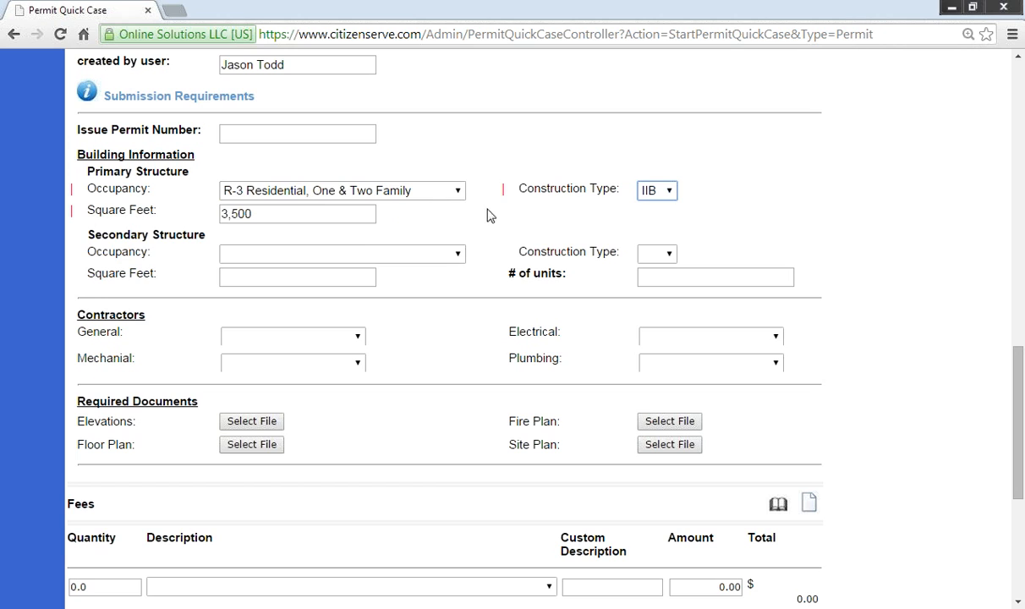
click(282, 336)
click(288, 368)
click(294, 364)
click(292, 394)
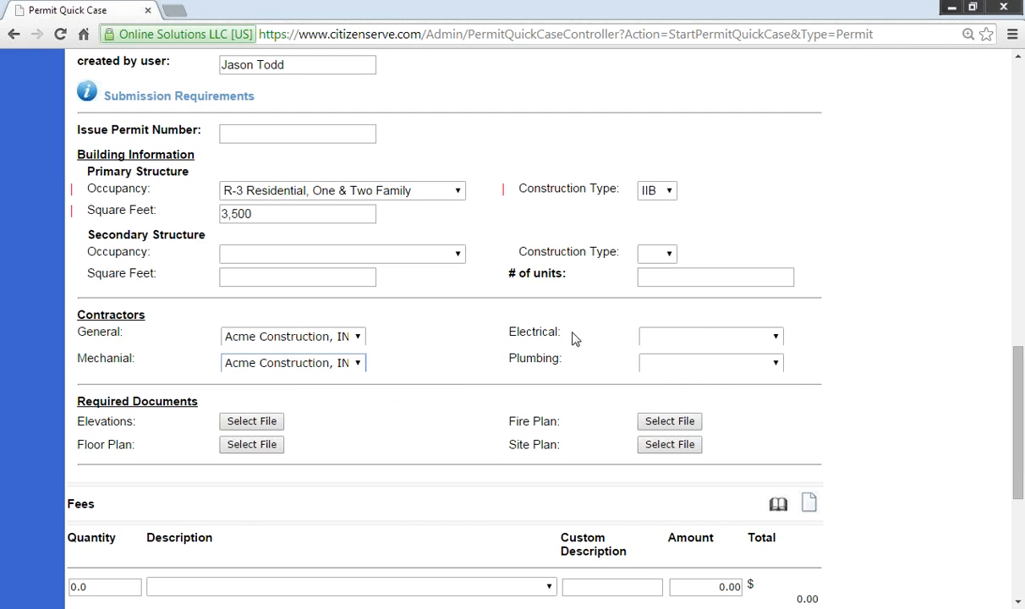
click(700, 338)
click(689, 367)
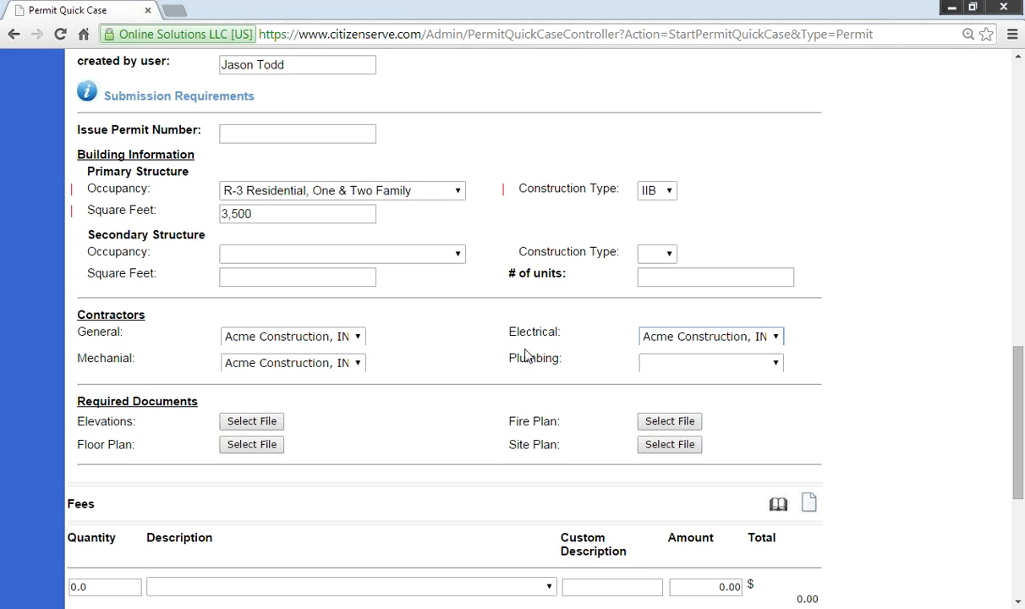
click(684, 366)
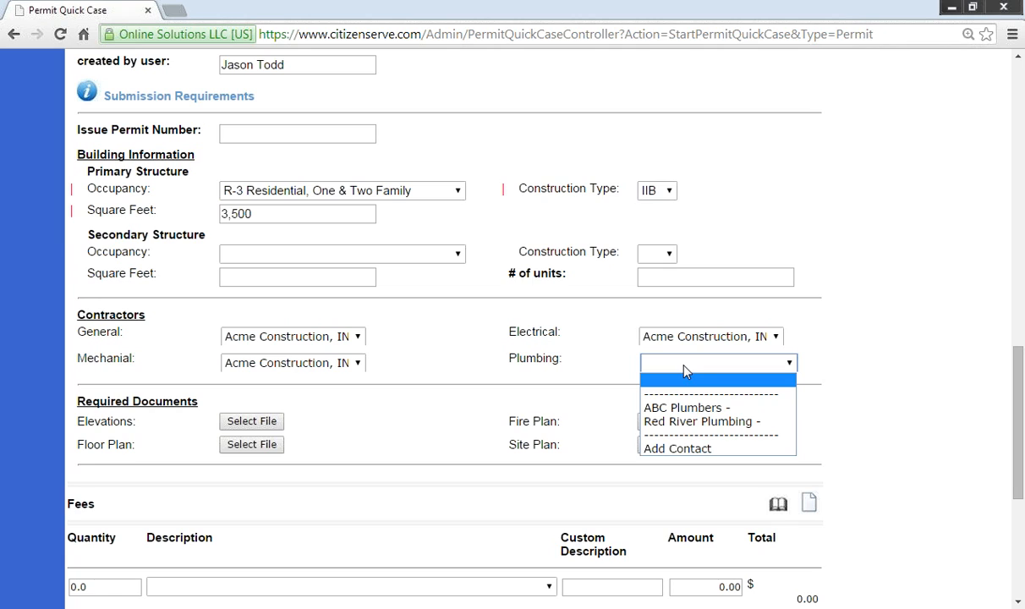
click(687, 407)
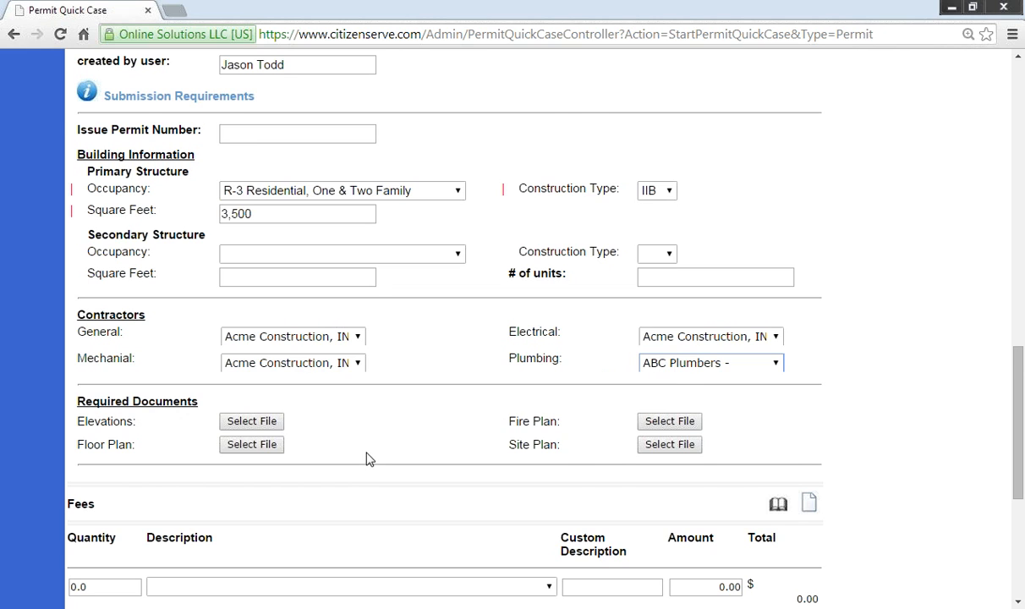
scroll(321, 444, down, 1)
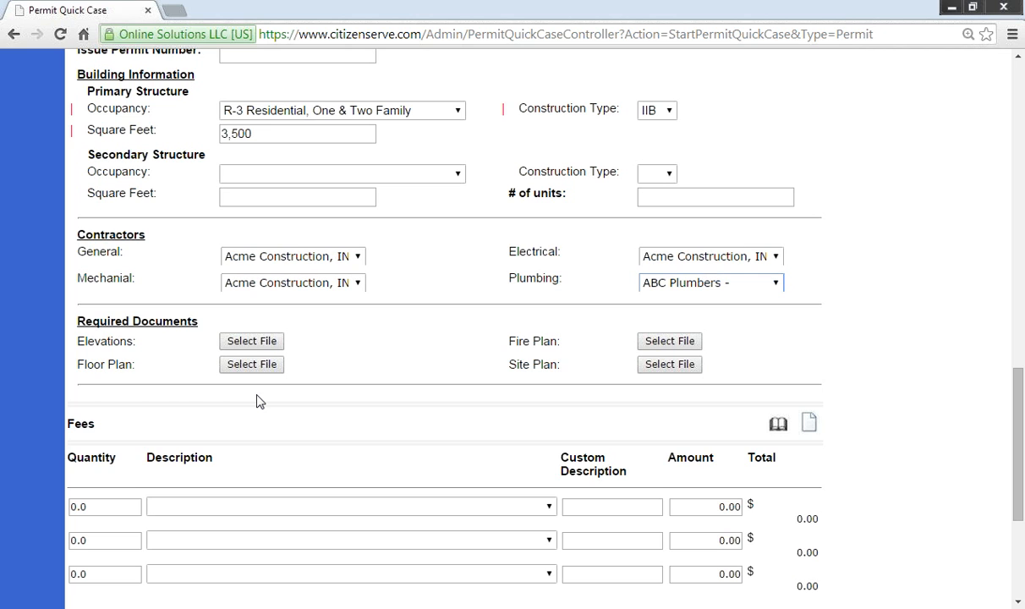
Step: Attach elevations.pdf to the permit's Elevations required document
click(254, 342)
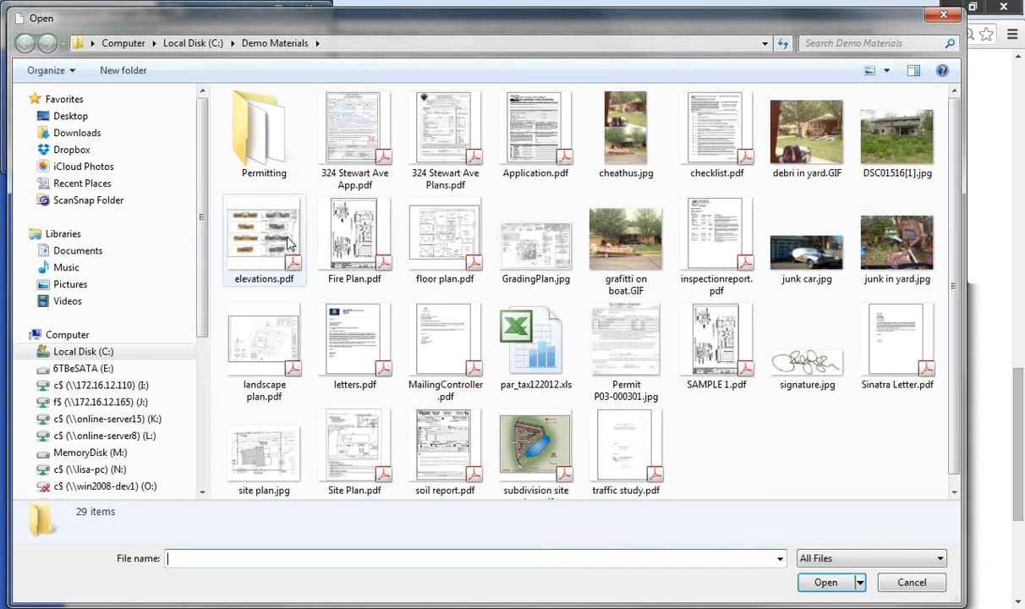
click(281, 242)
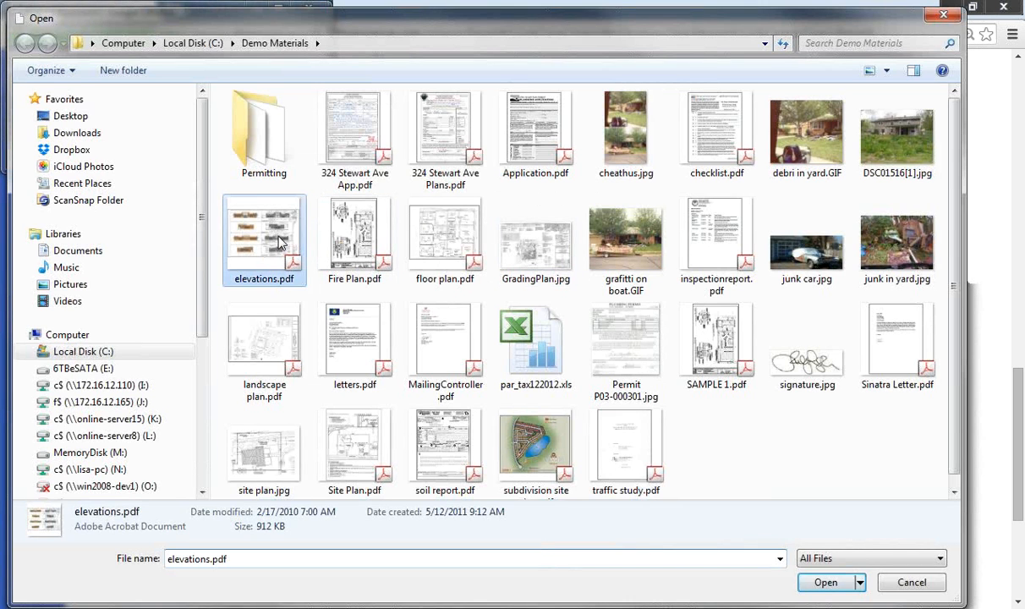
click(823, 581)
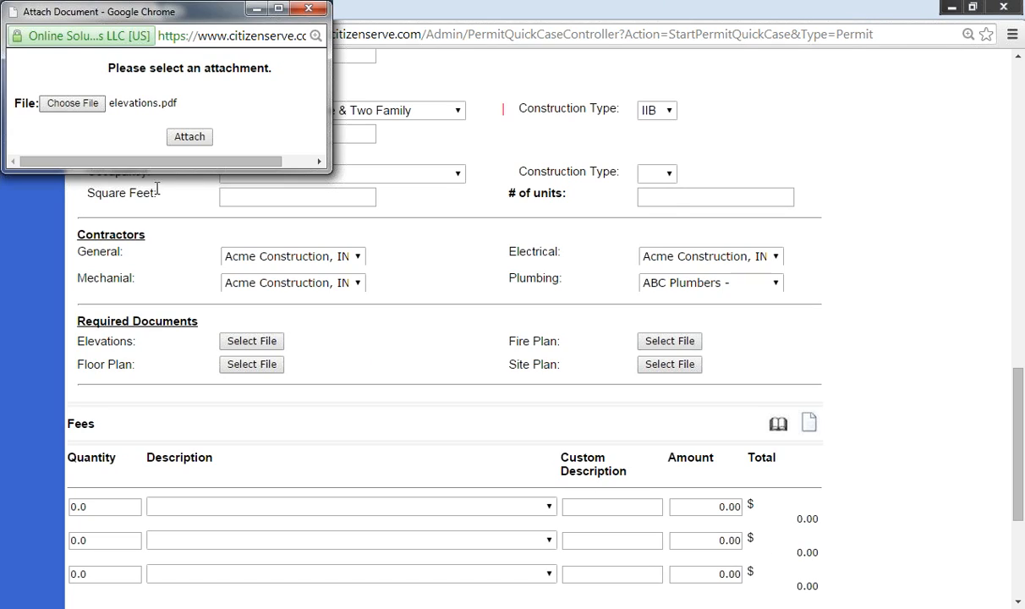
click(190, 137)
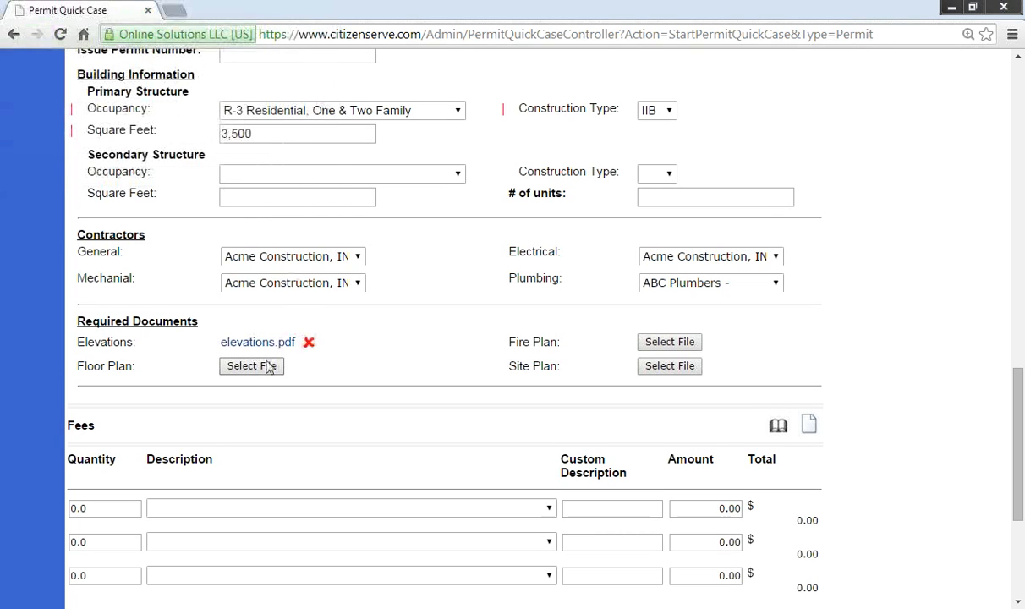
click(258, 342)
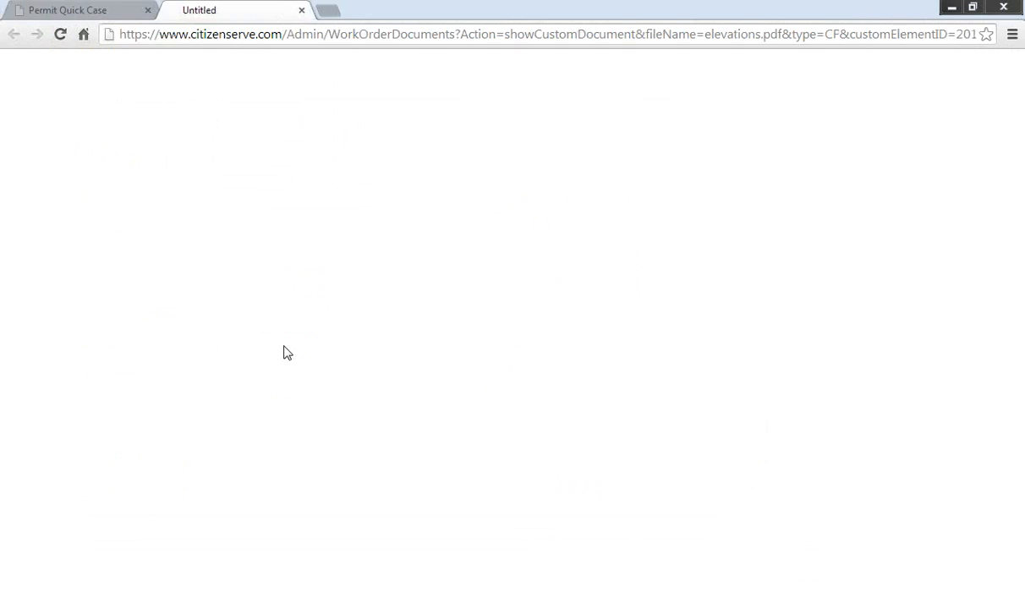
click(85, 591)
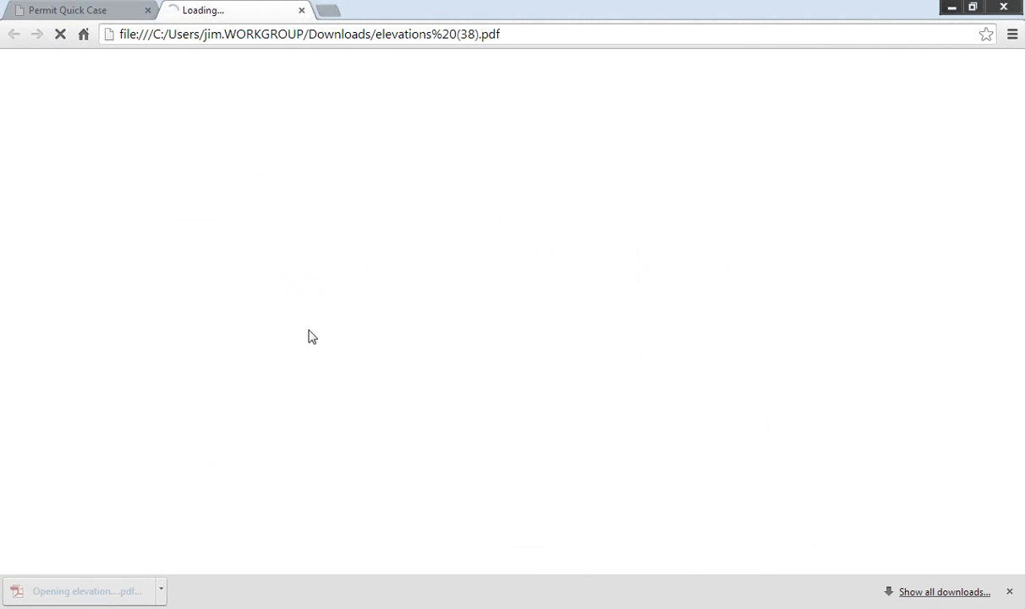
scroll(460, 378, down, 5)
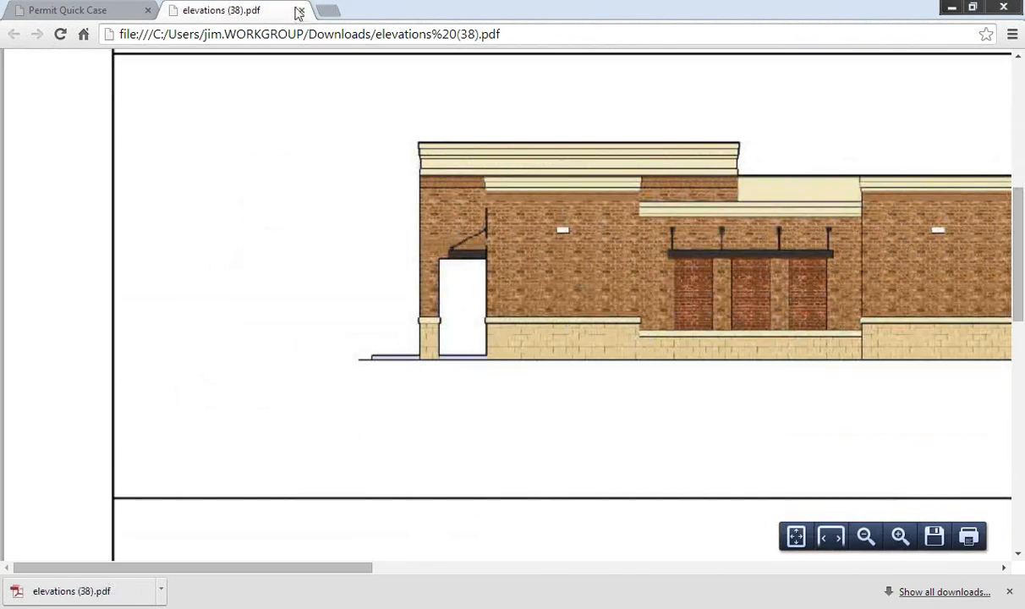
click(301, 10)
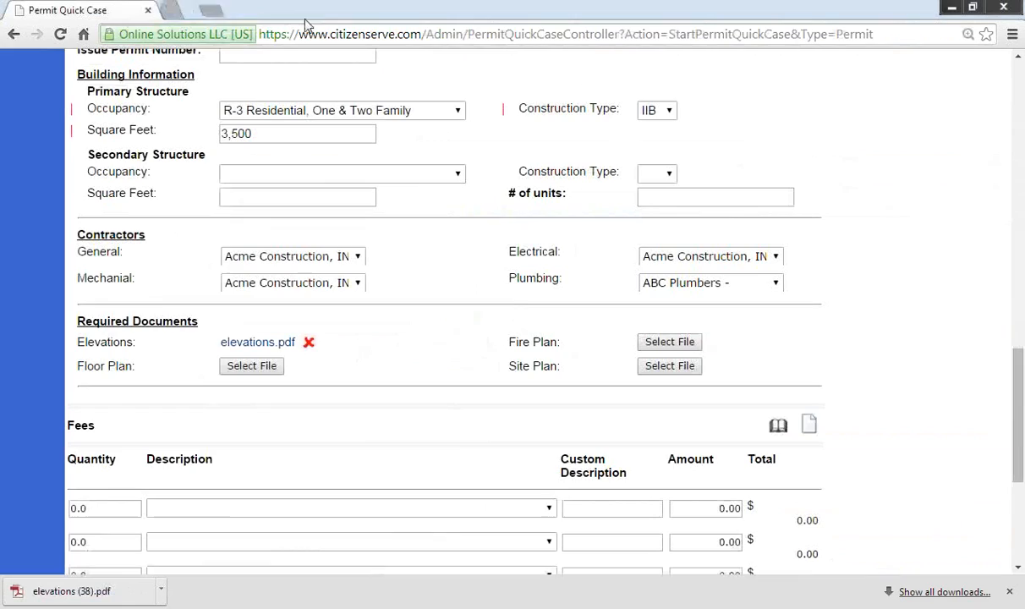
Step: Attach floor plan.pdf to the Floor Plan document
click(251, 366)
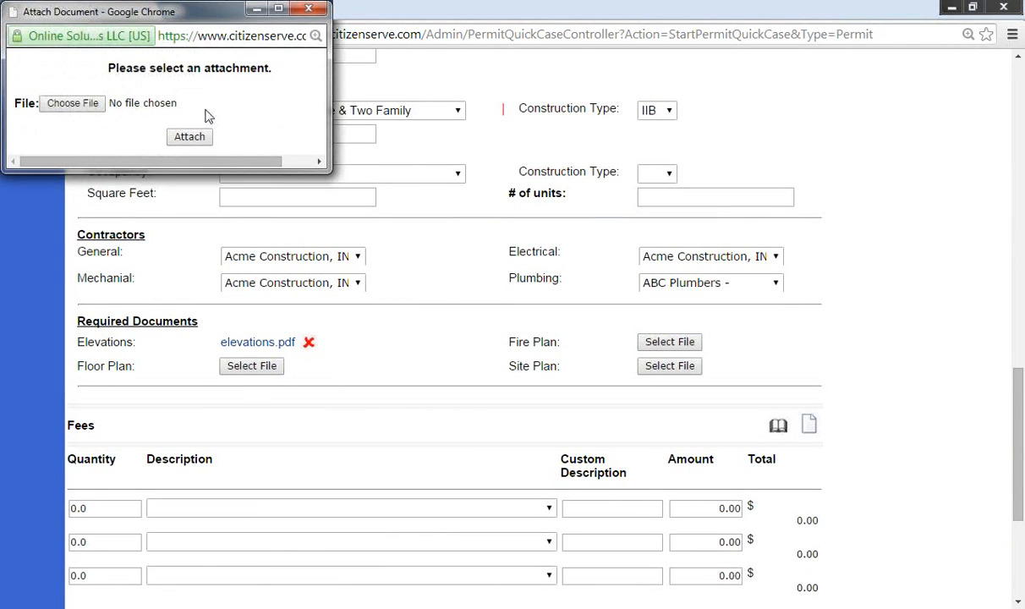
click(72, 110)
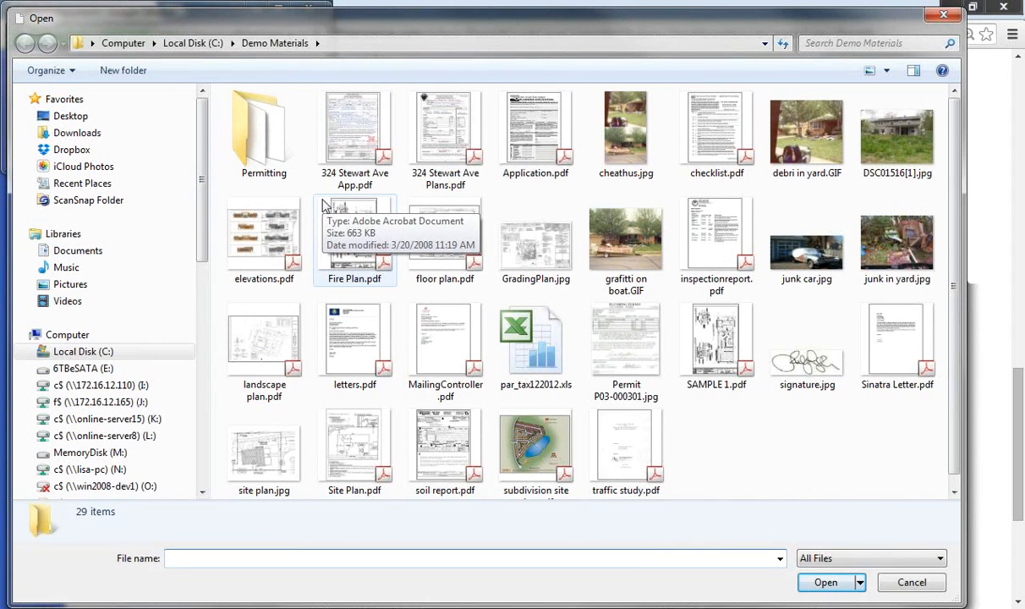
drag(343, 20, 378, 34)
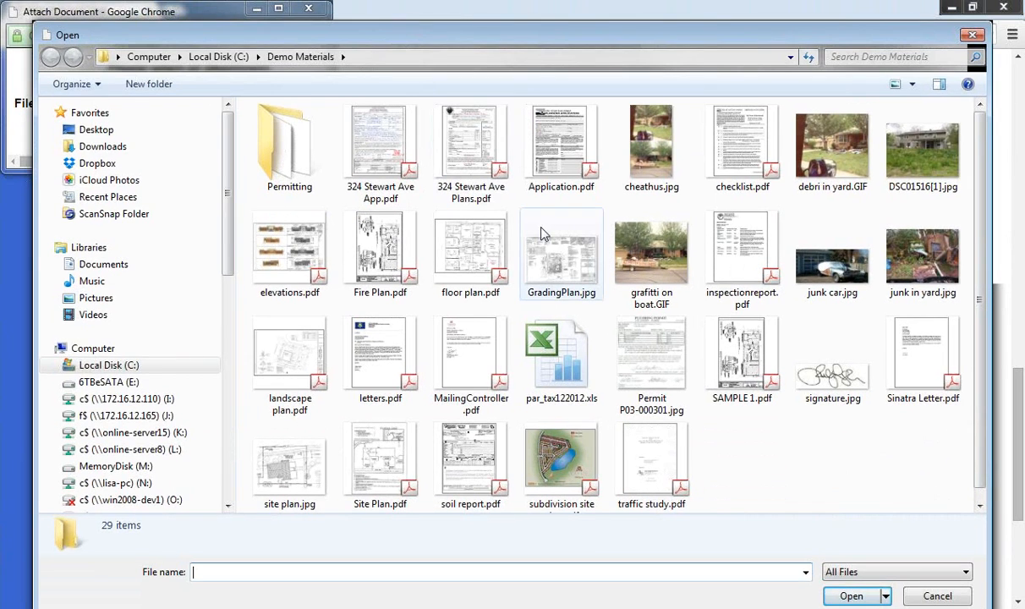
click(478, 230)
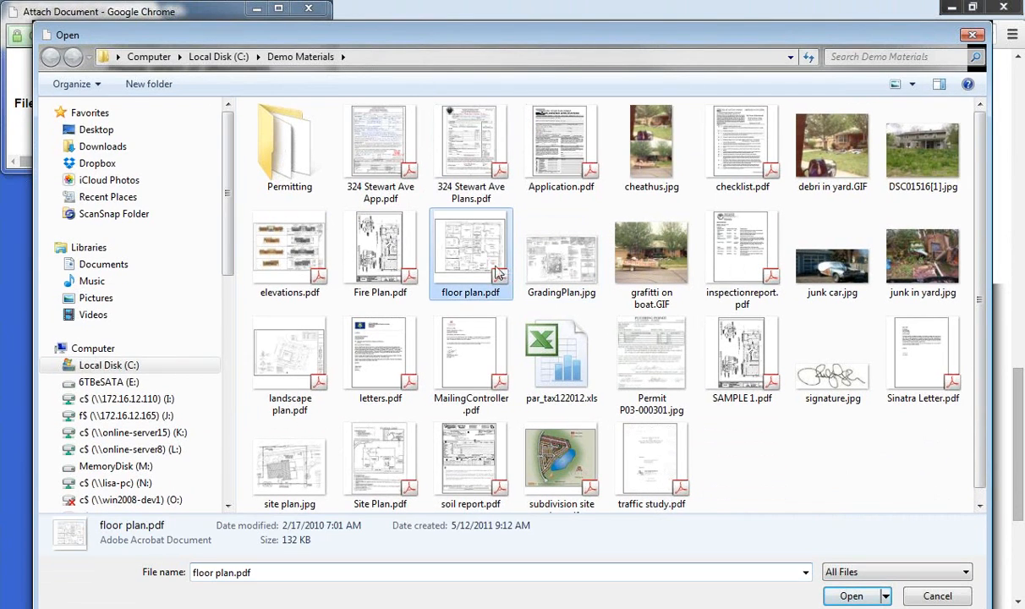
click(849, 593)
click(186, 136)
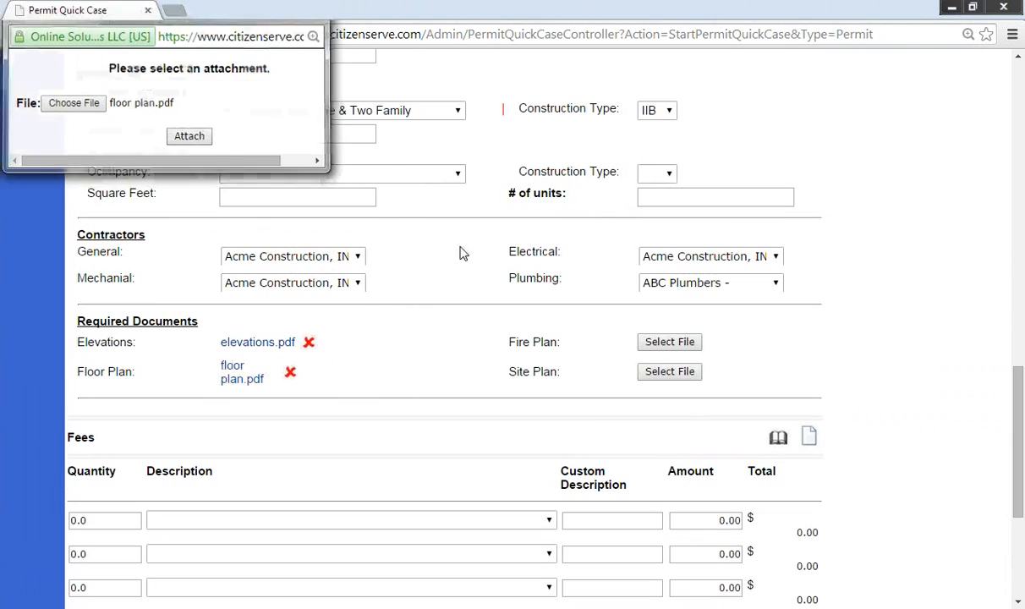
Step: Attach Fire Plan.pdf to the Fire Plan document
click(660, 342)
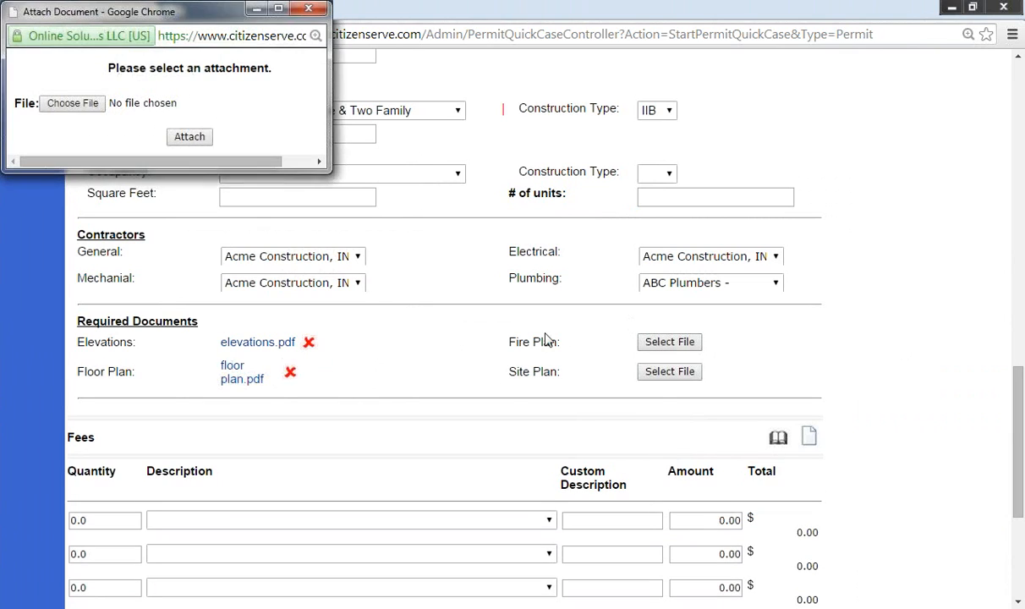
click(84, 103)
click(379, 241)
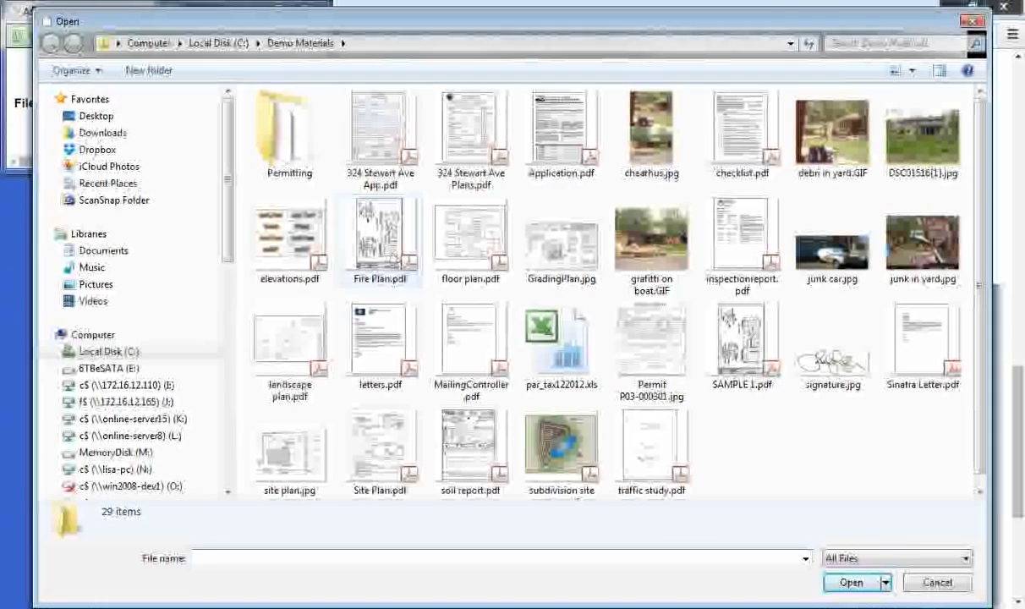
click(851, 582)
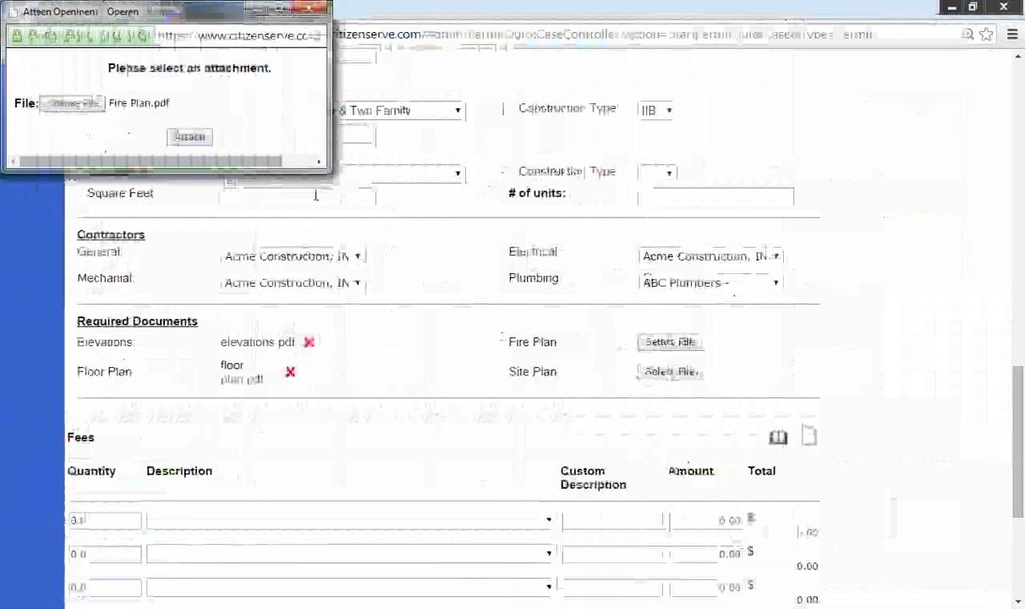
click(191, 139)
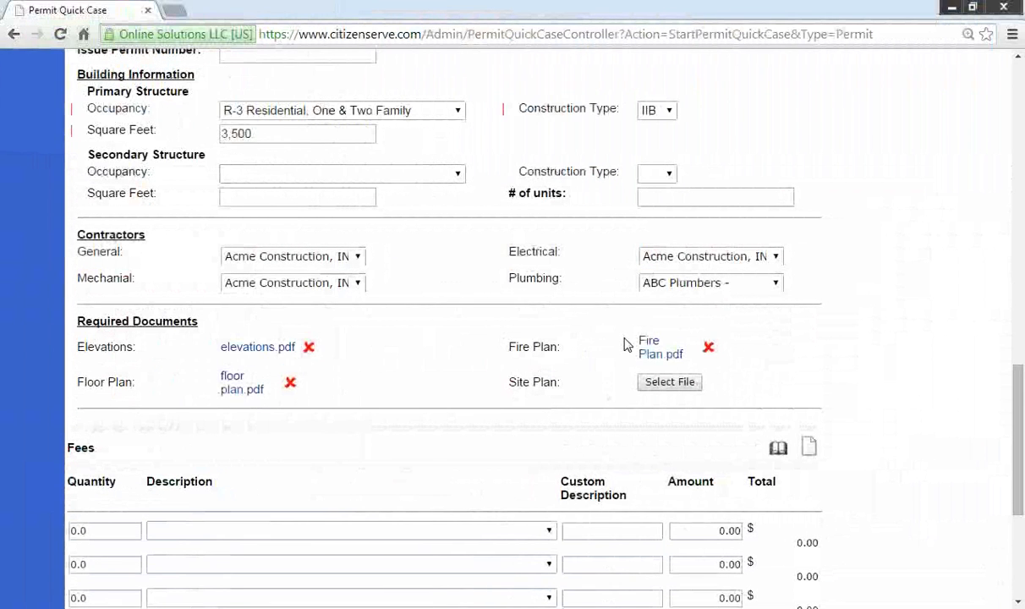
Step: Attach Site Plan.pdf to the Site Plan document
click(666, 383)
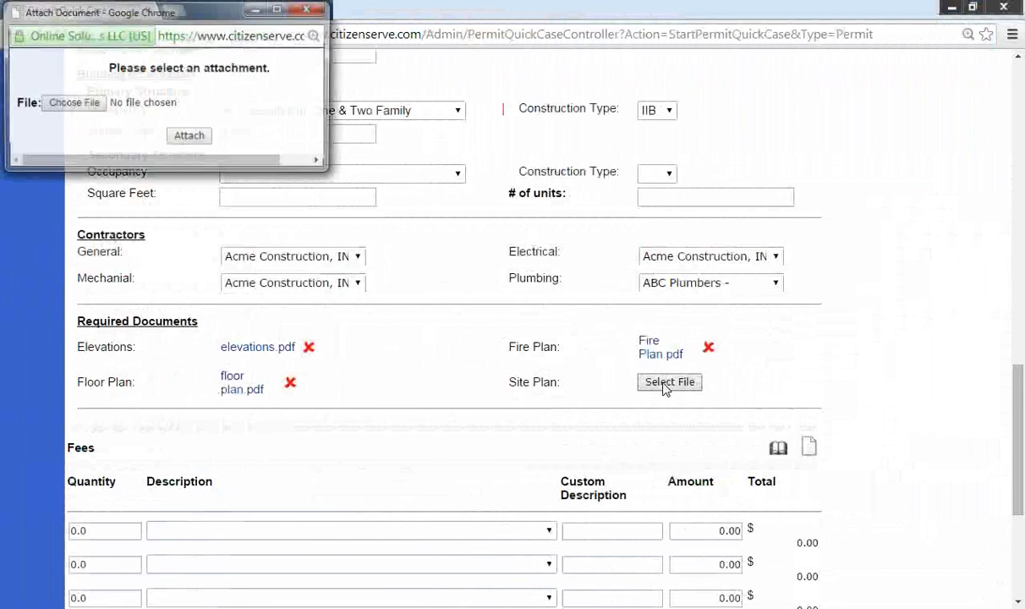
click(88, 104)
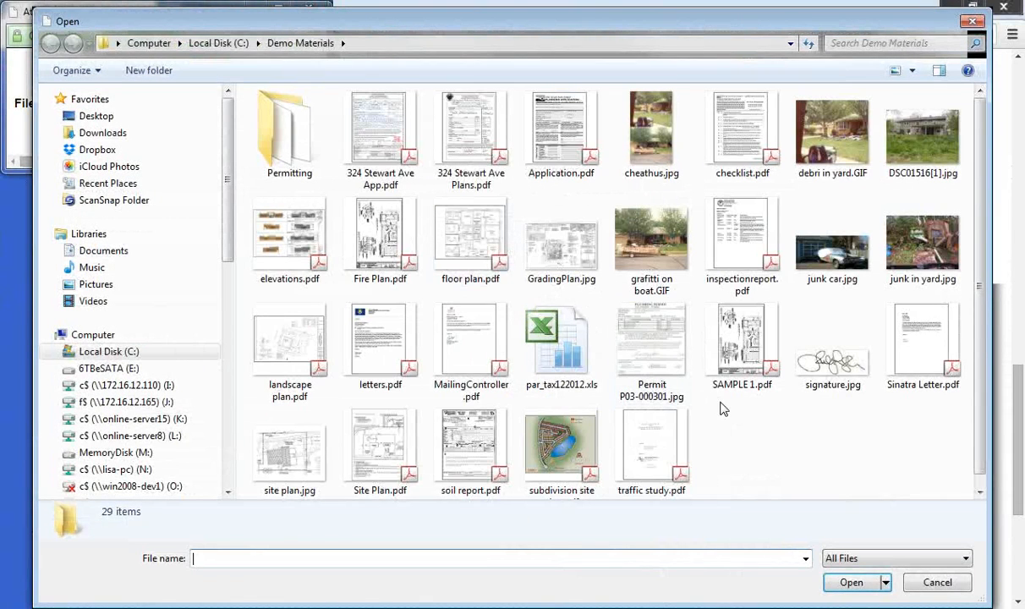
click(380, 440)
click(850, 582)
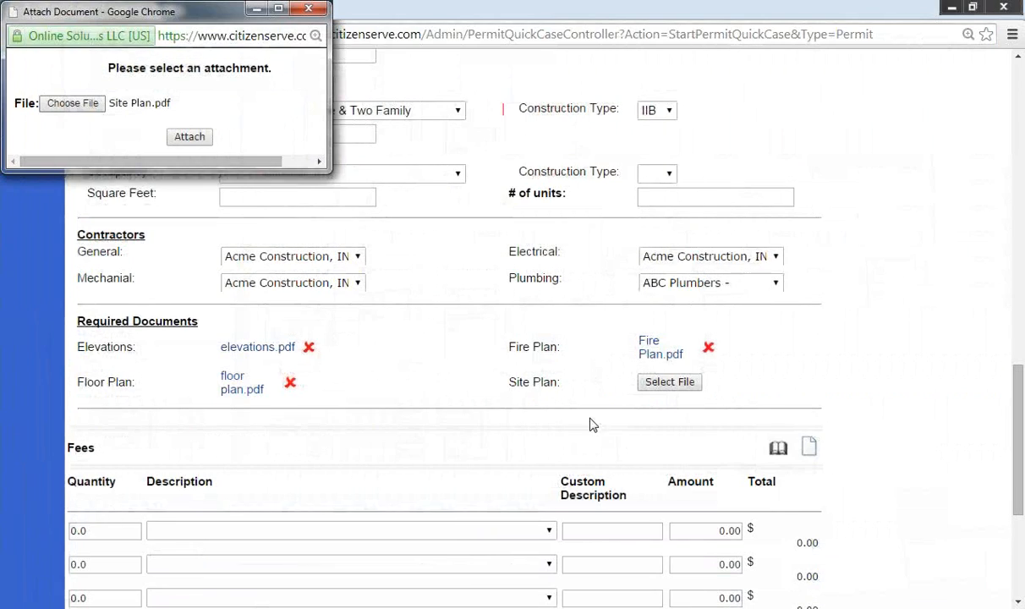
click(189, 136)
scroll(290, 221, down, 4)
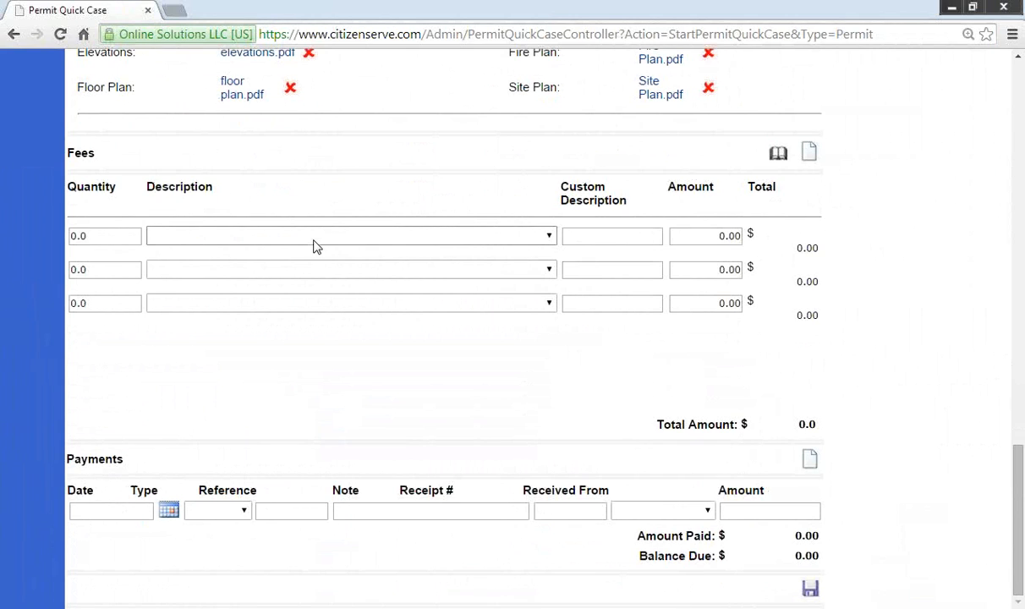
Step: Review the list of all fee types without adding any, then save the new permit
click(778, 153)
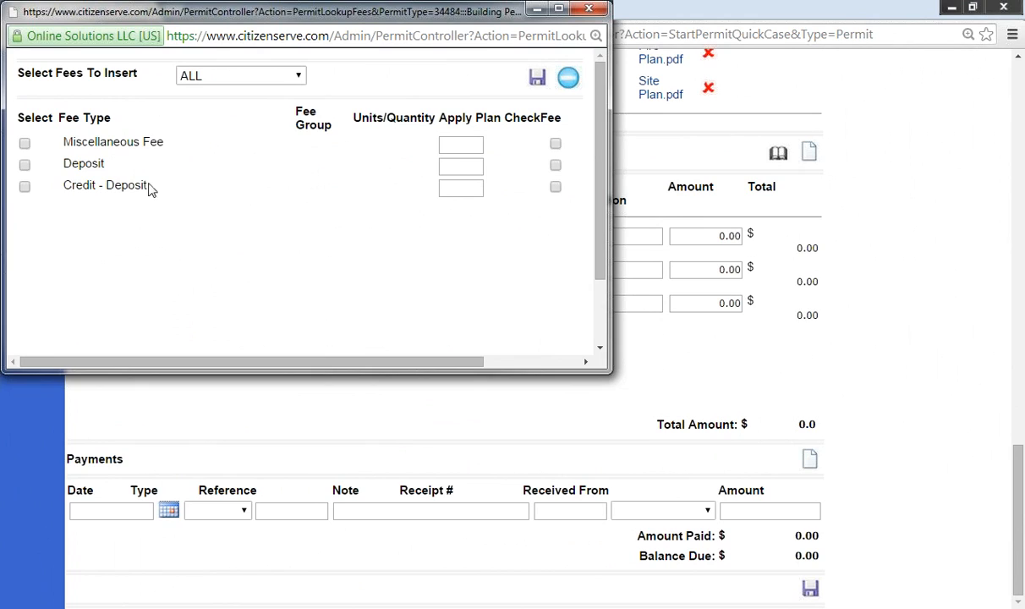
click(283, 76)
click(247, 177)
click(568, 76)
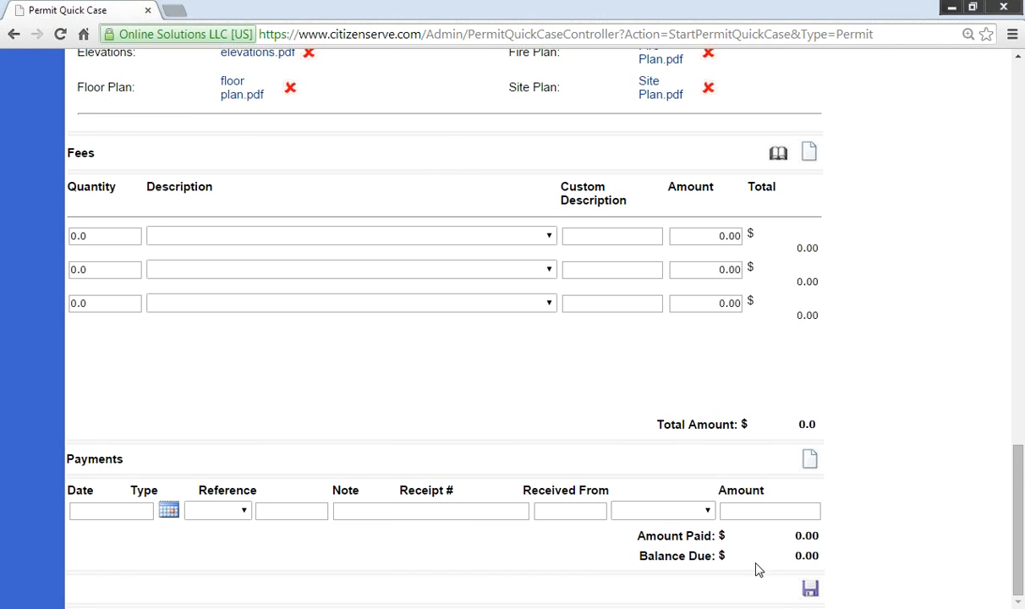
click(809, 589)
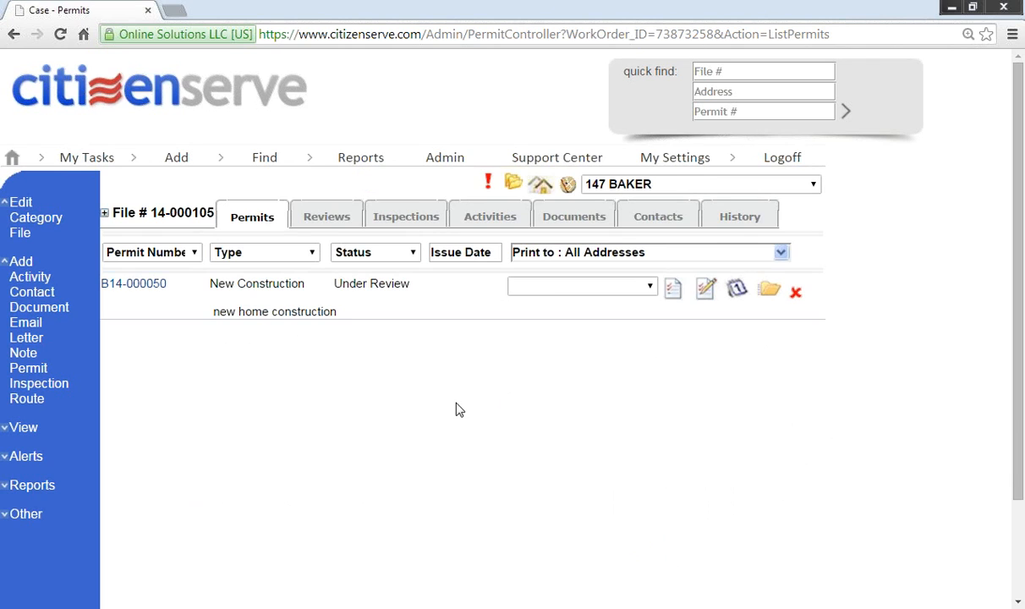
Step: Check permit B14-000050's calculated fees, then go back to the welcome page
click(134, 285)
scroll(554, 464, down, 8)
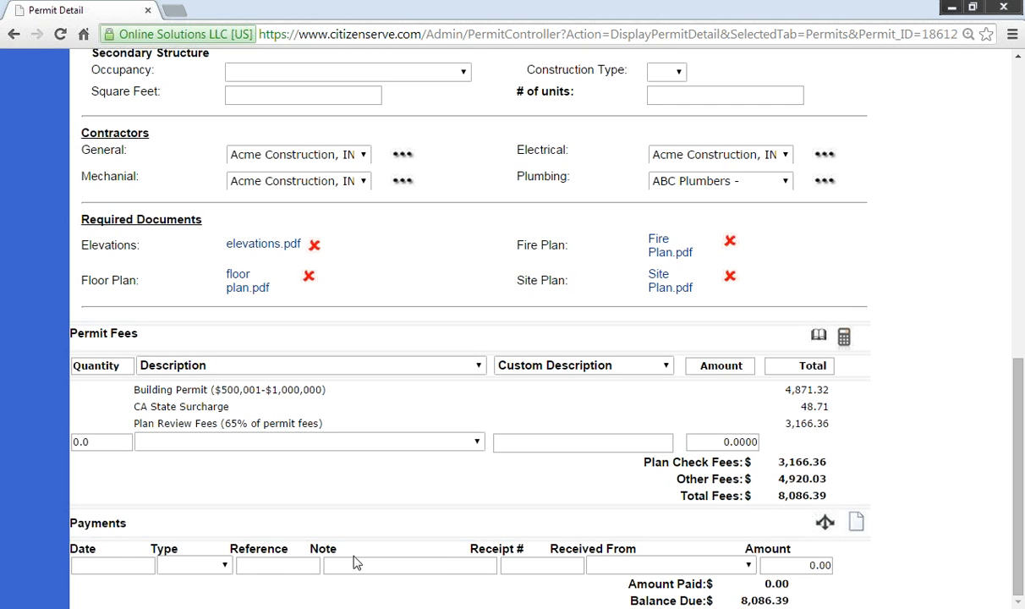
scroll(419, 593, up, 10)
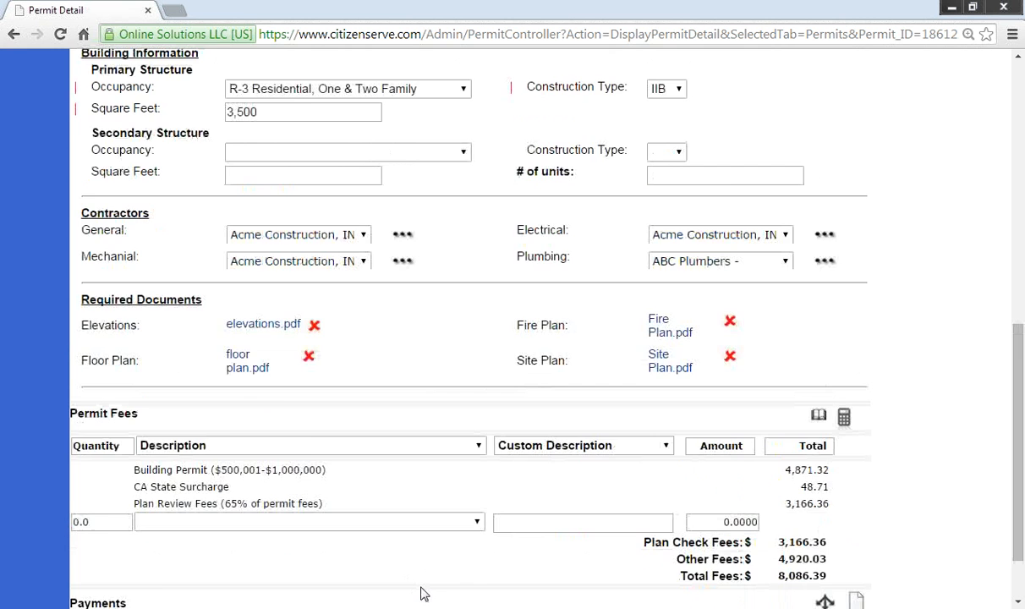
scroll(423, 595, up, 3)
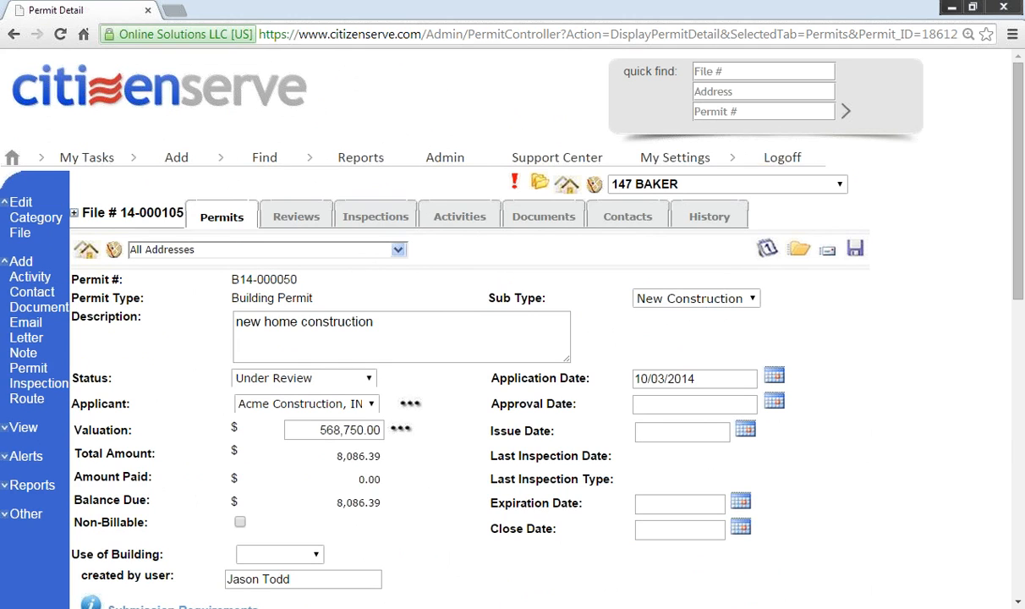
click(144, 80)
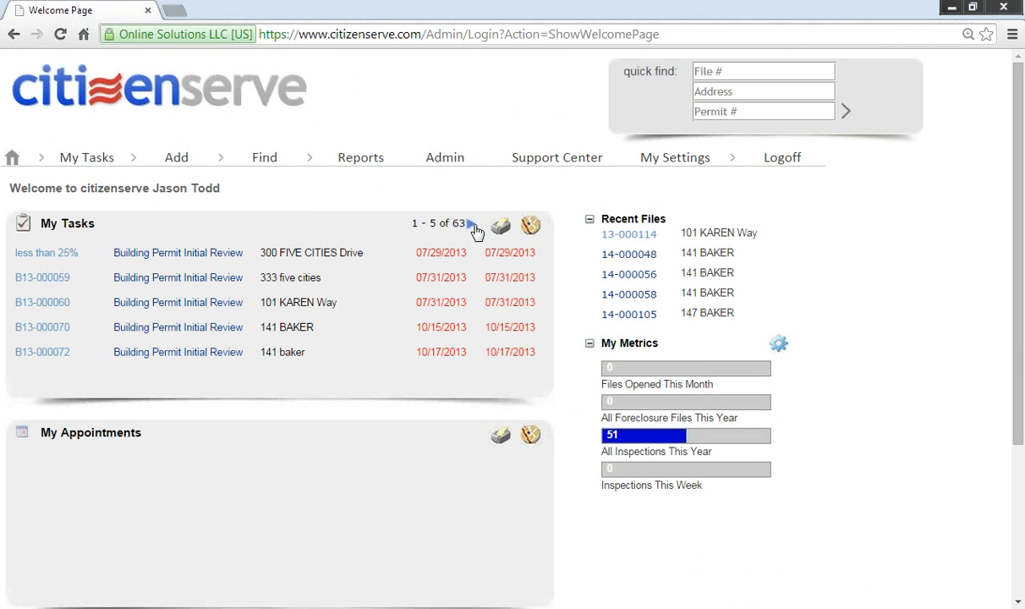
click(469, 224)
click(470, 225)
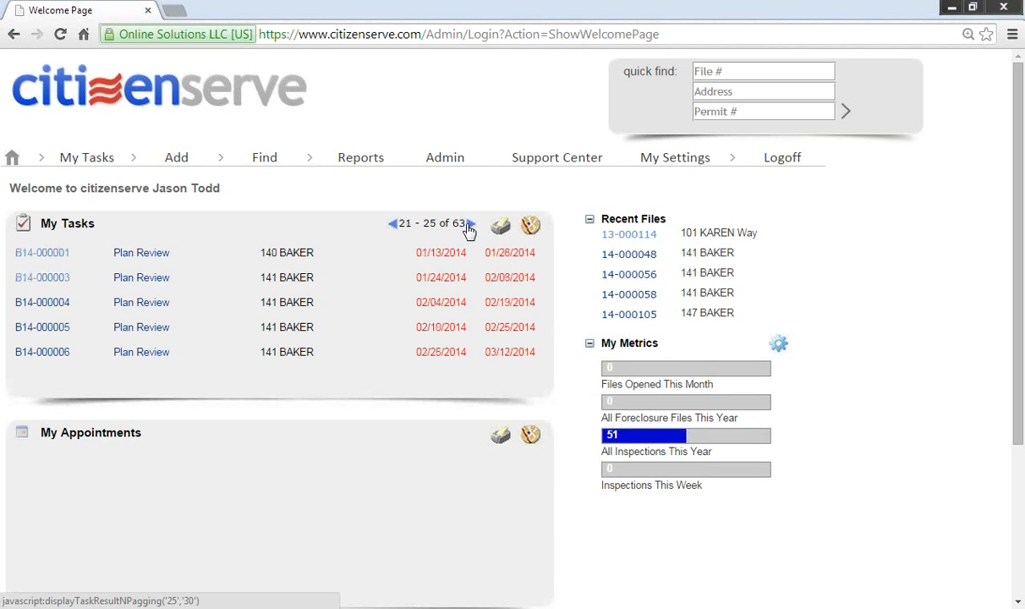
click(470, 224)
click(470, 224)
click(469, 224)
click(470, 224)
click(469, 224)
click(469, 224)
click(469, 224)
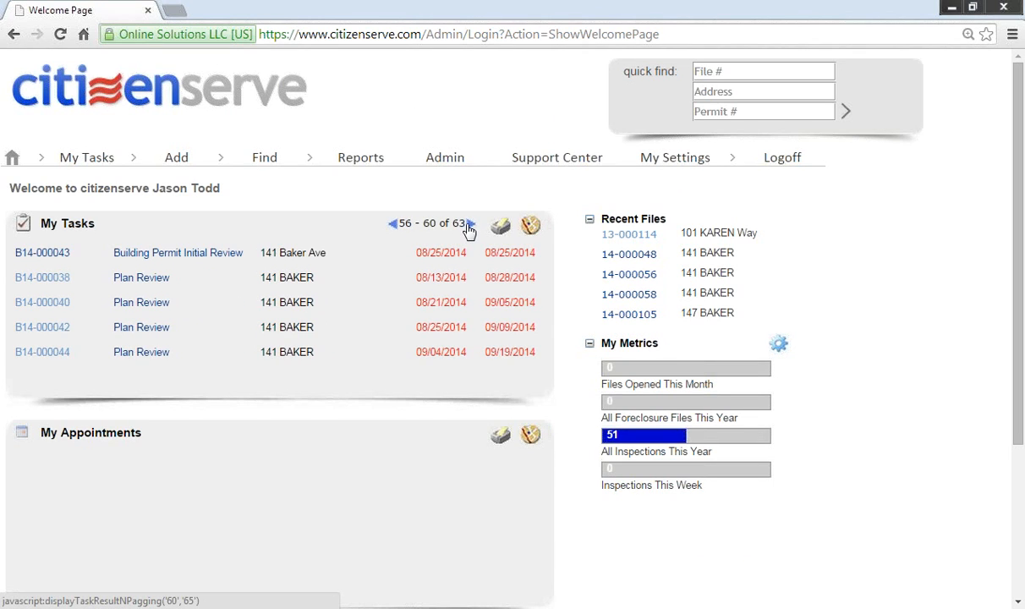
click(470, 224)
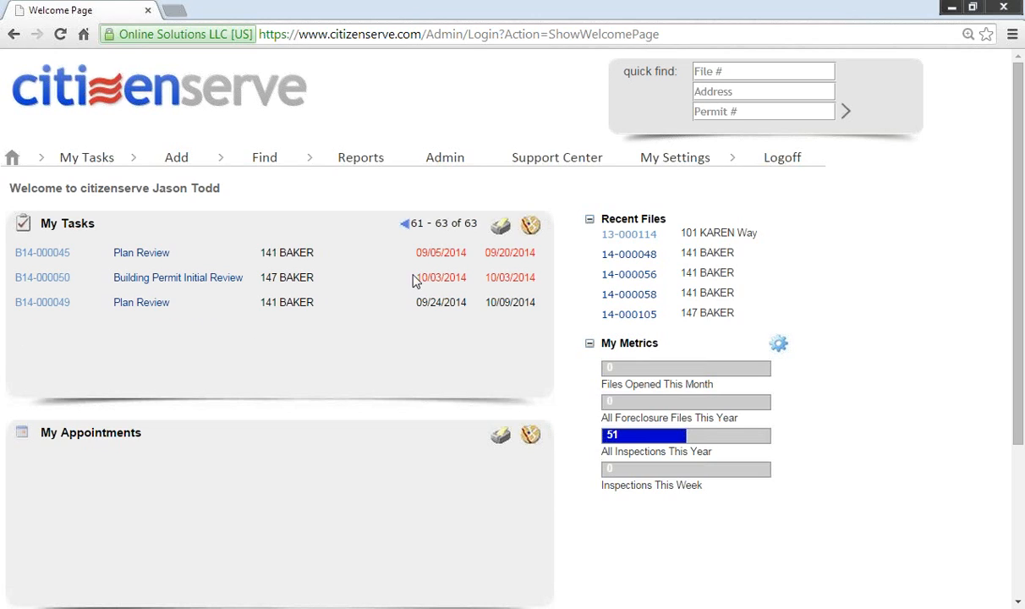
drag(439, 281, 469, 278)
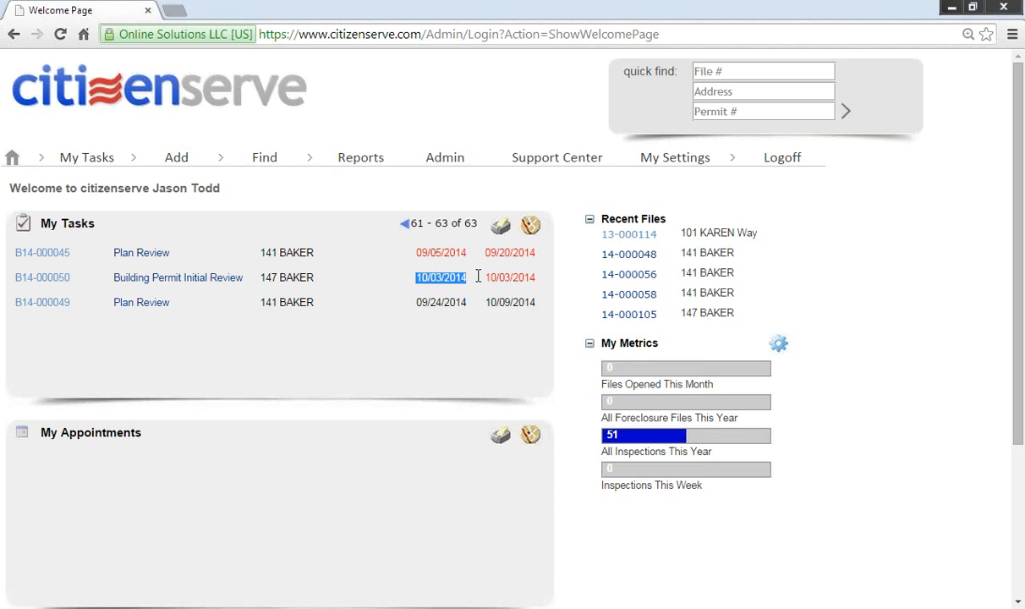
click(166, 285)
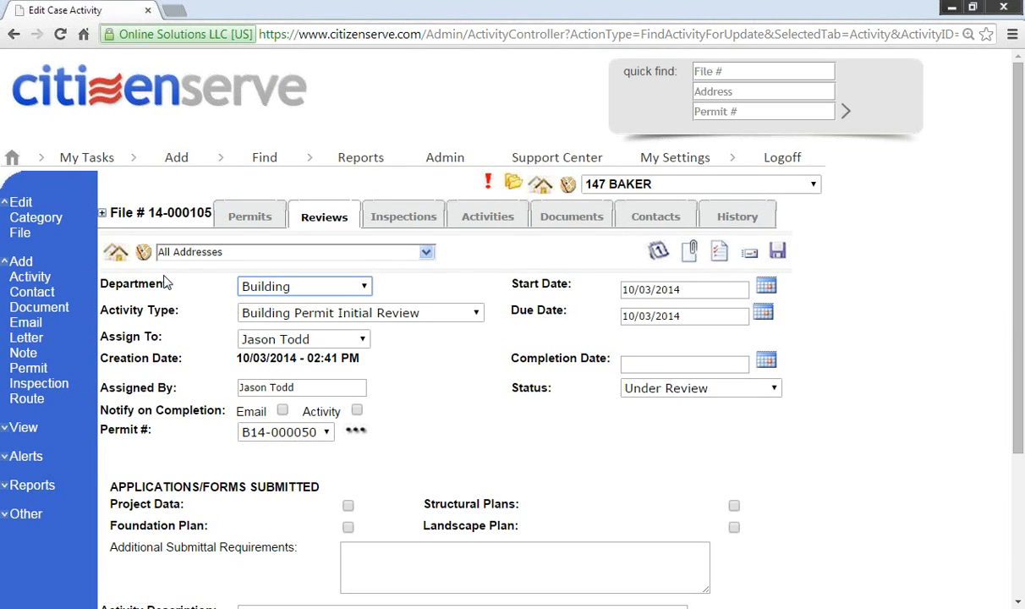
Step: Mark Project Data, Foundation Plan and Structural Plans as received
scroll(382, 470, down, 2)
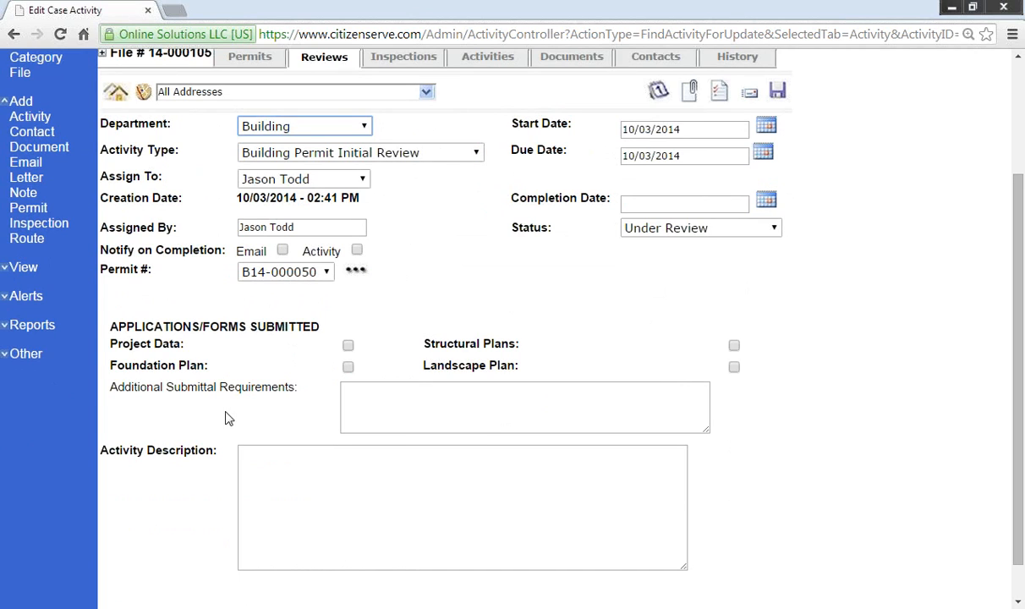
click(199, 338)
drag(199, 339, 776, 351)
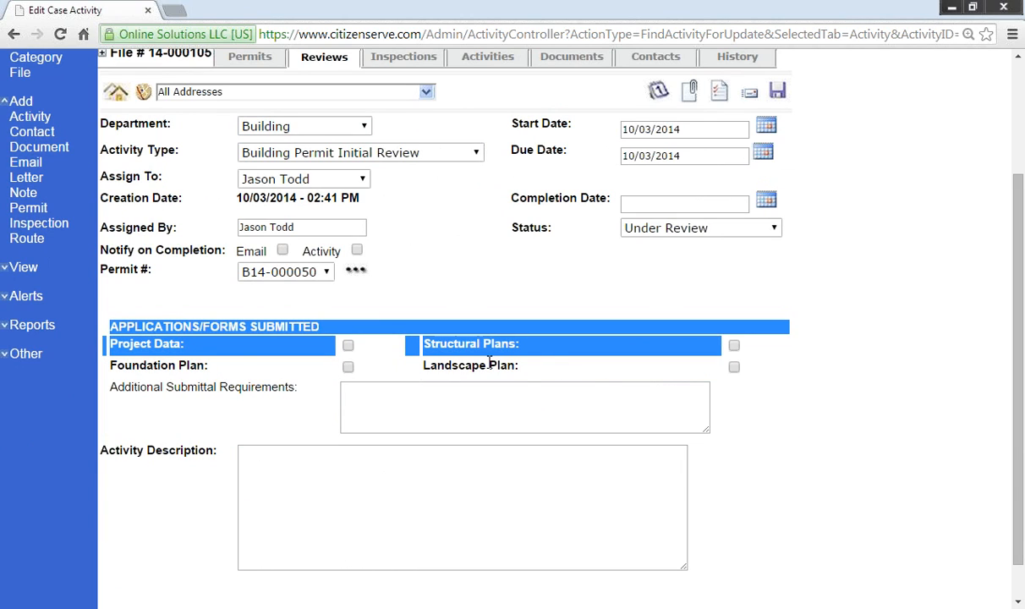
click(348, 345)
click(348, 369)
click(734, 347)
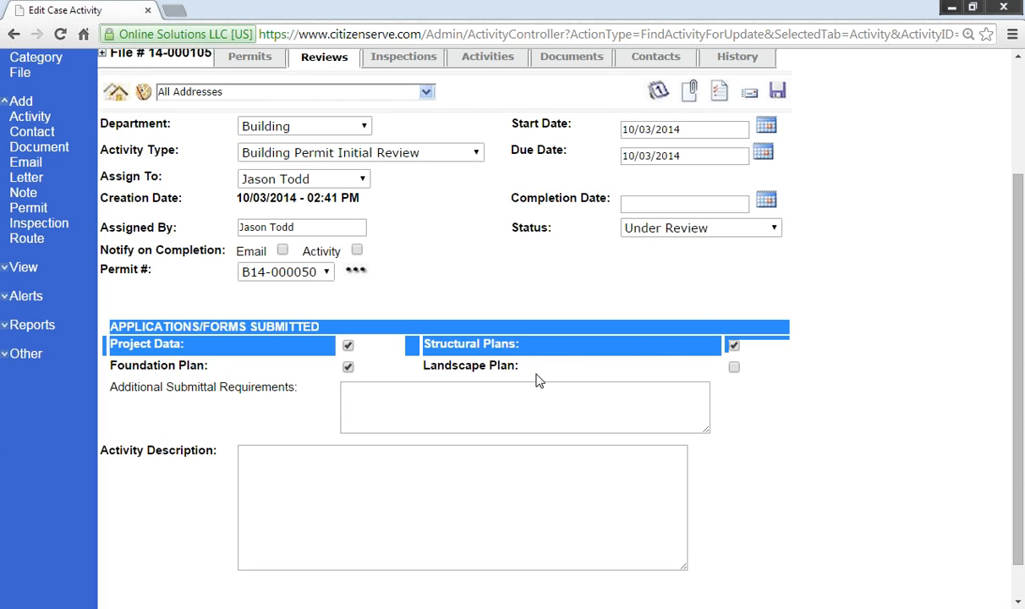
Step: Start an email for file 14-000105 using the Incomplete Application Email template
click(753, 98)
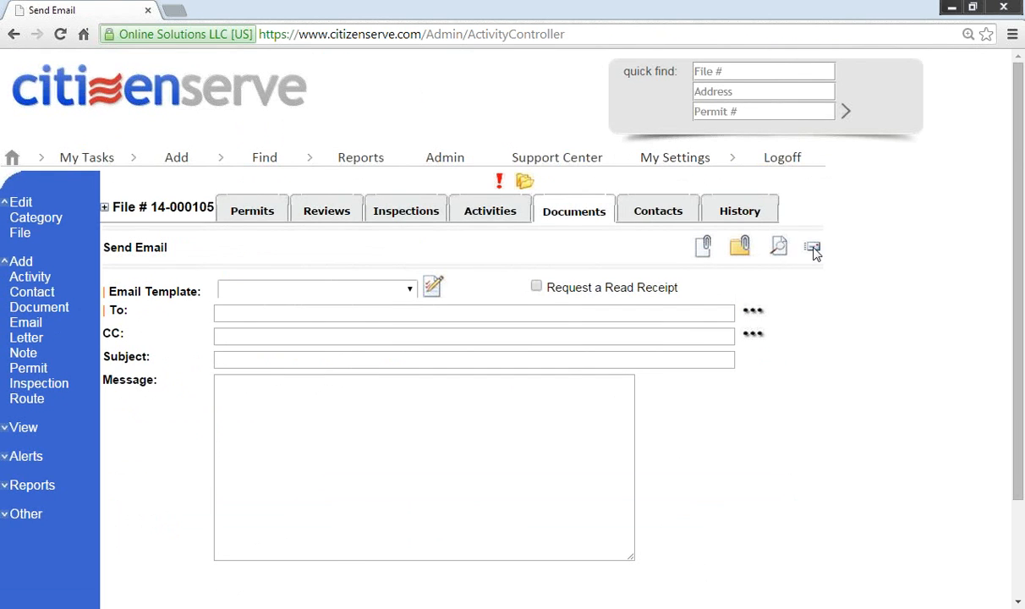
click(811, 251)
click(609, 133)
click(409, 291)
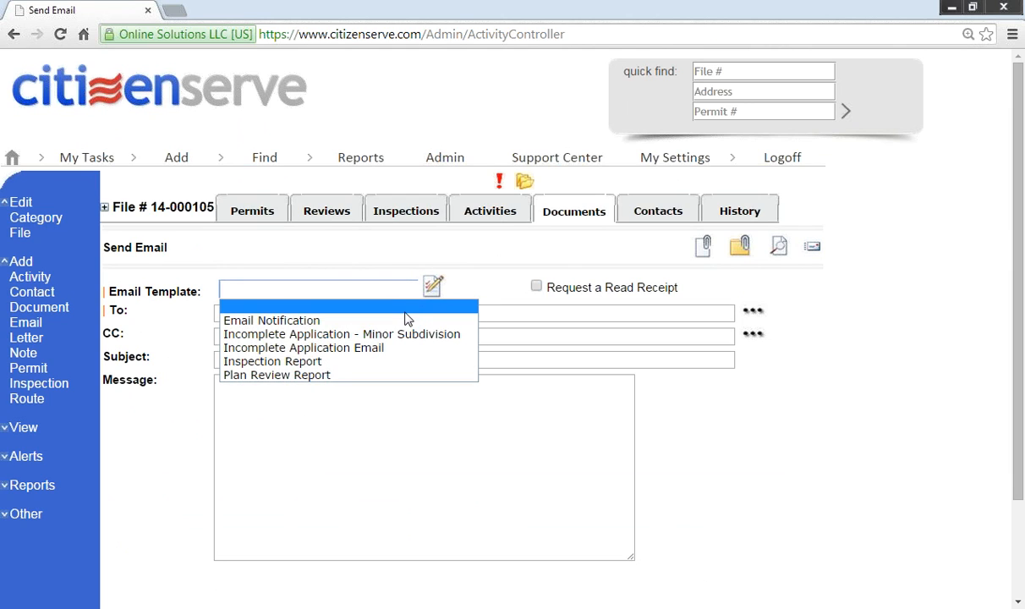
click(326, 354)
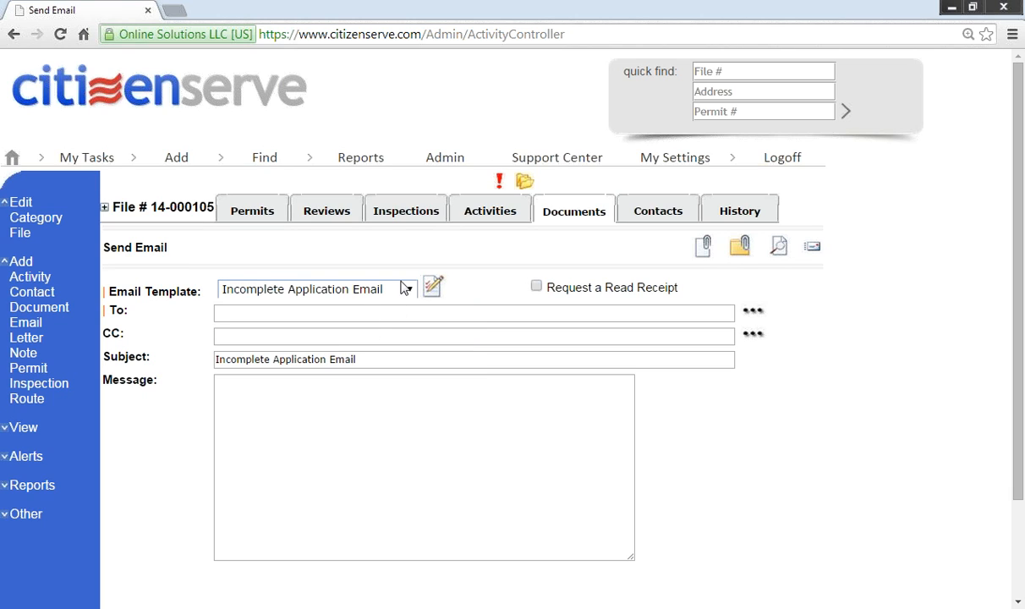
Step: Address the email to the Acme Construction general contractor from the file's contacts
click(758, 313)
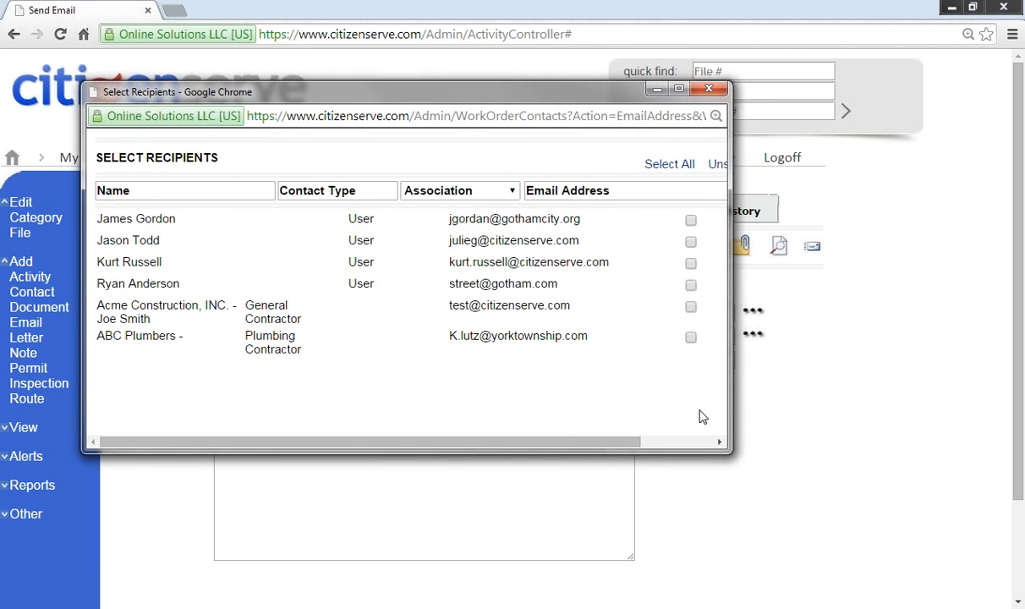
drag(721, 447, 820, 465)
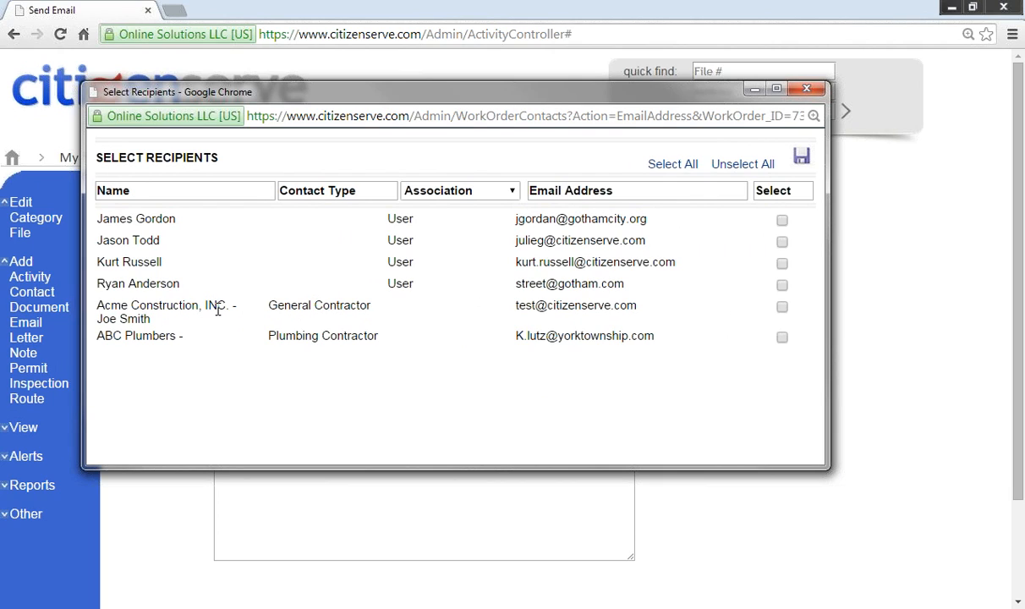
click(781, 308)
click(802, 156)
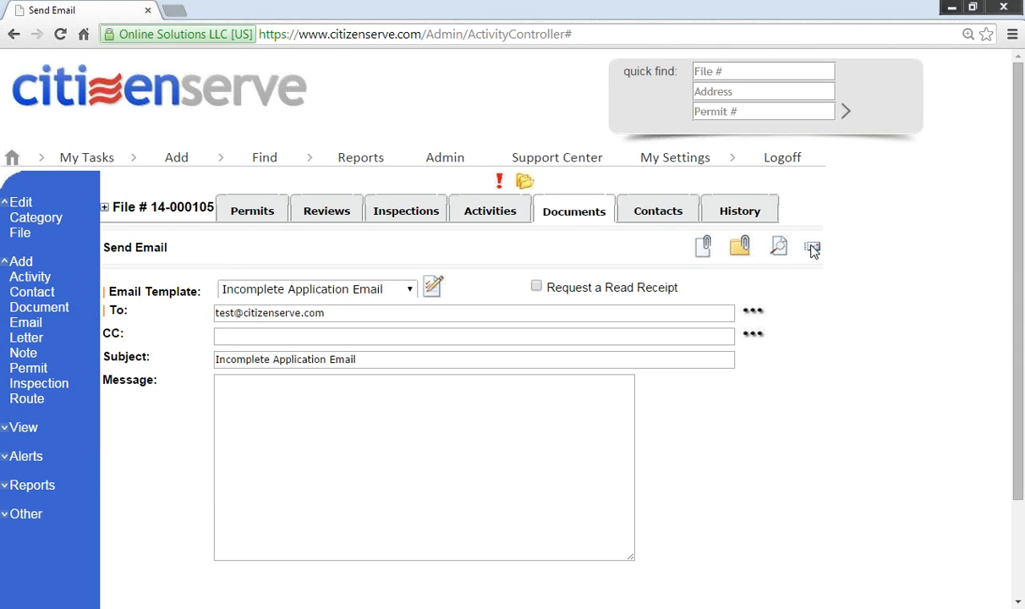
Step: Send the incomplete application email without attaching any documents or files
click(705, 251)
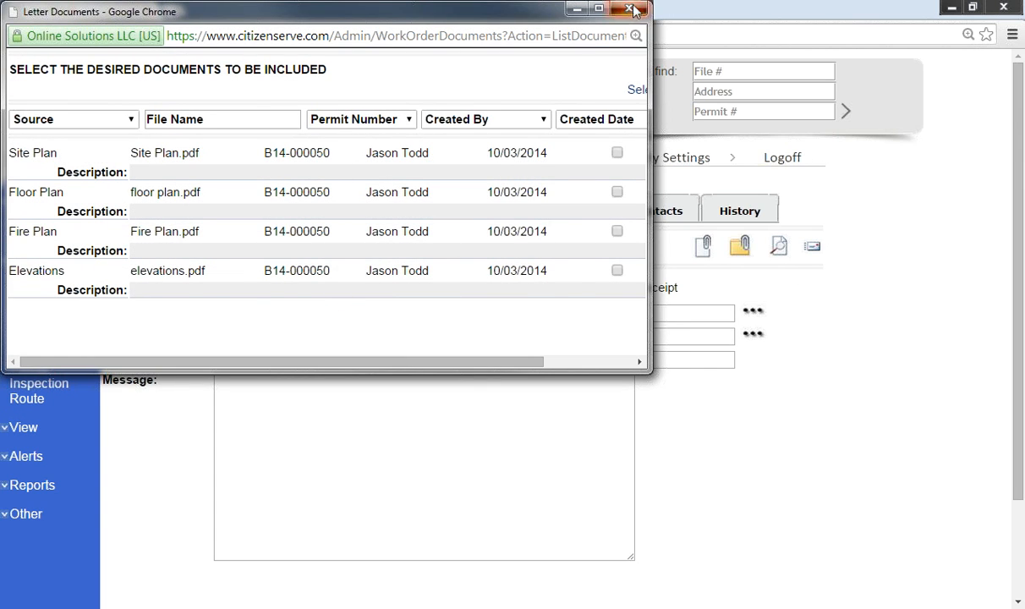
click(578, 8)
click(741, 248)
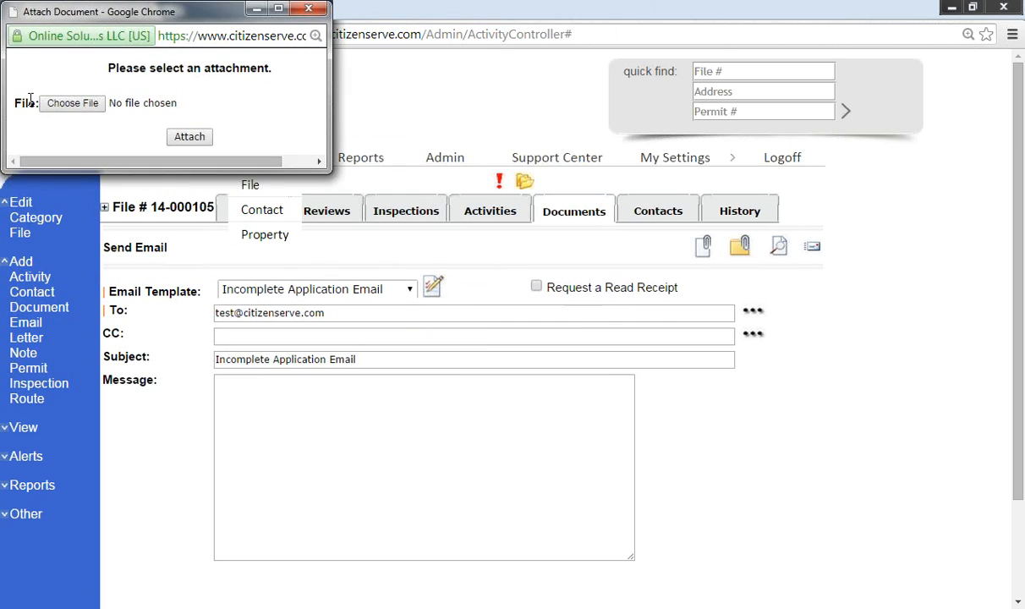
click(308, 9)
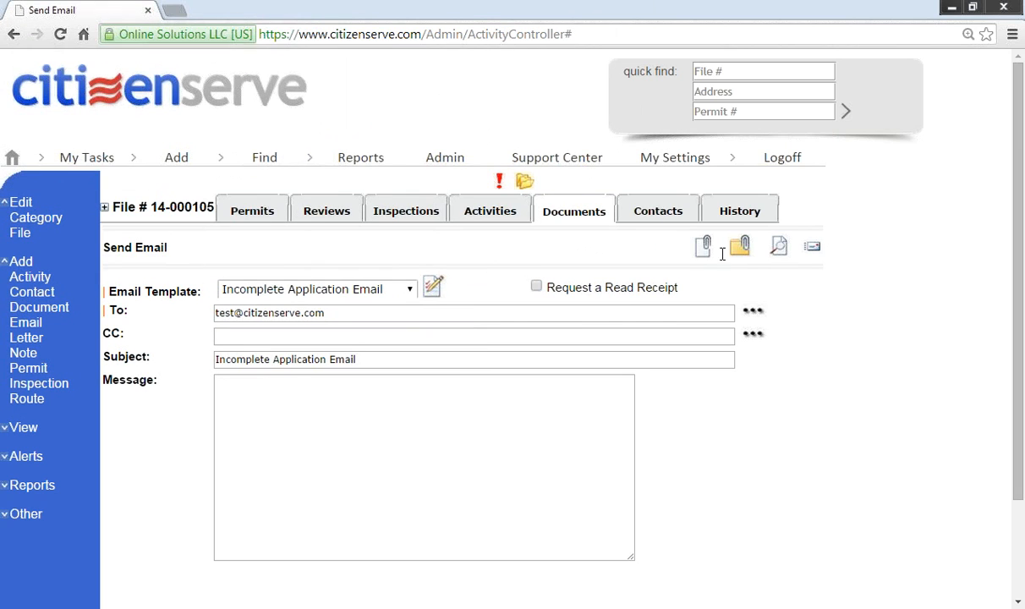
click(814, 249)
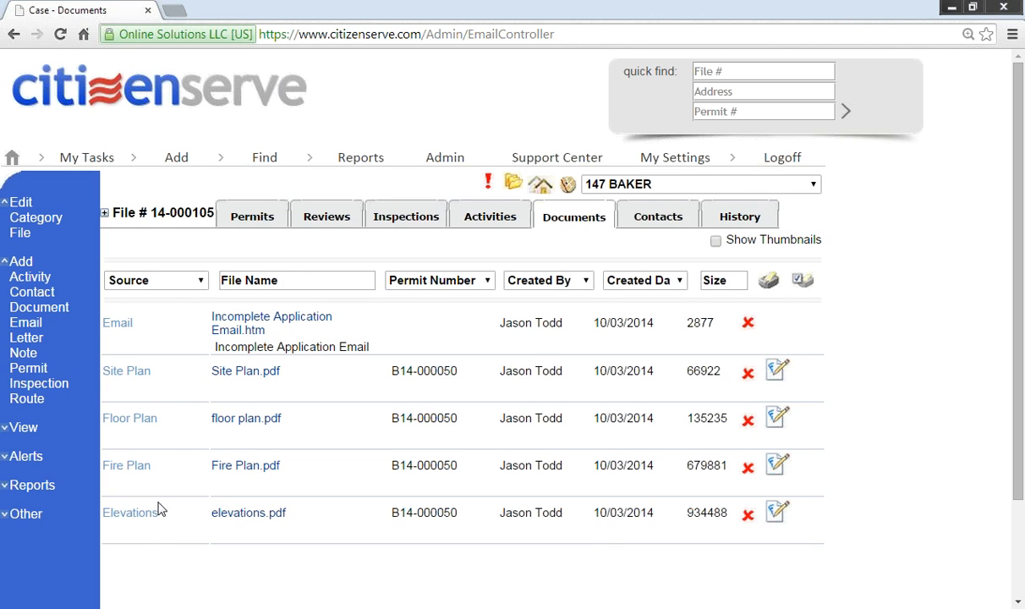
click(234, 328)
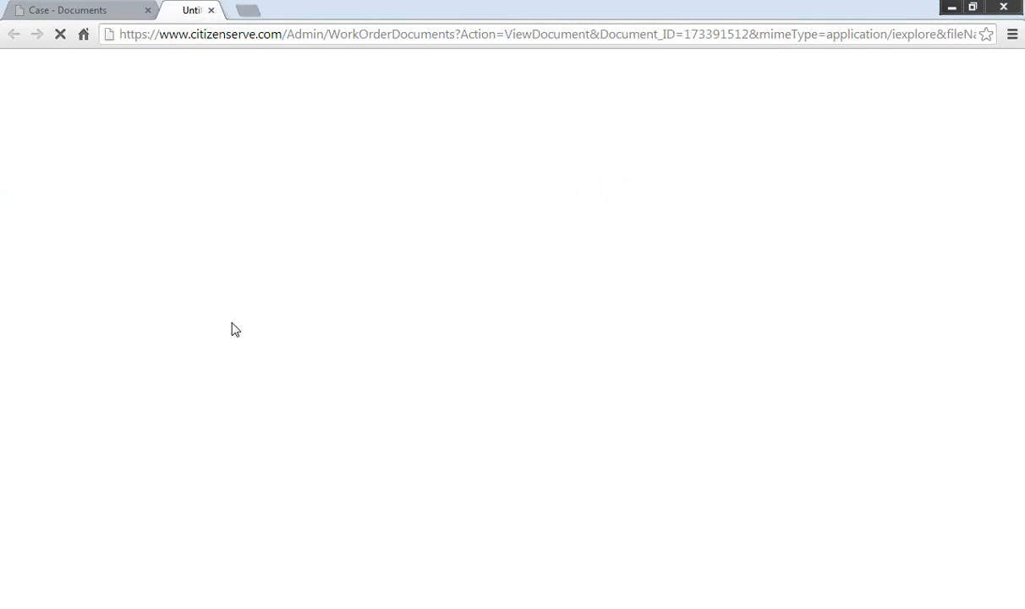
click(76, 592)
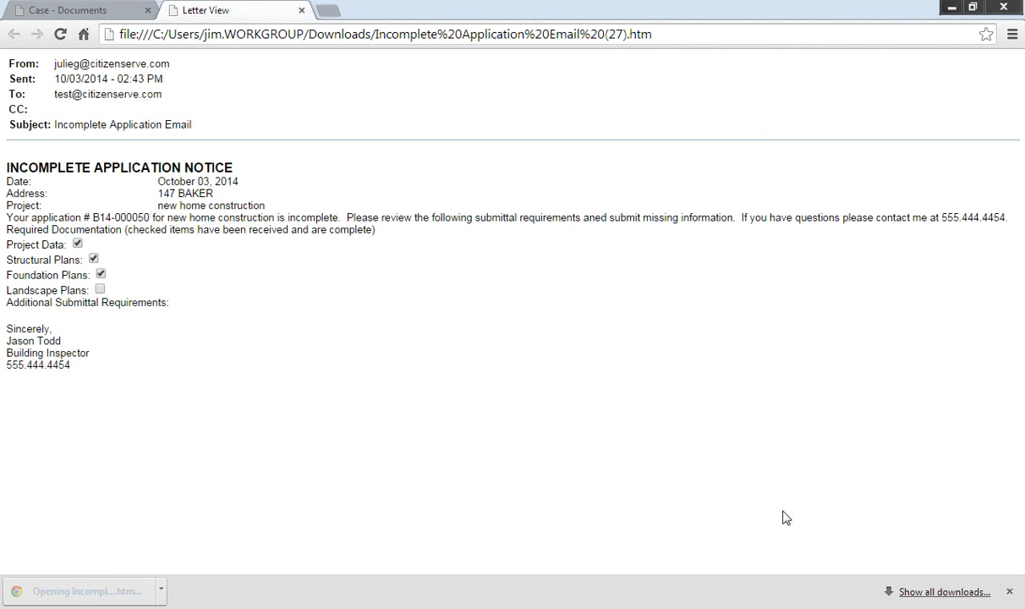
key(ctrl+plus)
key(ctrl+plus)
key(ctrl+plus)
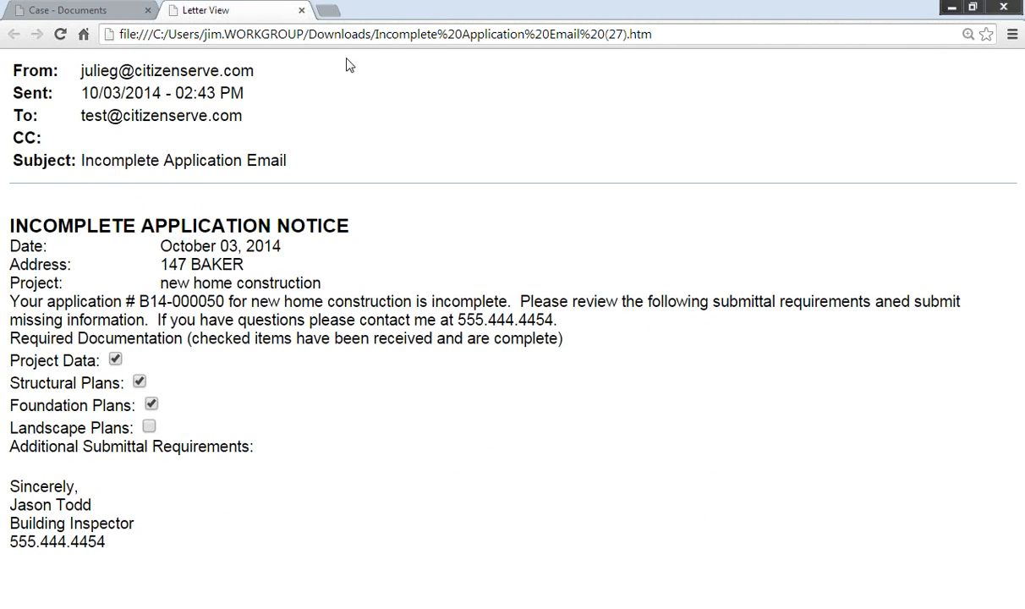
click(302, 11)
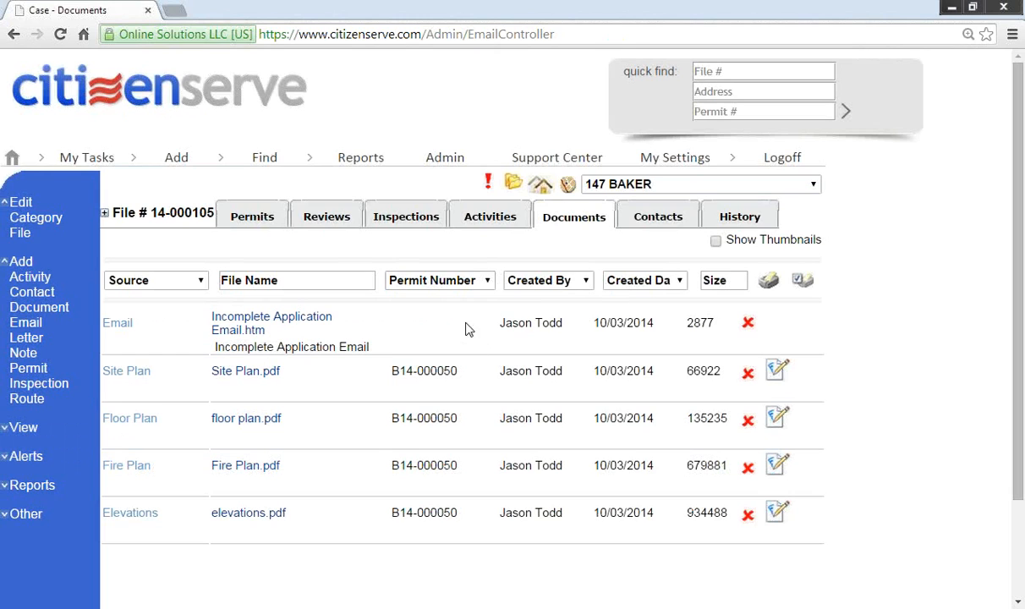
Step: Open the Building Permit Initial Review activity under the file's review route
click(333, 220)
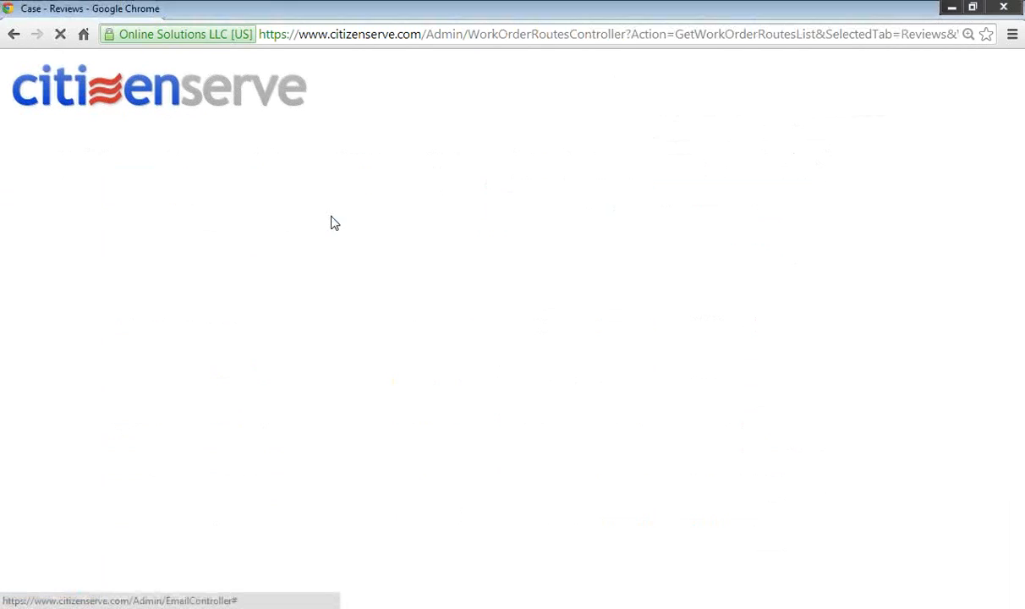
click(105, 274)
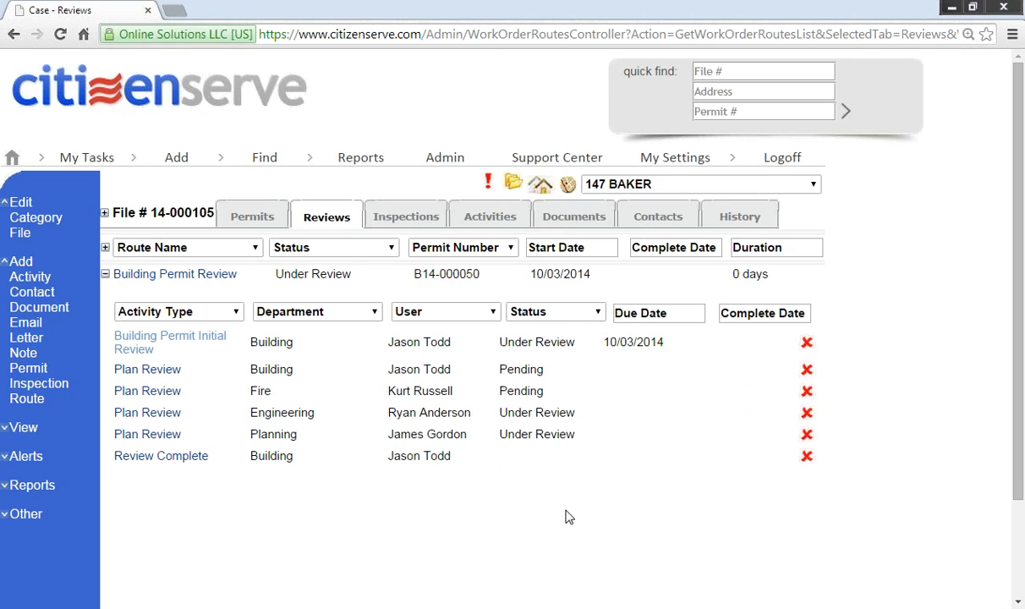
click(137, 345)
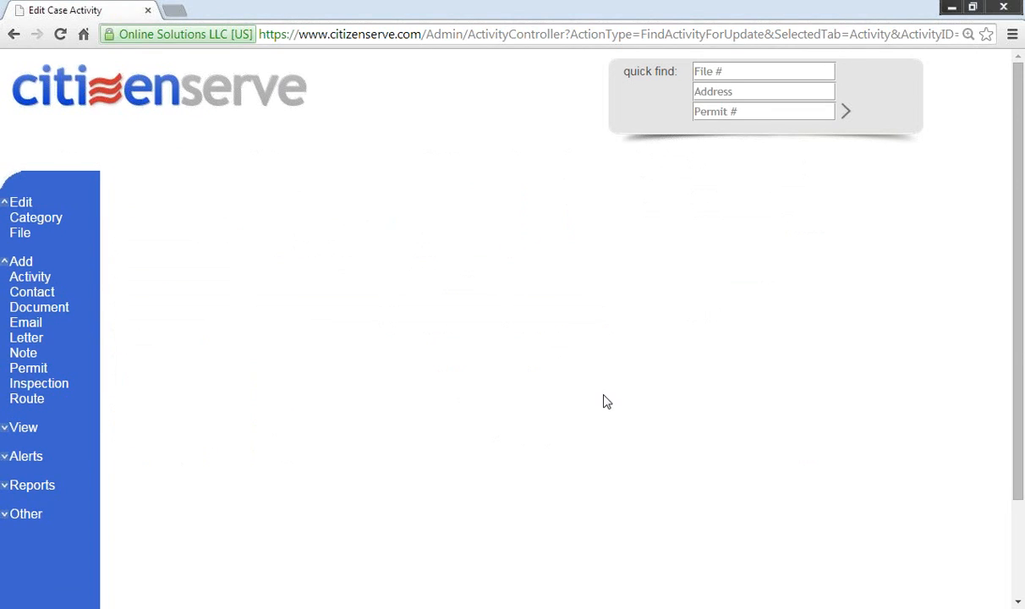
Step: Mark Landscape Plan received, set status Complete dated 10/03/2014, and save the review
click(733, 526)
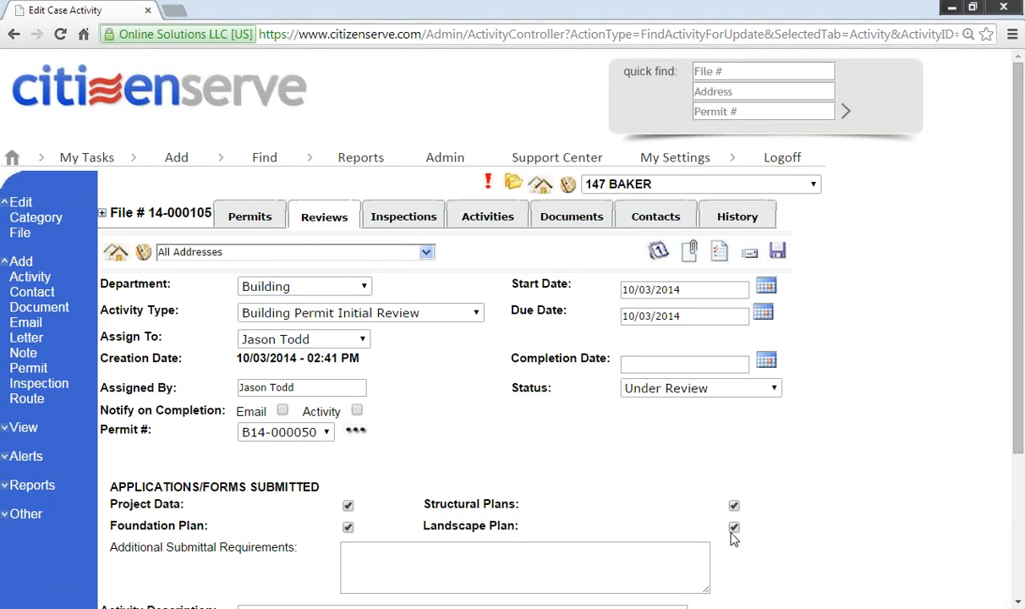
click(671, 391)
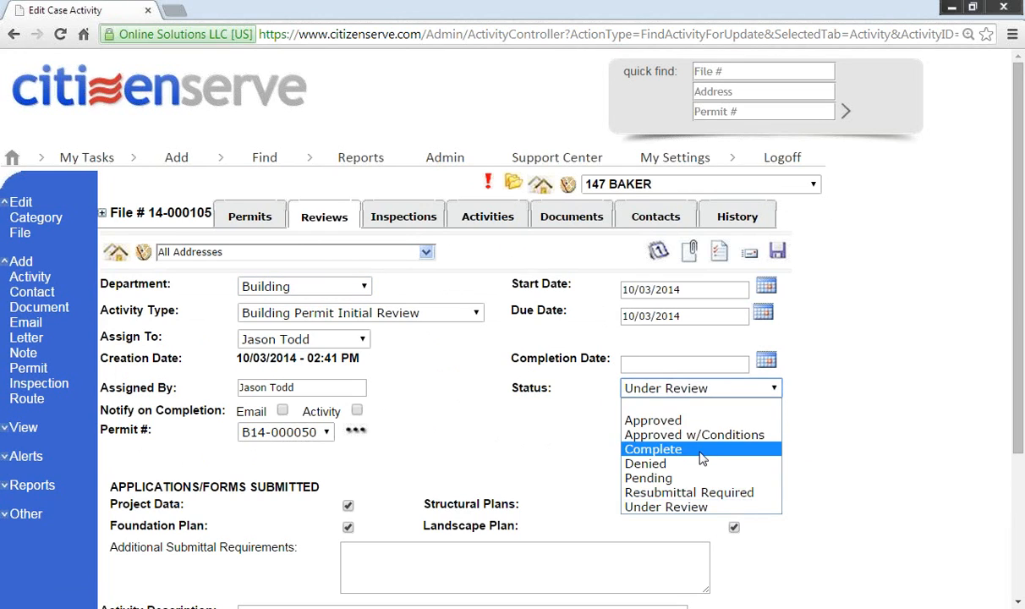
click(663, 432)
click(766, 362)
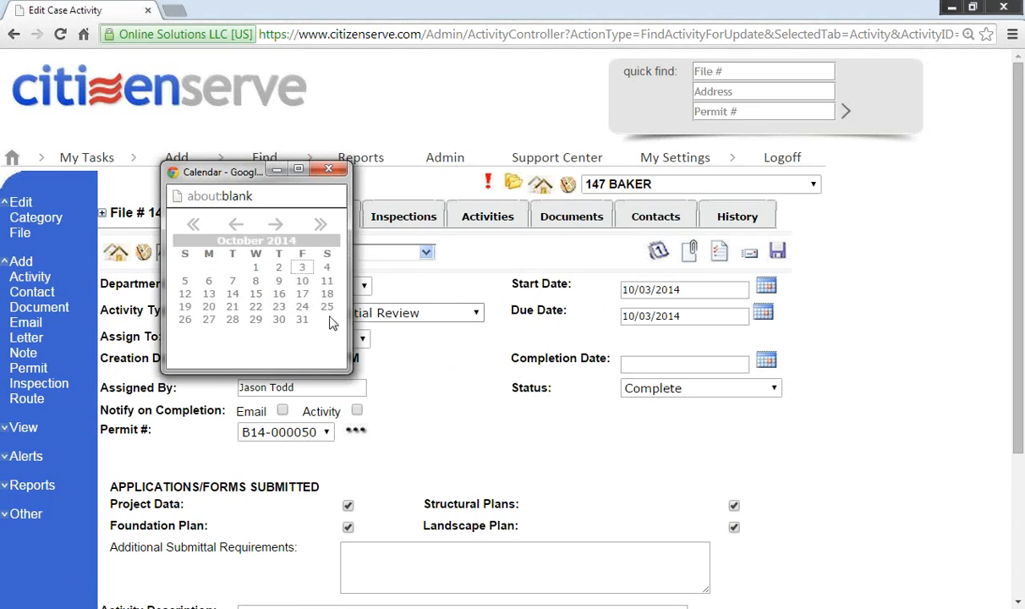
click(302, 268)
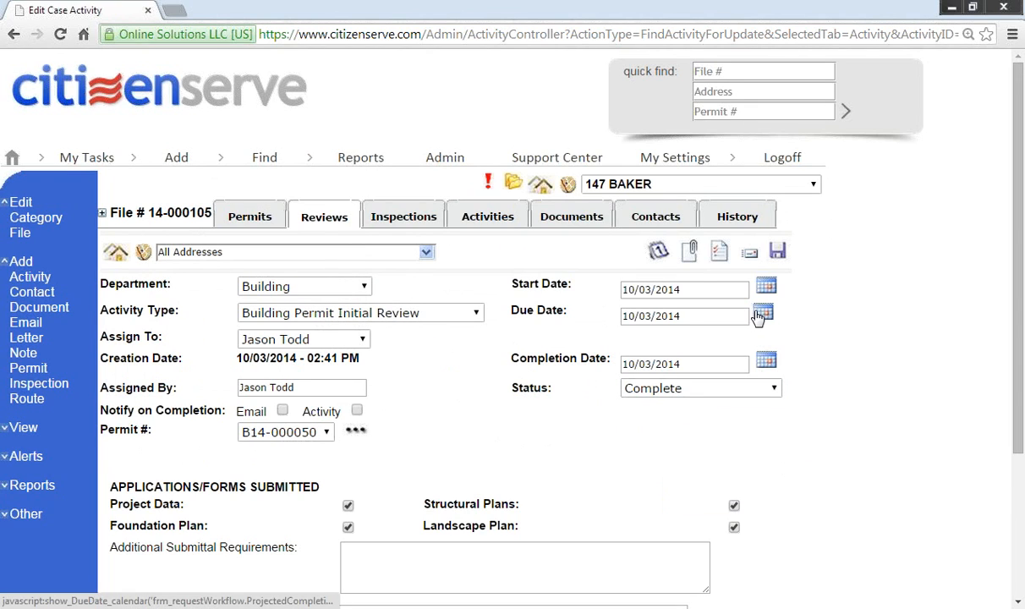
click(746, 248)
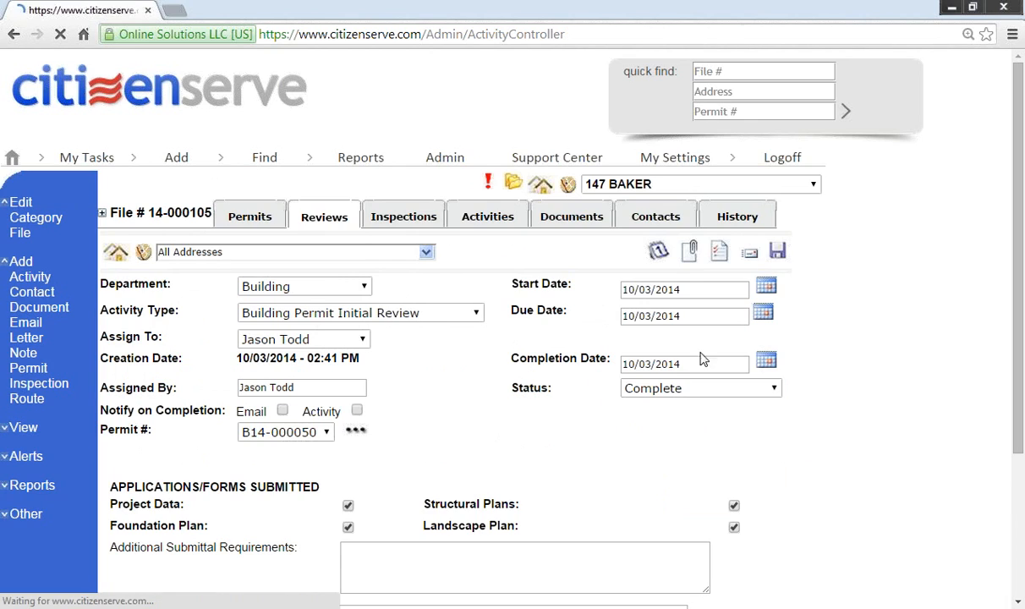
scroll(442, 430, down, 3)
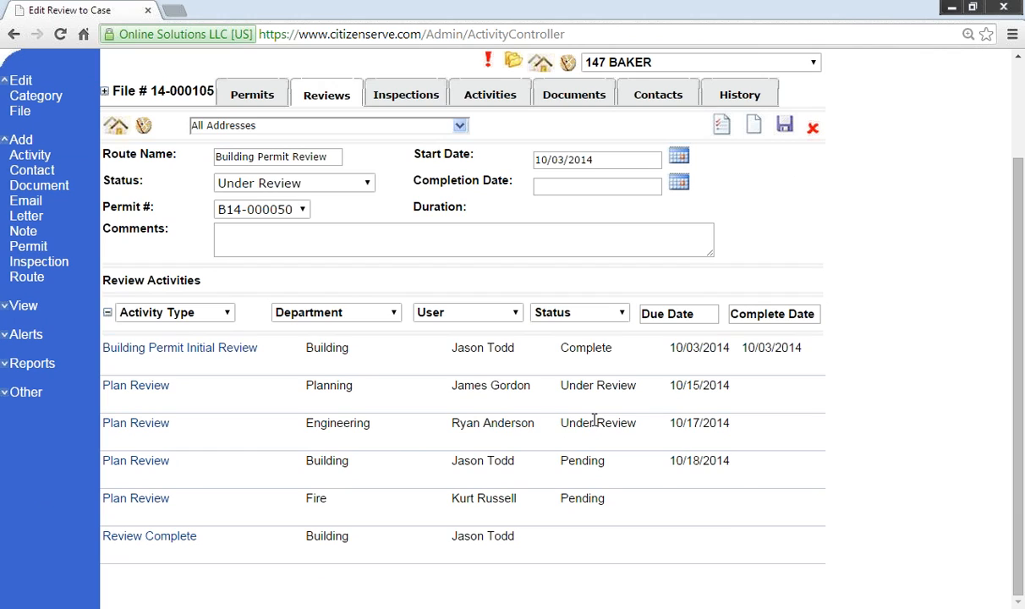
Step: Open the Planning plan review's standard corrections list filtered to Electrical
click(131, 389)
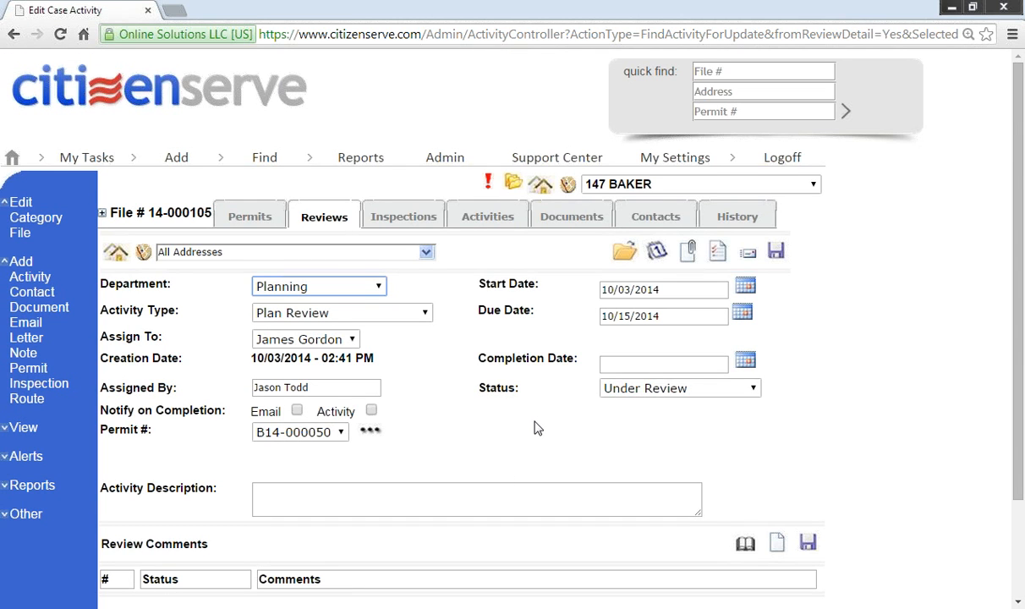
scroll(535, 425, down, 3)
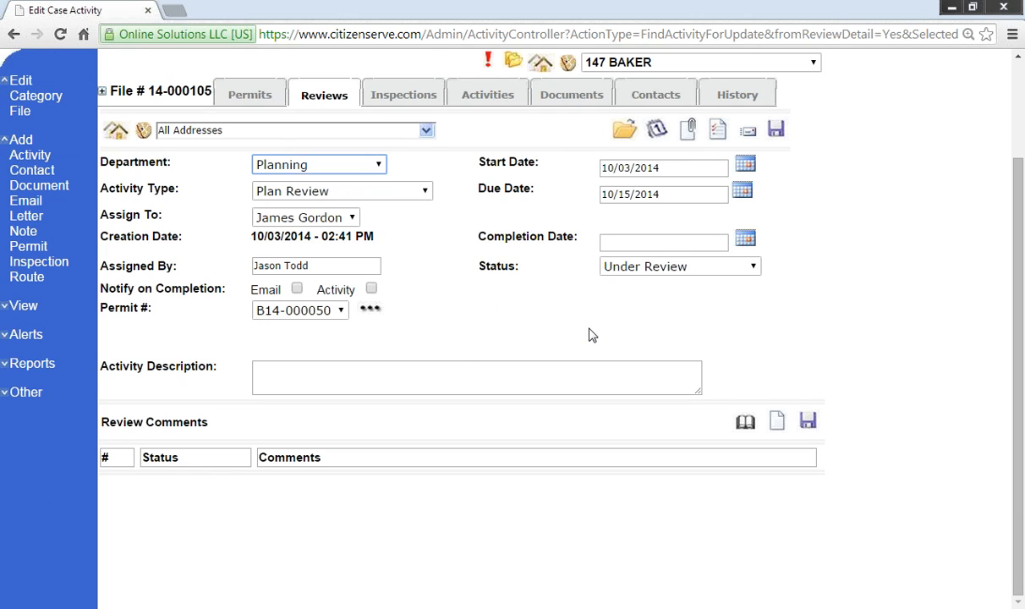
click(745, 433)
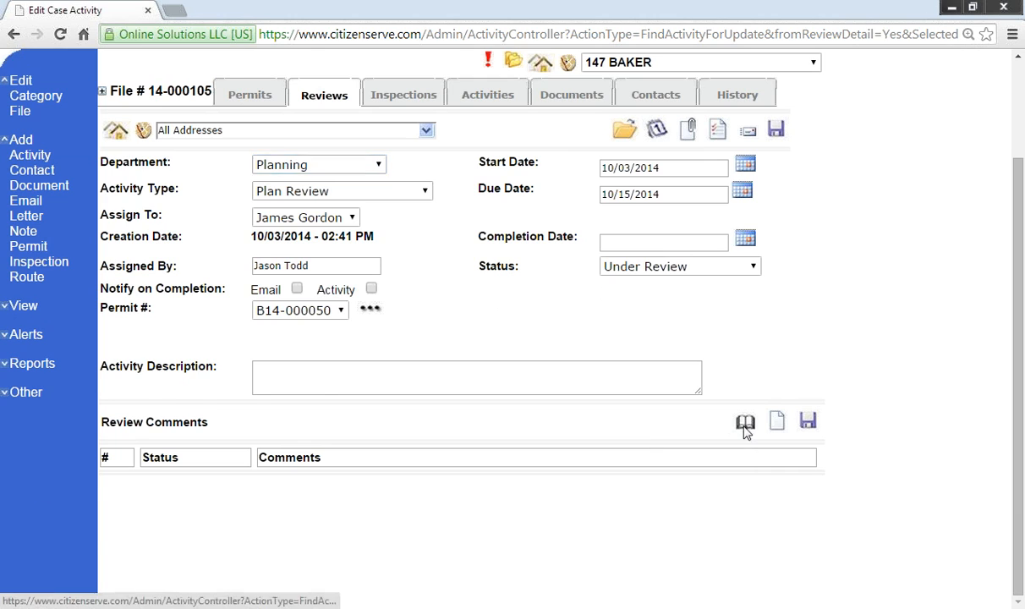
click(727, 482)
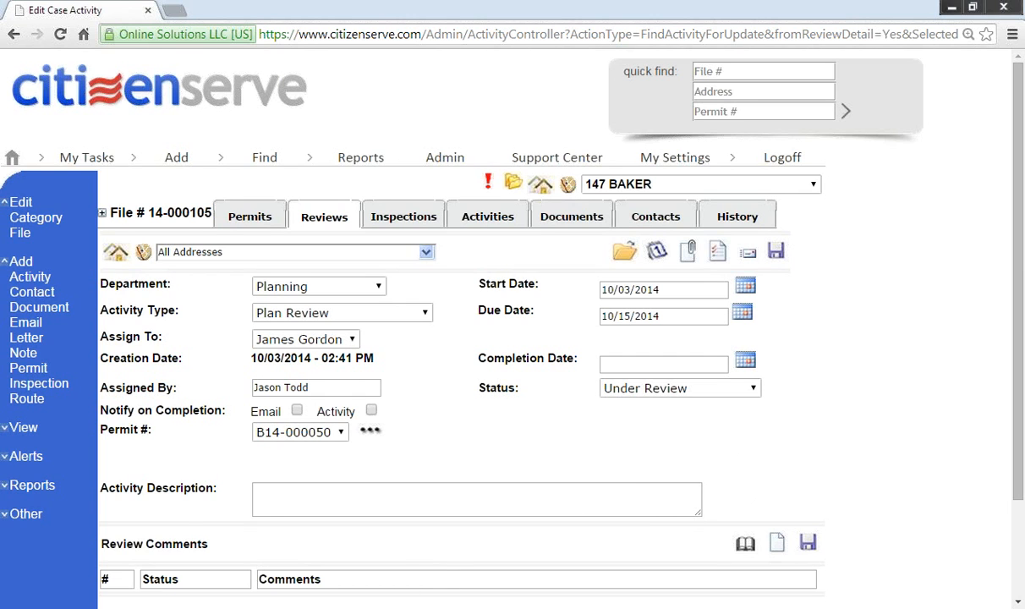
click(369, 540)
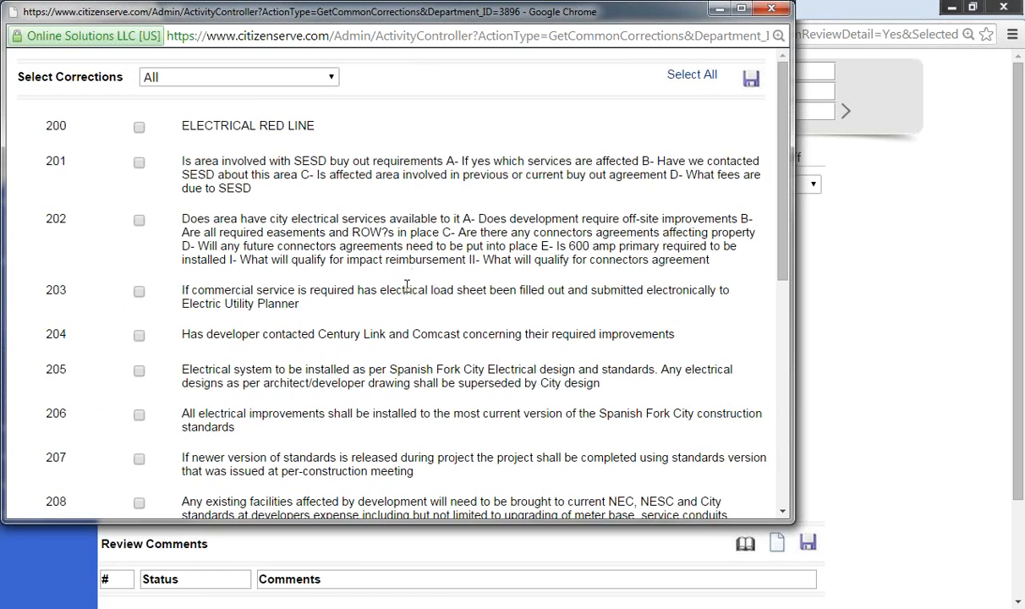
click(303, 76)
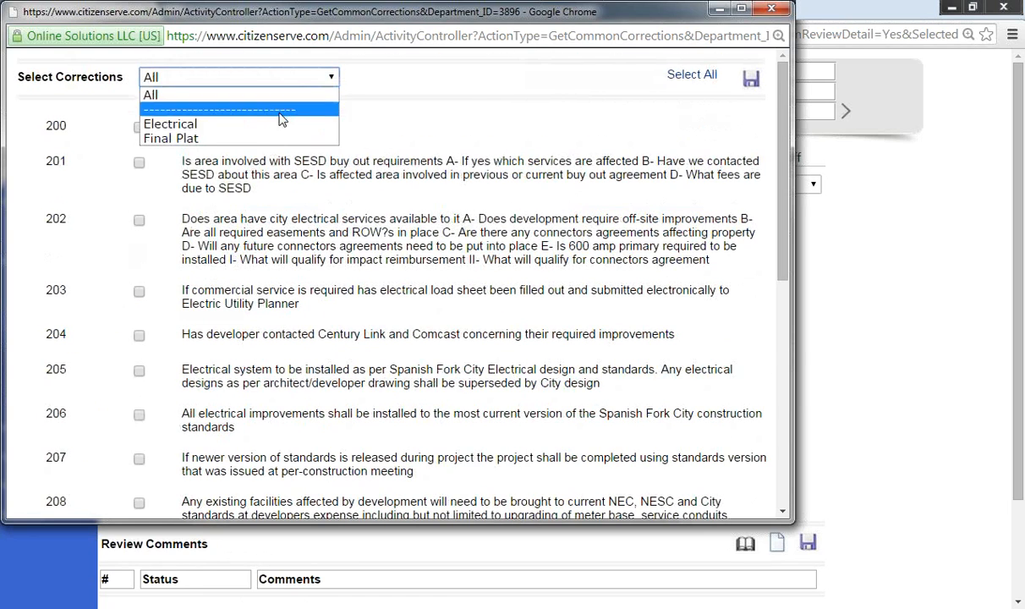
click(283, 122)
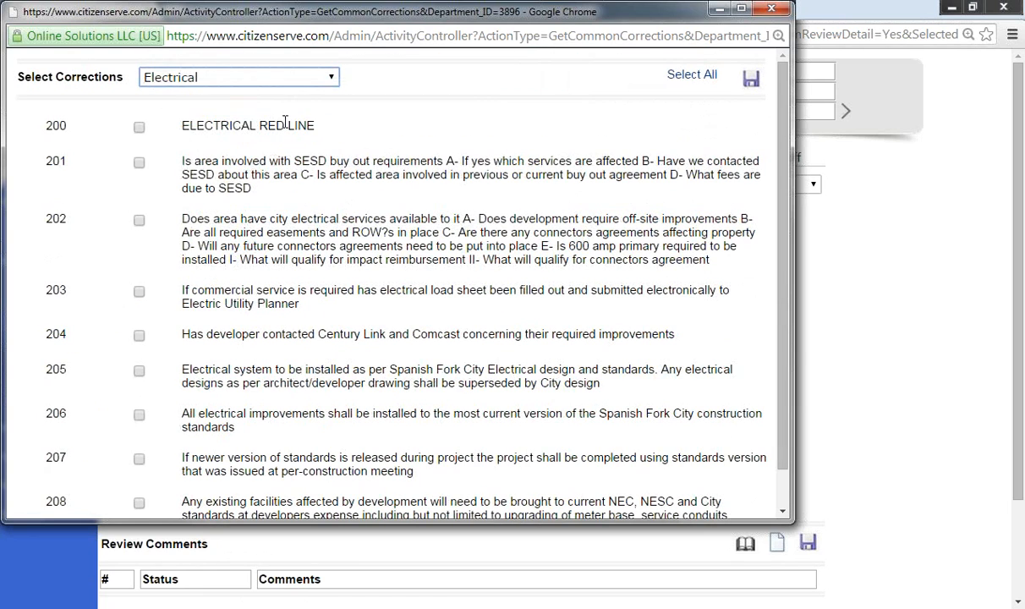
Step: Add Electrical corrections 201–207 to the review comments
click(138, 163)
click(138, 220)
click(139, 292)
click(138, 335)
click(139, 415)
click(138, 458)
click(753, 79)
Step: Append 'add additional comments' to comment 204 and save the review
scroll(789, 464, down, 4)
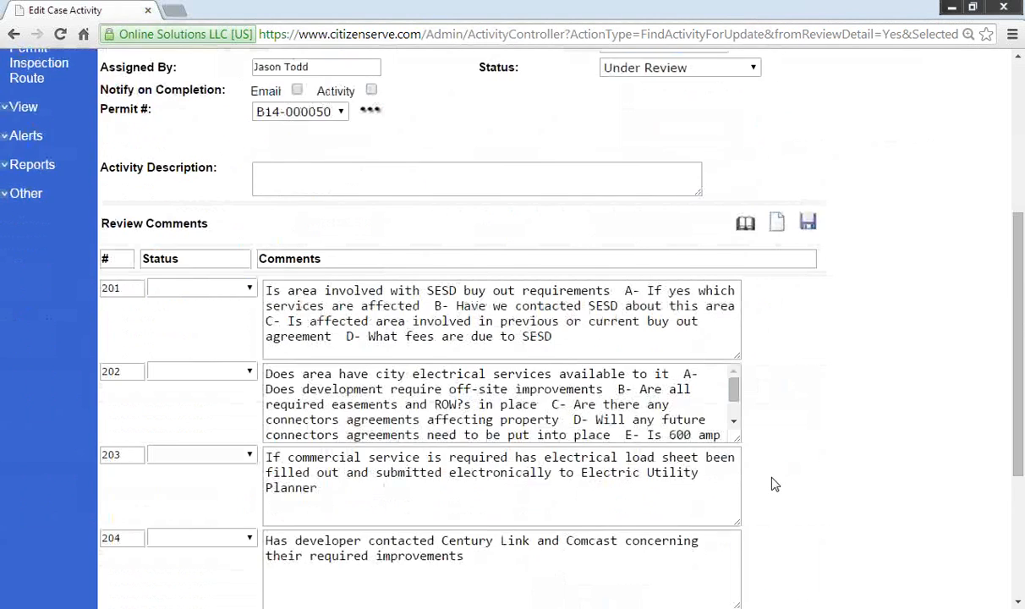
scroll(776, 485, down, 2)
click(439, 416)
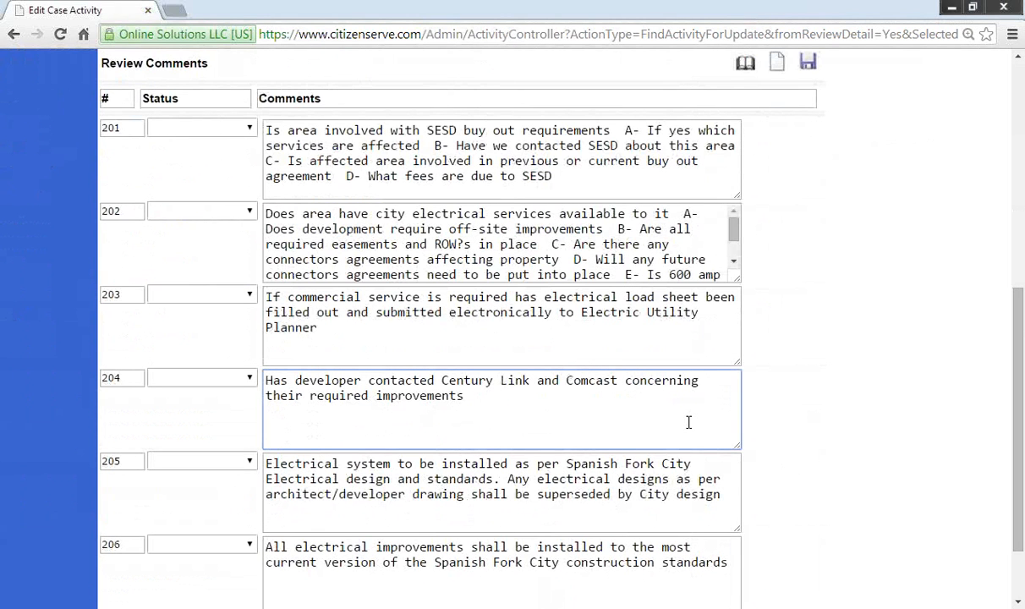
text(add additional comments)
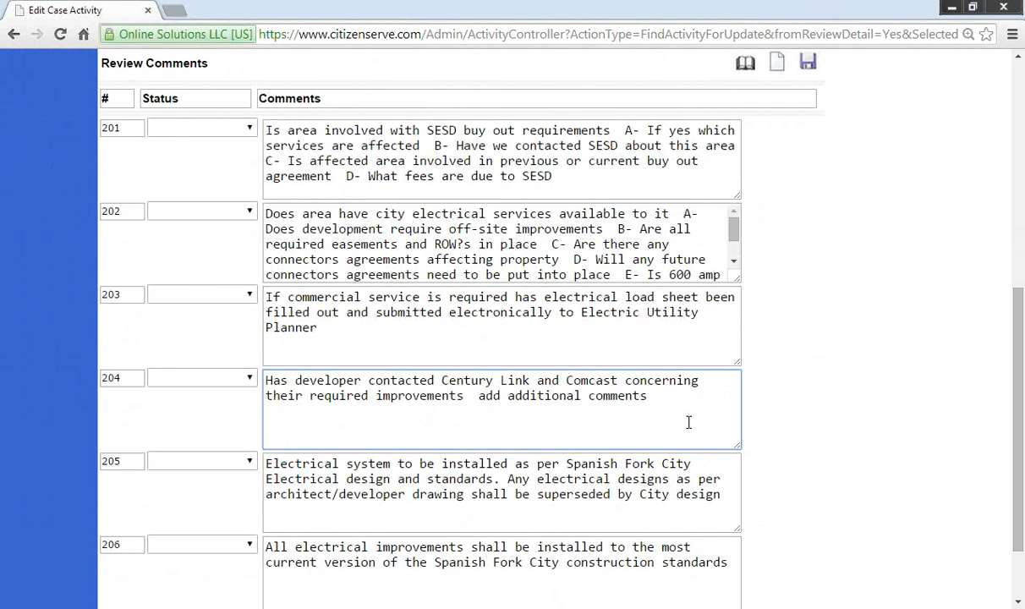
click(810, 66)
scroll(531, 407, down, 3)
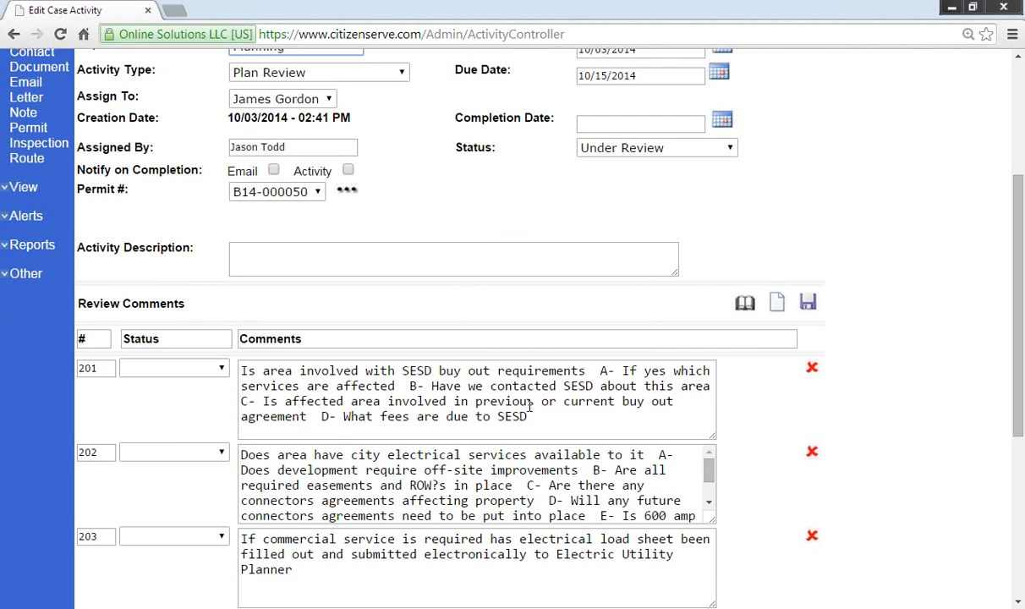
scroll(436, 376, up, 2)
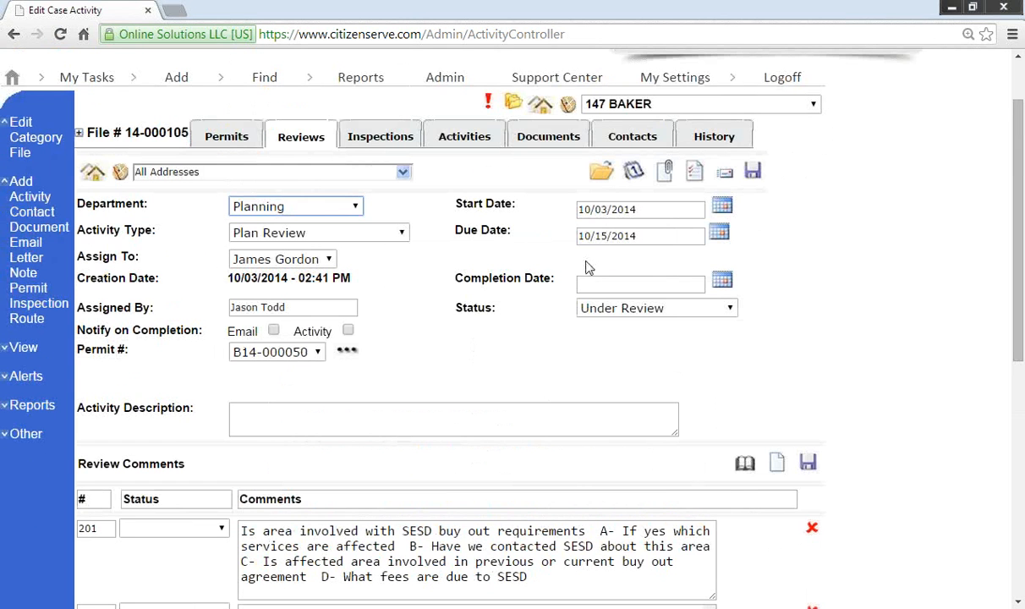
Step: Email the Plan Review Report template to the Acme Construction contact
click(726, 179)
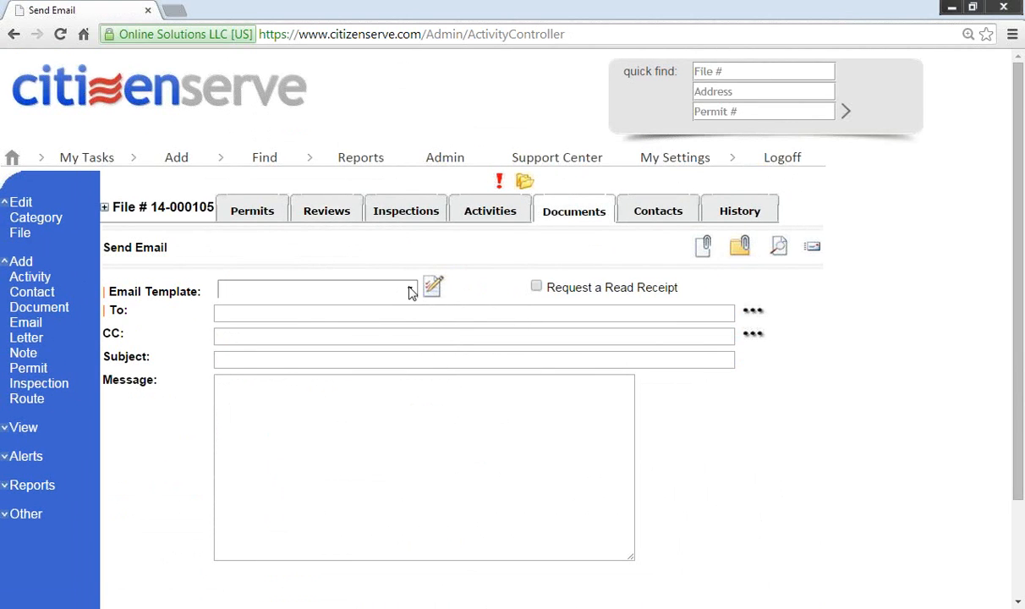
click(404, 291)
click(350, 374)
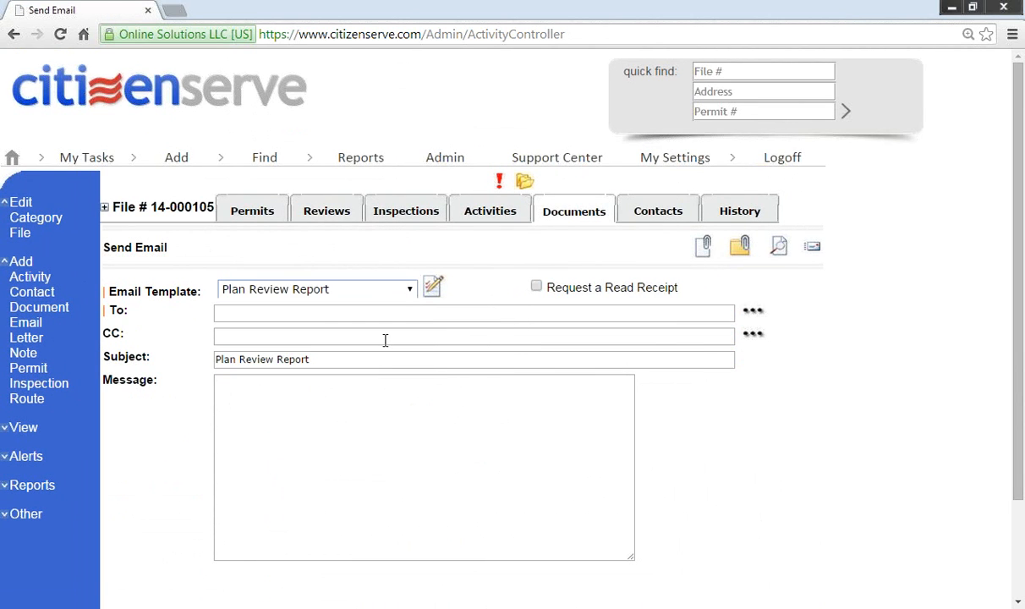
click(753, 310)
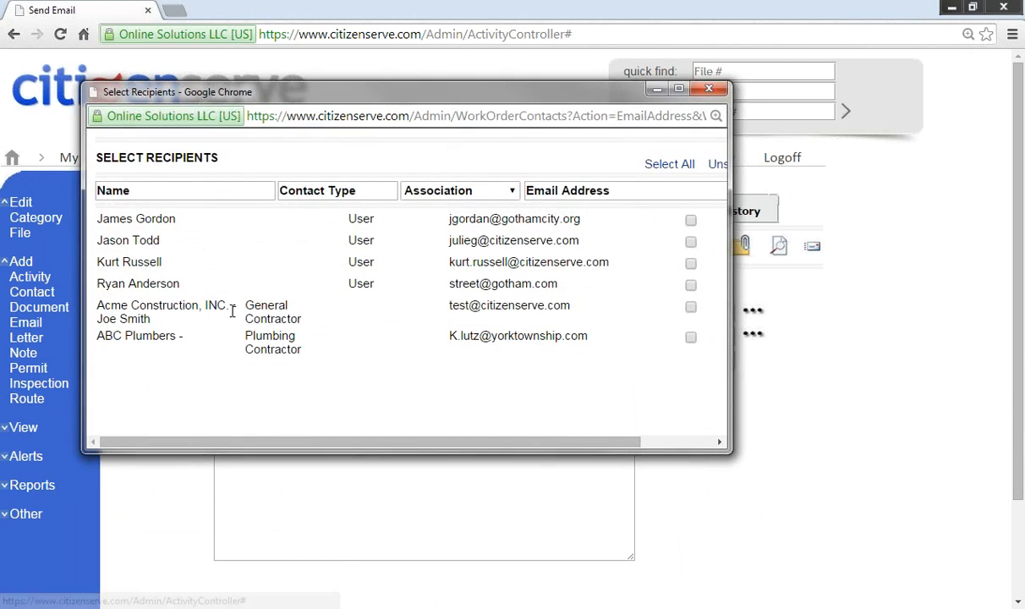
click(691, 308)
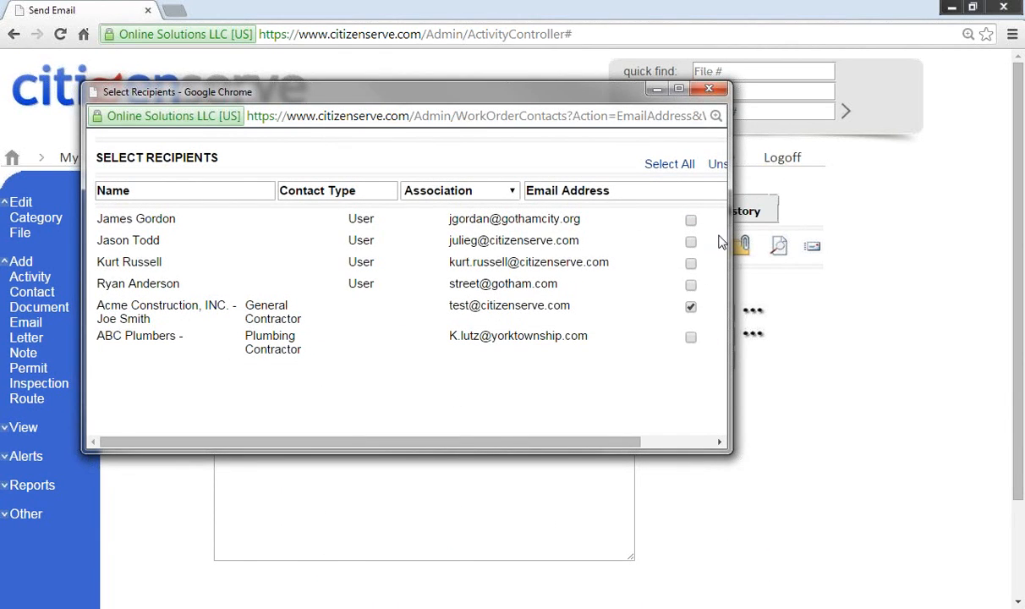
drag(726, 237, 853, 232)
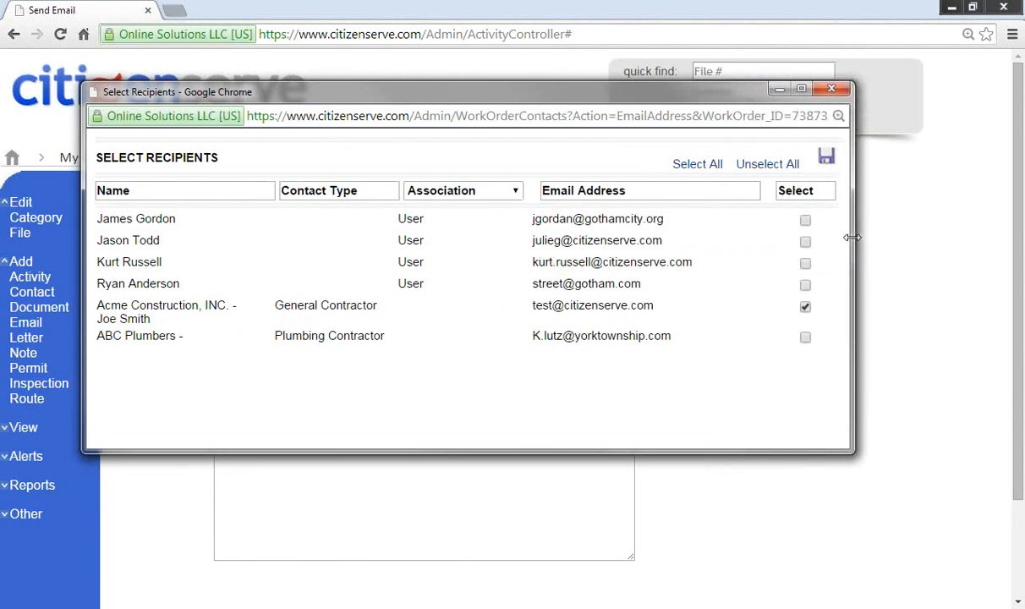
click(825, 157)
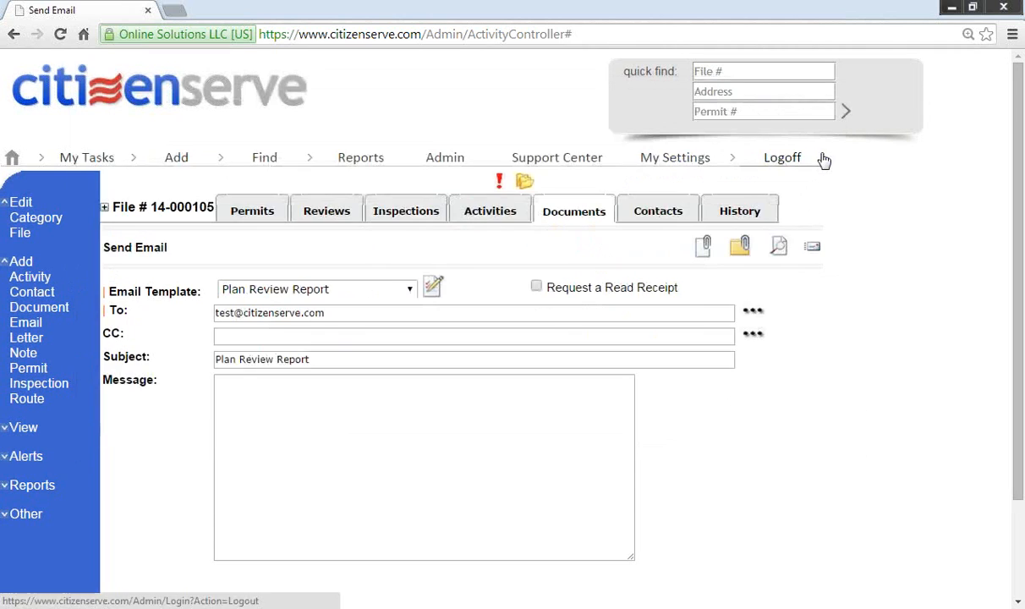
click(812, 248)
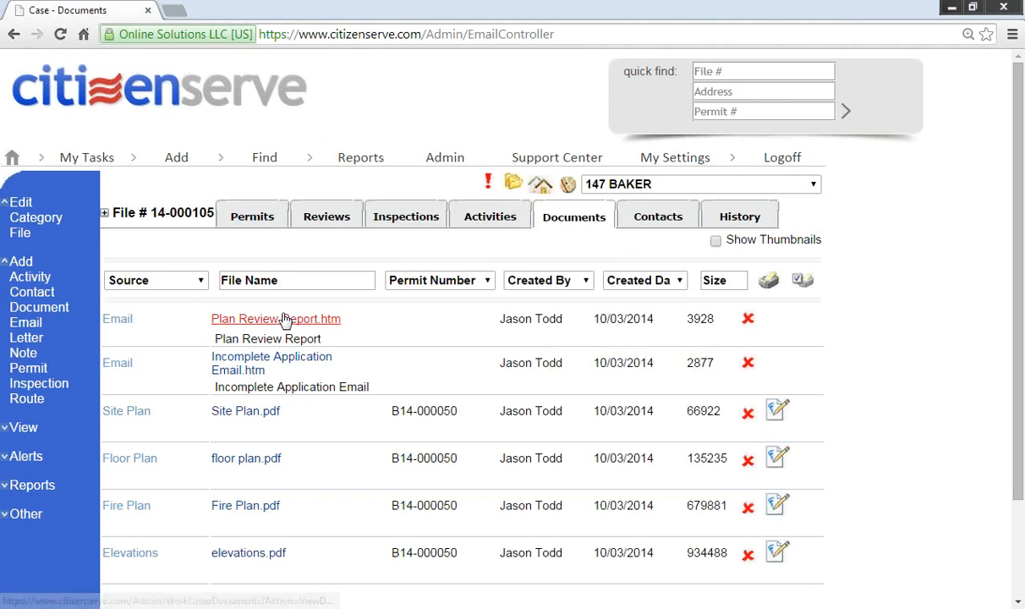
Step: Open the sent Plan Review Report.htm in the browser and select its comments
click(288, 319)
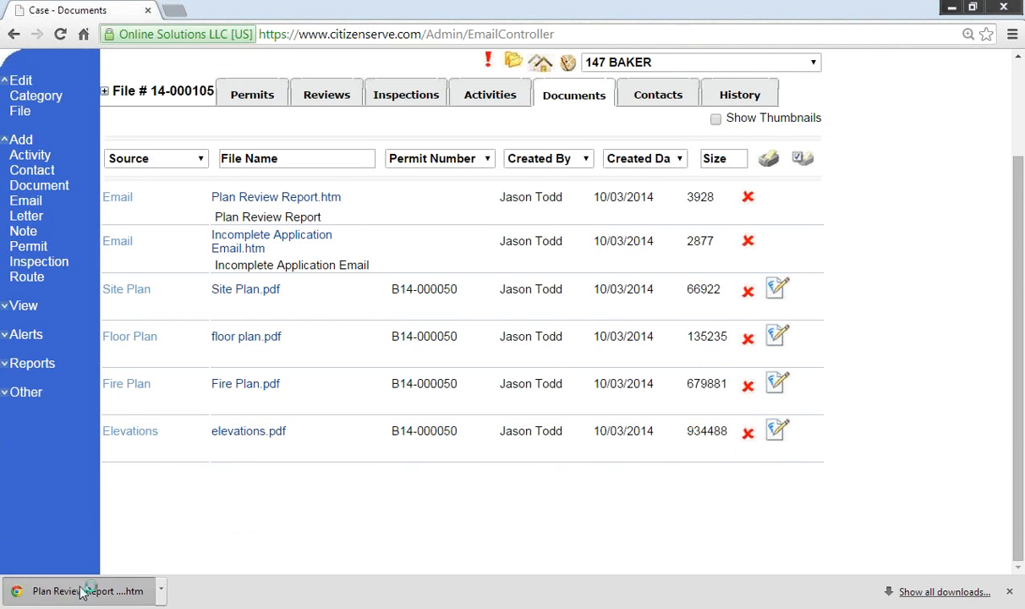
click(80, 589)
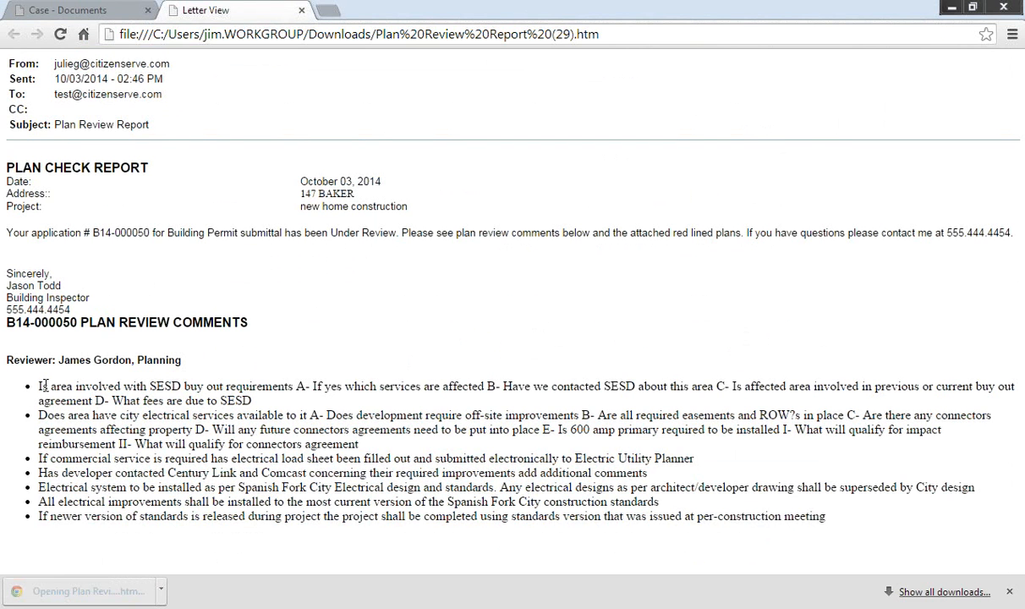
drag(40, 387, 825, 520)
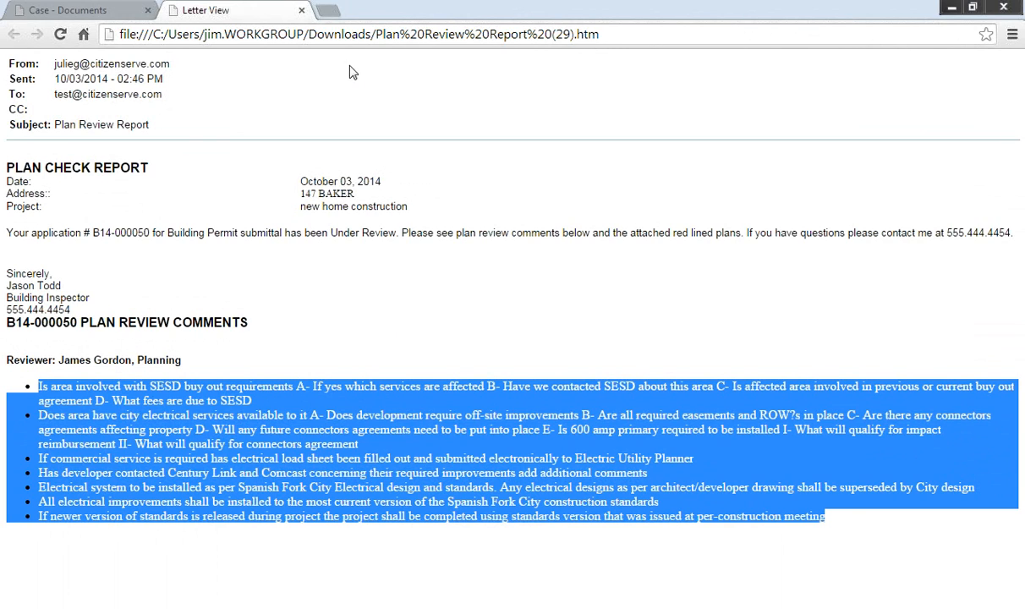
Step: Close the report, open floor plan.pdf for annotation, and place the cursor in the Comment box
click(302, 13)
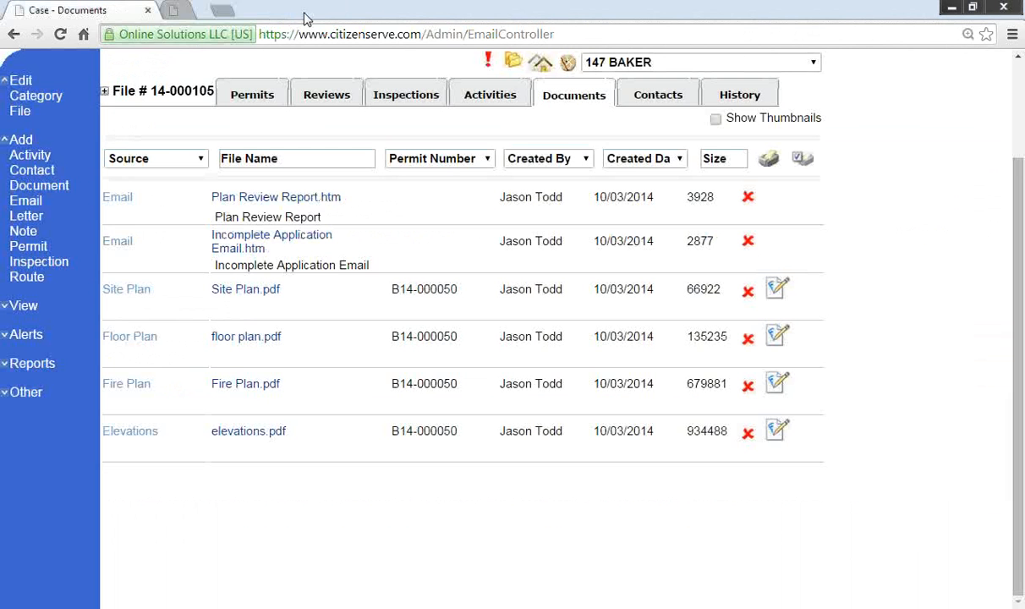
scroll(473, 279, up, 2)
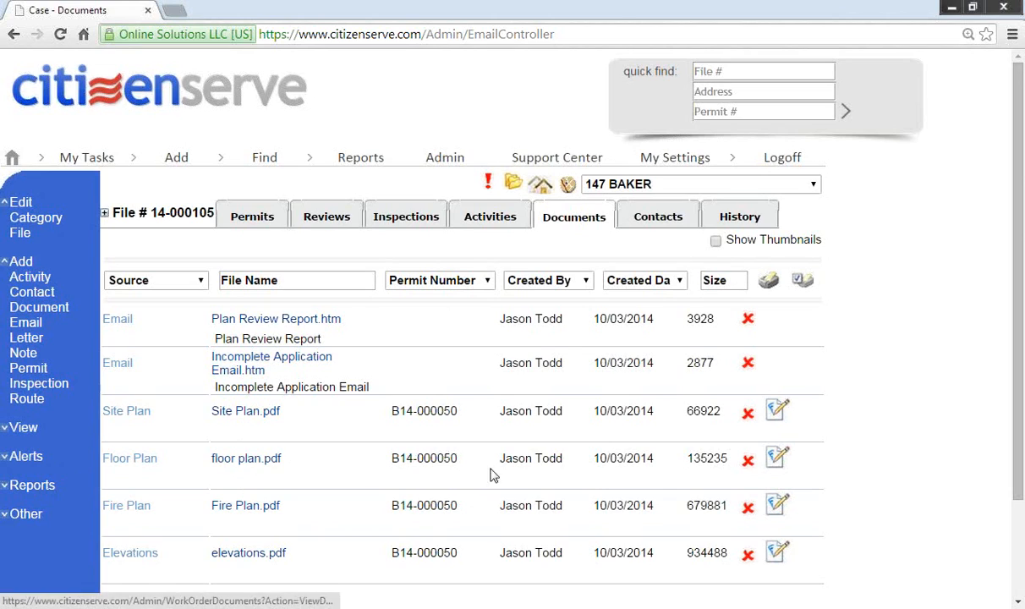
click(778, 459)
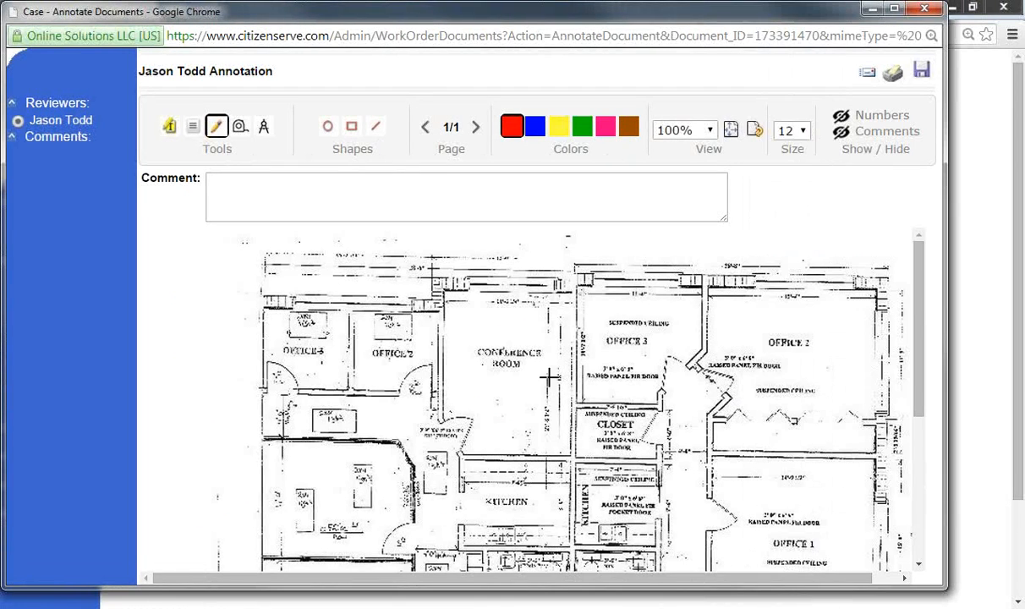
click(225, 176)
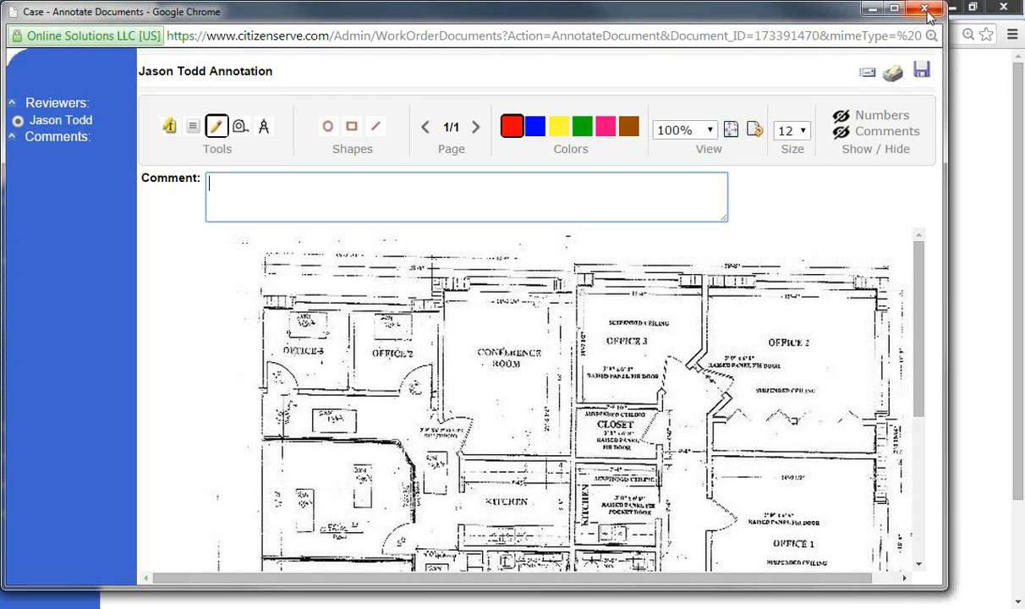
Step: Close the floor plan.pdf annotation window and go back to the Citizenserve Welcome page
click(878, 8)
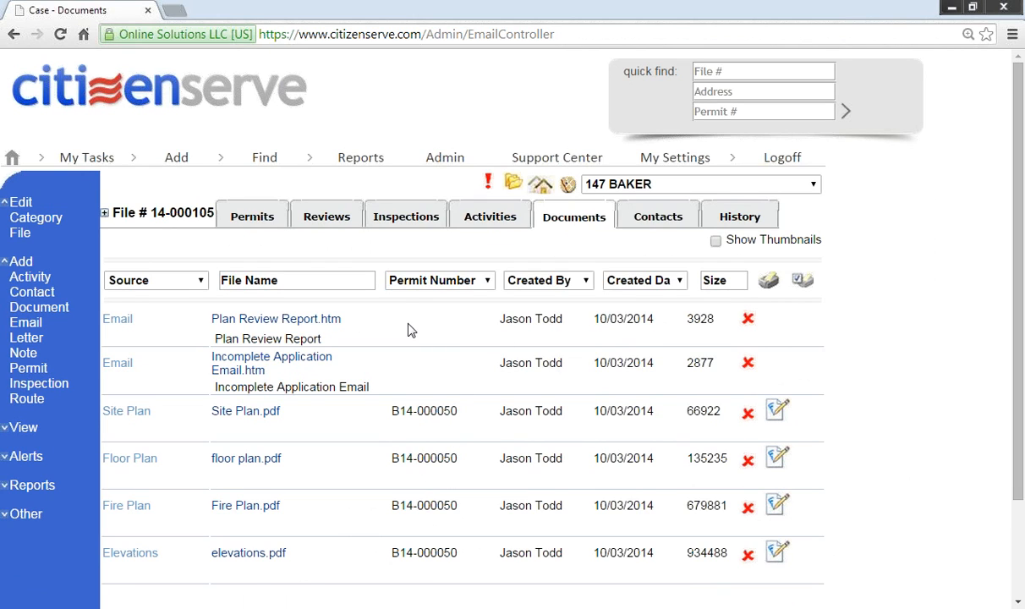
click(163, 88)
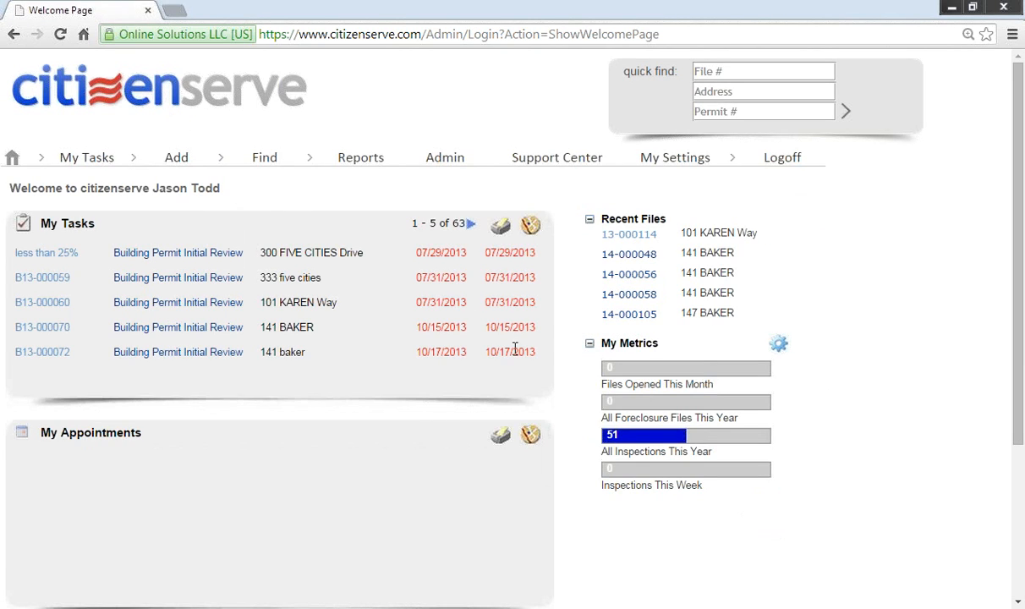
Step: Open recent file 14-000105 and list its permits, showing B14-000050
click(625, 315)
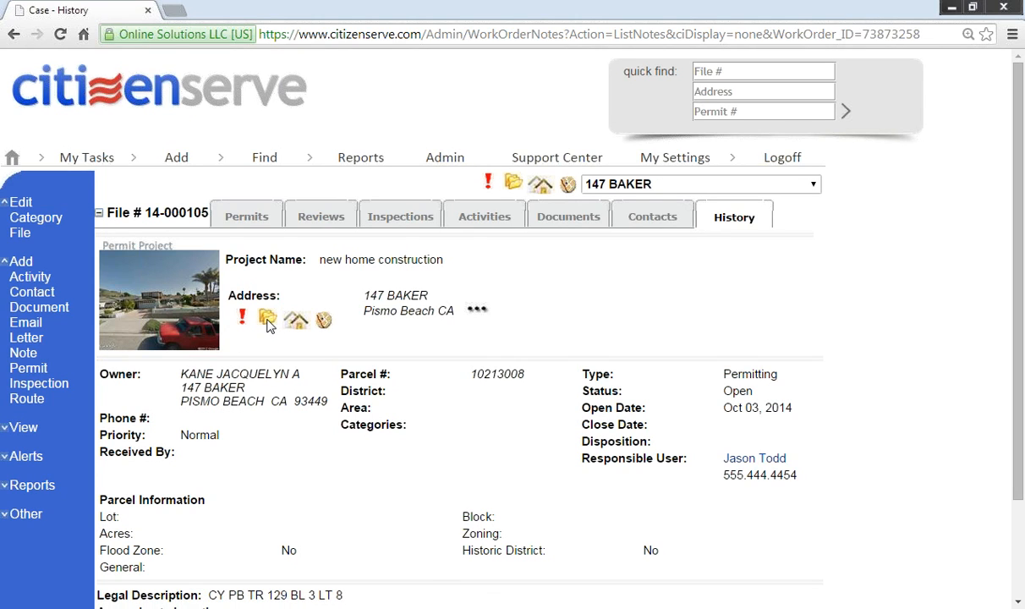
click(257, 222)
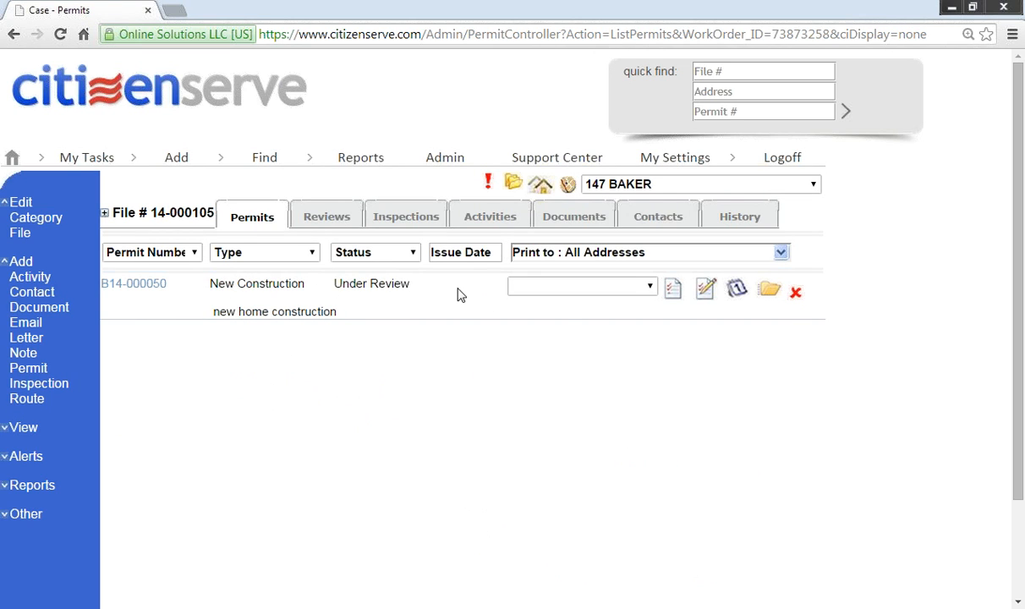
Step: Print a Building Permit letter for B14-000050, accepting the blank issue date and unpaid balance warnings
click(580, 288)
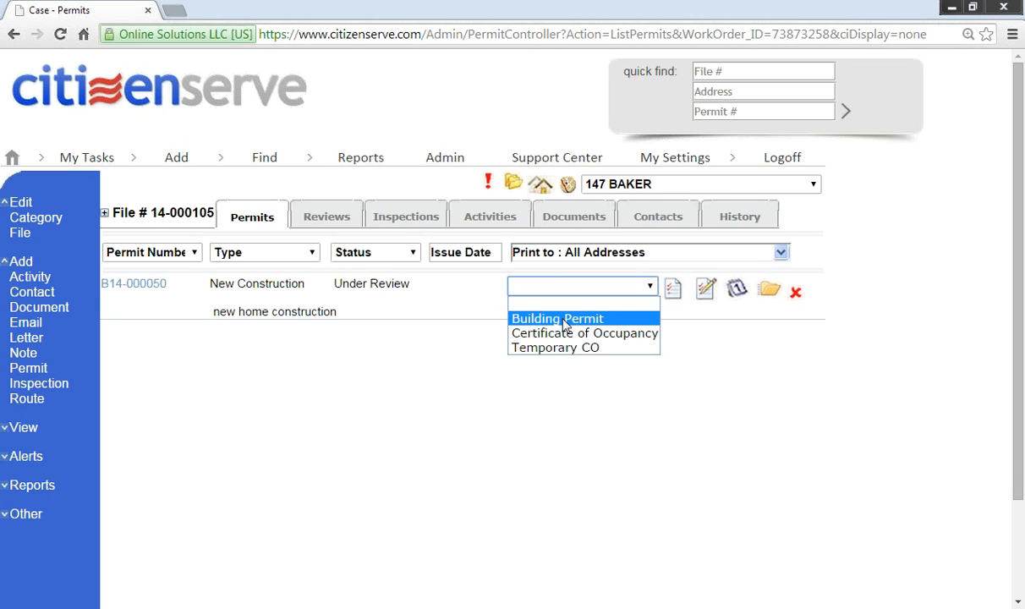
click(564, 321)
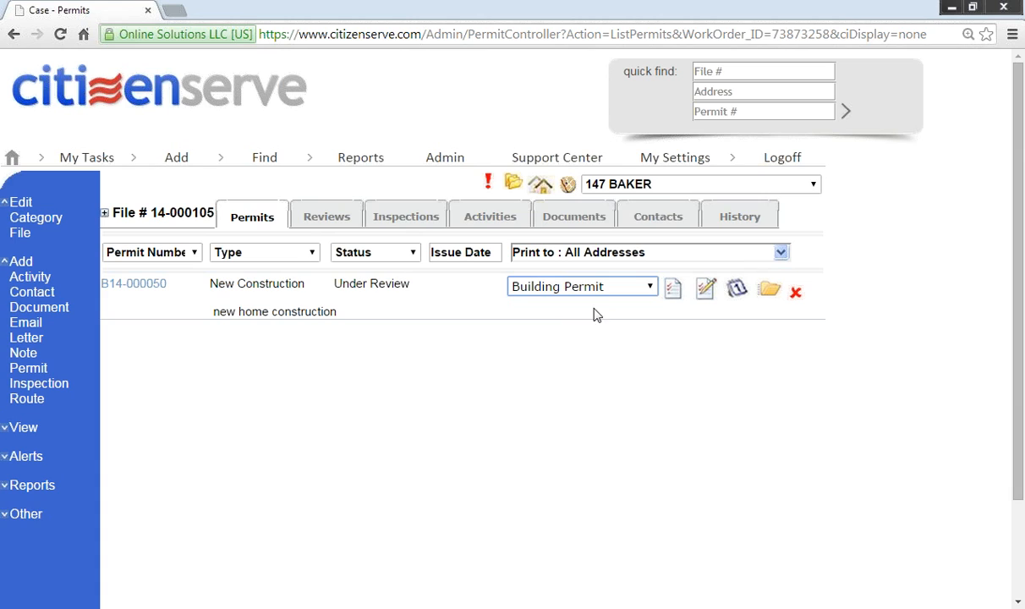
click(673, 293)
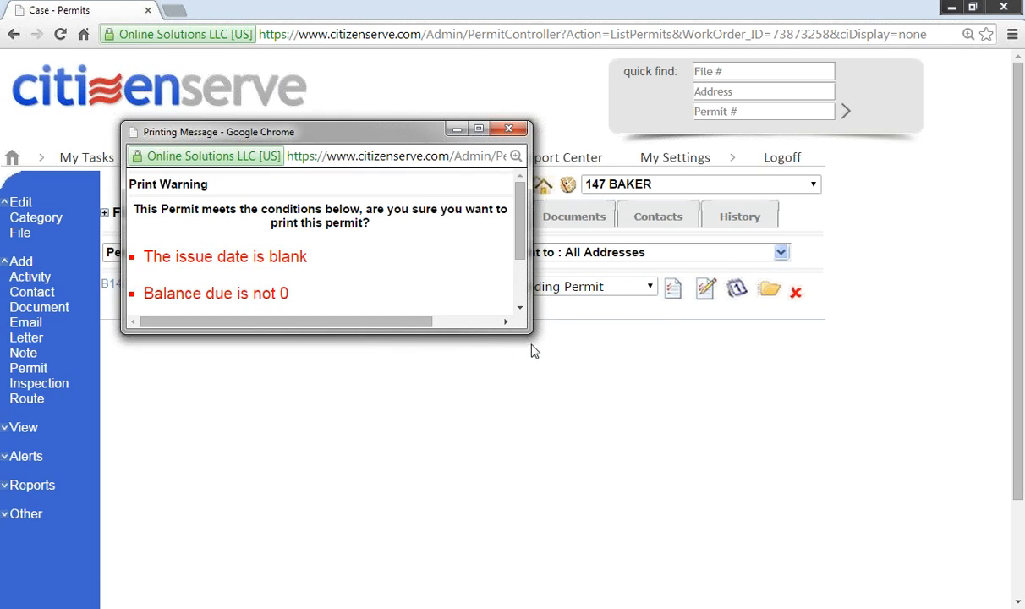
drag(529, 331, 618, 427)
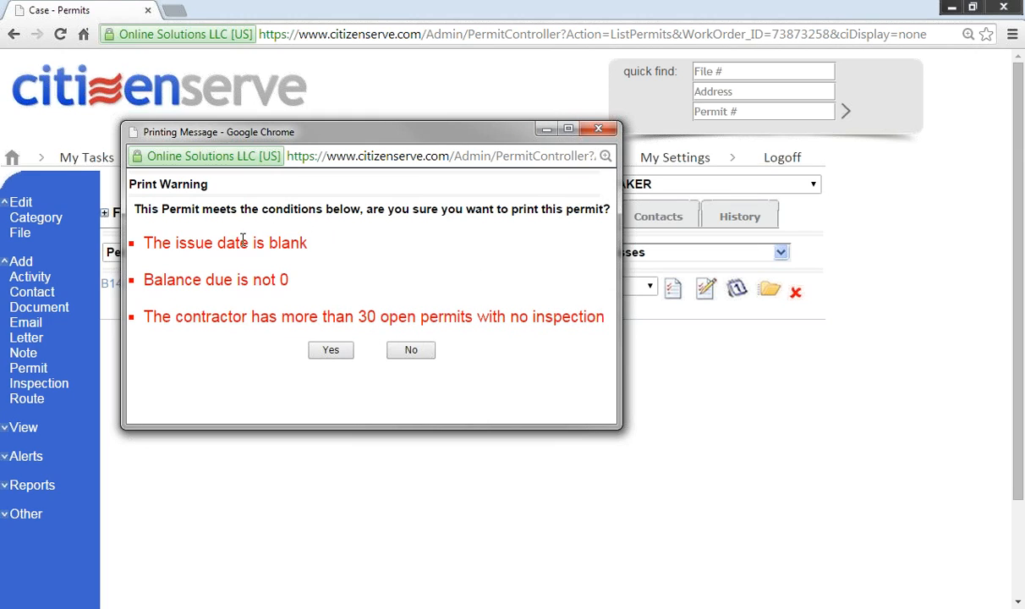
drag(157, 178, 229, 209)
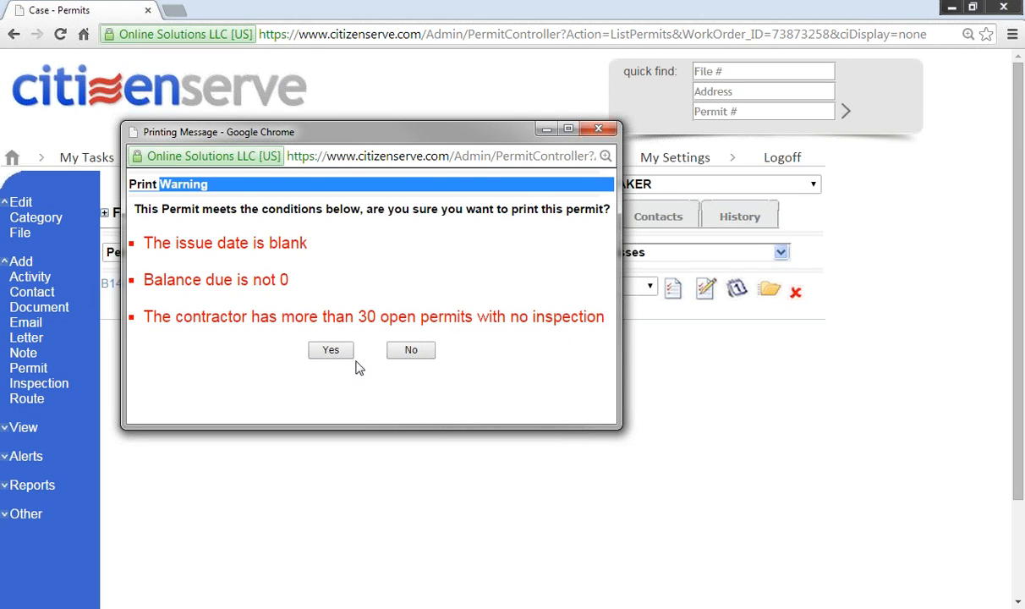
click(330, 350)
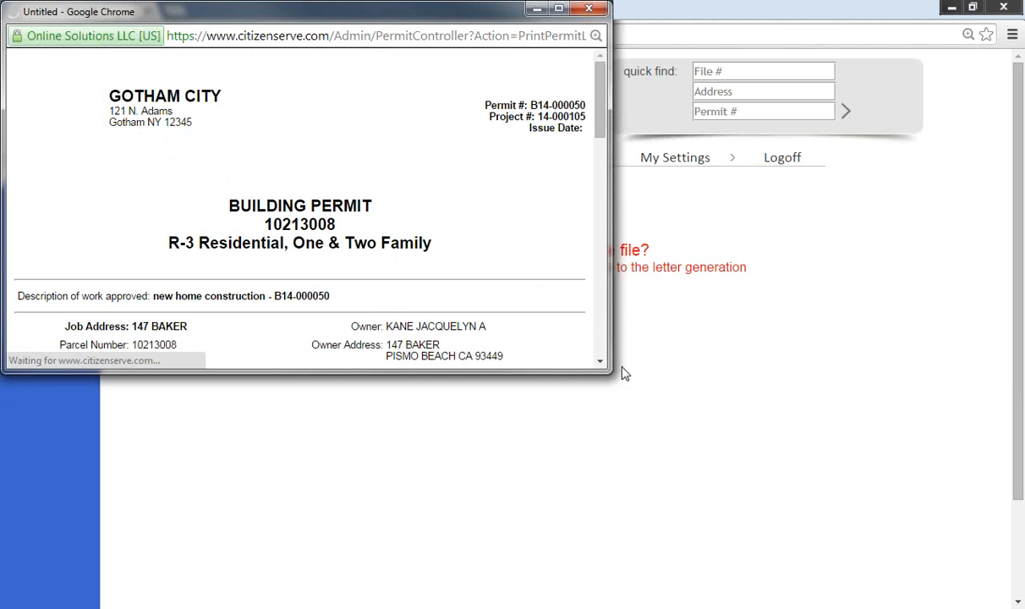
Step: Read through the B14-000050 permit letter and save a copy to the case as Building Permit.htm
drag(608, 367, 702, 482)
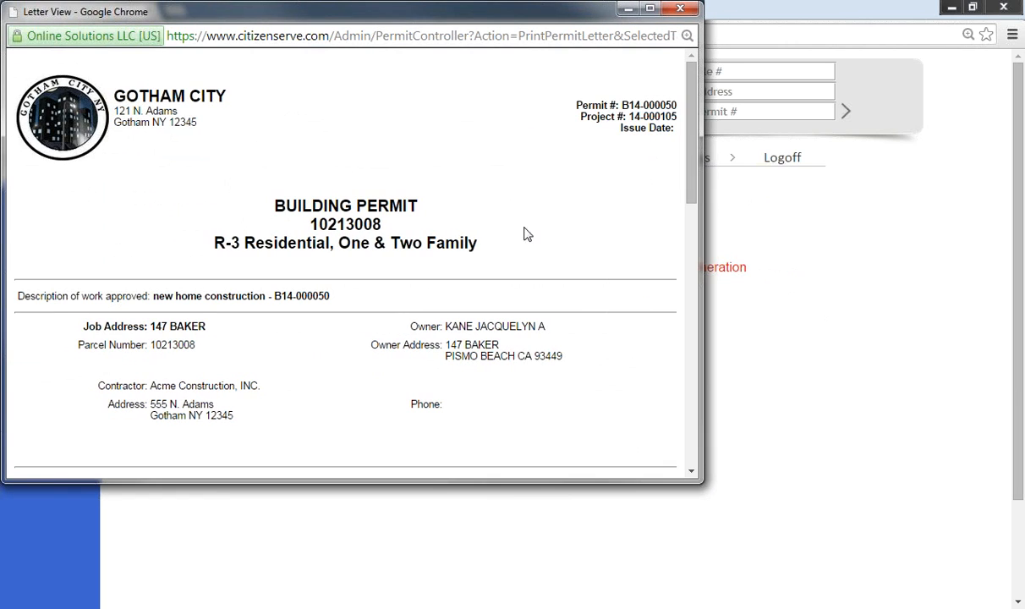
mouse_move(691, 138)
mouse_down()
mouse_move(691, 382)
mouse_move(687, 372)
mouse_up()
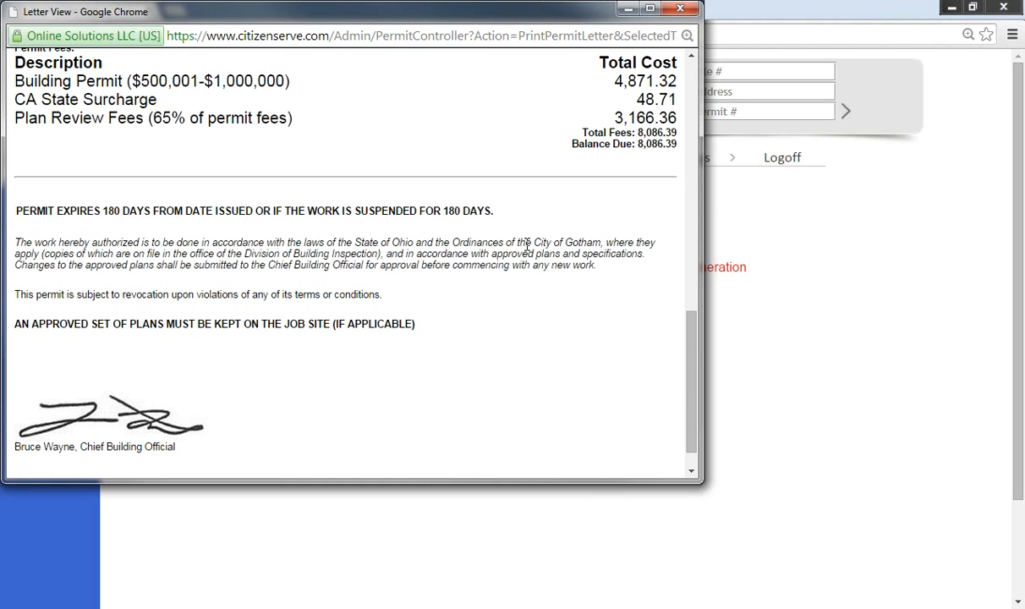
click(687, 12)
click(404, 324)
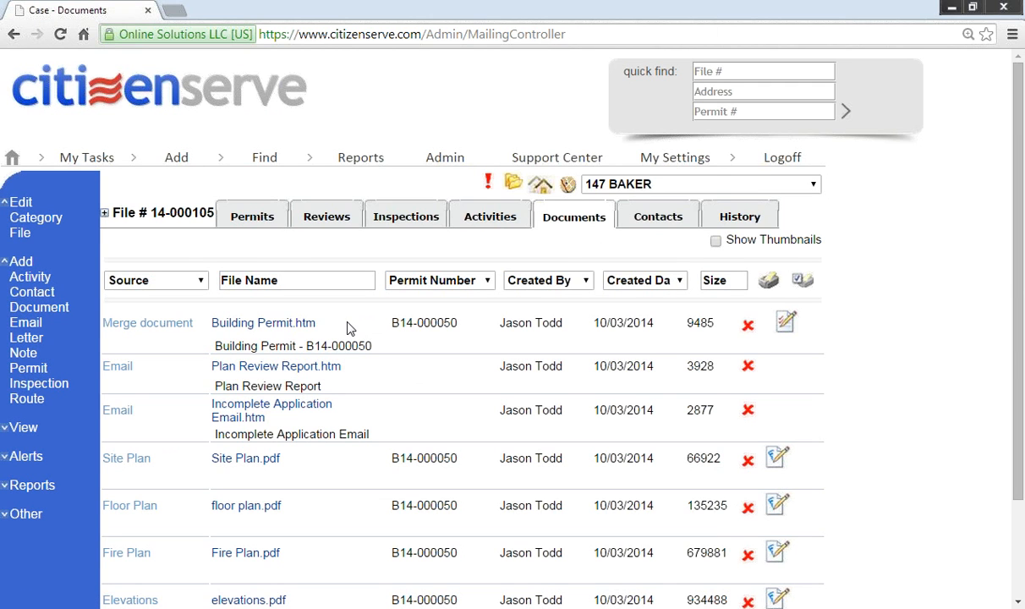
Step: View the saved Building Permit.htm enlarged, then start adding an inspection to file 14-000105
click(258, 322)
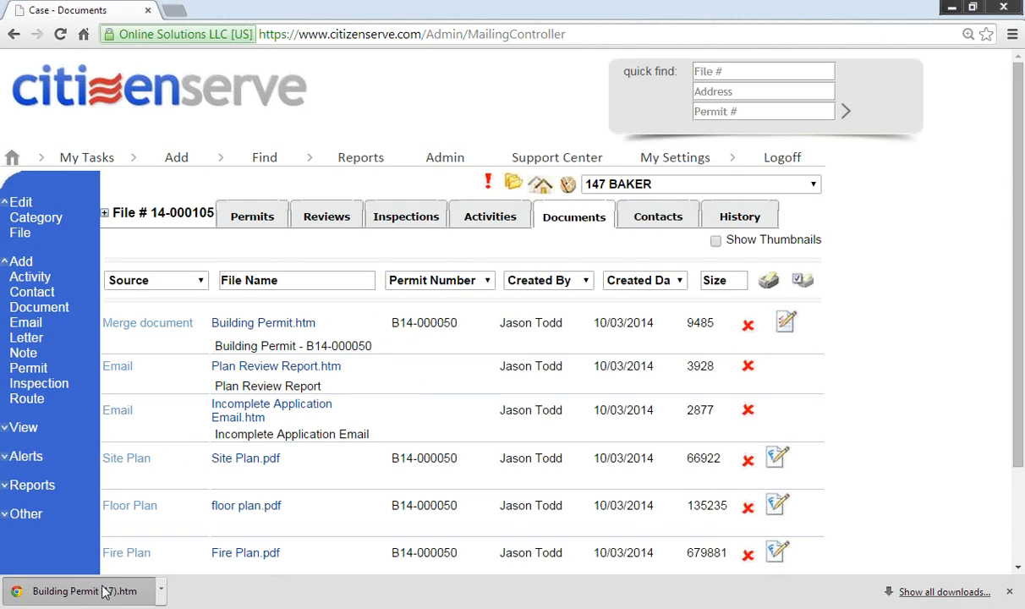
click(72, 590)
scroll(462, 293, down, 8)
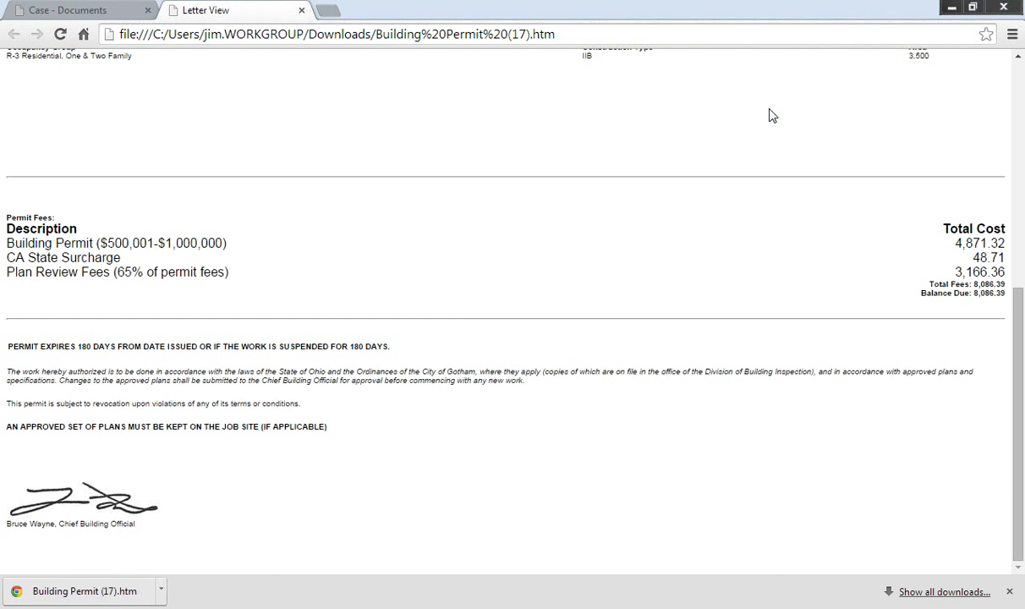
key(ctrl+plus)
key(ctrl+plus)
scroll(791, 135, down, 3)
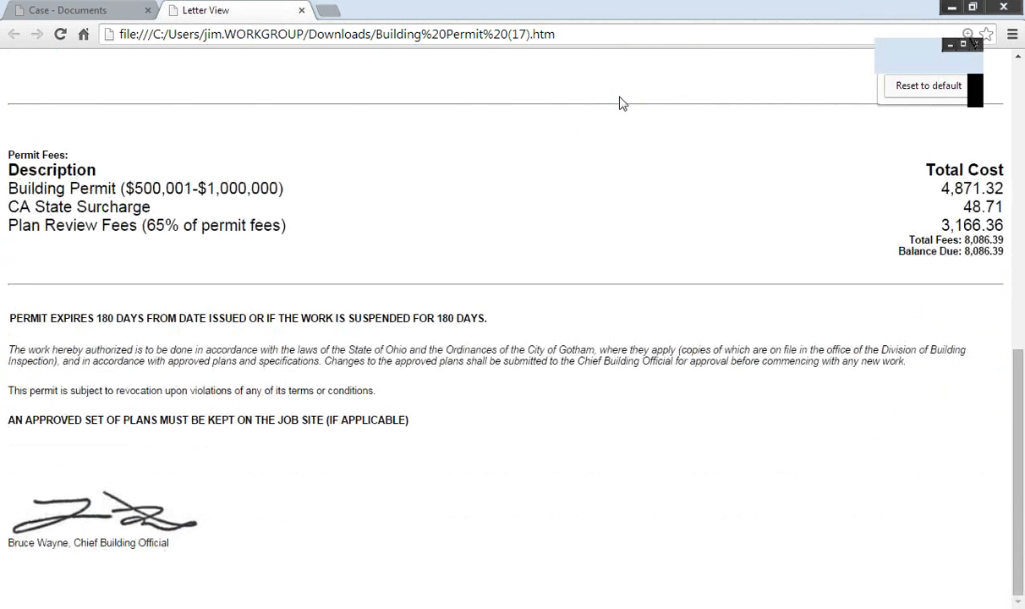
click(301, 10)
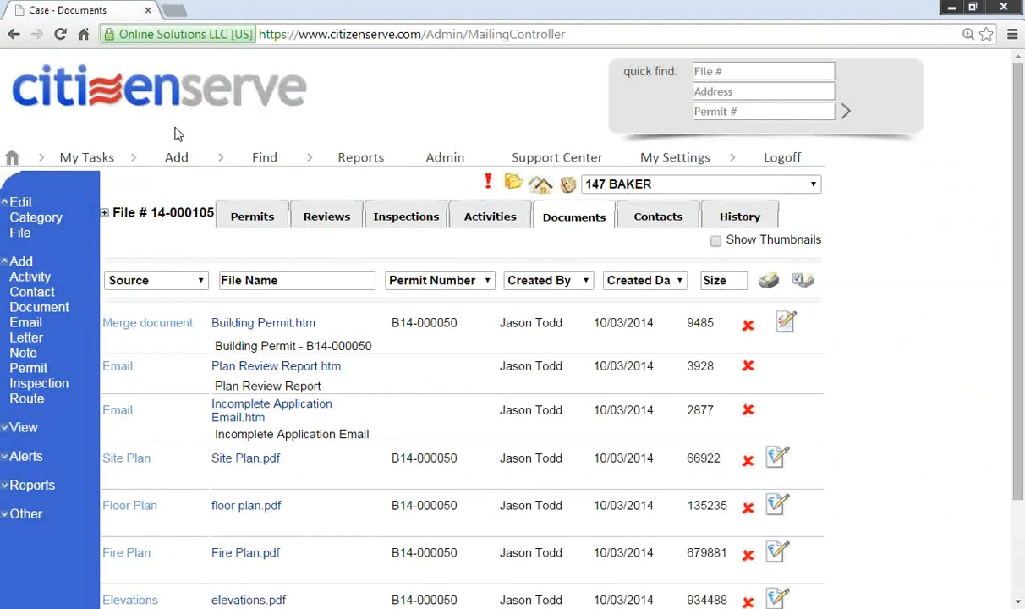
click(61, 390)
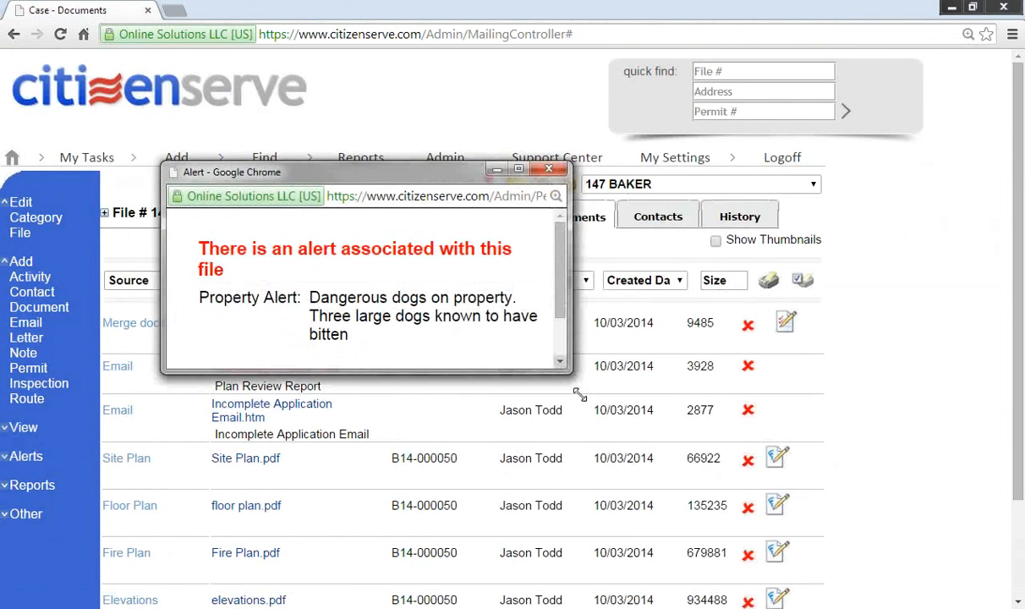
Step: Read and dismiss the dangerous dogs alert for file 14-000105
drag(565, 365, 677, 497)
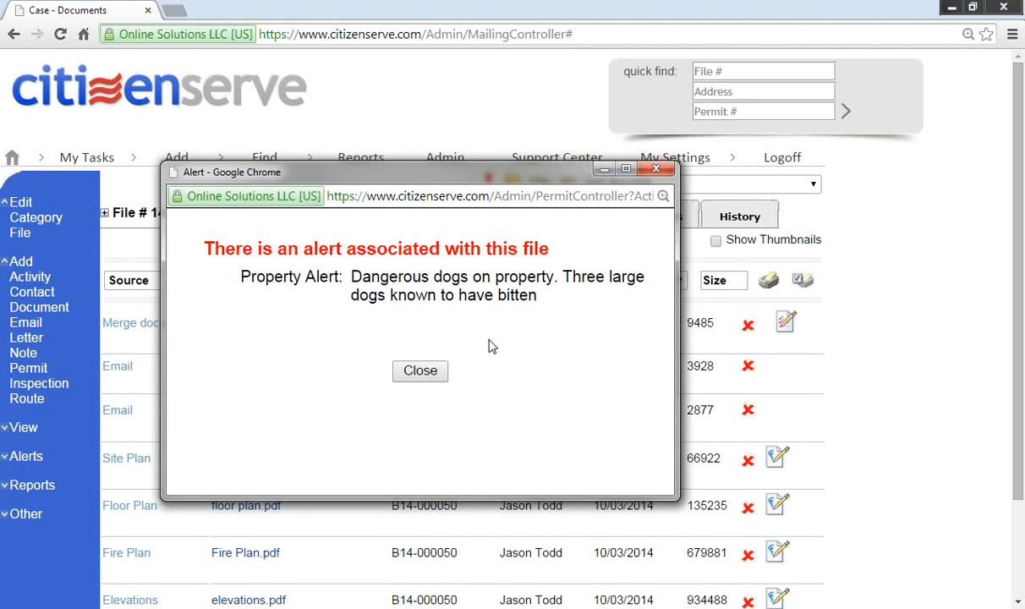
click(421, 372)
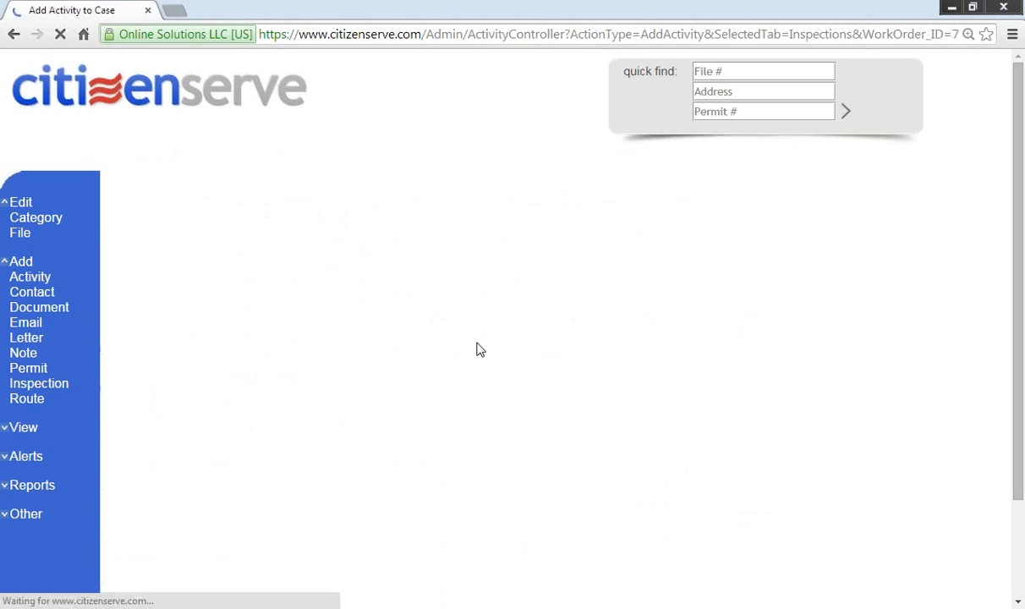
Step: Set the activity type to Footing Inspection, keeping the current inspector in the scheduler
click(405, 318)
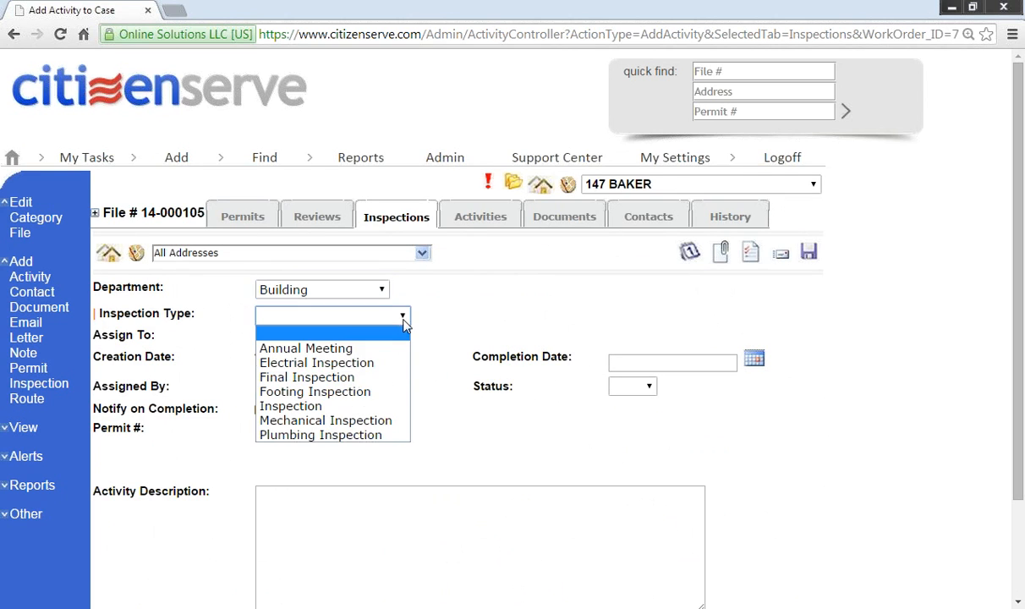
click(351, 391)
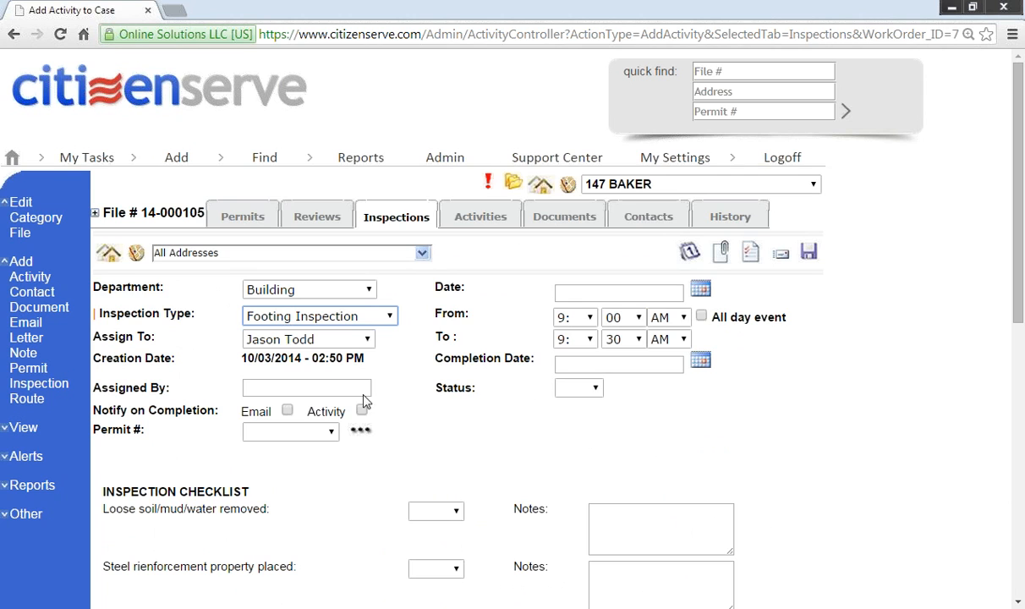
click(699, 294)
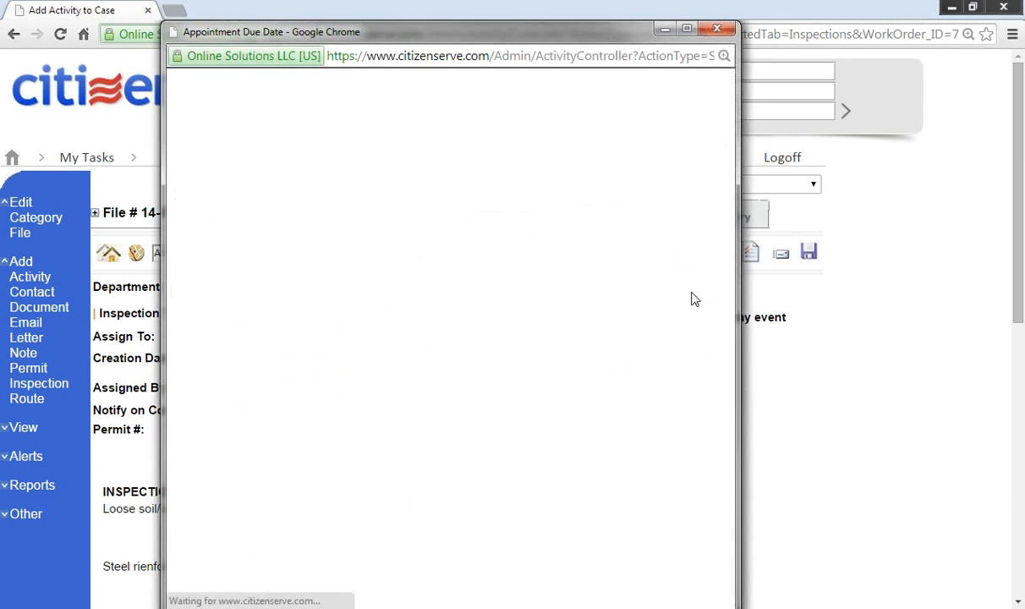
click(572, 99)
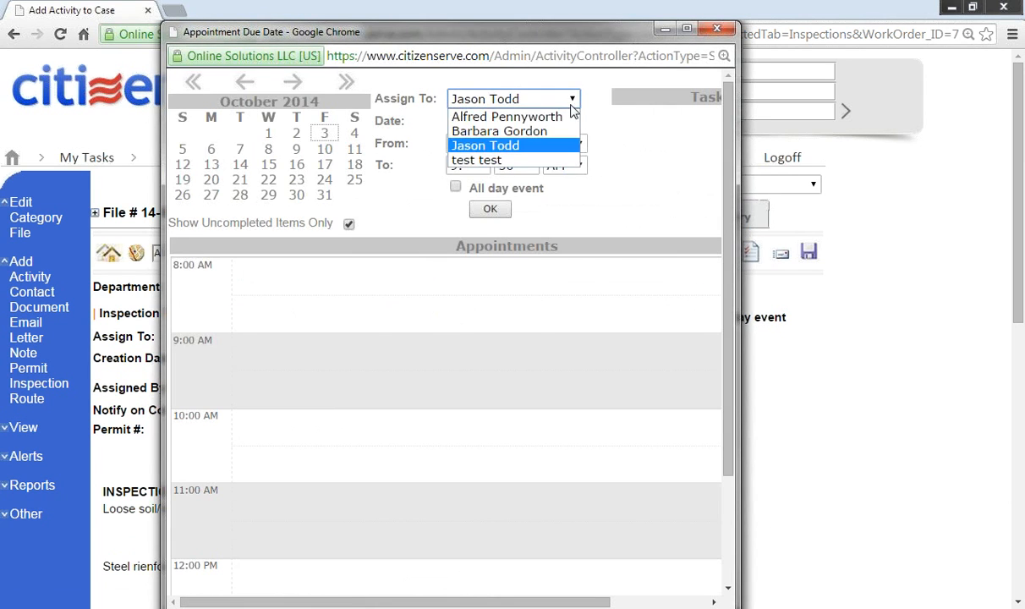
click(618, 147)
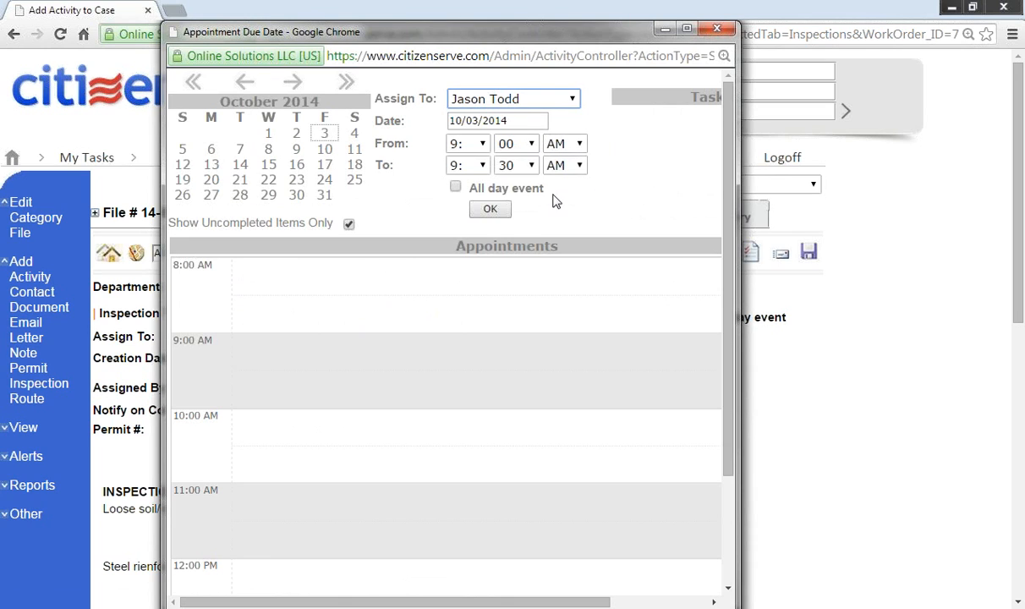
Step: Book the 10/03/2014 appointment from 12:00 to 1:30 PM and save the inspection
click(480, 146)
click(461, 234)
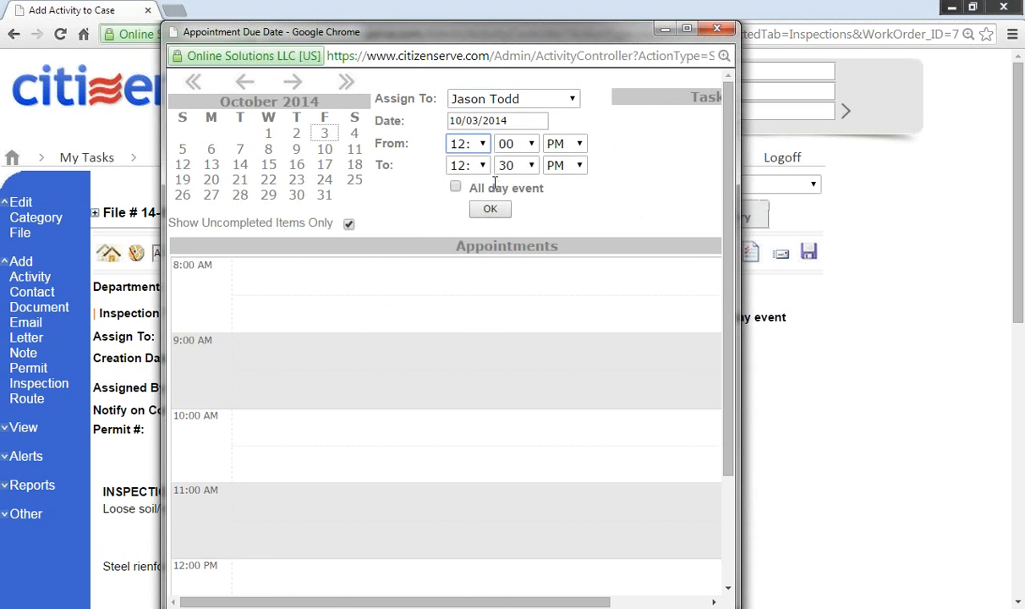
click(481, 168)
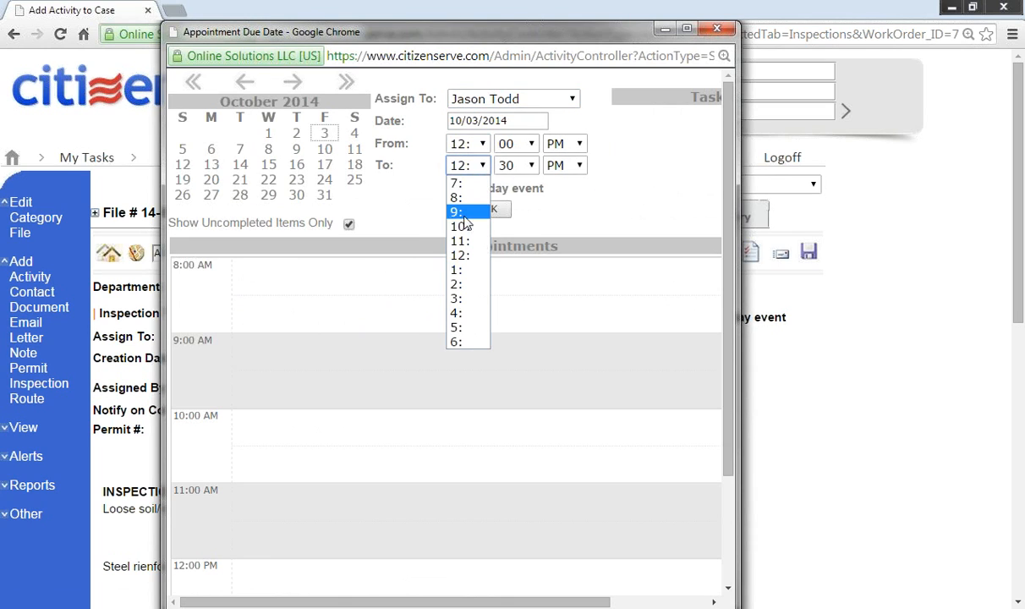
click(464, 277)
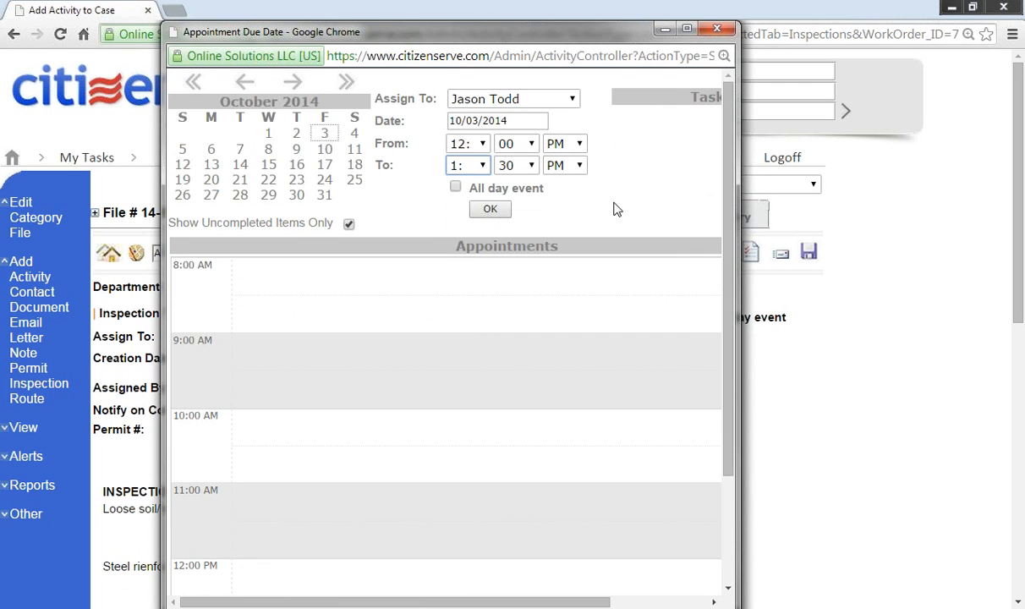
click(490, 208)
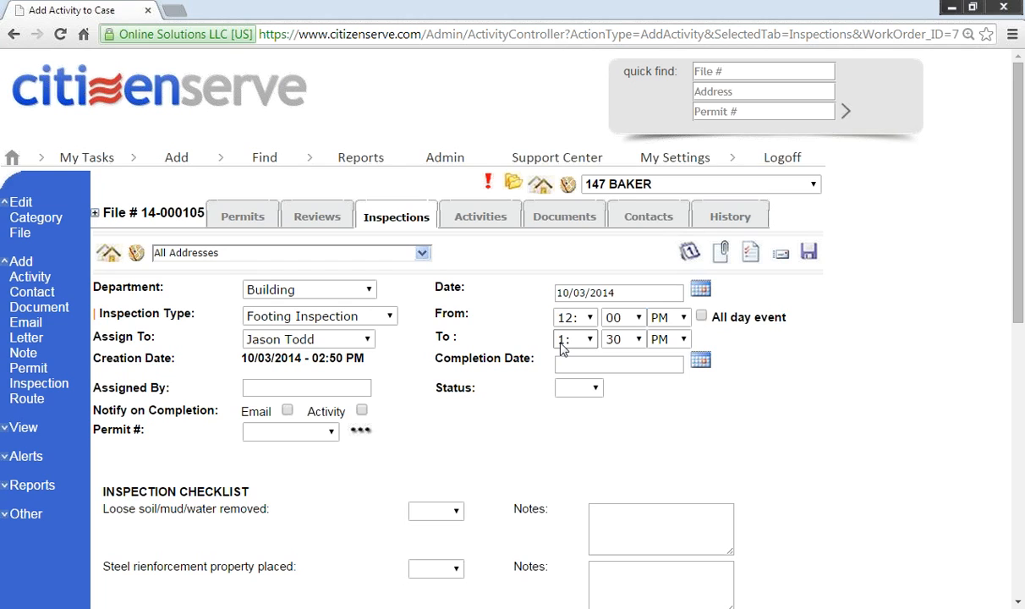
click(807, 252)
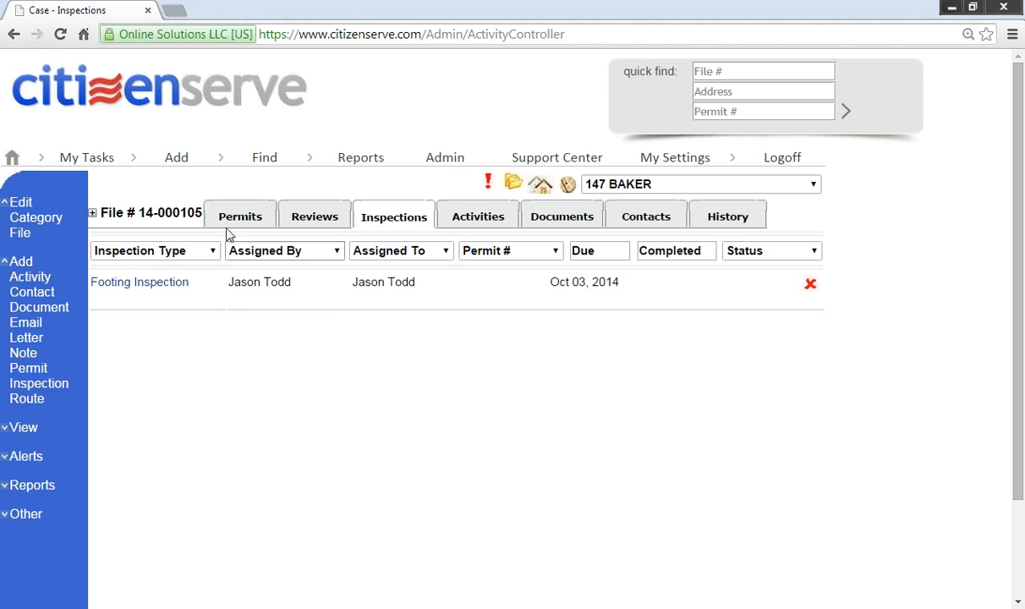
click(145, 105)
scroll(121, 457, down, 1)
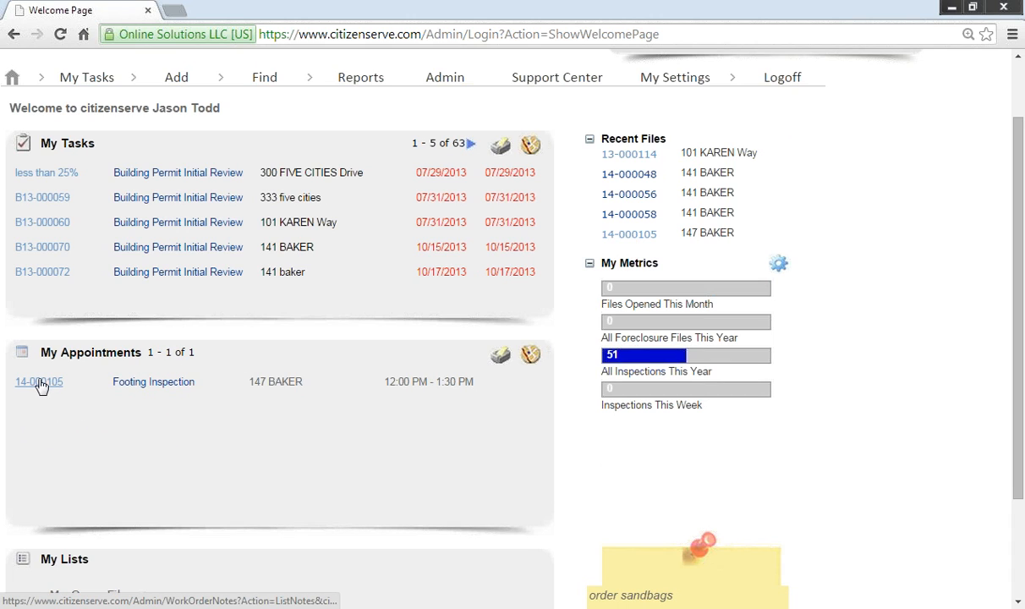
click(157, 387)
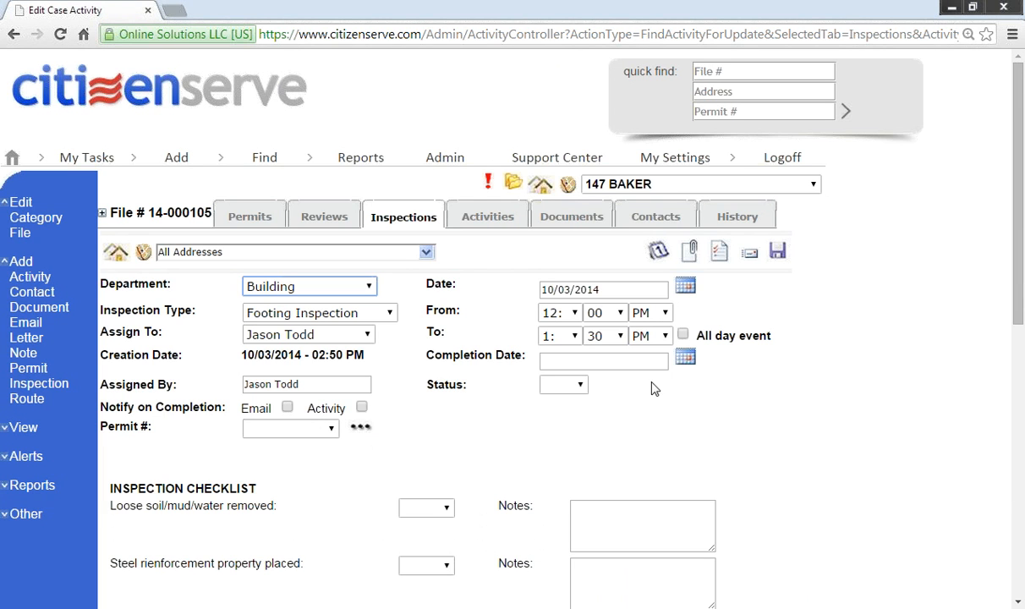
Step: Mark all eight footing checklist items, from loose soil removal to footing thickness, as Pass
scroll(630, 406, down, 1)
scroll(445, 367, down, 1)
scroll(430, 366, down, 3)
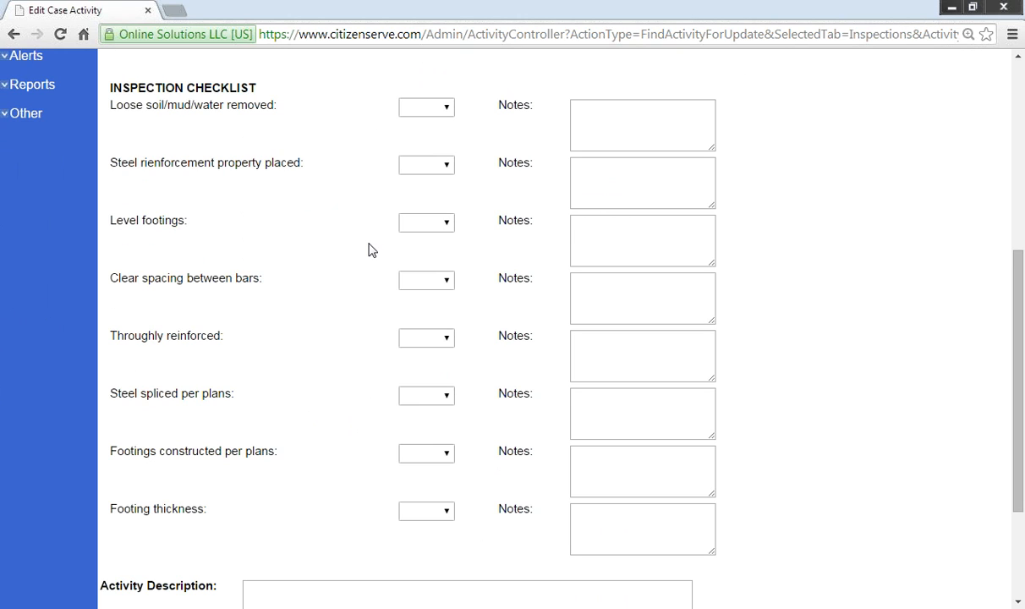
click(449, 113)
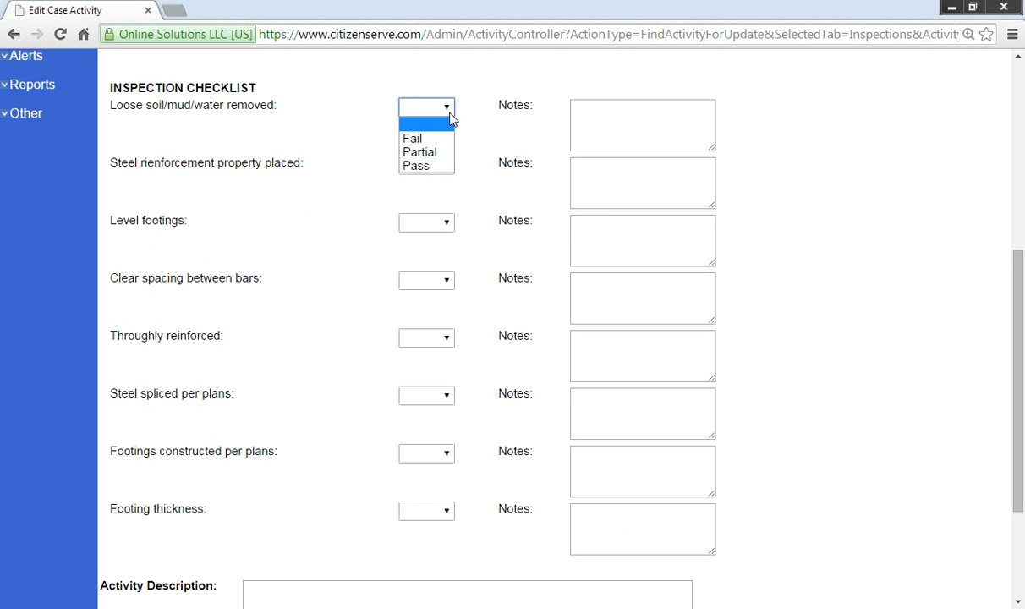
click(435, 166)
click(443, 167)
click(438, 224)
click(437, 223)
click(433, 280)
click(431, 285)
click(435, 340)
click(447, 340)
click(435, 397)
click(435, 396)
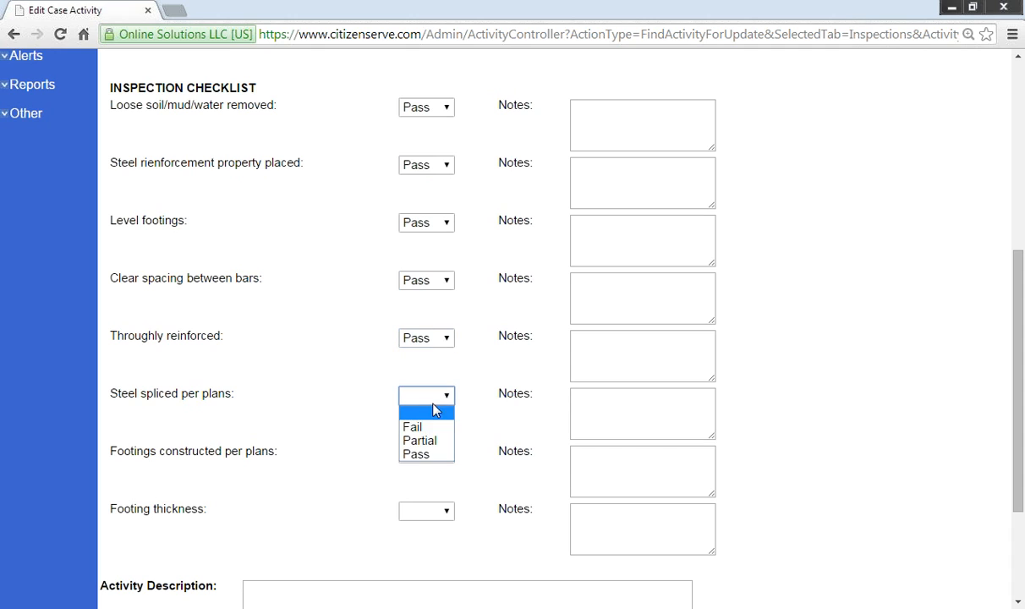
click(438, 455)
click(439, 456)
click(442, 512)
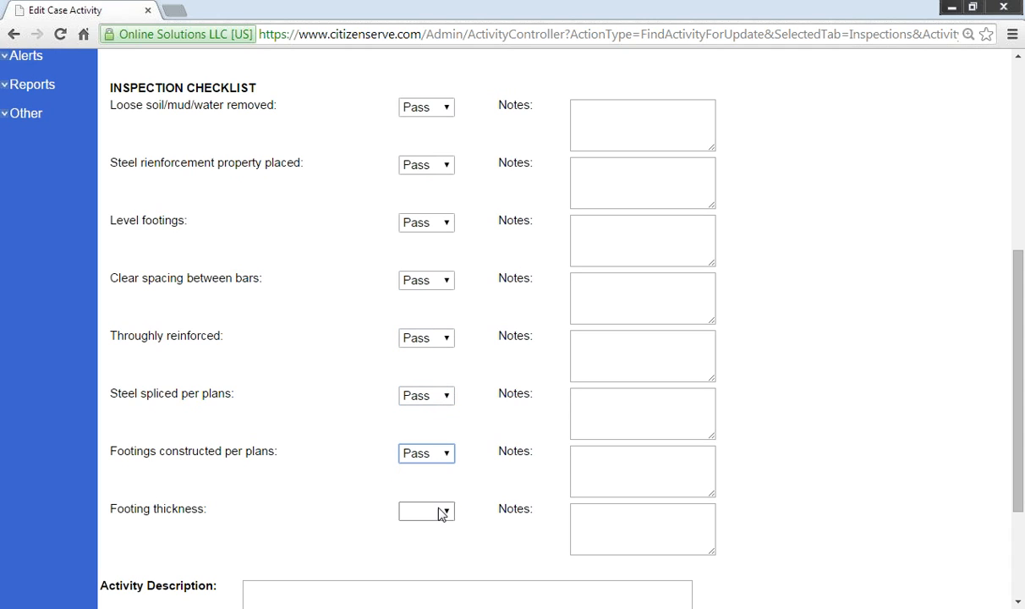
click(441, 514)
click(447, 569)
Step: Add the note 'these are comments' to the loose soil item
click(679, 111)
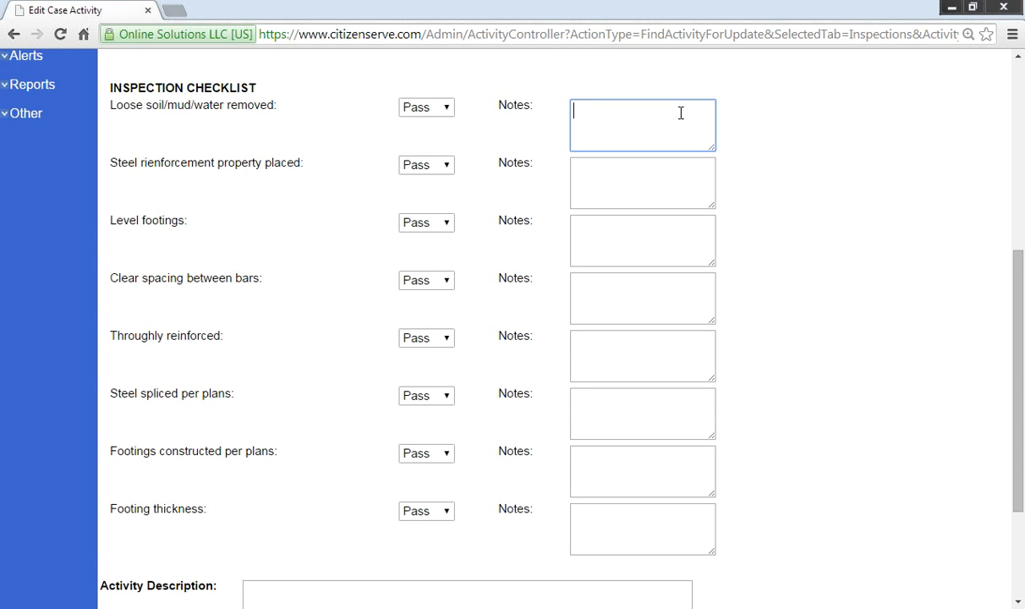
text(these)
text(are comments)
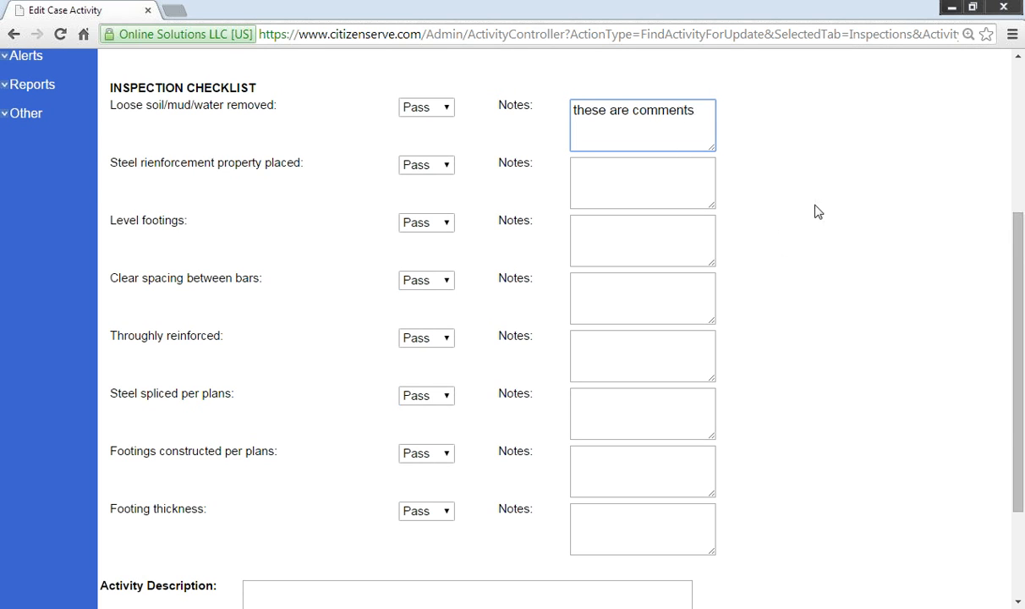
Step: Set completion date 10/03/2014 and inspection status Pass, then start an email for the file
scroll(804, 188, up, 4)
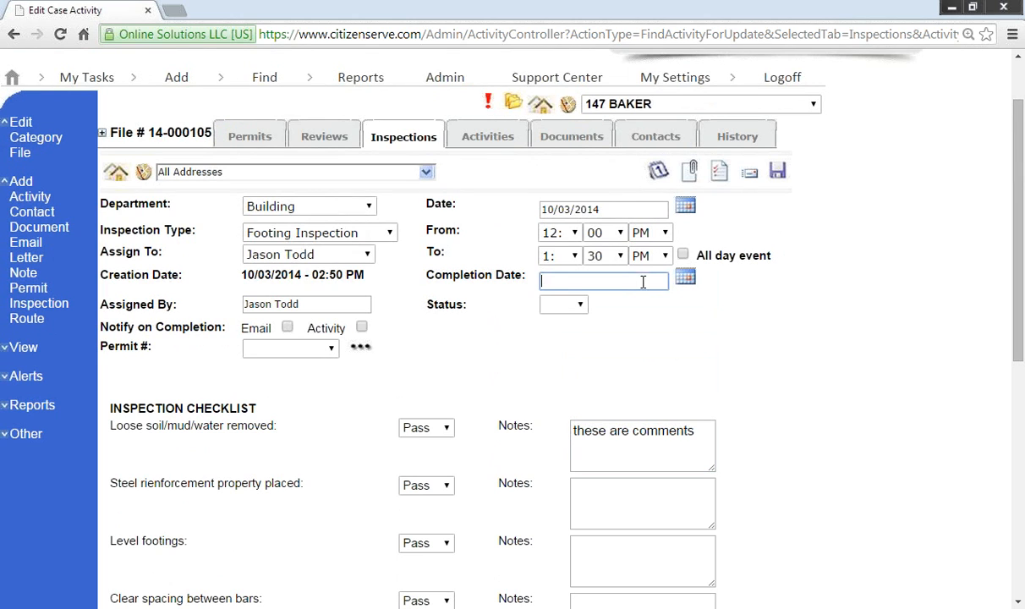
click(684, 279)
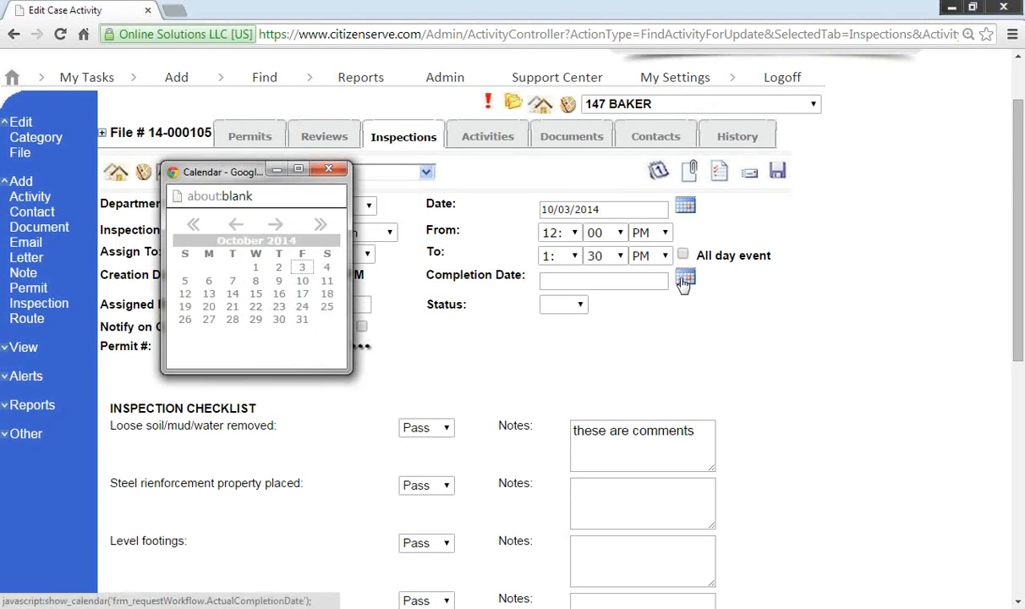
click(302, 268)
click(563, 304)
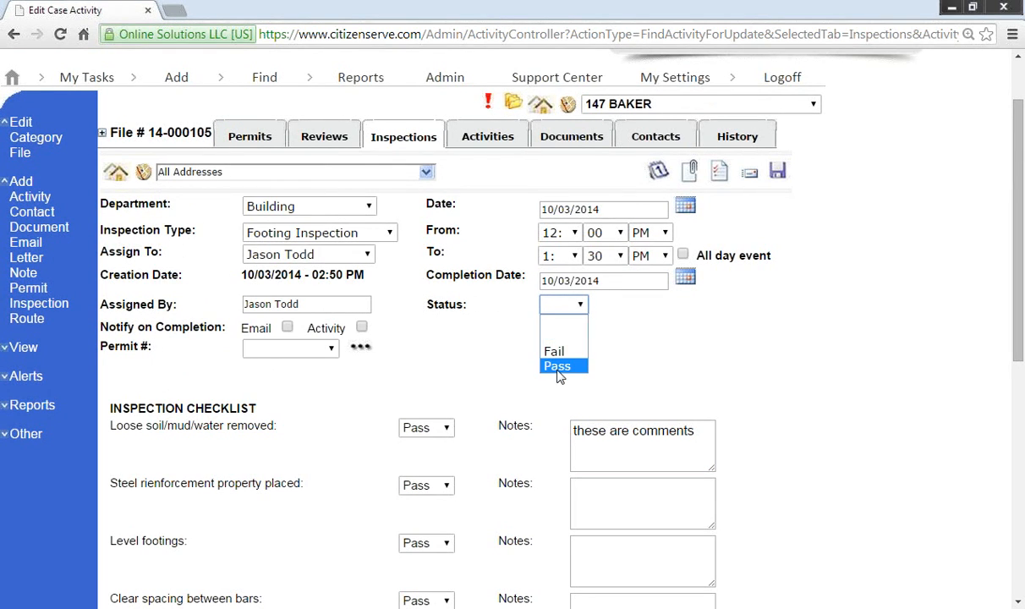
click(557, 366)
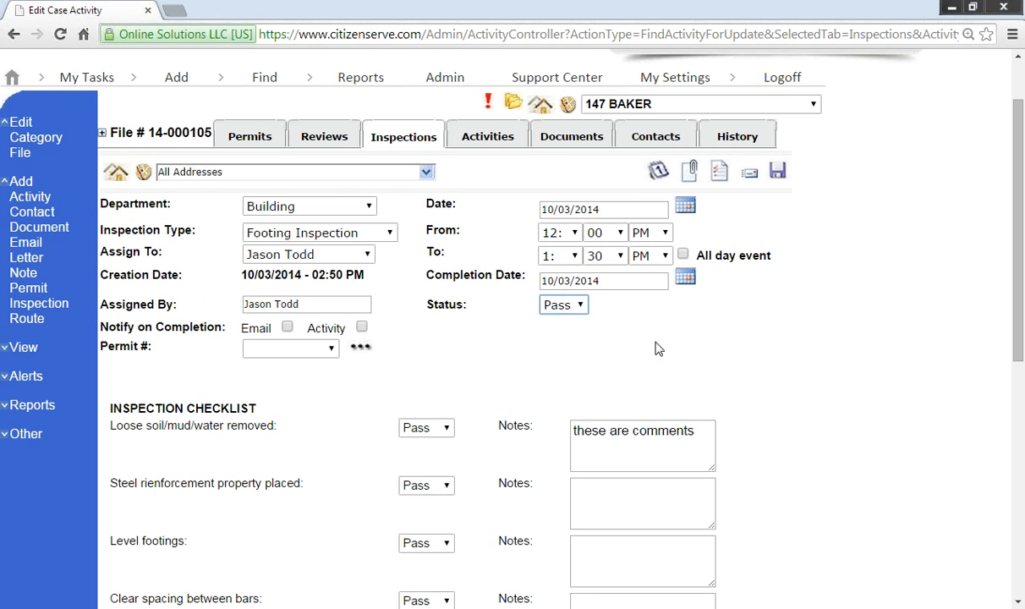
click(749, 173)
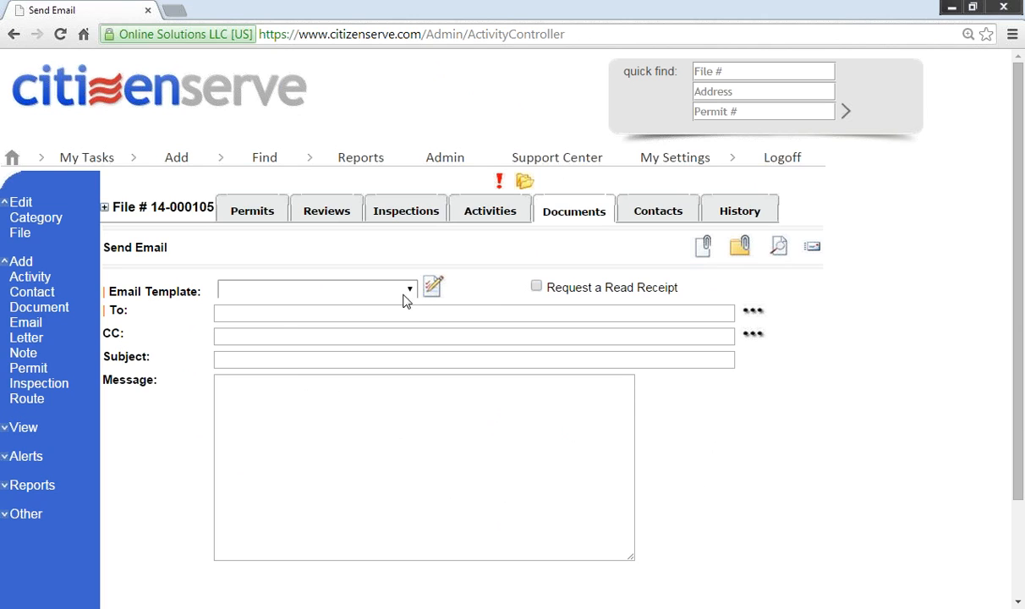
Step: Email the Inspection Report template to the file's general contractor
click(408, 289)
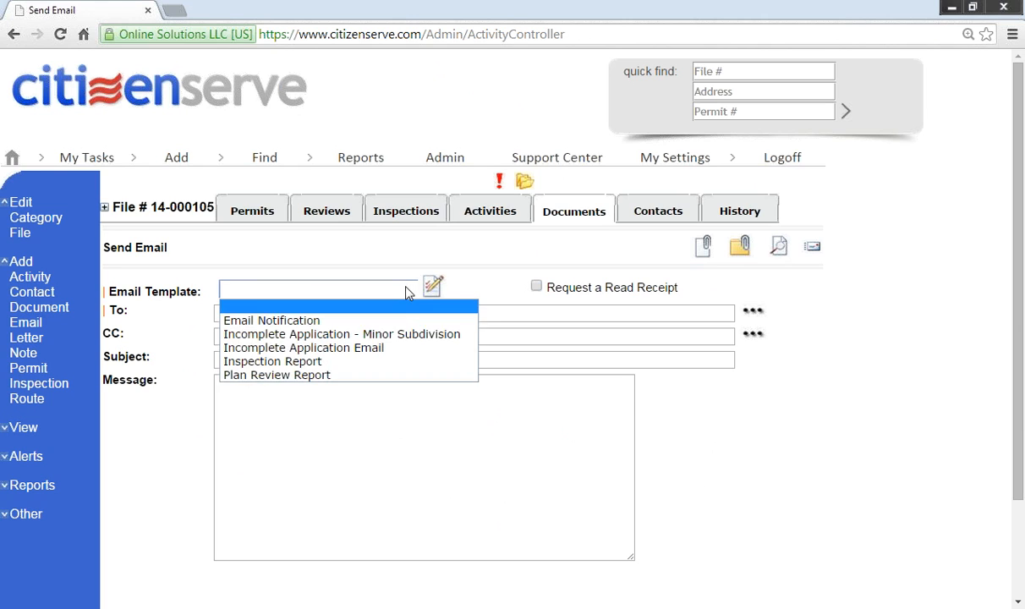
click(355, 362)
click(752, 311)
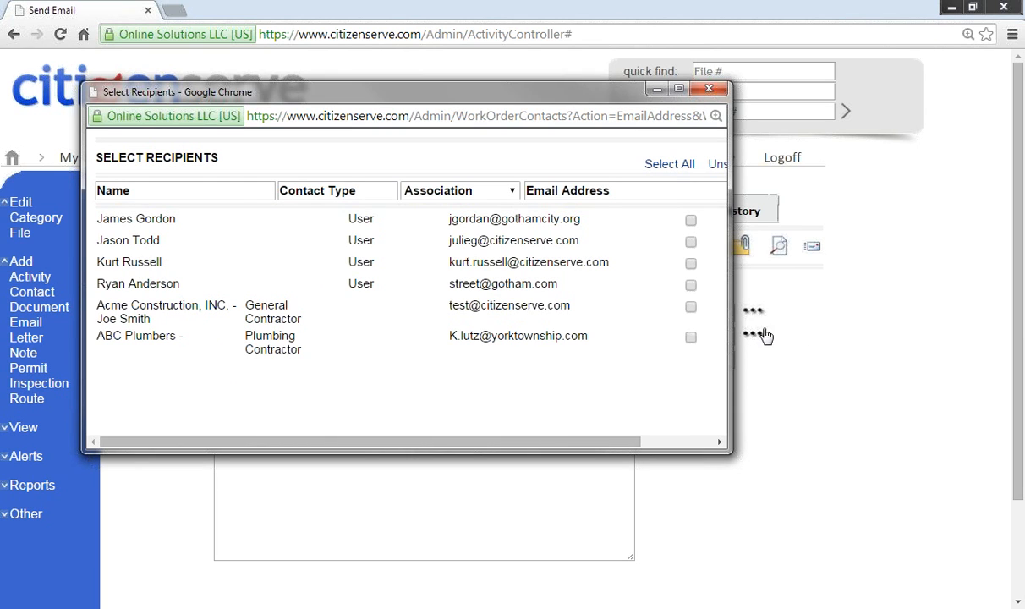
click(691, 307)
drag(731, 317, 833, 320)
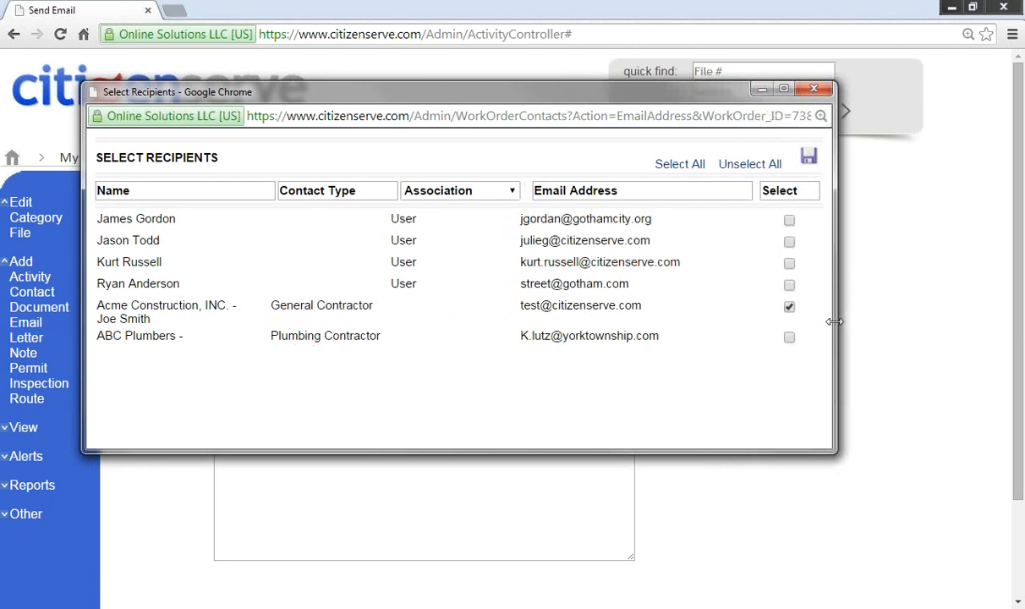
click(807, 156)
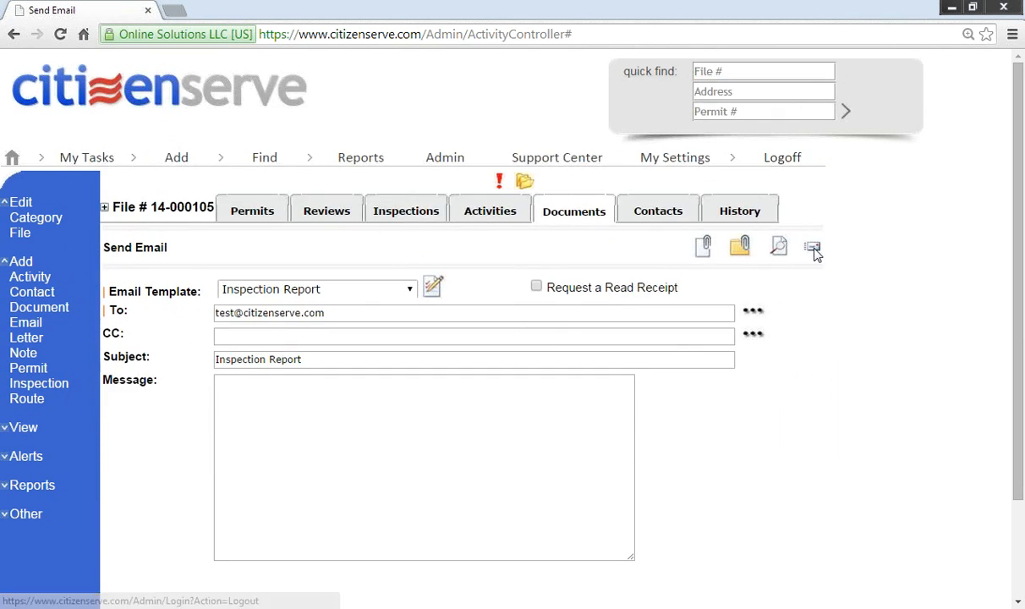
click(812, 249)
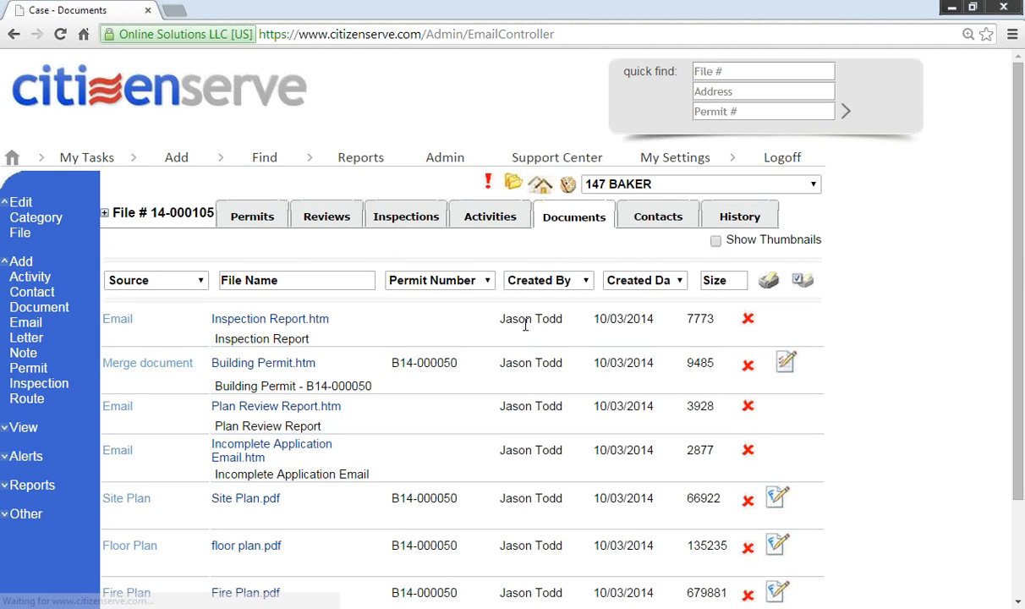
click(270, 327)
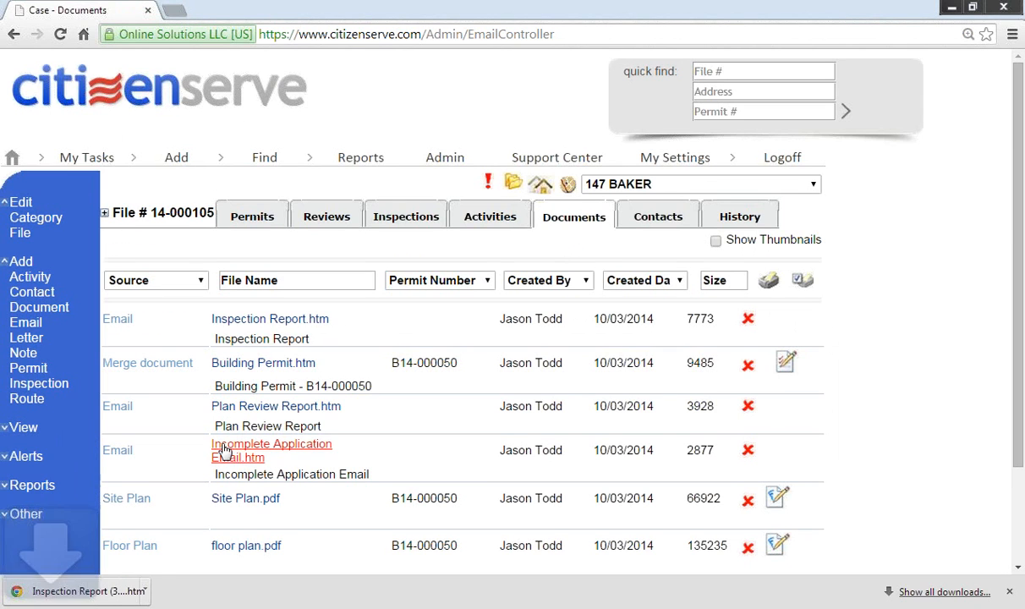
click(91, 590)
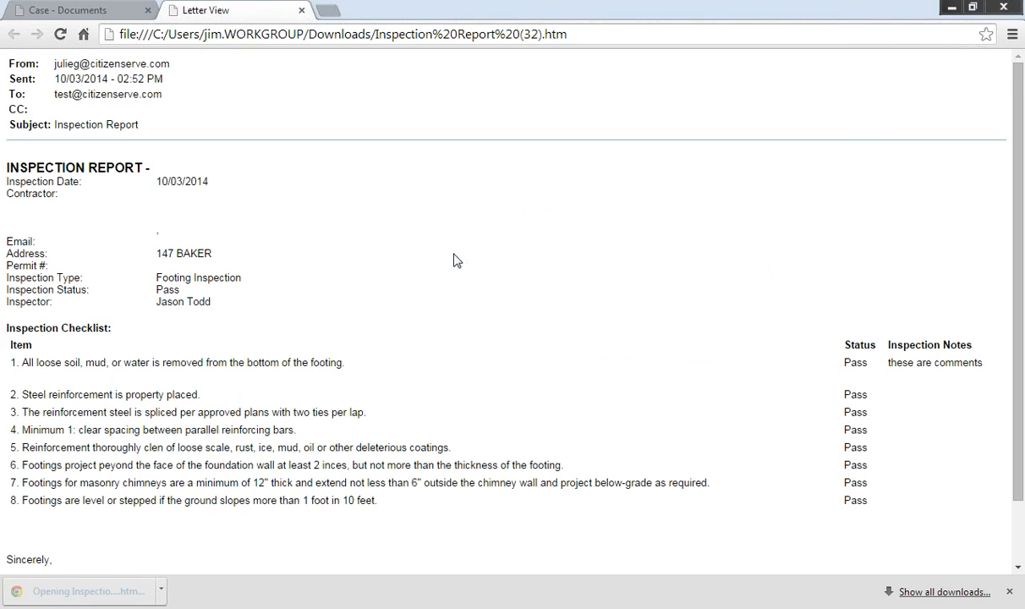
key(ctrl+plus)
key(ctrl+plus)
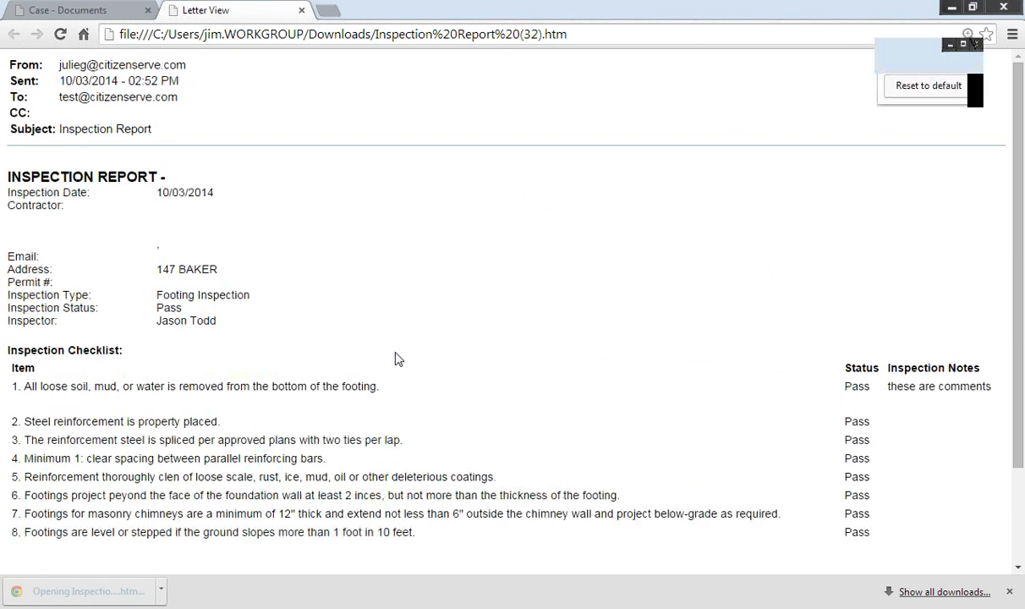
scroll(399, 359, down, 2)
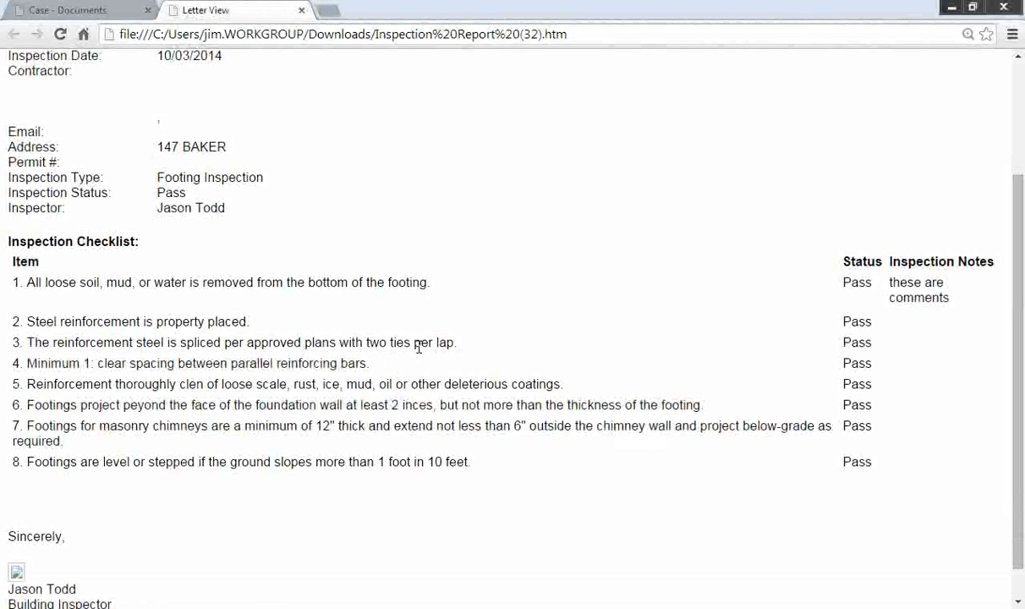
click(301, 10)
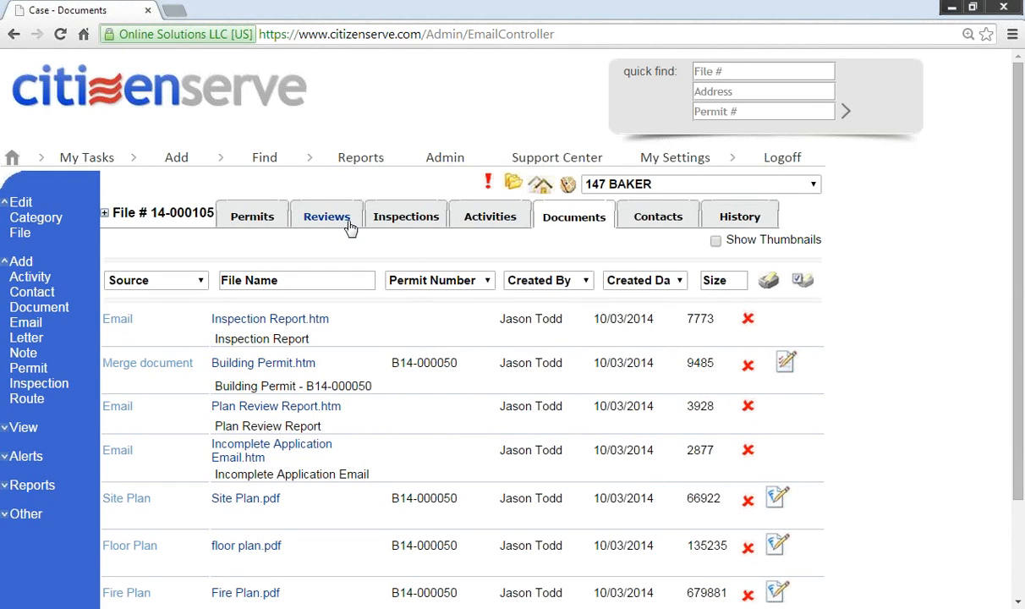
Step: Open the Footing Inspection from the Inspections list and look over its completed date, Pass status and checklist
click(400, 219)
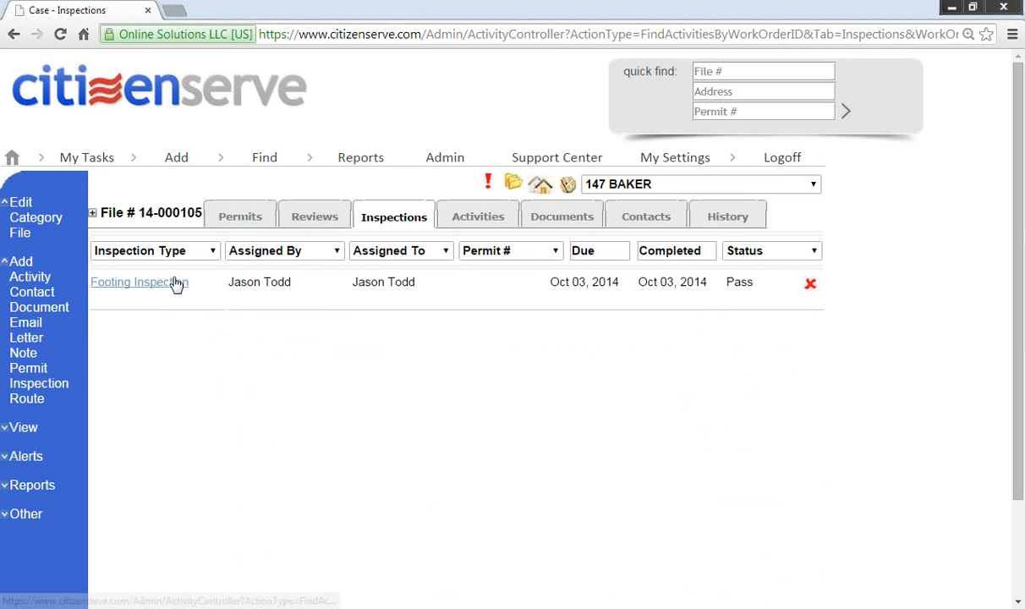
click(174, 283)
scroll(220, 334, down, 3)
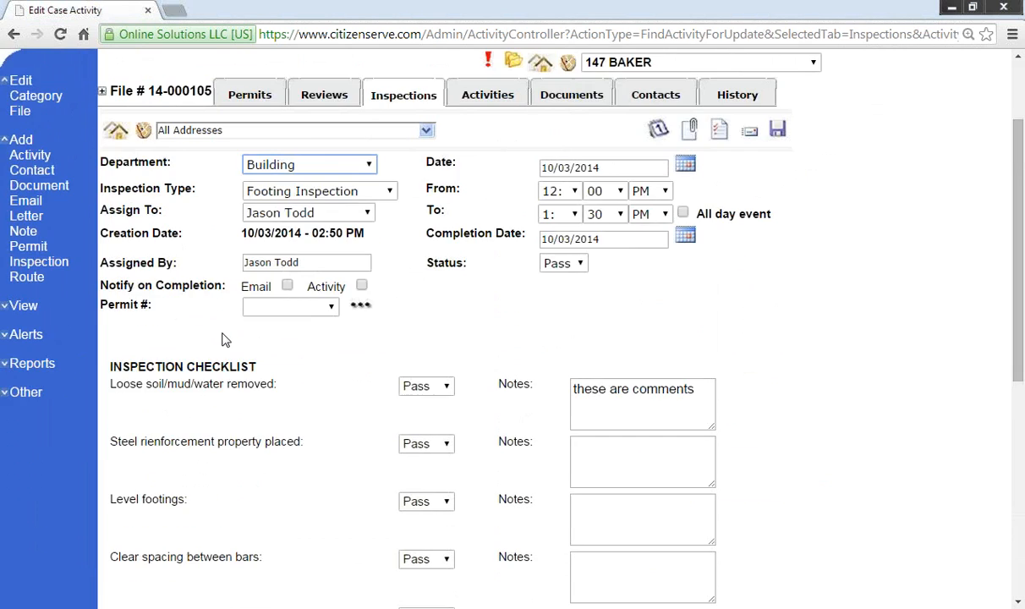
drag(102, 279, 224, 288)
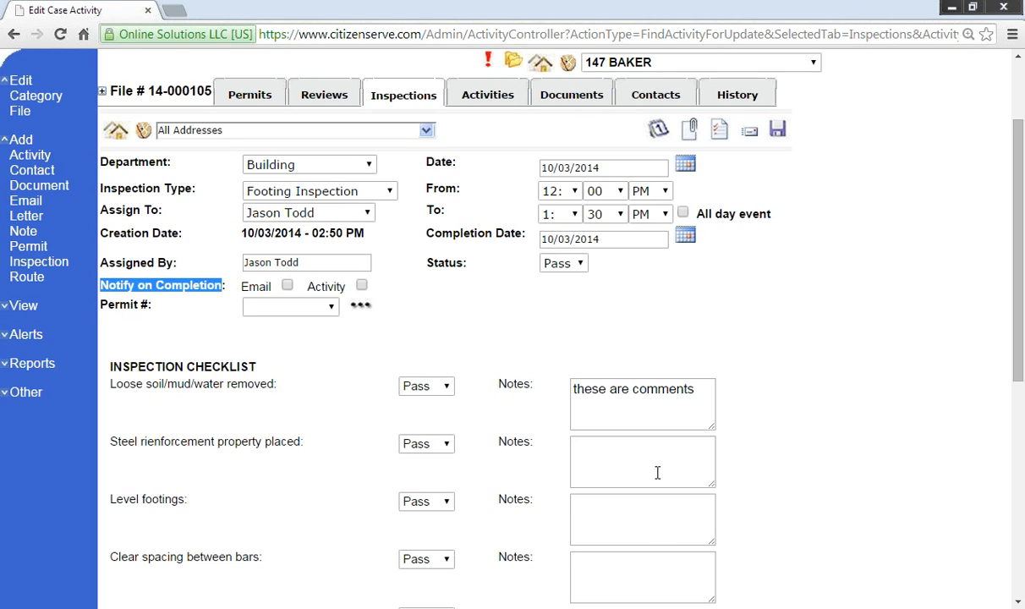
scroll(487, 309, up, 3)
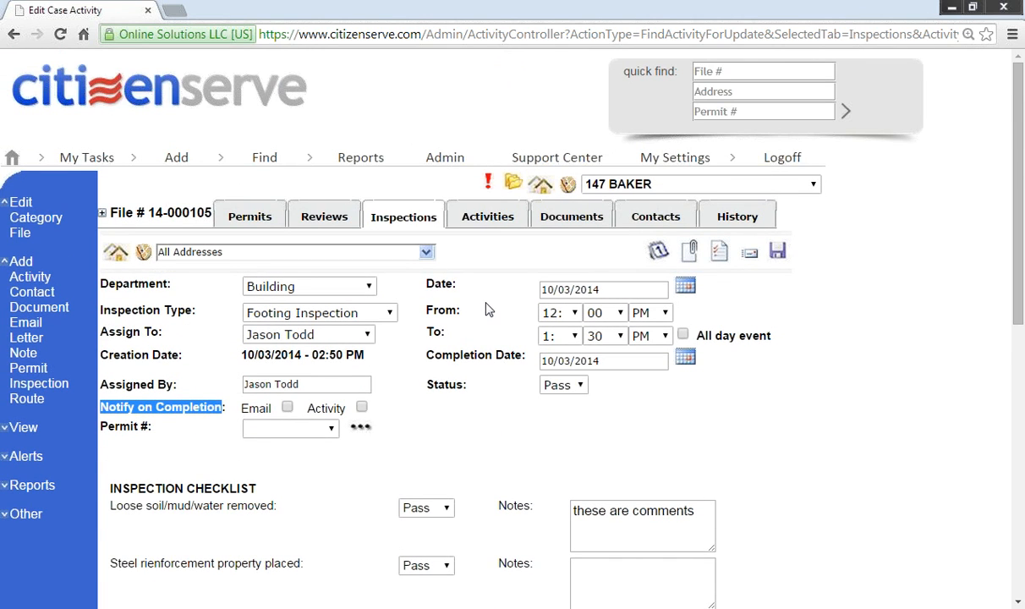
Step: Print the Certificate of Occupancy for permit B14-000050 from the permits list
click(230, 209)
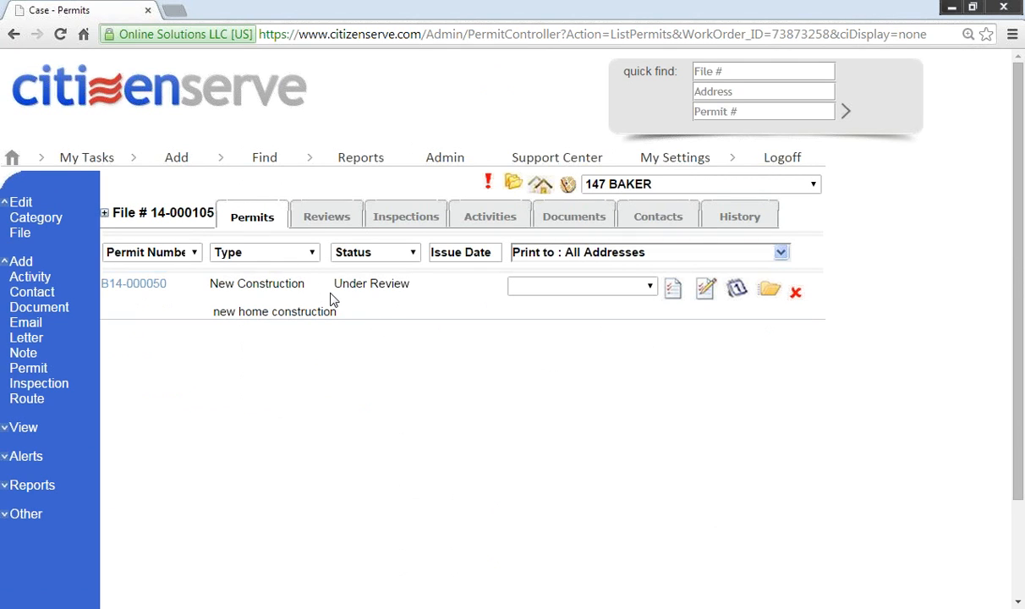
click(566, 287)
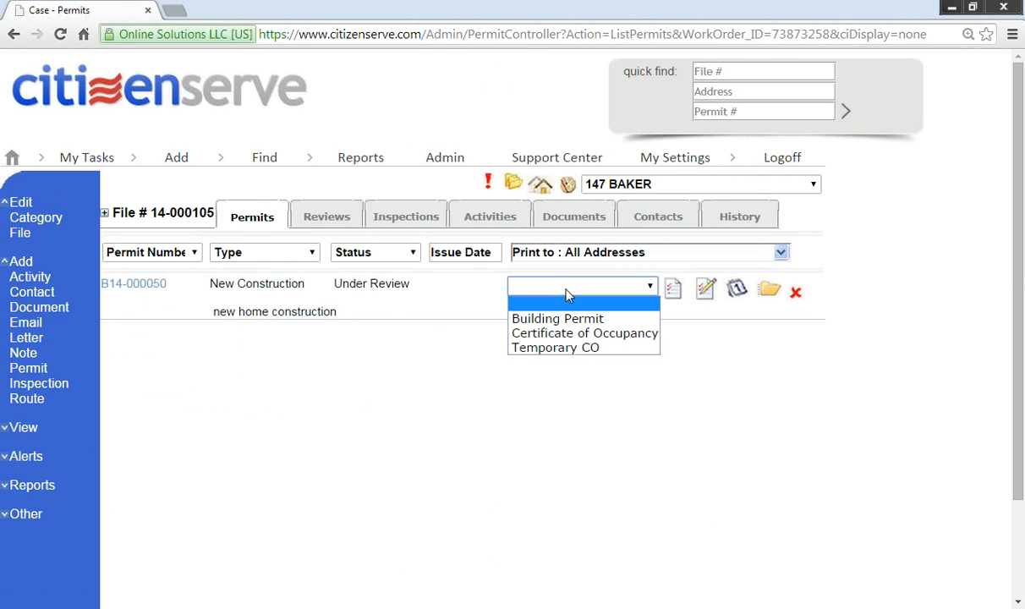
click(561, 338)
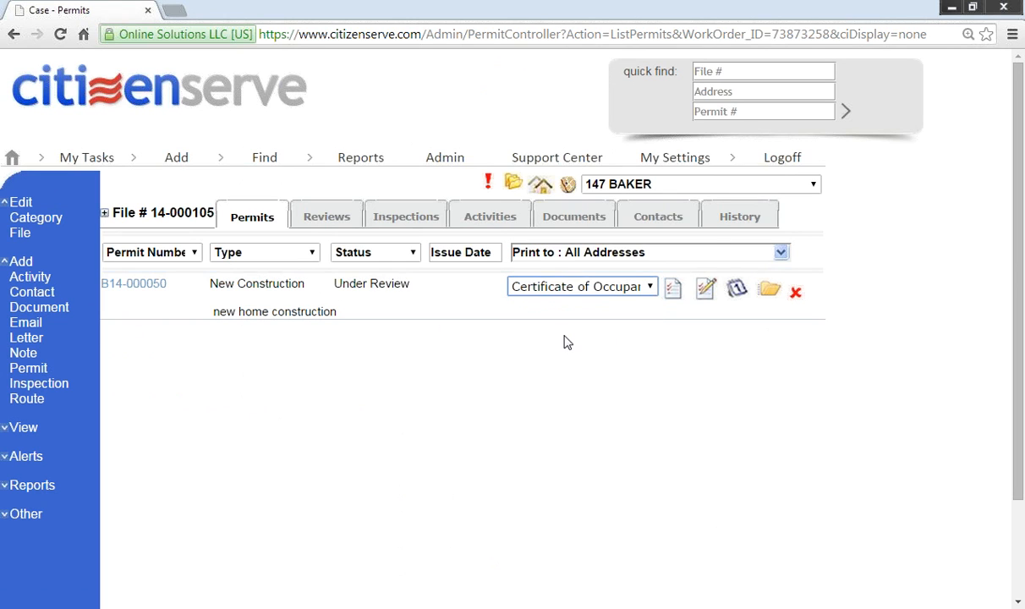
click(672, 289)
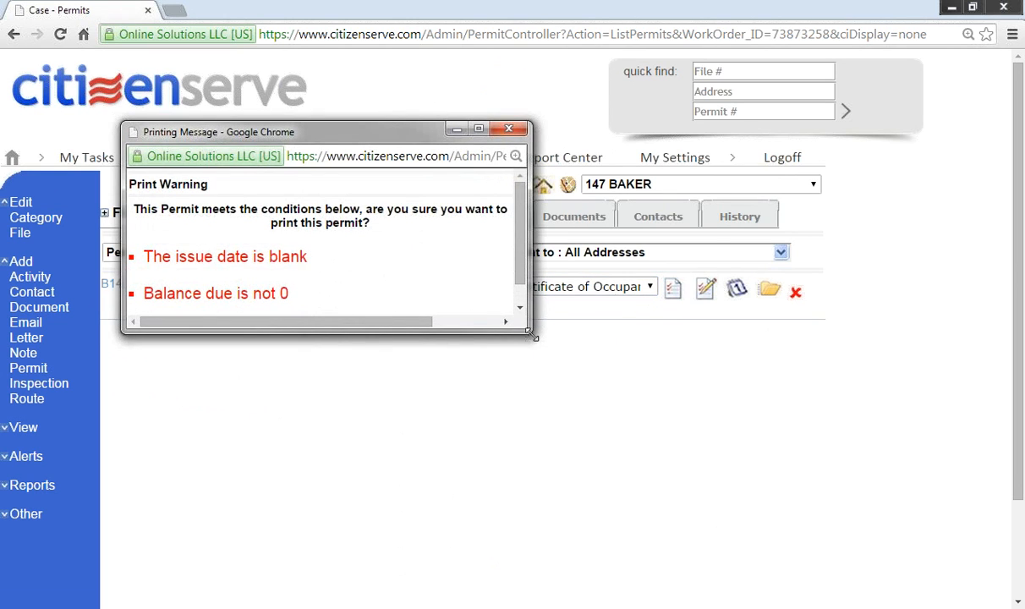
Step: Accept the print warnings, review the certificate preview, and save a copy to the case documents
drag(533, 338, 683, 495)
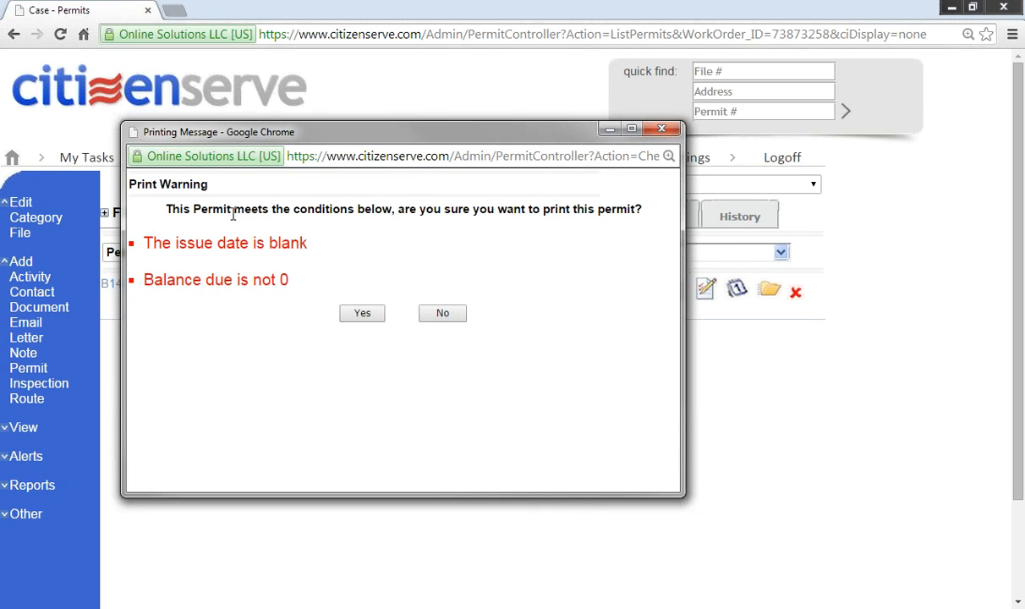
click(376, 313)
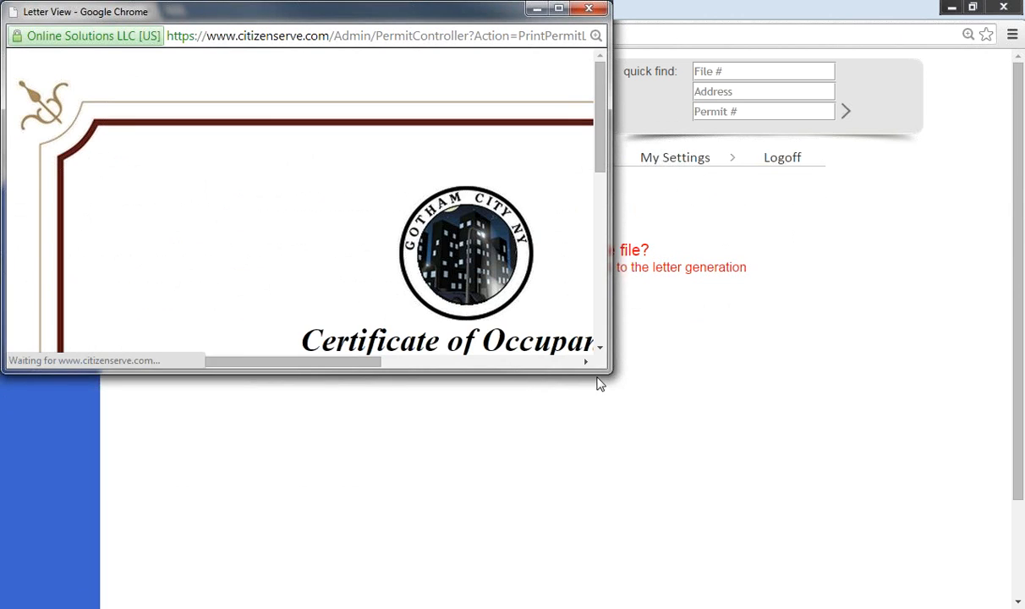
drag(608, 371, 960, 588)
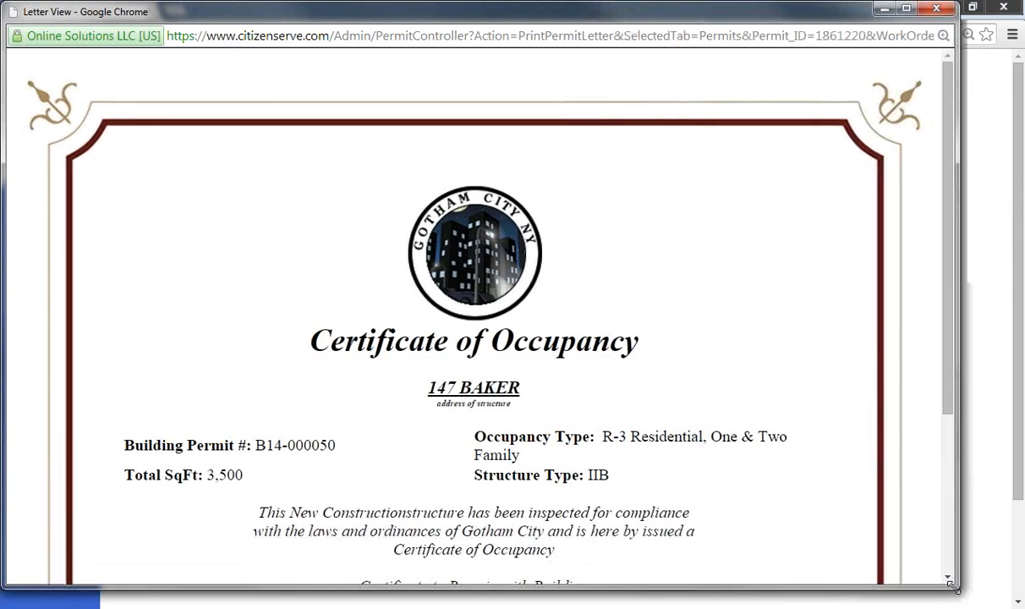
drag(952, 363, 949, 452)
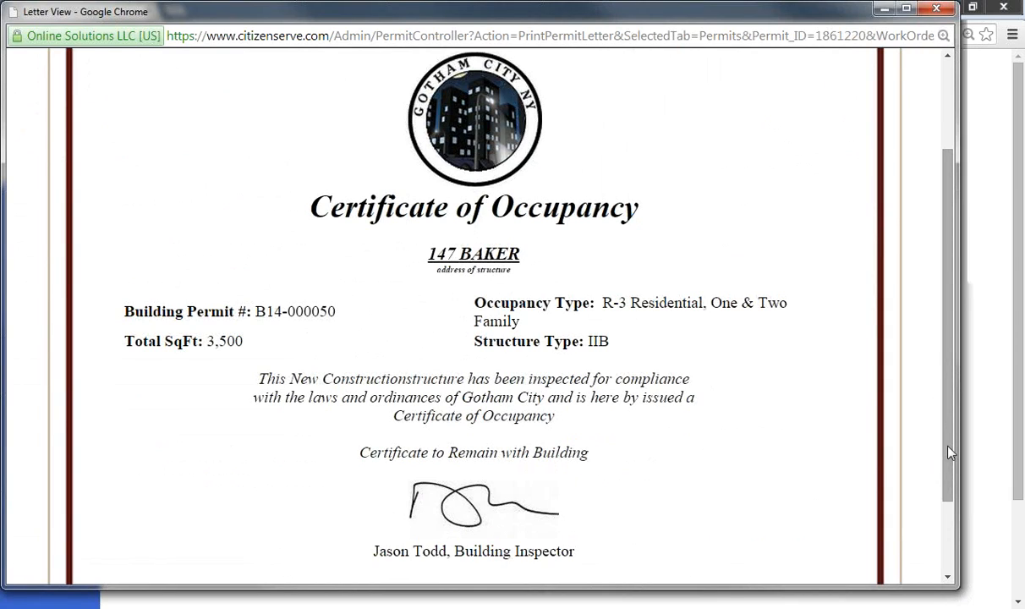
click(936, 10)
click(402, 326)
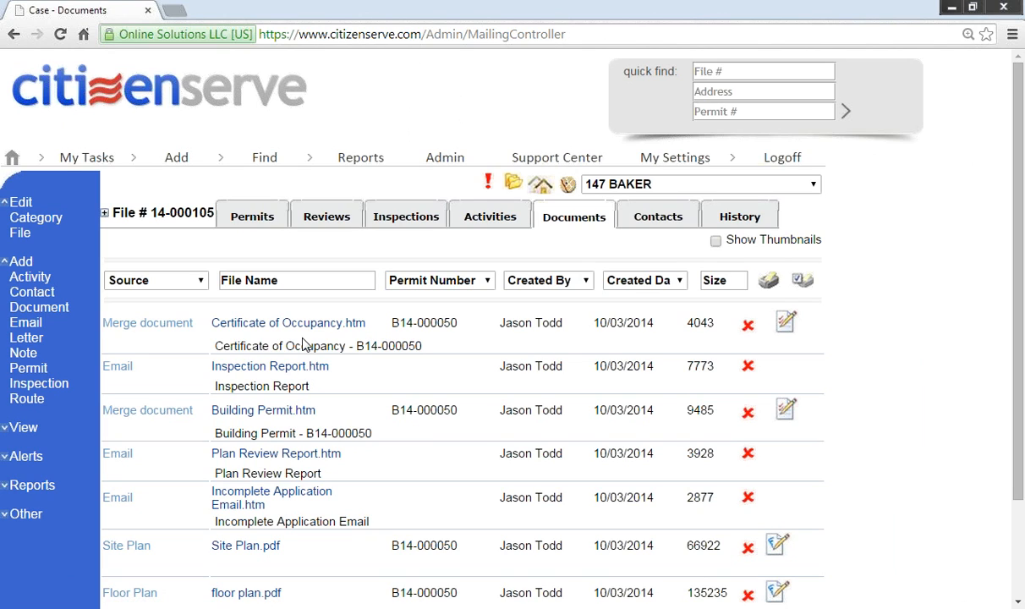
Step: Log off and try signing back in with the username and password
click(785, 160)
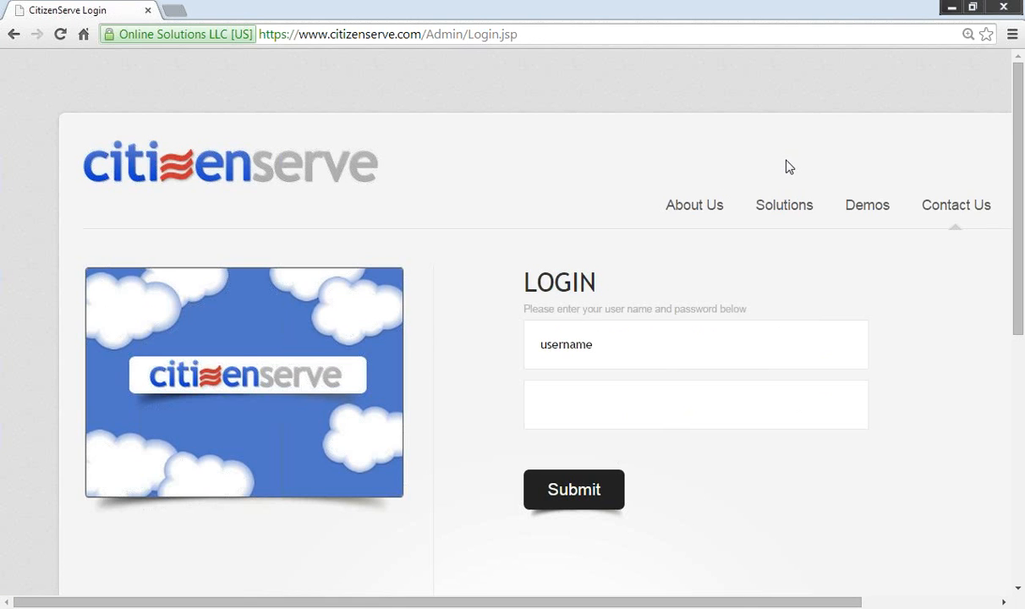
click(607, 336)
key(Tab)
text(•••••••)
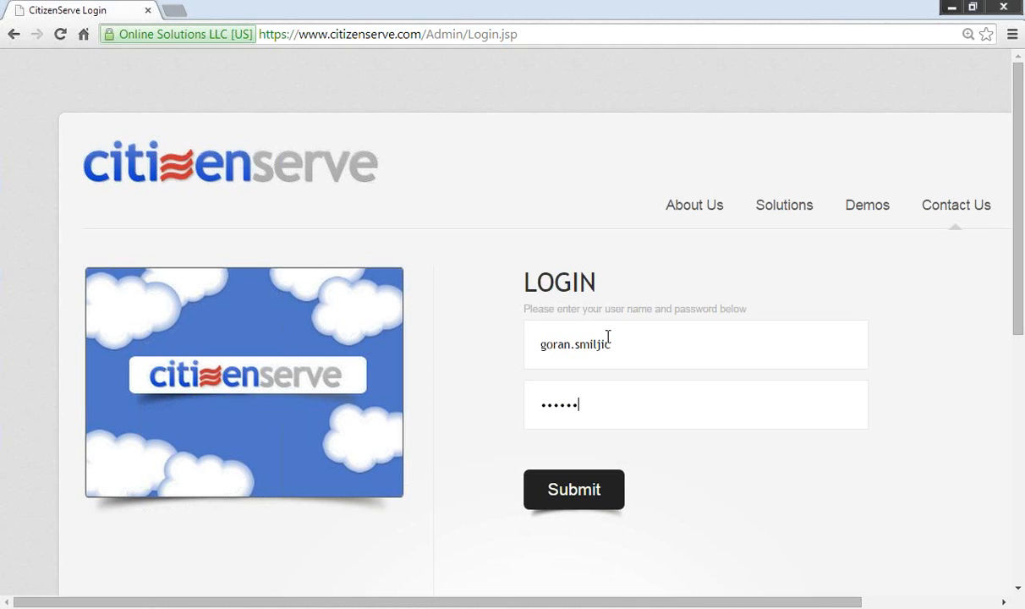
key(Return)
Step: Load the test site login page at test.citizenserve.com/Admin/Login.jsp
click(607, 337)
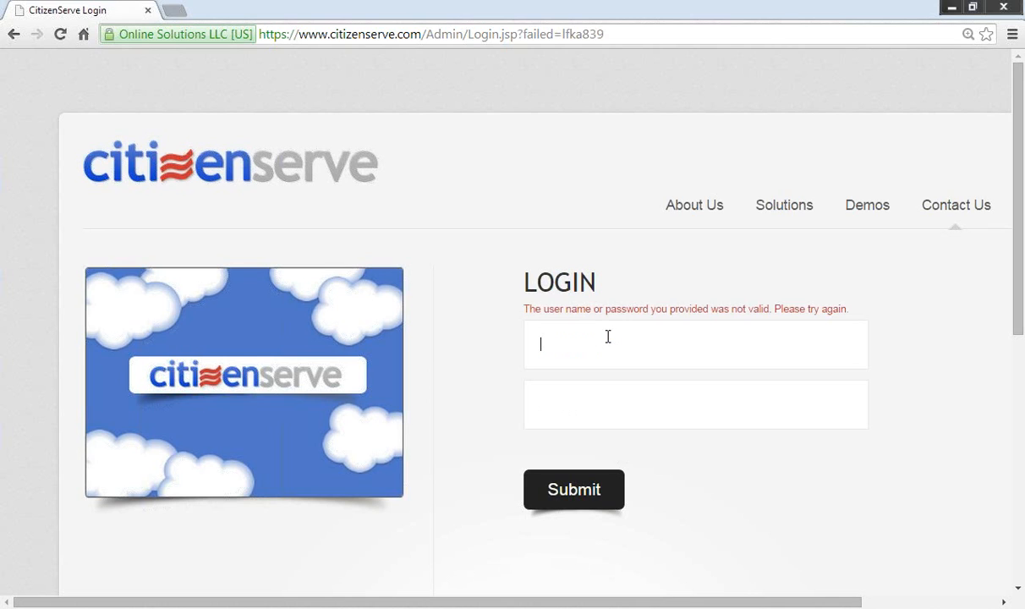
click(628, 32)
text(test)
key(Right)
key(Return)
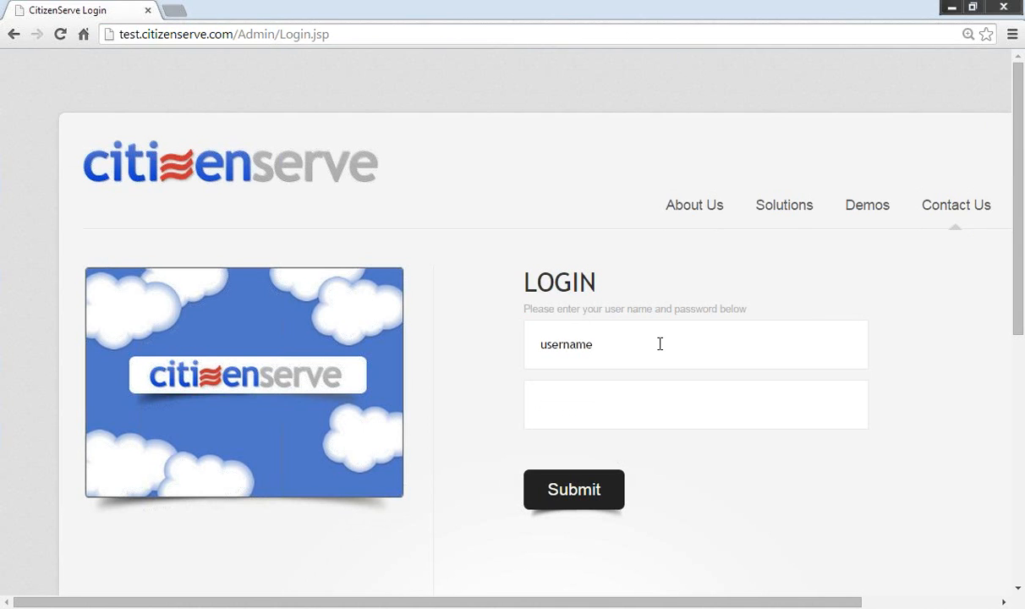
Step: Sign in to the test site with the username and password
click(660, 344)
key(Tab)
text(•••••••)
key(Return)
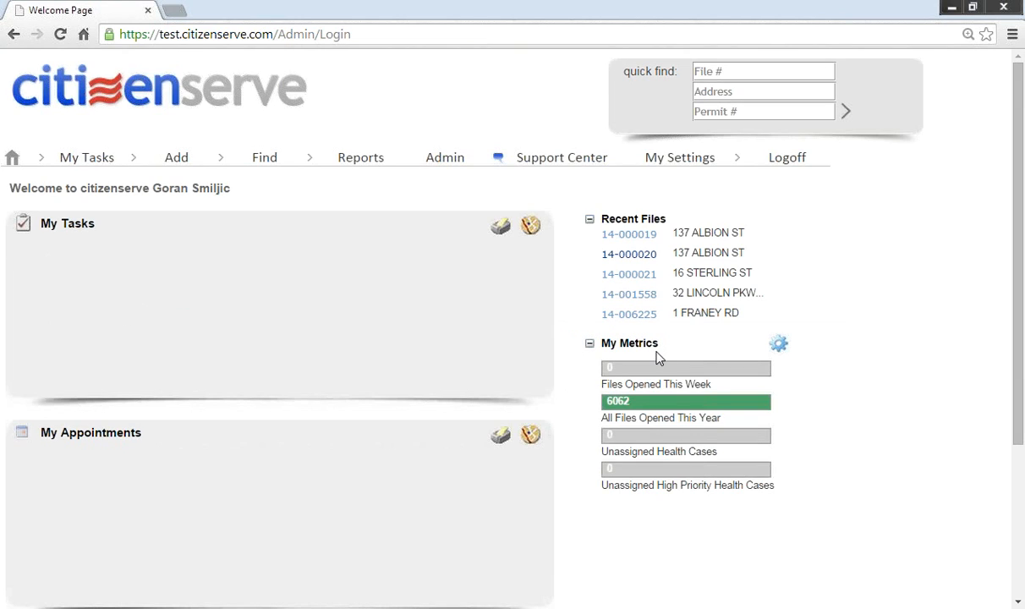
click(637, 297)
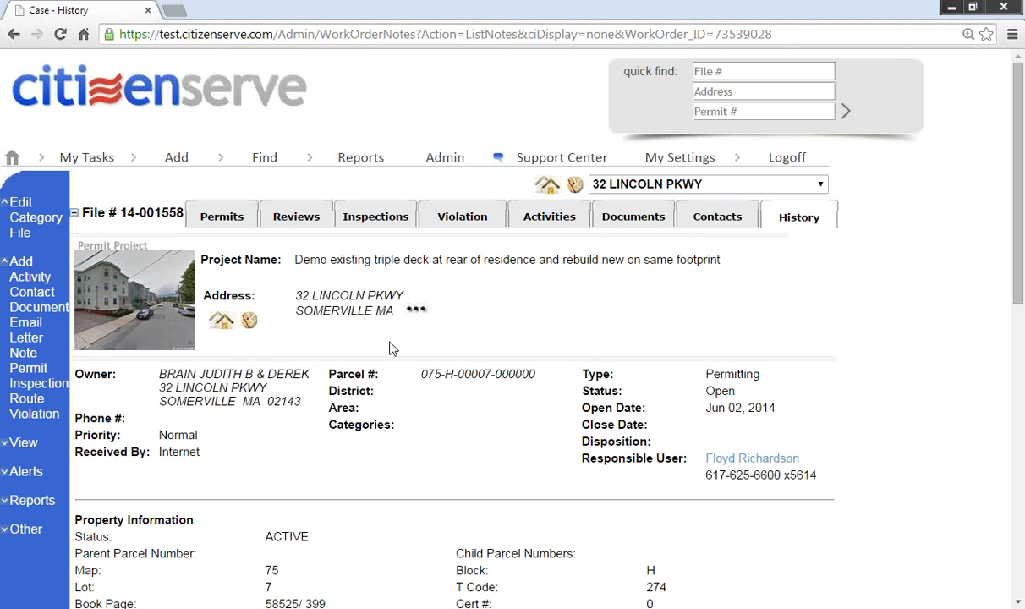
scroll(414, 342, down, 1)
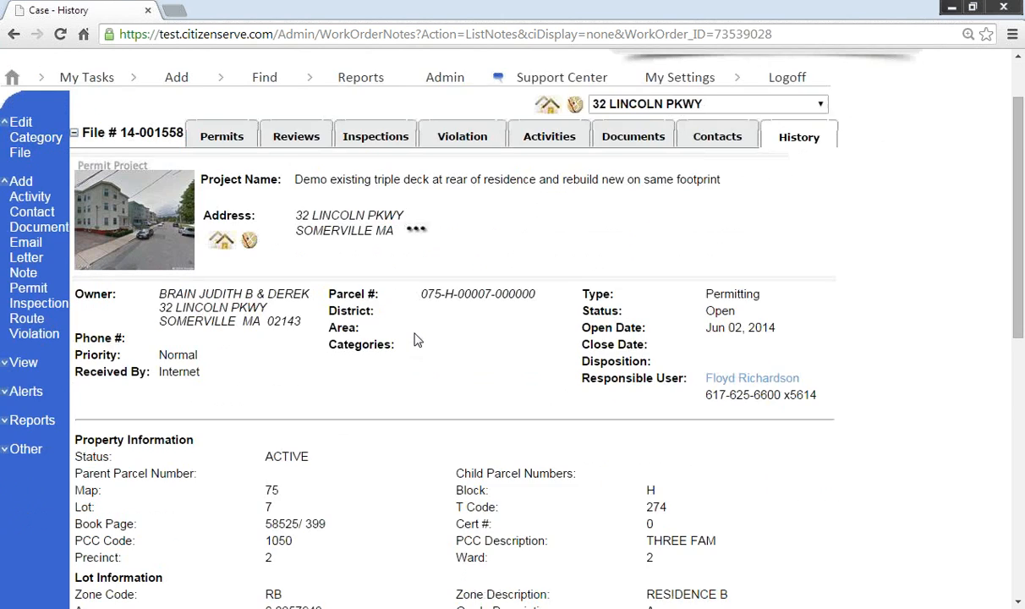
scroll(414, 340, down, 3)
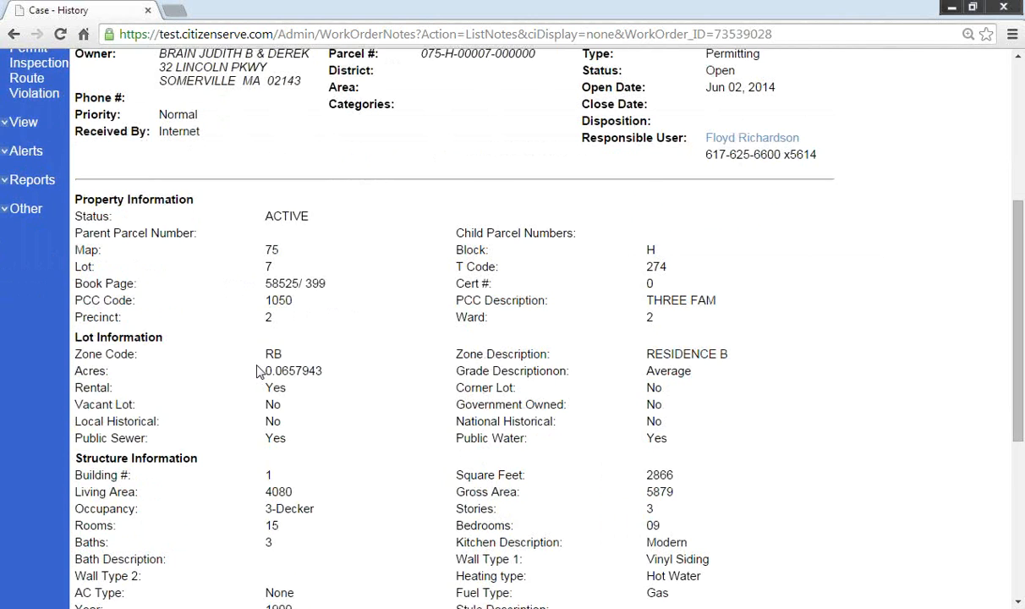
scroll(253, 368, down, 1)
drag(75, 117, 684, 600)
scroll(579, 463, down, 2)
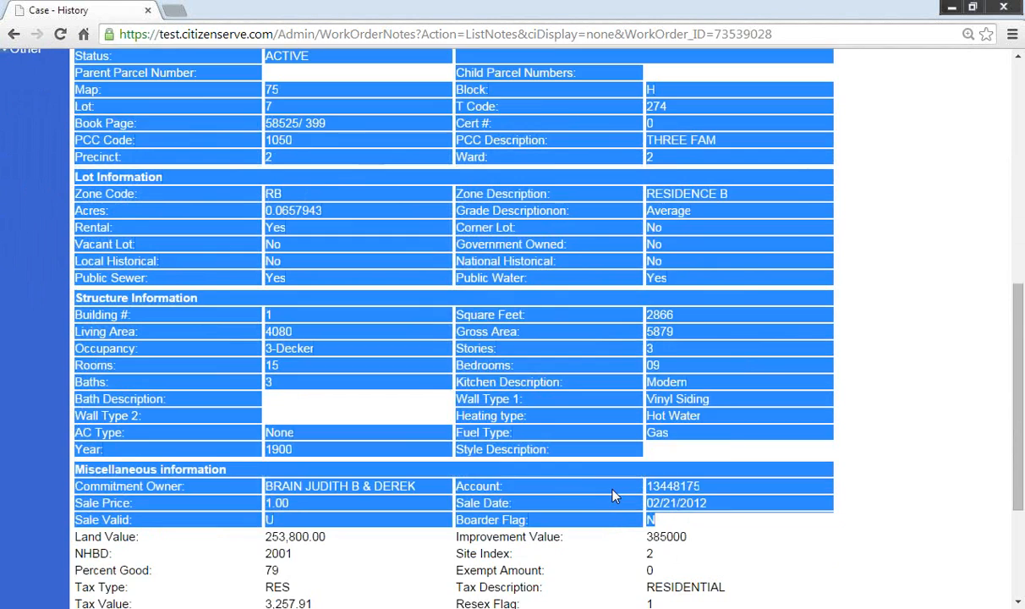
click(592, 495)
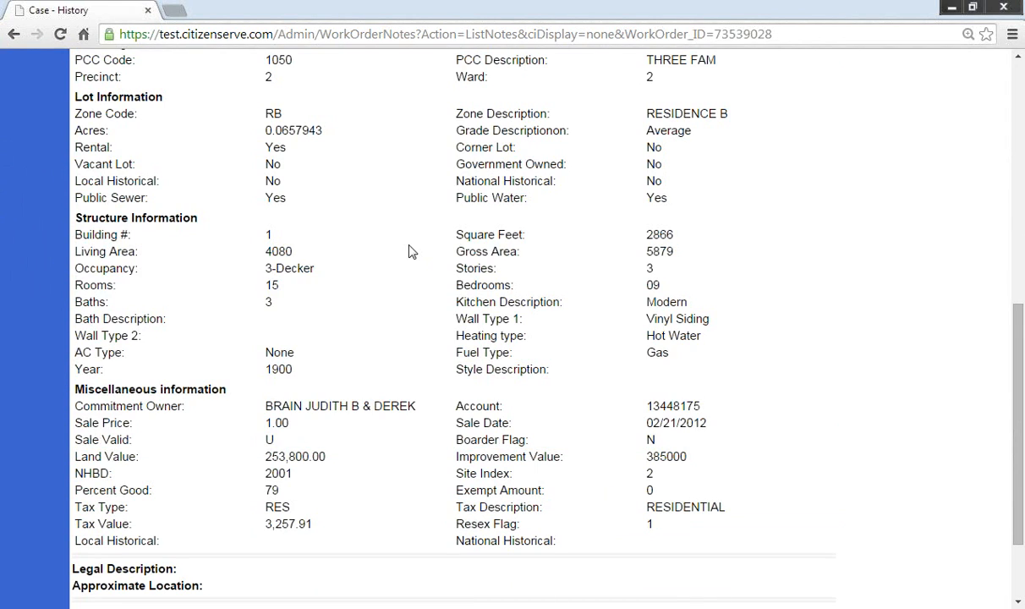
scroll(403, 255, up, 2)
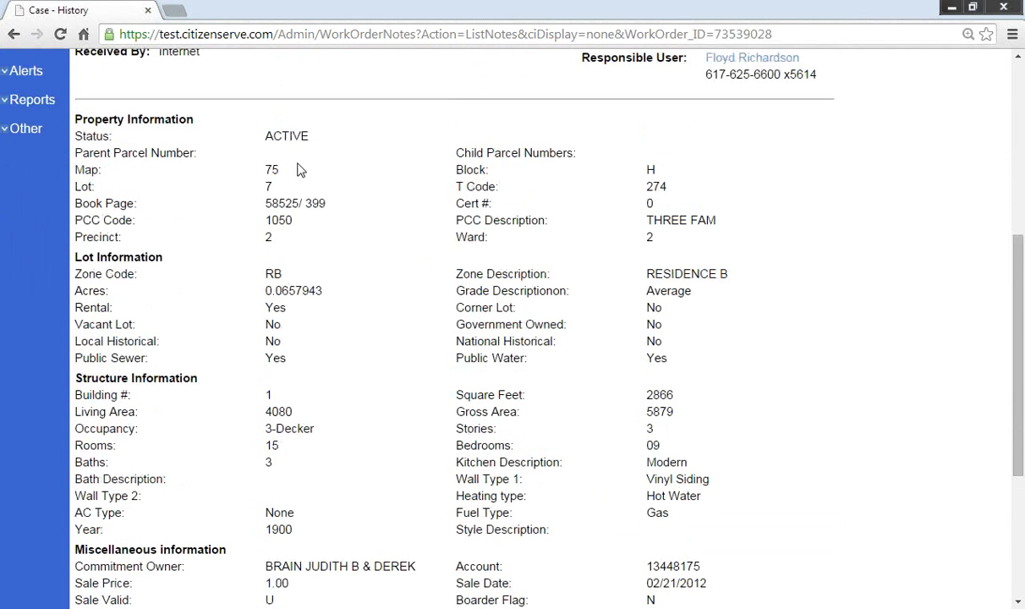
scroll(394, 459, down, 2)
scroll(392, 329, down, 2)
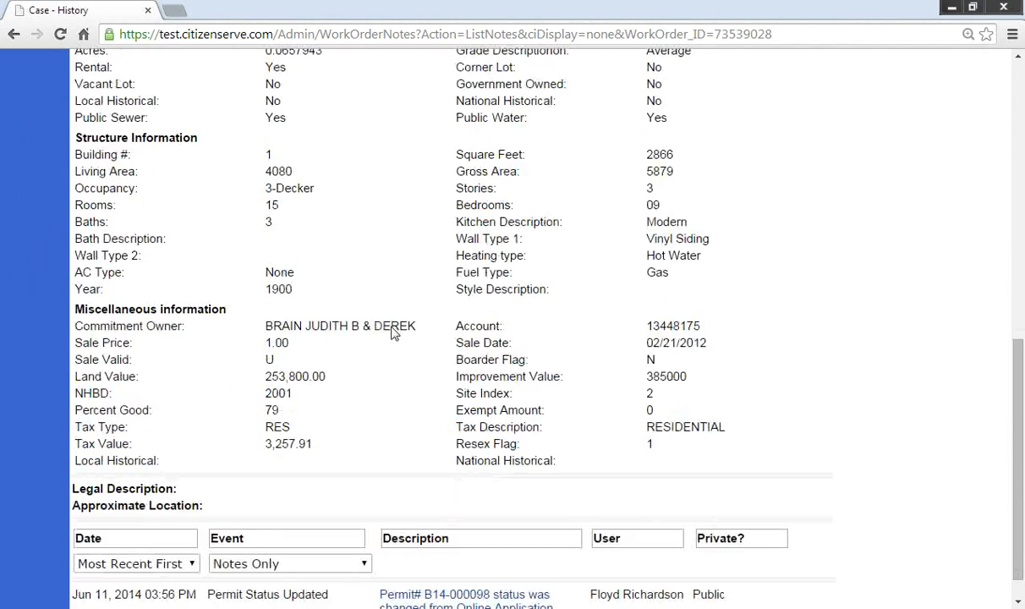
scroll(392, 333, up, 10)
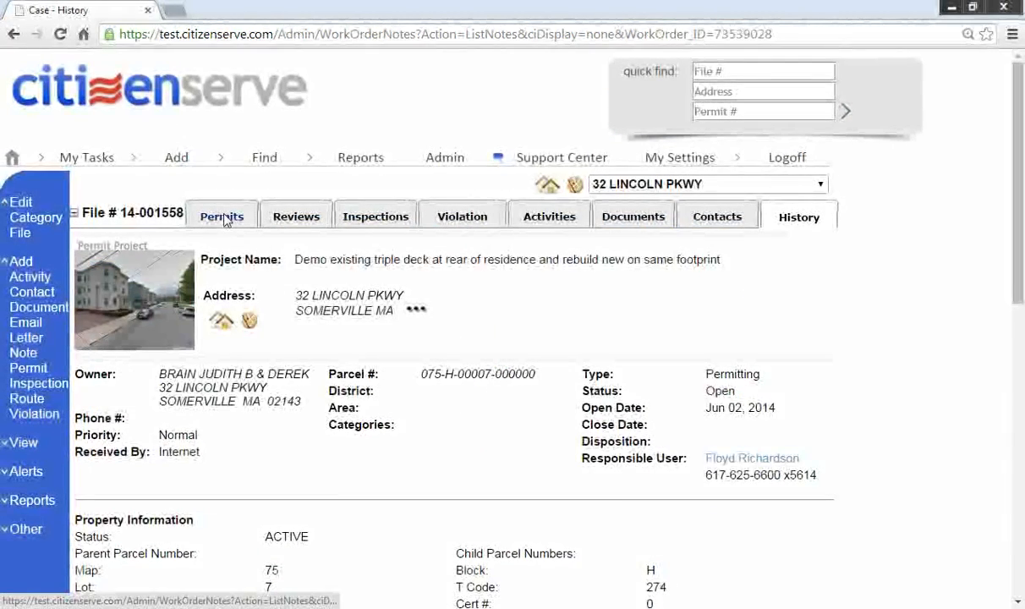
click(223, 217)
Step: Open permit B14-000098 and scroll through its project info, $342.00 fees and payments
click(102, 285)
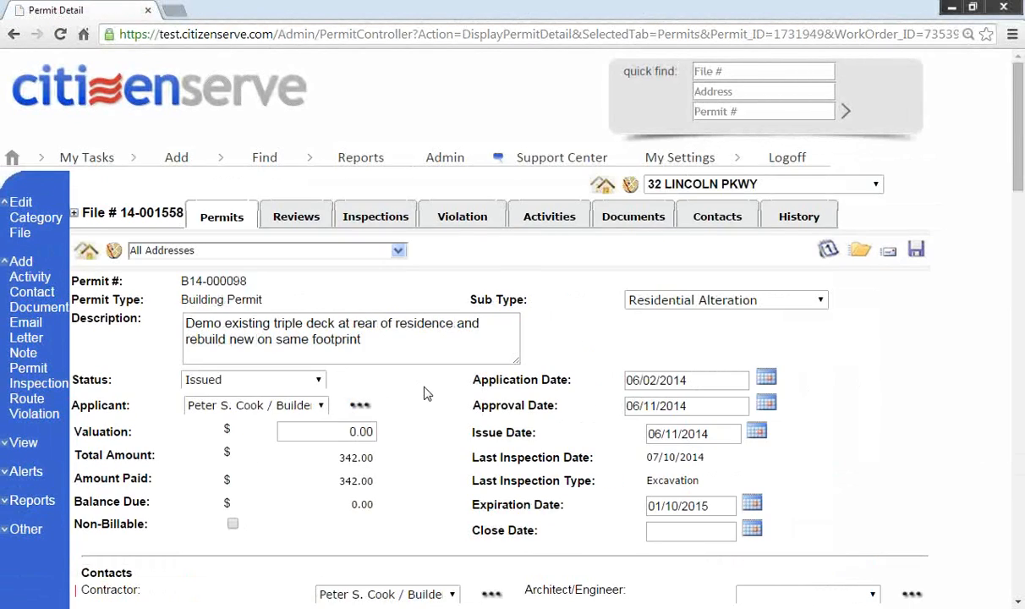
scroll(421, 422, down, 6)
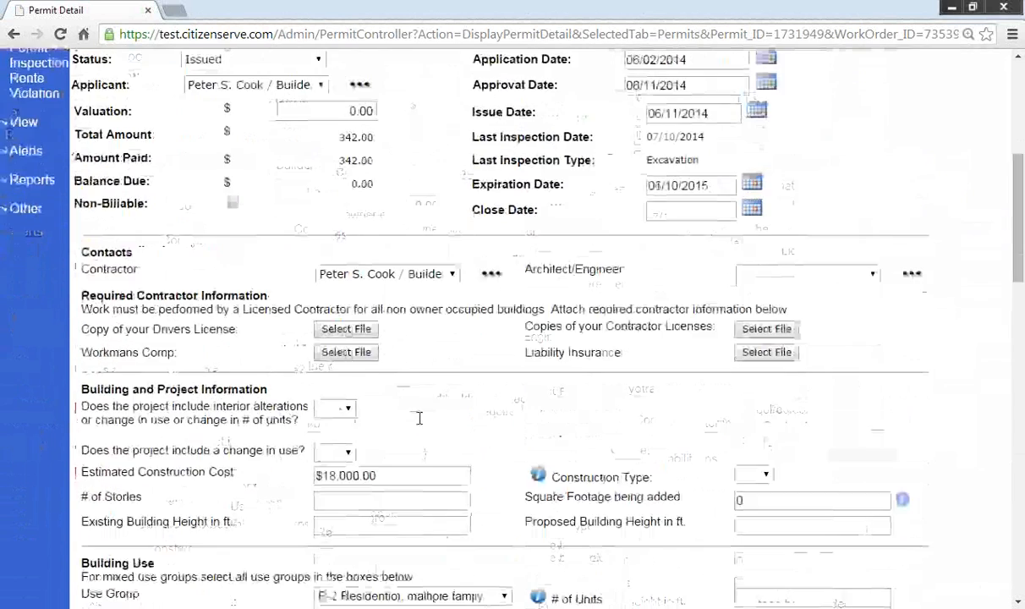
scroll(419, 417, up, 1)
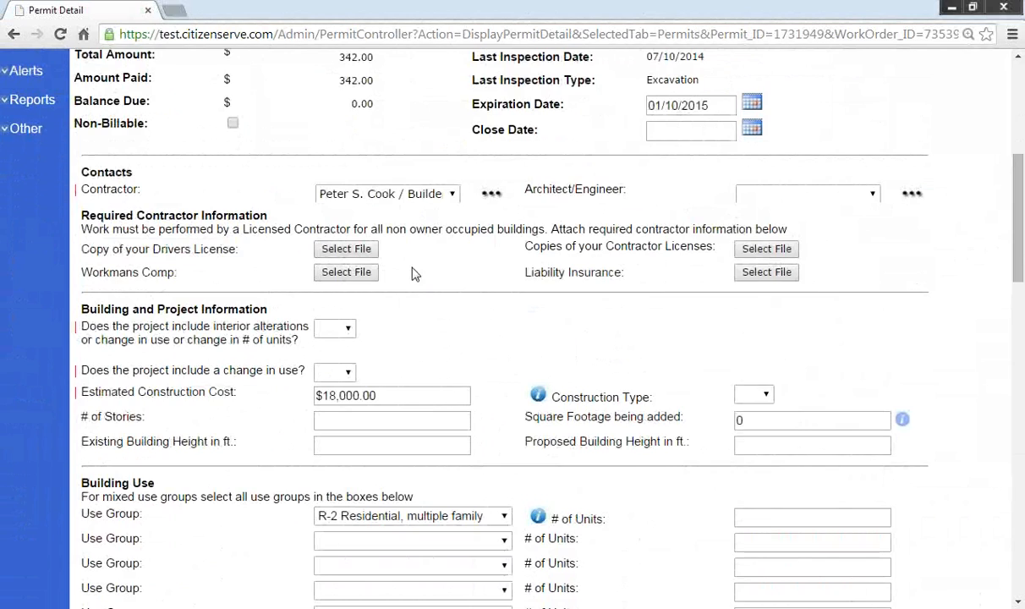
scroll(526, 315, down, 10)
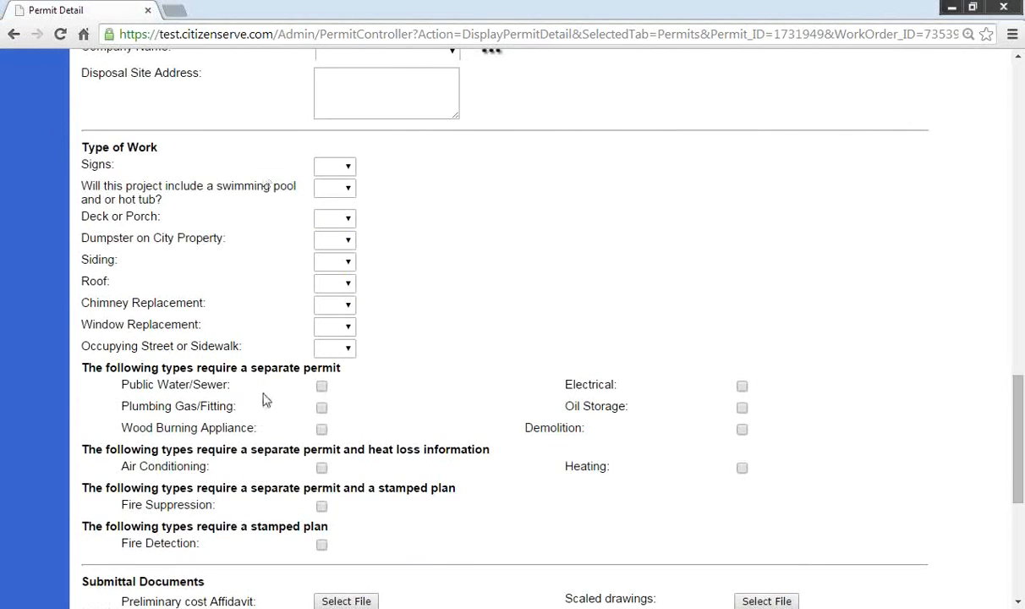
scroll(270, 406, down, 4)
scroll(279, 409, down, 1)
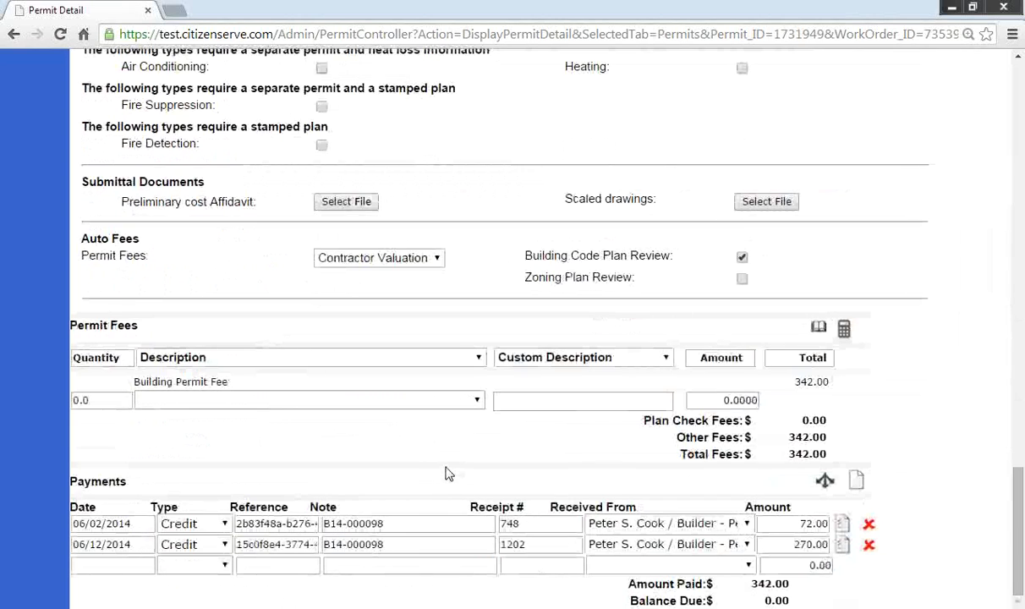
scroll(715, 309, up, 20)
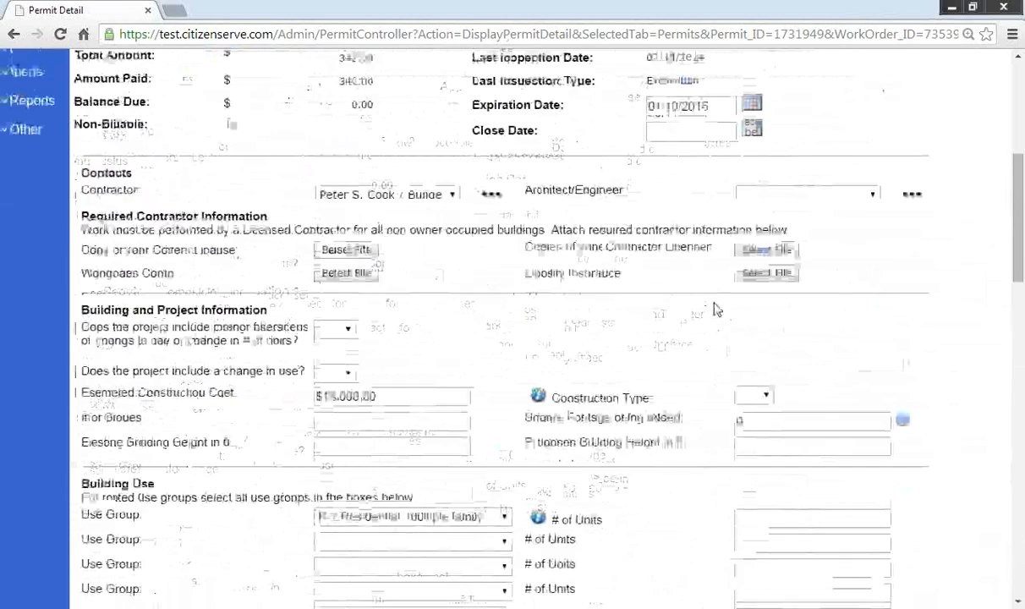
Step: On the Reviews tab, expand the New Permit Application and Minor Building Plan Review routes
click(289, 221)
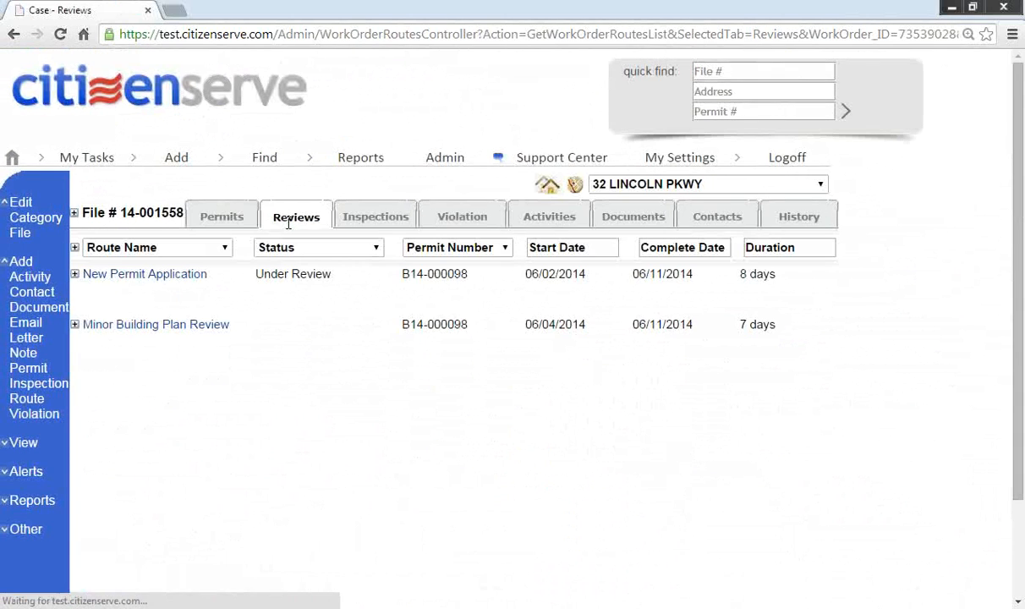
click(75, 273)
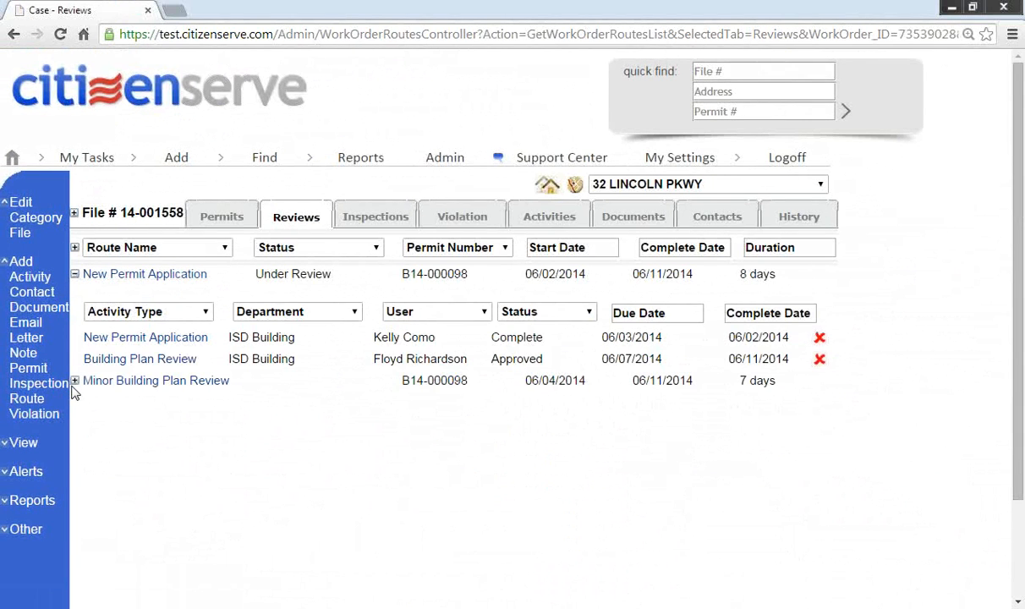
click(75, 380)
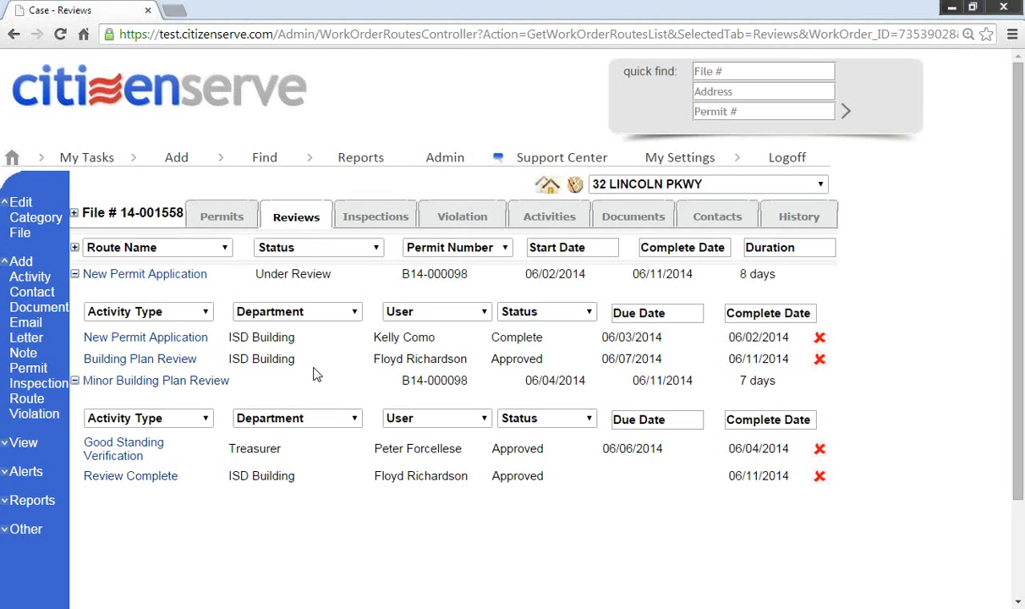
Step: Open the Rough Frame inspection for B14-000098, due 08/07/2014, from the Inspections list
click(376, 220)
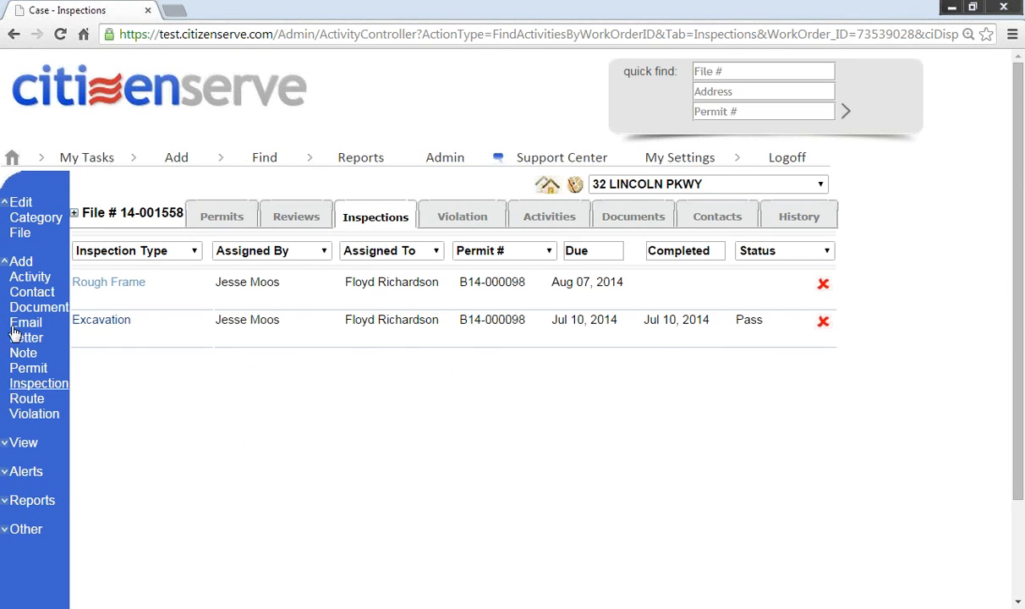
click(107, 285)
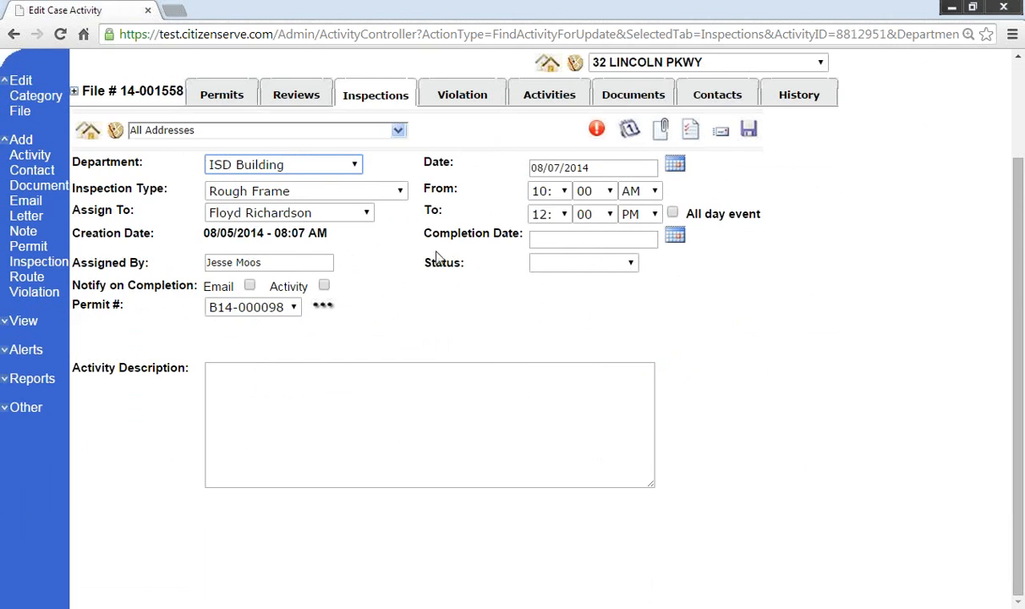
scroll(372, 288, up, 2)
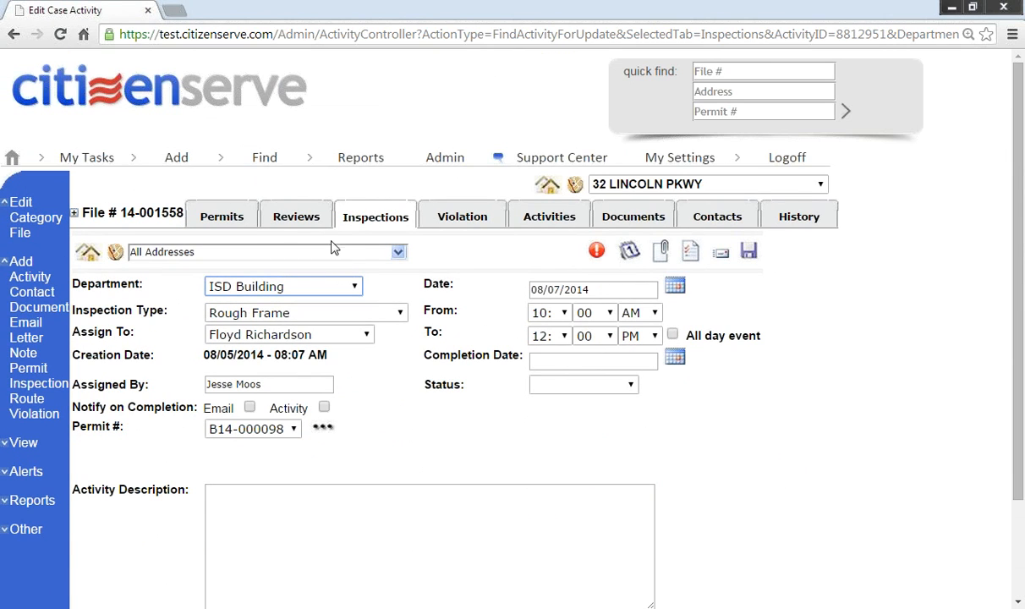
Step: View the Permit Card - B.htm document from the case documents, then close it
click(613, 218)
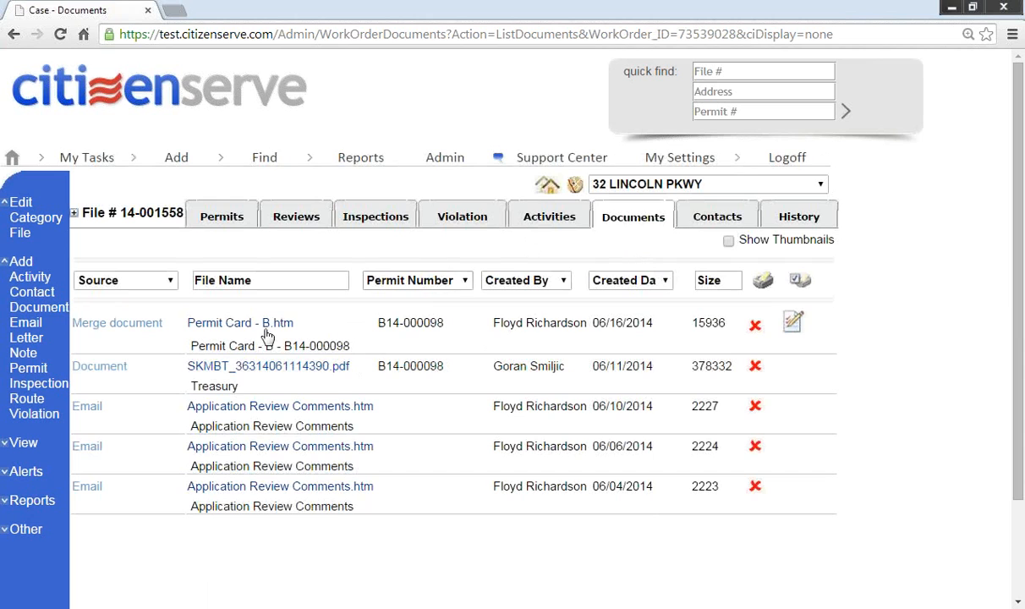
click(232, 325)
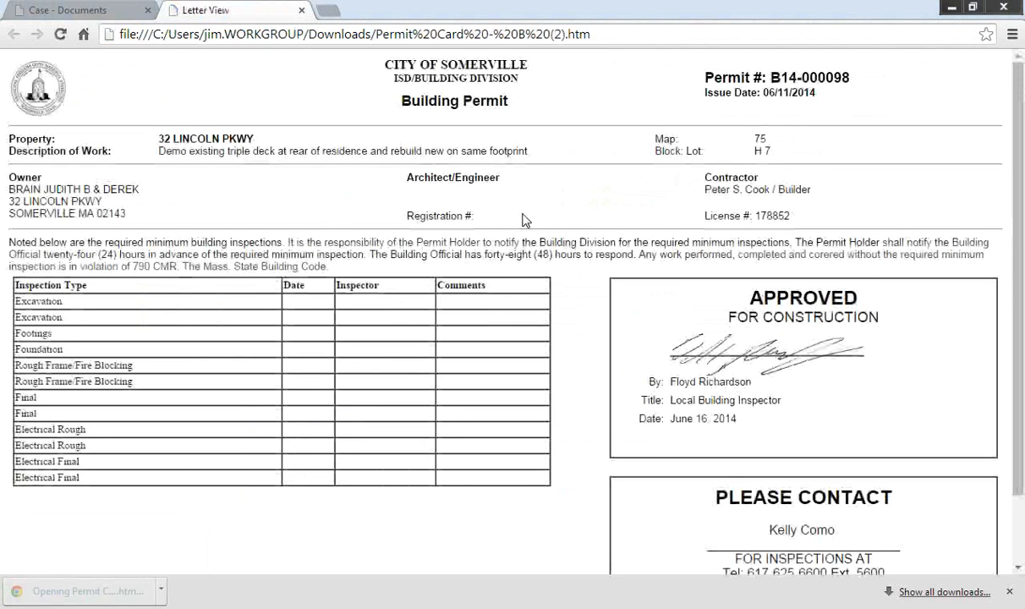
scroll(466, 253, down, 1)
scroll(464, 253, up, 1)
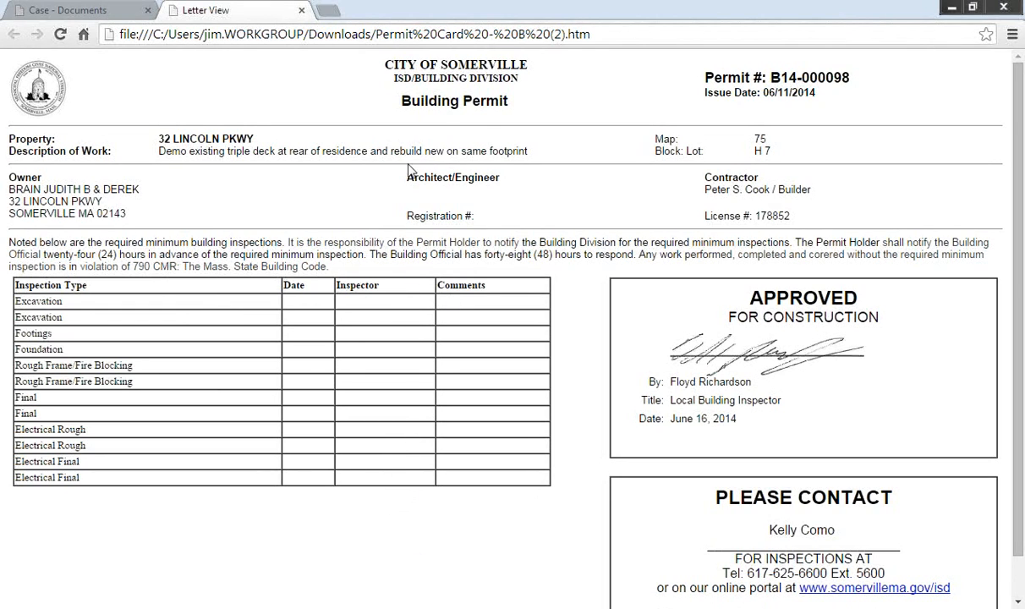
click(301, 11)
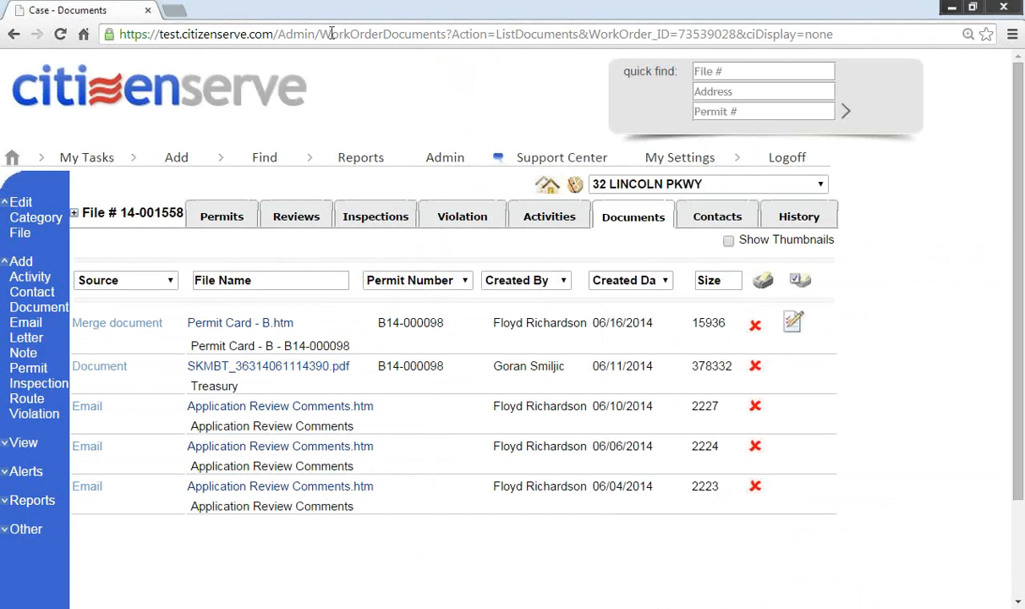
Step: Open the Application Review Comments.htm email, zoom in to read it, then close it
click(267, 413)
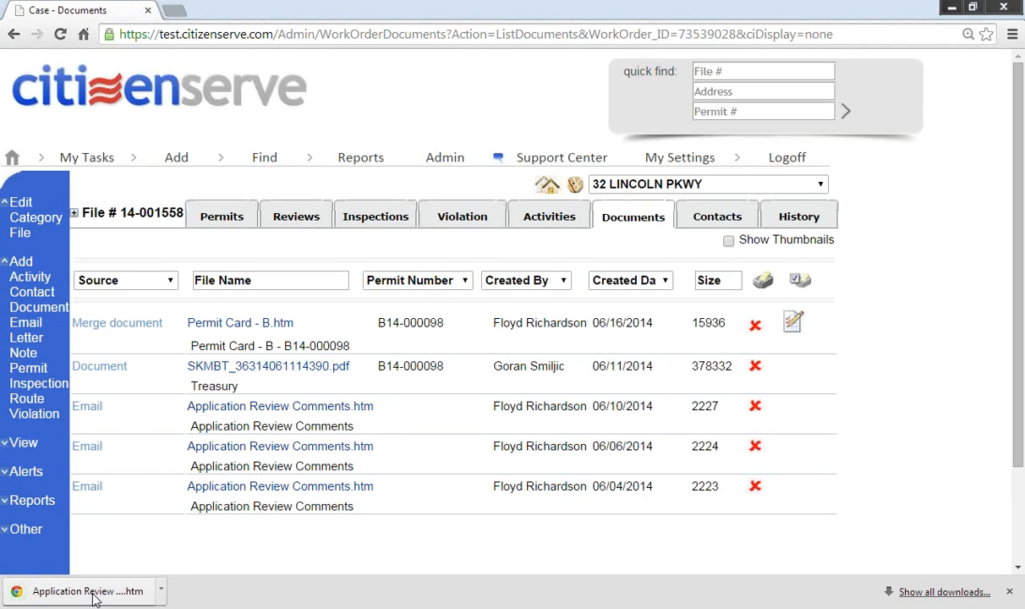
click(93, 592)
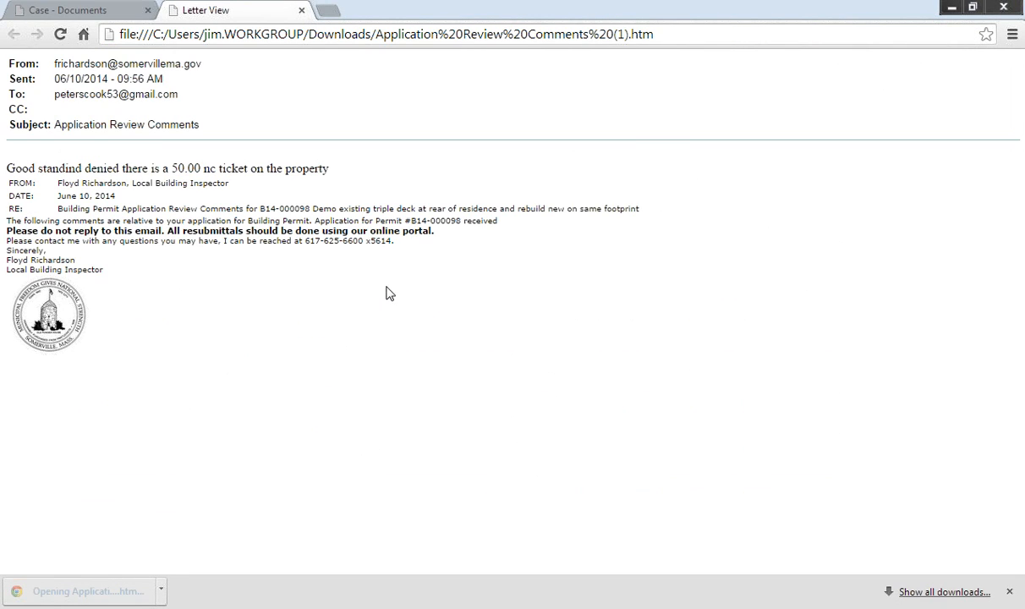
key(ctrl+plus)
key(ctrl+plus)
key(ctrl+plus)
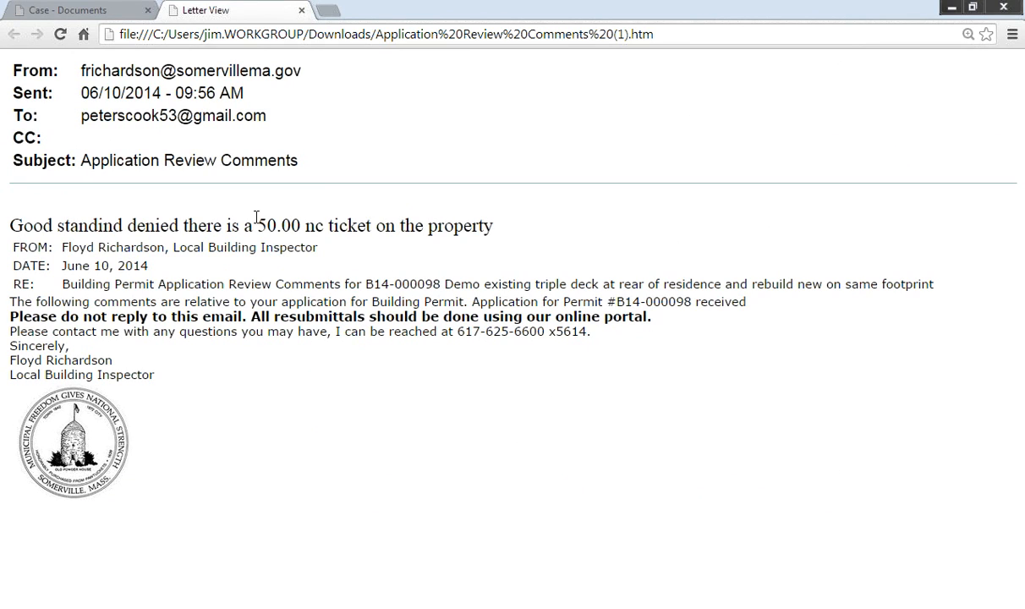
click(302, 11)
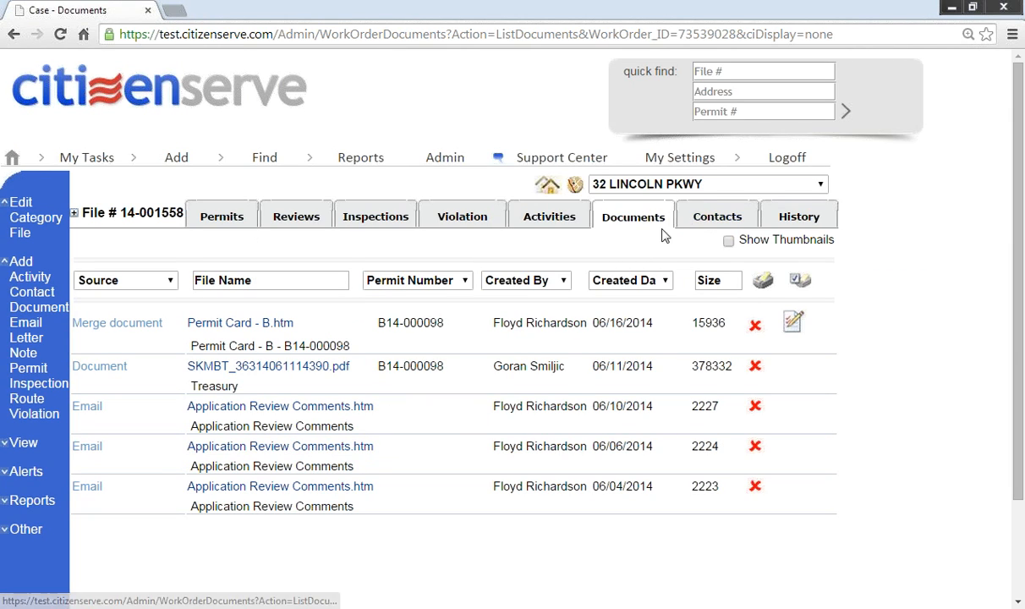
Step: Filter file 14-001558's history to Complete History, scroll through it, and go back to the welcome page
click(795, 218)
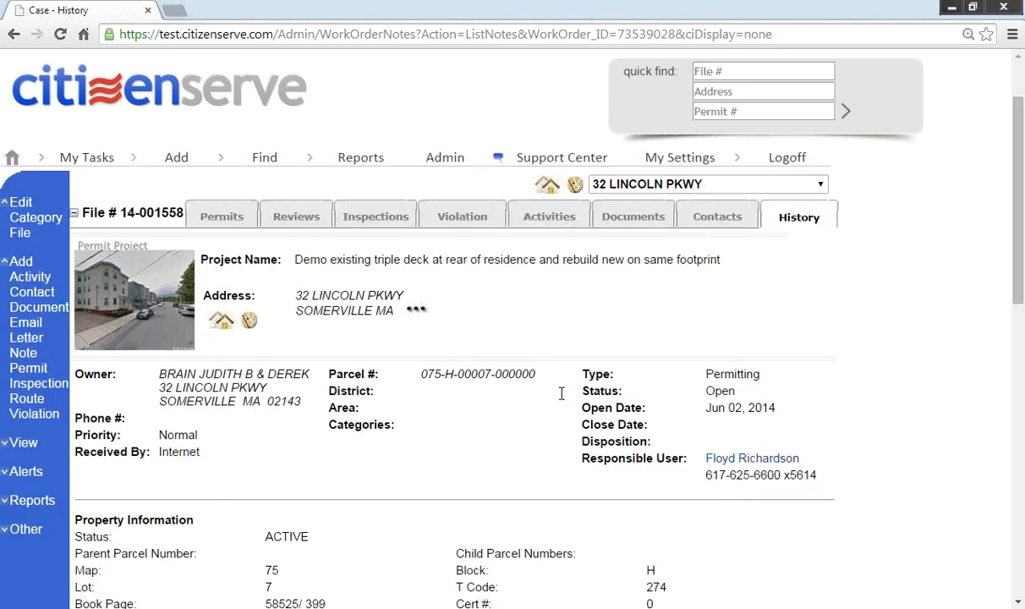
scroll(561, 391, down, 9)
click(361, 528)
click(343, 482)
scroll(389, 478, down, 10)
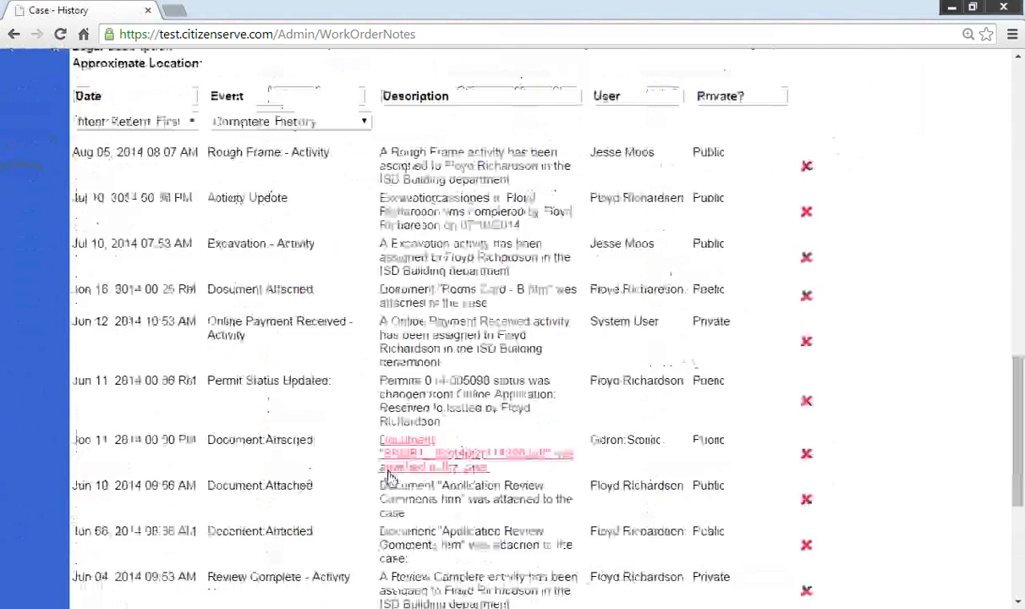
scroll(389, 465, down, 3)
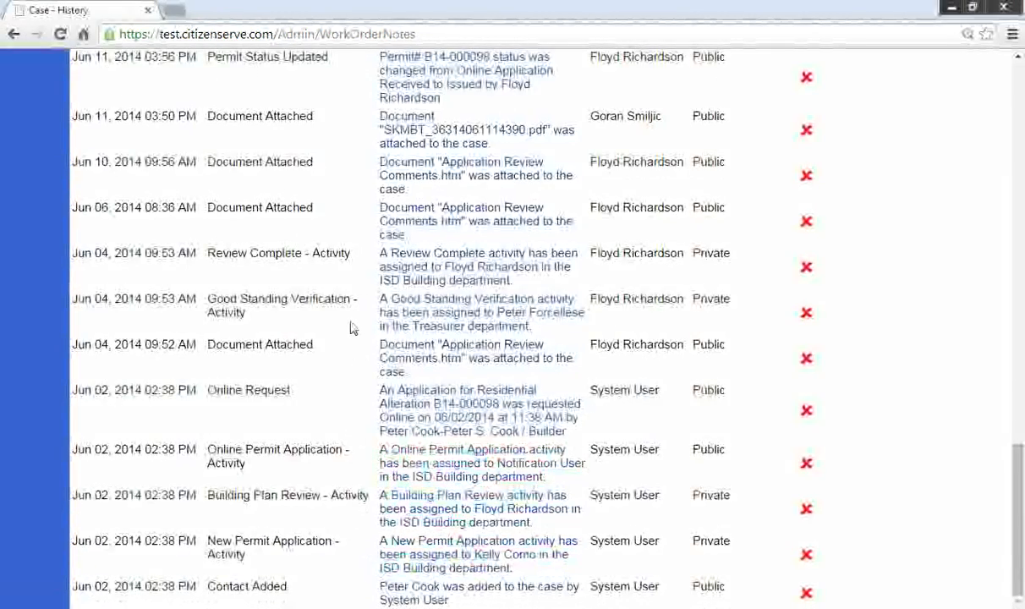
scroll(353, 328, up, 10)
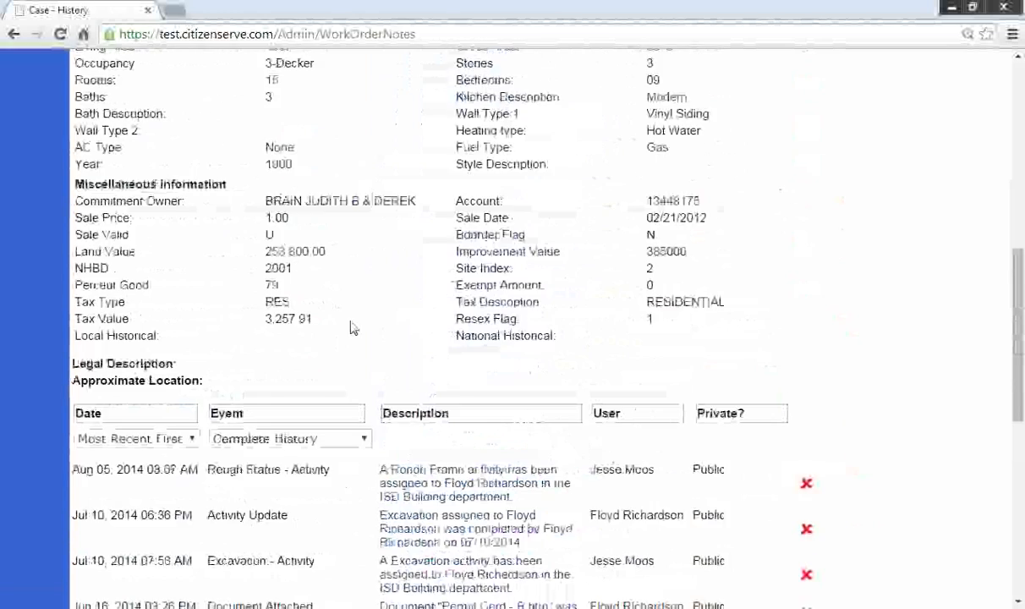
scroll(350, 327, up, 10)
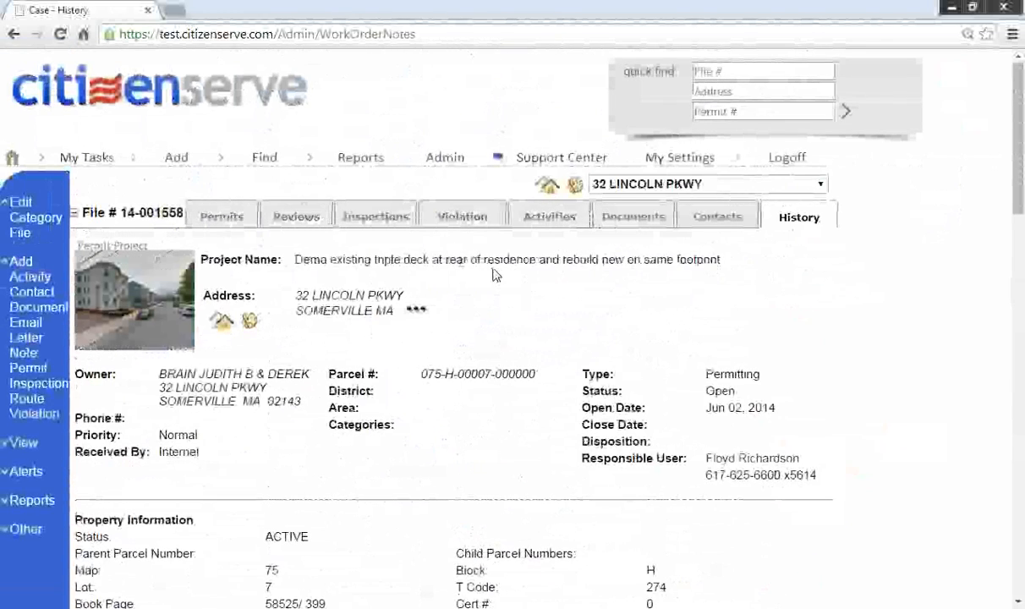
click(182, 84)
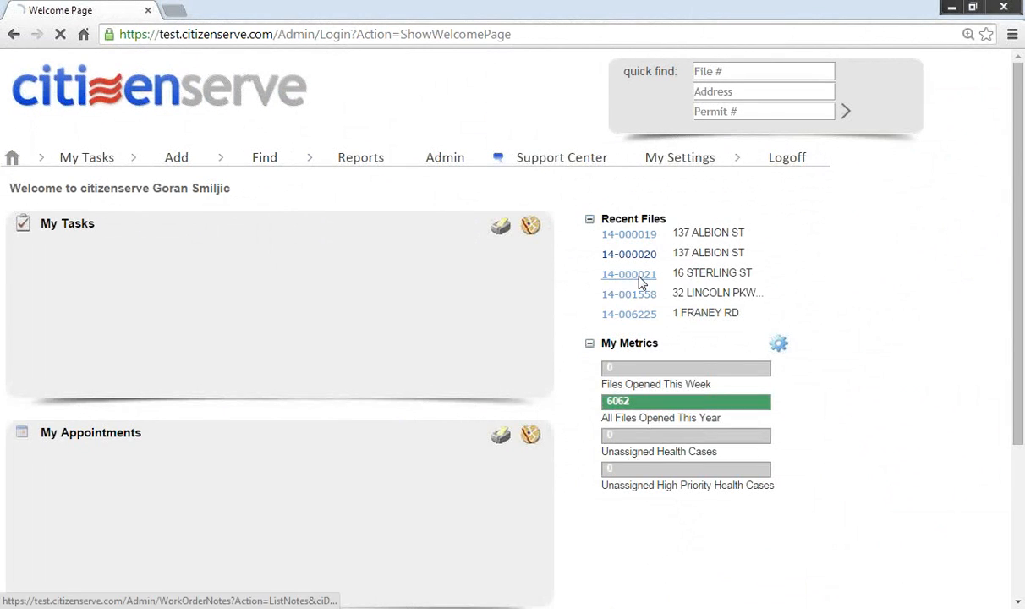
click(636, 275)
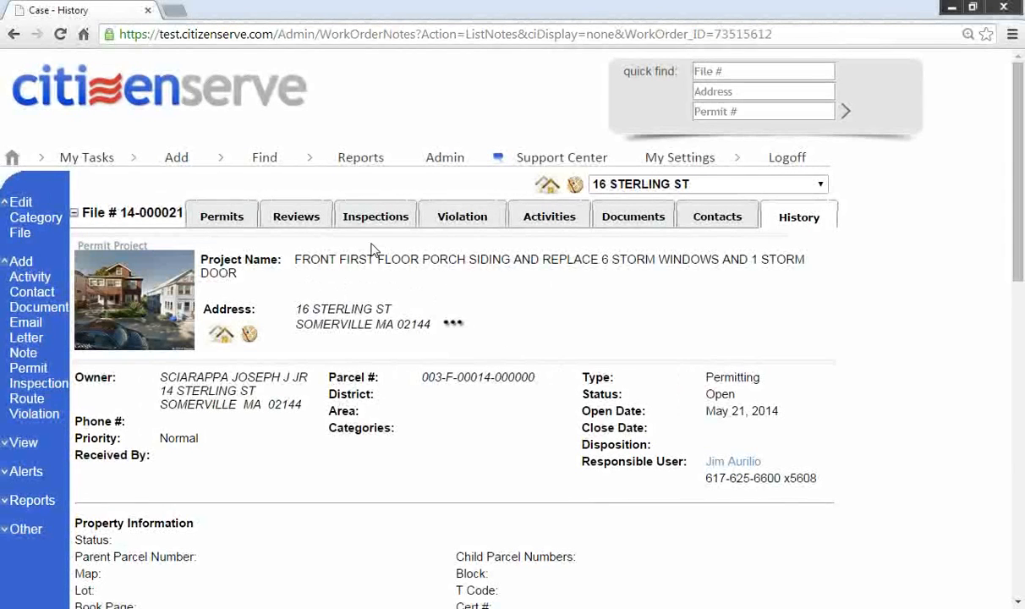
click(237, 218)
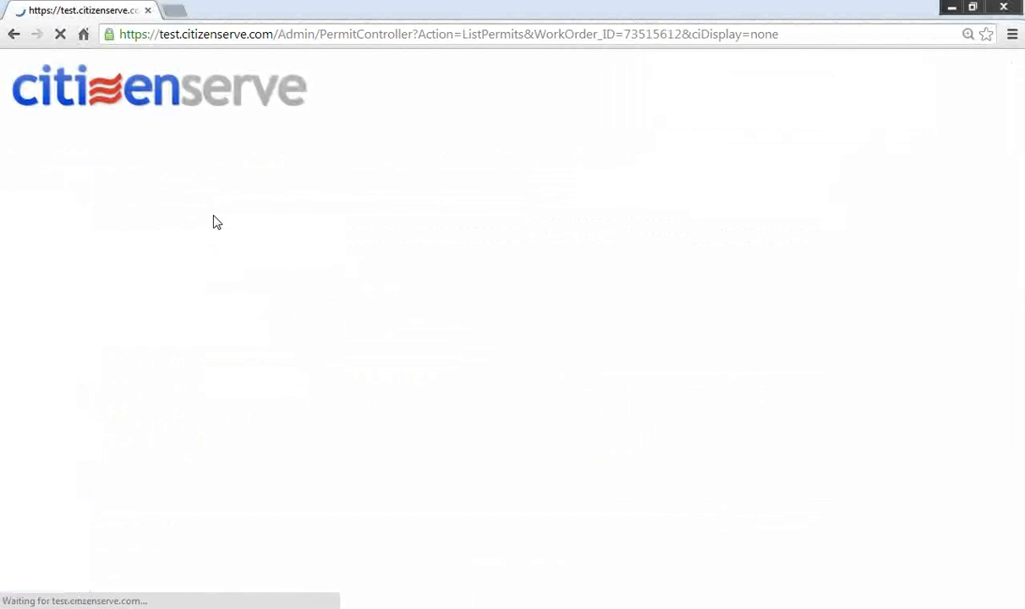
click(118, 286)
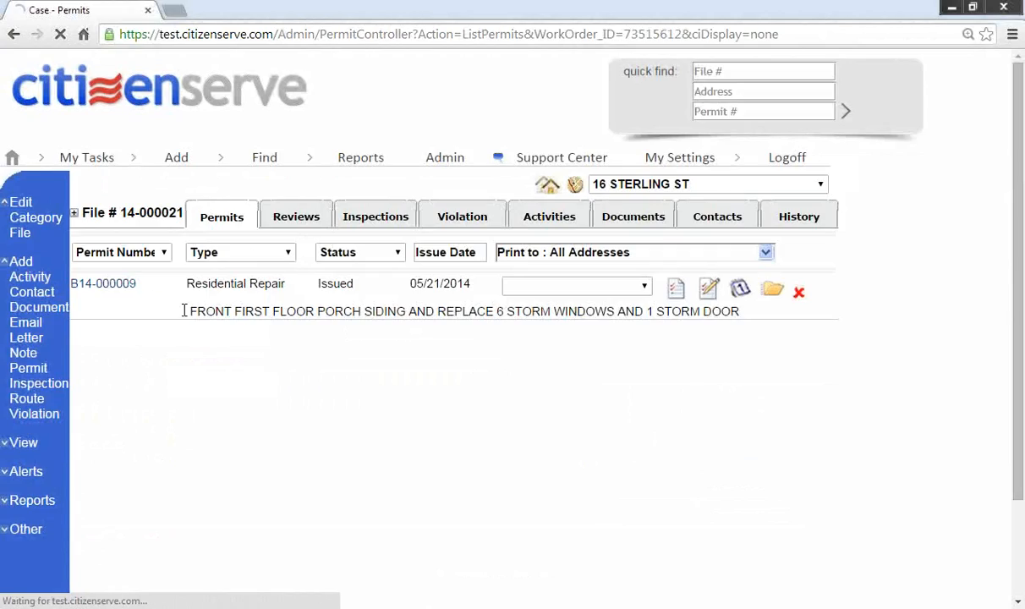
scroll(389, 410, down, 9)
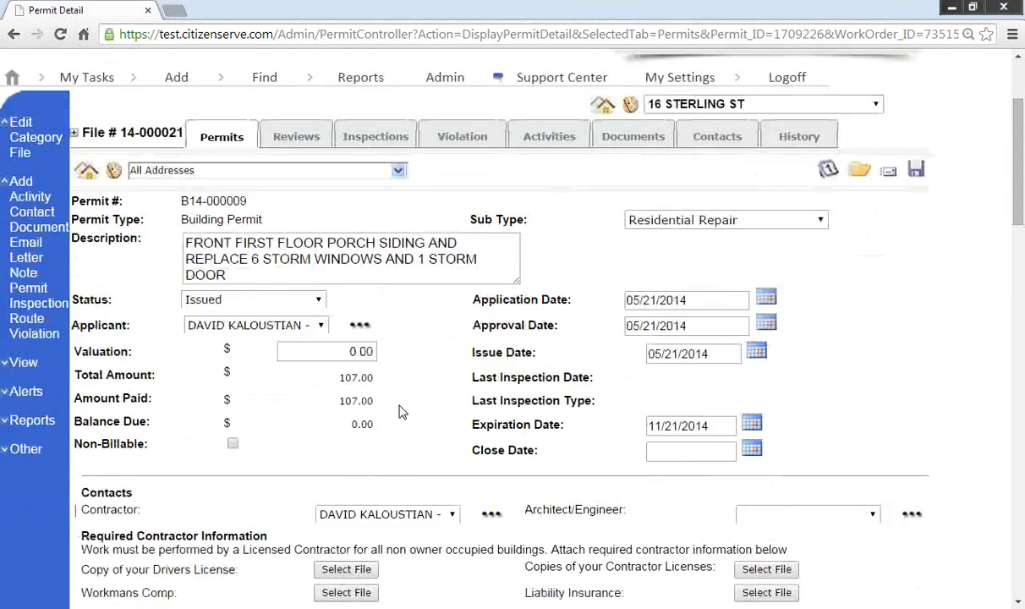
scroll(404, 405, down, 12)
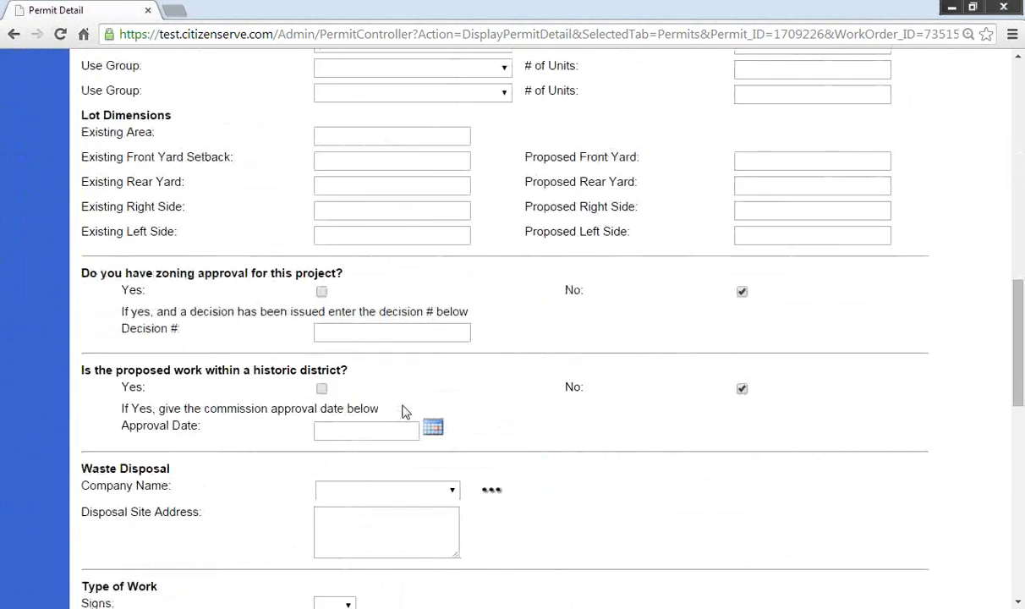
scroll(403, 412, down, 2)
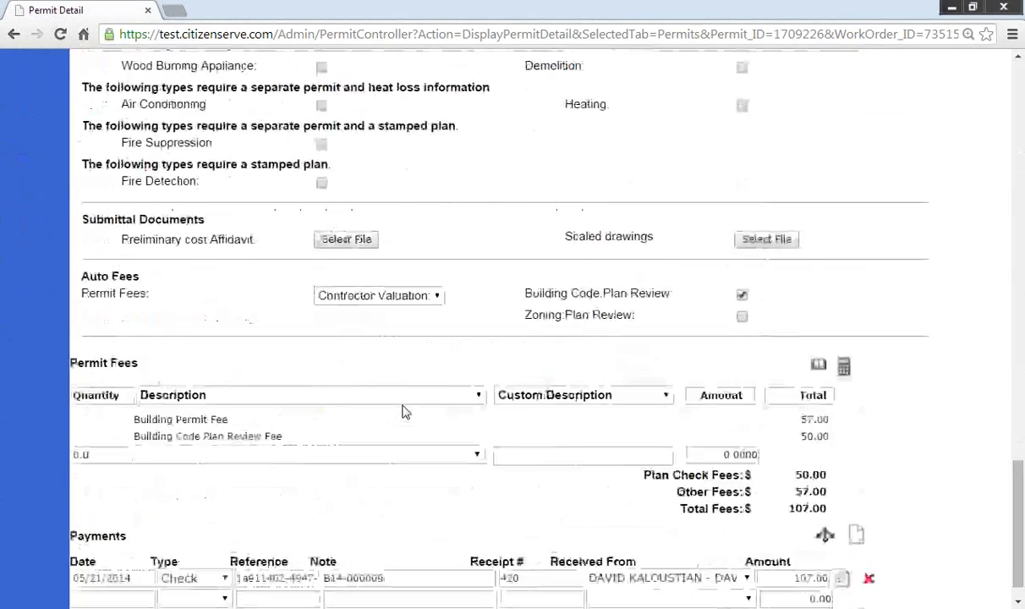
scroll(403, 411, up, 20)
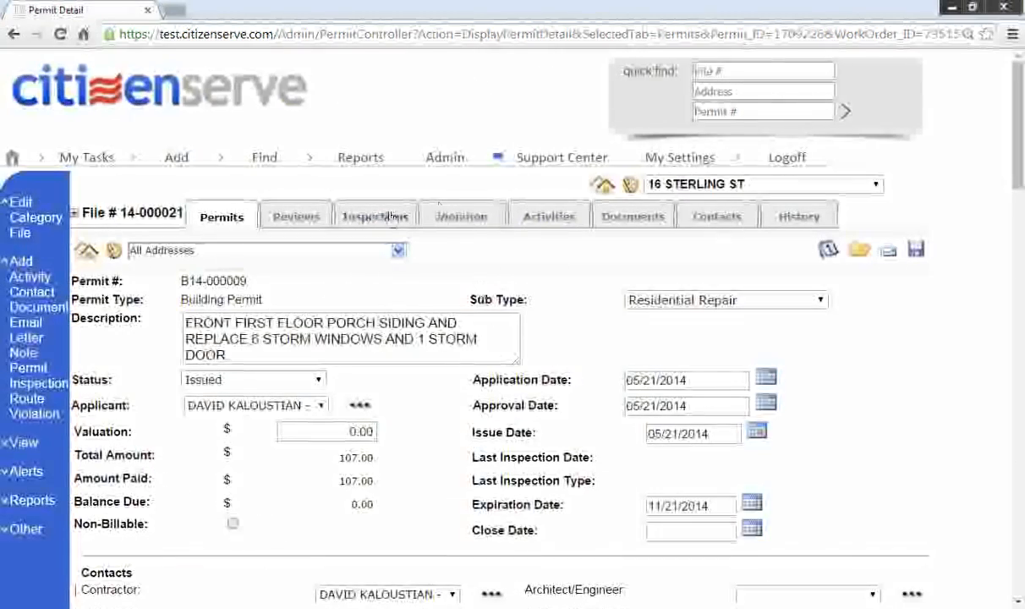
Step: Open the B14-000009 permit card from the case documents, close it, and log off
click(396, 218)
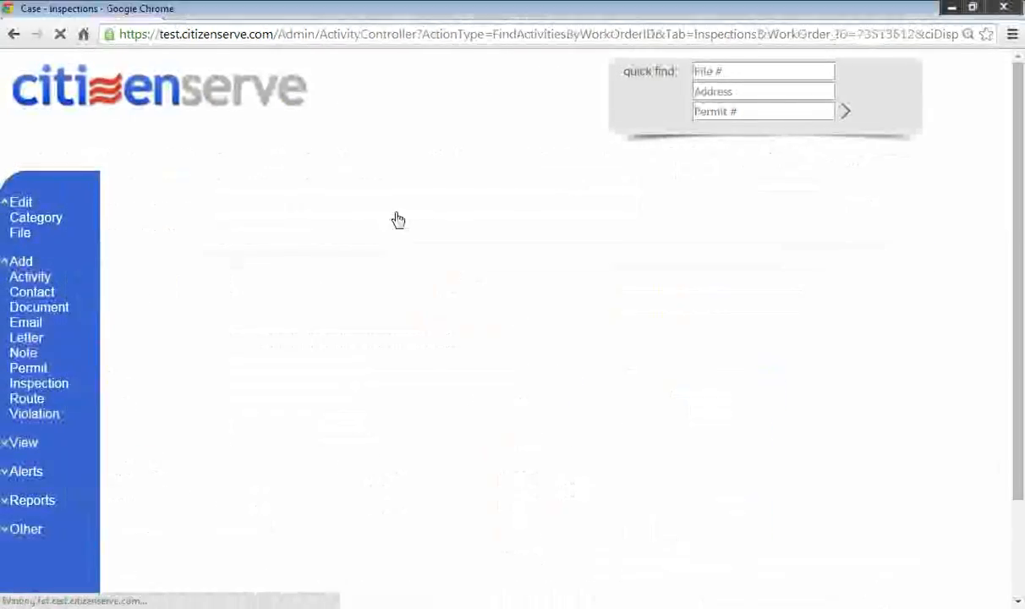
click(617, 222)
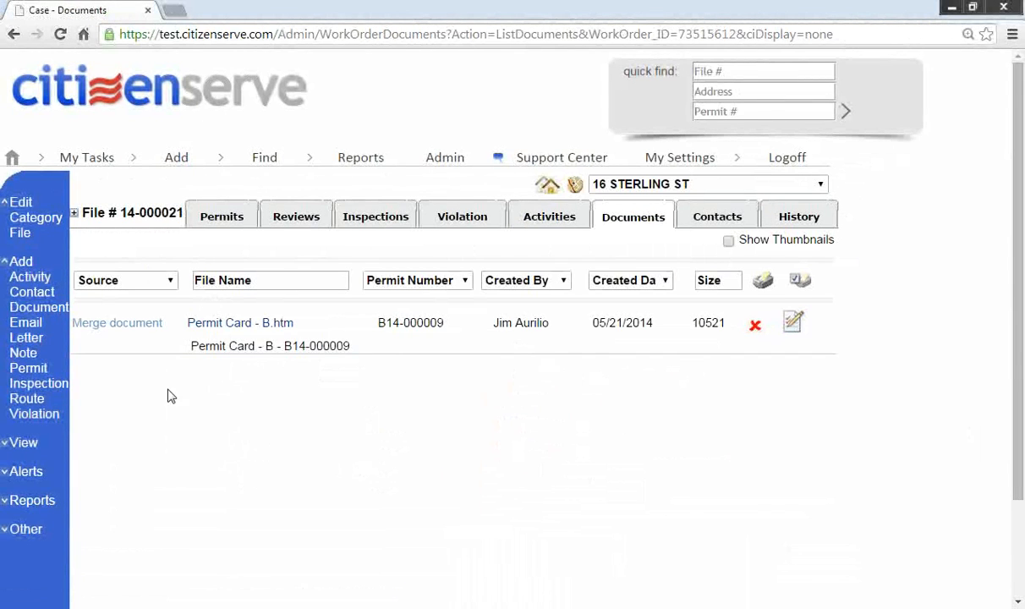
click(221, 324)
scroll(332, 380, down, 3)
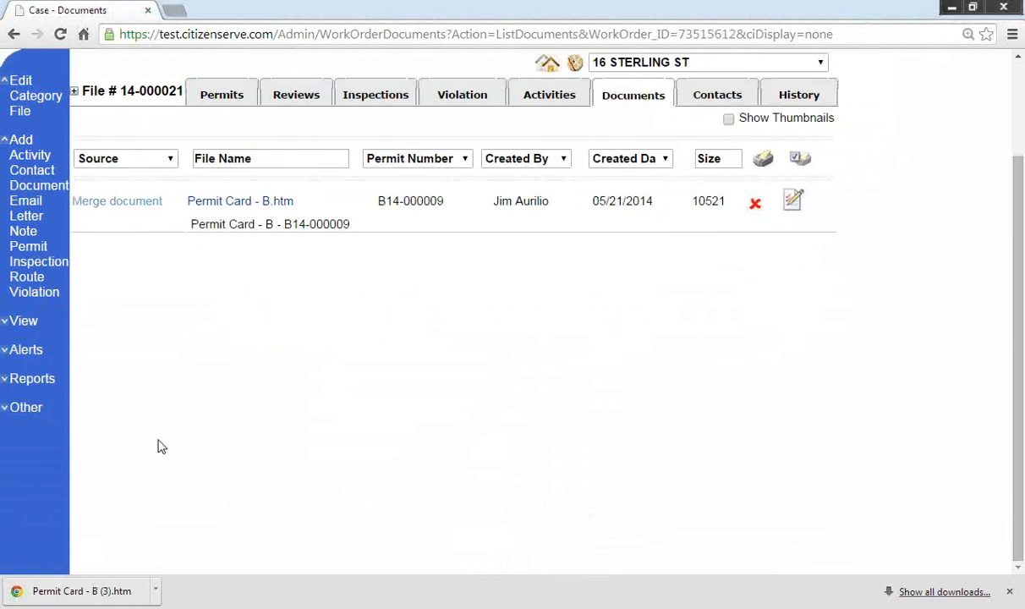
click(50, 590)
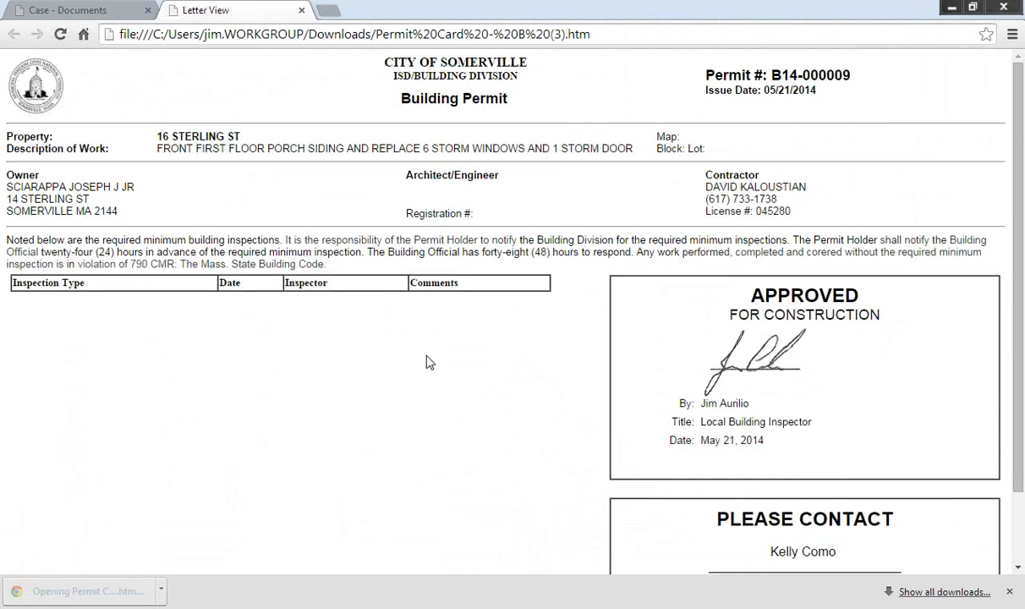
scroll(430, 355, down, 2)
scroll(352, 274, up, 1)
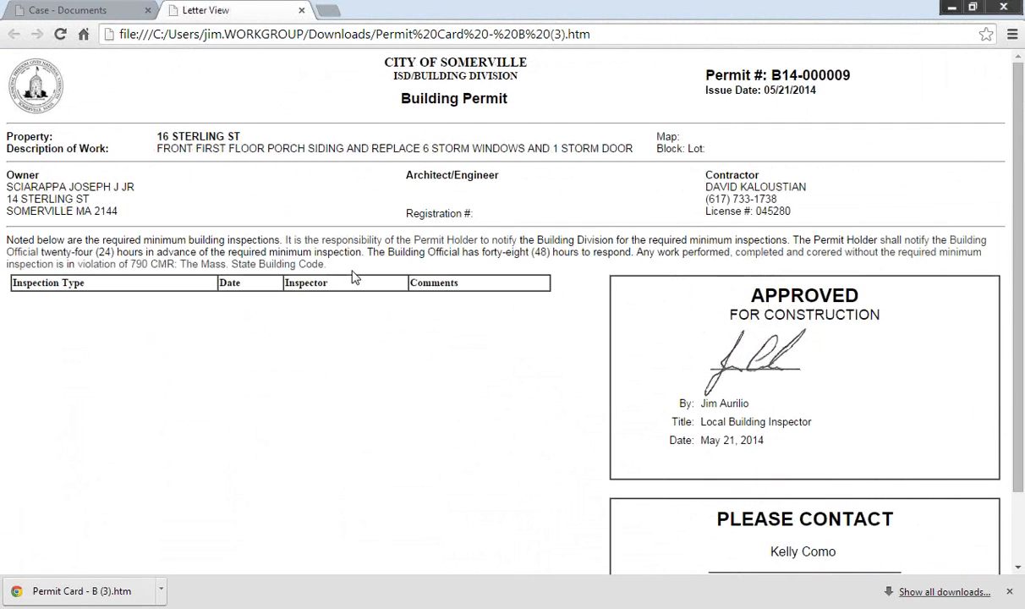
click(302, 10)
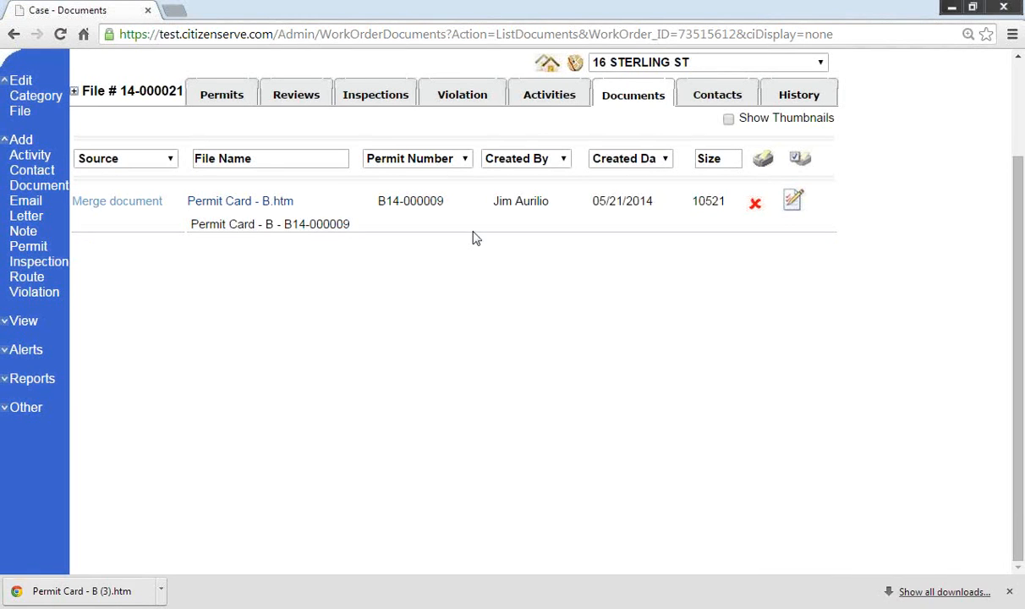
scroll(558, 264, up, 2)
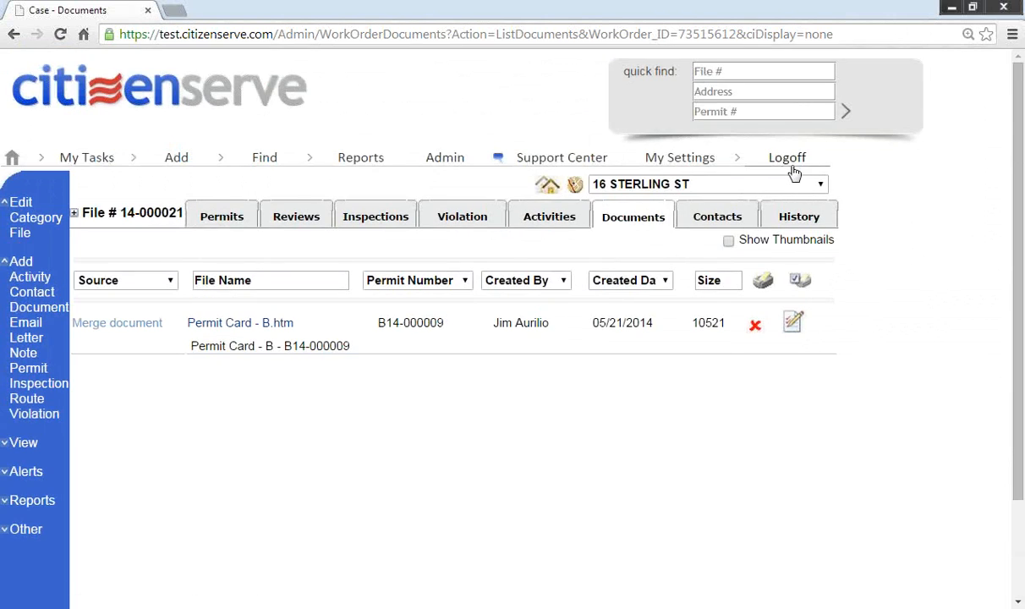
click(787, 160)
click(649, 362)
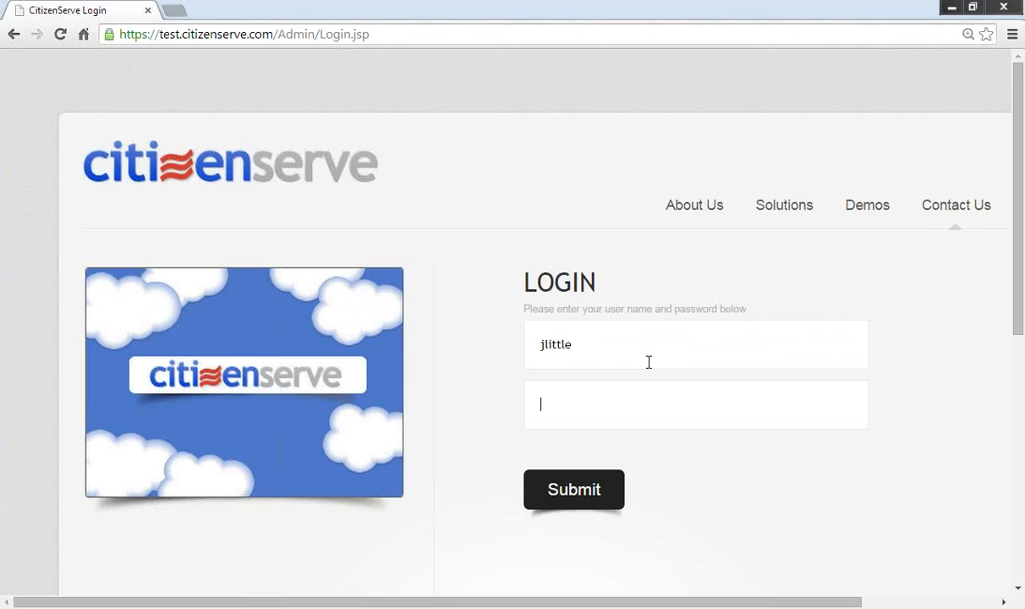
click(417, 33)
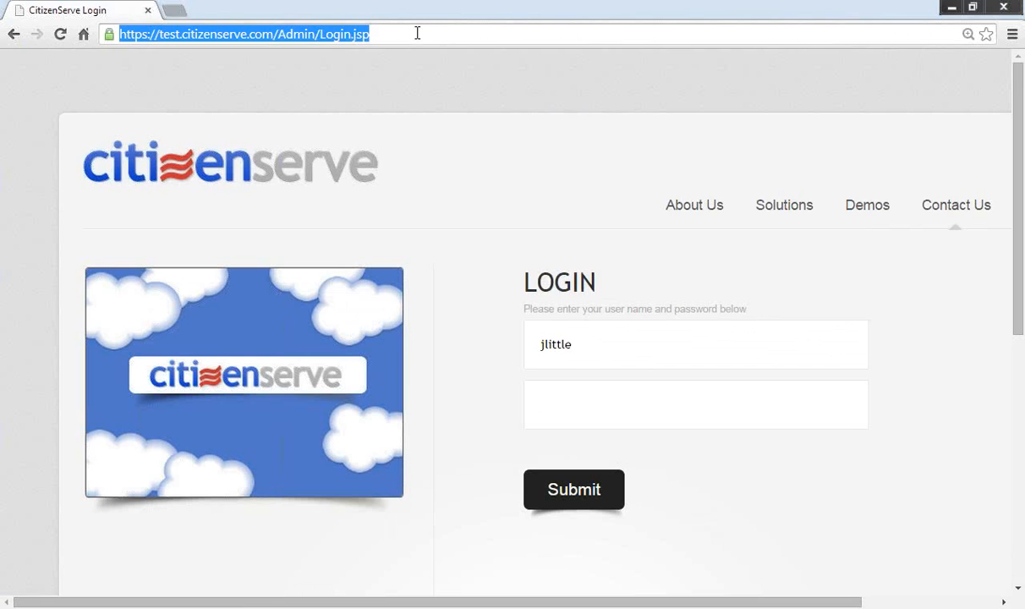
text(www.)
key(Return)
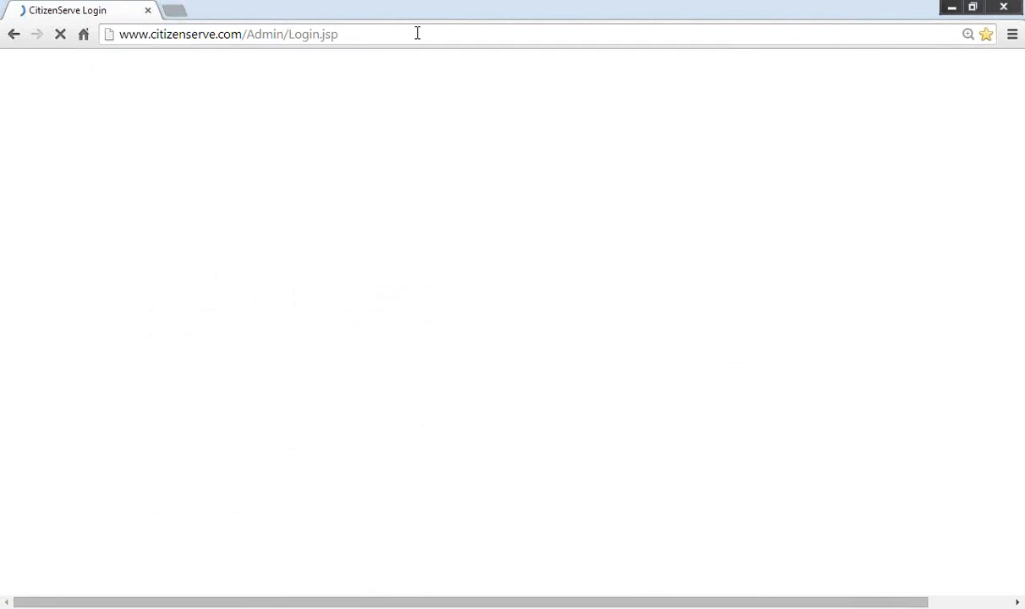
click(627, 335)
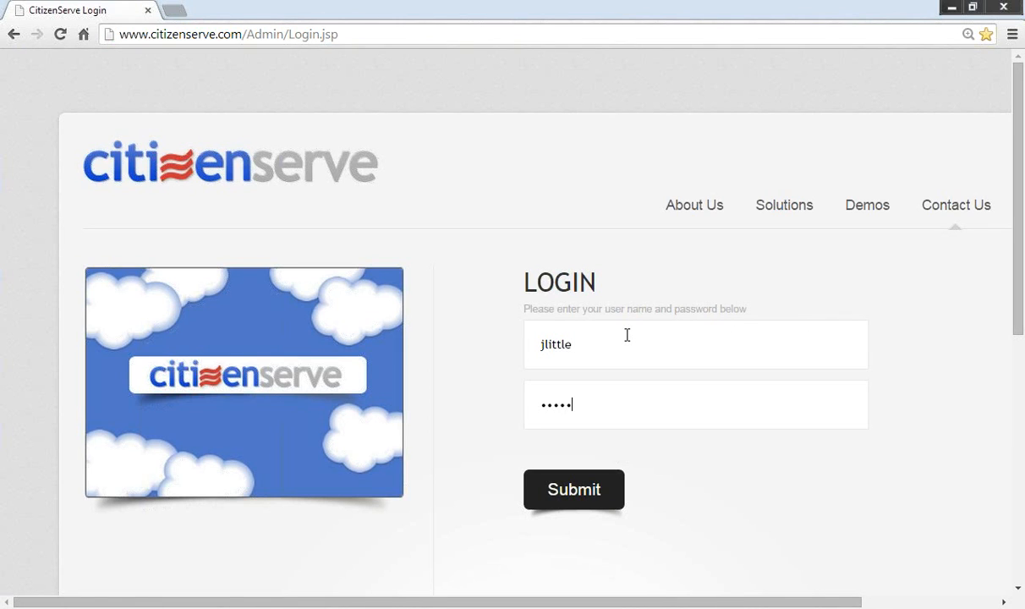
key(Return)
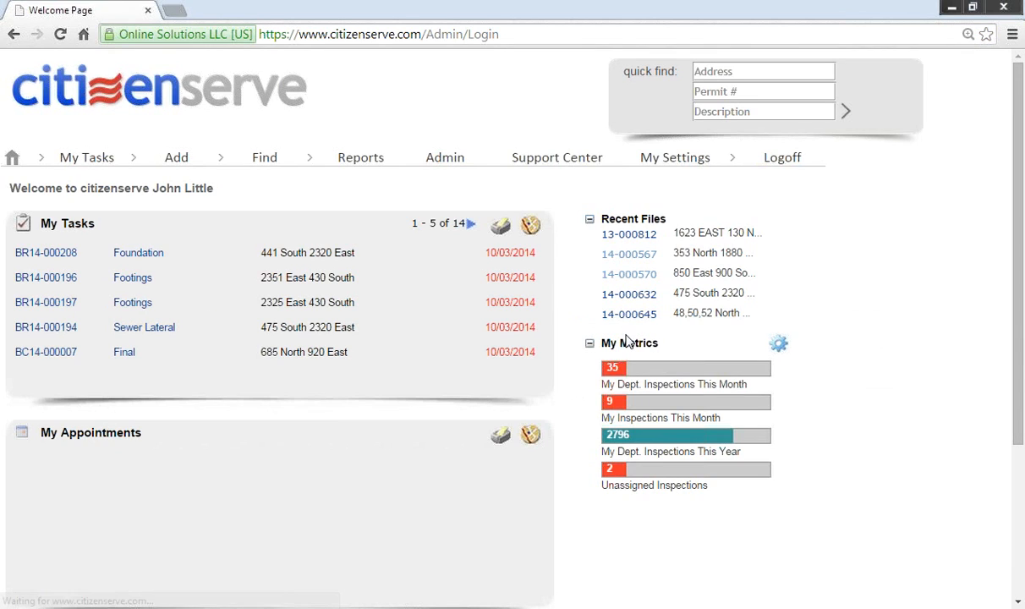
Step: View file 14-000570's Inspection Report Email from its documents, then open Permit - BR.htm
click(635, 277)
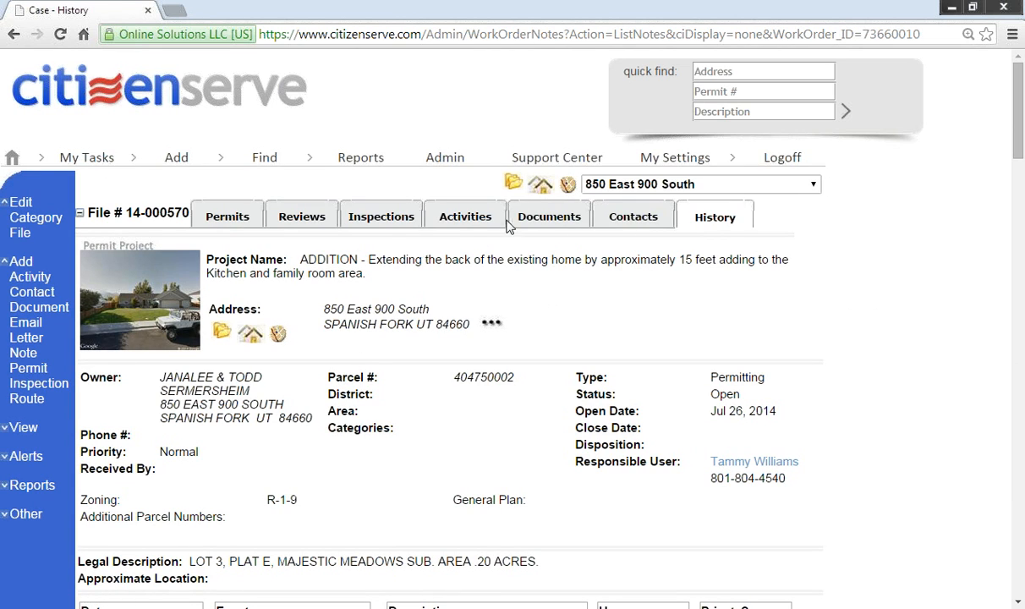
click(533, 224)
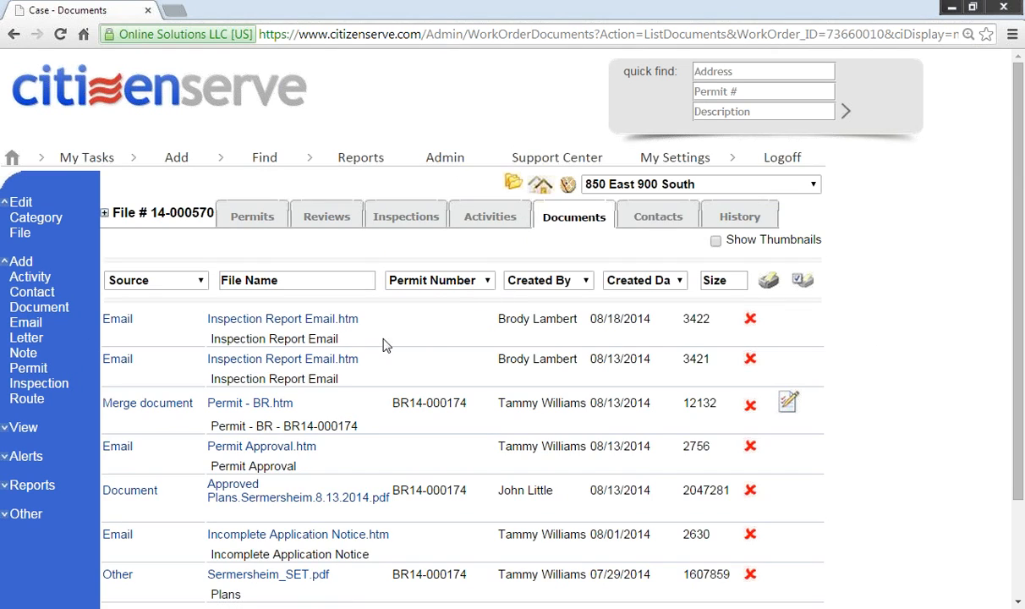
click(280, 322)
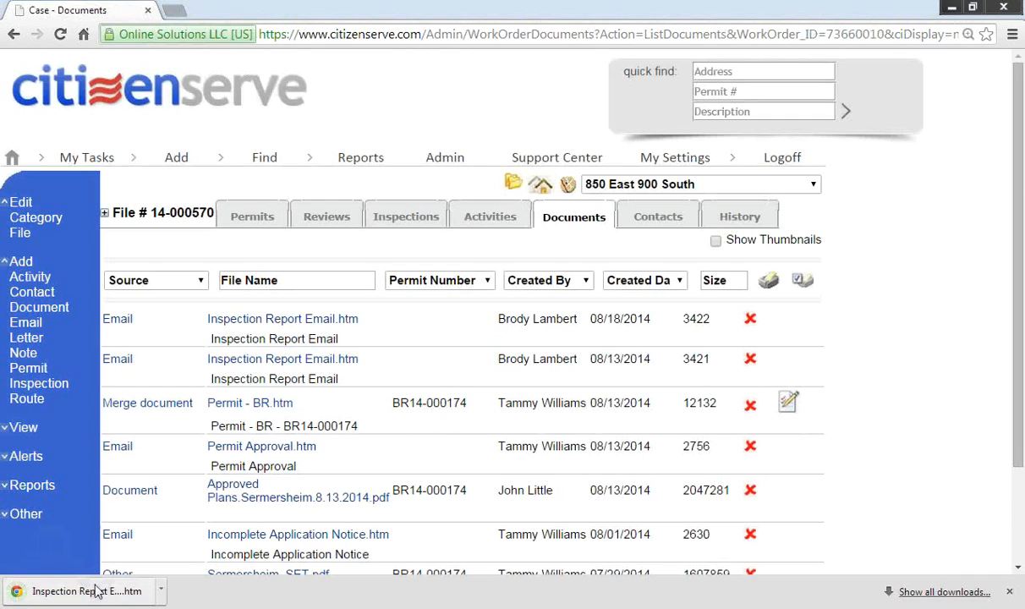
click(89, 591)
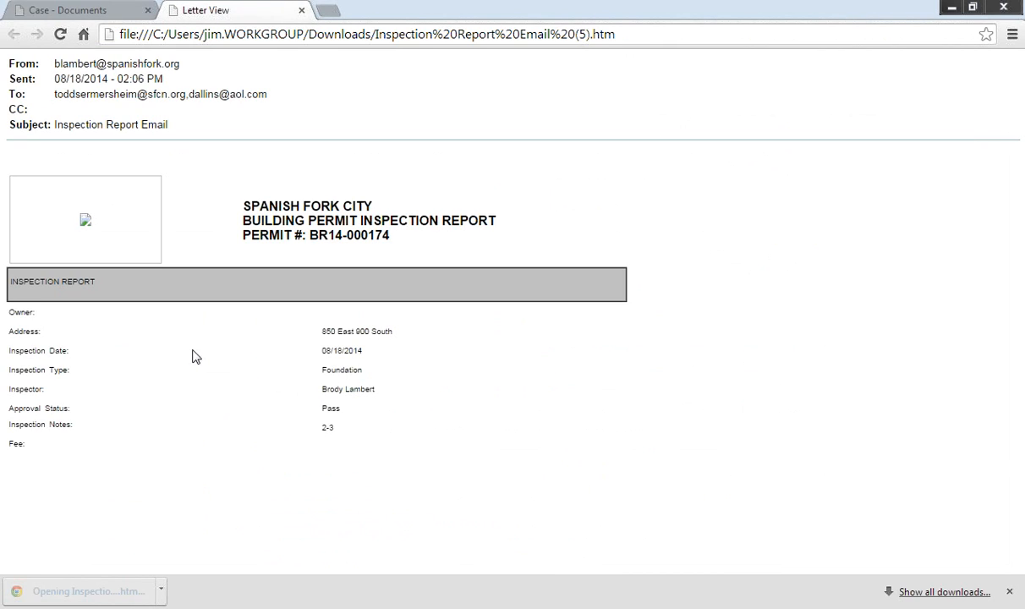
click(301, 10)
click(282, 405)
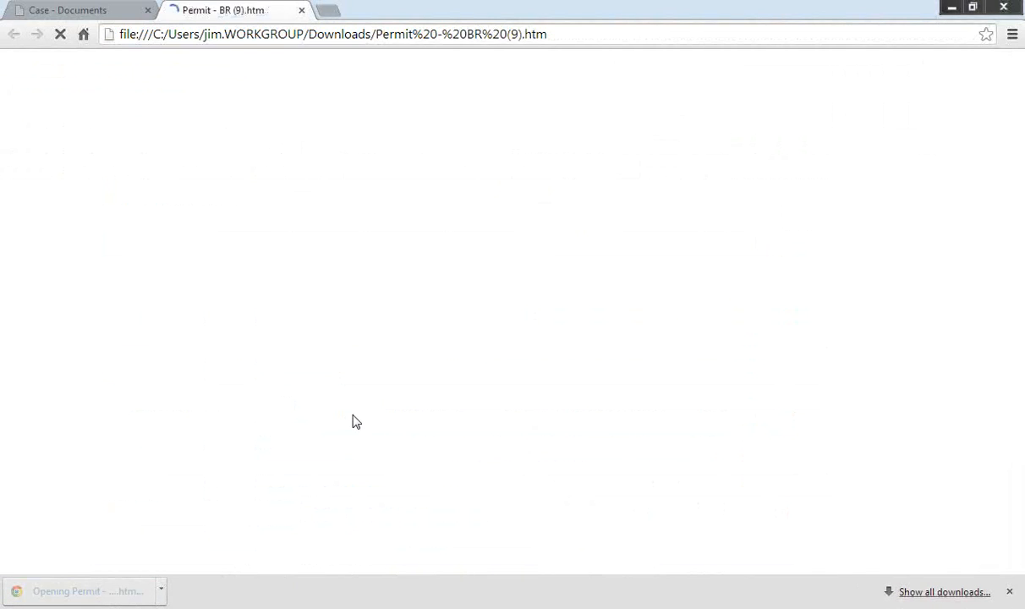
Step: Read through permit BR14-000174, close it, and show file 14-000570's Inspections tab
ctrl+scroll(602, 426, up, 3)
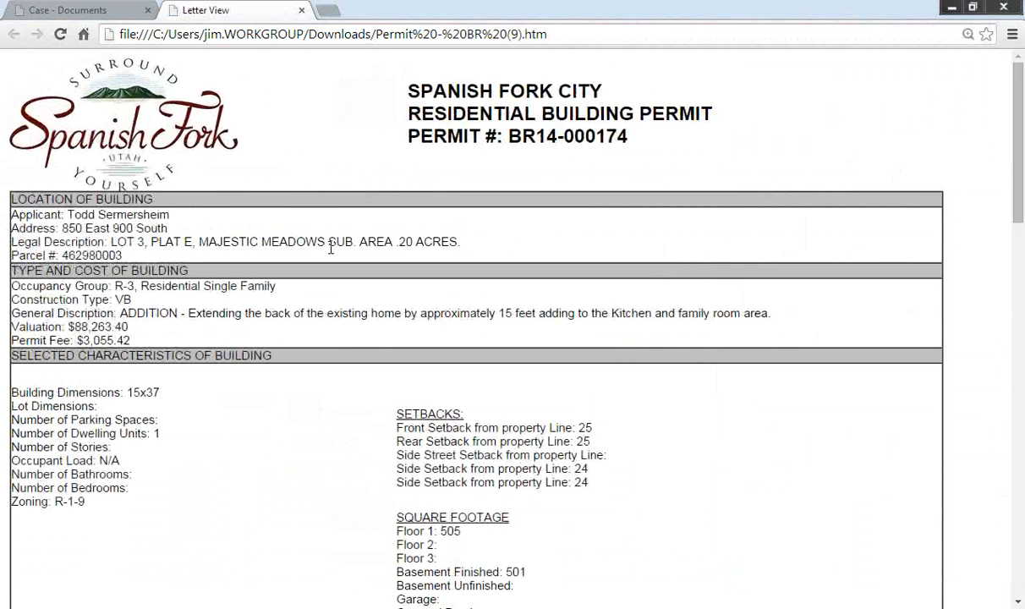
scroll(296, 288, down, 2)
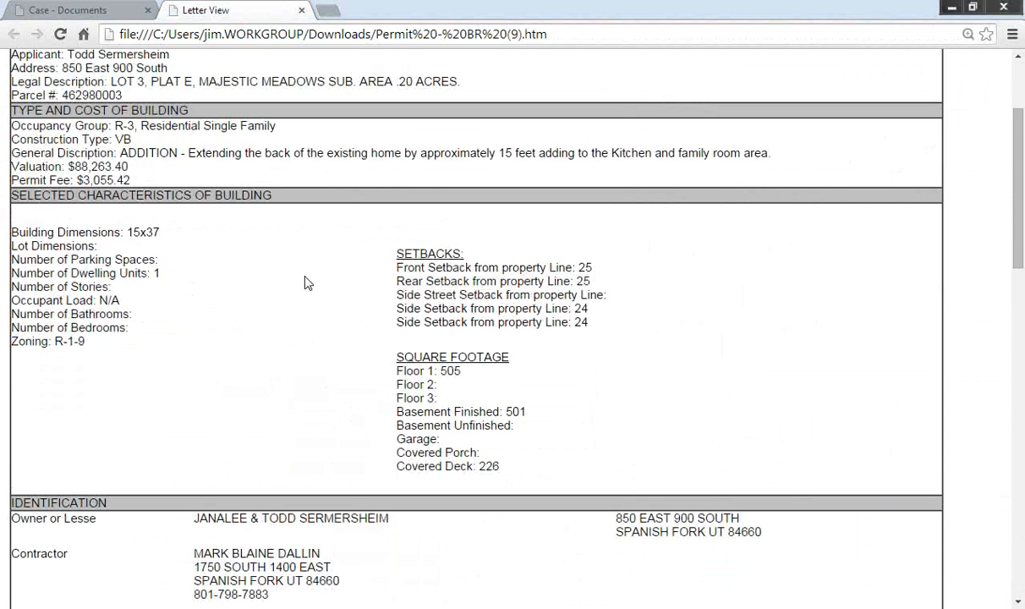
scroll(298, 370, down, 6)
scroll(298, 371, down, 2)
scroll(298, 370, up, 10)
scroll(298, 284, down, 3)
scroll(330, 229, down, 1)
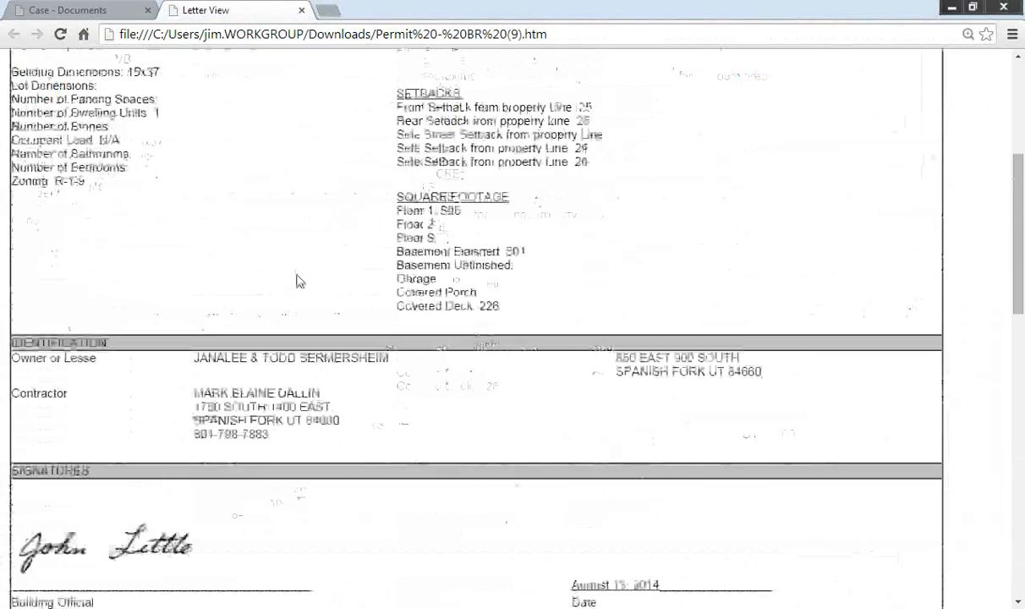
scroll(269, 304, down, 5)
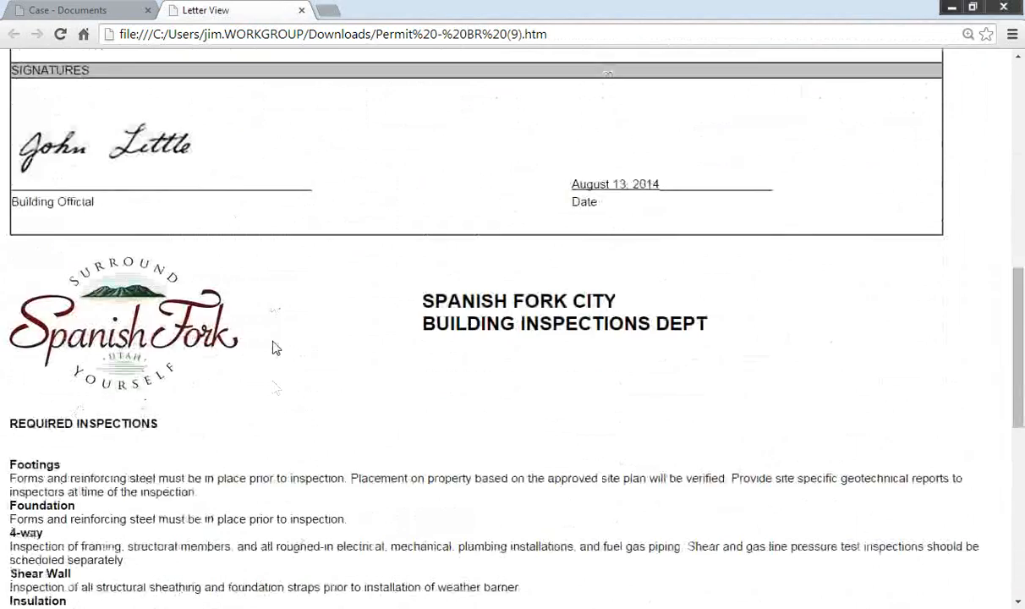
scroll(273, 347, down, 4)
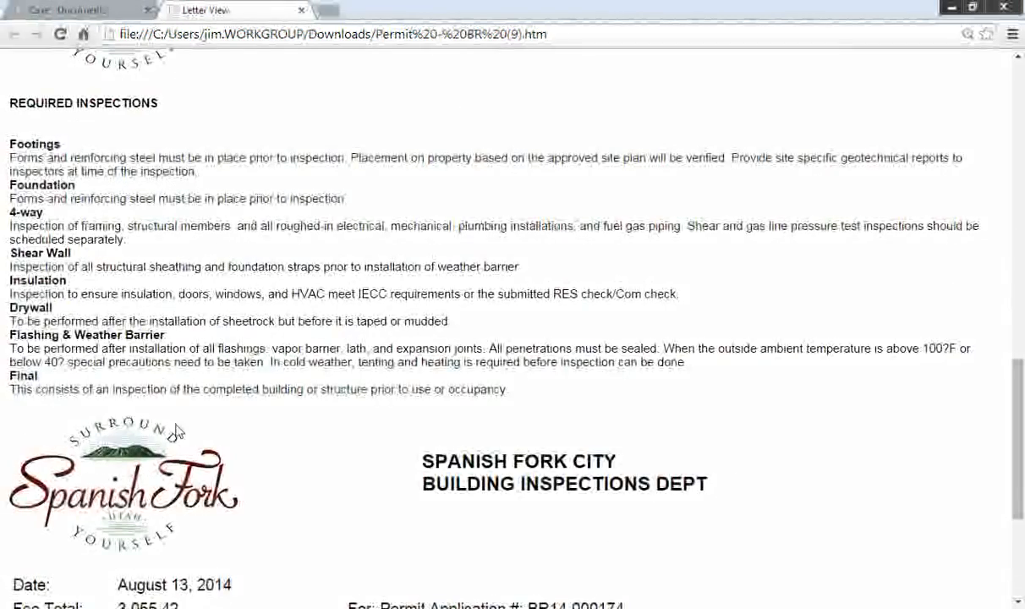
scroll(291, 426, down, 3)
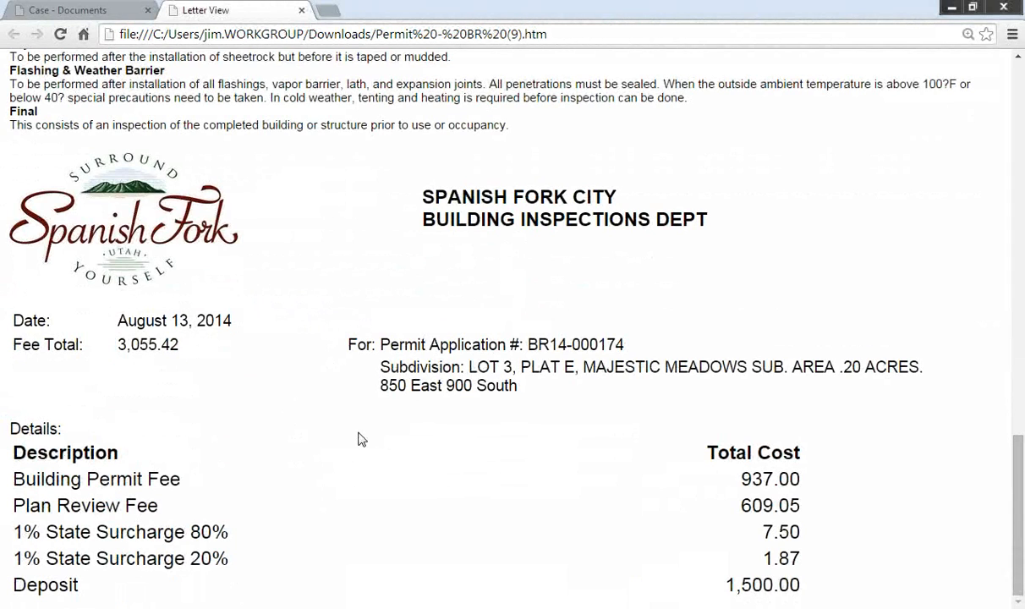
click(302, 11)
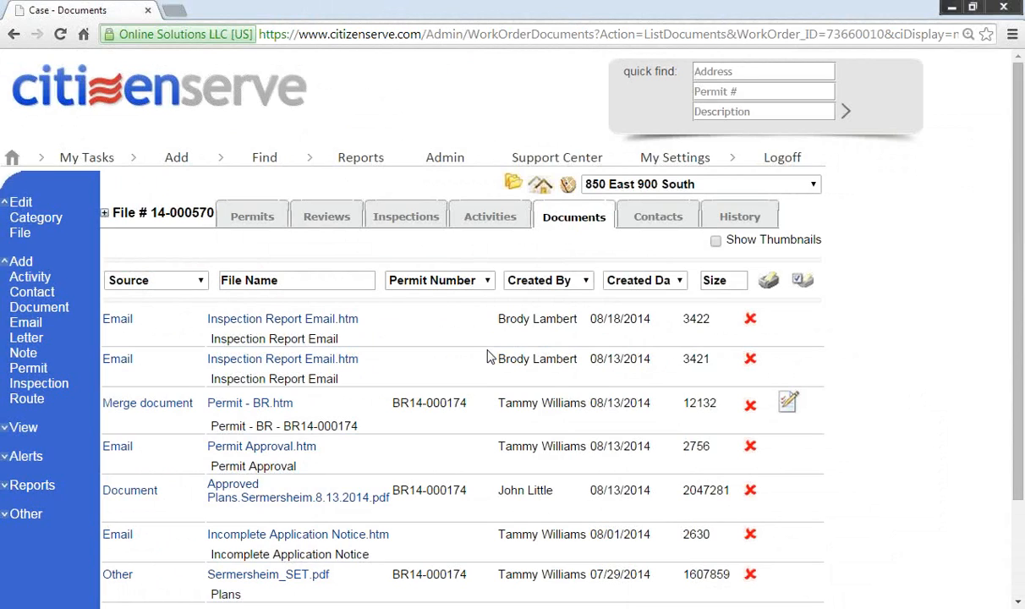
click(406, 218)
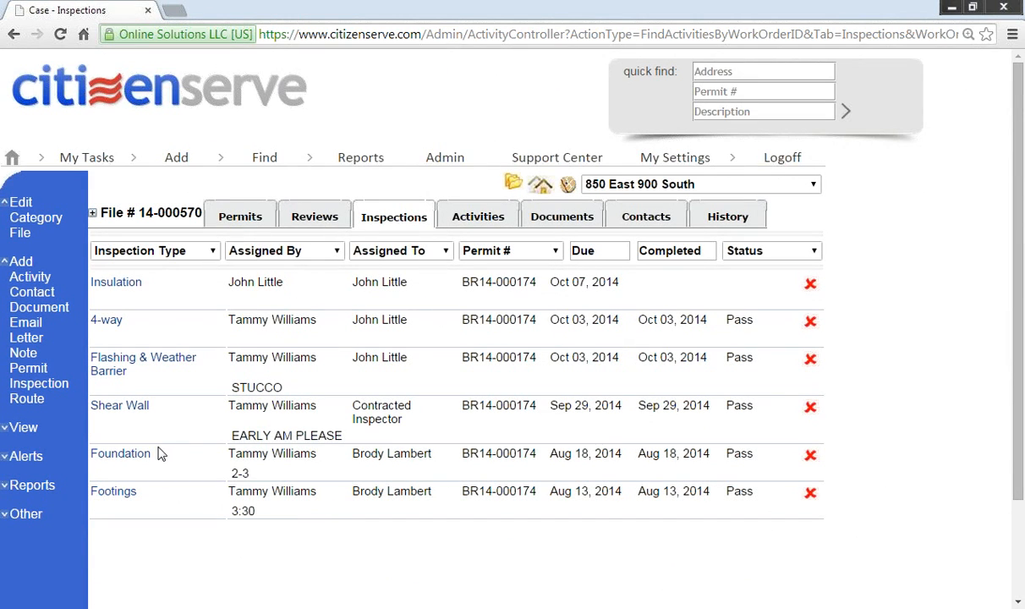
Step: Look over the Footings inspection record, then log off to the empty login page
click(116, 495)
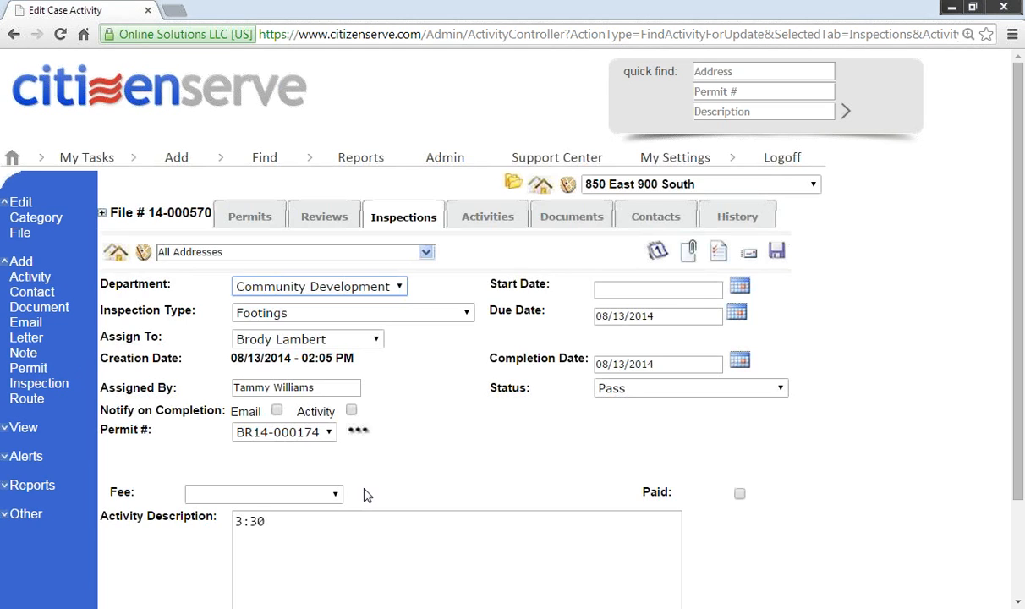
scroll(424, 458, down, 1)
scroll(421, 452, up, 1)
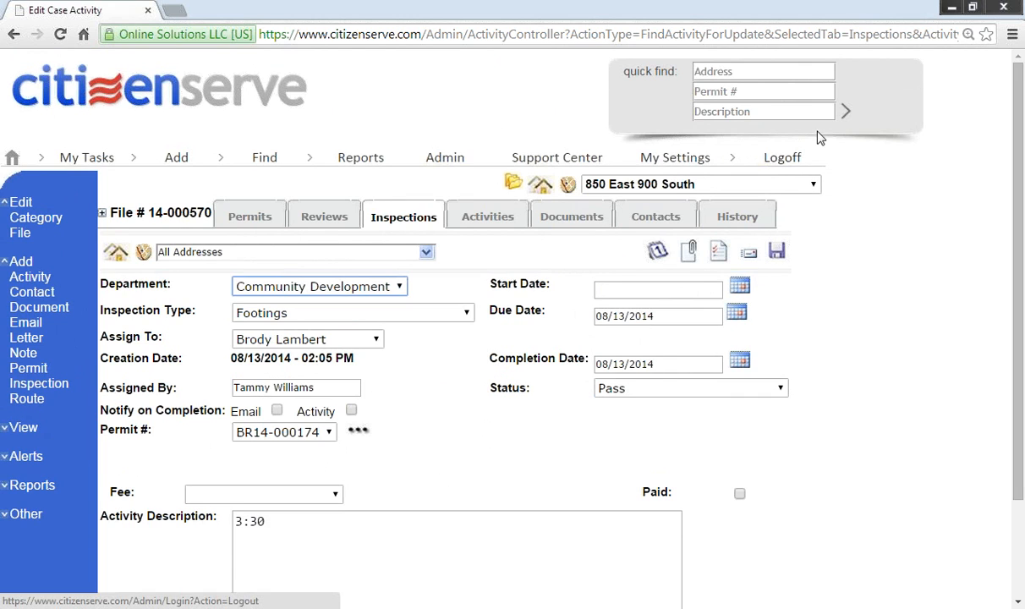
click(791, 155)
click(747, 344)
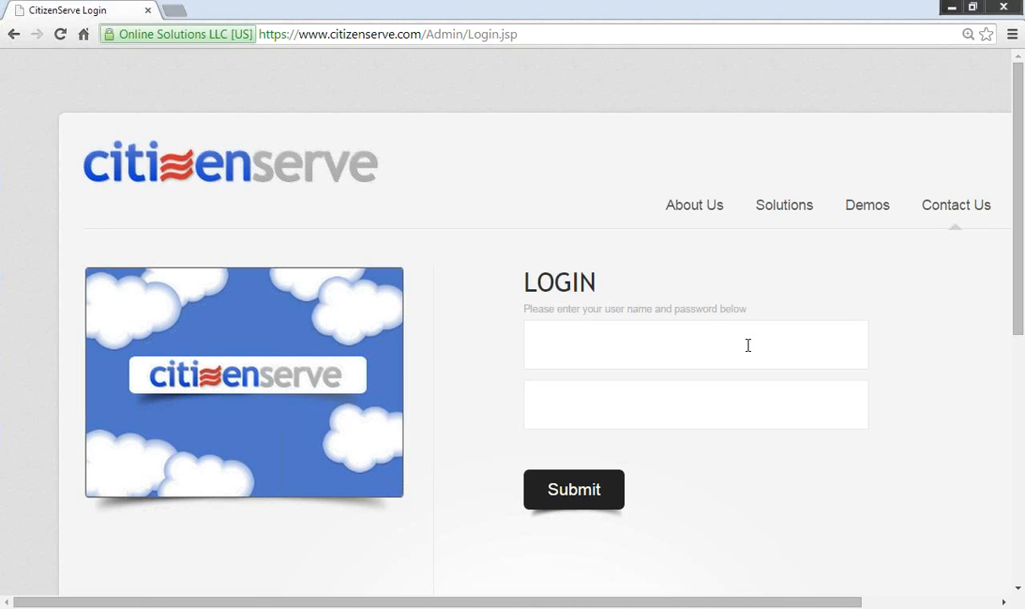
Step: Sign in with another user account, then log off again
click(748, 345)
click(575, 506)
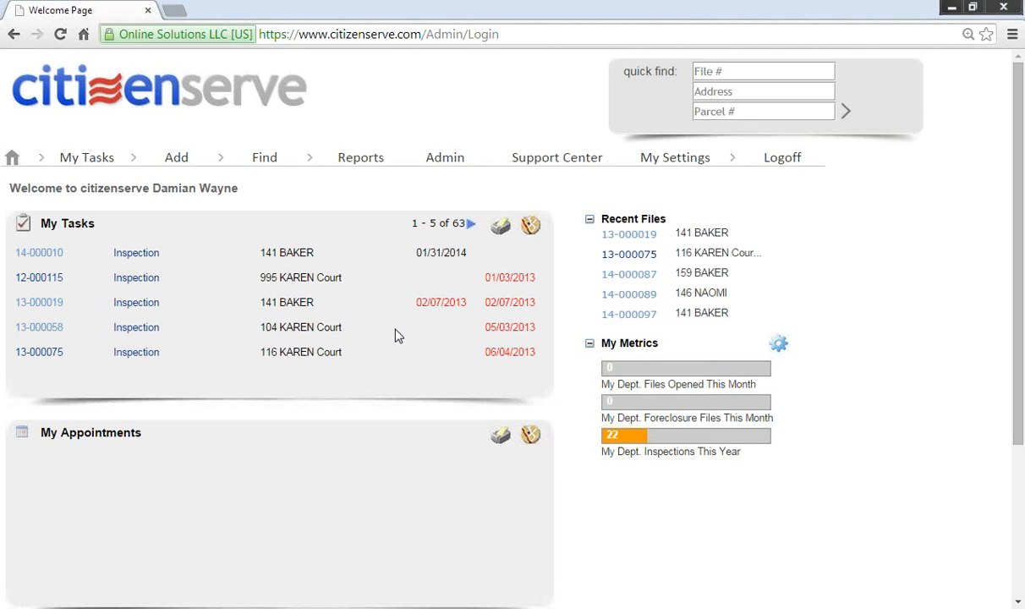
click(785, 162)
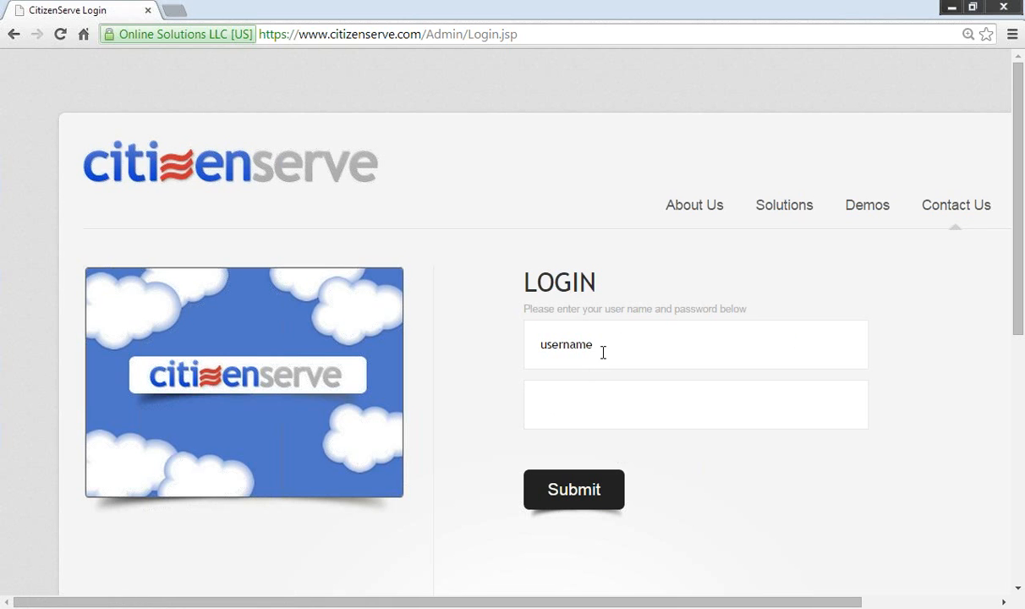
Step: Log in with the system account and open Admin for the Gotham City-Root department
click(603, 352)
text(systemGO)
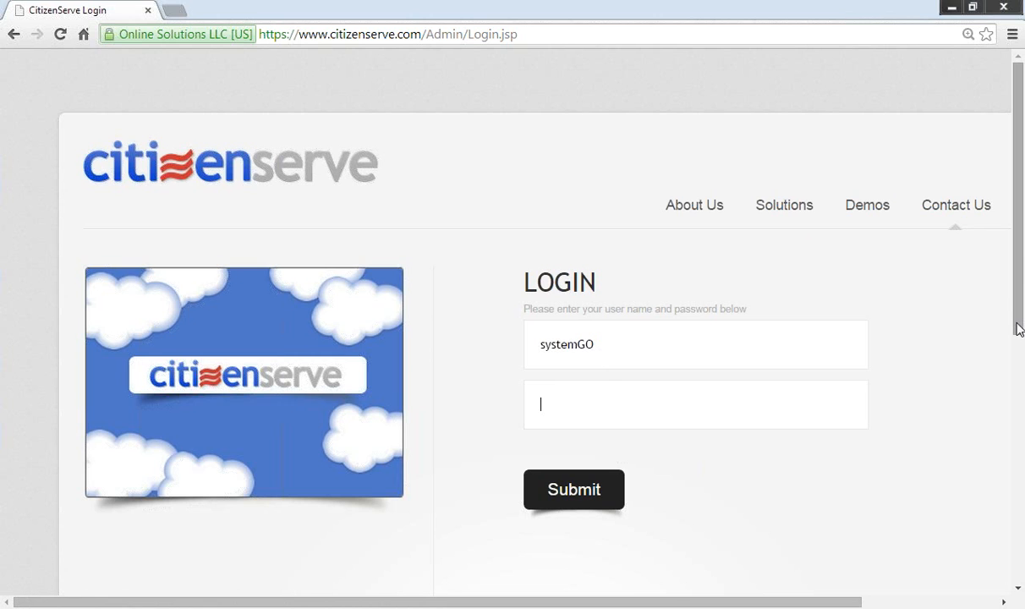
key(Tab)
text(•••)
key(Return)
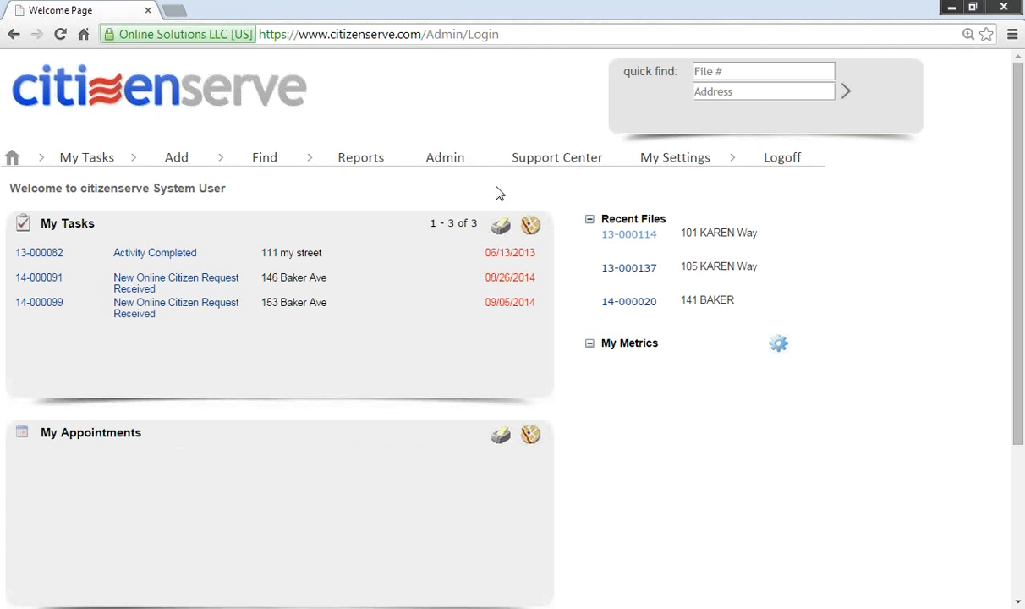
click(460, 161)
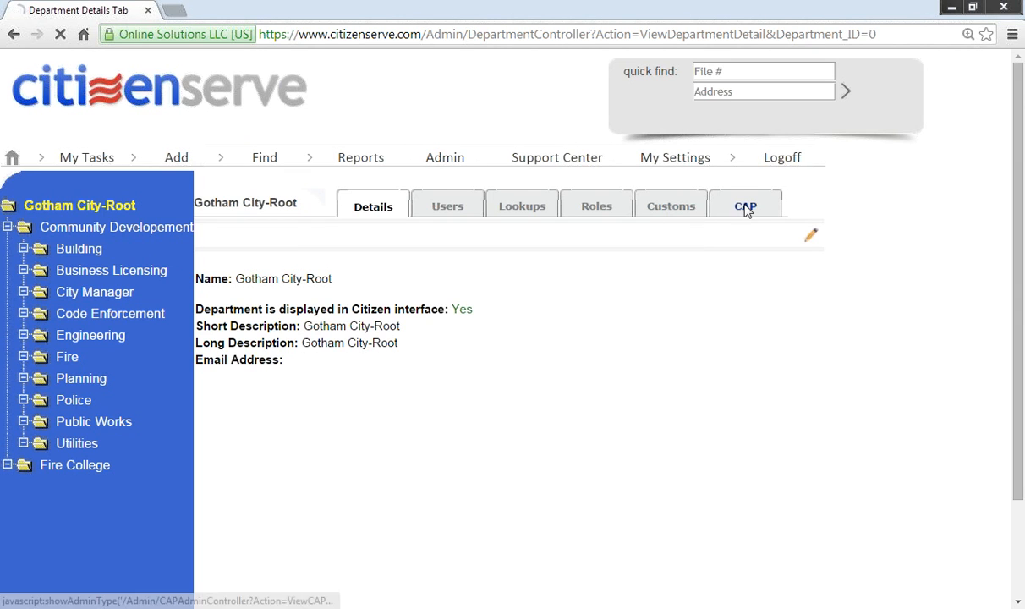
Step: Launch the Gotham City citizen portal from the CAP settings and go to Permitting
click(746, 211)
click(435, 329)
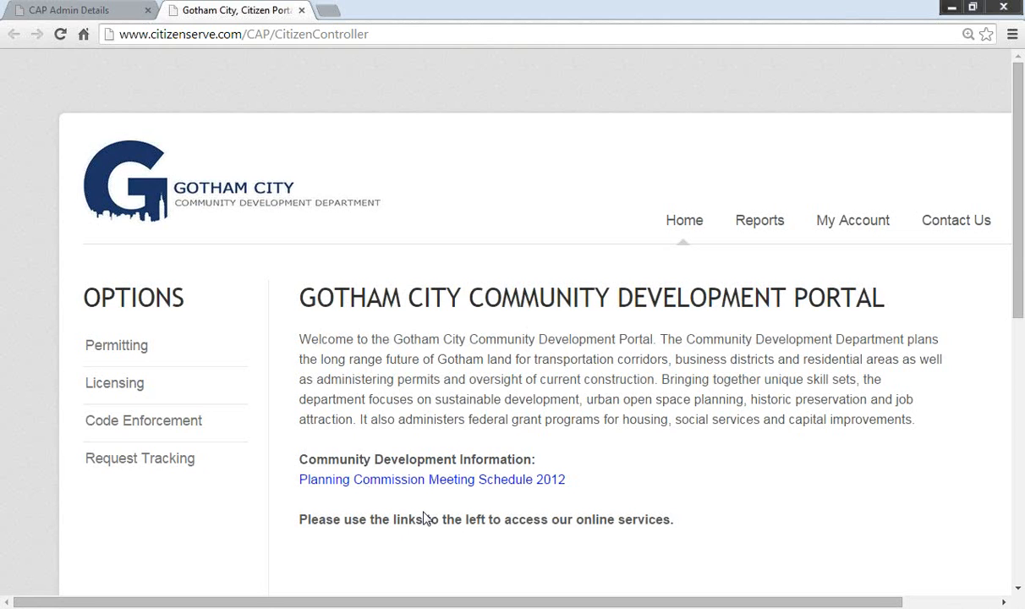
scroll(292, 351, down, 1)
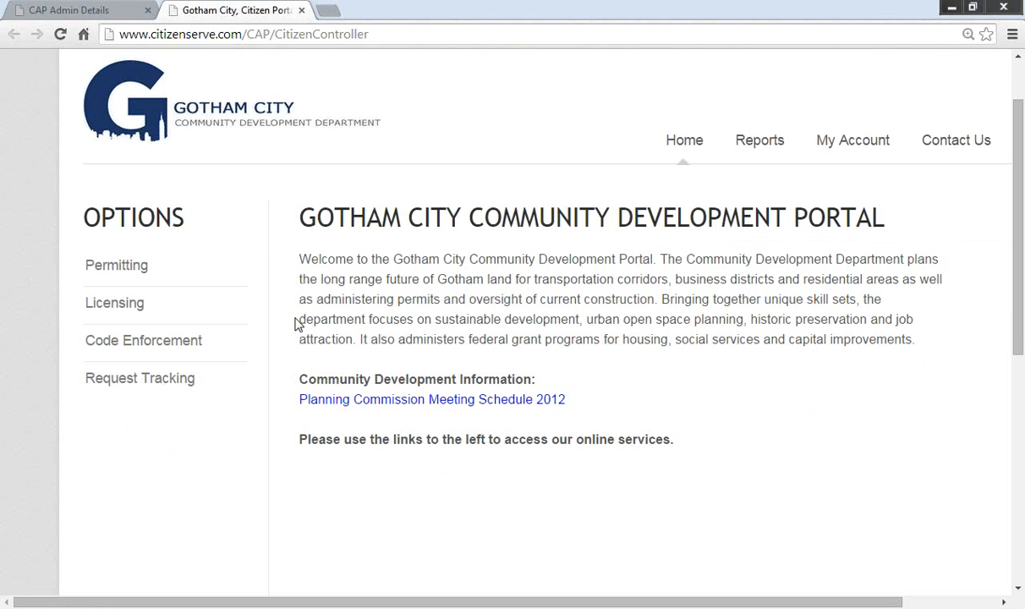
click(124, 267)
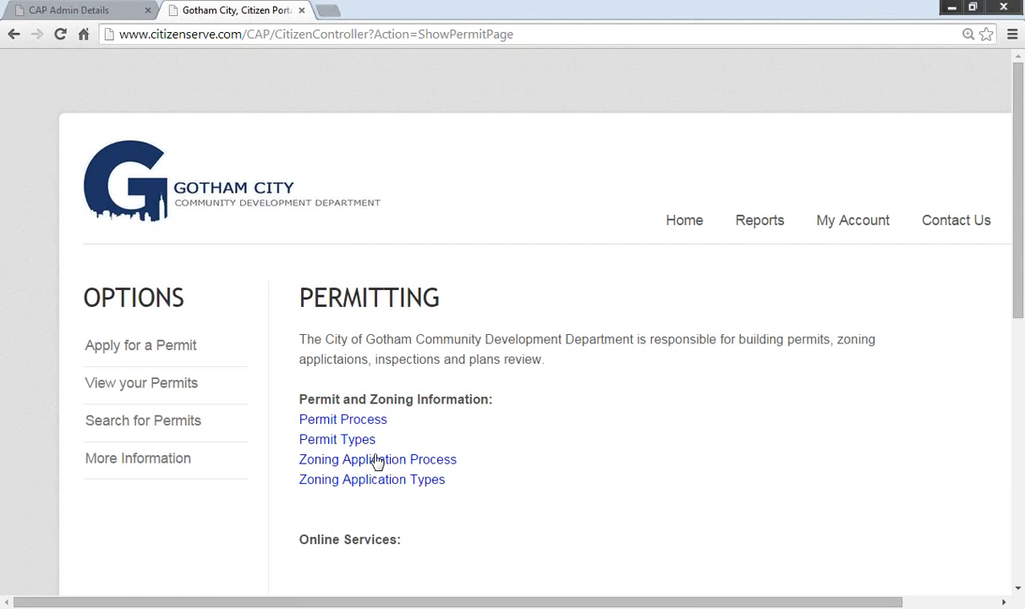
Step: Log into the citizen portal with the citizen's username and password to view their permits
click(154, 383)
click(461, 405)
text(jim)
key(Down)
key(Tab)
text(********)
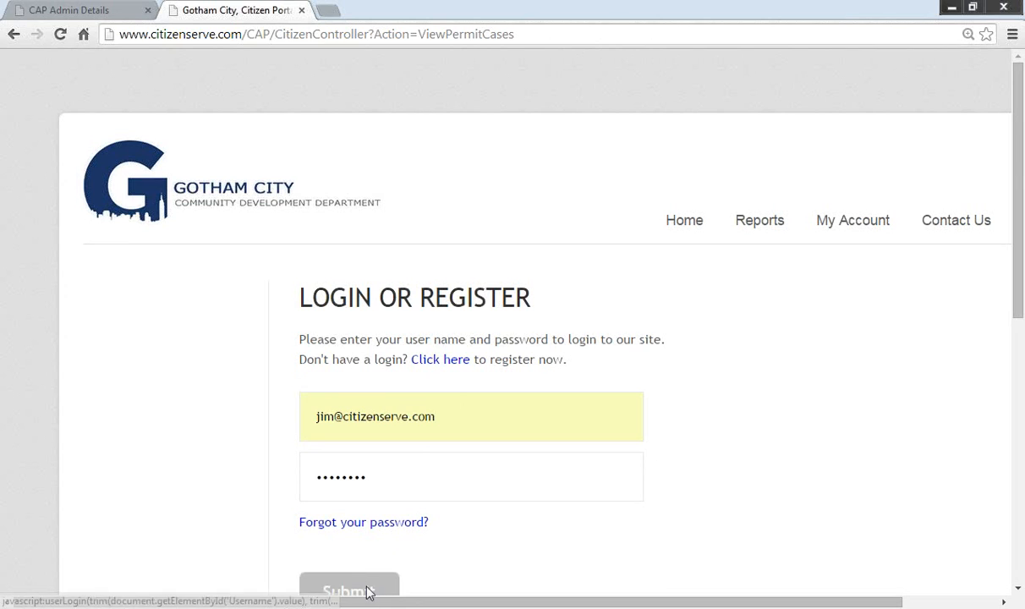
click(355, 586)
scroll(694, 275, down, 1)
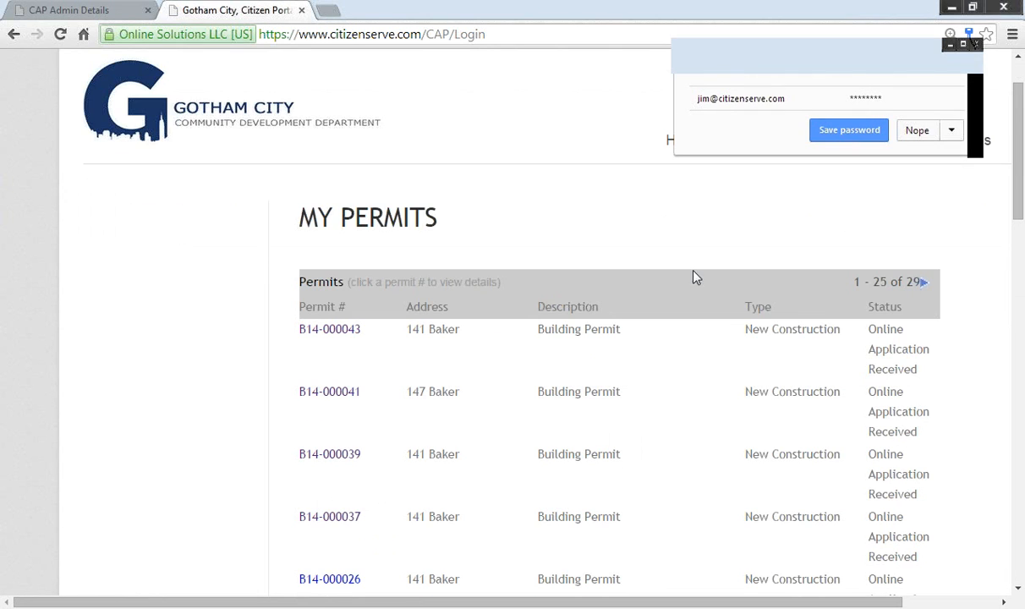
click(917, 131)
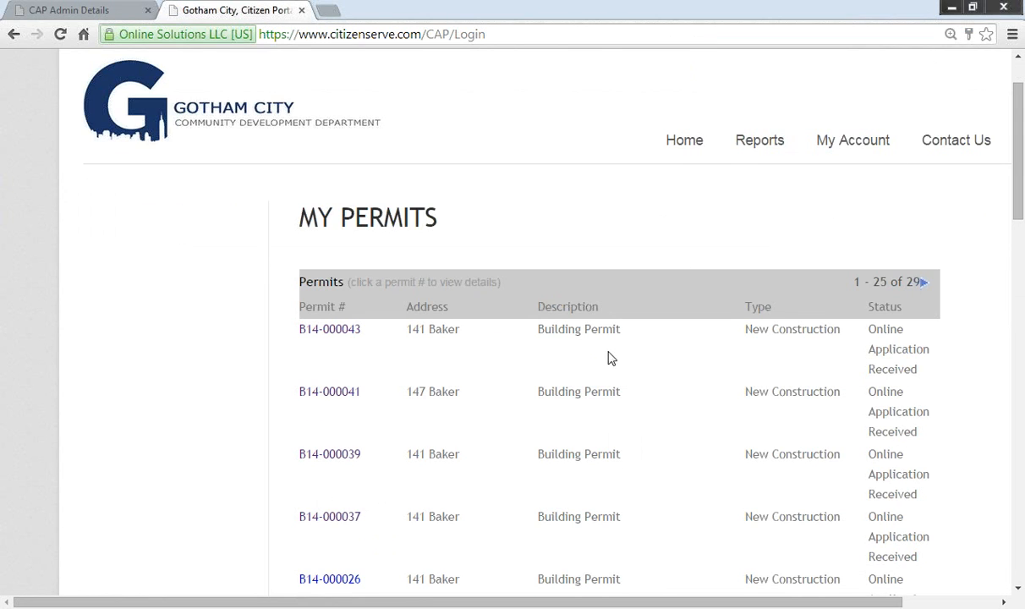
scroll(510, 427, down, 1)
scroll(510, 427, down, 1)
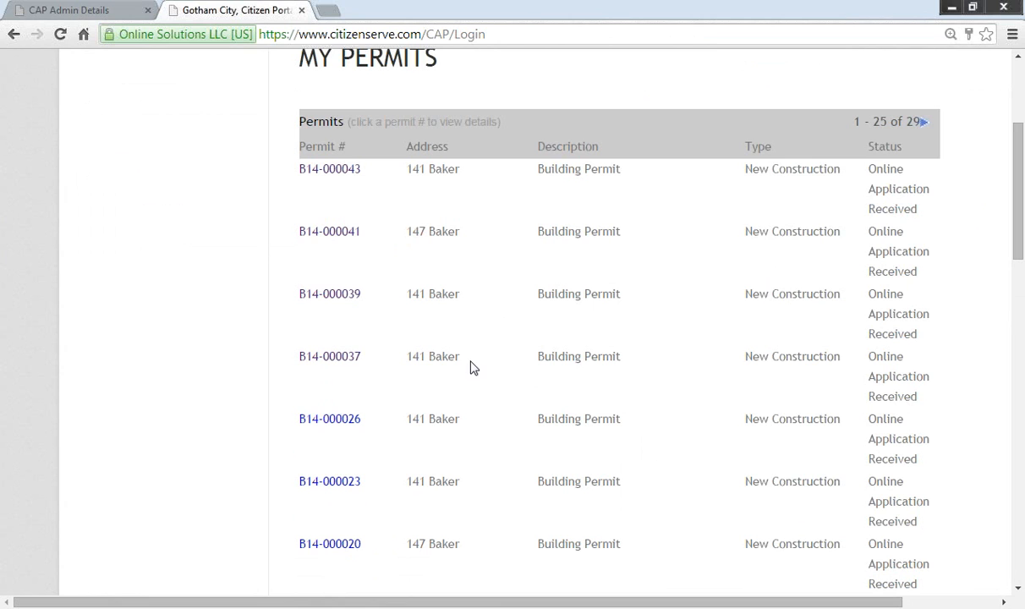
click(322, 173)
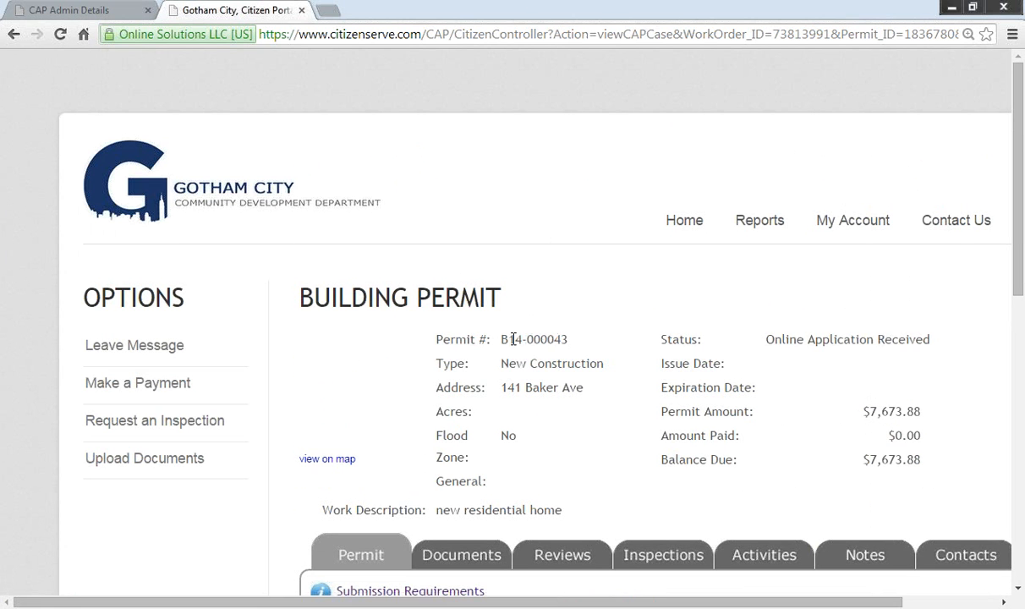
Step: Look at permit B14-000043's Documents and Reviews tabs
scroll(516, 326, down, 3)
scroll(540, 347, down, 2)
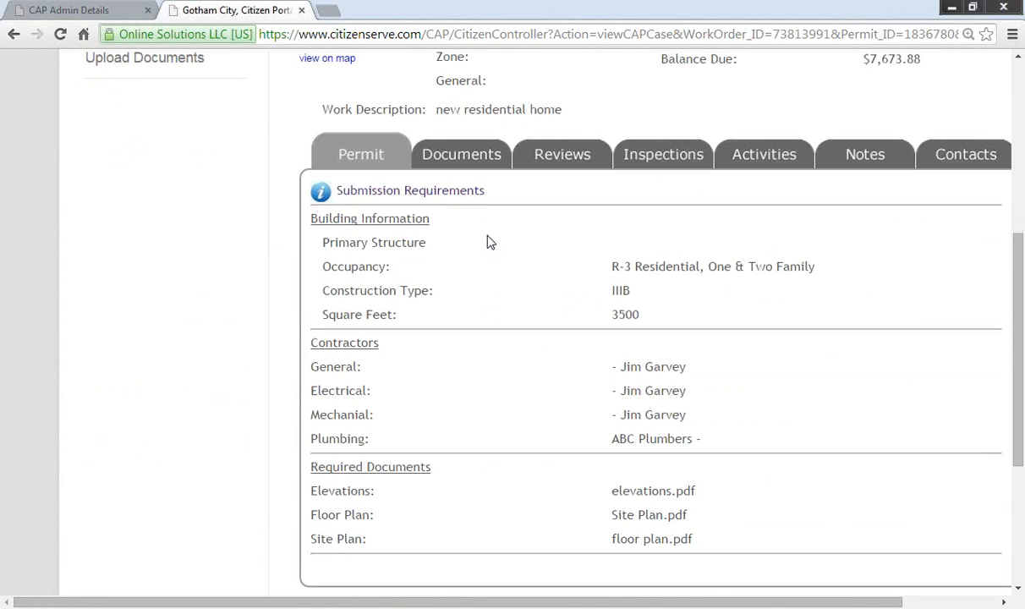
click(456, 169)
scroll(503, 322, down, 4)
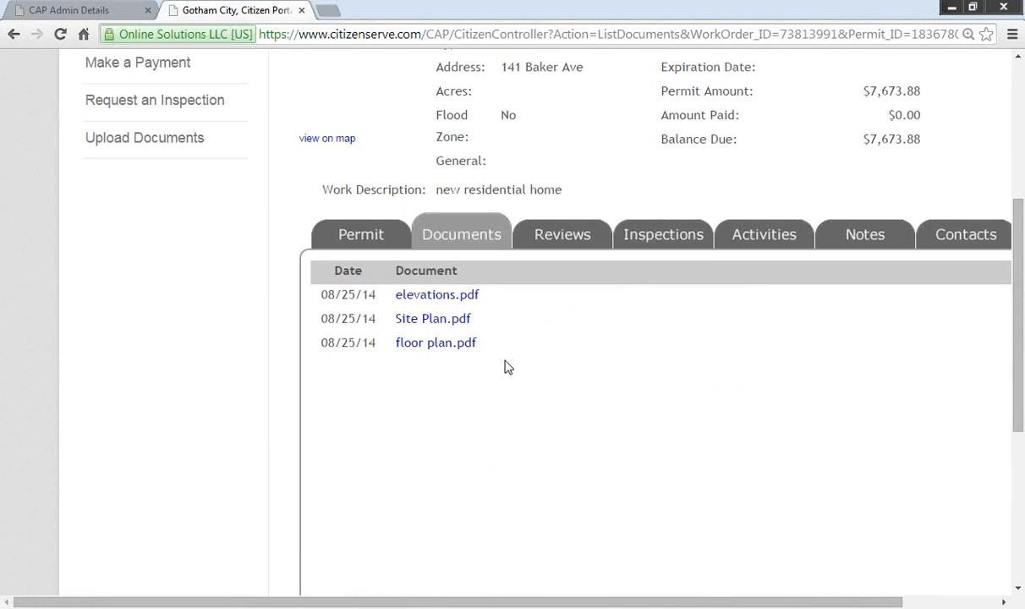
click(541, 232)
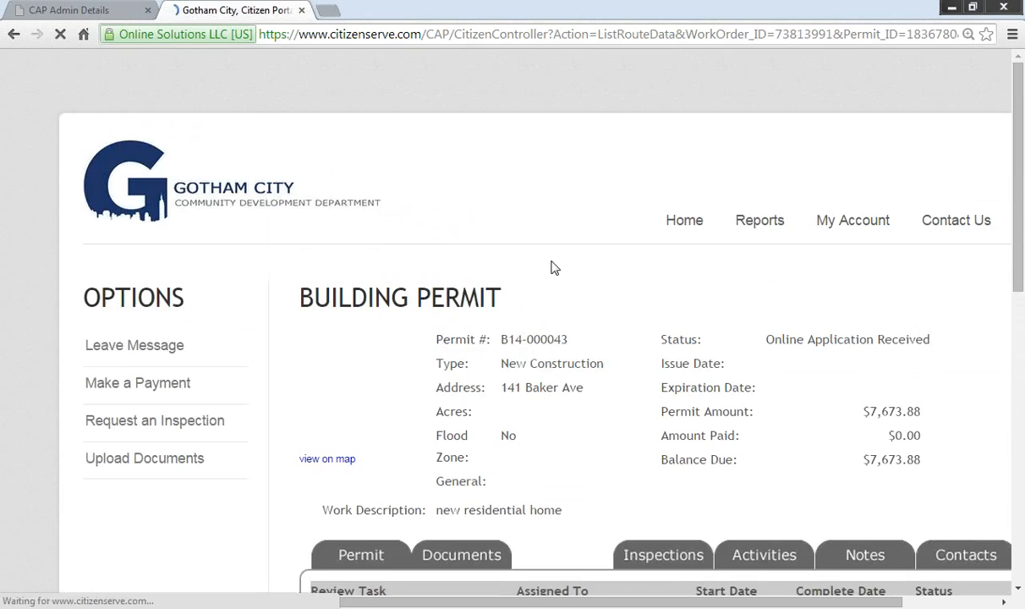
scroll(526, 258, down, 4)
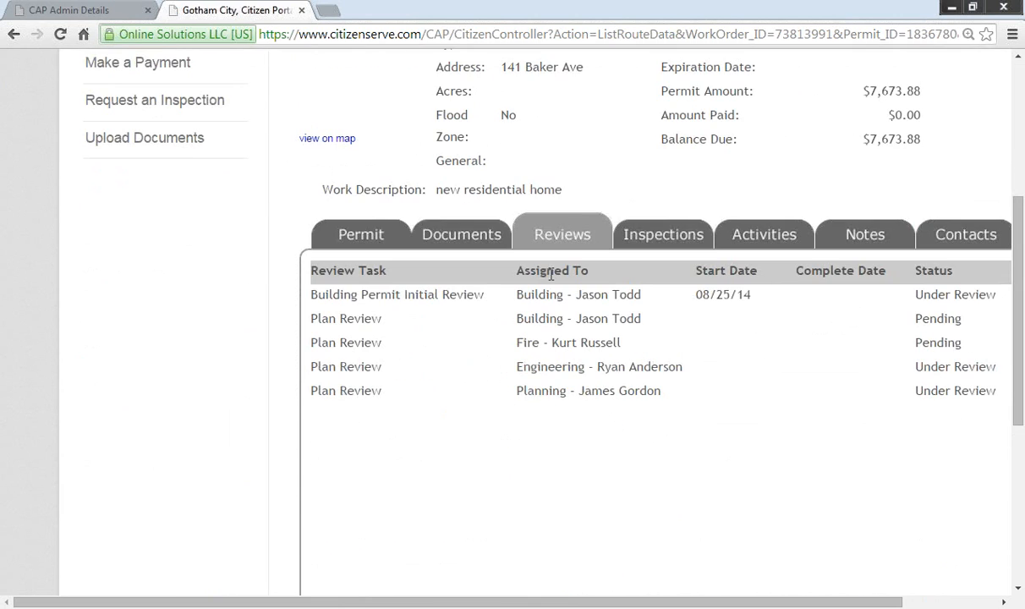
Step: Go through the permit's Inspections and Notes tabs, ending on Contacts
click(663, 236)
scroll(517, 412, down, 2)
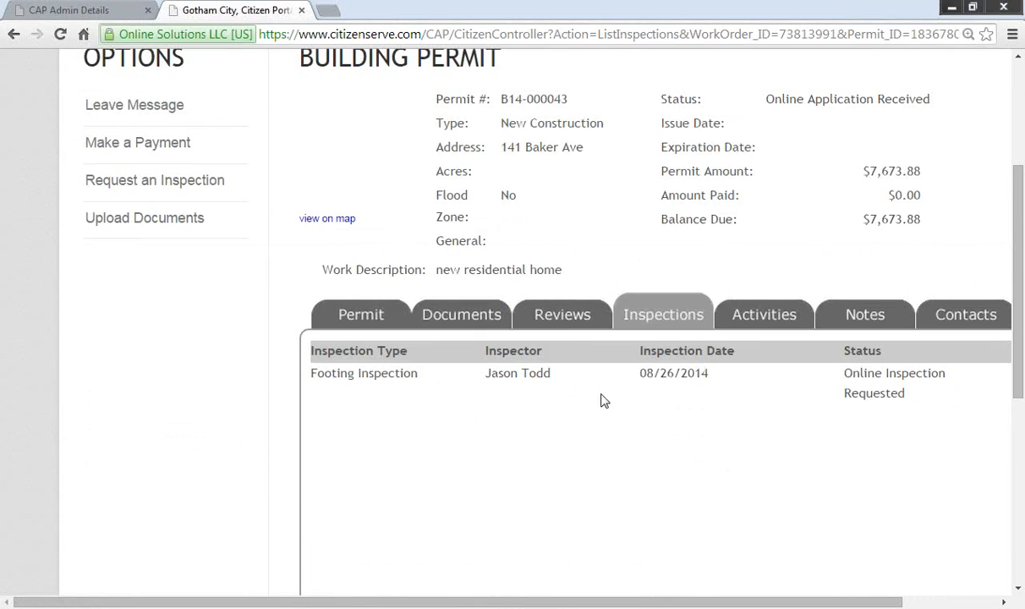
click(861, 317)
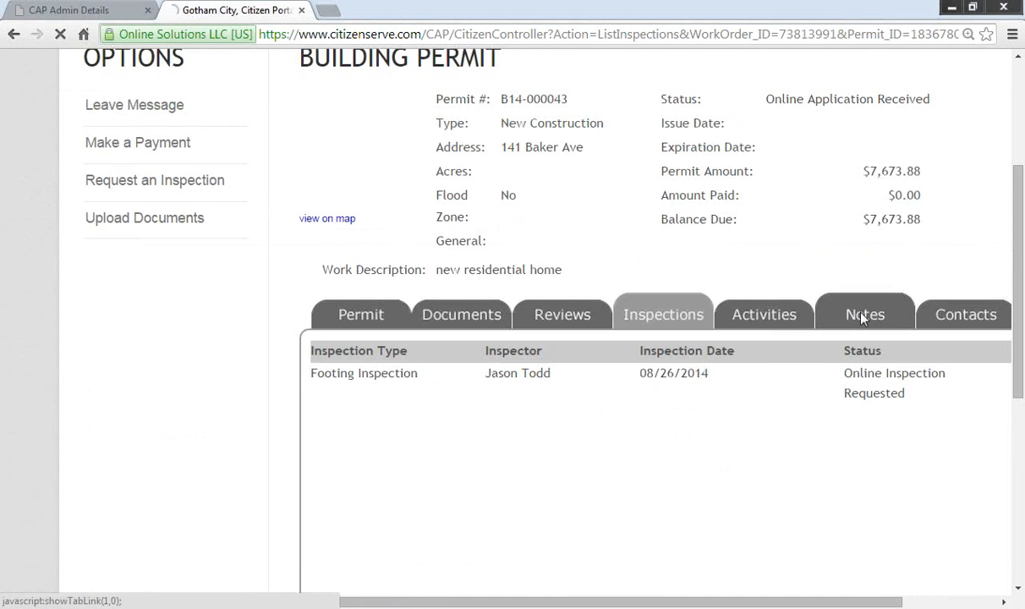
scroll(652, 366, down, 5)
click(961, 86)
scroll(624, 327, down, 3)
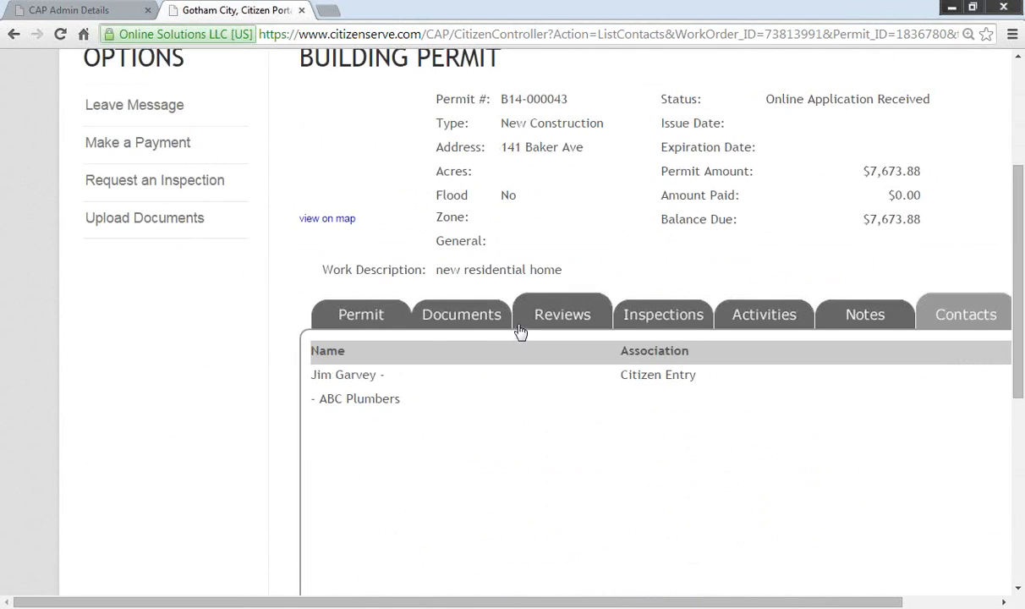
scroll(517, 329, up, 2)
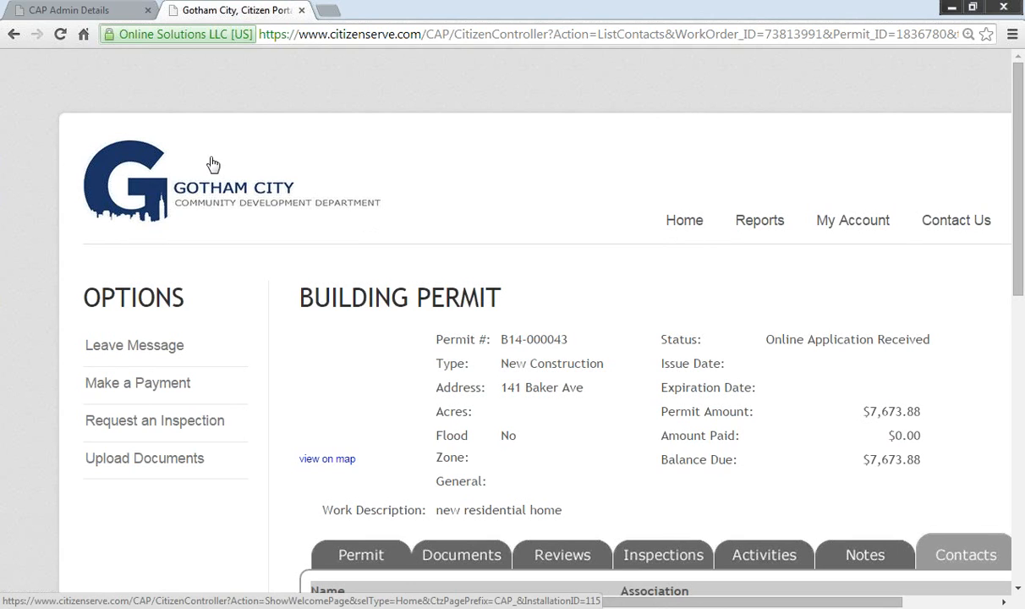
Step: Return to the portal home, close the portal tab, and log off the admin area
click(203, 196)
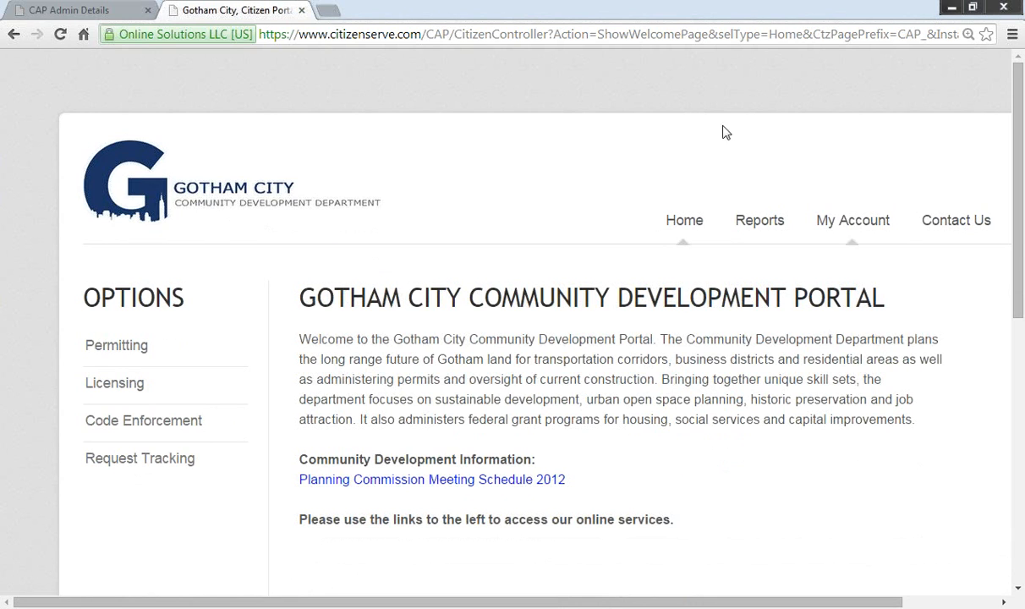
click(301, 11)
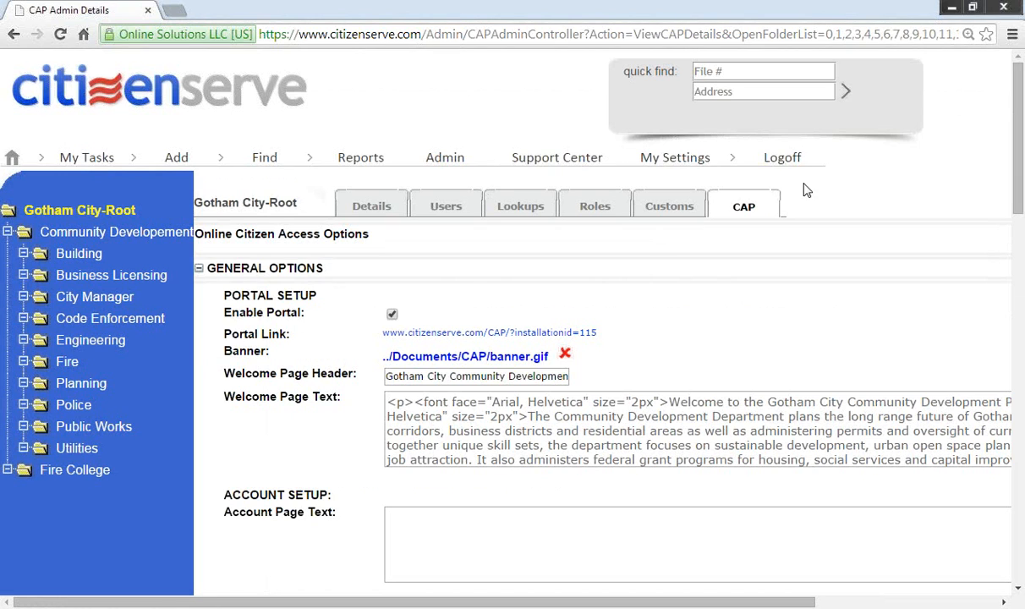
click(782, 159)
Step: Sign back in with the staff username and password, correcting a username typo
click(736, 354)
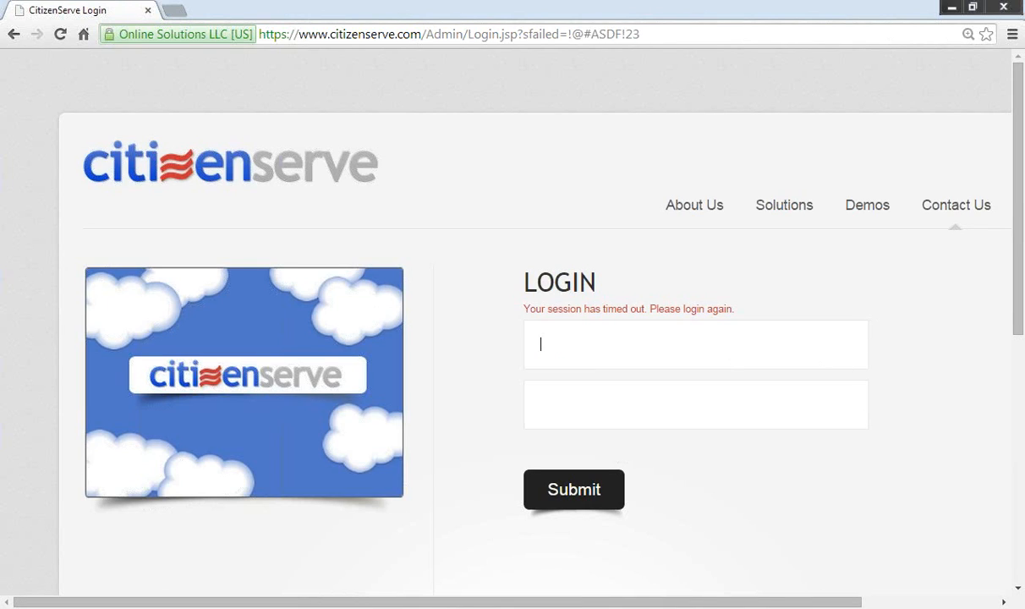
text(dwanye)
key(BackSpace)
key(BackSpace)
key(BackSpace)
text(yne)
key(Tab)
text(********)
key(Return)
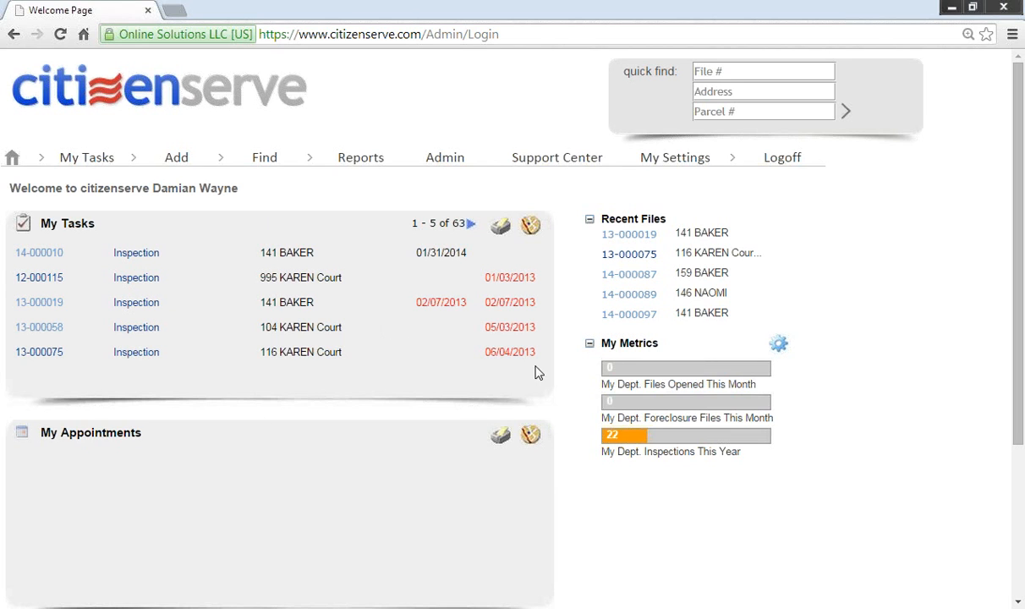
Step: Start a new case via Add > Code Compliance Case
scroll(503, 428, down, 1)
scroll(504, 429, up, 1)
mouse_move(181, 165)
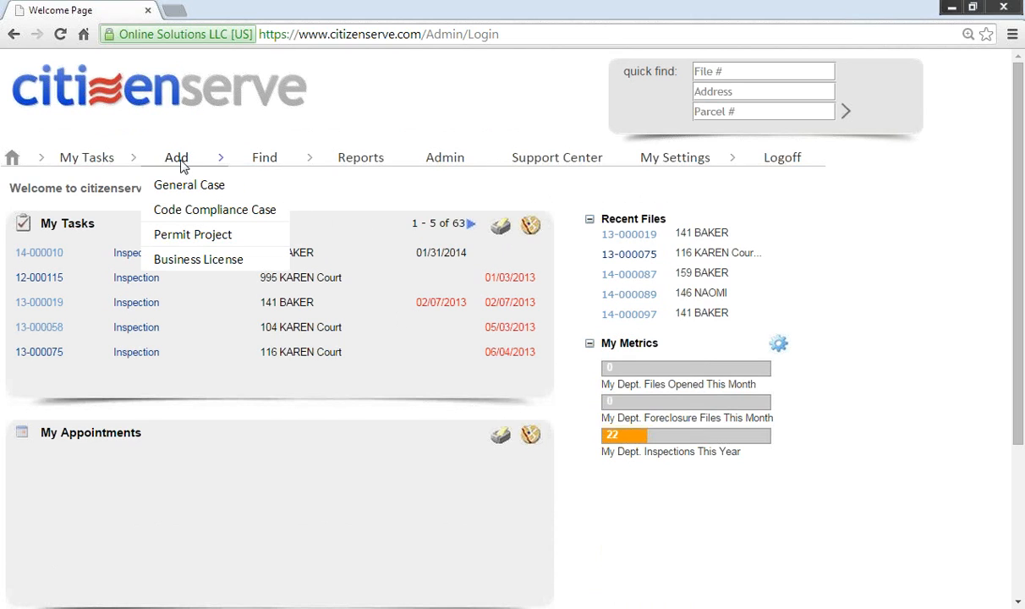
click(179, 209)
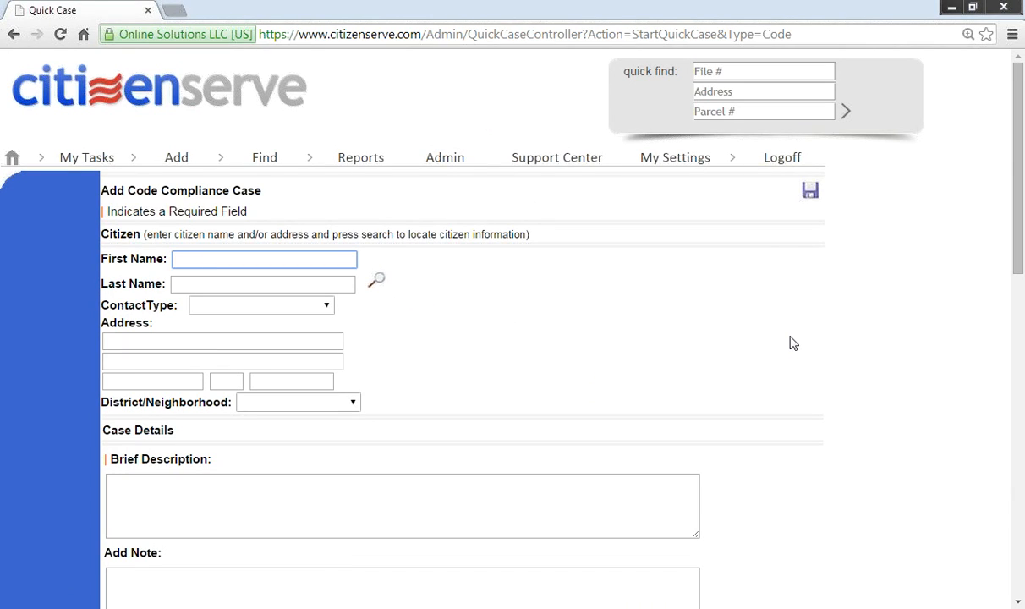
Step: Search existing contacts by the citizen's last name and enlarge the results window
click(326, 286)
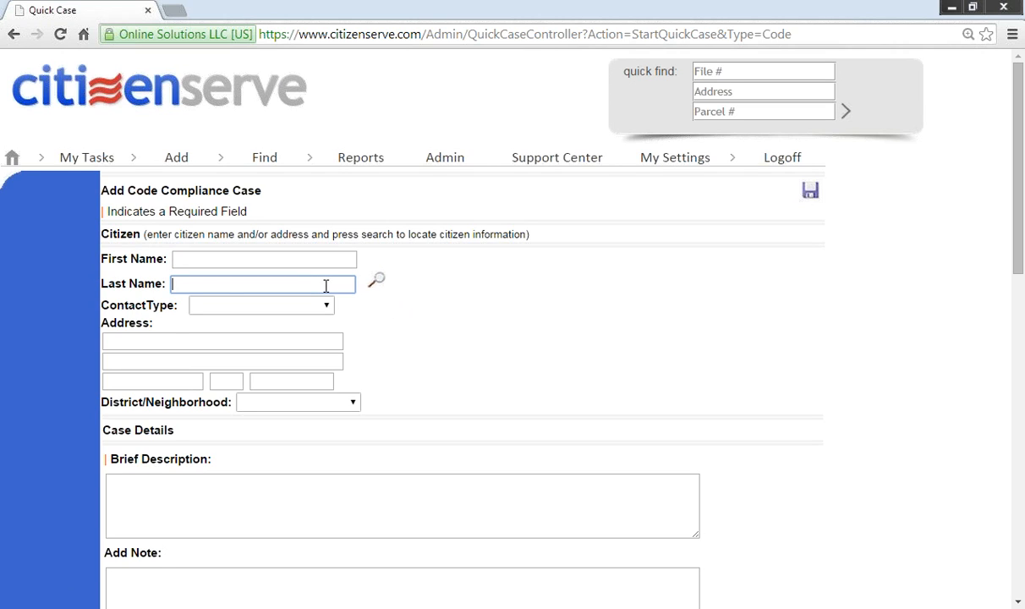
text(smith)
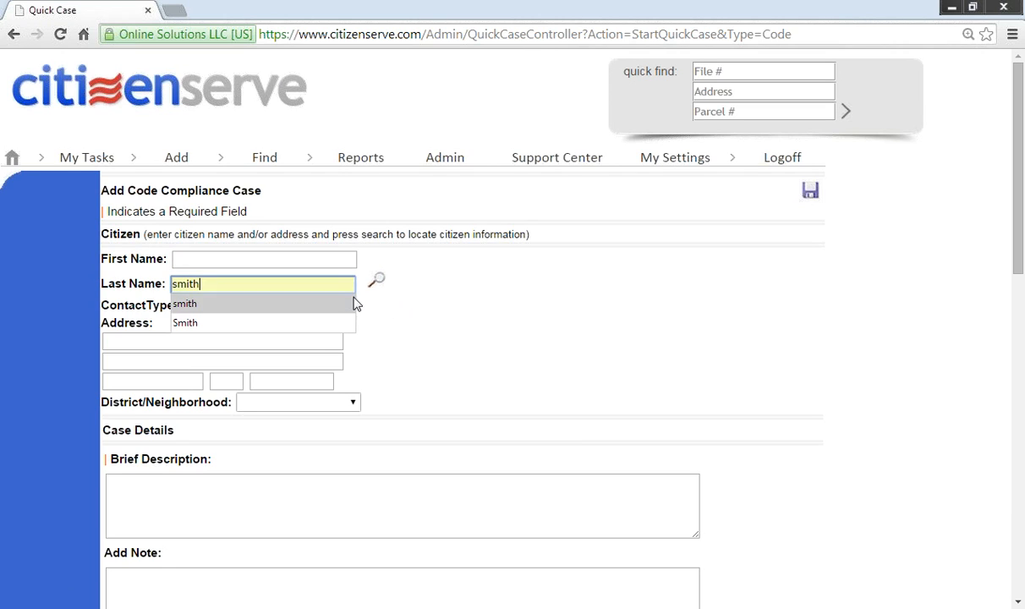
click(379, 281)
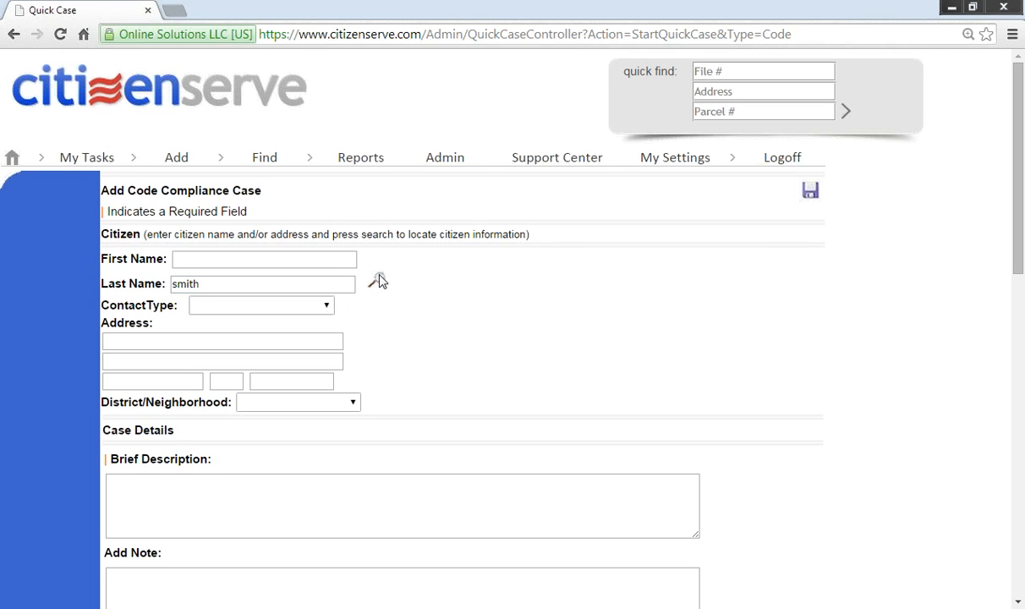
drag(600, 394, 766, 511)
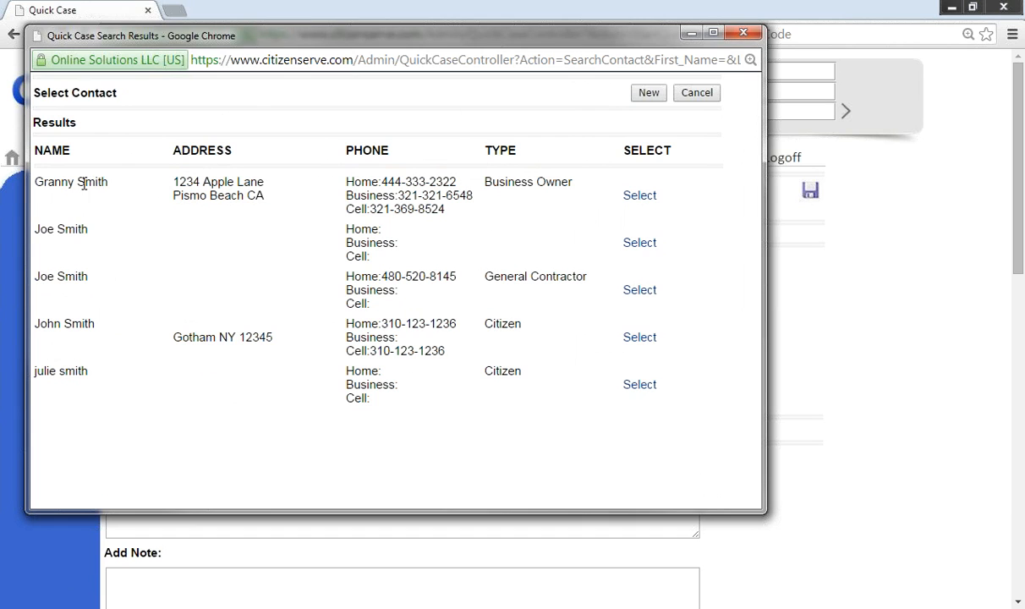
Step: Link the first listed contact to the case as a Complainant, keeping contact type Business Owner
click(639, 196)
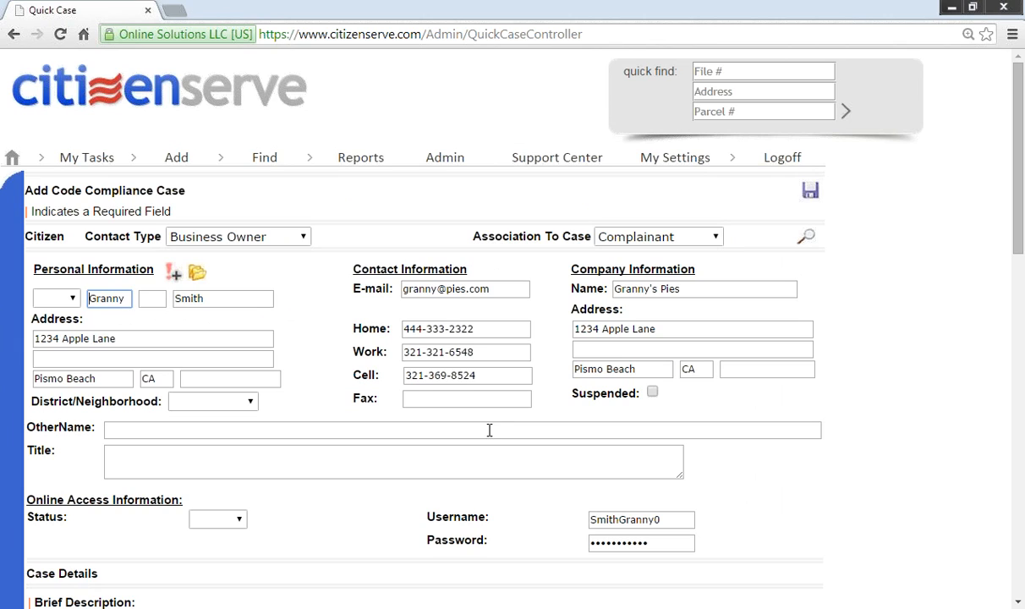
click(501, 353)
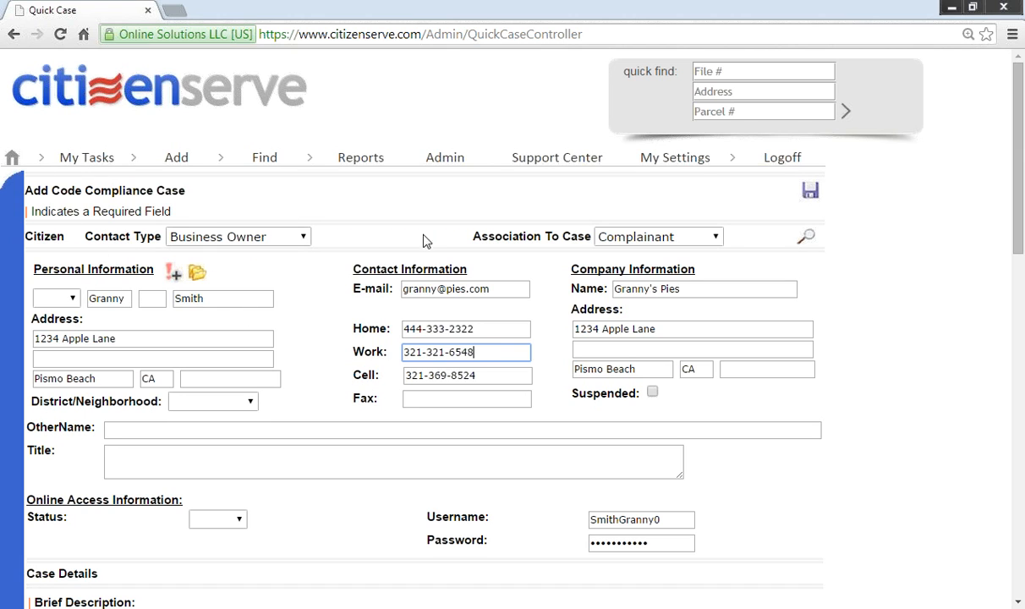
click(716, 240)
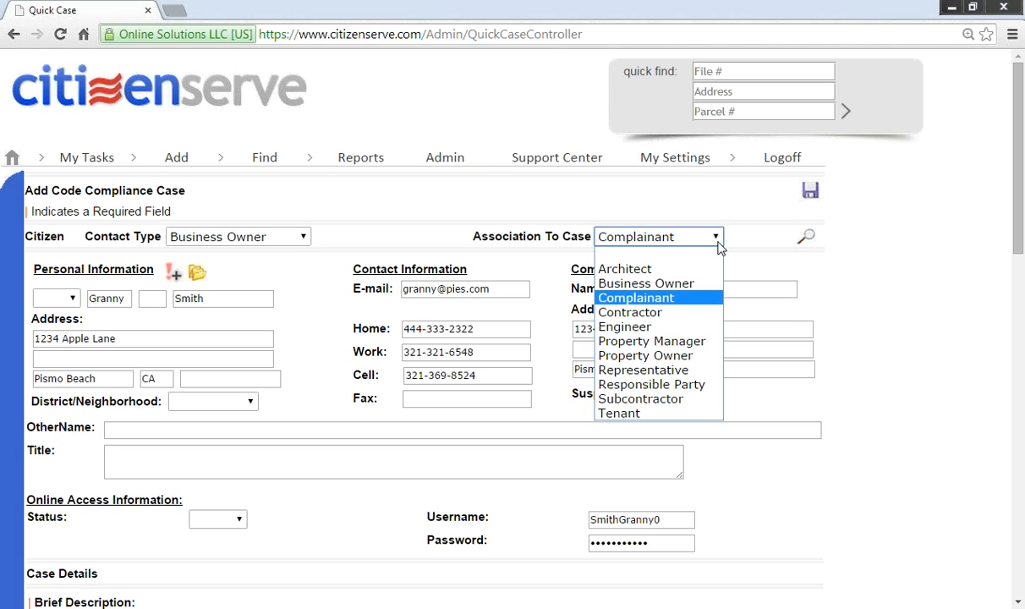
click(528, 259)
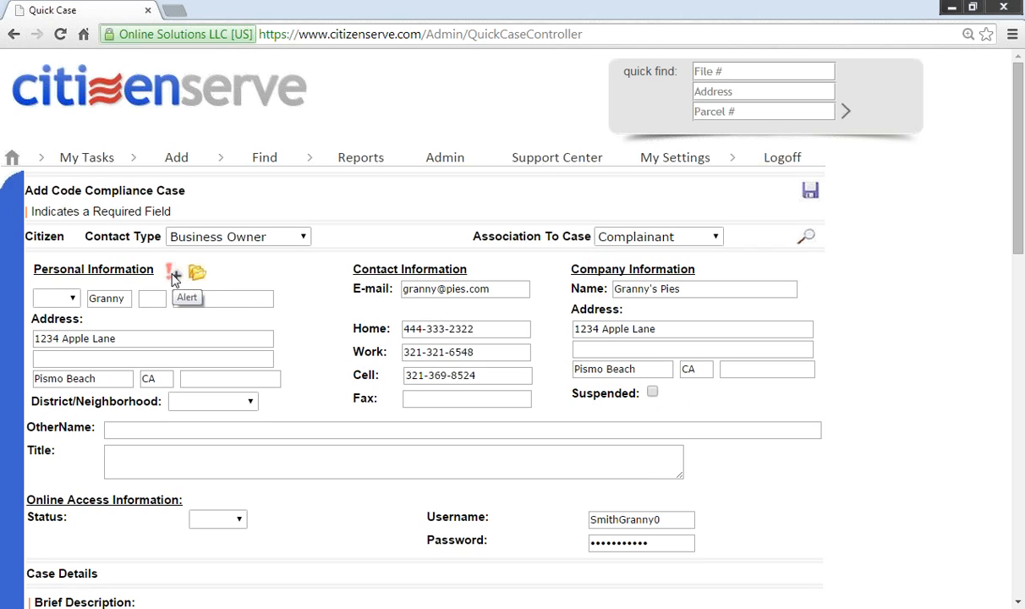
click(195, 272)
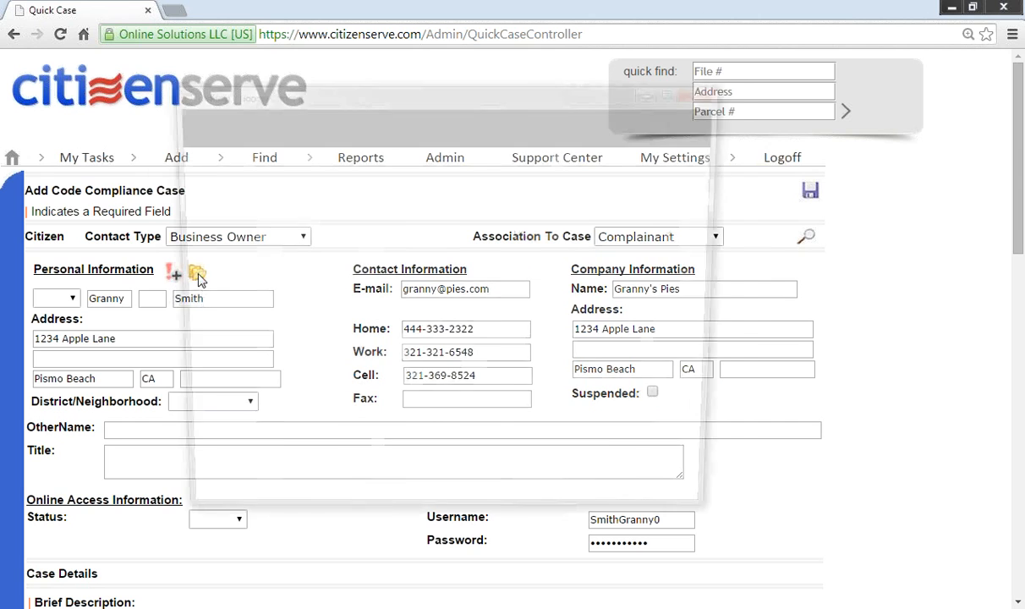
scroll(387, 287, down, 4)
scroll(388, 309, up, 4)
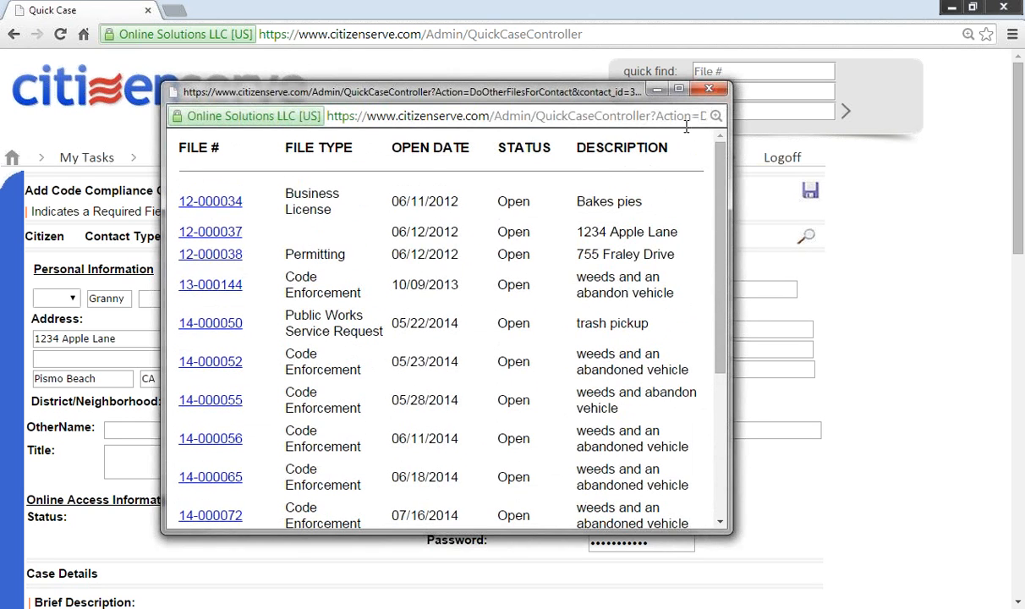
click(708, 90)
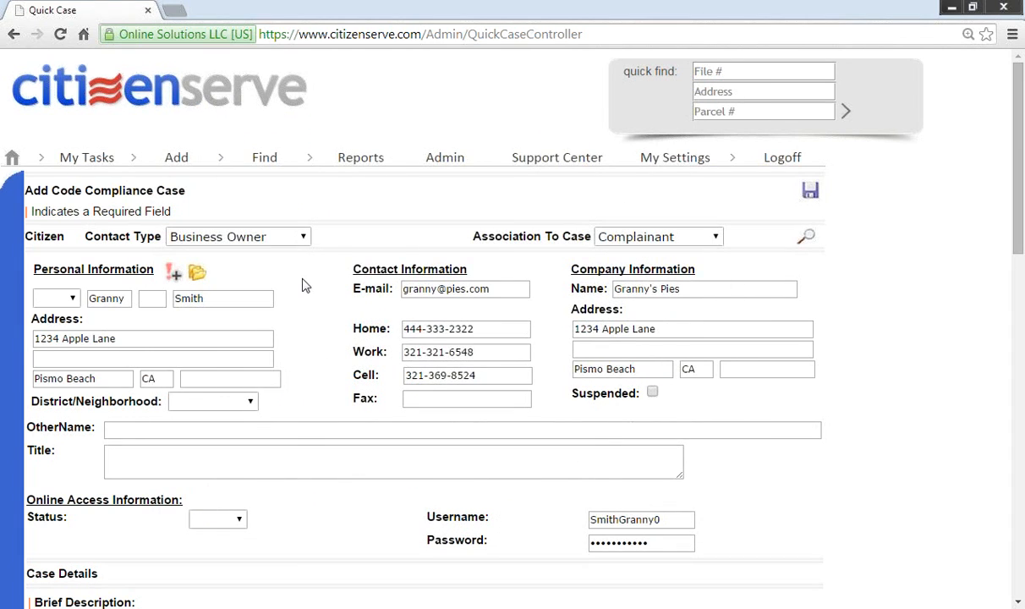
scroll(301, 283, down, 2)
scroll(305, 285, down, 1)
Step: Enter 'weeds and an abandoned vehicle' as the case's brief description
click(313, 392)
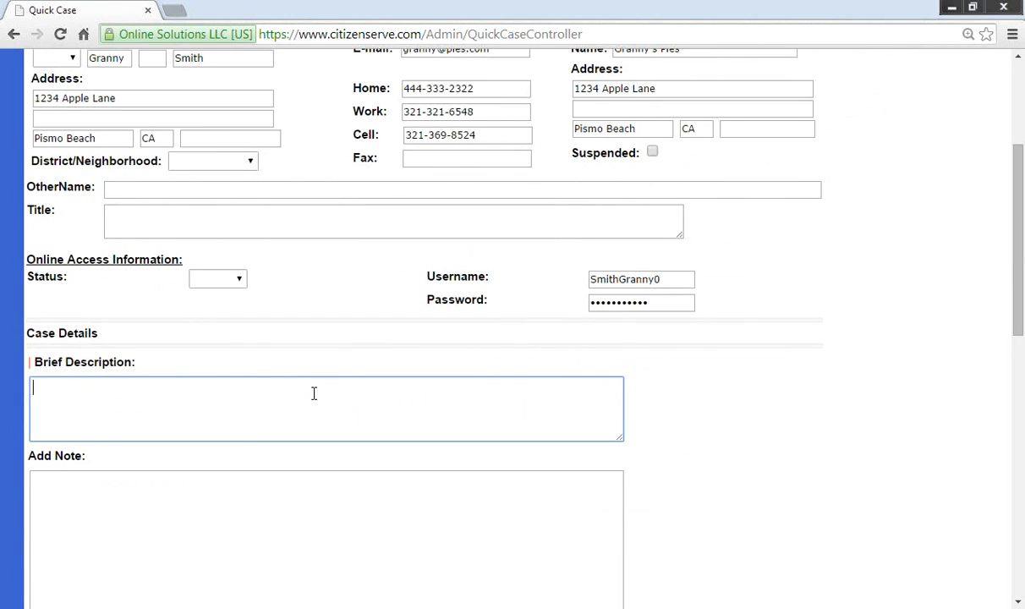
text(weeds and an aba)
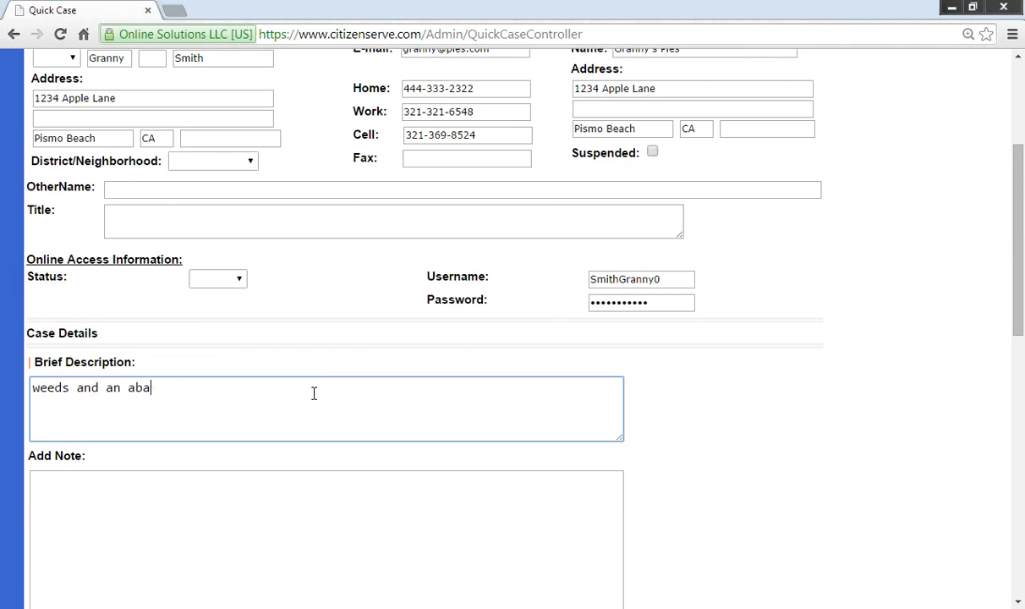
text(ndoned vehicle)
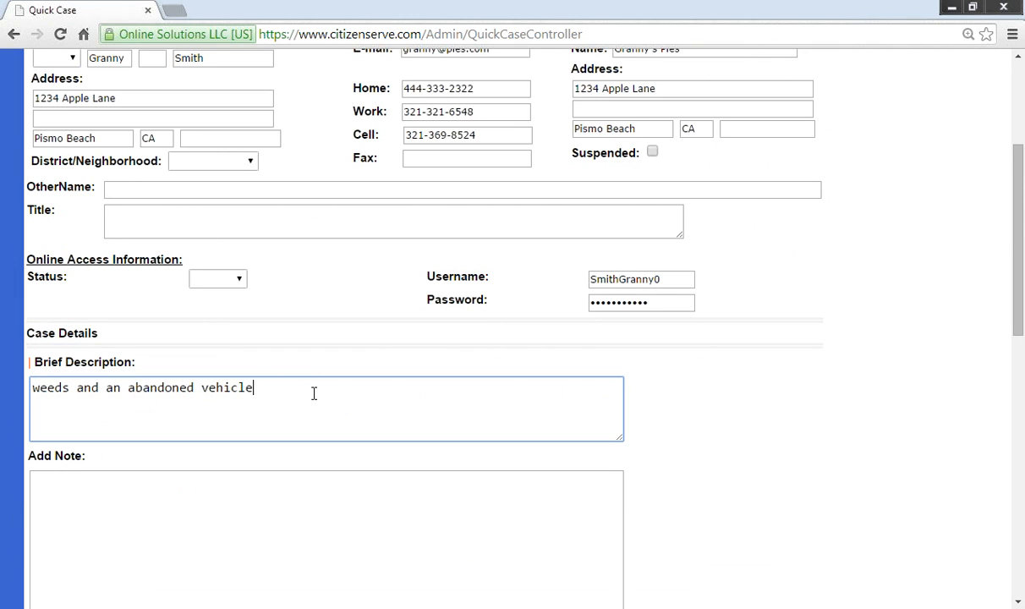
scroll(314, 394, down, 1)
drag(266, 311, 30, 305)
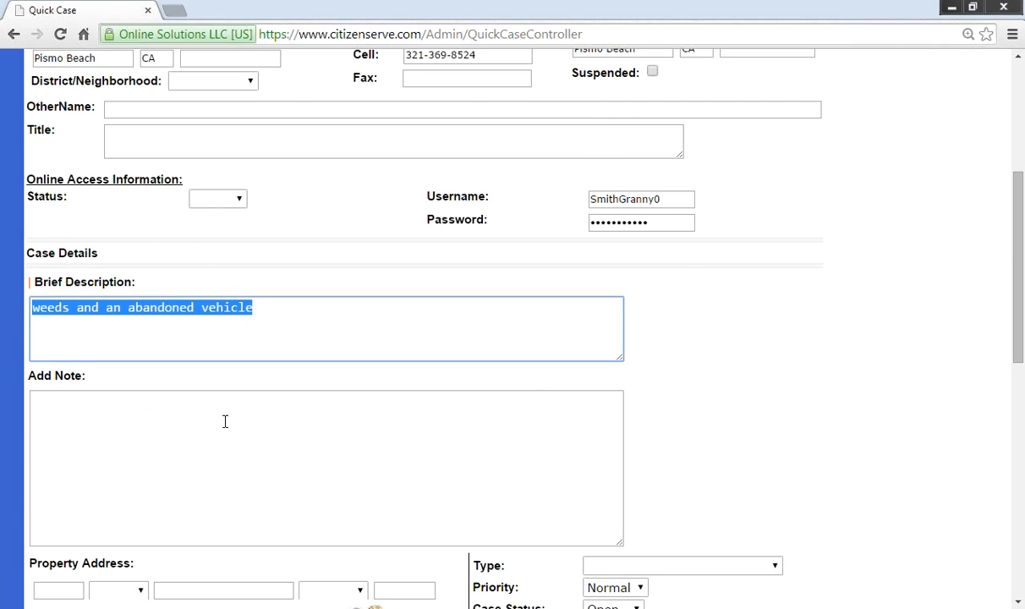
click(242, 399)
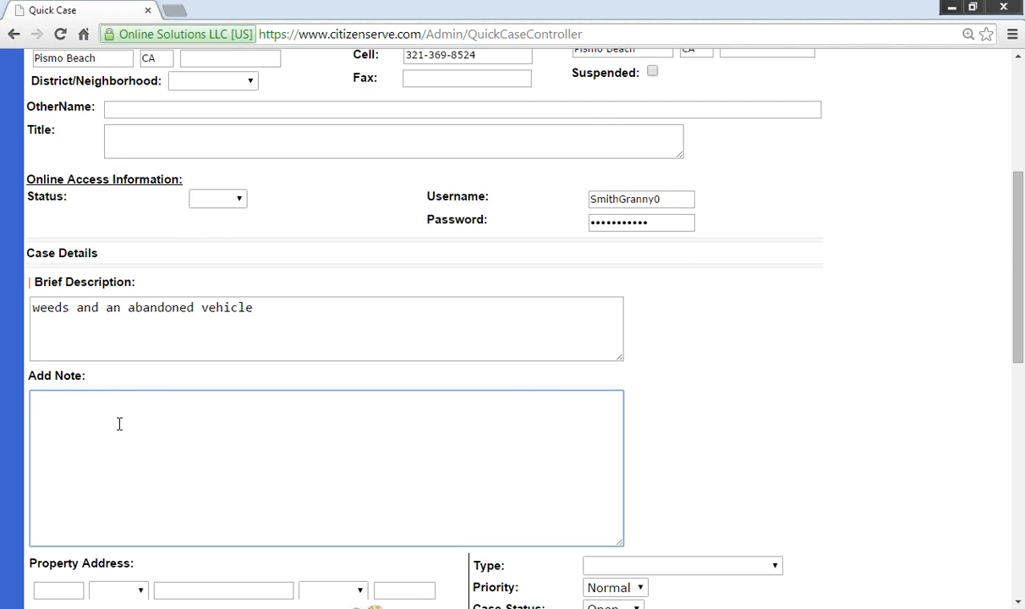
scroll(203, 440, down, 4)
Step: Set the case type to Code Enforcement
key(Tab)
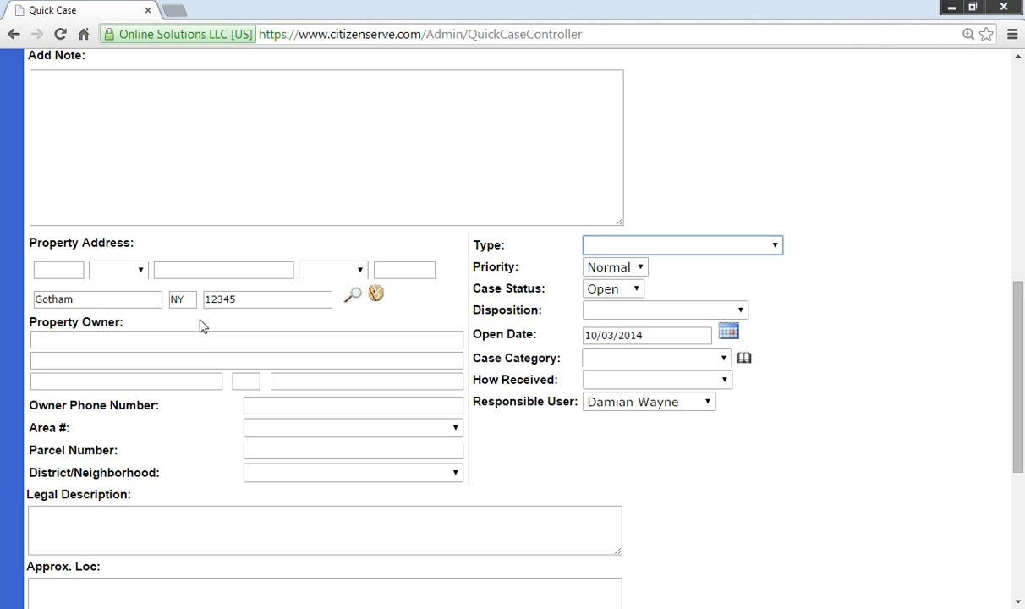
click(643, 248)
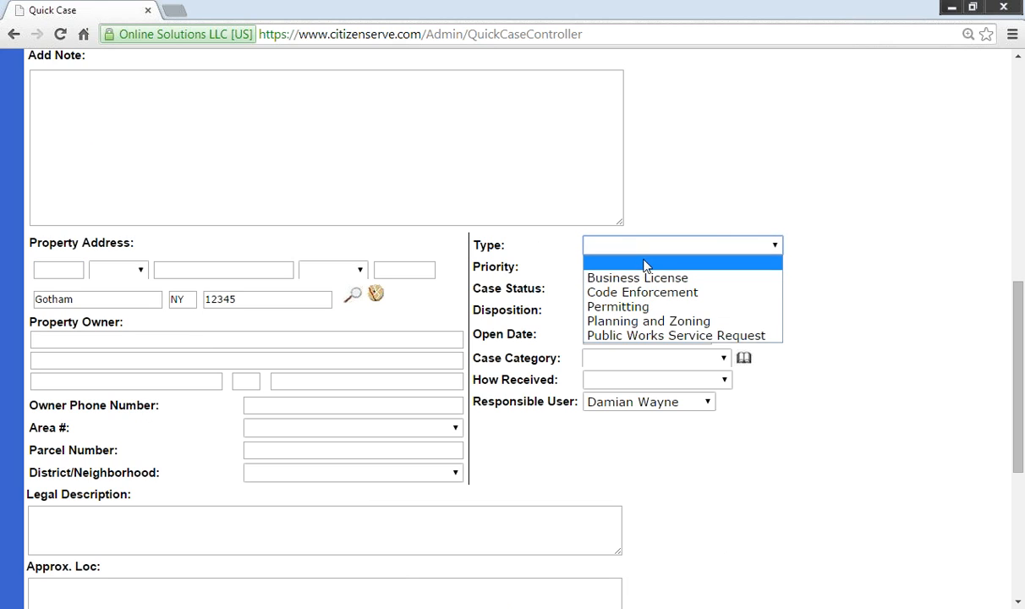
click(650, 293)
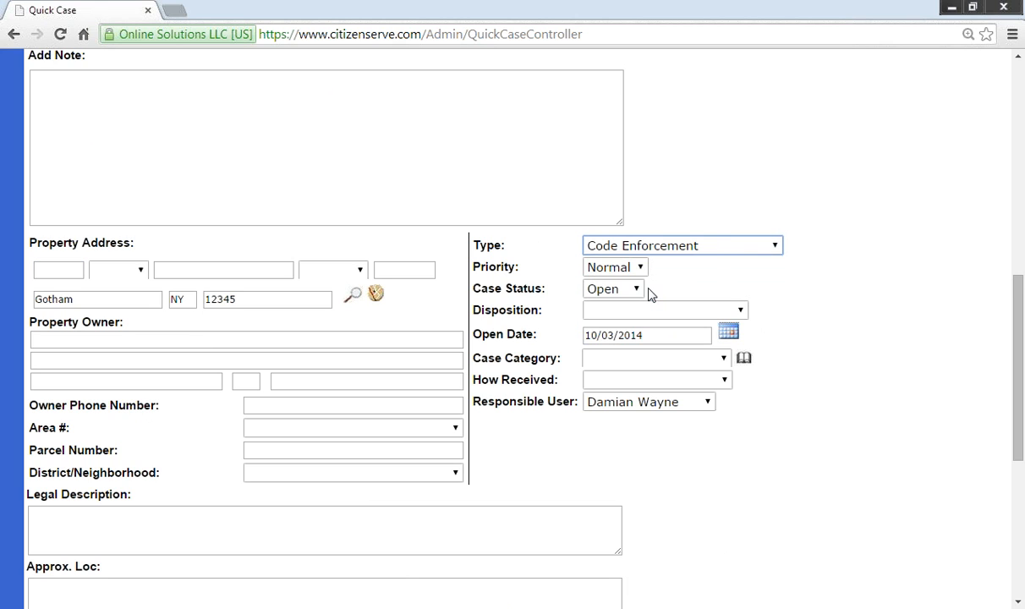
click(81, 268)
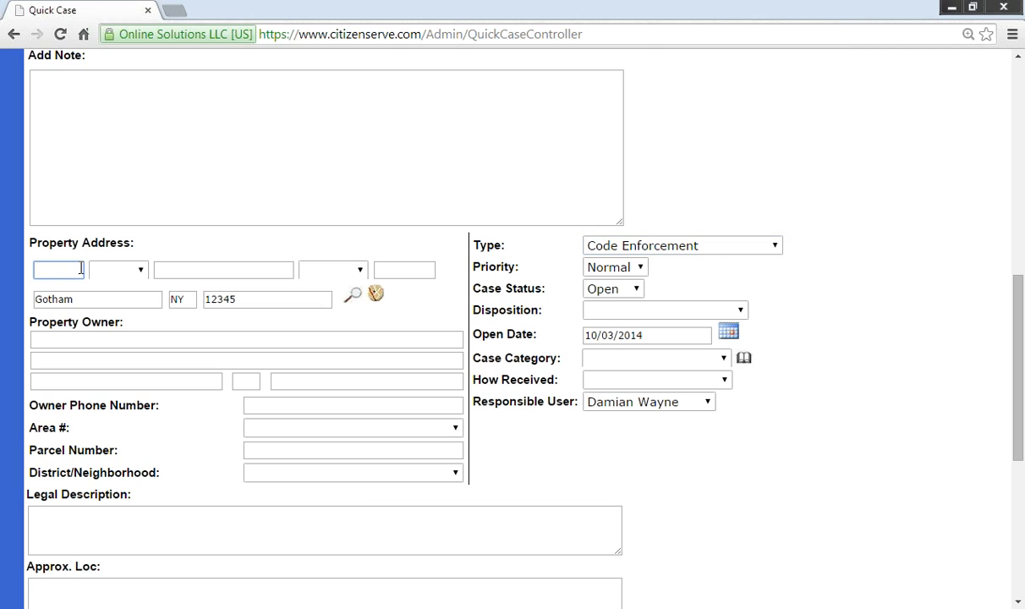
click(209, 267)
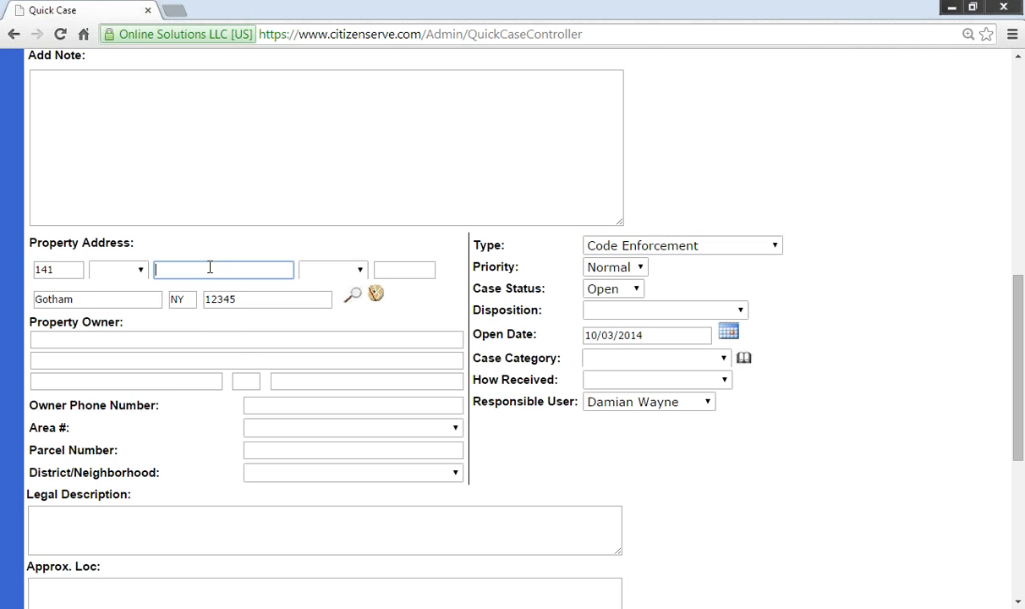
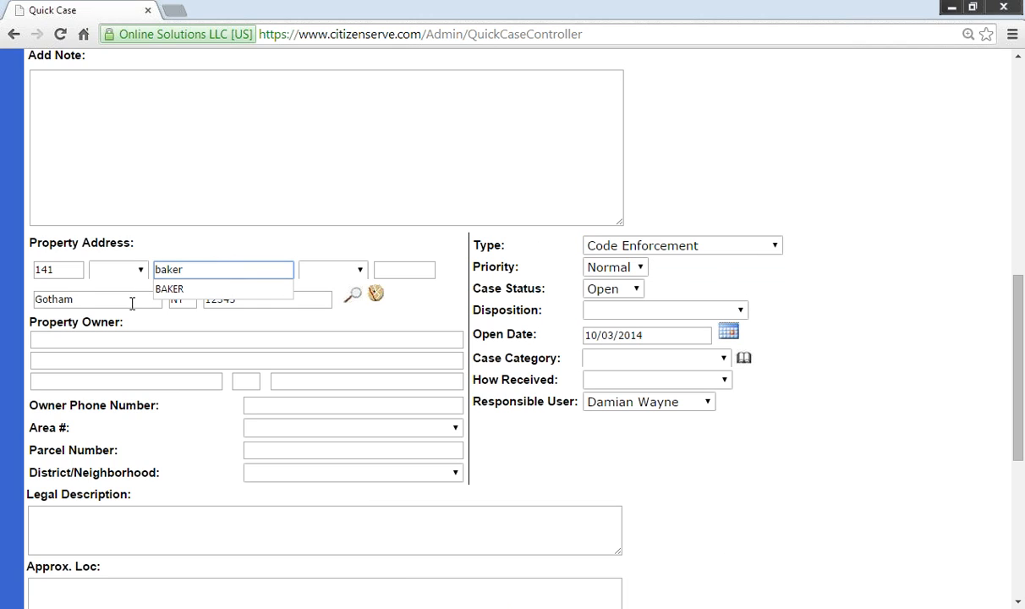
drag(77, 297, 10, 291)
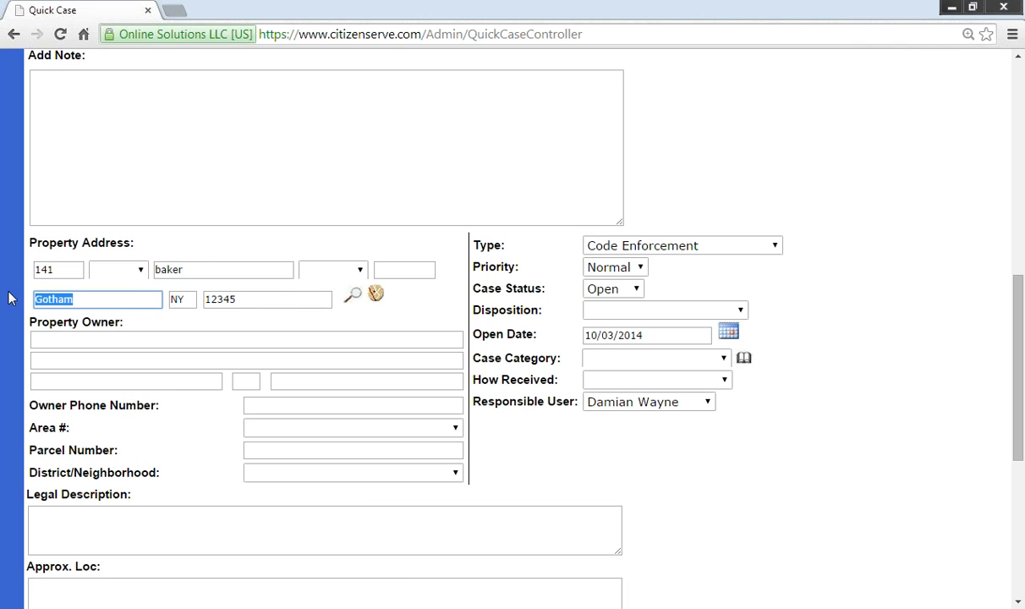
key(BackSpace)
key(Tab)
key(BackSpace)
key(Tab)
key(BackSpace)
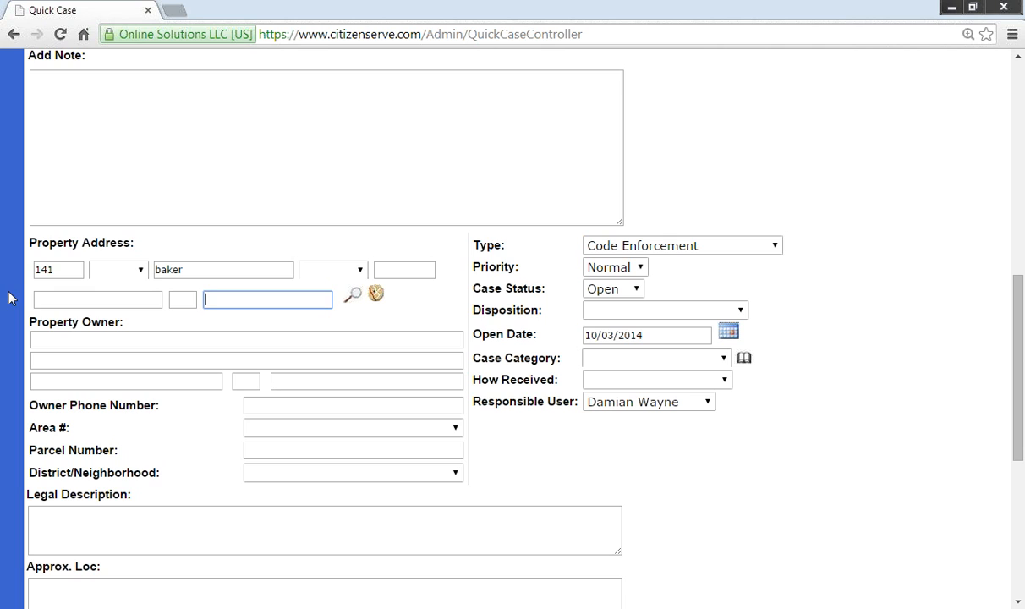
click(209, 270)
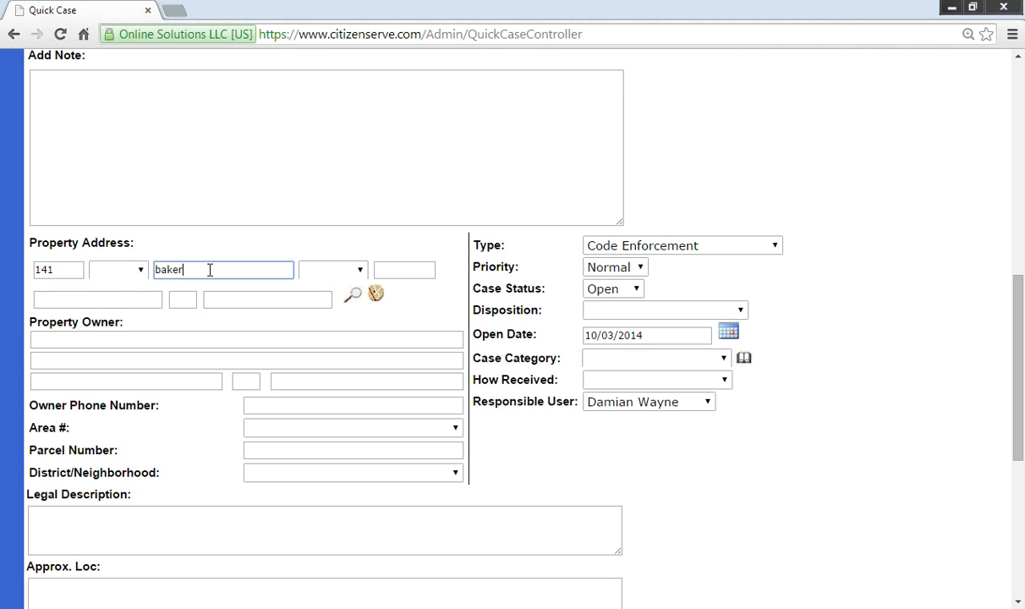
click(375, 296)
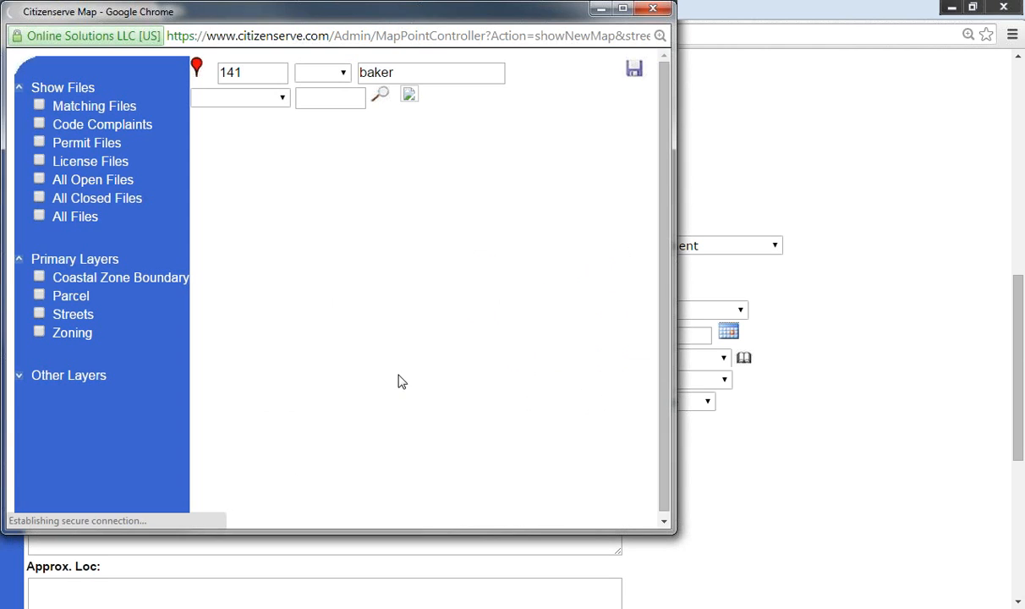
scroll(416, 333, up, 3)
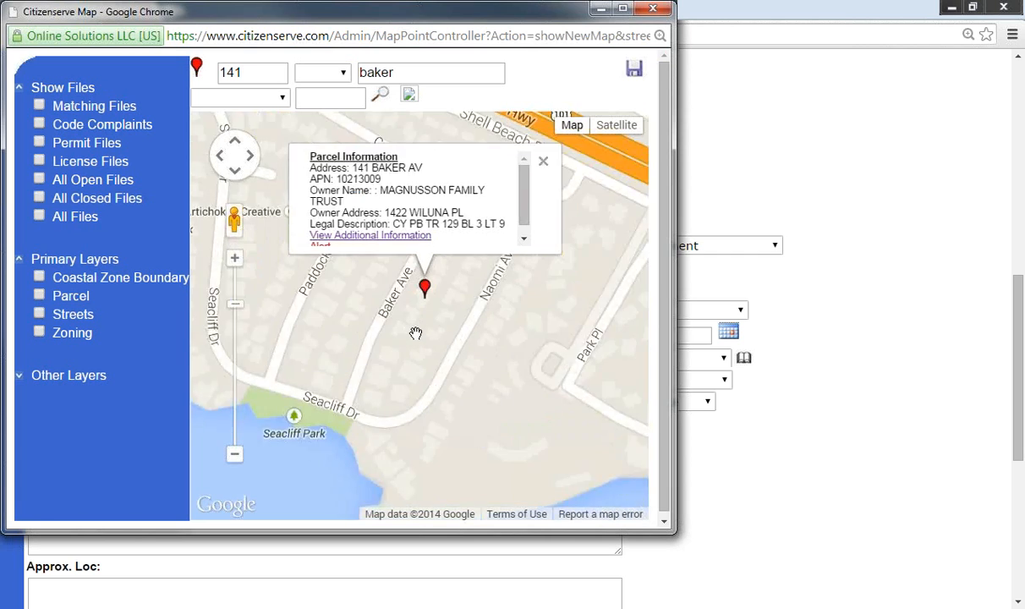
mouse_move(456, 192)
mouse_down()
mouse_move(419, 229)
mouse_move(367, 315)
mouse_up()
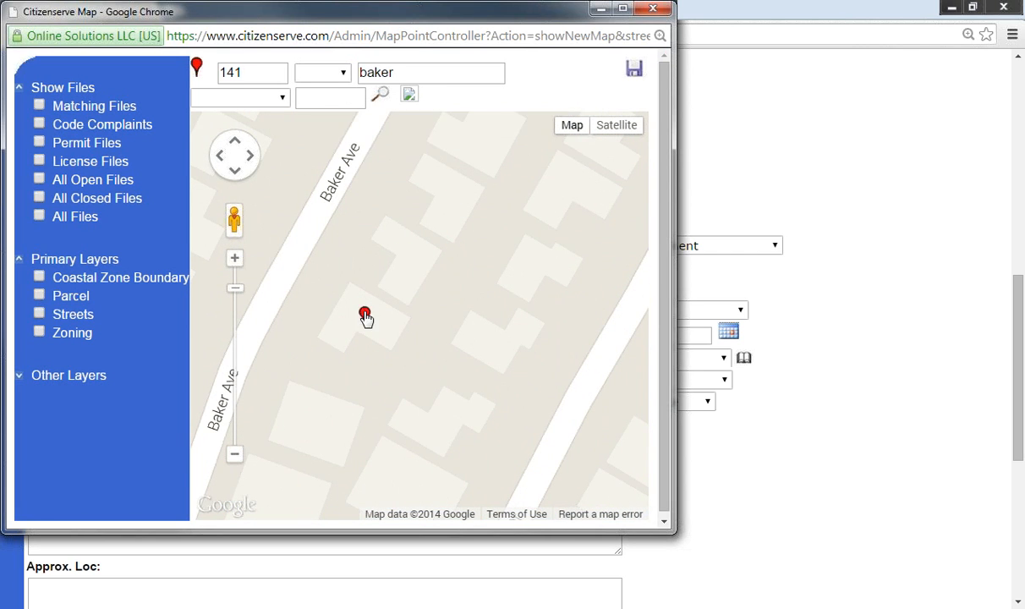
click(634, 74)
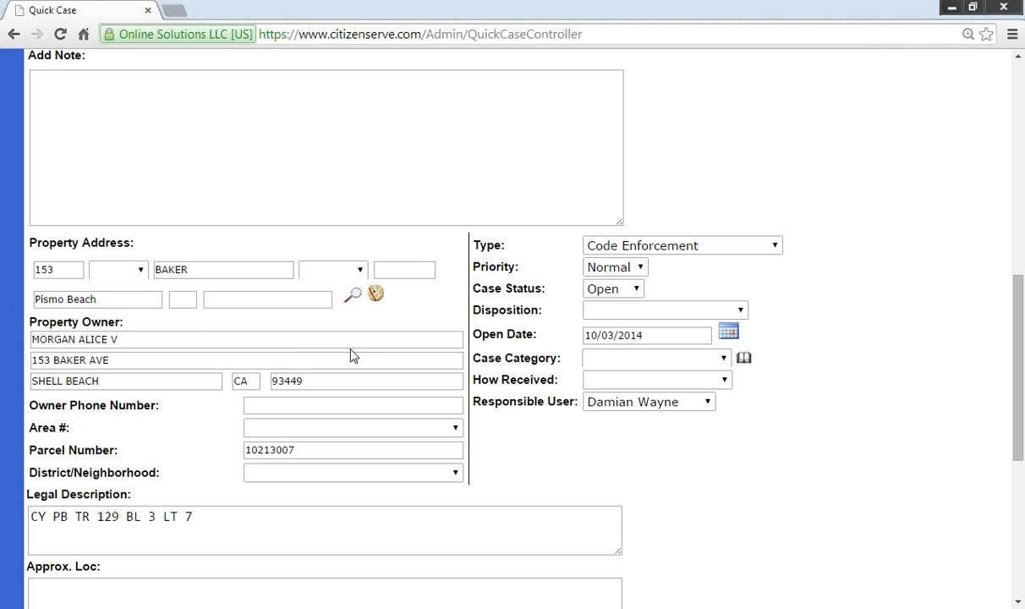
Step: Set the case category to Weeds and How Received to Phone
click(636, 359)
click(630, 478)
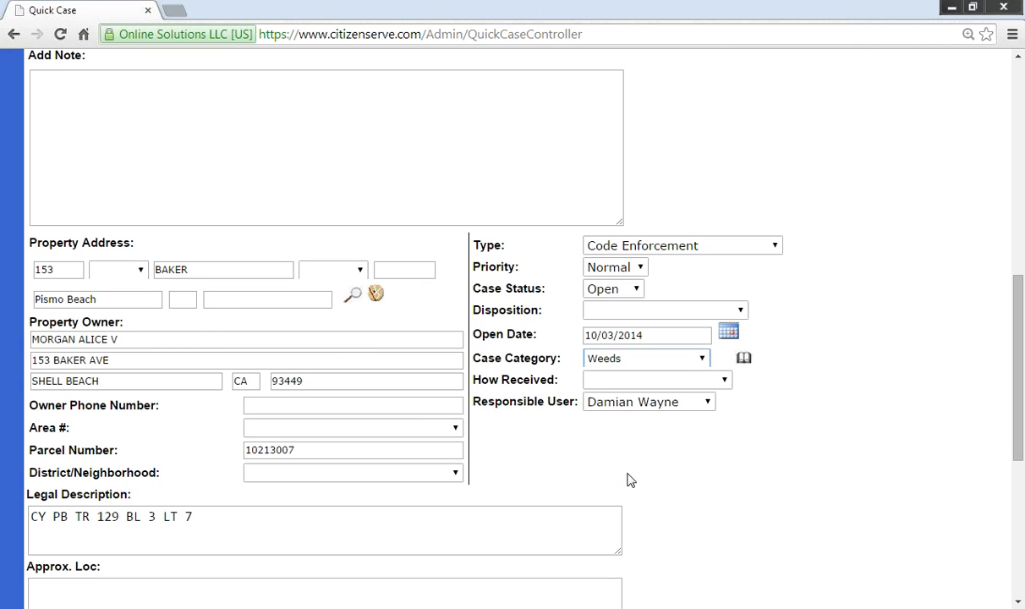
click(652, 381)
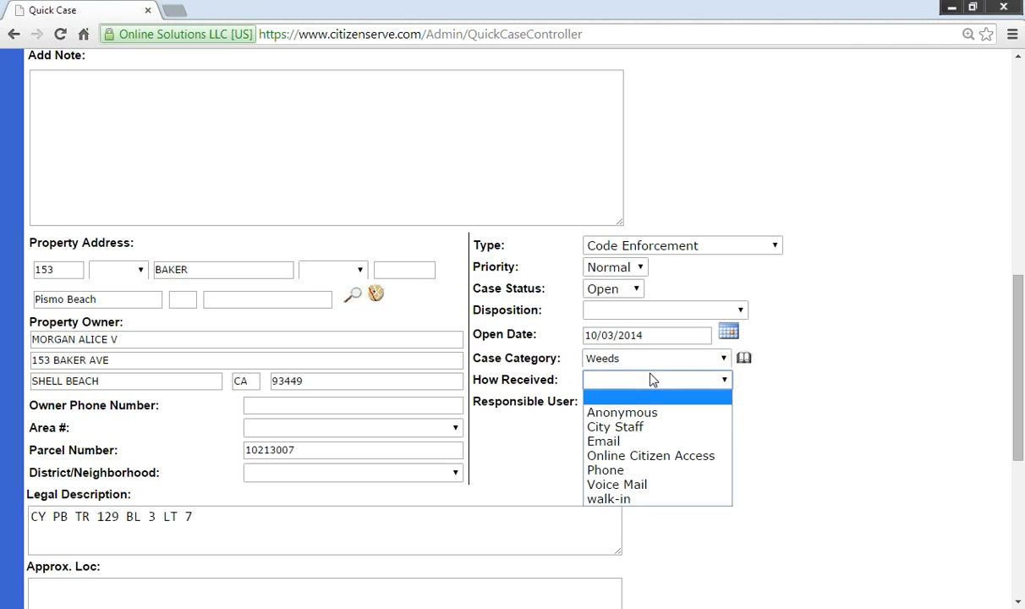
click(643, 471)
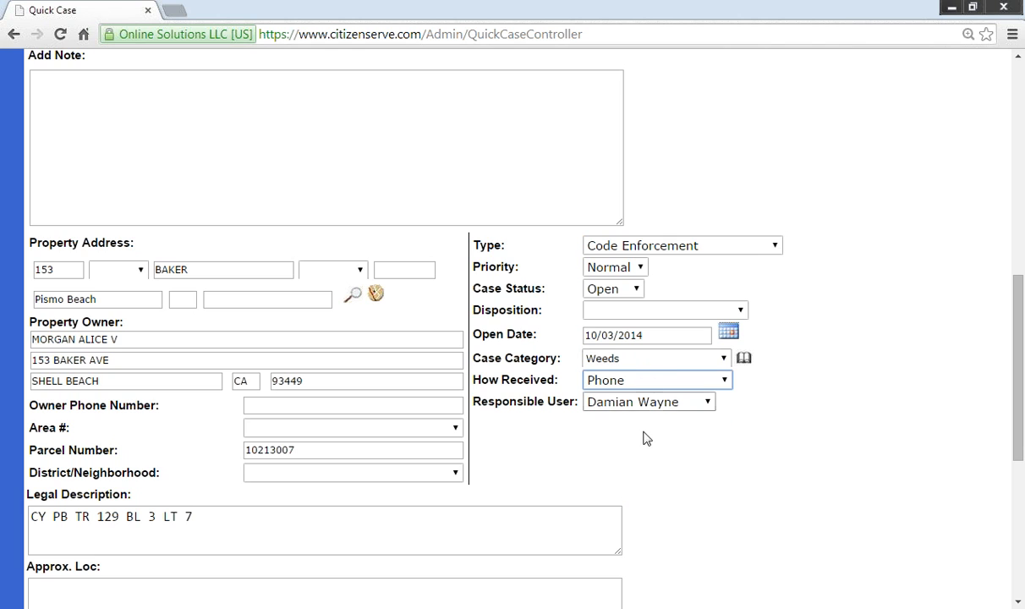
scroll(646, 437, down, 5)
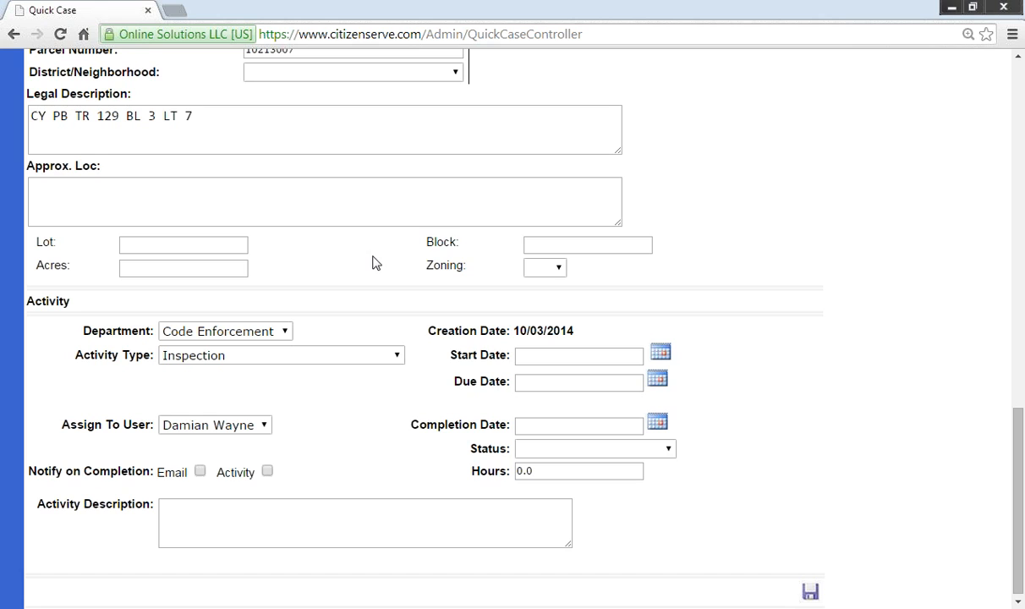
Step: Give the inspection activity start date October 3, 2014 and due date October 10, 2014
scroll(372, 402, down, 1)
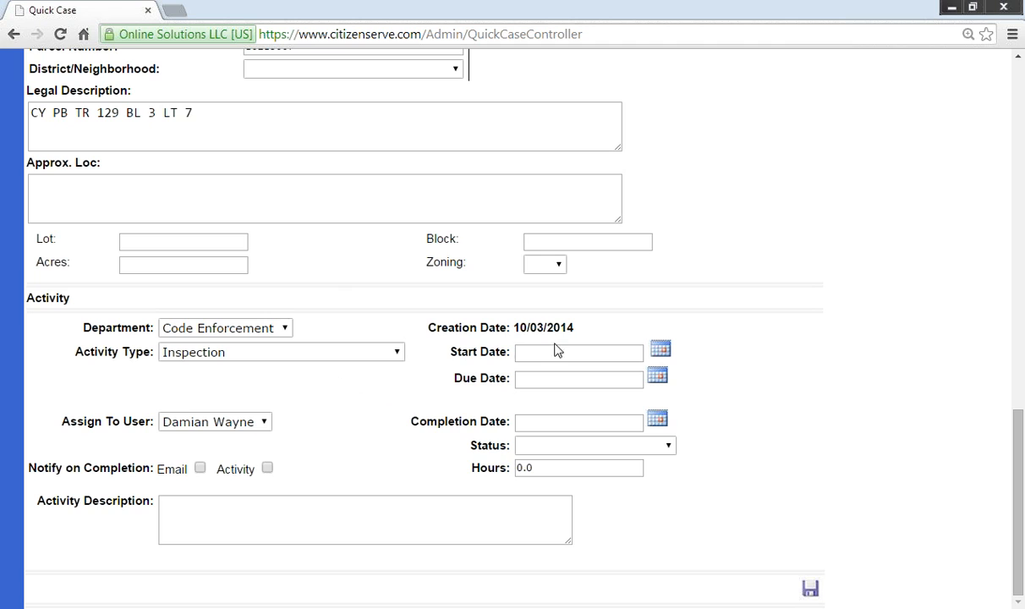
click(661, 350)
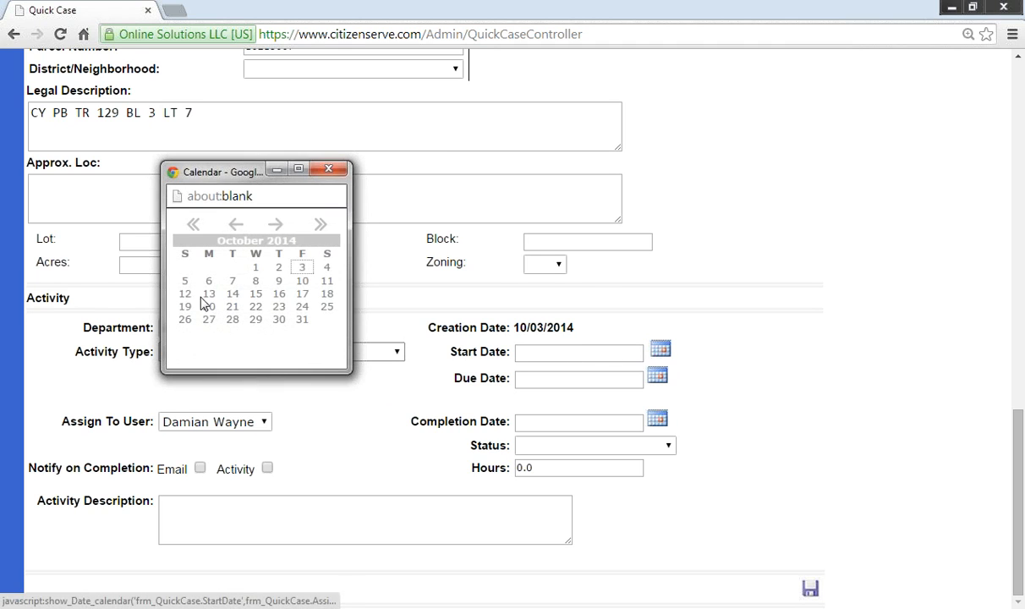
click(303, 267)
click(527, 381)
click(658, 378)
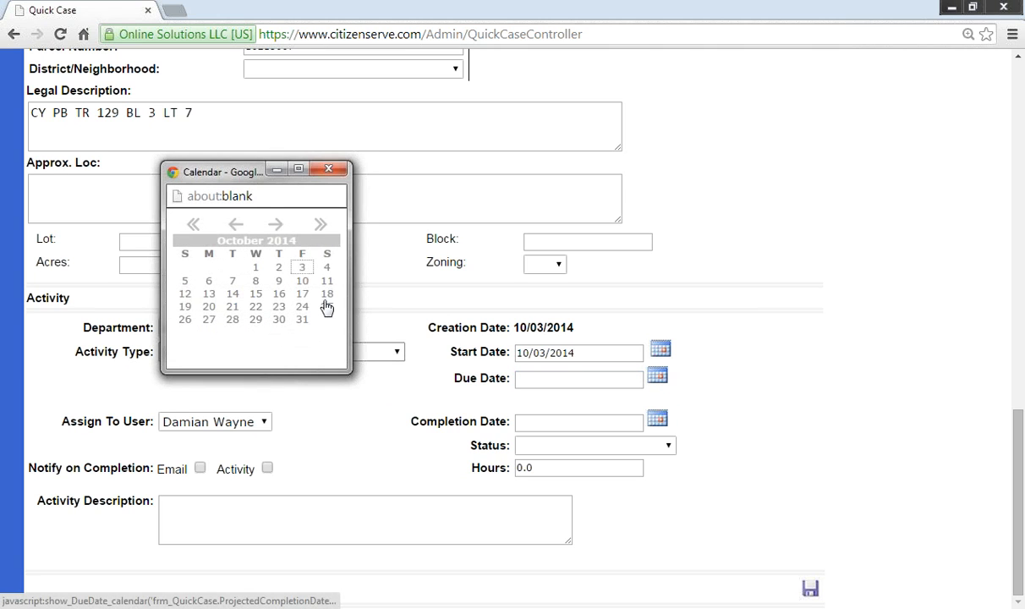
click(303, 269)
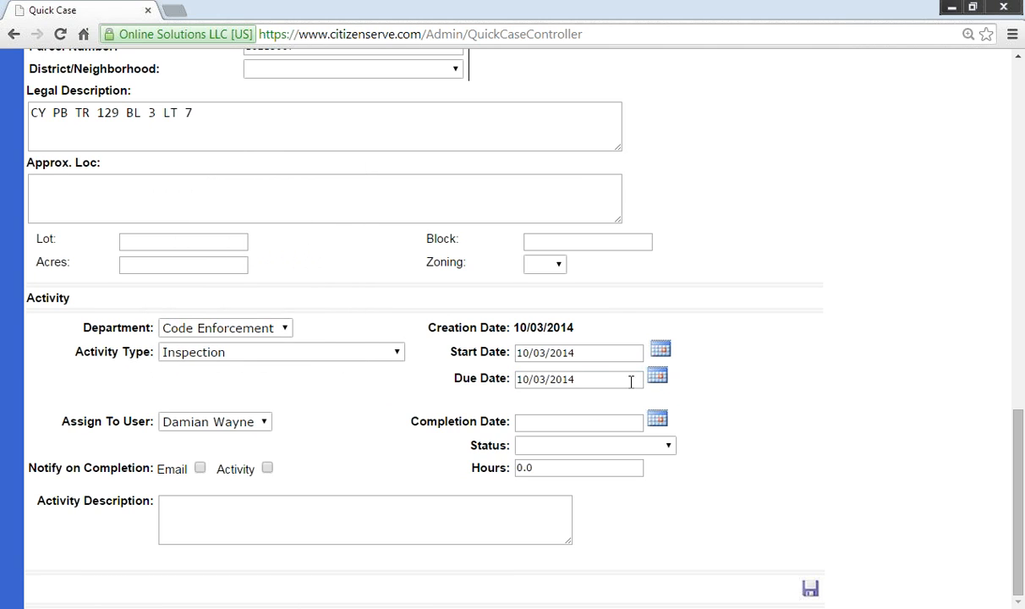
click(658, 378)
click(303, 282)
Step: Save the new Code Enforcement case with its inspection activity
click(605, 355)
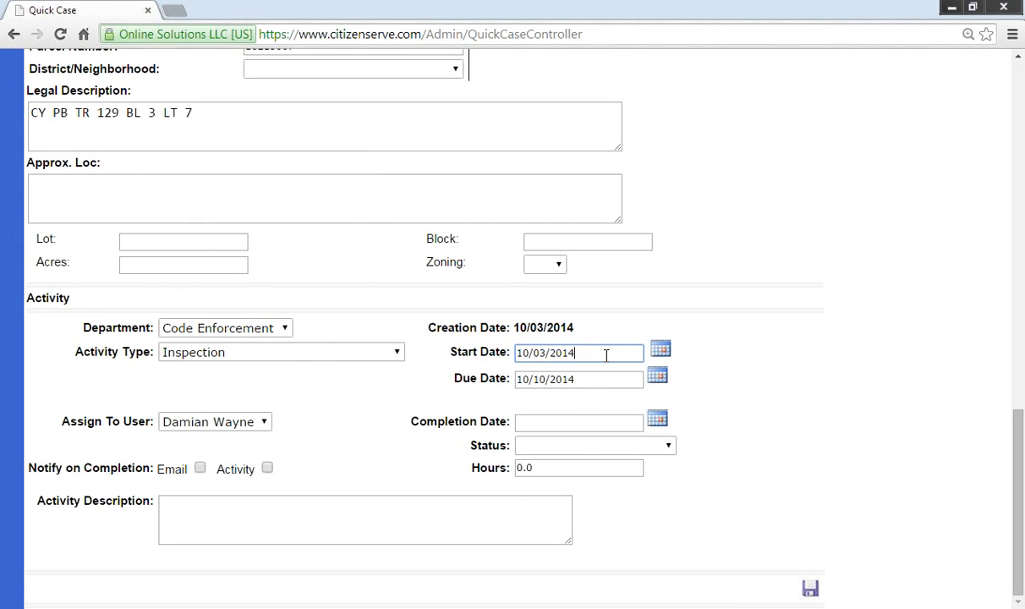
click(613, 375)
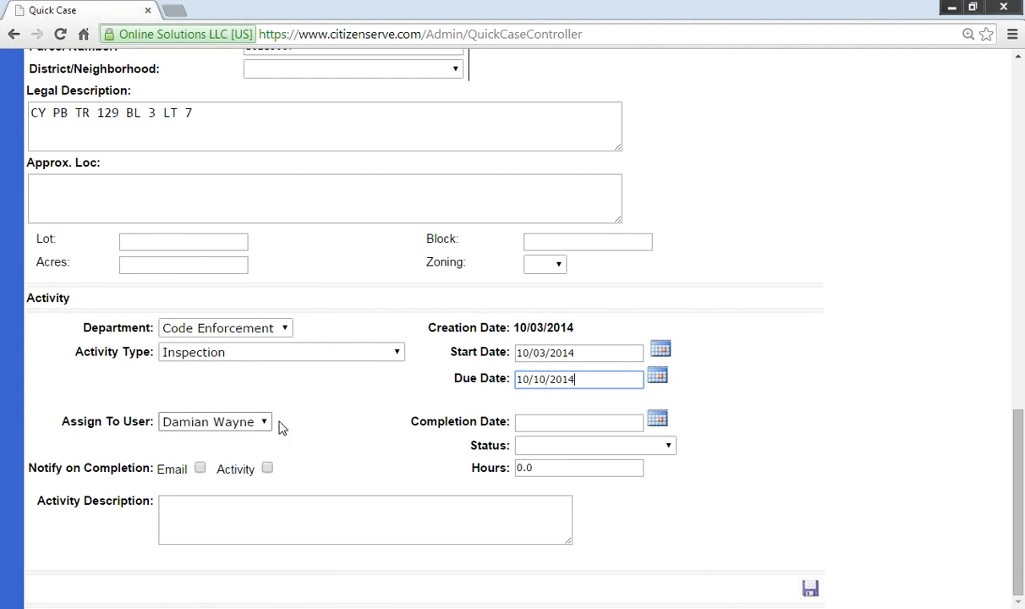
click(810, 590)
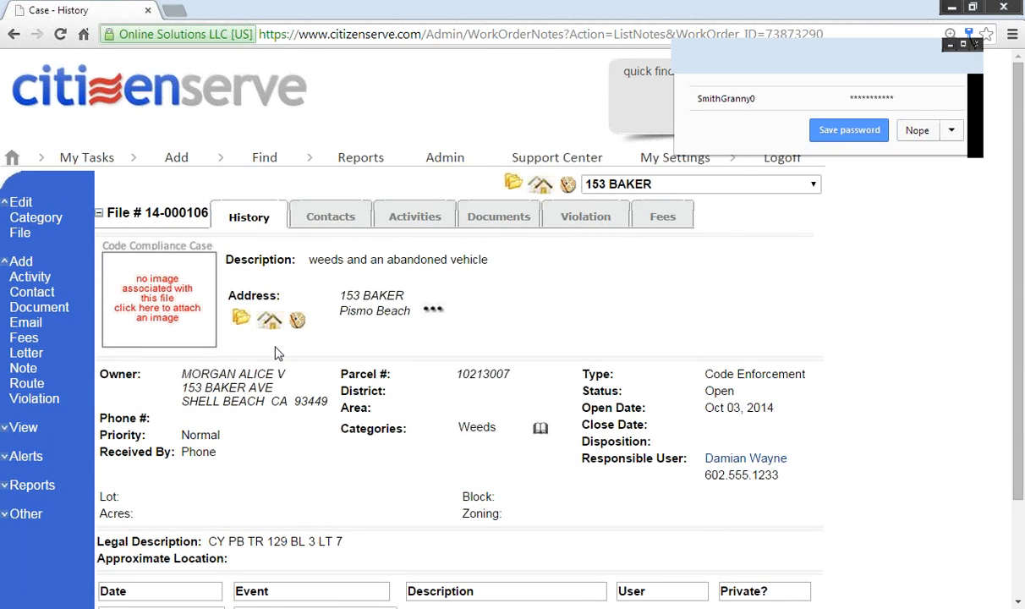
Step: Decline Chrome's password save and bring the New Activity e-mail for file 14-000106 into view
click(915, 130)
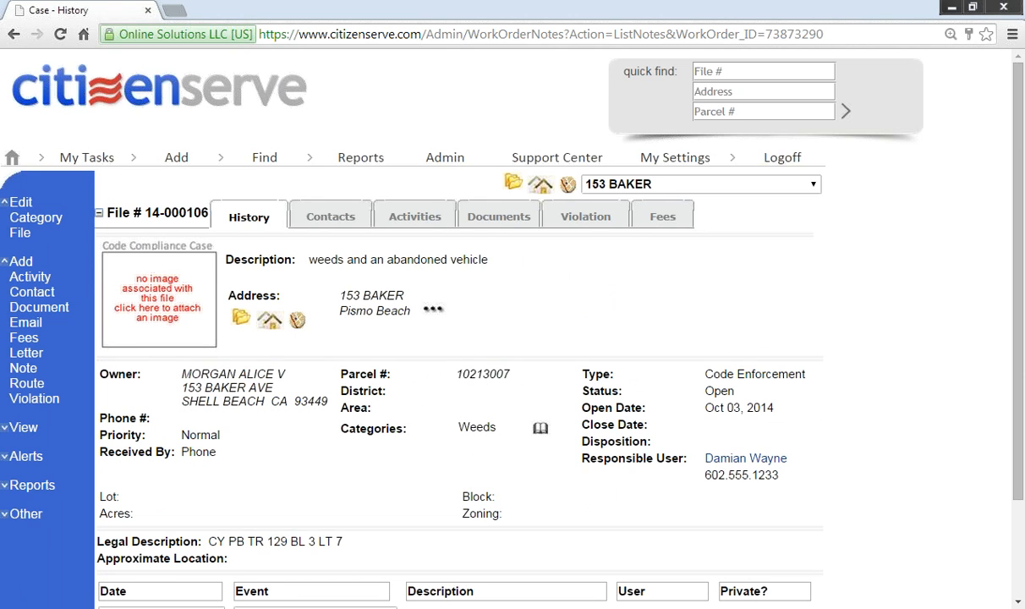
drag(1024, 120, 470, 28)
drag(227, 229, 511, 229)
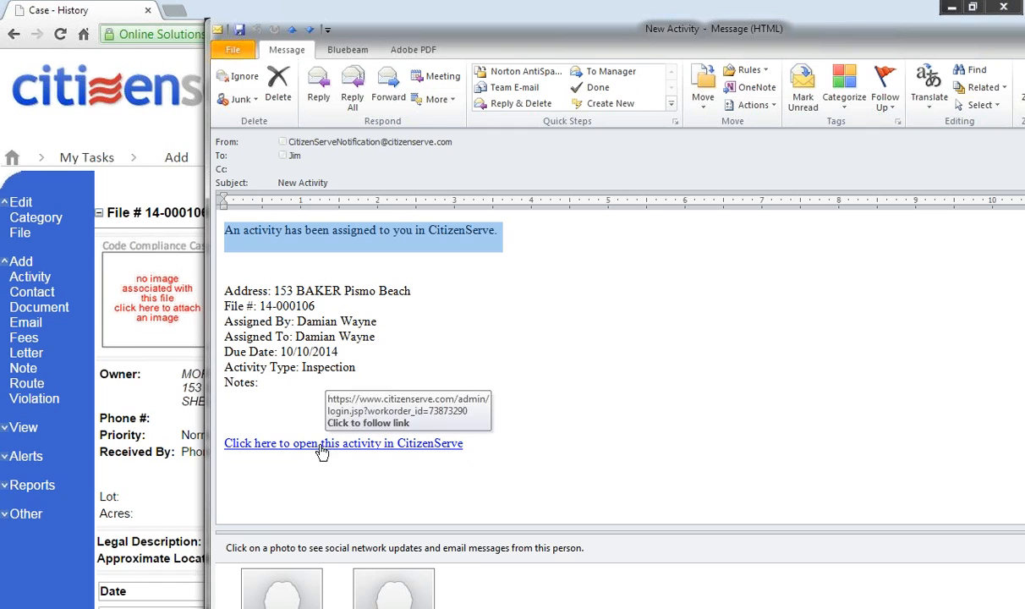
Step: Close the New Activity notification message through its window menu
click(217, 30)
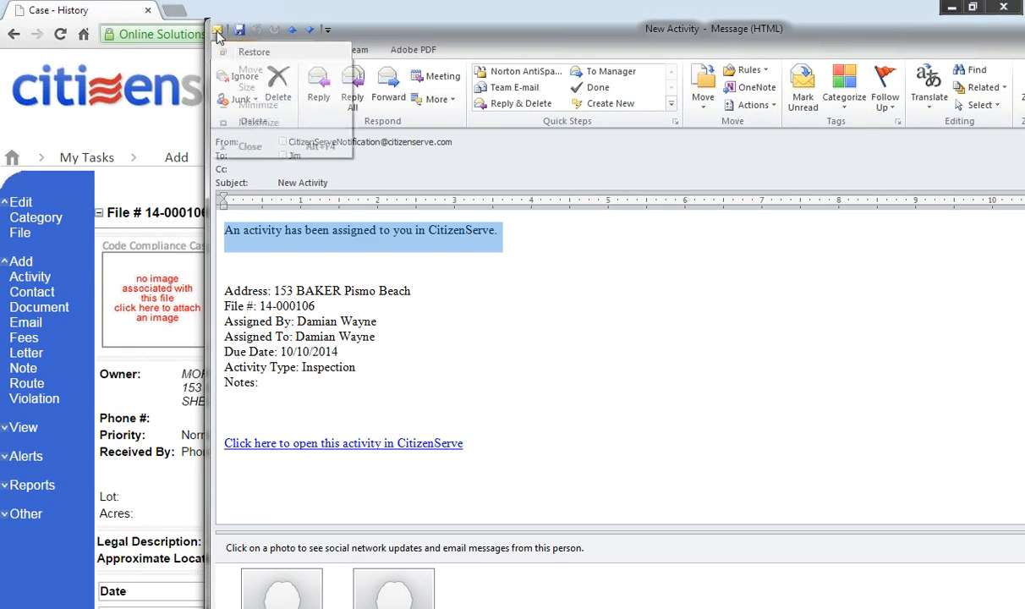
click(226, 136)
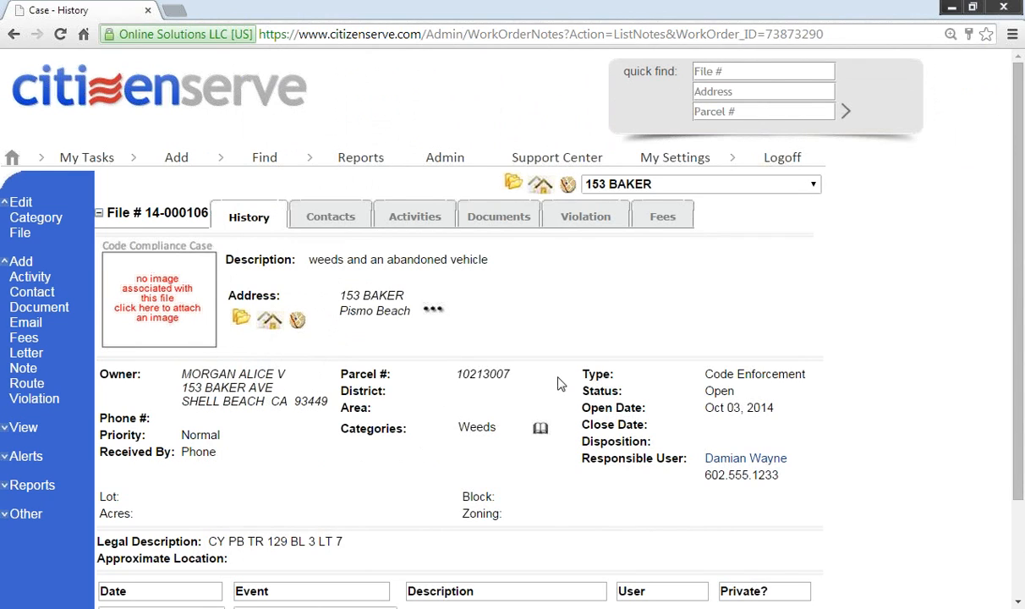
click(243, 321)
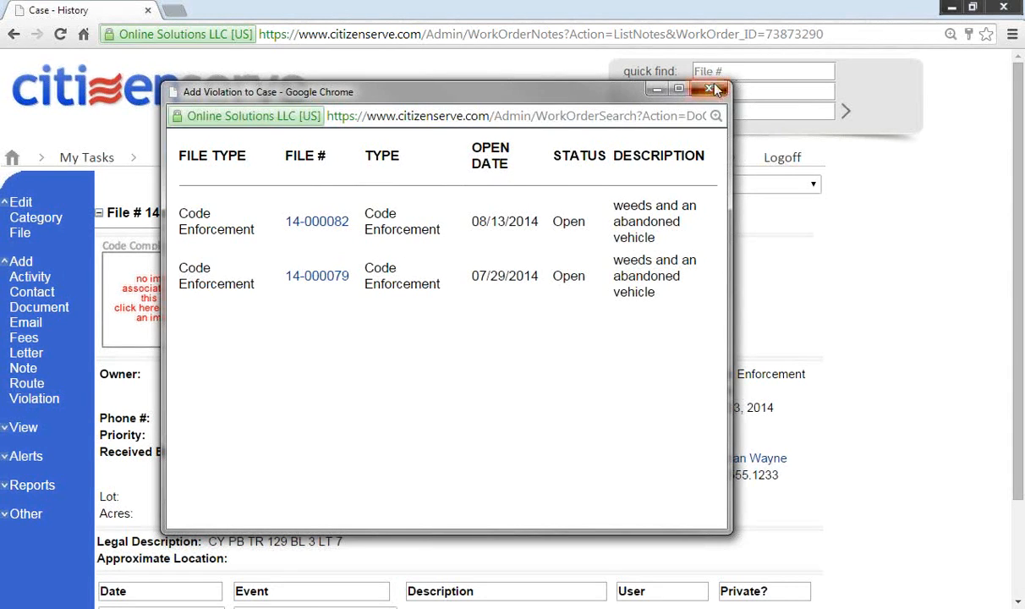
click(657, 89)
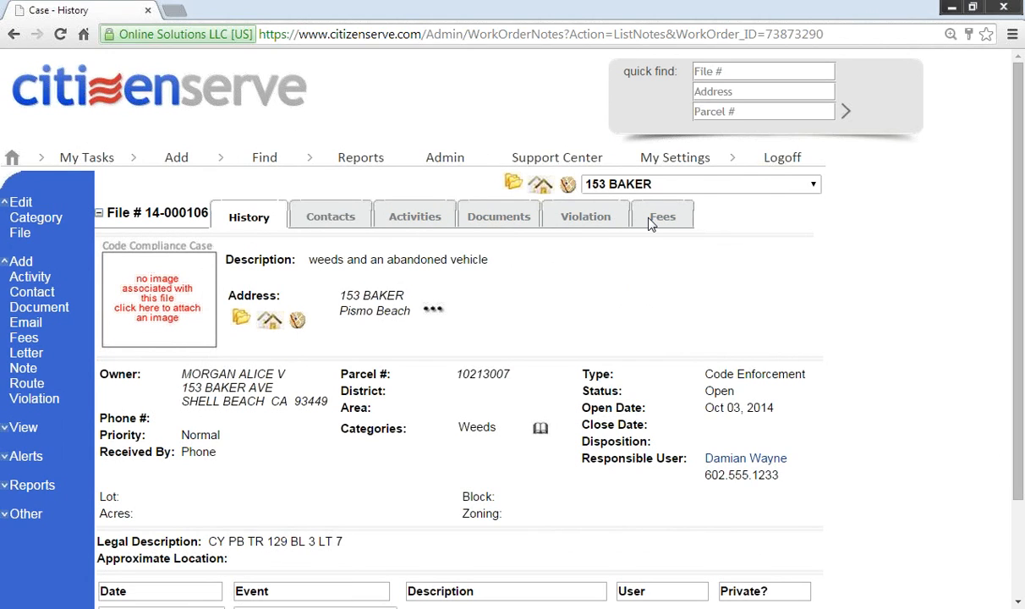
click(178, 76)
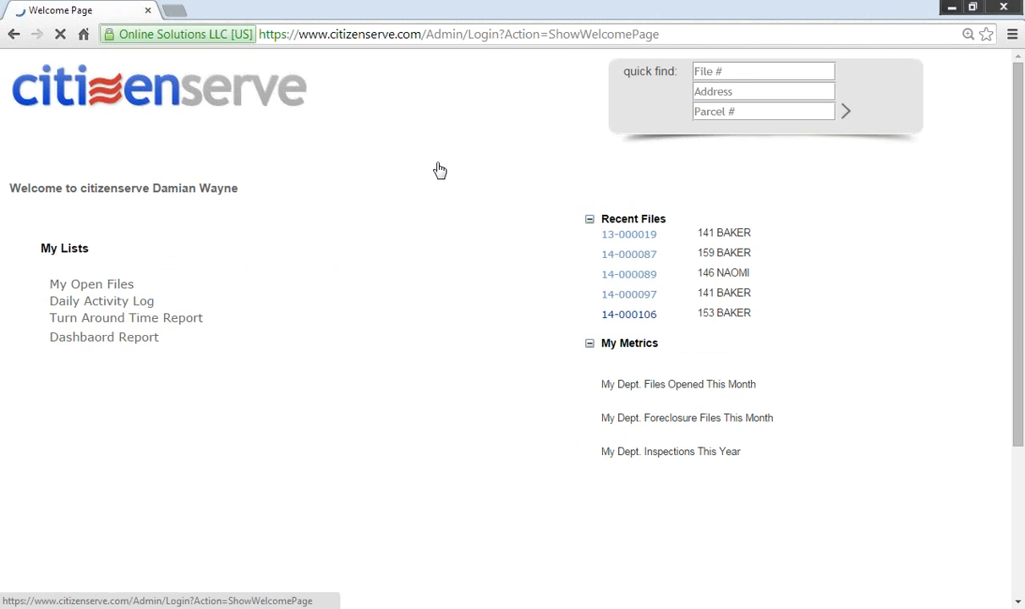
click(470, 227)
click(471, 228)
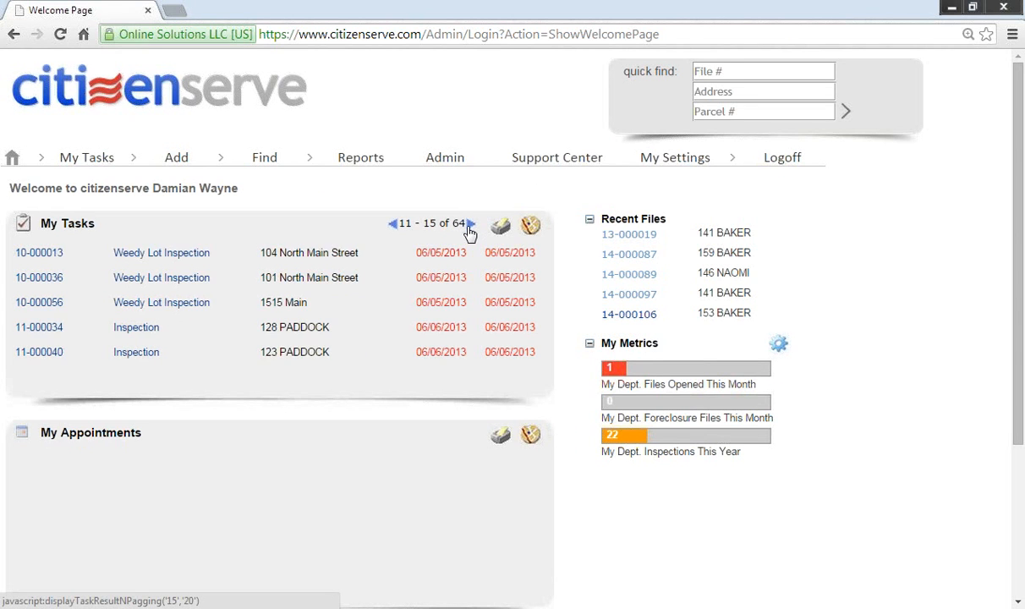
click(470, 230)
click(470, 232)
click(470, 227)
click(470, 226)
click(470, 226)
click(470, 227)
click(470, 227)
click(470, 227)
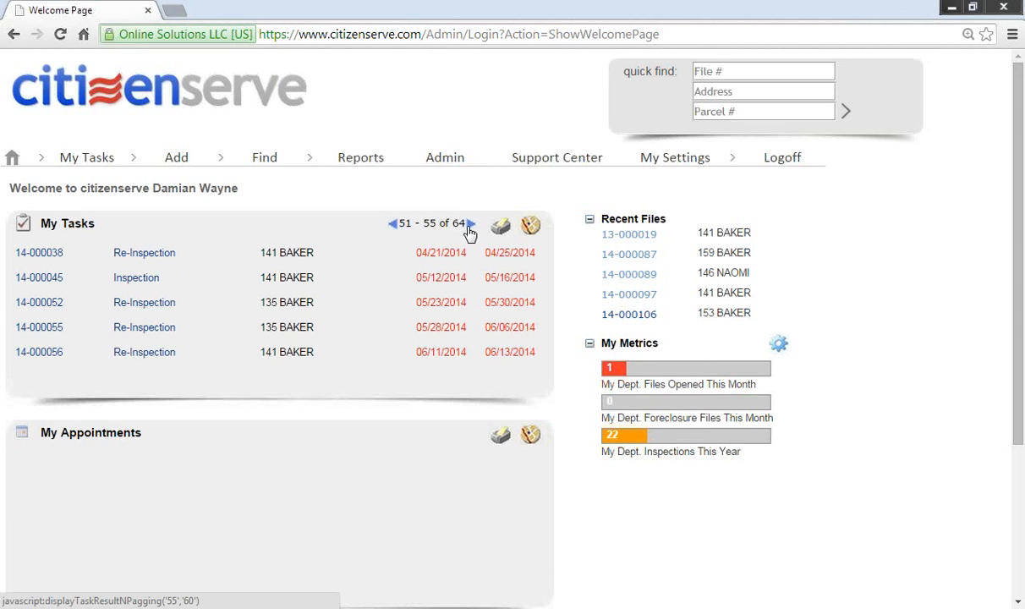
click(470, 227)
click(470, 227)
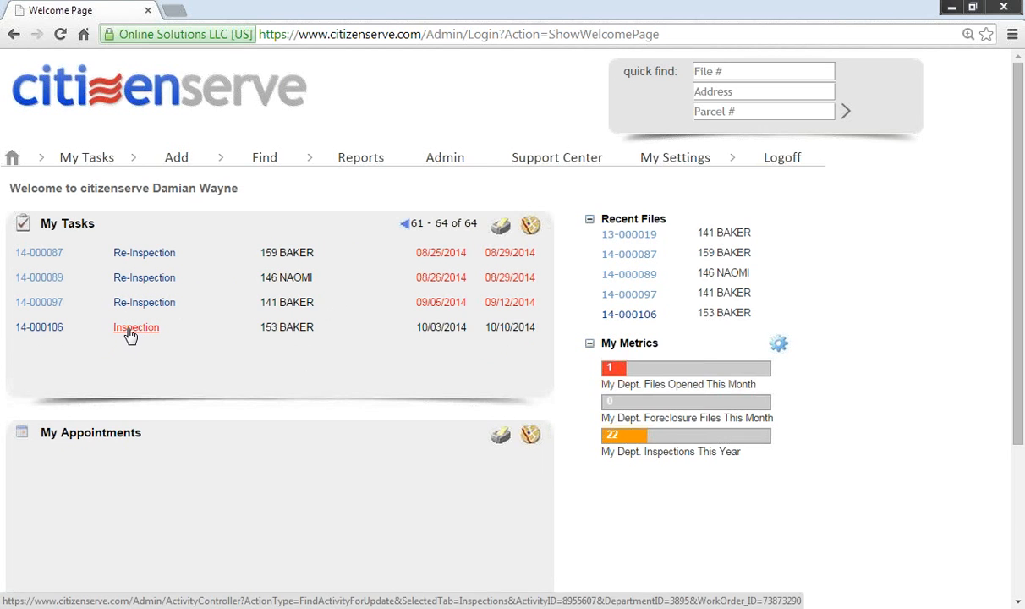
click(33, 335)
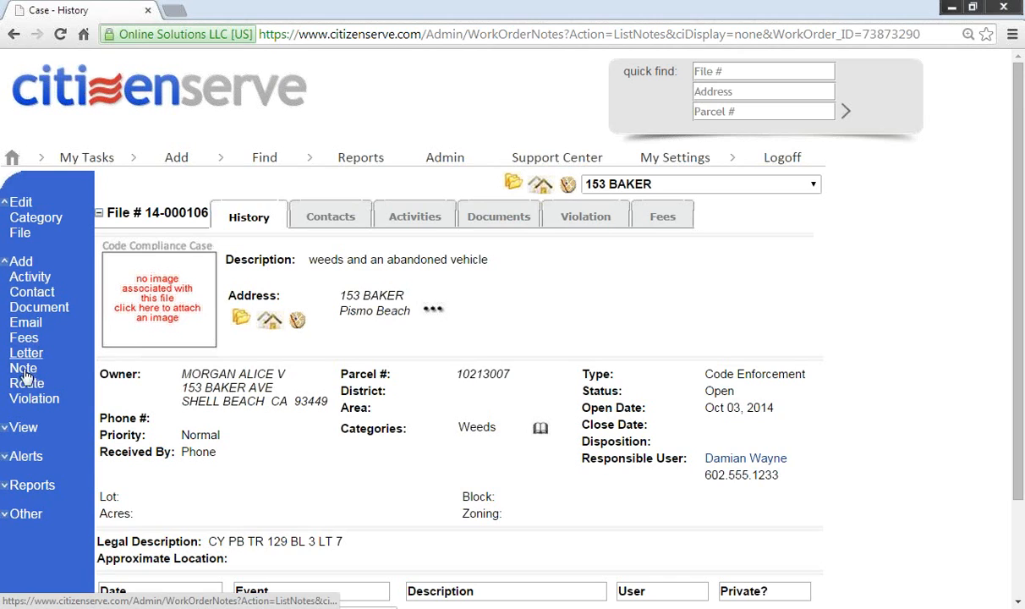
Step: Add a Weeds violation with code 302.4, checking the code's details
click(24, 402)
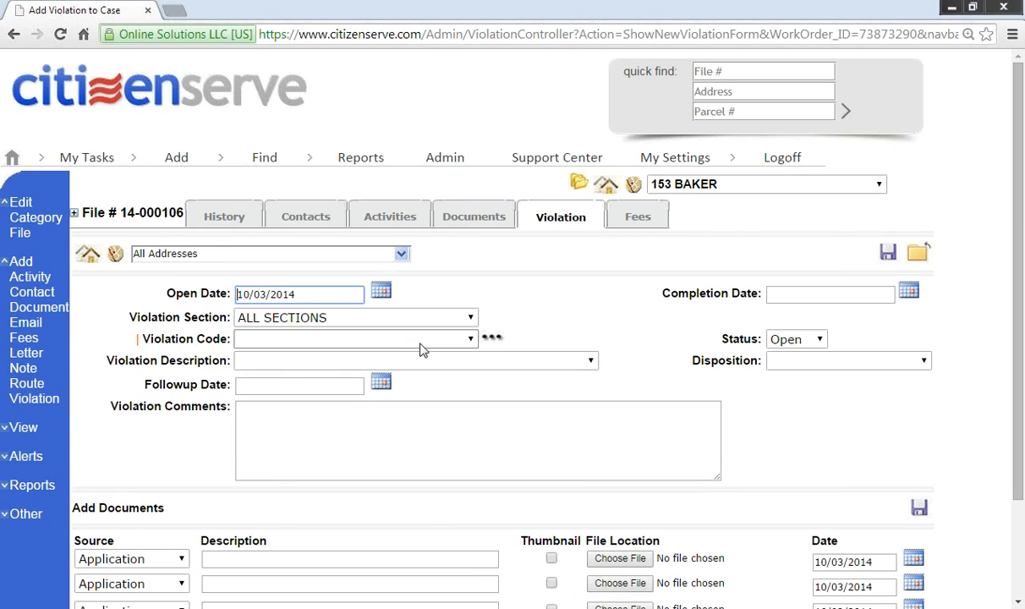
click(479, 362)
scroll(541, 266, down, 1)
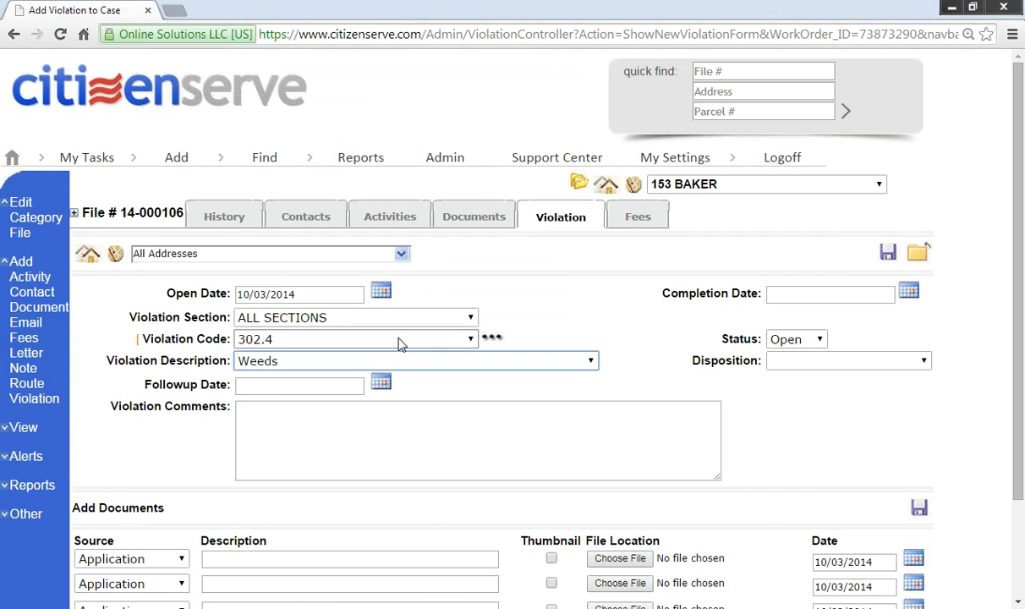
click(377, 338)
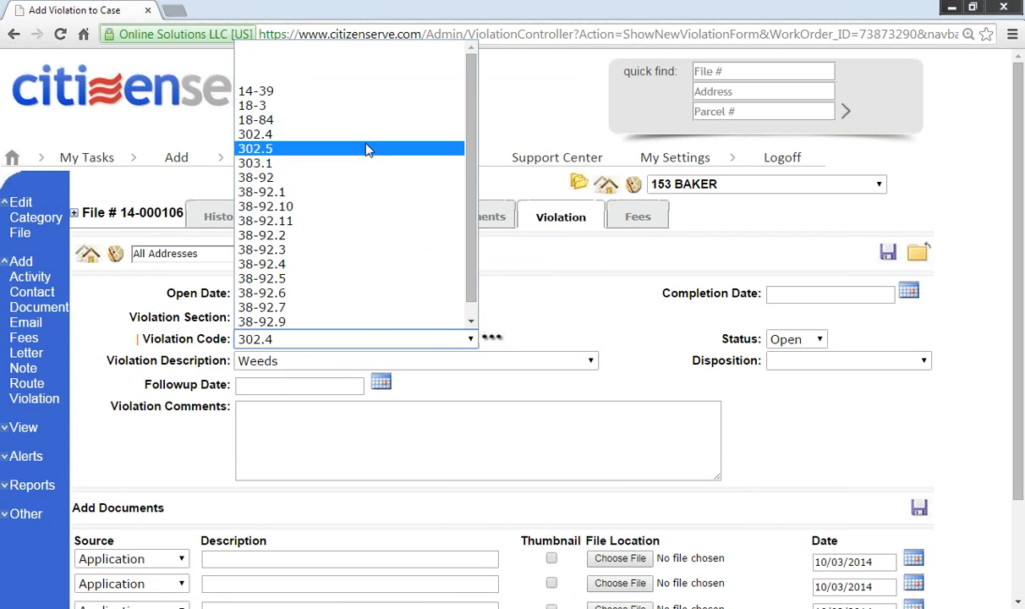
click(345, 134)
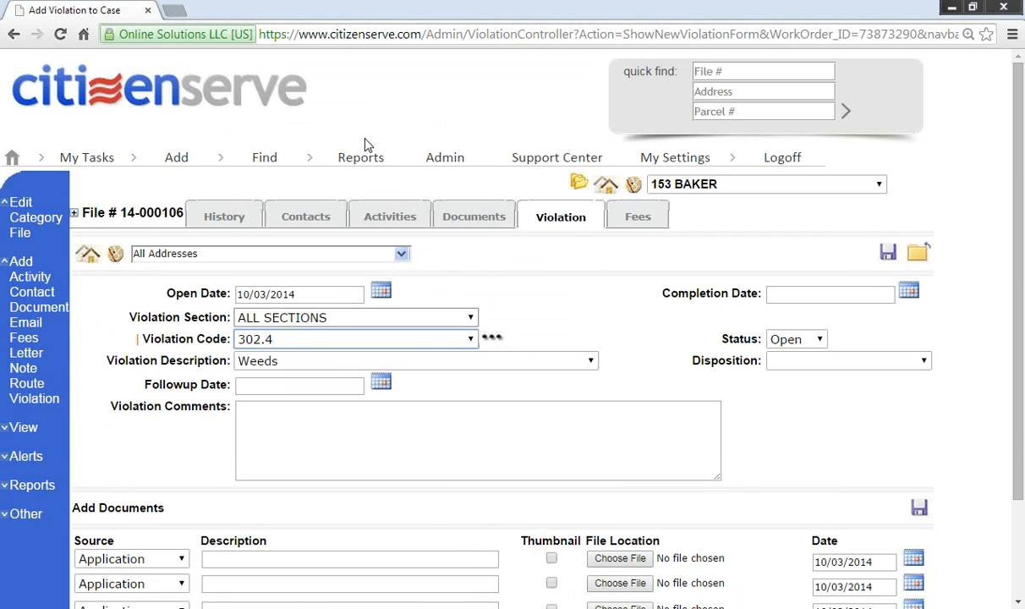
click(491, 339)
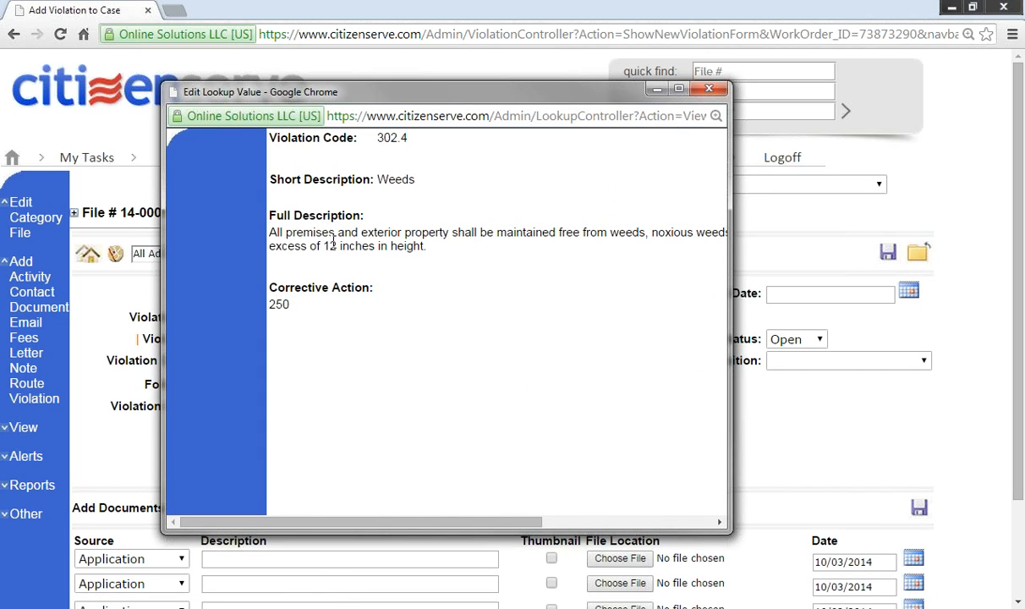
click(705, 91)
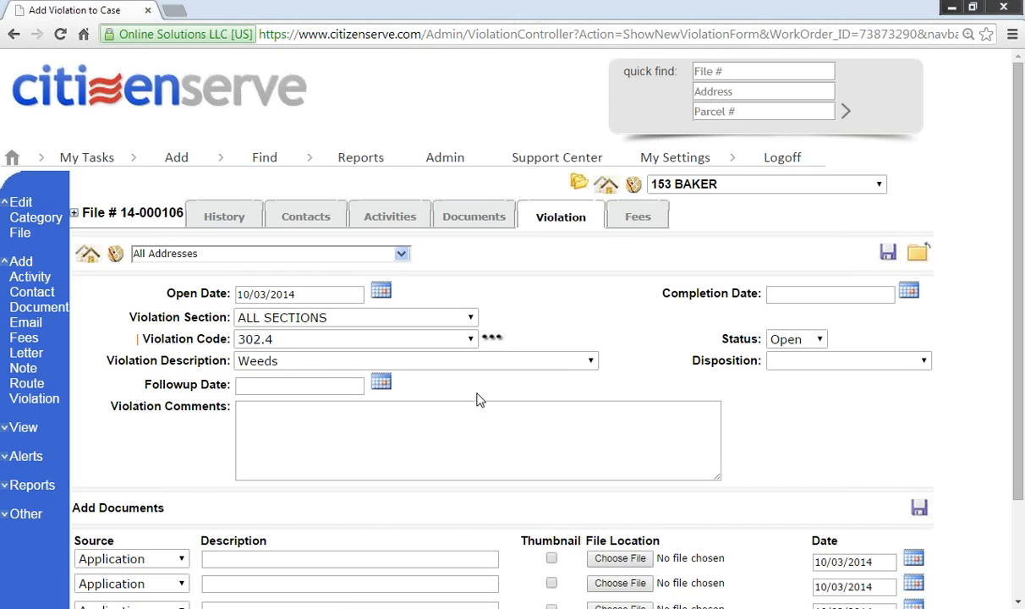
Step: Comment the violation 'homeowner needs to mow the grass'
click(628, 413)
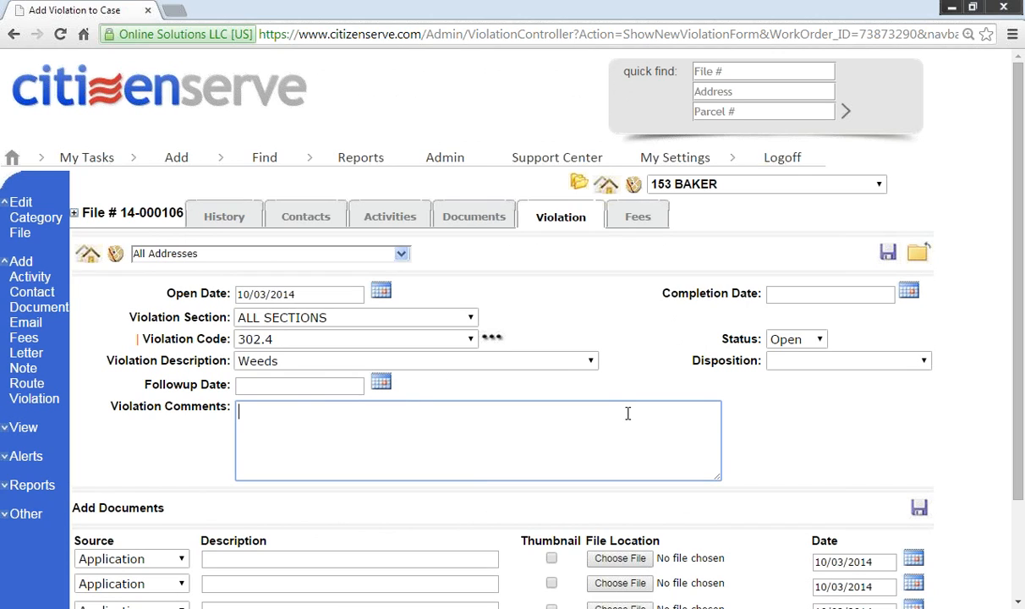
text(homeowner needs to mow th)
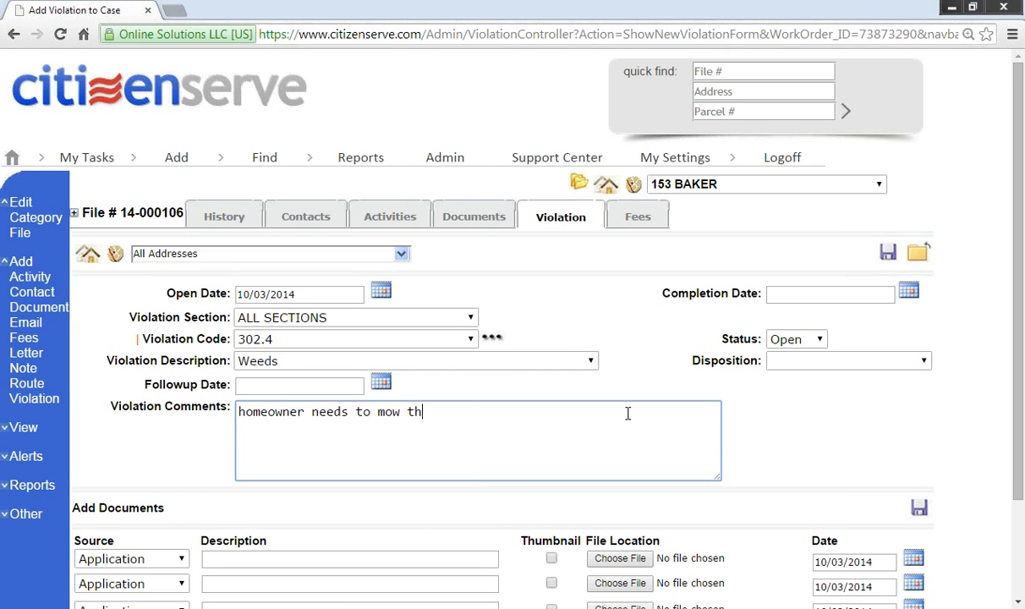
text(e grass)
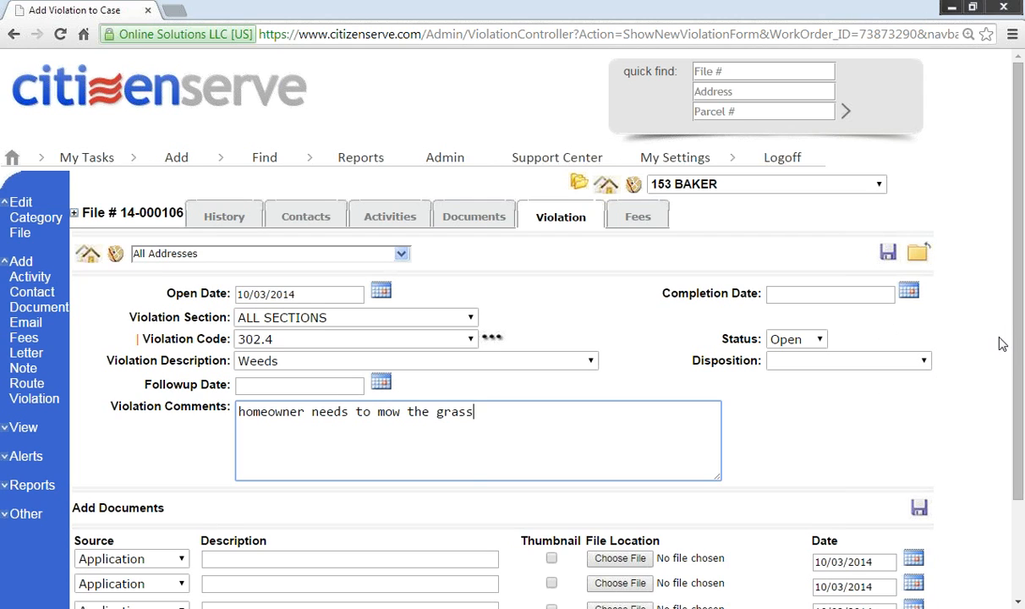
Step: Attach DSC01516[1].jpg as a Photo document to the Weeds violation and open the uploaded photo
scroll(1006, 391, down, 1)
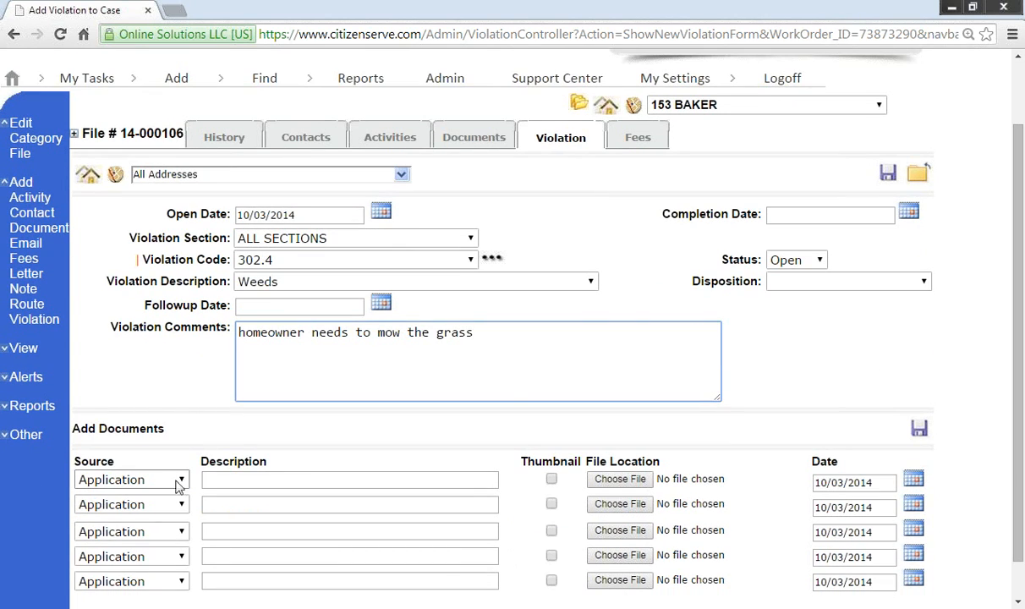
click(179, 480)
click(147, 406)
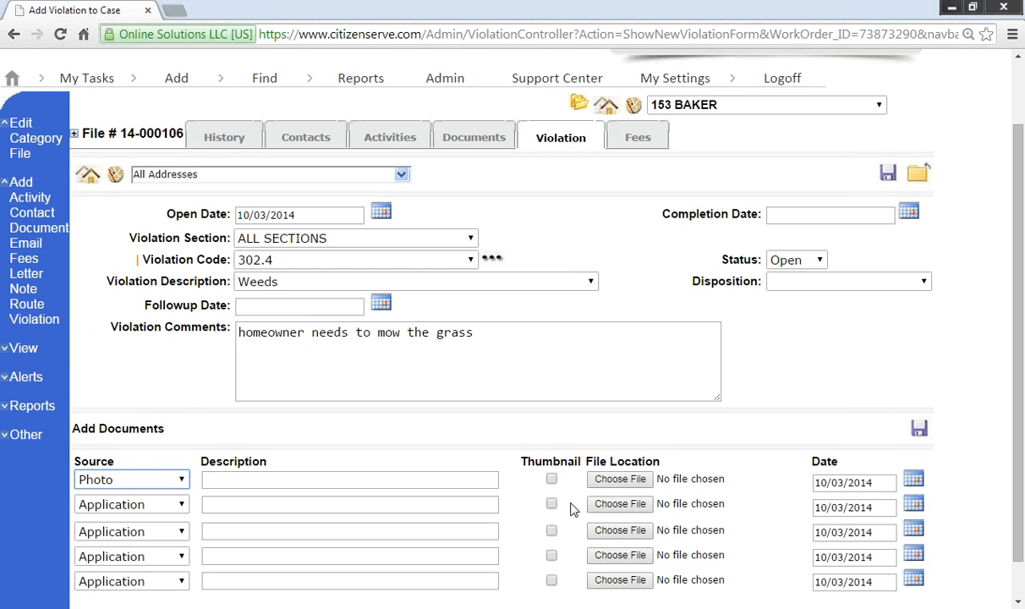
click(626, 480)
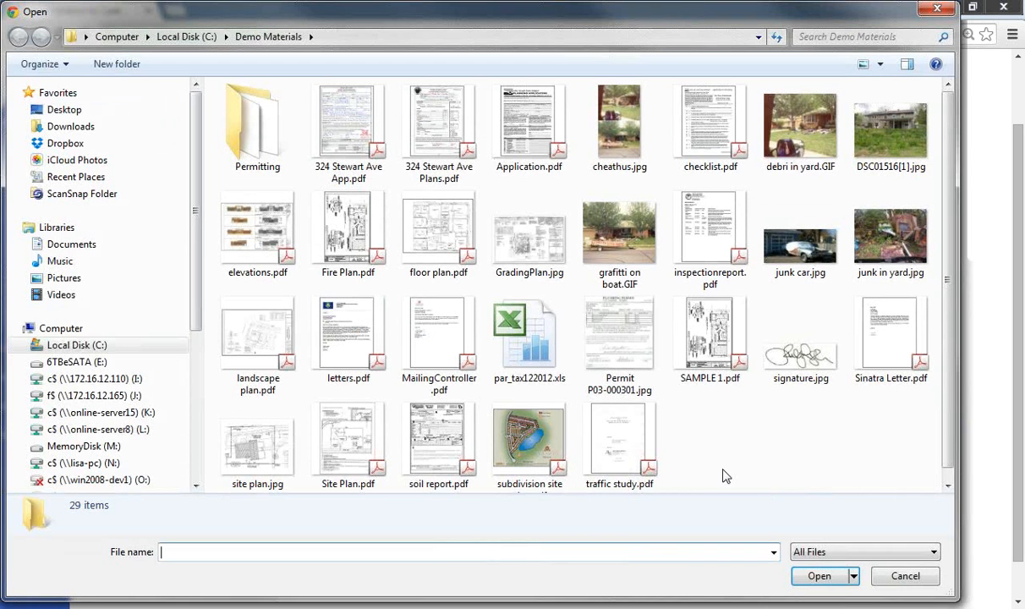
click(886, 151)
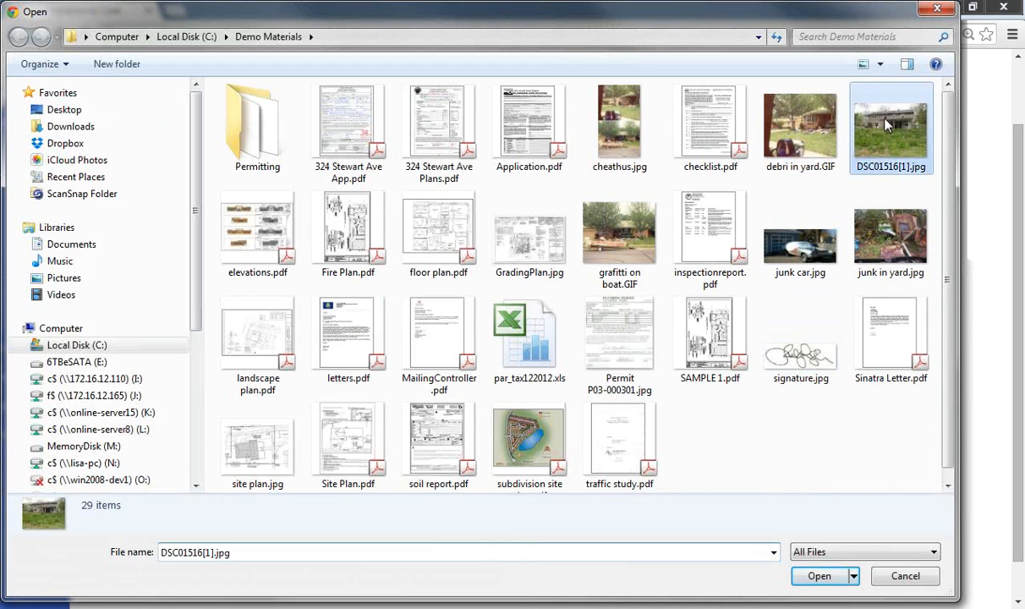
click(818, 584)
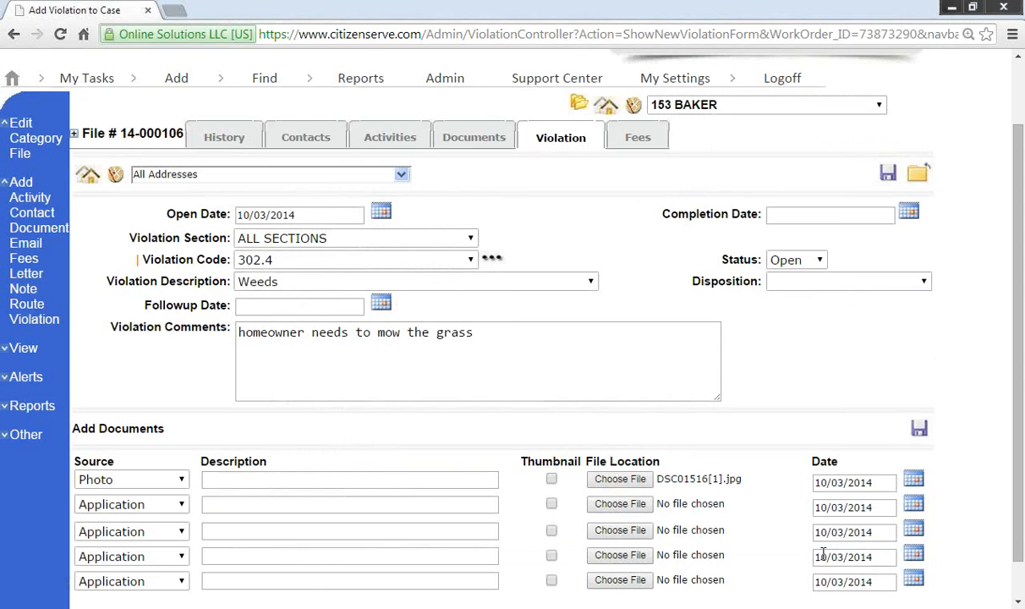
click(919, 427)
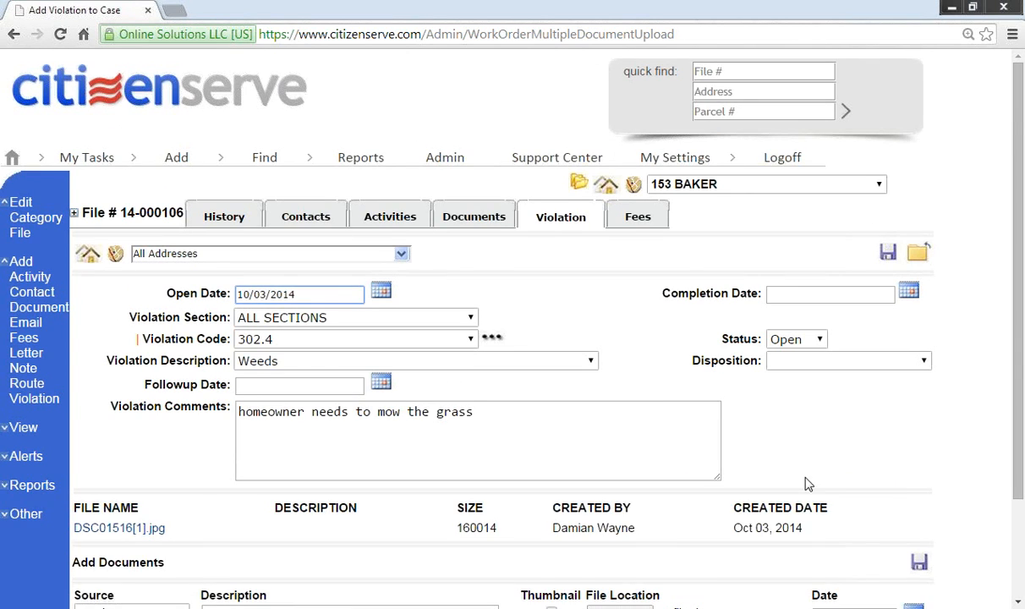
click(118, 450)
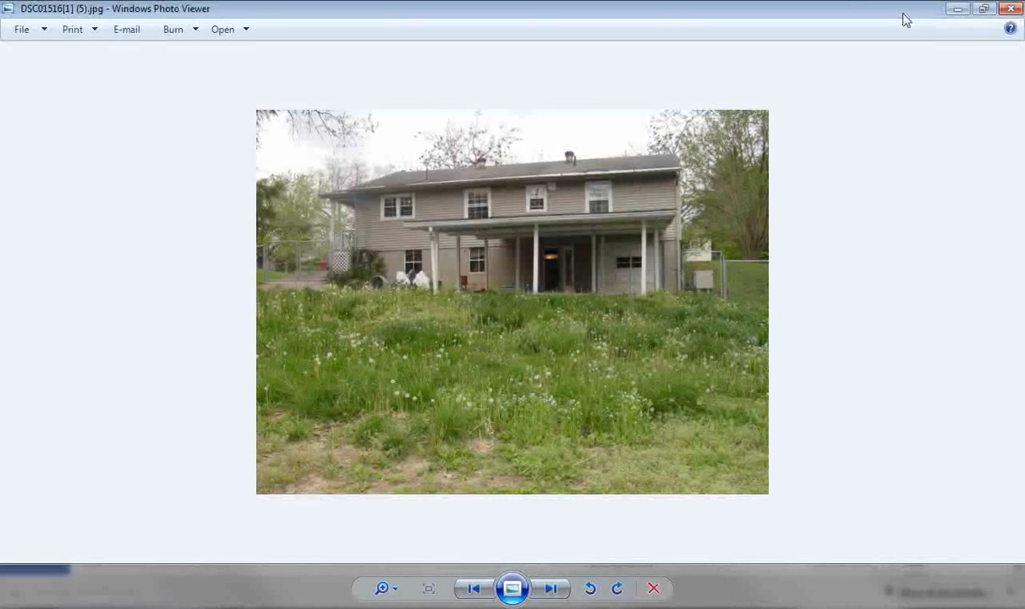
Step: Minimize Windows Photo Viewer after looking over the overgrown-yard photo
click(953, 12)
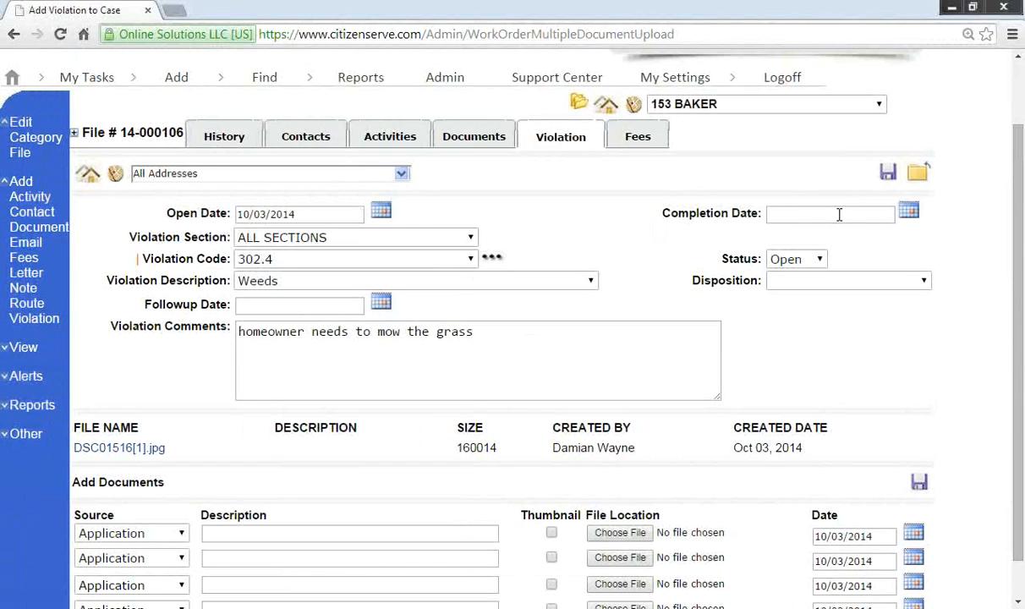
Step: Save the Weeds violation and add a Nusiances - Nonoperative Vehicles violation
click(889, 173)
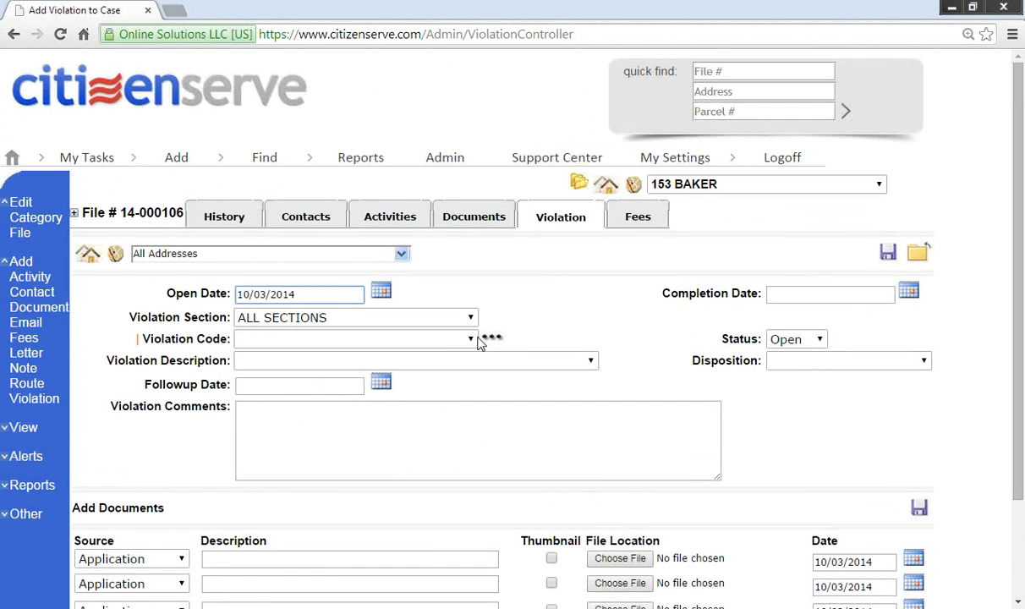
click(475, 361)
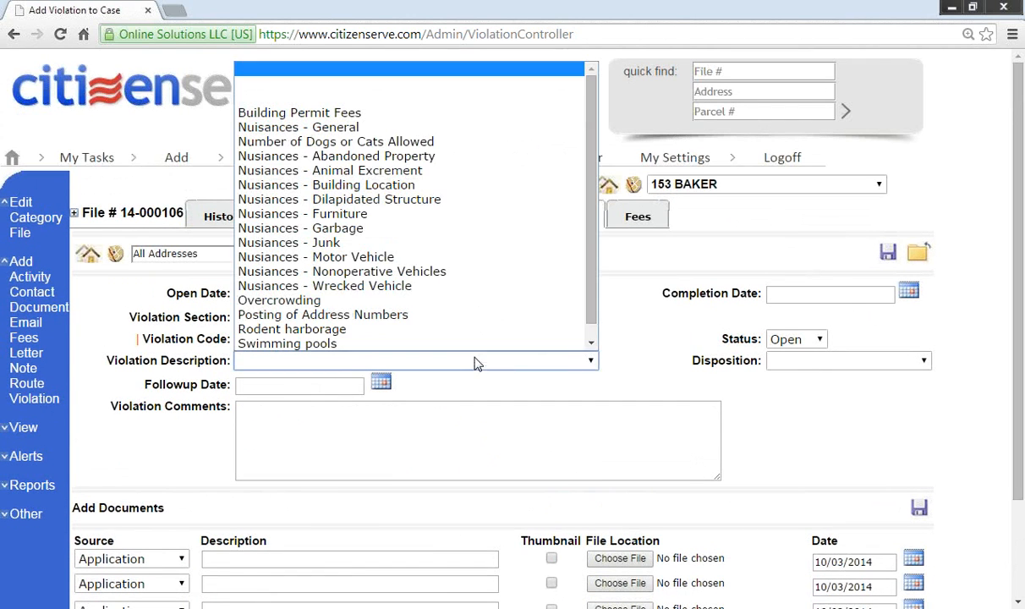
click(471, 273)
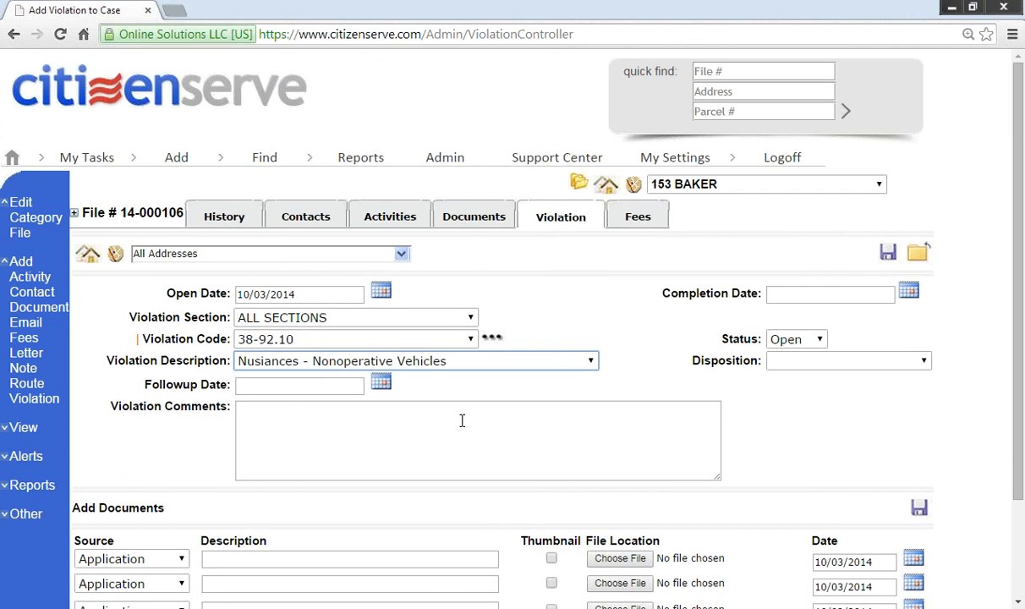
scroll(419, 460, down, 1)
Step: Comment the violation 'homeowner needs to move car to rear of property'
click(435, 340)
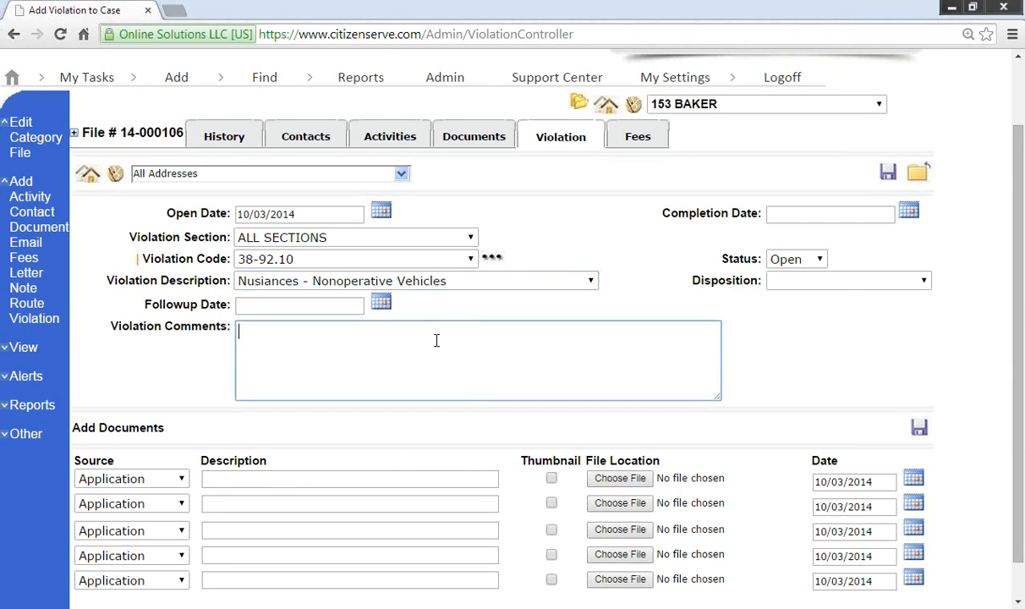
text(homeowner need)
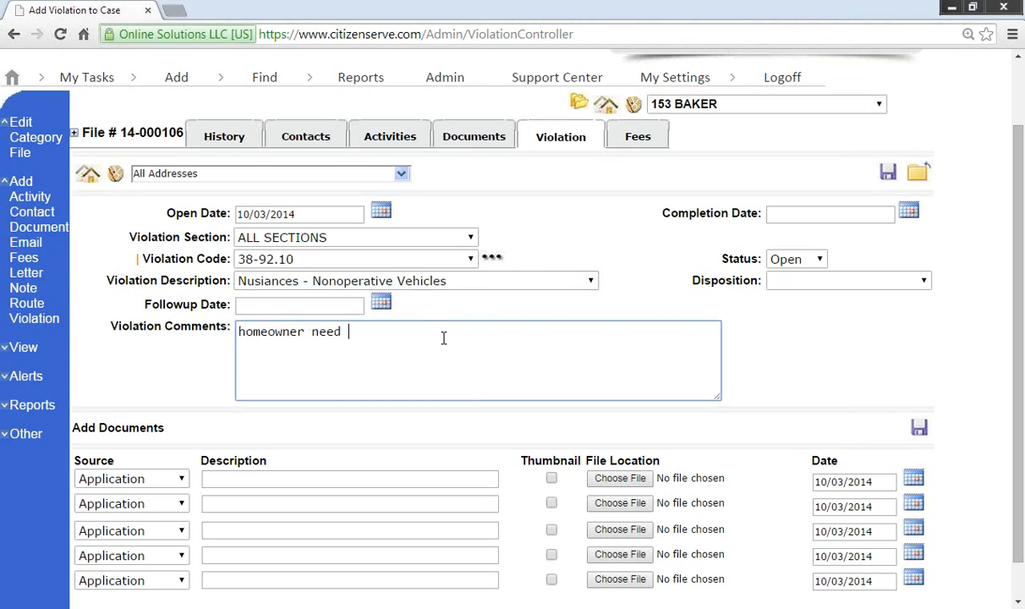
key(BackSpace)
text(s to mve)
key(BackSpace)
key(BackSpace)
text(ove car )
text(to rear o)
text(f prope)
key(BackSpace)
text(roperty)
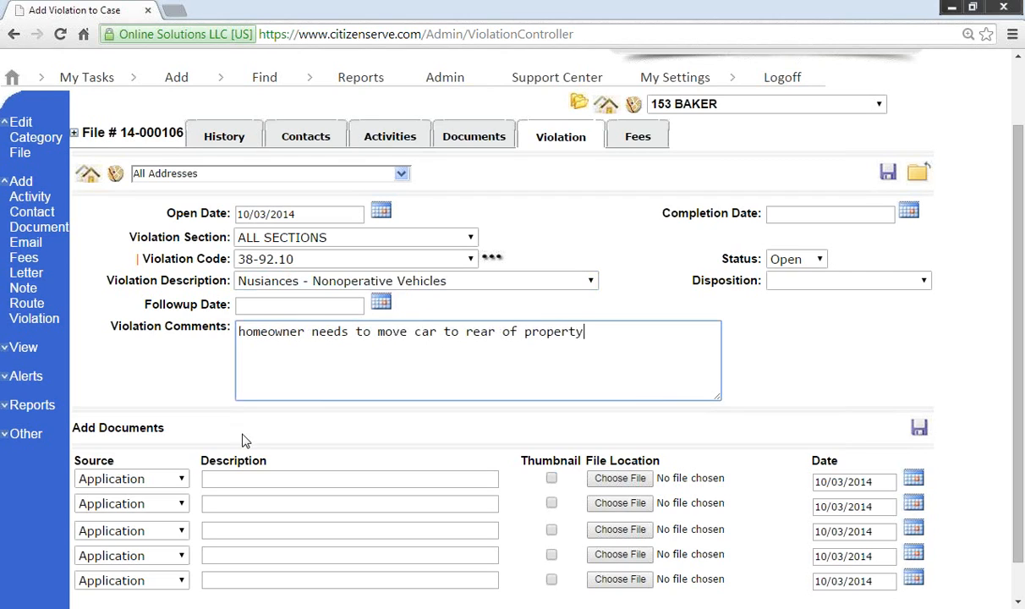
click(181, 478)
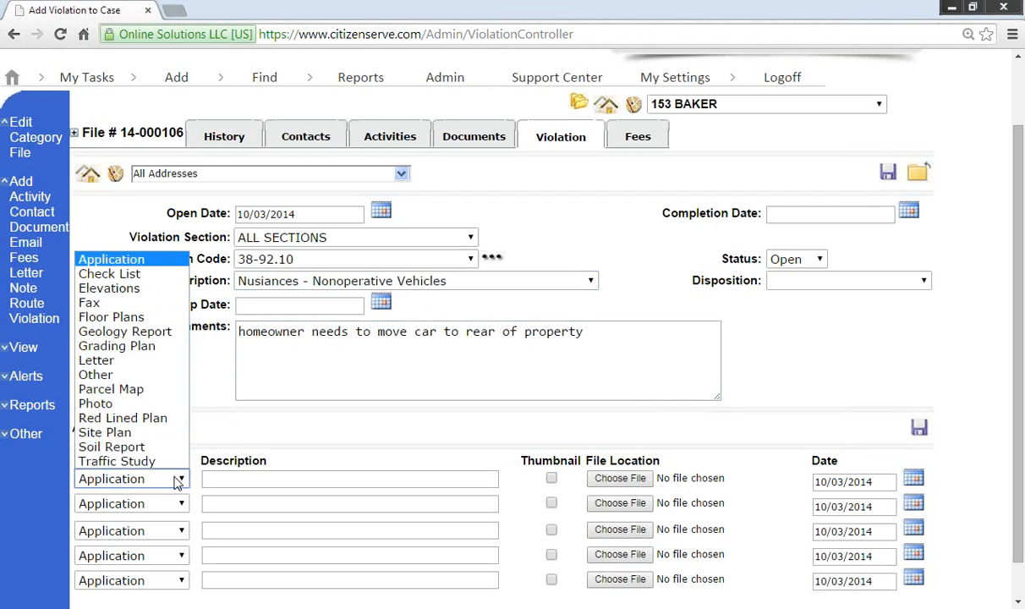
Step: Attach junk car.jpg as a Photo to the nonoperative vehicle violation and return to the violations list
click(136, 404)
click(620, 478)
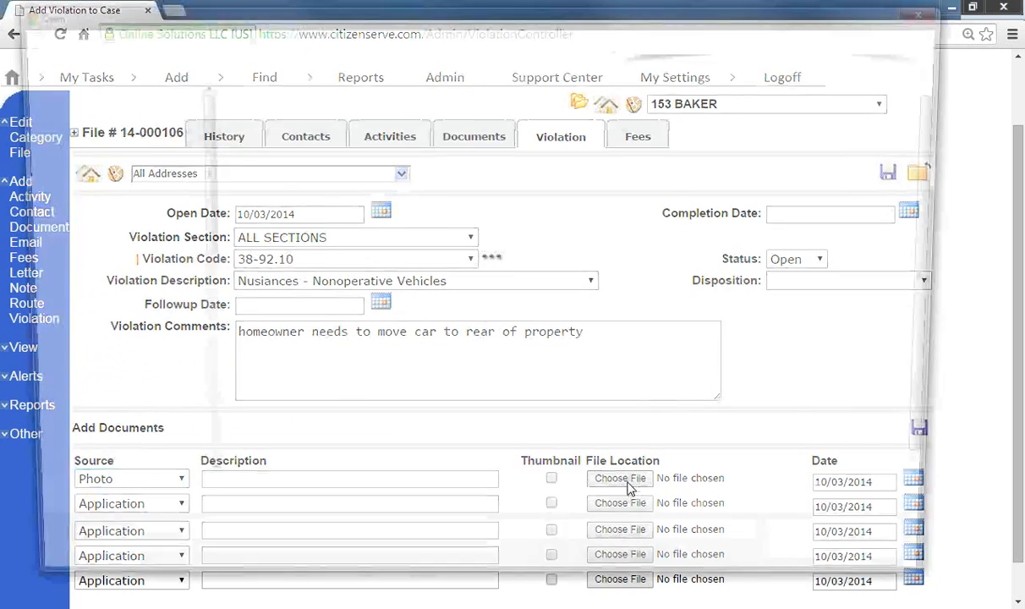
click(800, 254)
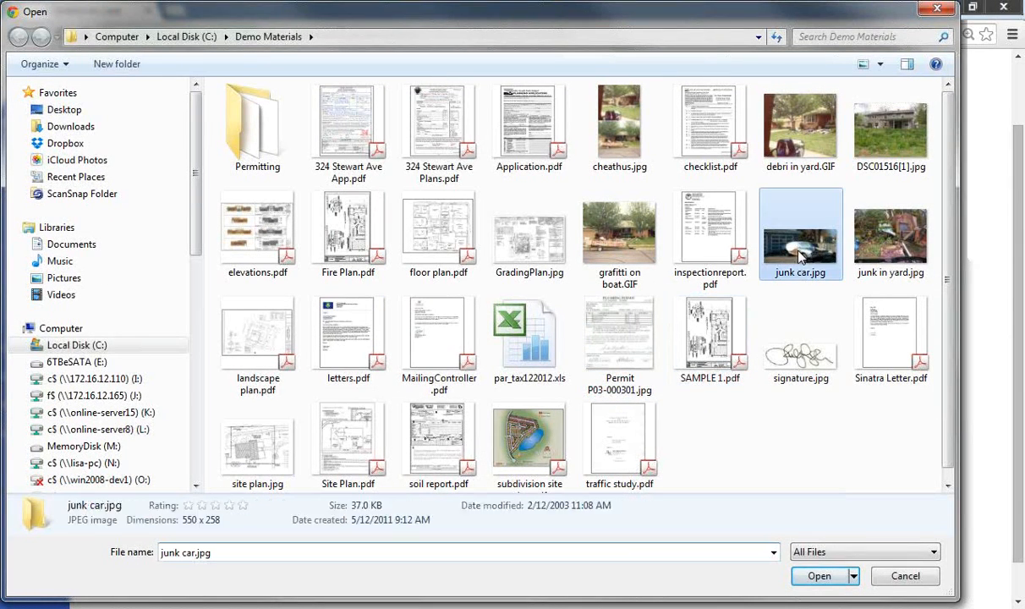
click(825, 575)
click(919, 429)
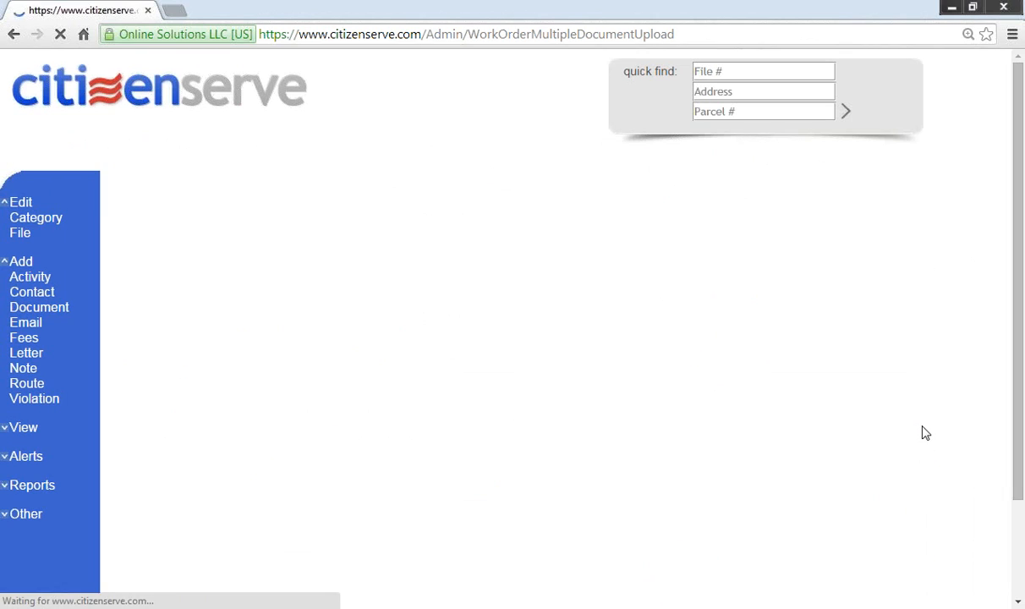
scroll(689, 478, down, 3)
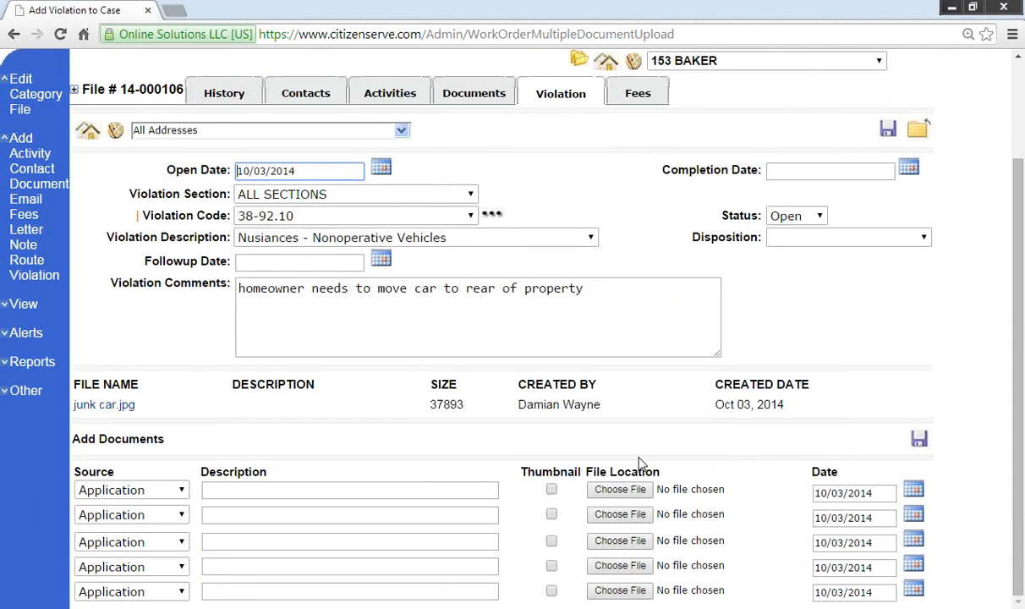
click(918, 130)
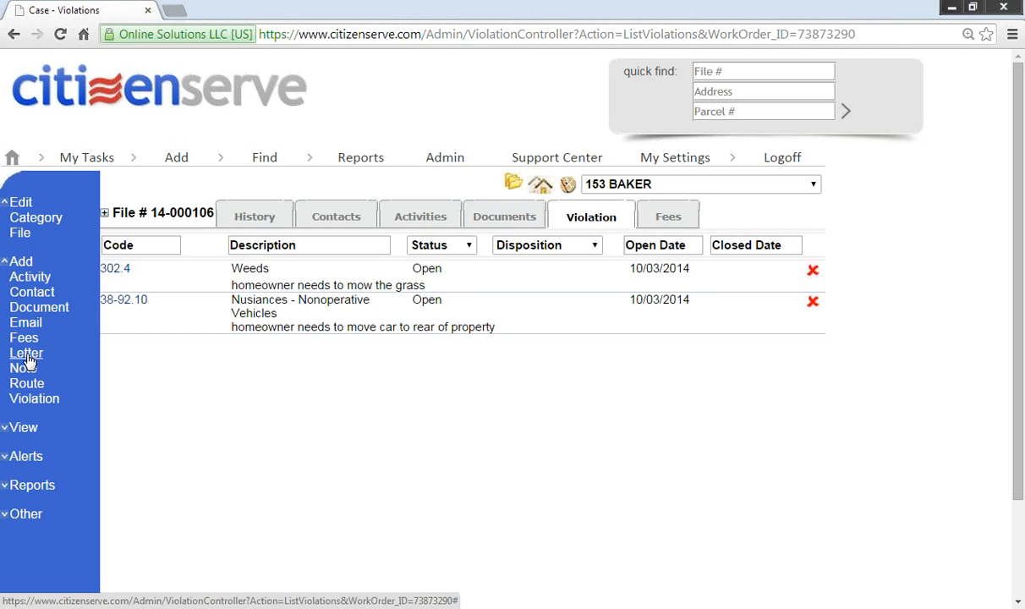
Step: Open the Letter page for file 14-000106 and show the Property Owner's letter template choices
click(27, 357)
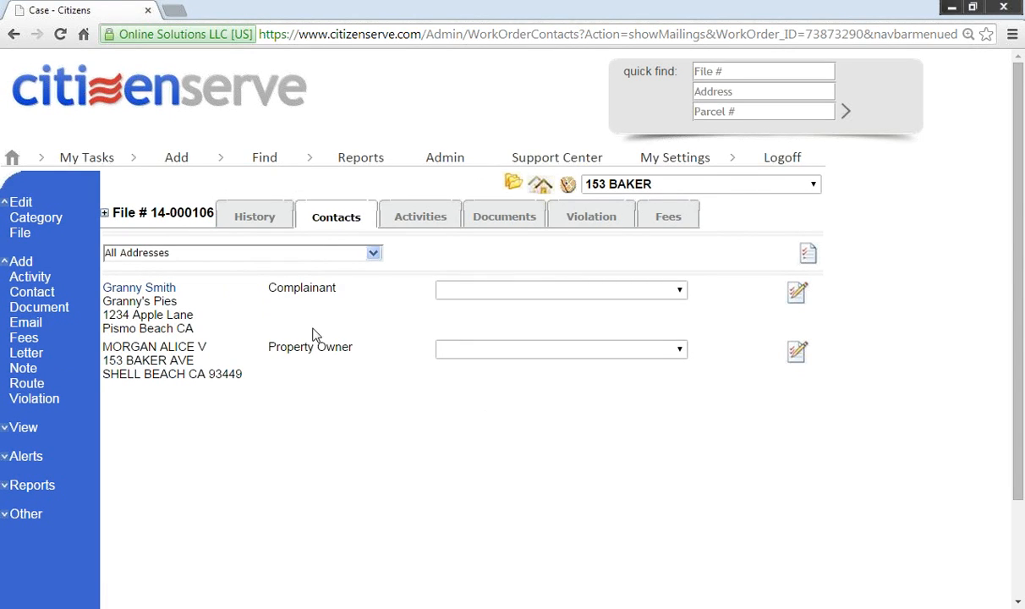
drag(266, 345, 353, 344)
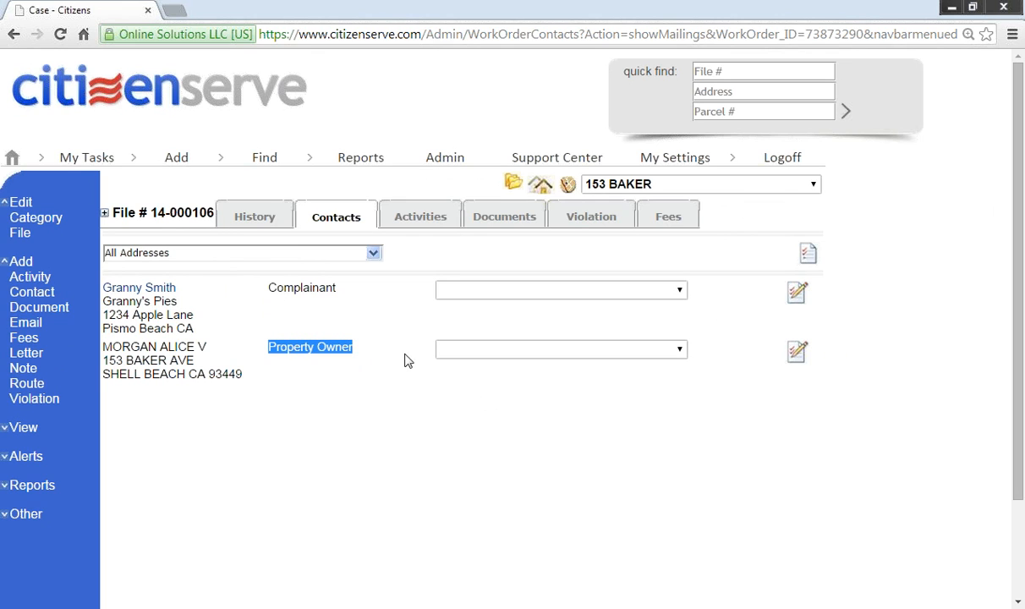
click(474, 353)
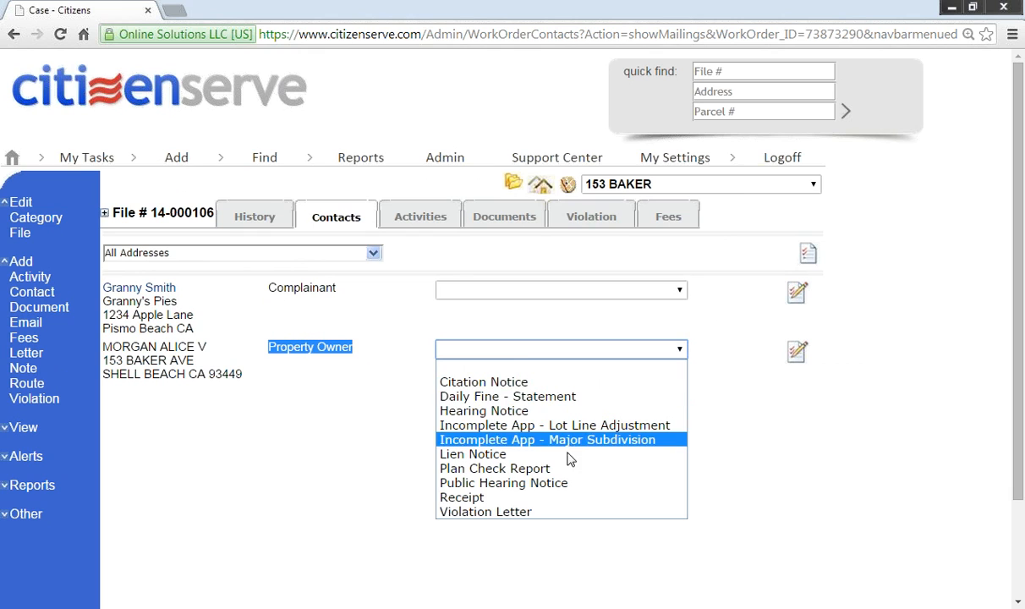
Step: Choose Violation Letter for the property owner and save a certified mail number
click(522, 512)
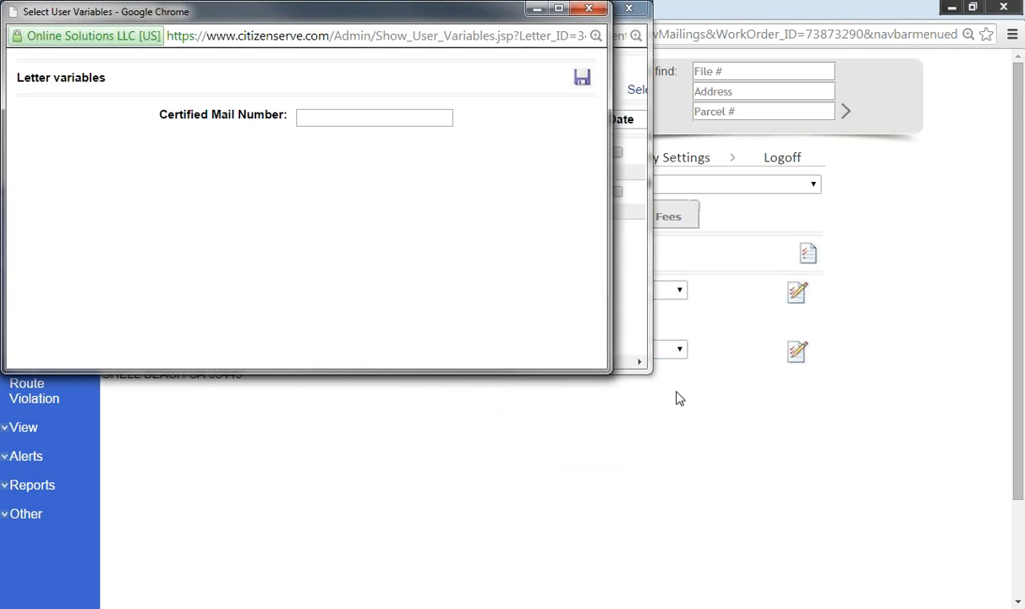
click(358, 116)
text(111225525)
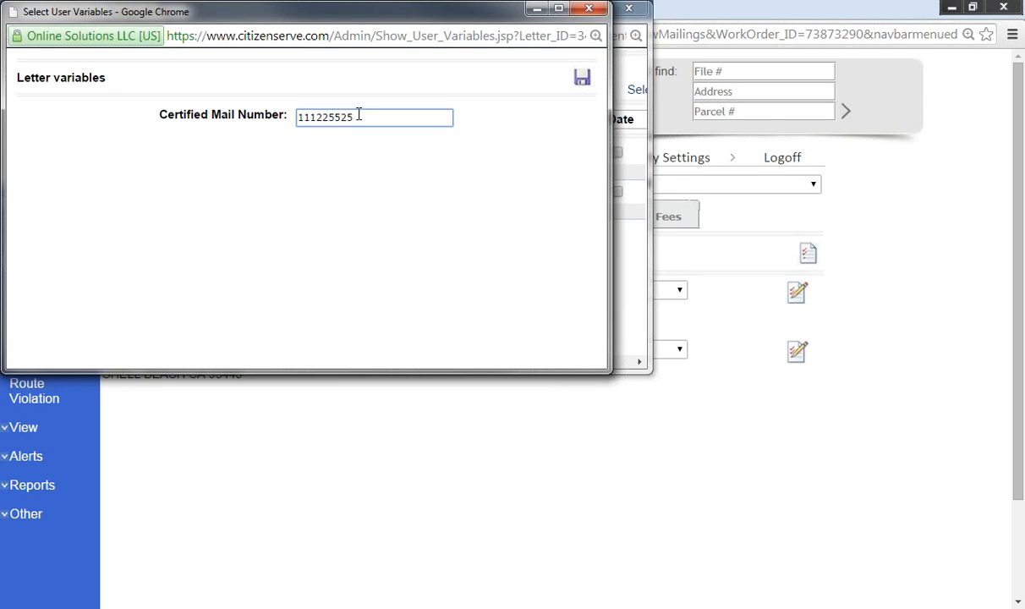
click(579, 81)
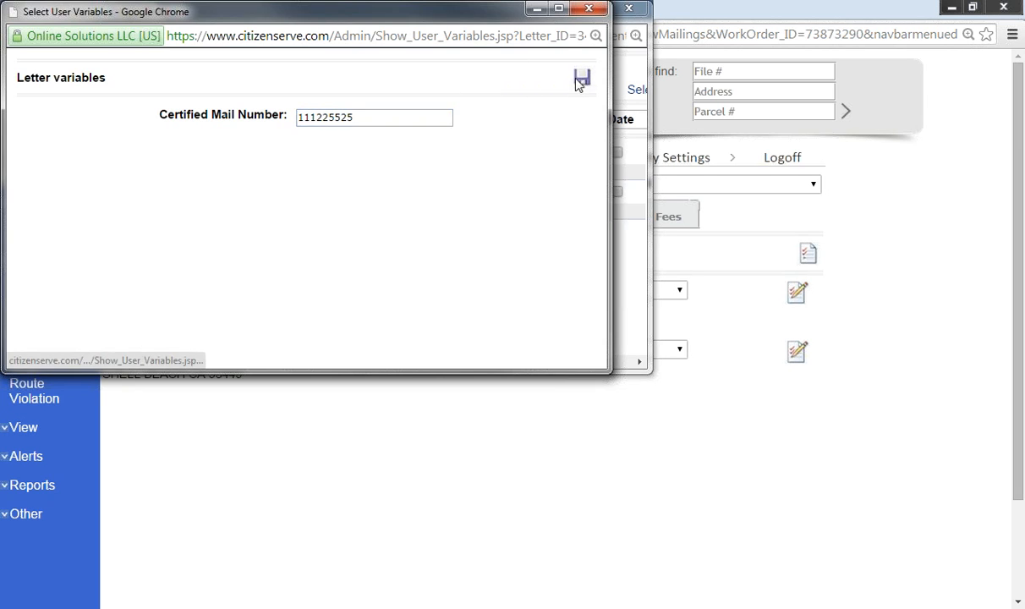
Step: Select both case photos as letter documents and finish
drag(650, 368, 806, 434)
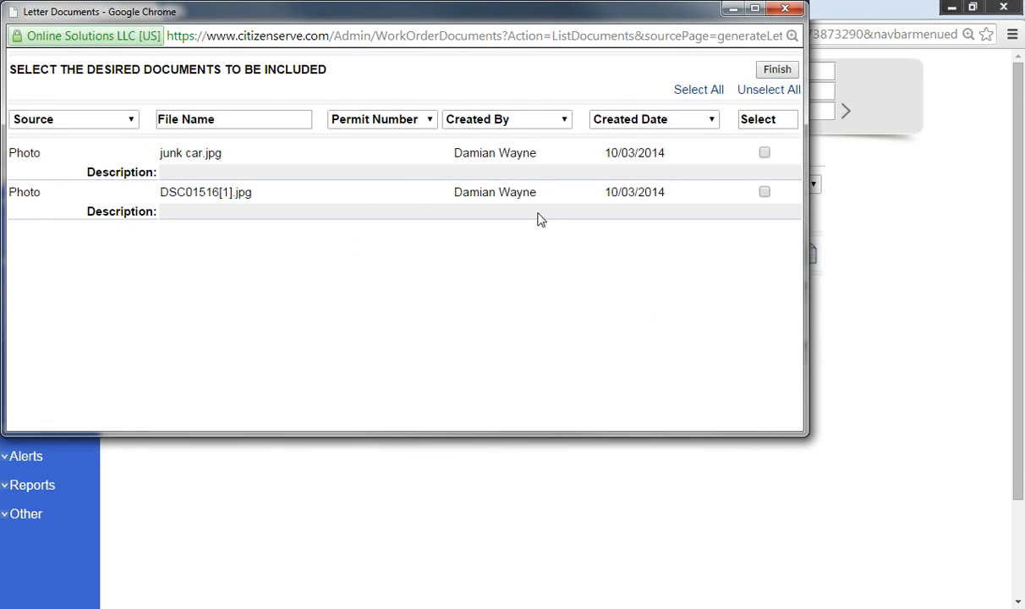
click(700, 93)
click(775, 69)
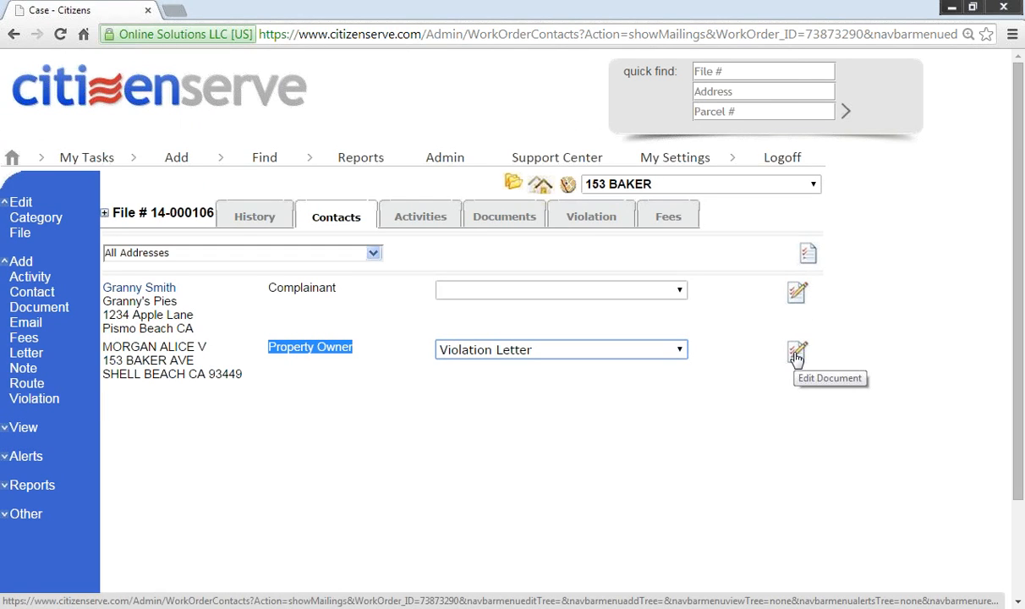
click(808, 253)
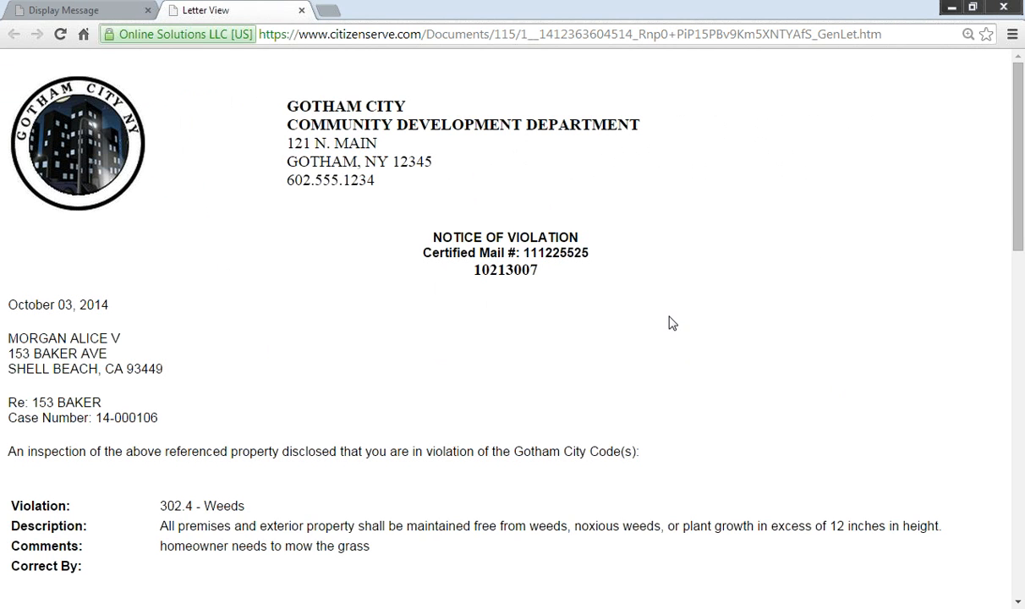
scroll(396, 374, down, 1)
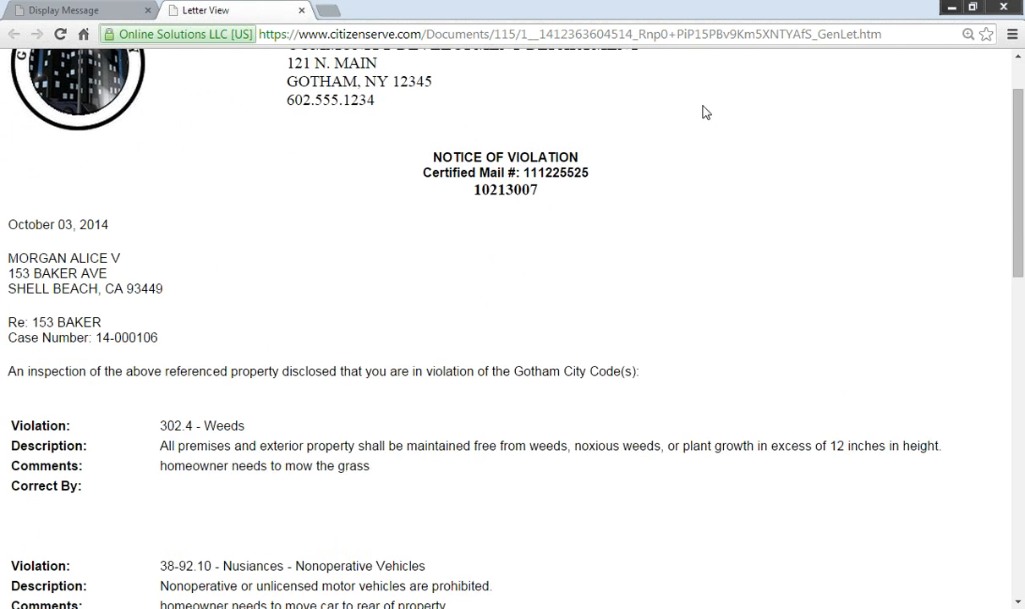
scroll(266, 285, down, 2)
scroll(267, 285, up, 2)
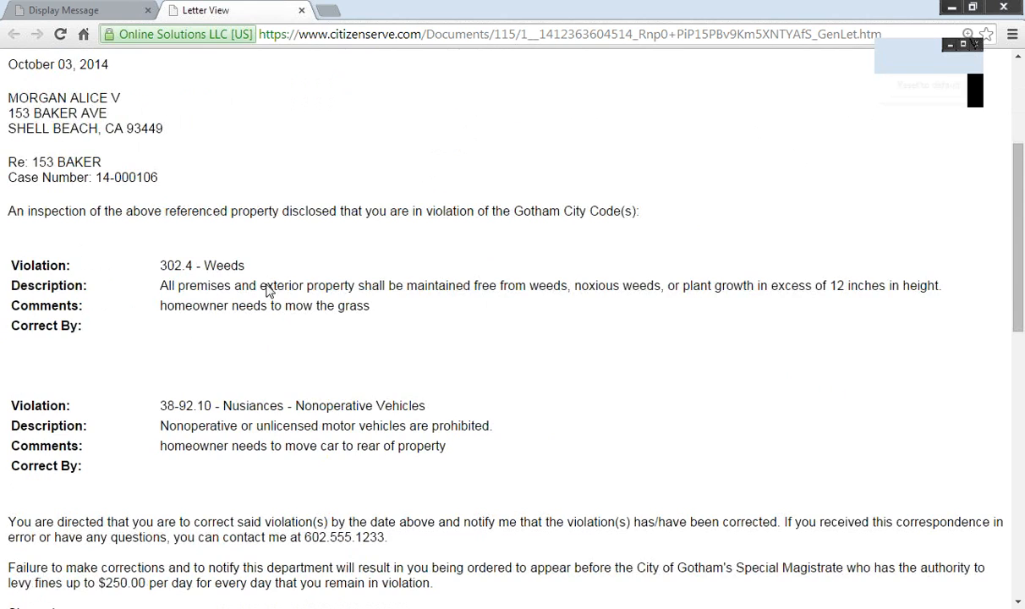
scroll(268, 304, up, 3)
scroll(264, 355, down, 2)
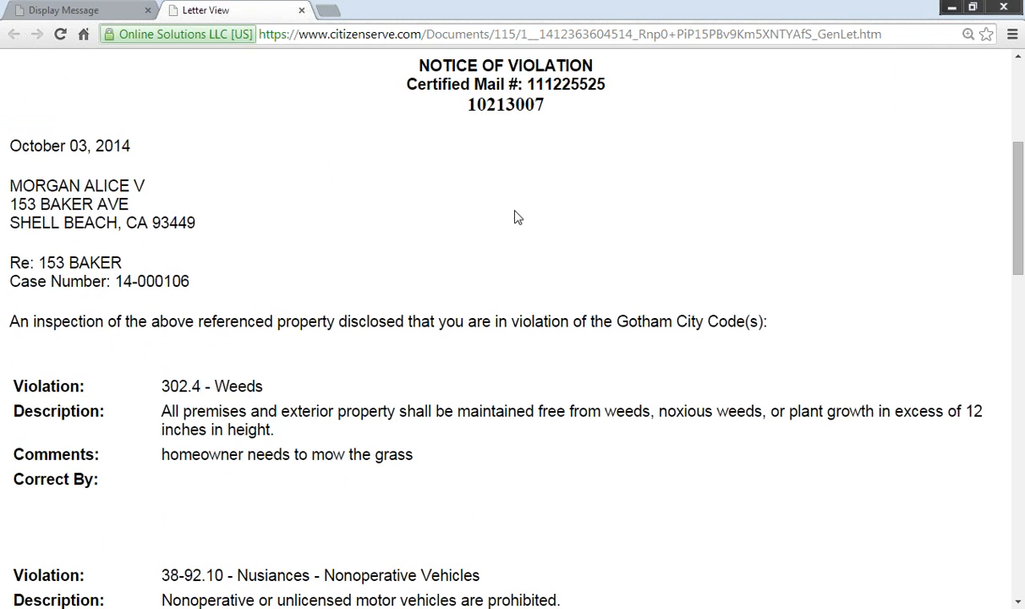
scroll(516, 216, down, 6)
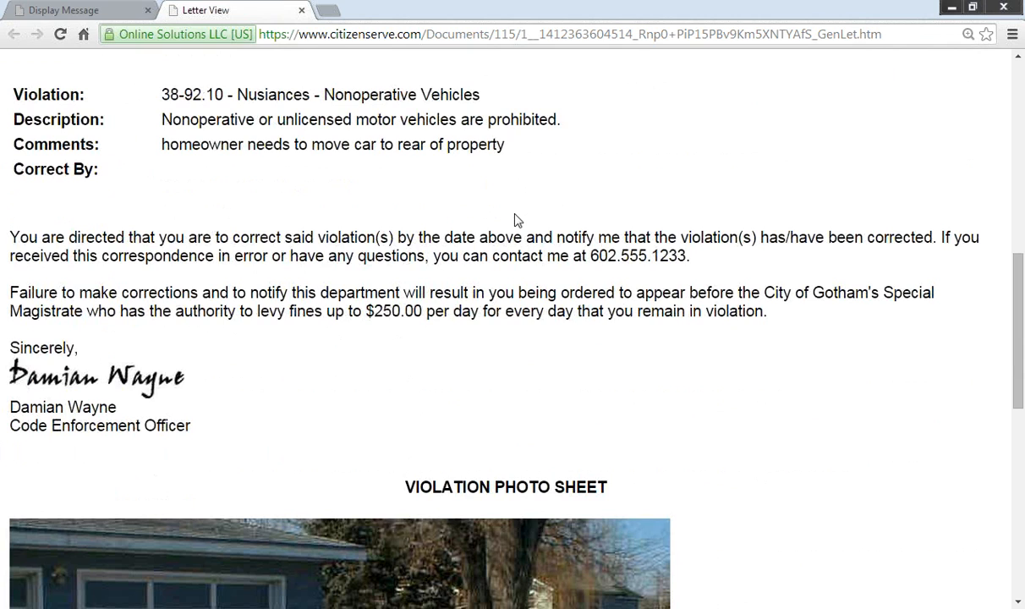
scroll(336, 343, down, 2)
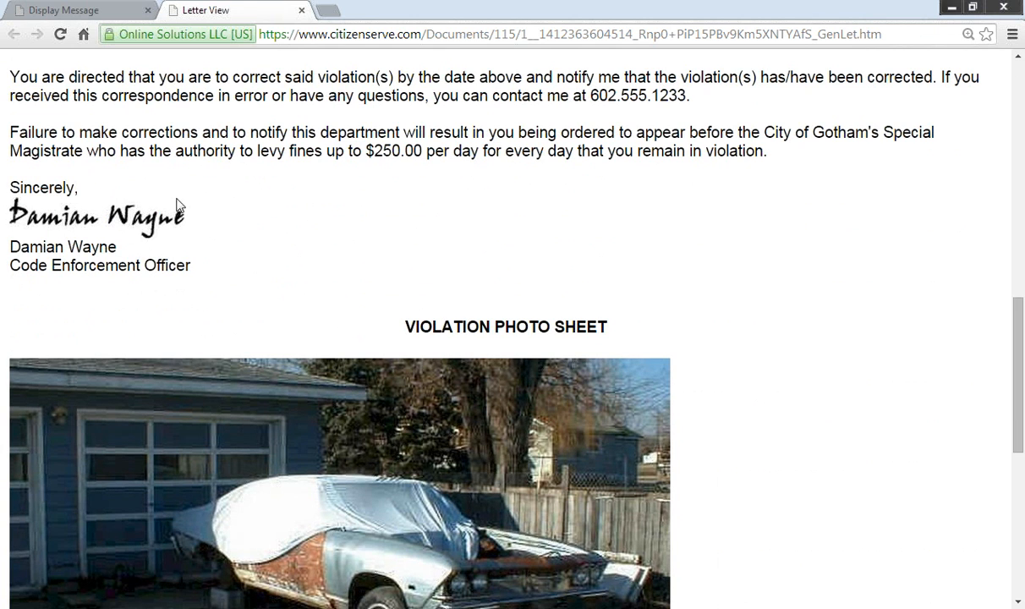
scroll(292, 304, down, 5)
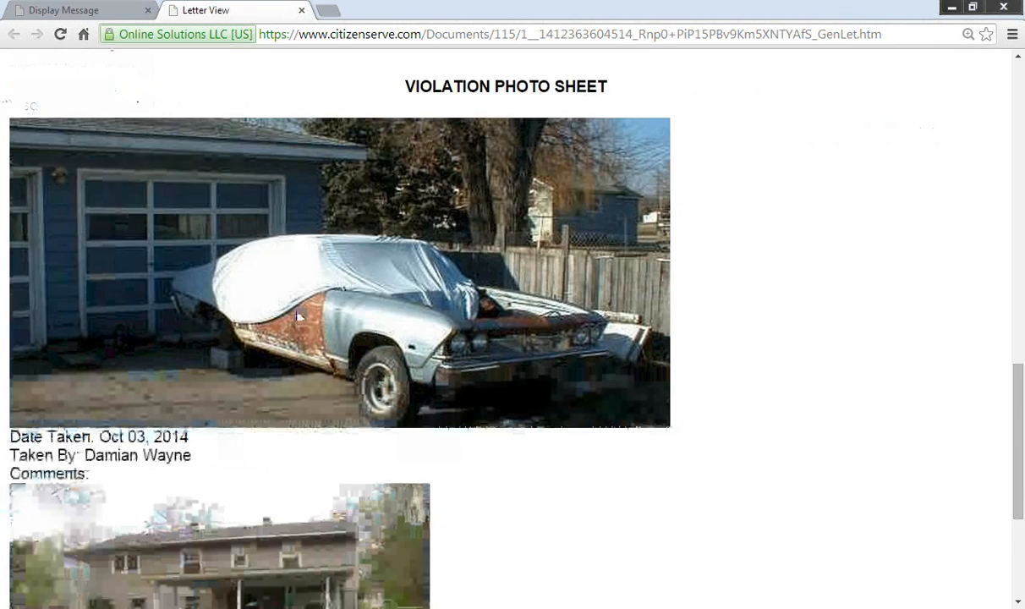
scroll(393, 412, down, 1)
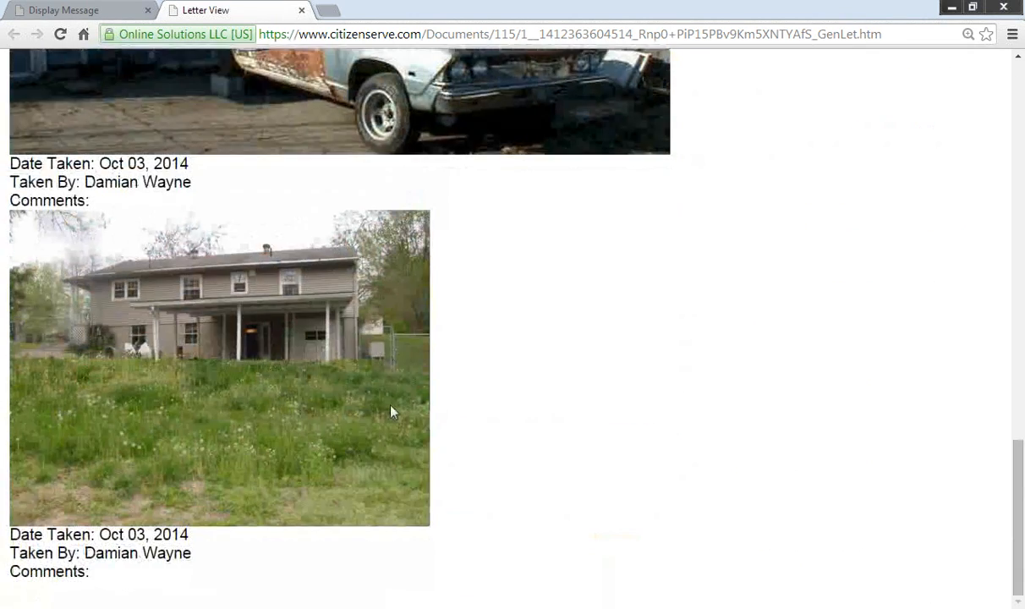
scroll(391, 412, up, 4)
scroll(392, 412, up, 15)
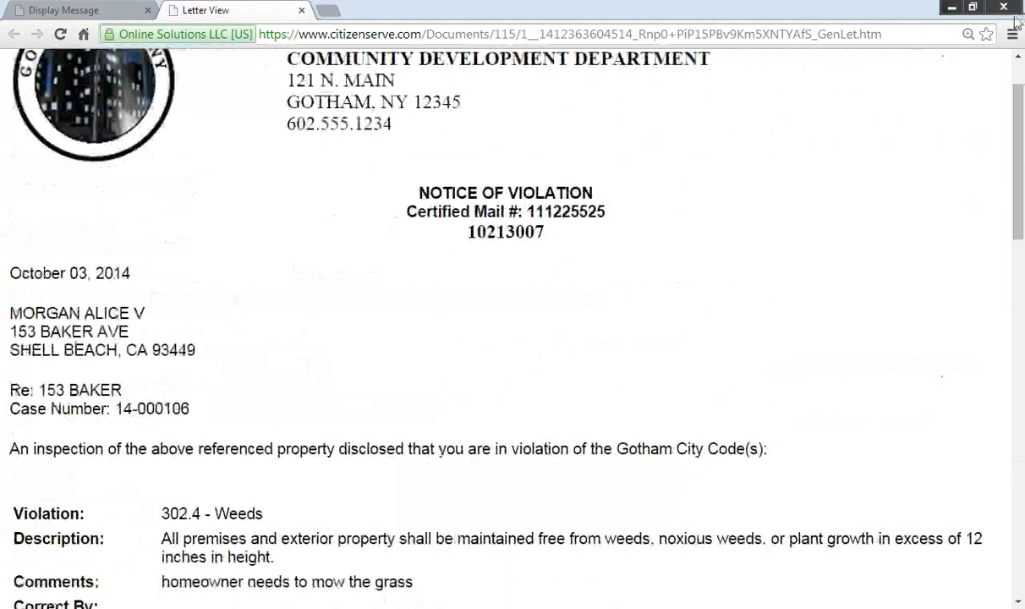
Step: Preview the three-page violation letter in Chrome's print view, then close it and agree to save a copy
click(1012, 34)
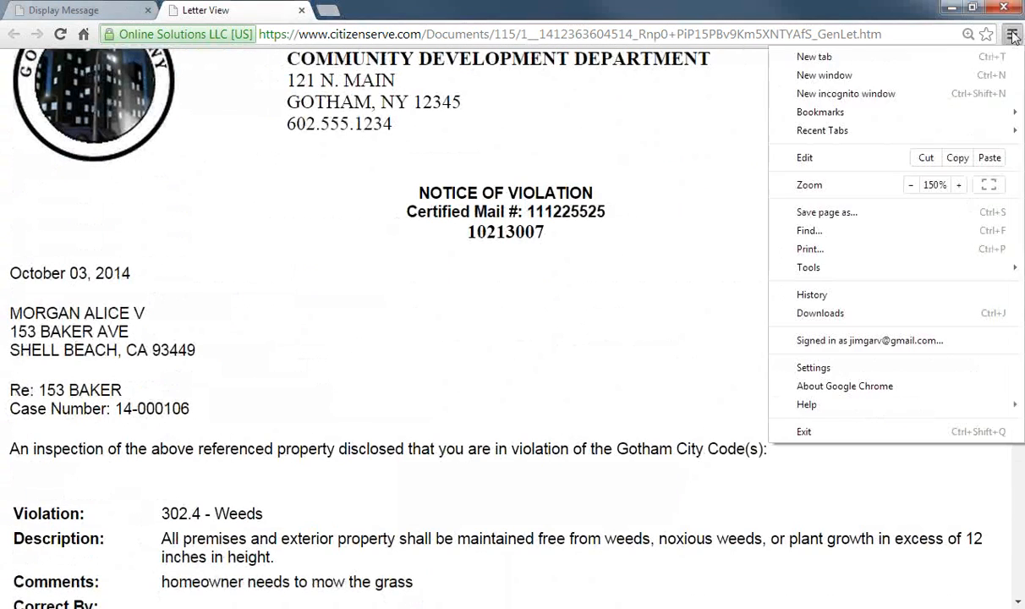
click(813, 248)
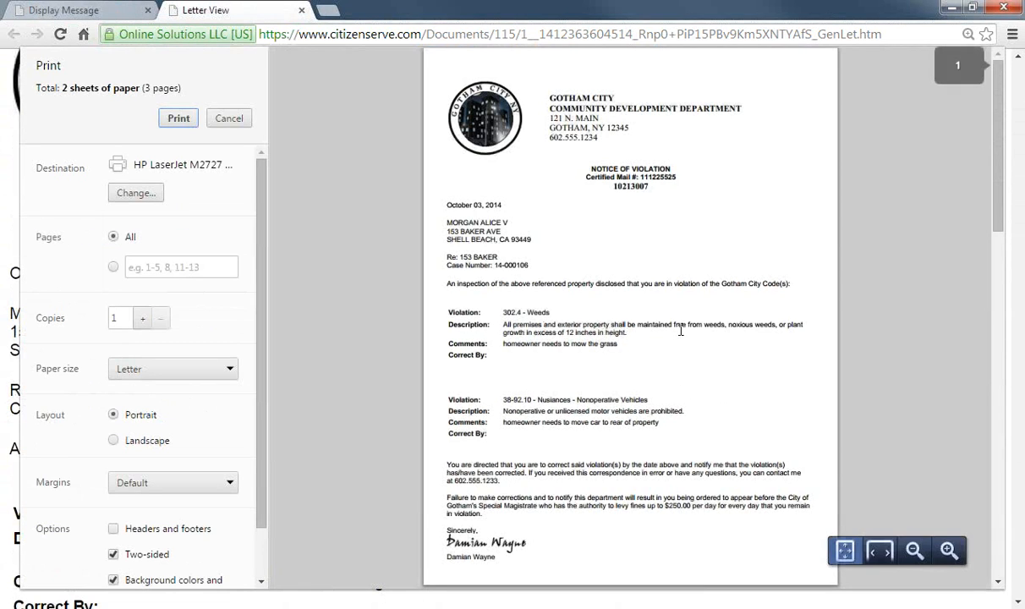
scroll(569, 271, down, 12)
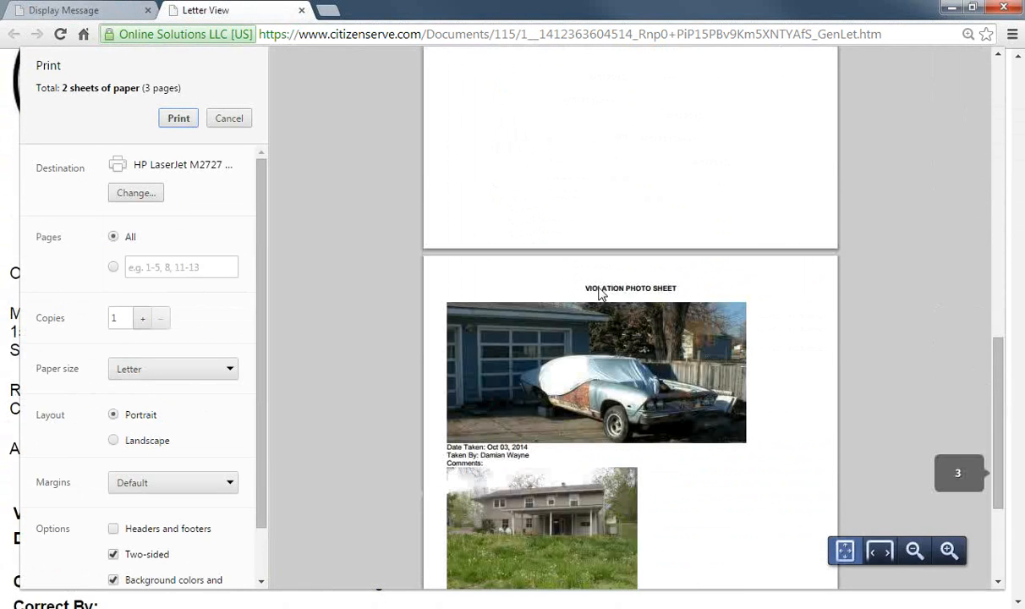
scroll(599, 293, up, 15)
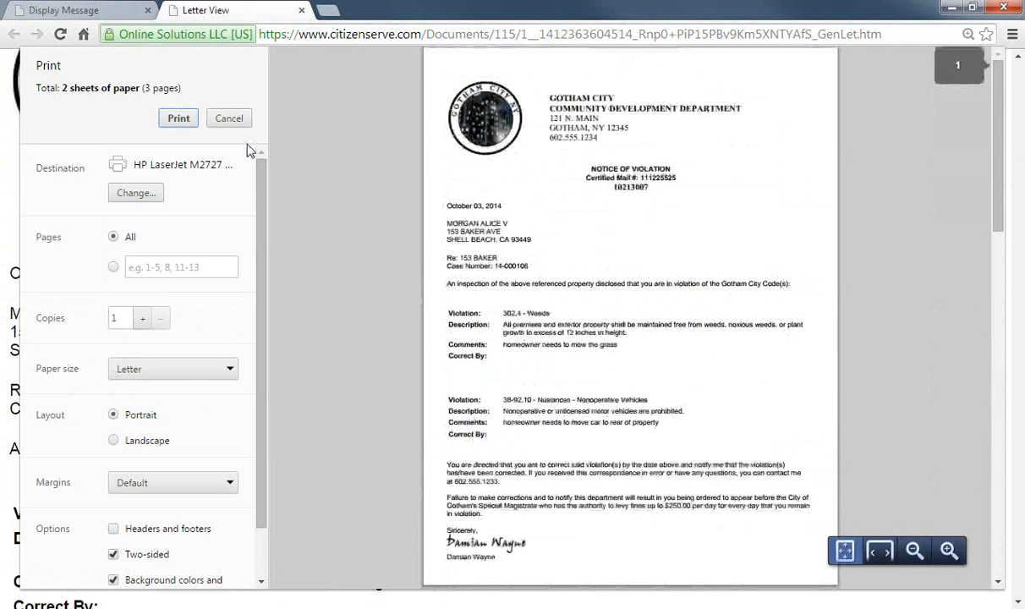
click(301, 10)
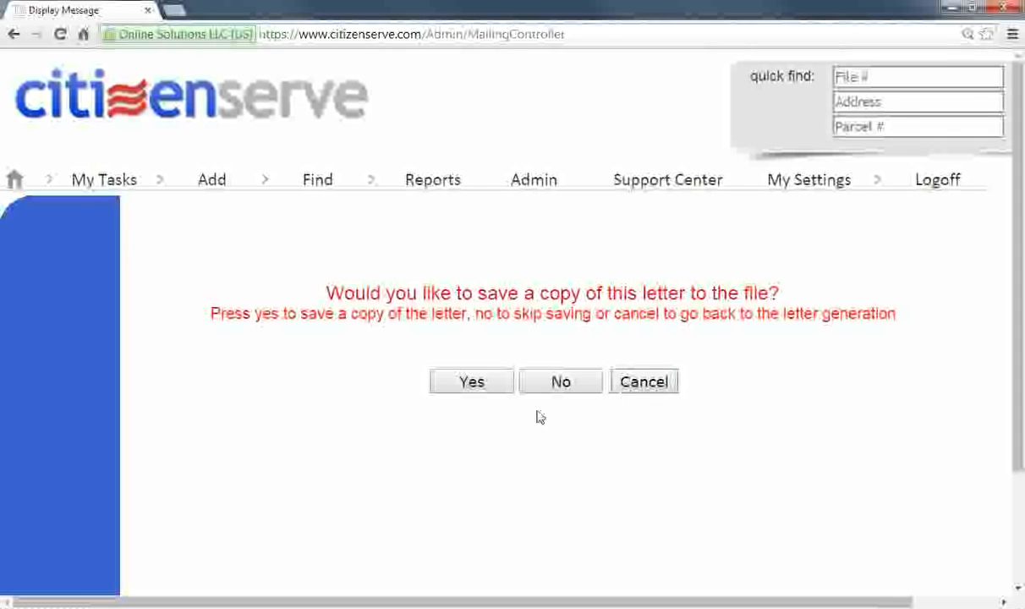
click(473, 382)
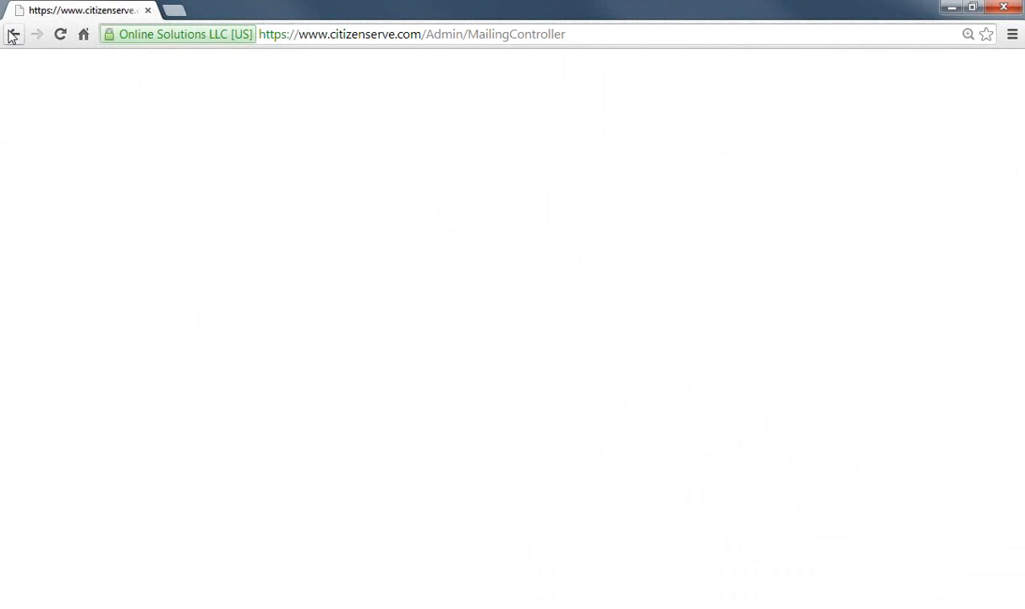
Step: Save the violation letter to case 14-000106 and review the saved Violation Letter.htm document
click(13, 36)
click(492, 385)
click(314, 391)
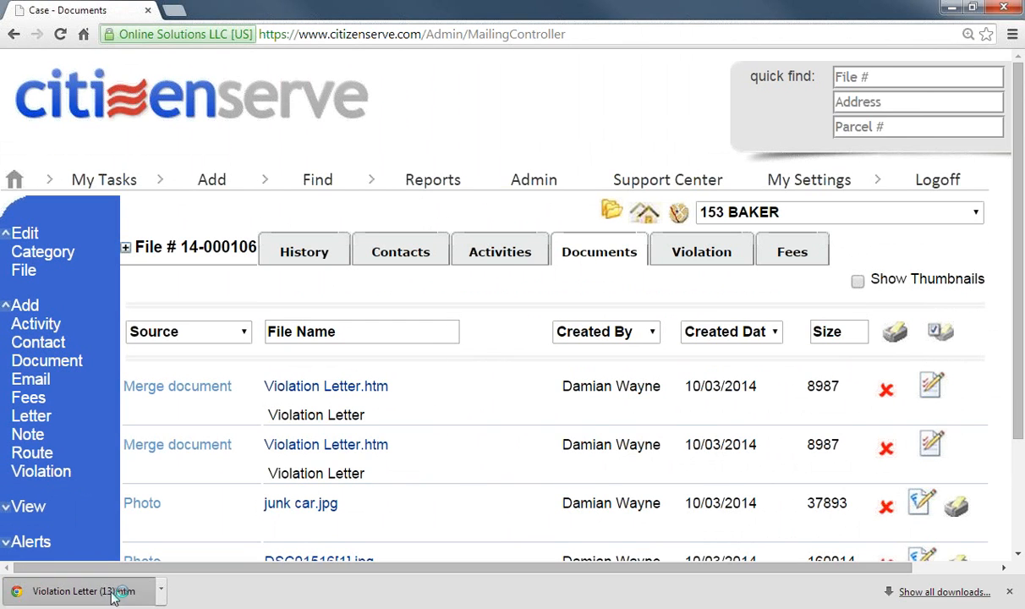
click(114, 596)
scroll(399, 345, down, 8)
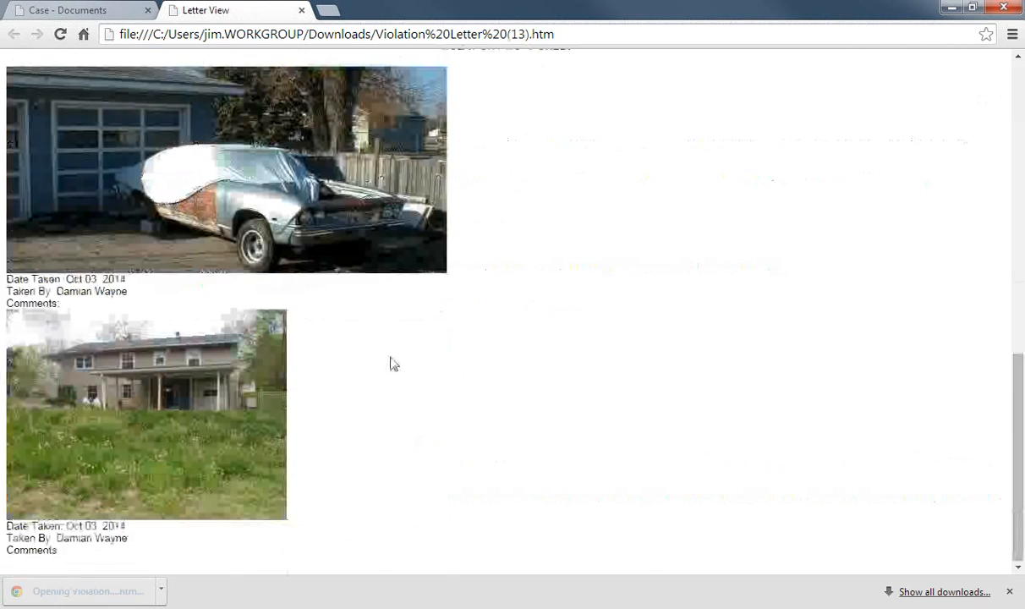
scroll(393, 363, up, 5)
click(302, 10)
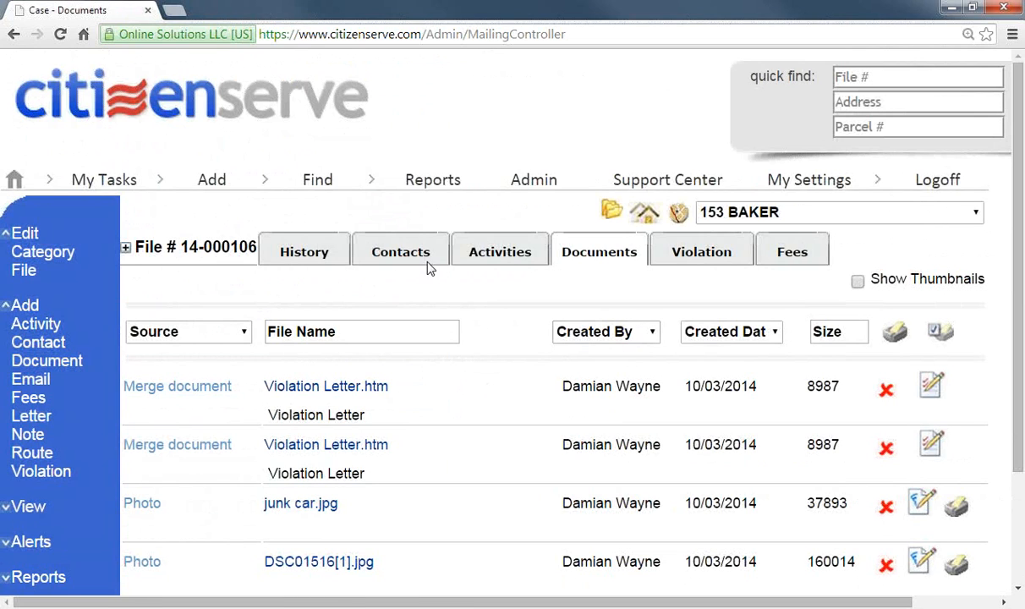
click(500, 255)
Step: Set the Inspection activity's completion date to 10/03/2014
click(145, 322)
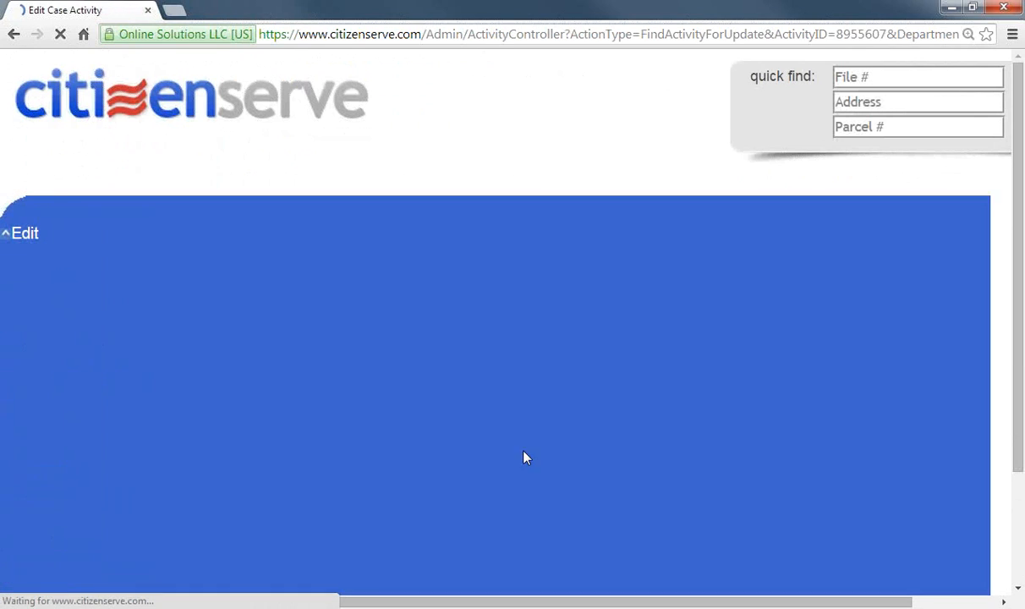
scroll(810, 355, down, 1)
click(810, 355)
click(890, 352)
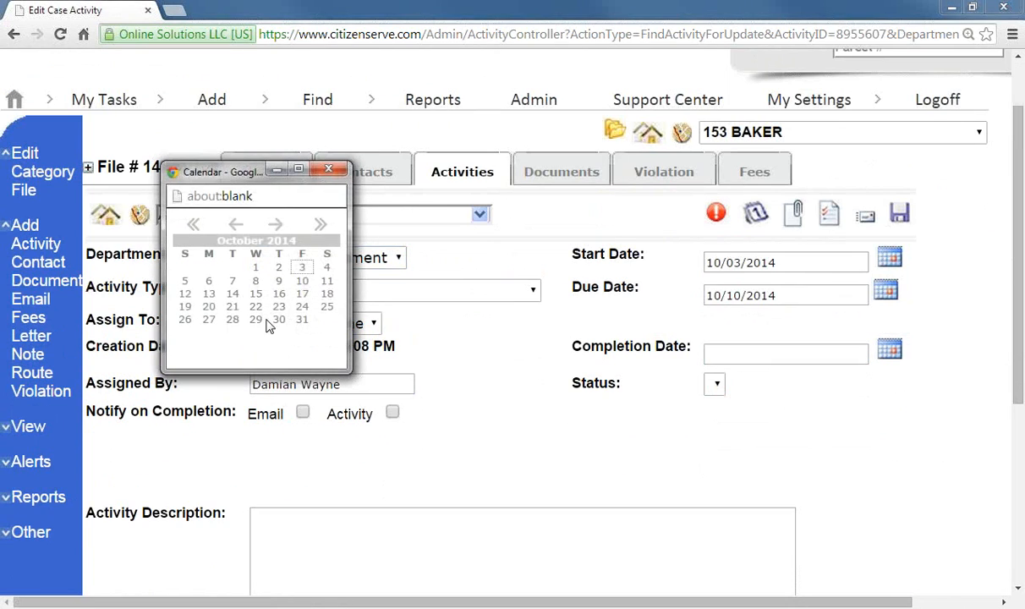
click(299, 267)
Step: Describe the activity as 'took pictures, noted violations and issued nov'
click(458, 544)
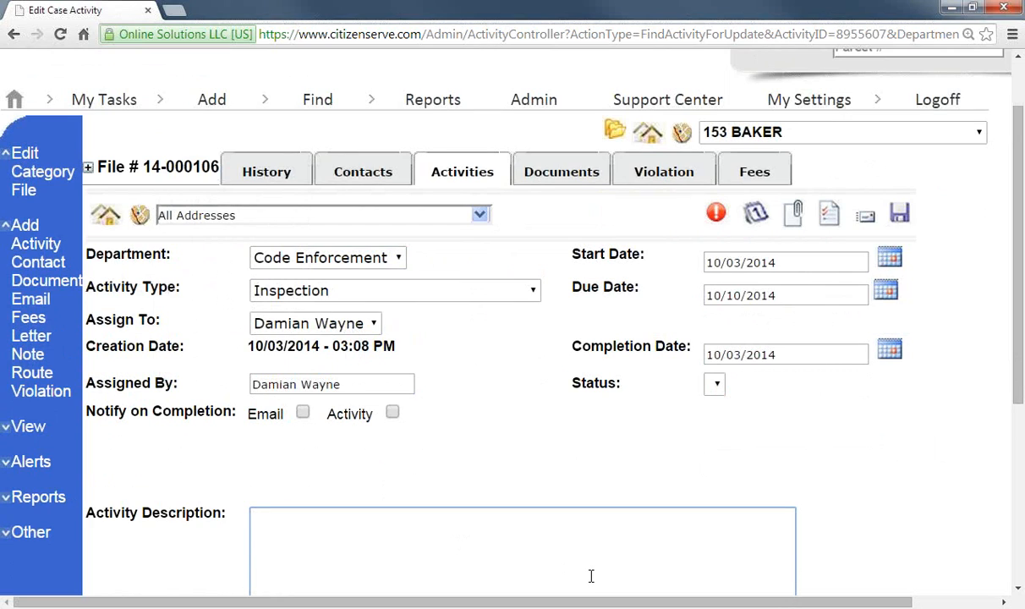
text(took)
text(citur)
key(BackSpace)
key(BackSpace)
key(BackSpace)
key(BackSpace)
text(tures, not)
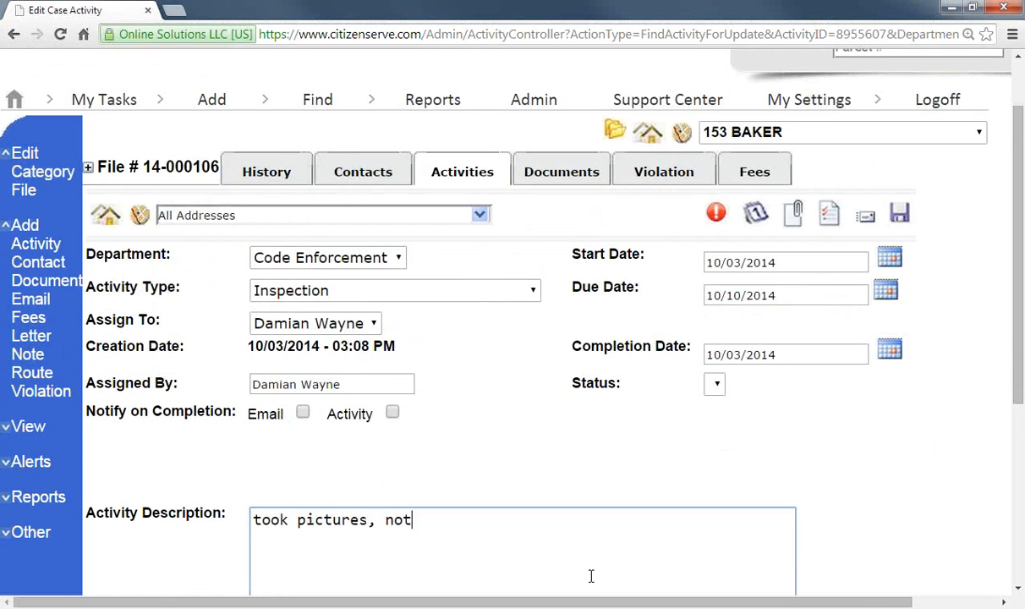
text(ed violuation)
key(BackSpace)
key(BackSpace)
key(BackSpace)
key(BackSpace)
key(BackSpace)
key(BackSpace)
key(BackSpace)
text(ationas)
key(BackSpace)
key(BackSpace)
text(s and iss)
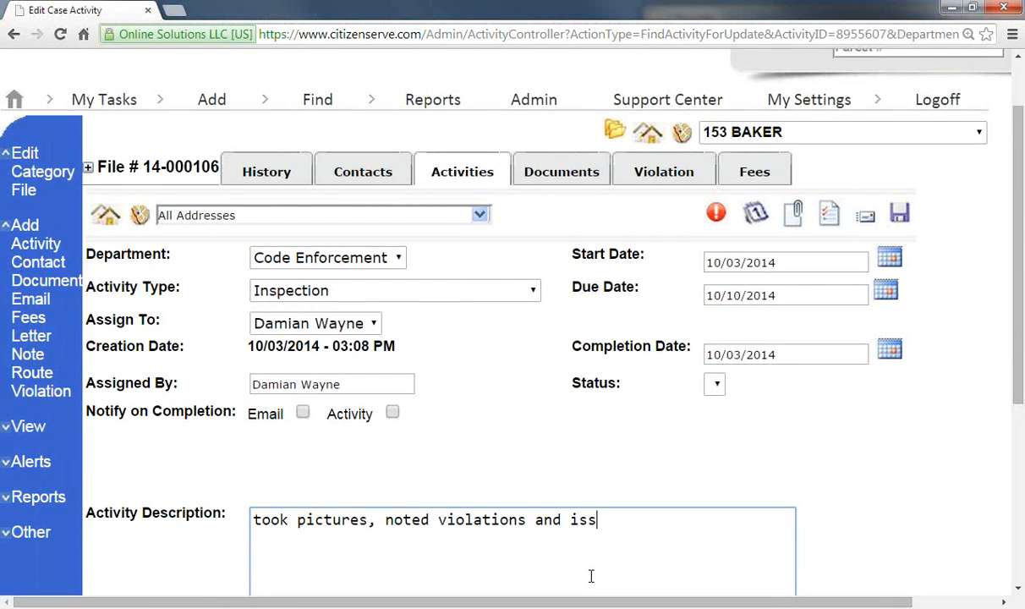
text(ued nov)
key(BackSpace)
key(BackSpace)
text(nov)
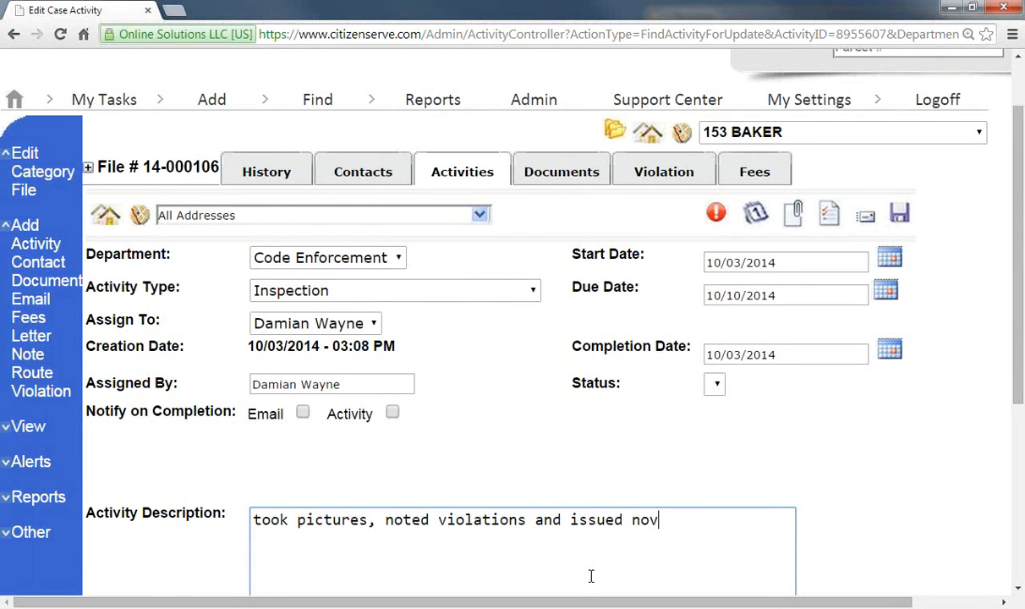
click(609, 521)
click(491, 524)
text(u)
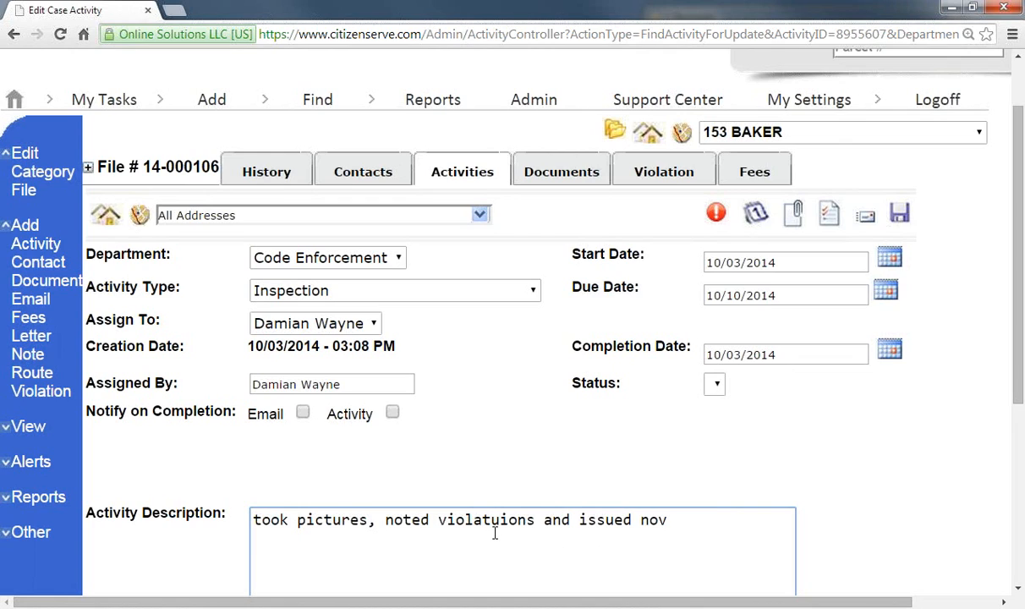
key(Delete)
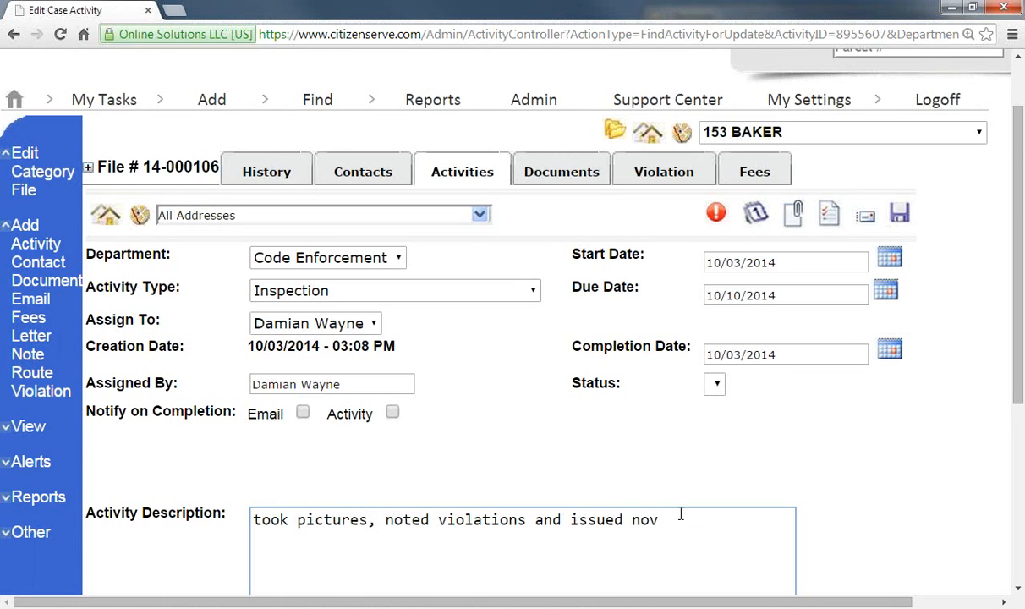
scroll(682, 512, down, 3)
scroll(679, 514, up, 4)
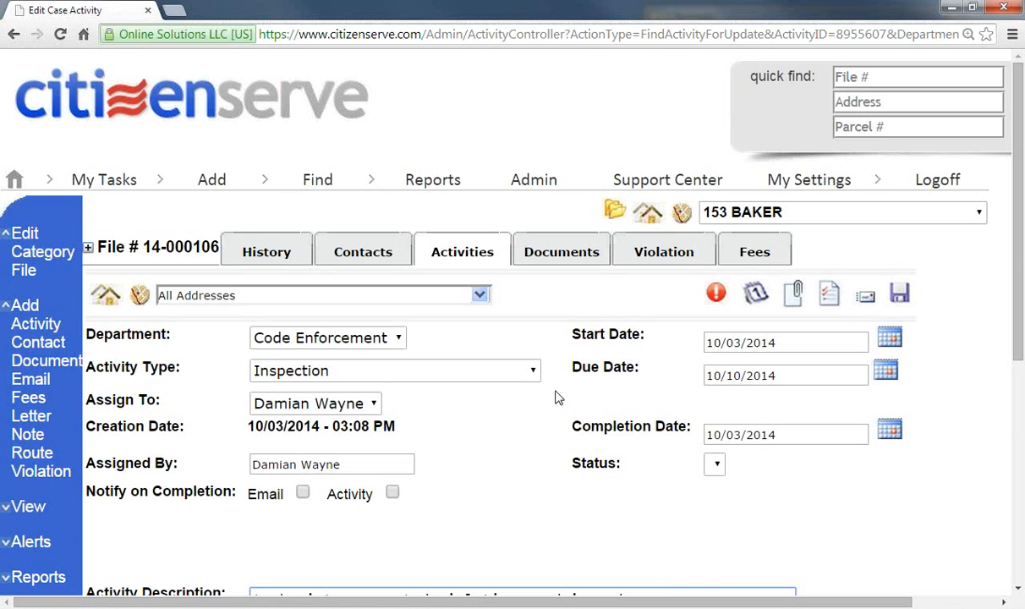
scroll(502, 445, down, 1)
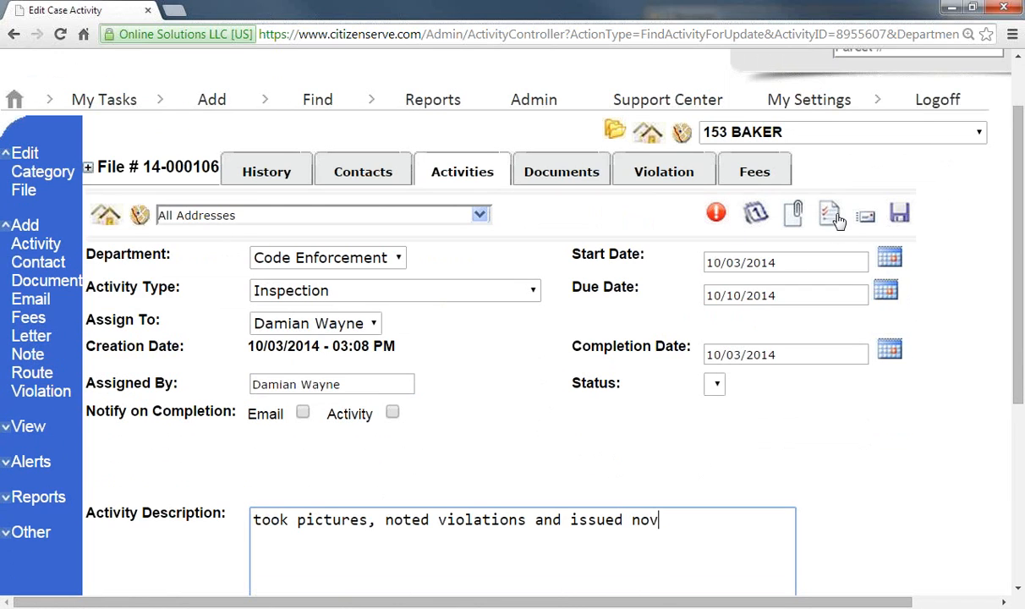
Step: Add a Re-Inspection activity starting 10/03/2014 and due 10/10/2014
click(757, 216)
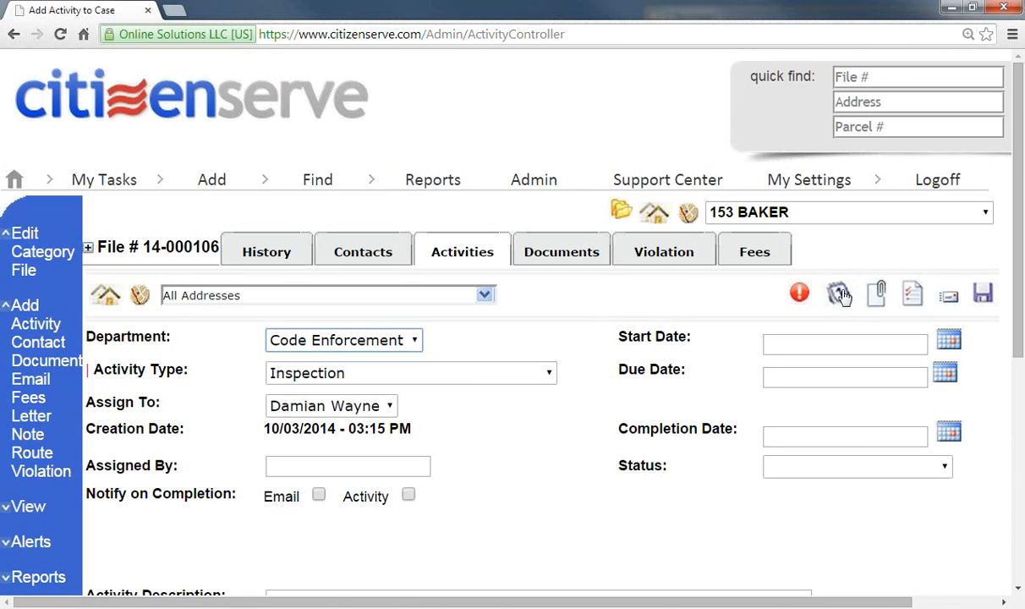
click(550, 372)
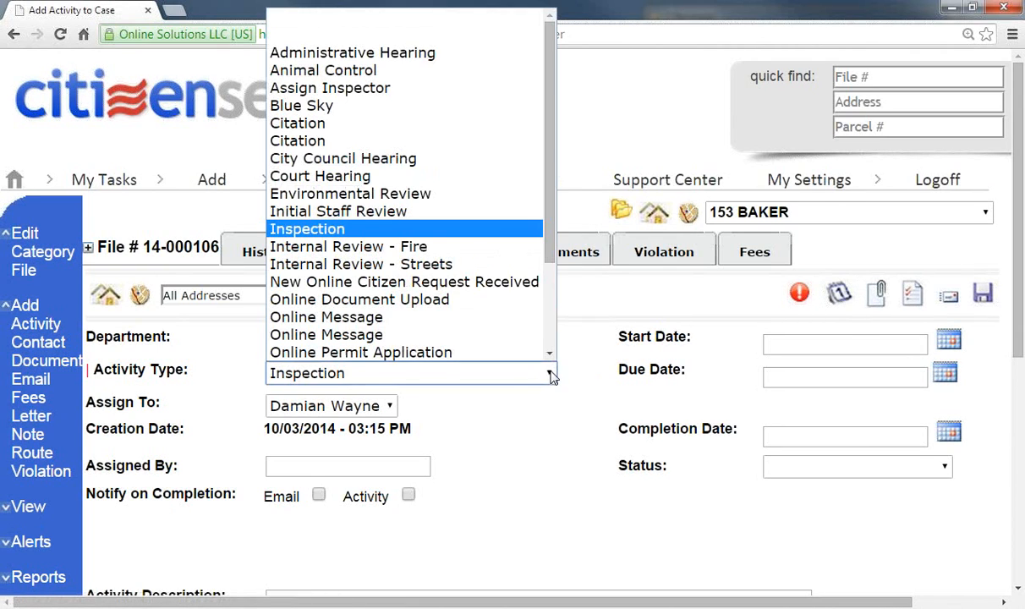
scroll(517, 316, down, 2)
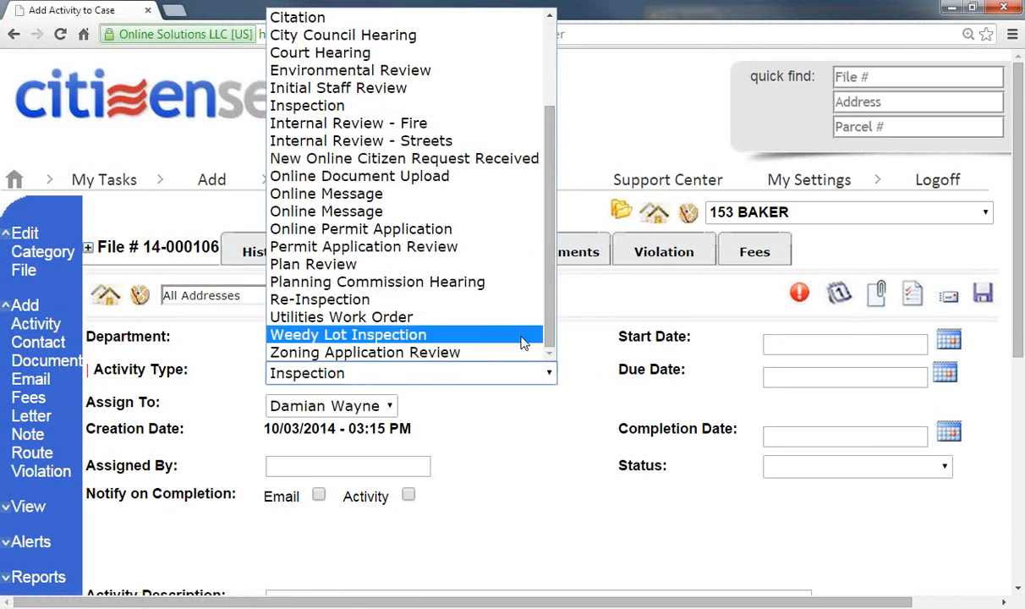
click(509, 307)
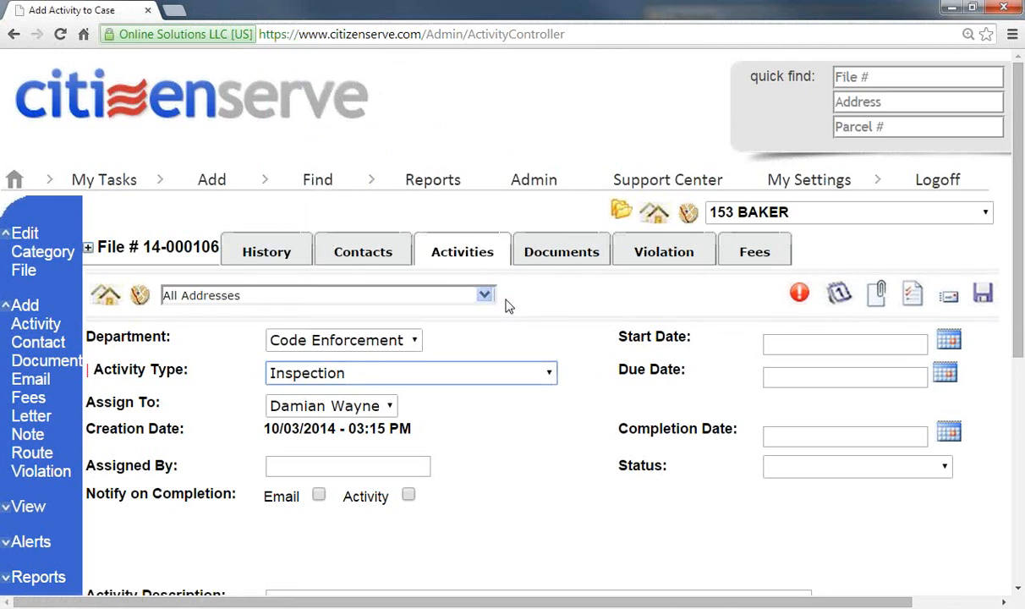
click(814, 347)
click(948, 340)
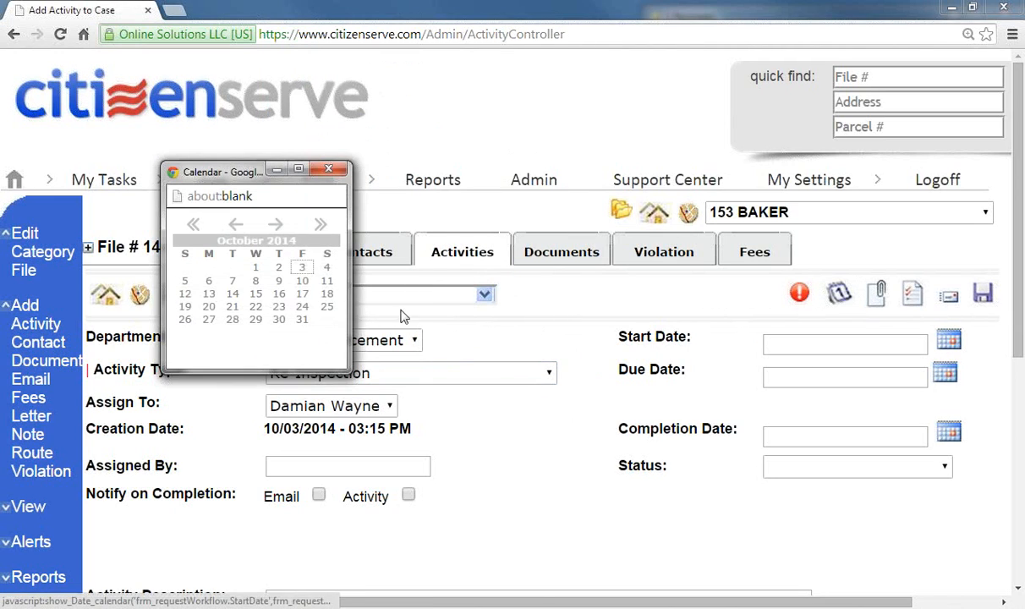
click(302, 279)
click(847, 373)
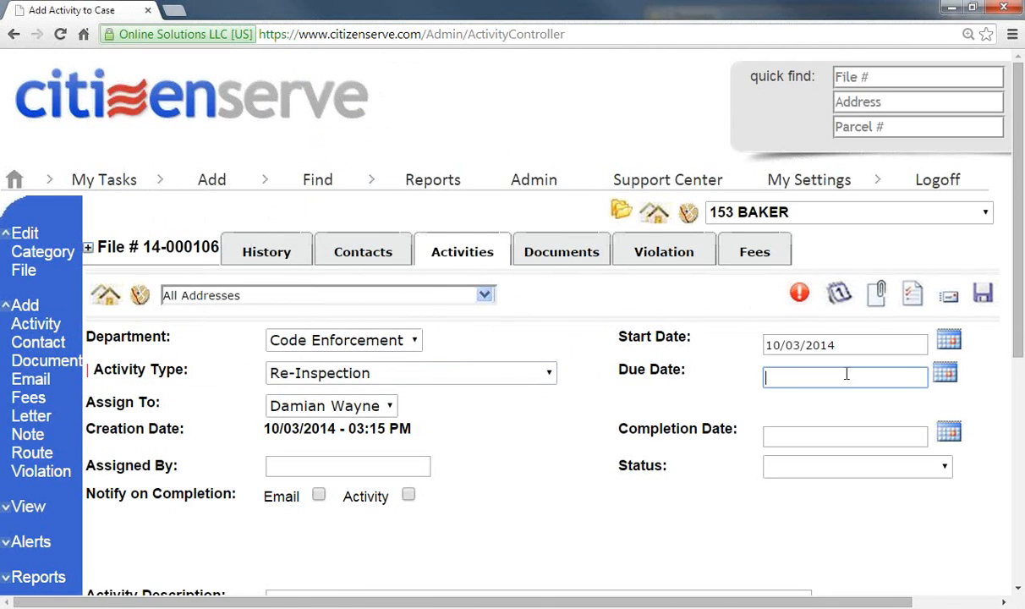
click(945, 378)
click(306, 288)
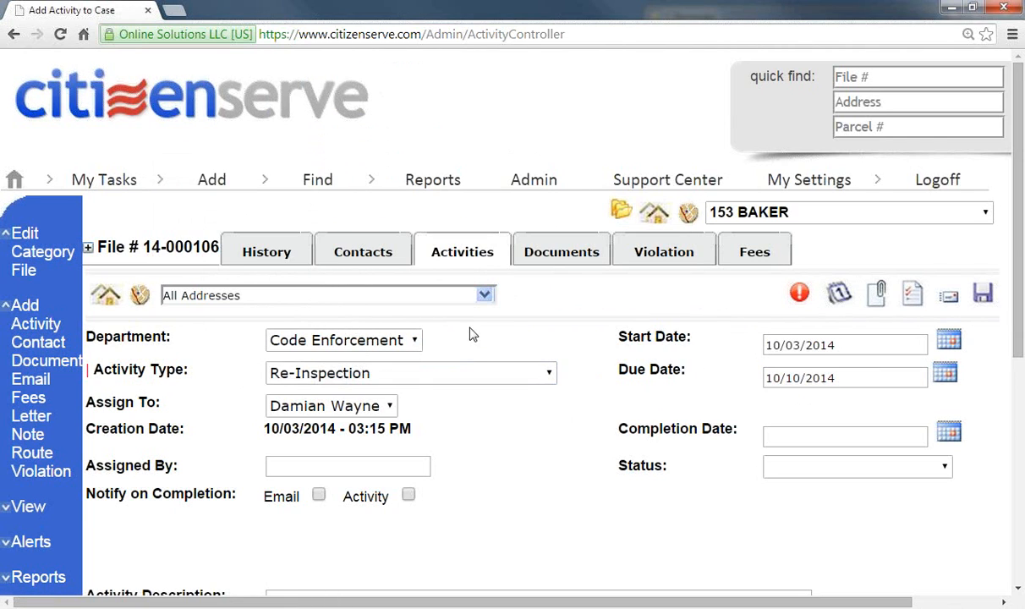
scroll(516, 480, down, 1)
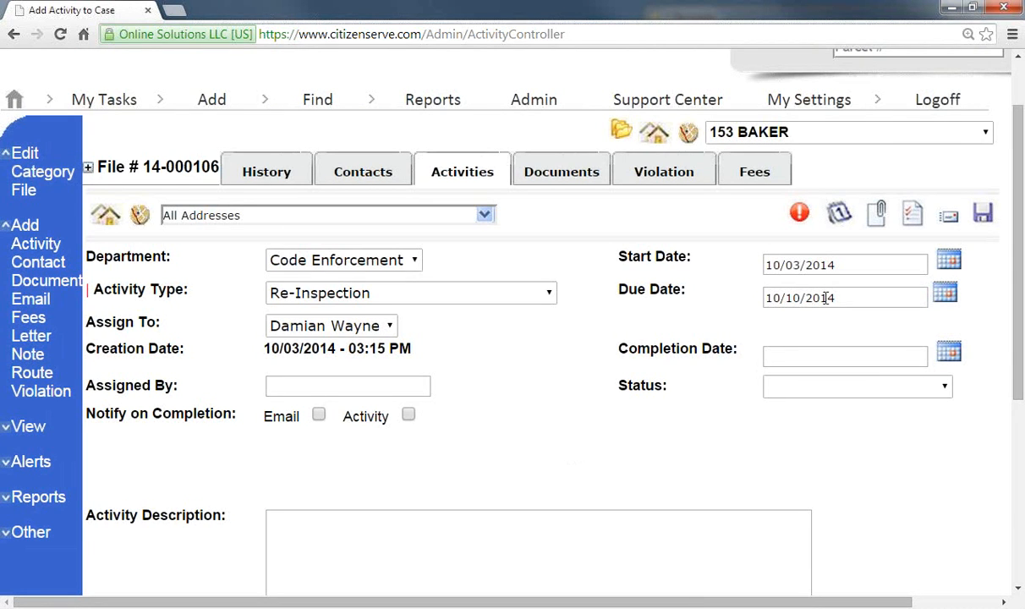
Step: Save the re-inspection, check the activities list, and return to the contacts Letter page
click(982, 214)
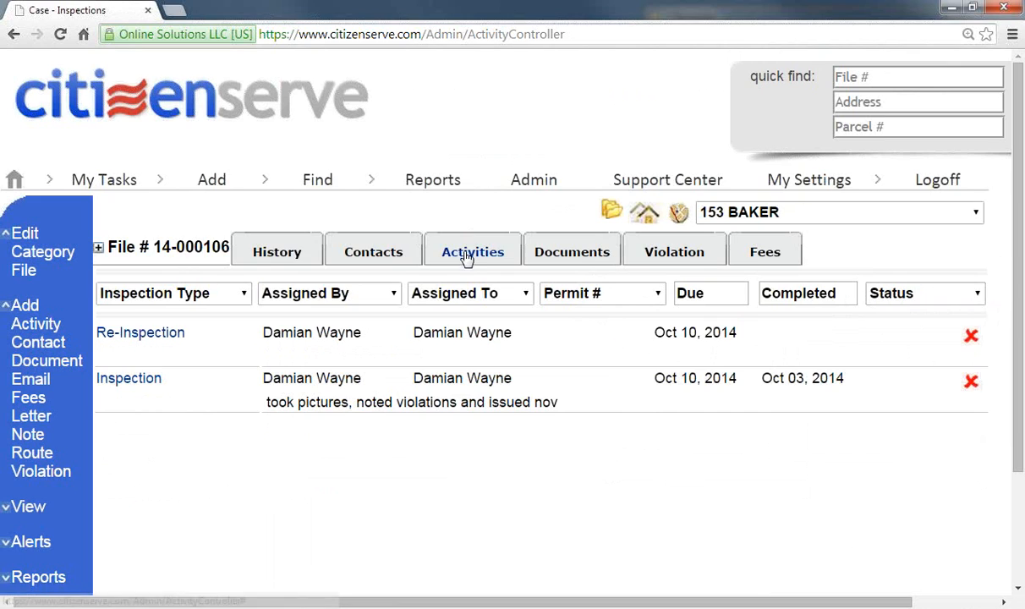
click(467, 254)
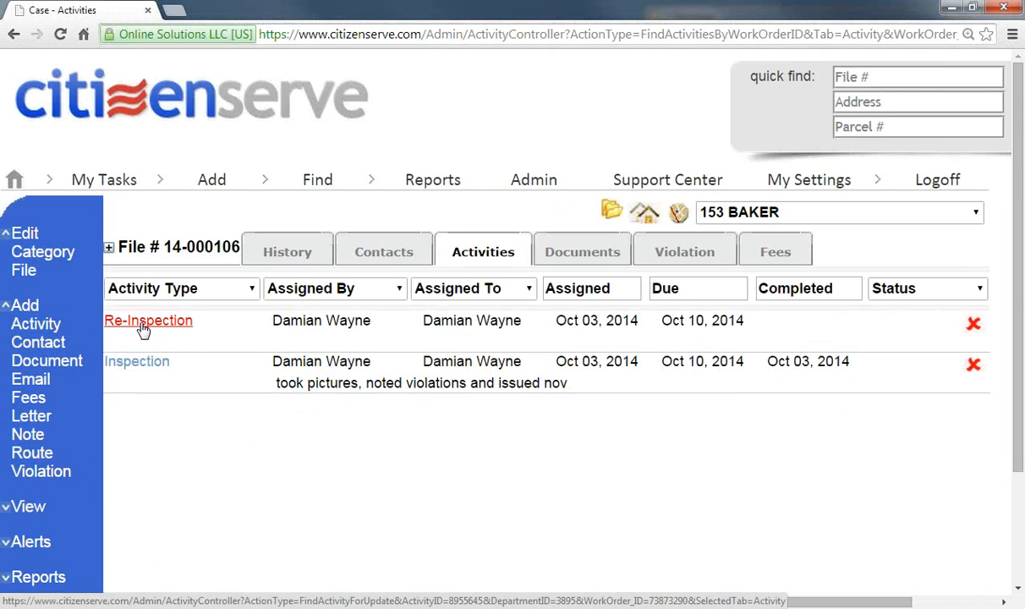
click(42, 423)
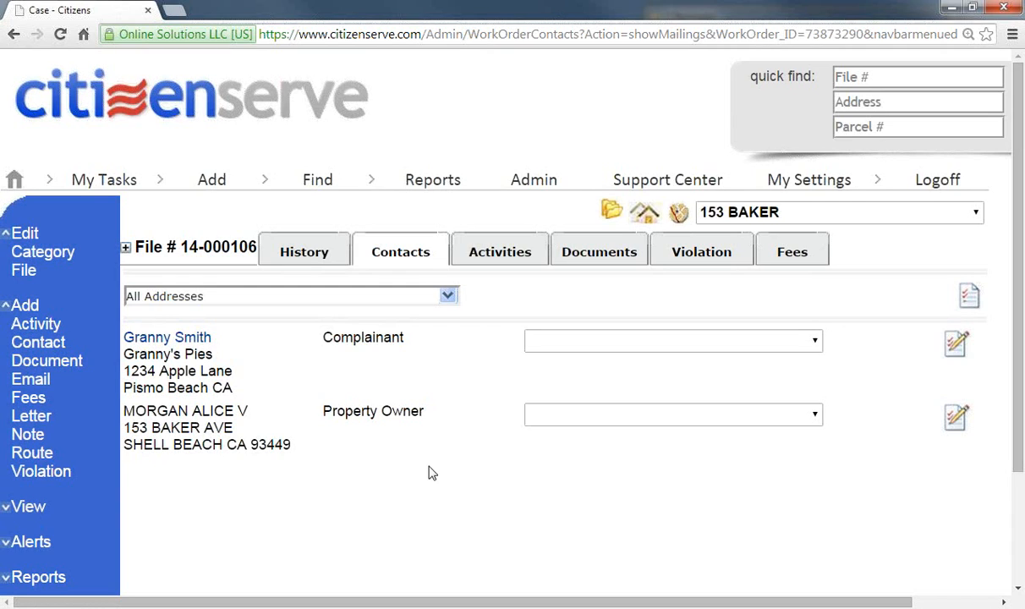
Step: Generate the owner's Citation Notice letter listing the Weeds and nonoperative vehicle violations with $250.00 daily fines
click(717, 420)
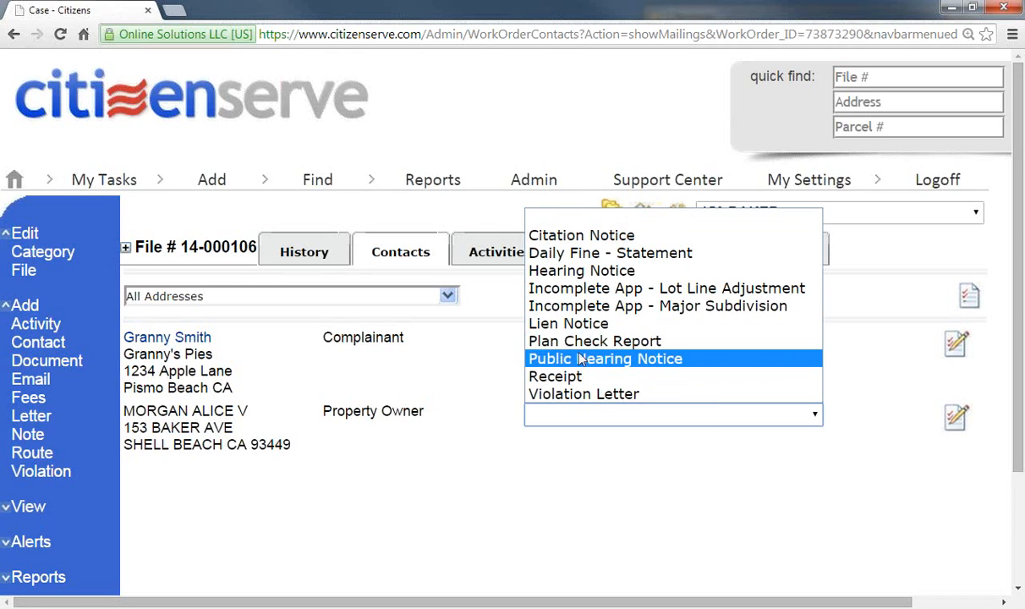
click(548, 235)
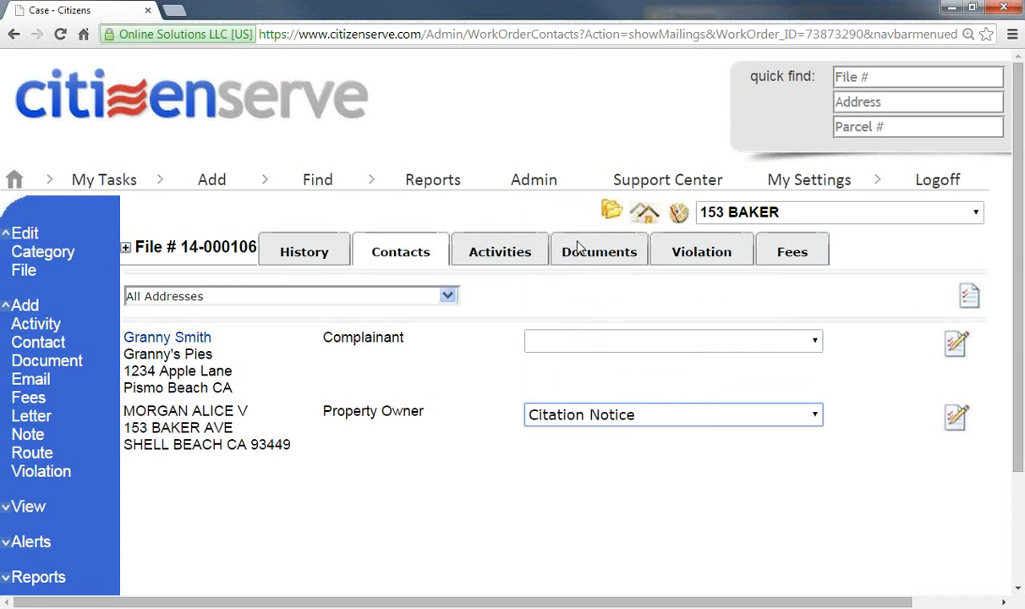
drag(642, 368, 854, 476)
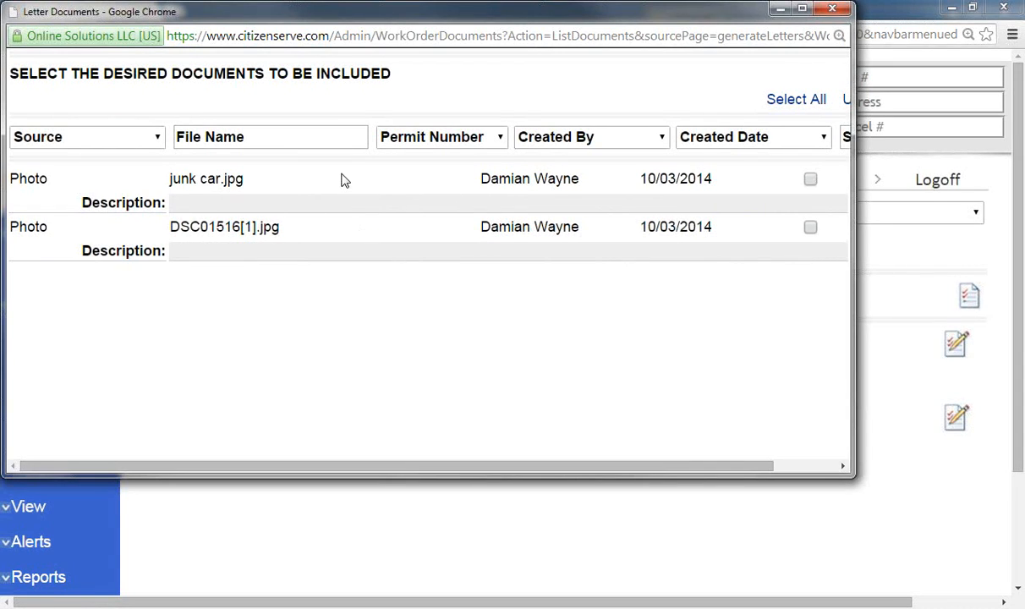
drag(851, 239, 938, 240)
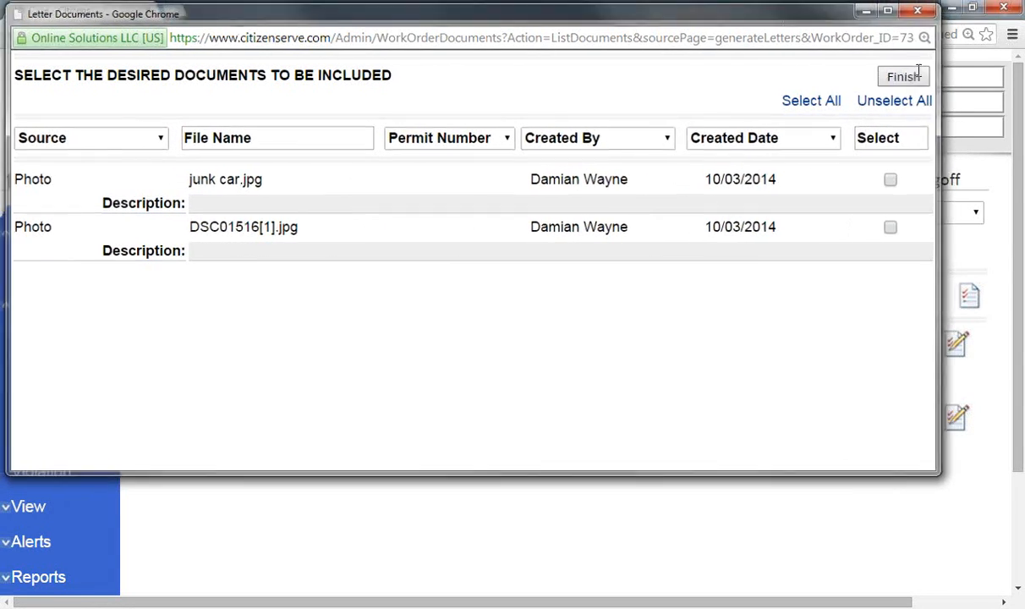
click(915, 76)
click(970, 296)
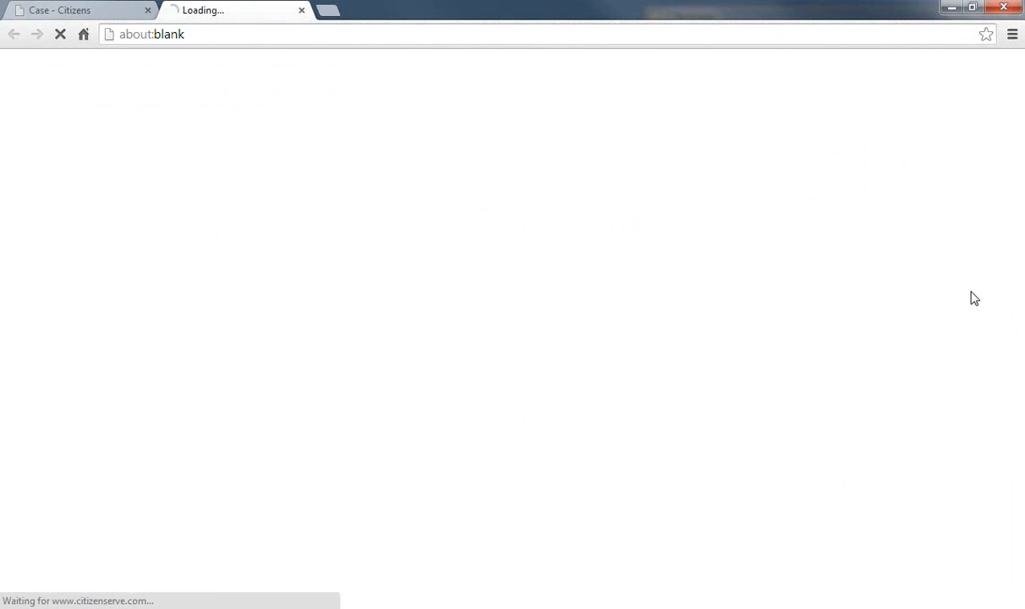
scroll(494, 348, down, 4)
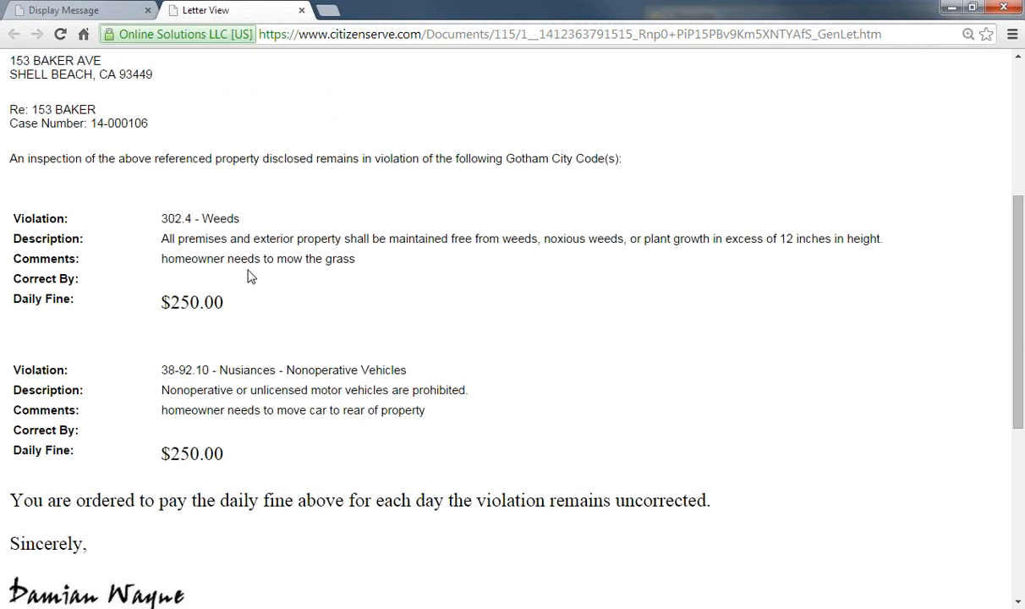
Step: Close the Citation Notice letter view and save a copy of it to file 14-000106
scroll(251, 276, down, 1)
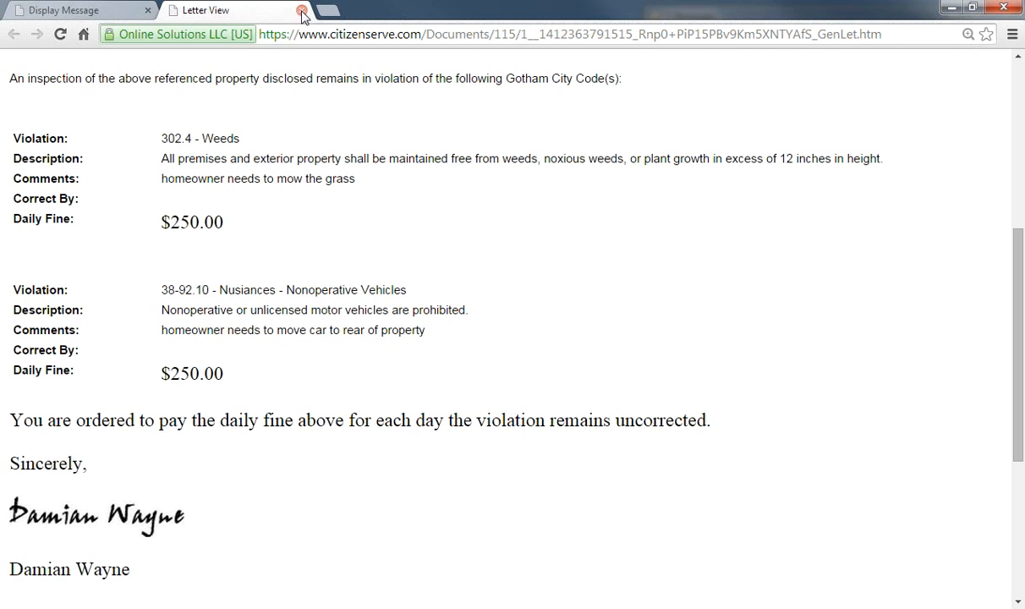
drag(36, 222, 248, 223)
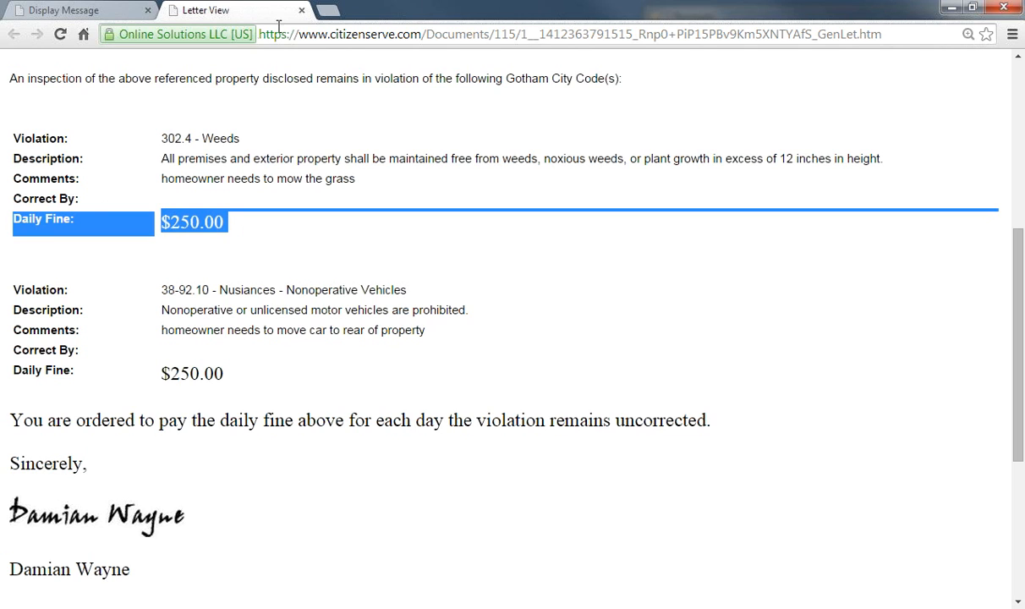
click(301, 10)
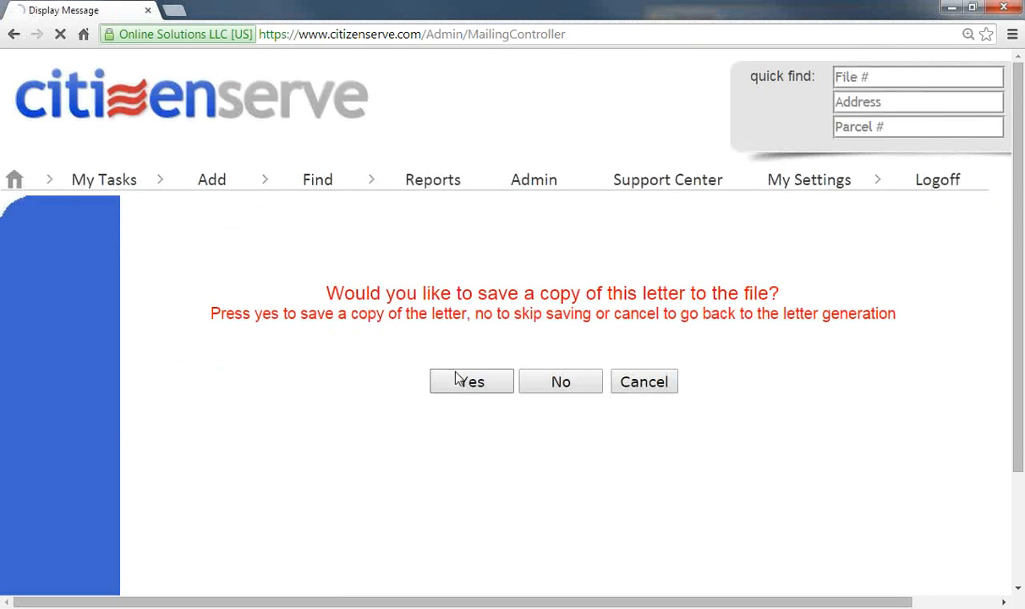
click(785, 258)
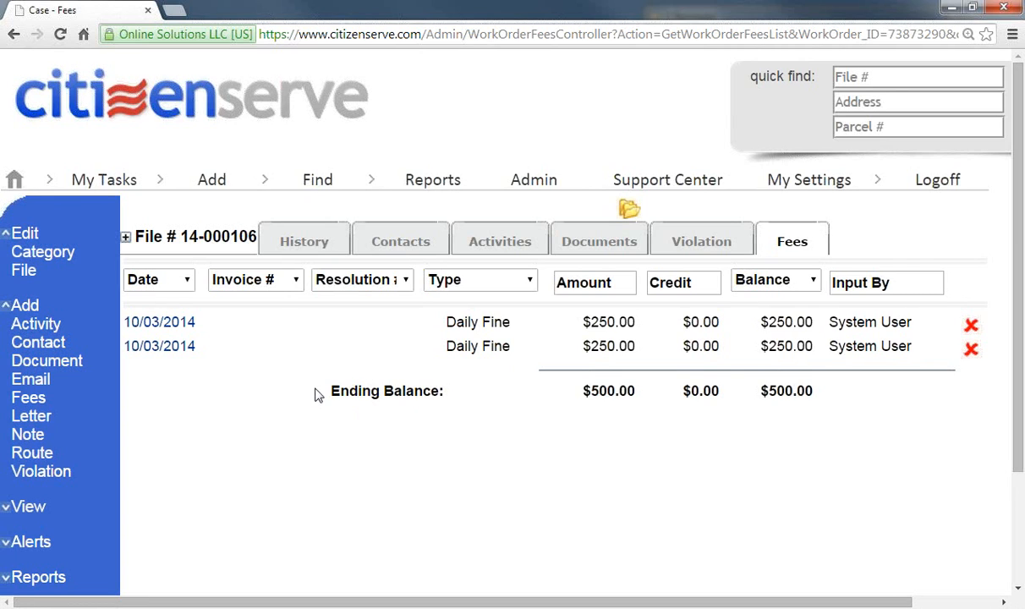
Step: Generate the custom Case Summary Report with all activities included
scroll(182, 434, down, 2)
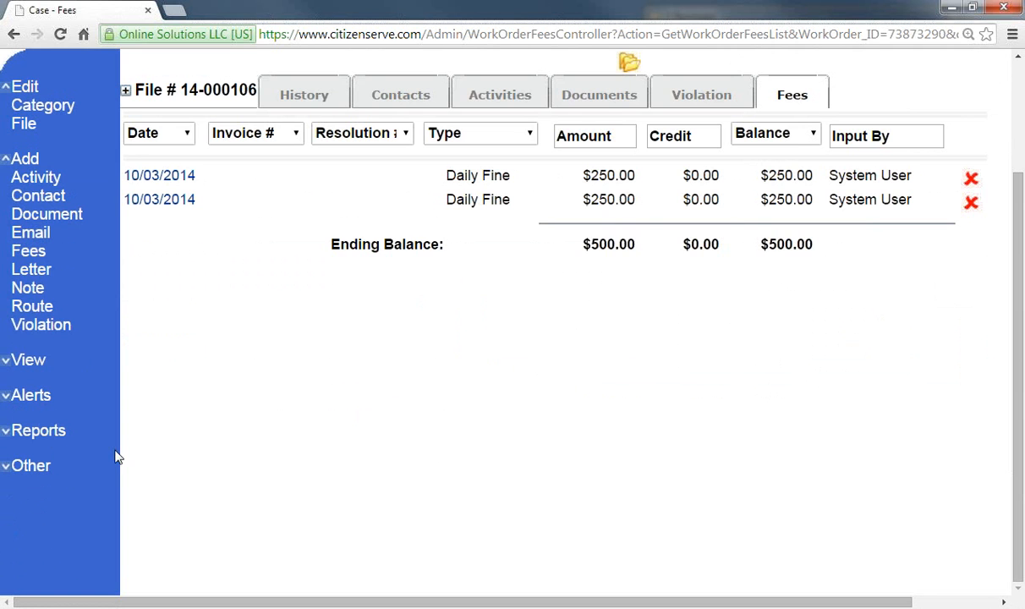
click(4, 433)
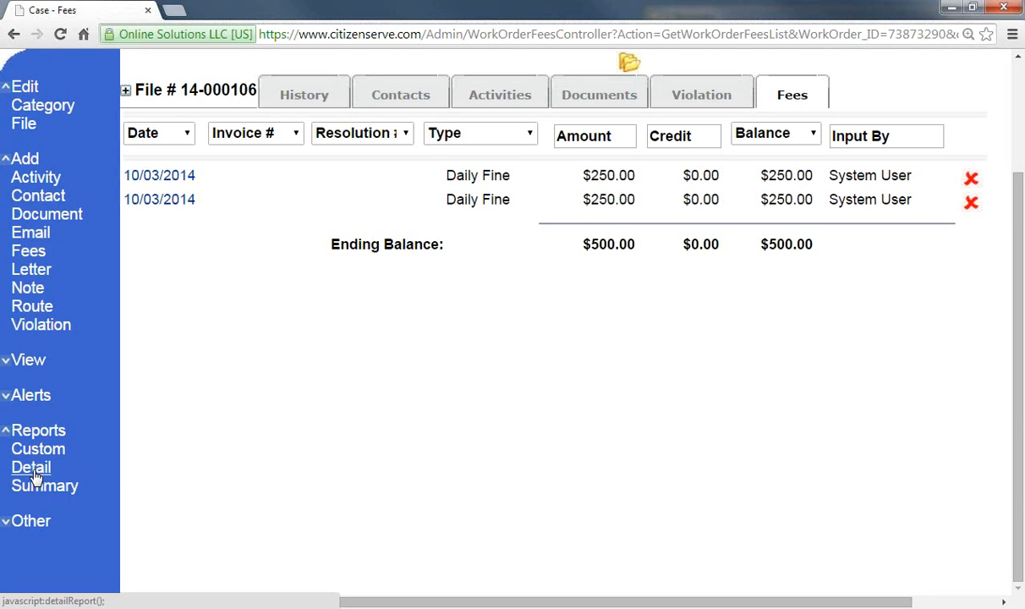
click(33, 451)
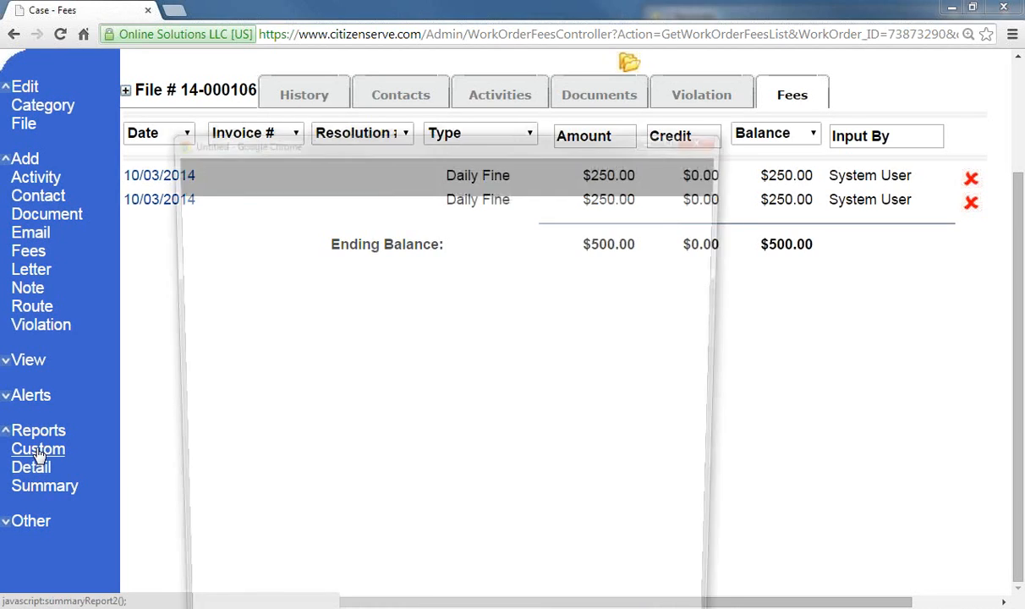
drag(417, 148, 428, 34)
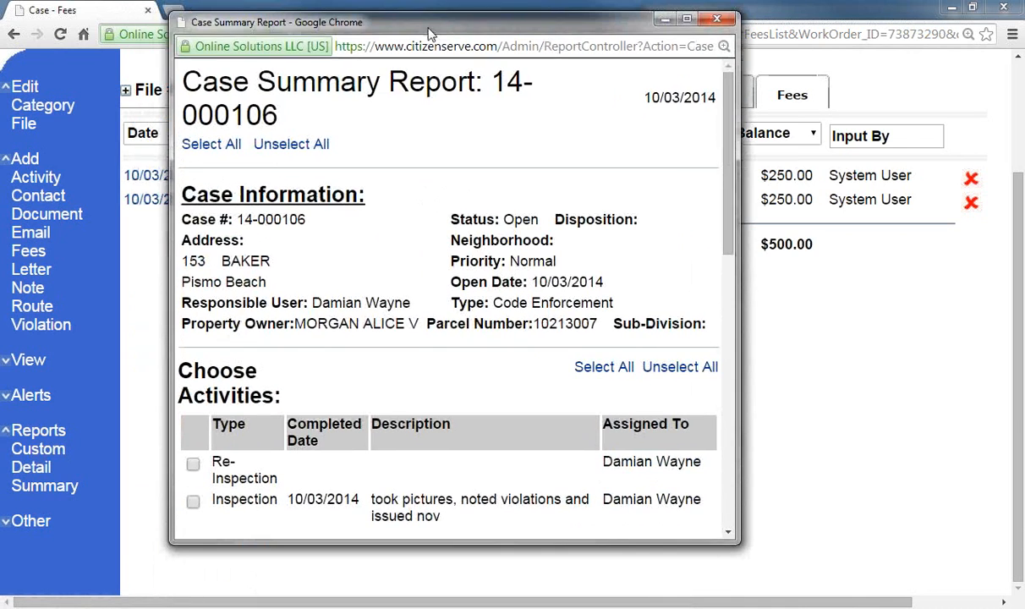
drag(743, 249, 924, 256)
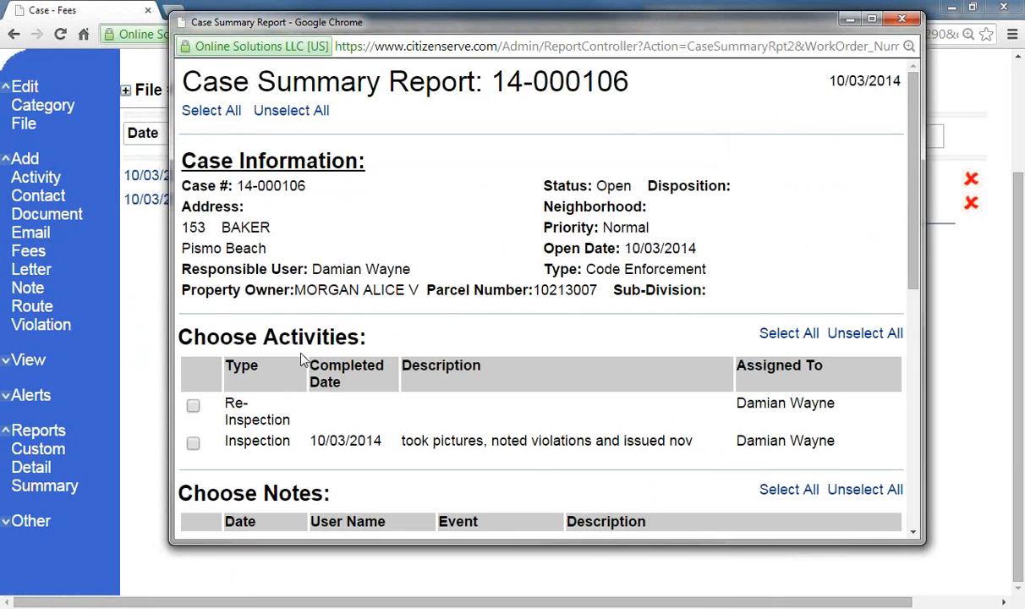
scroll(636, 221, down, 8)
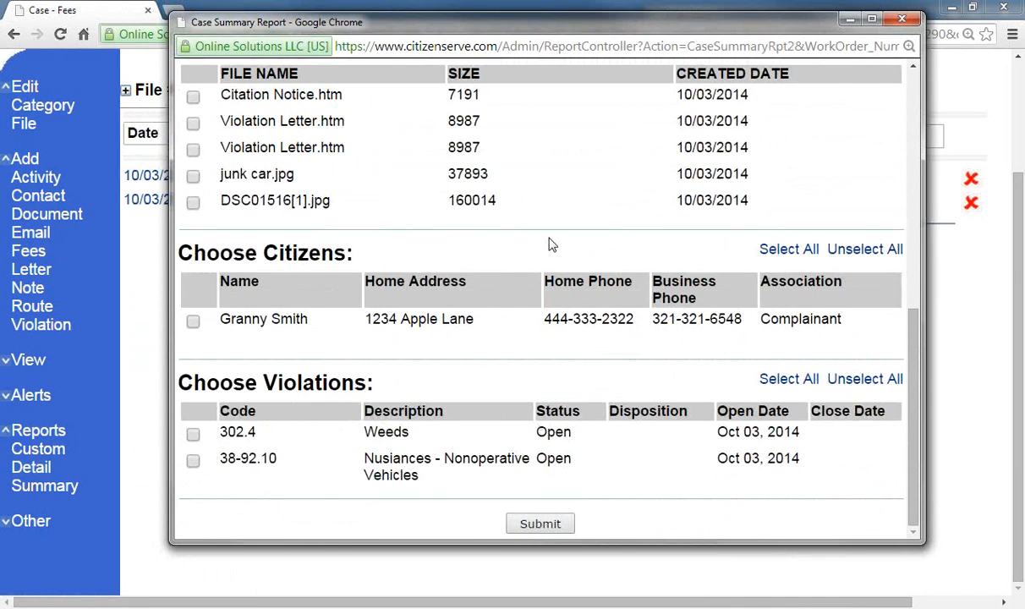
scroll(549, 330, up, 2)
scroll(551, 321, up, 5)
click(212, 111)
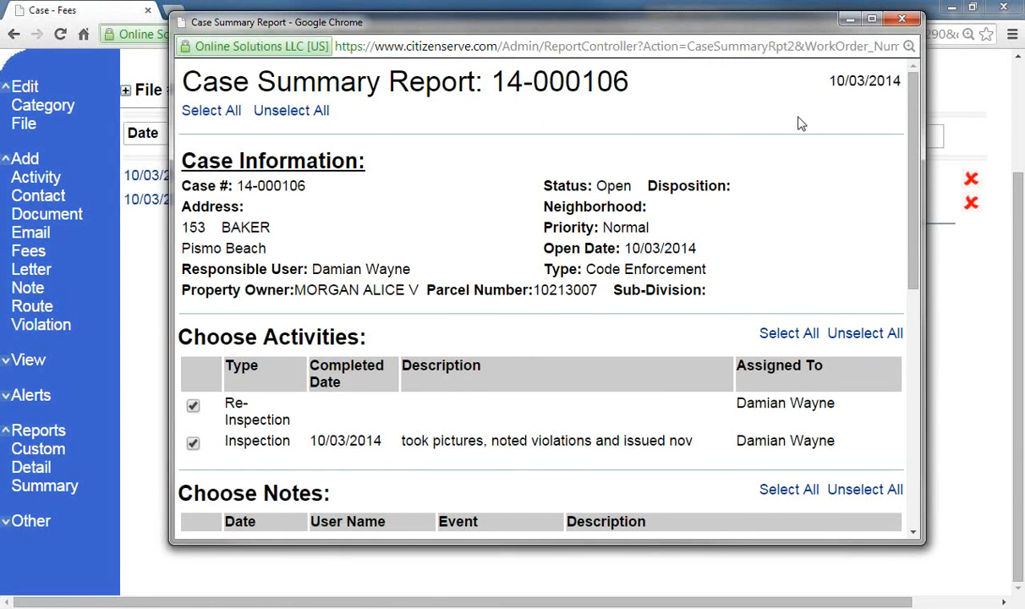
drag(924, 135, 986, 135)
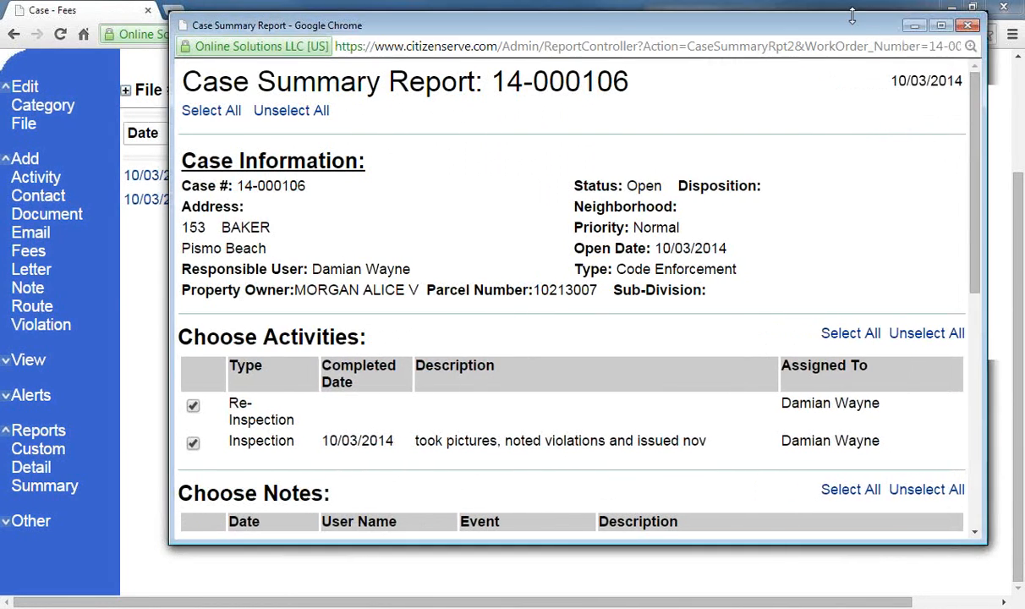
scroll(788, 219, down, 10)
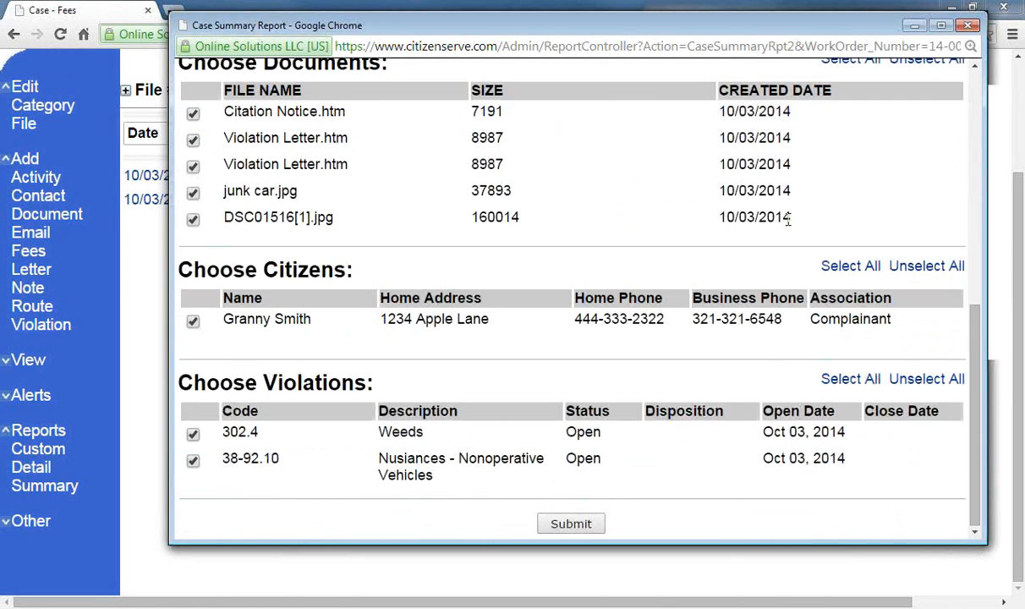
click(552, 523)
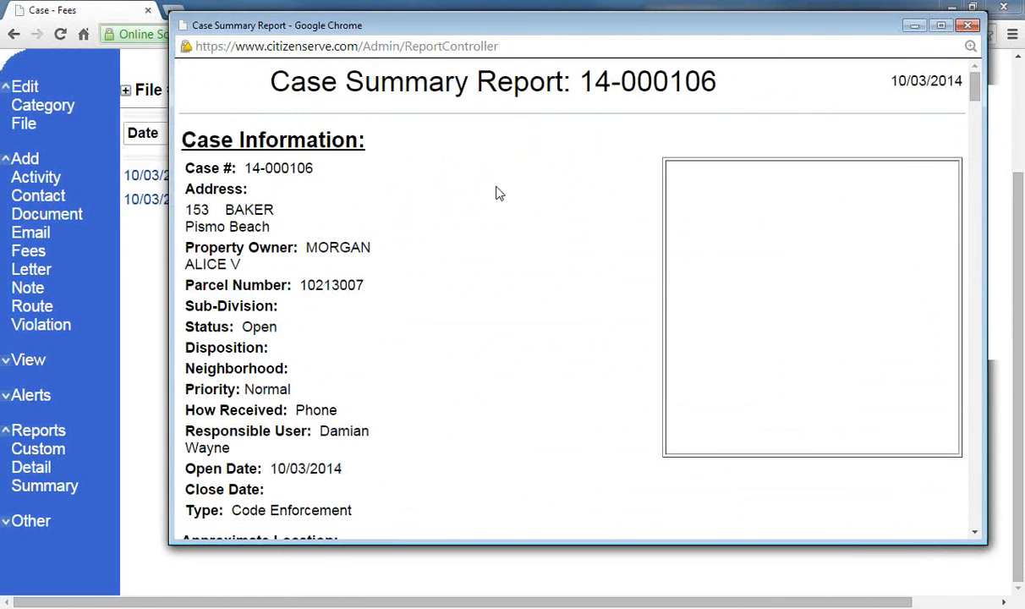
Step: Scroll through the report's violations, history, letters and photos, then close it
scroll(441, 150, down, 3)
scroll(441, 152, down, 3)
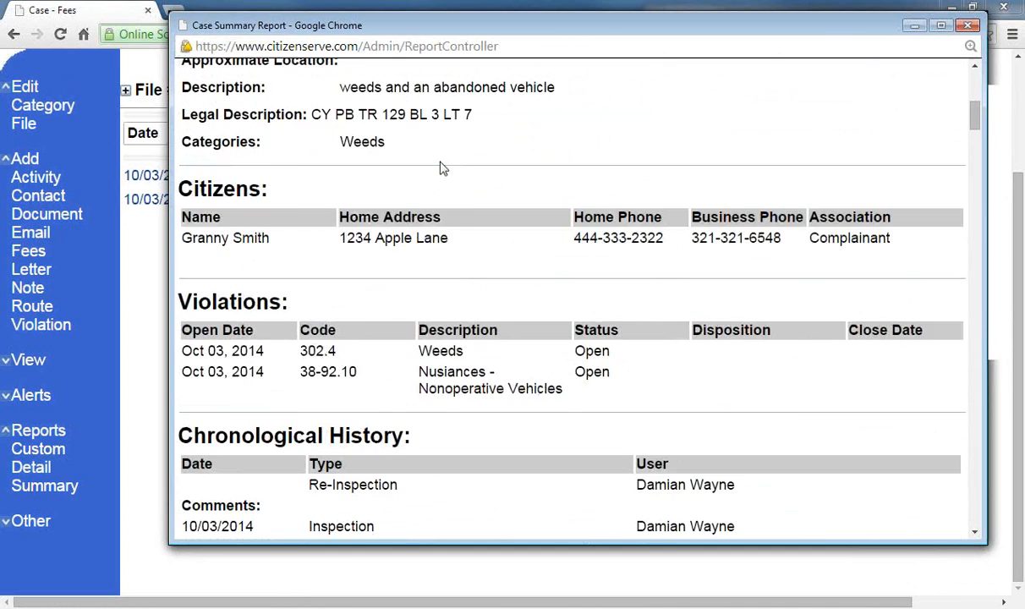
scroll(431, 150, down, 2)
scroll(449, 142, up, 2)
scroll(450, 143, down, 4)
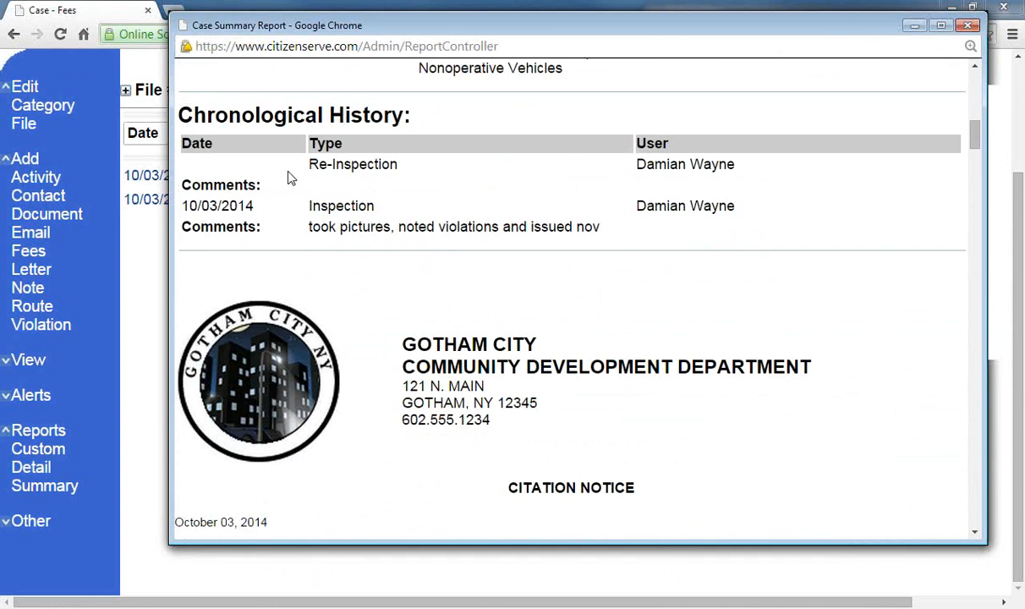
scroll(446, 247, down, 8)
scroll(495, 290, down, 16)
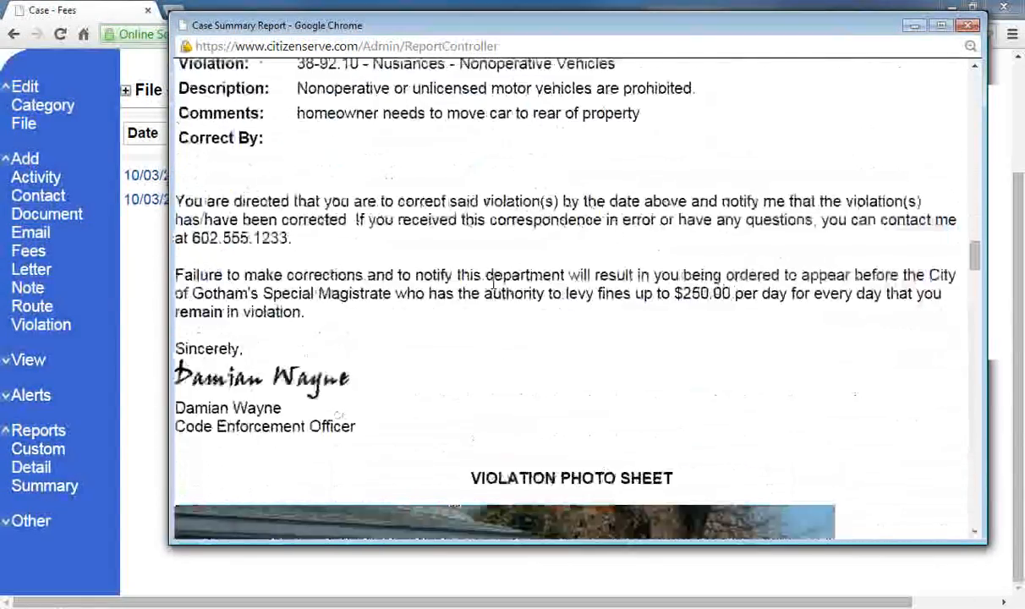
scroll(494, 284, down, 16)
scroll(494, 288, down, 12)
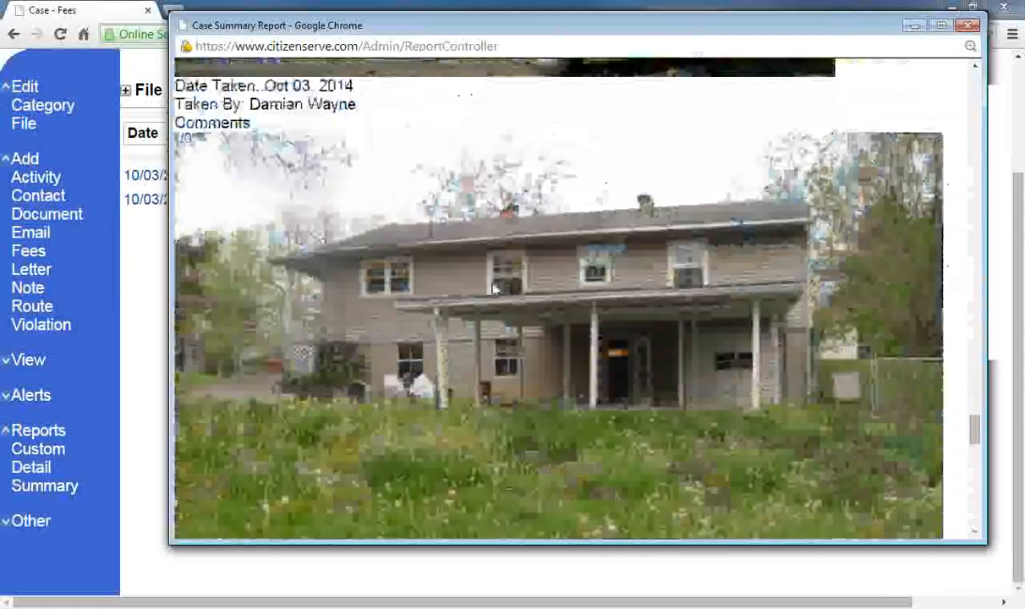
scroll(495, 289, down, 15)
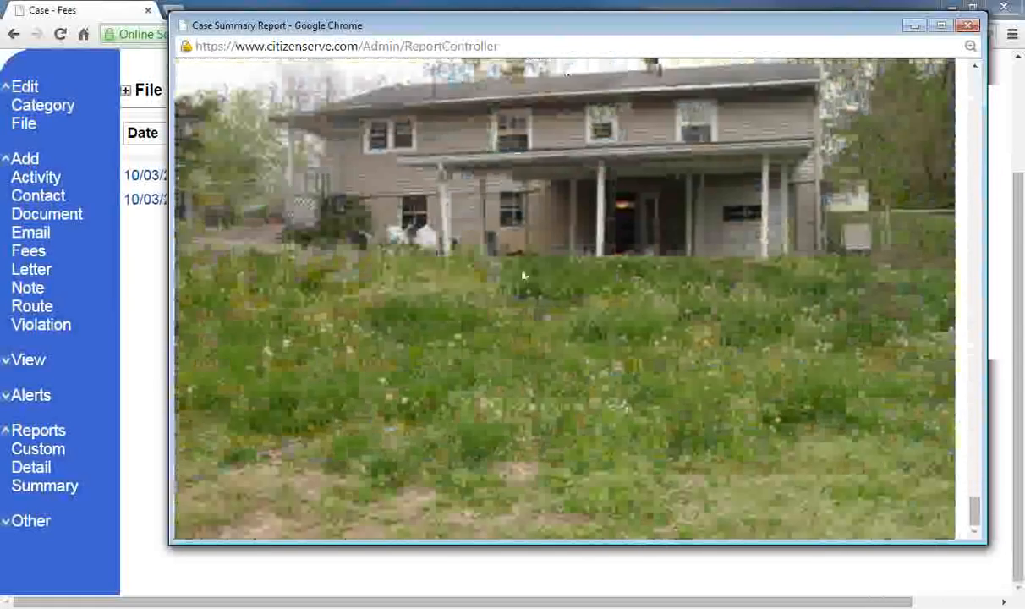
click(967, 26)
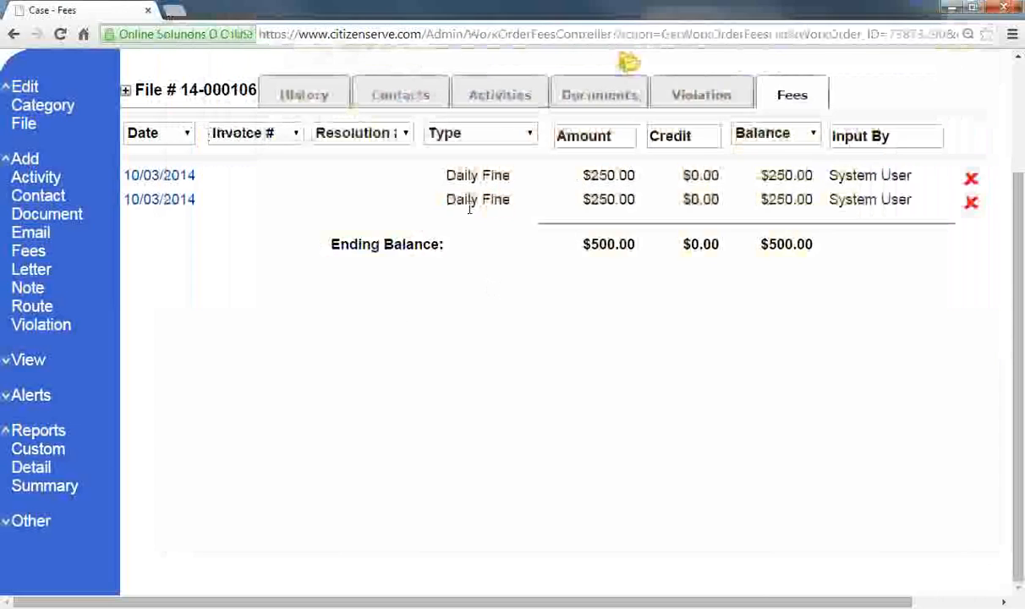
Step: Run the saved Annual Weedy Lot Notice report from the Weedy Lots section of Reports
scroll(524, 284, up, 2)
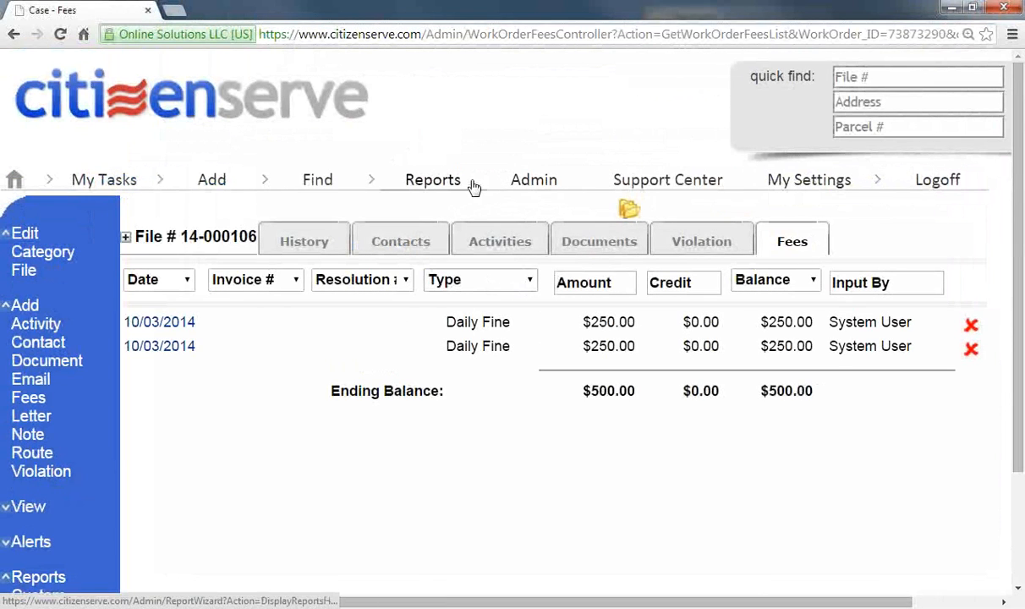
click(410, 181)
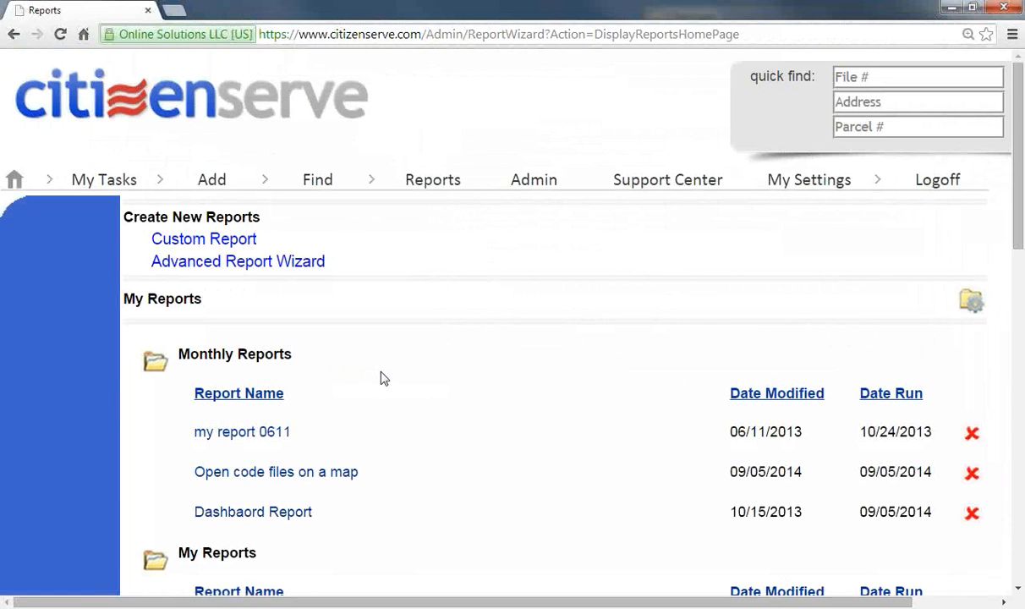
scroll(380, 378, down, 3)
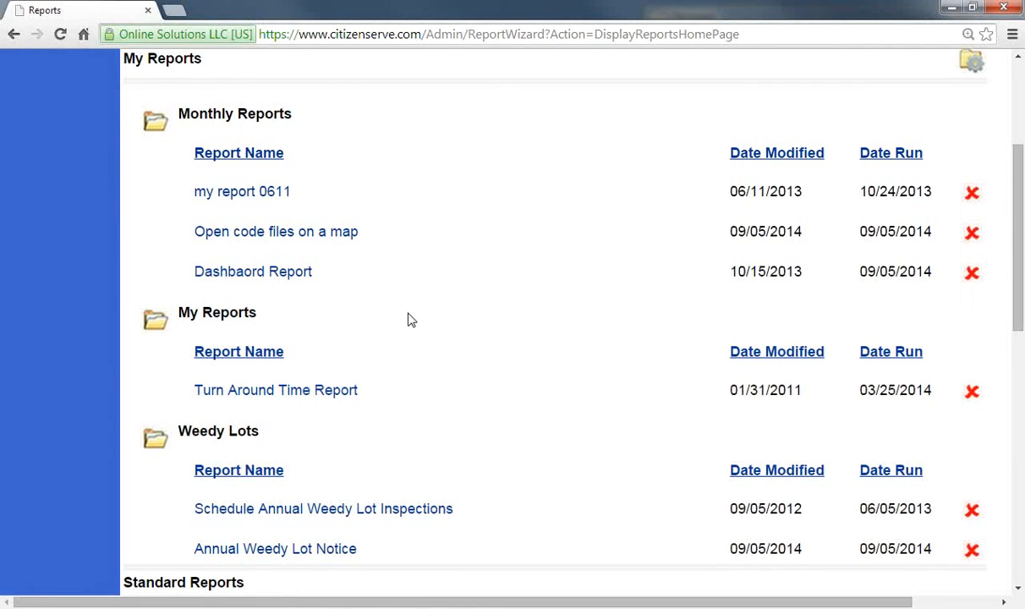
click(268, 552)
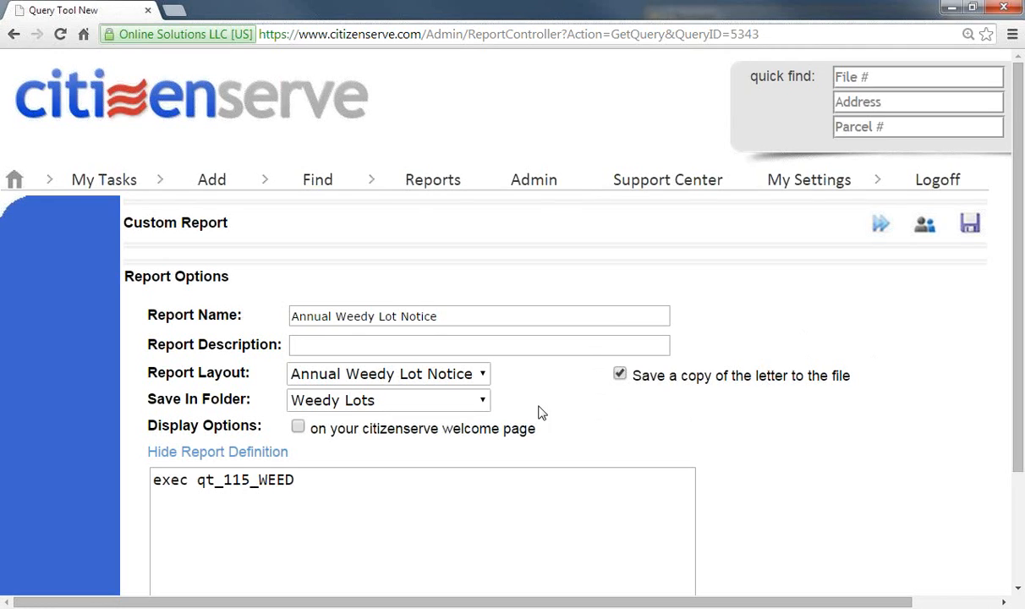
click(881, 224)
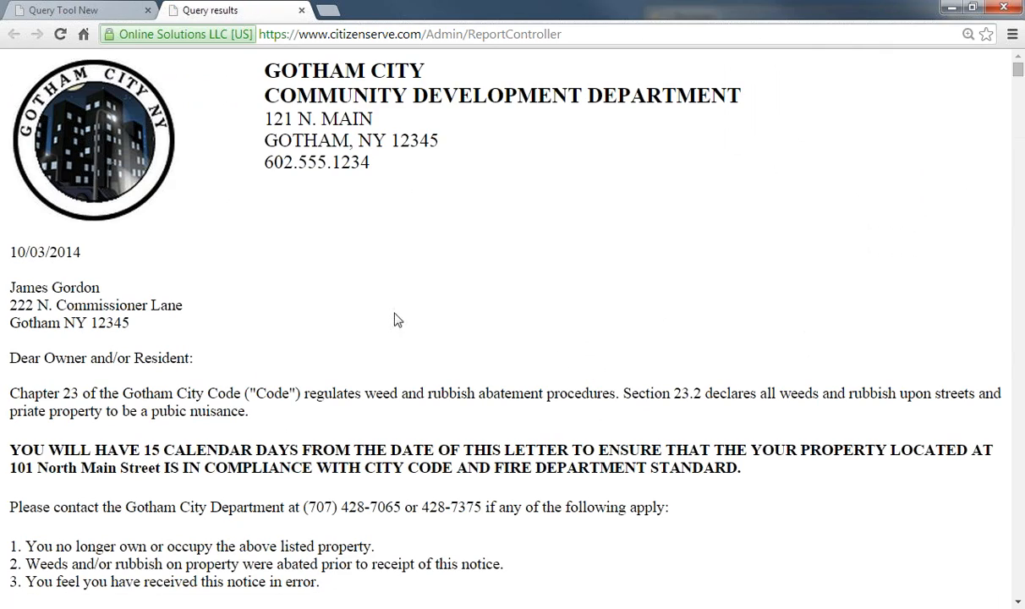
Step: Preview printing the 66-page weed notice letters, then close the query results
scroll(545, 269, down, 3)
scroll(544, 269, down, 11)
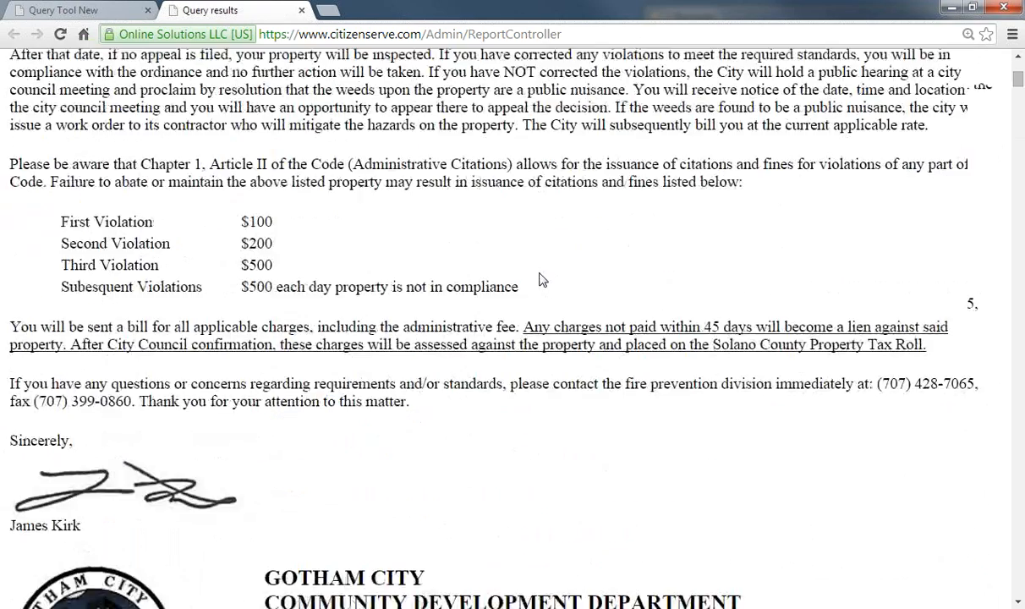
click(1012, 35)
click(841, 253)
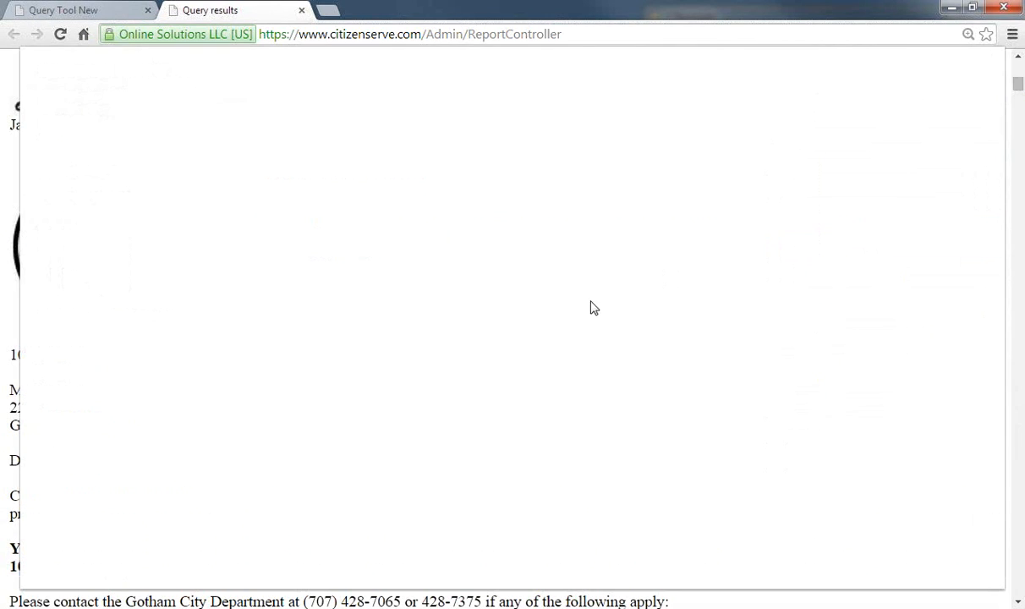
scroll(510, 310, down, 10)
scroll(510, 313, down, 15)
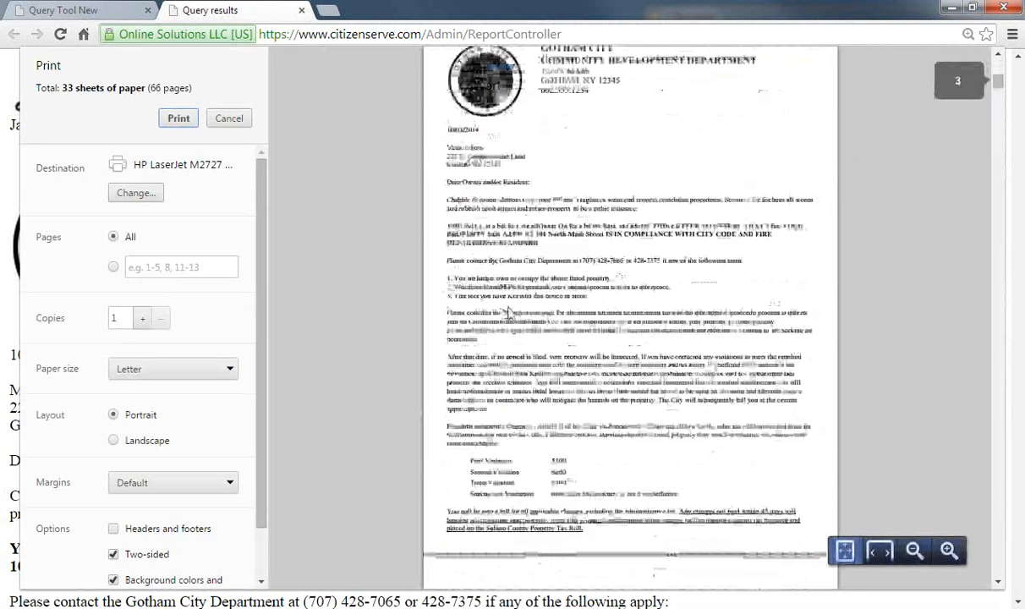
scroll(509, 313, down, 8)
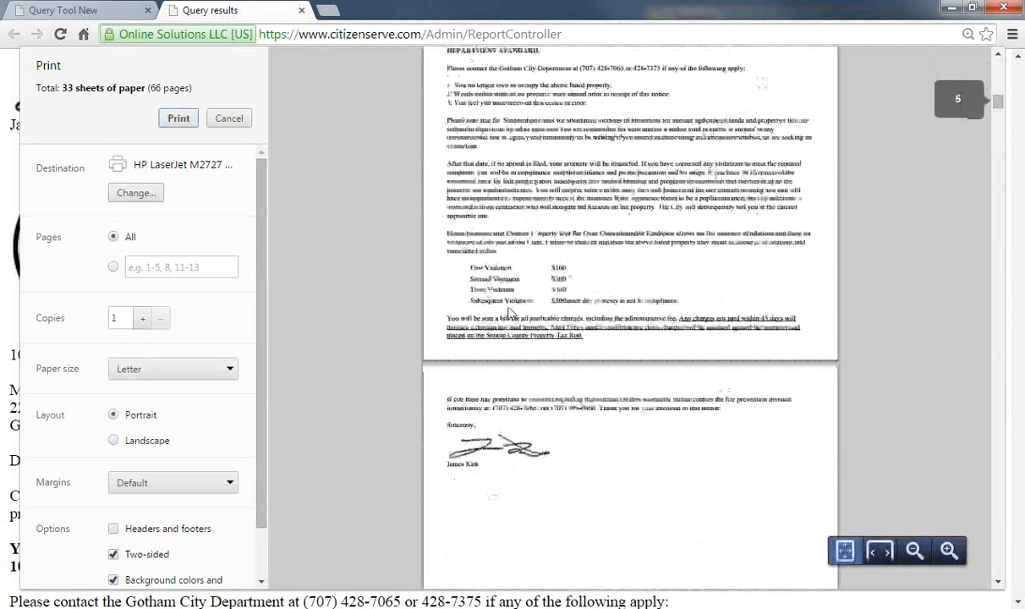
click(301, 10)
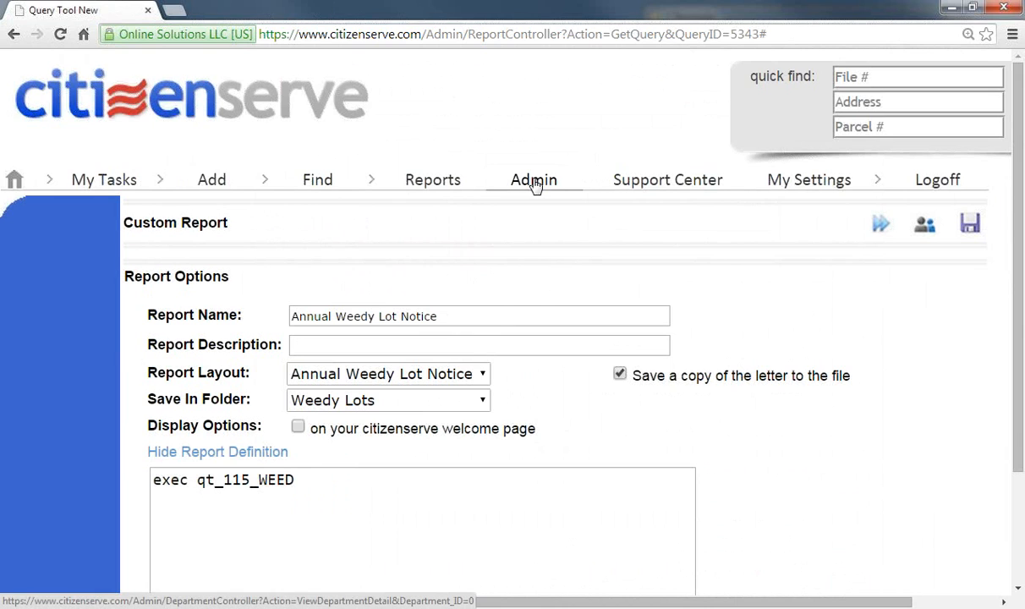
Step: Run the Dashbaord Report for October 2011, review its Compliance & Enforcement measures, then return home
click(409, 185)
scroll(297, 355, down, 3)
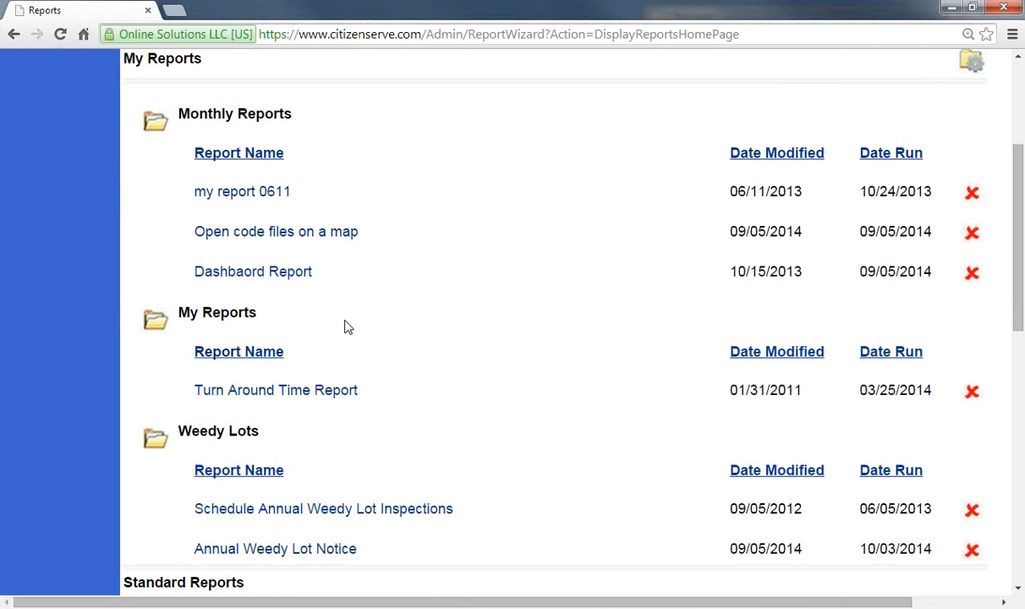
scroll(382, 293, down, 1)
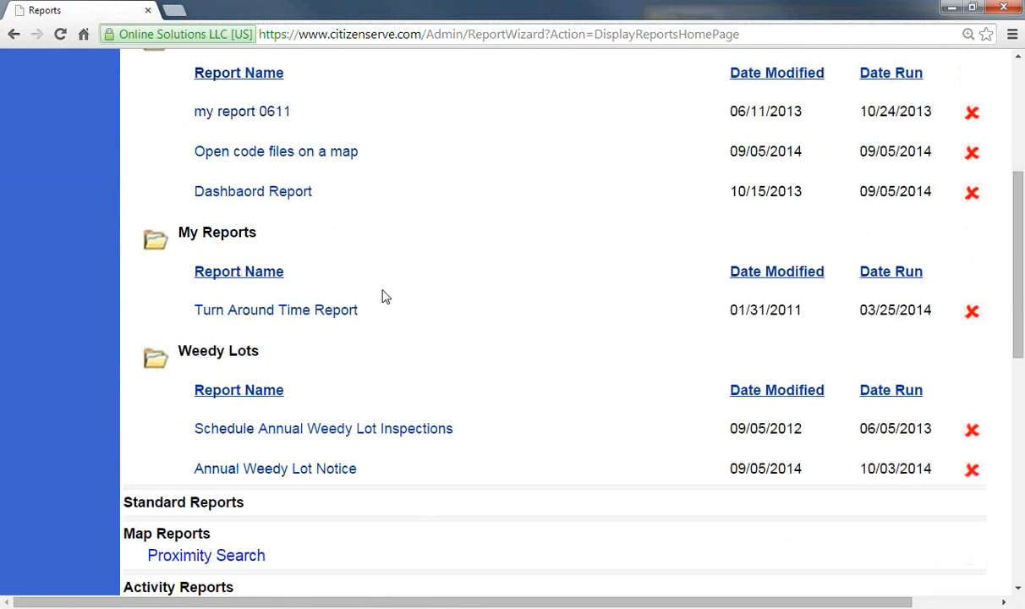
click(263, 194)
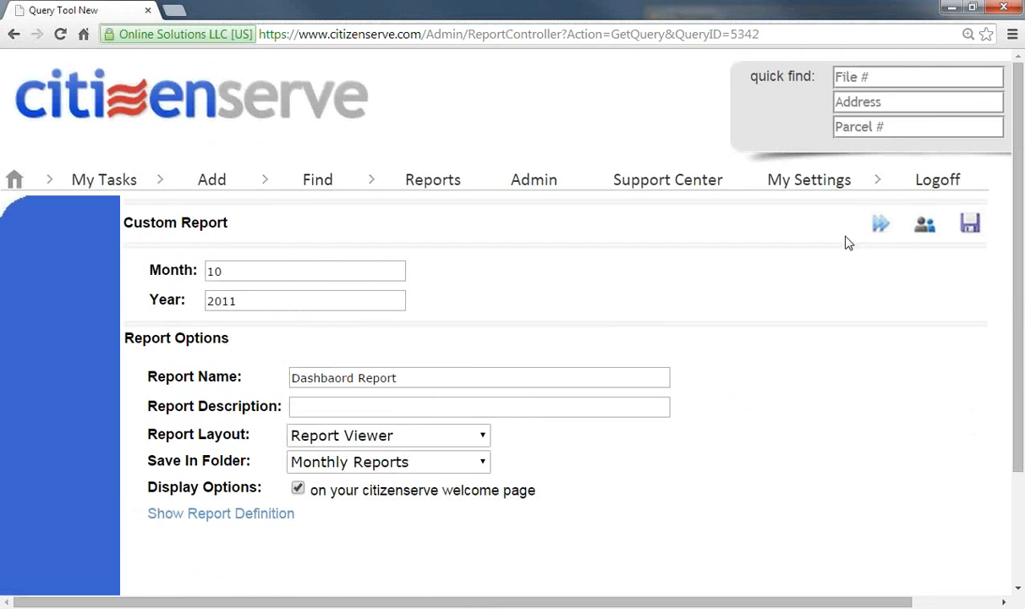
click(882, 225)
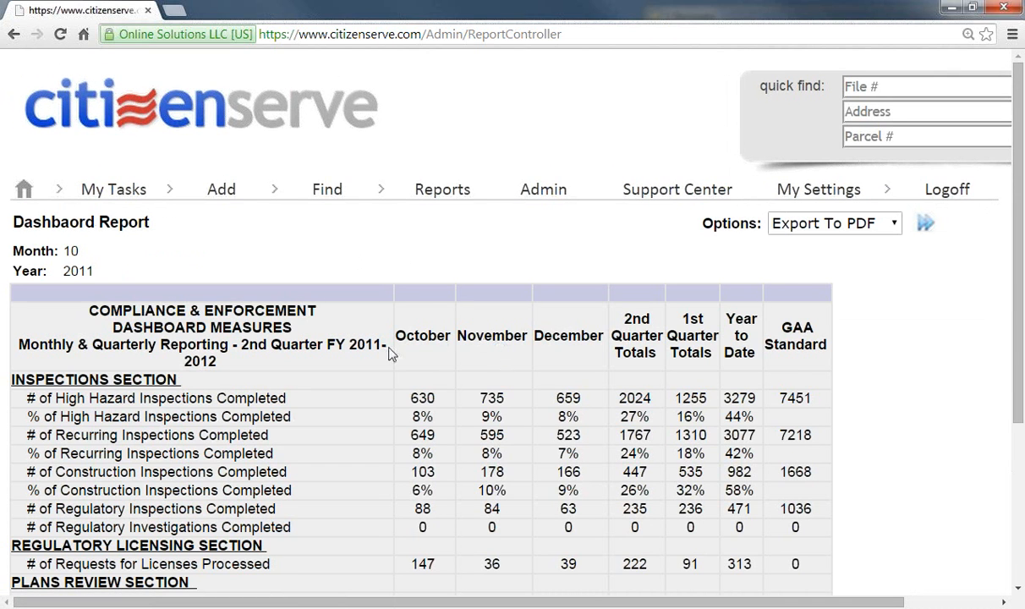
scroll(396, 344, down, 2)
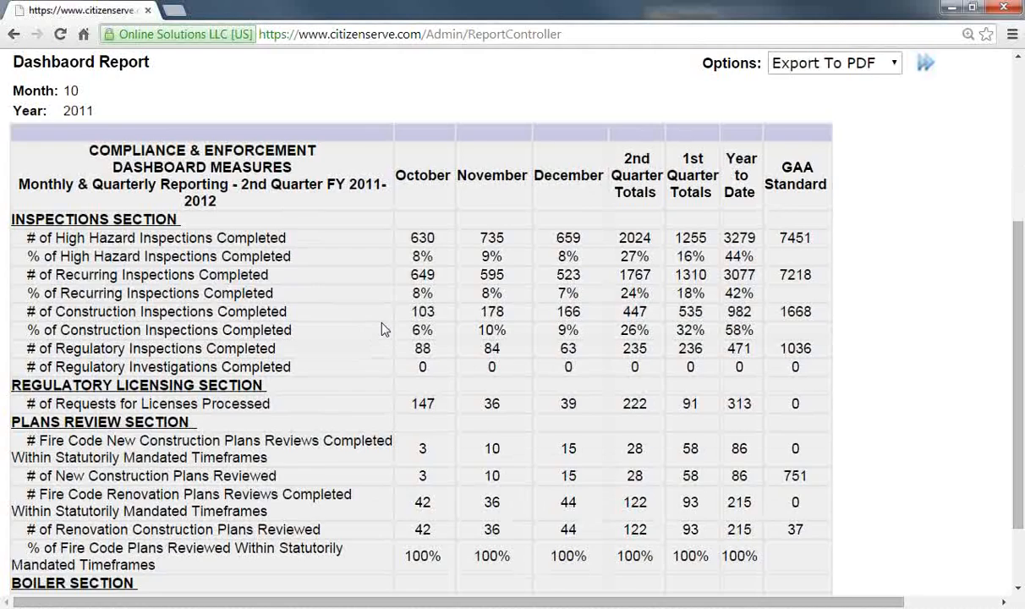
scroll(385, 324, down, 1)
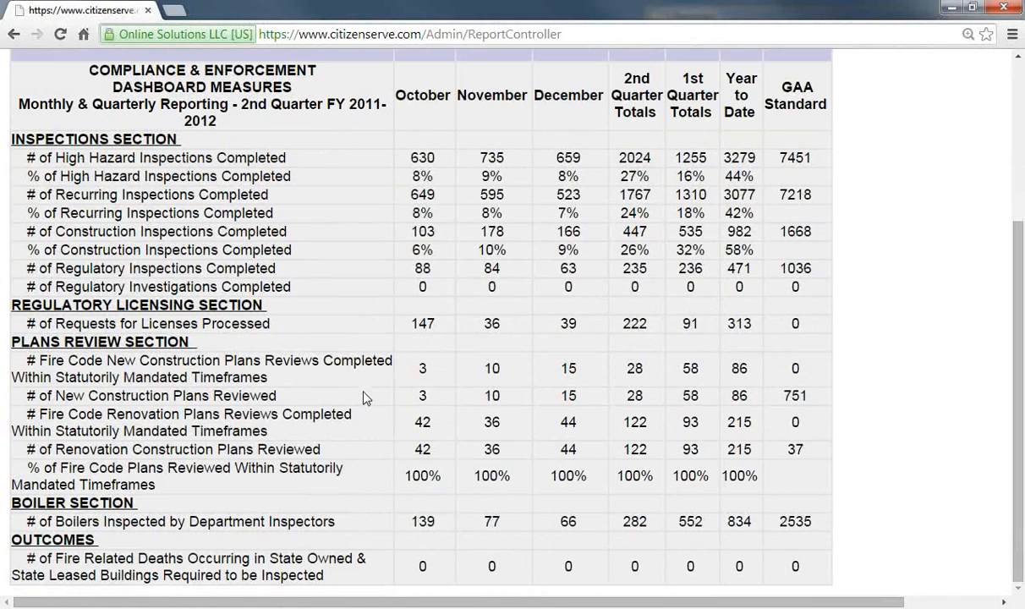
scroll(363, 398, up, 3)
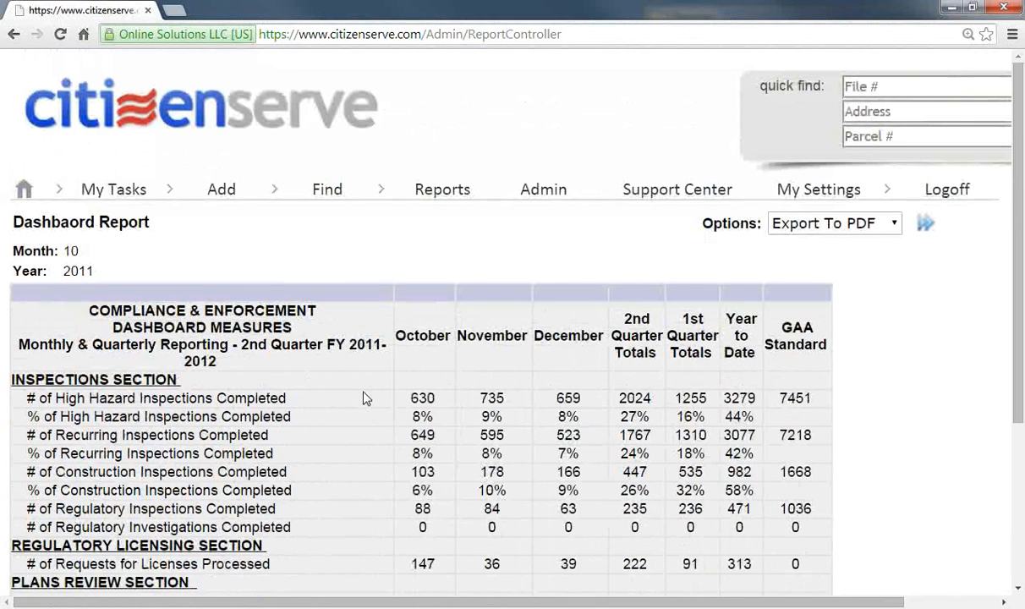
click(892, 225)
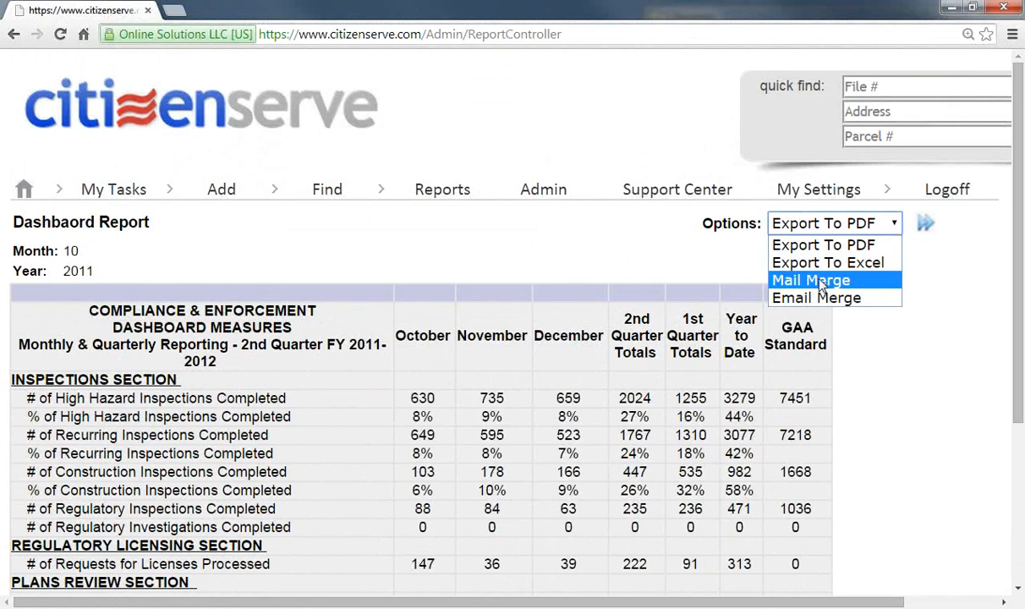
click(317, 129)
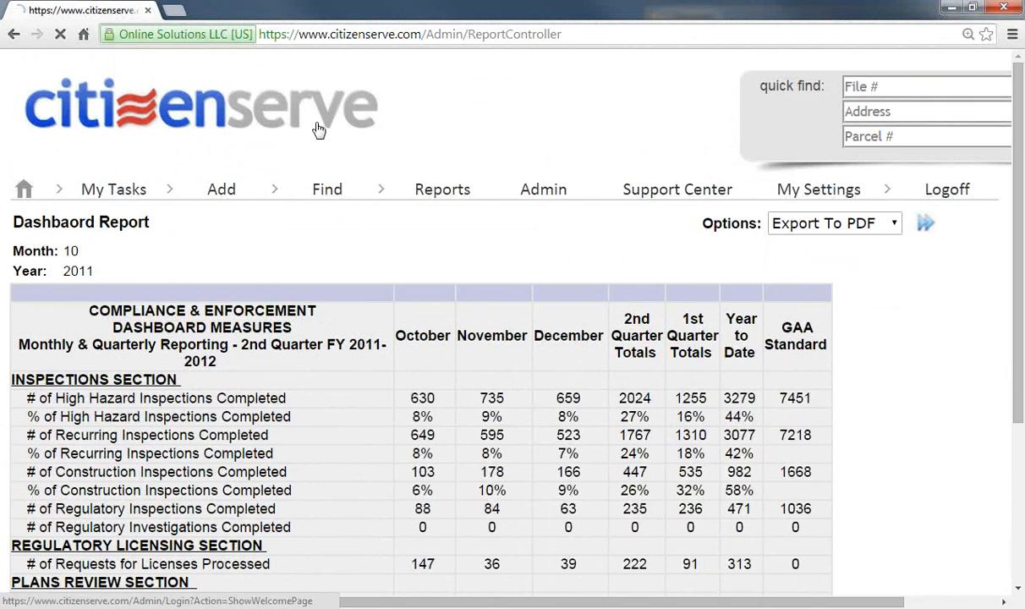
click(316, 128)
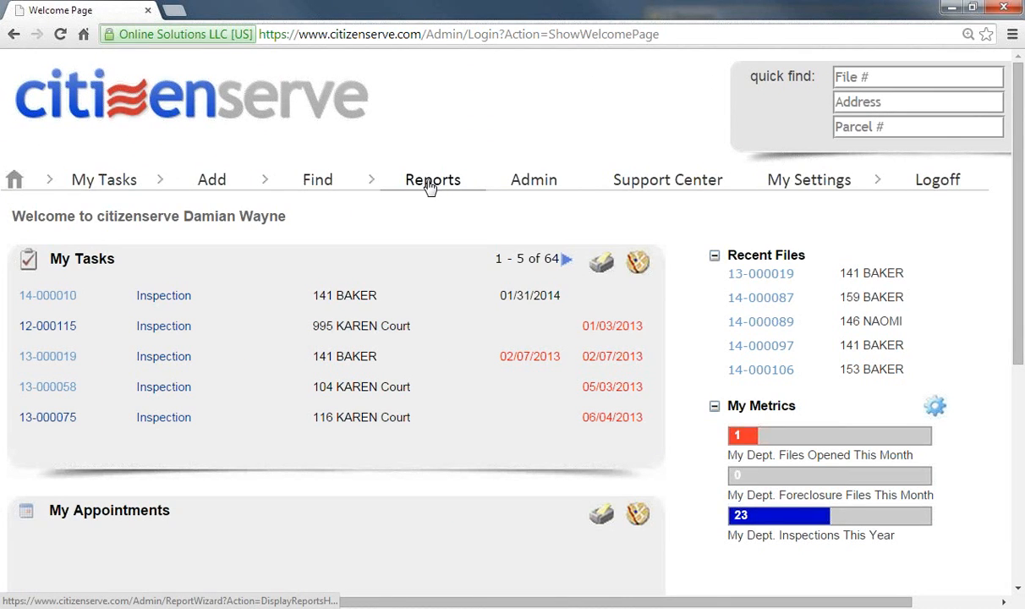
click(429, 182)
scroll(428, 203, down, 6)
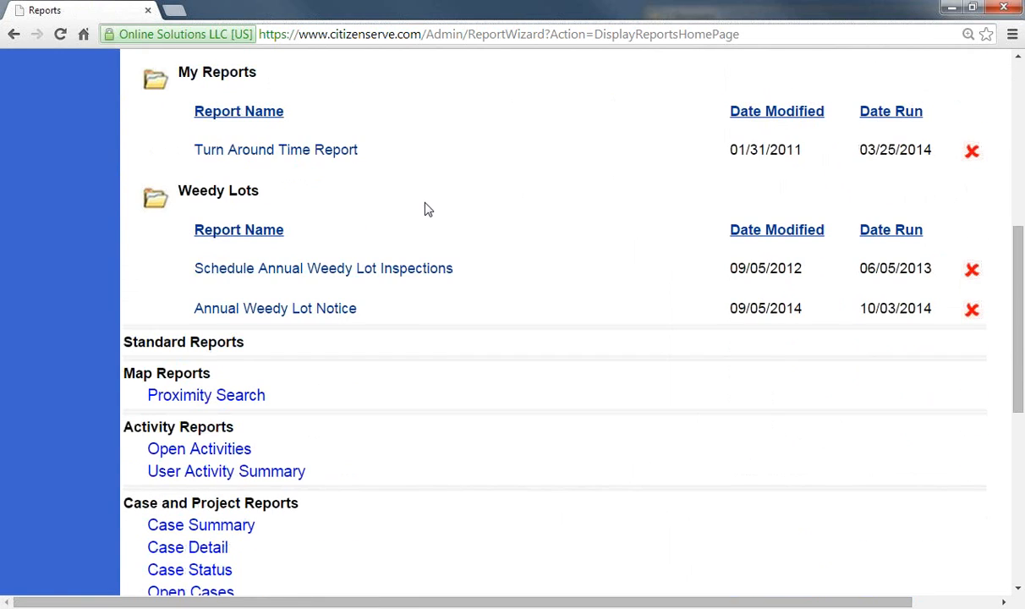
click(195, 397)
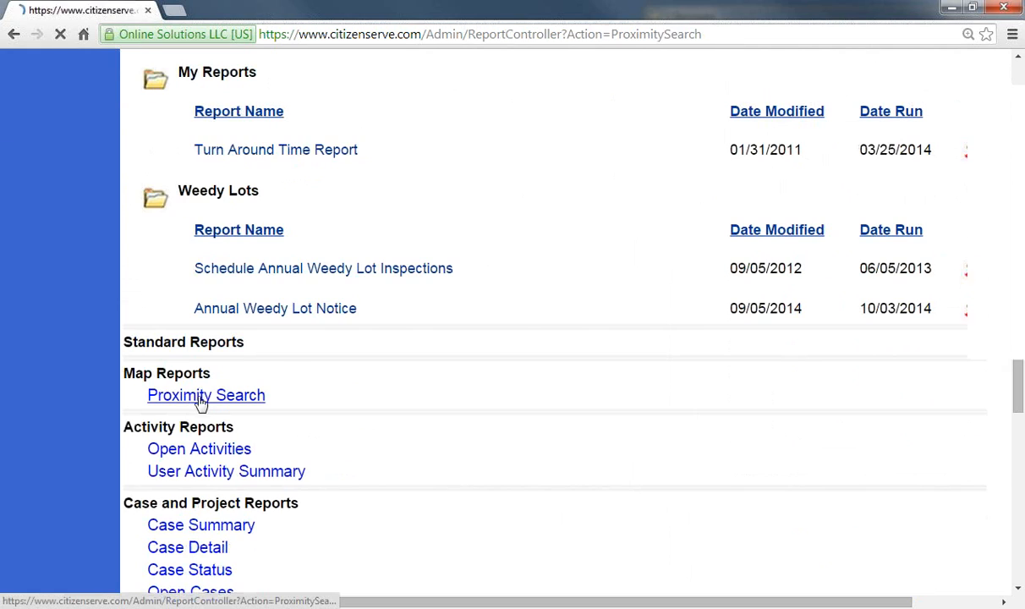
click(318, 273)
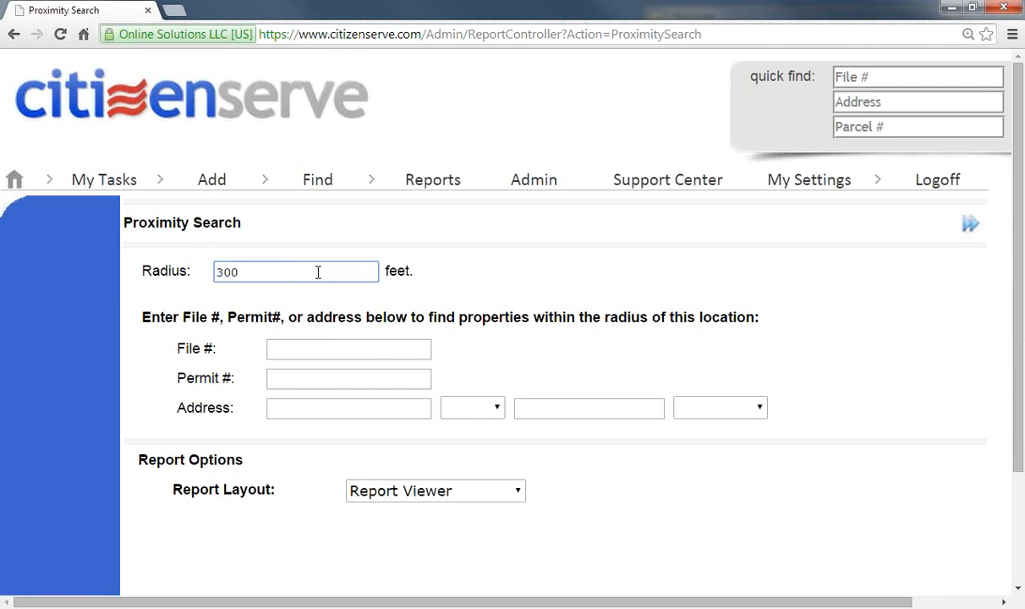
click(363, 410)
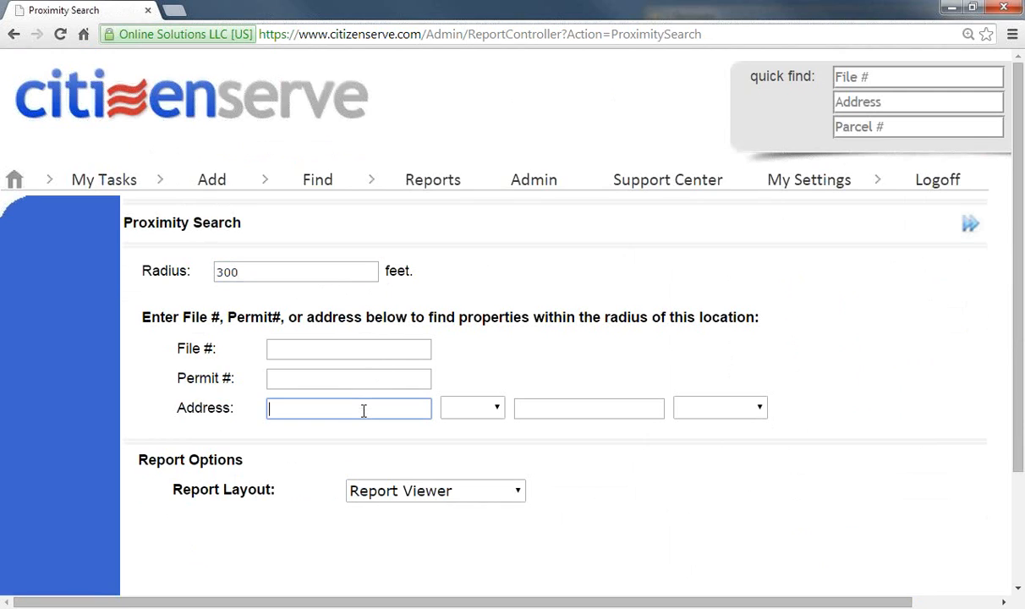
click(559, 405)
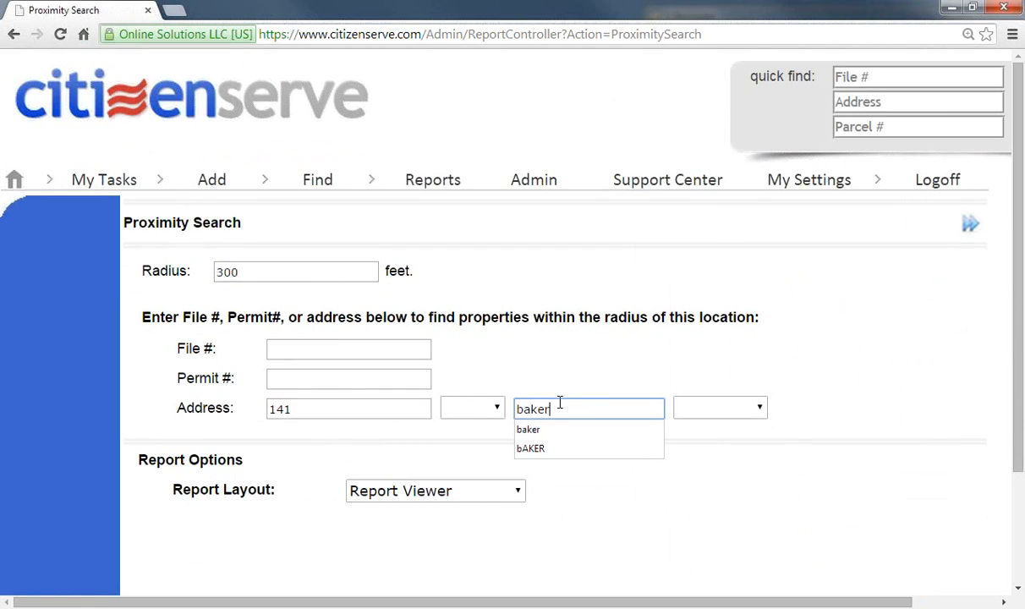
click(636, 378)
click(970, 225)
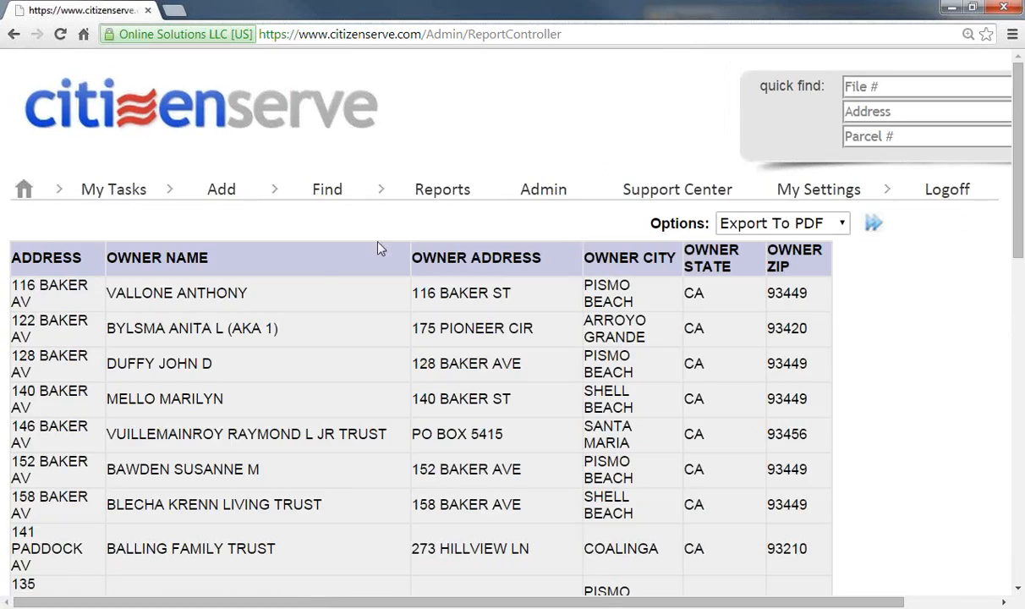
Step: Choose Mail Merge as the export for the owner results and start it
scroll(309, 357, down, 6)
scroll(309, 357, up, 6)
click(841, 225)
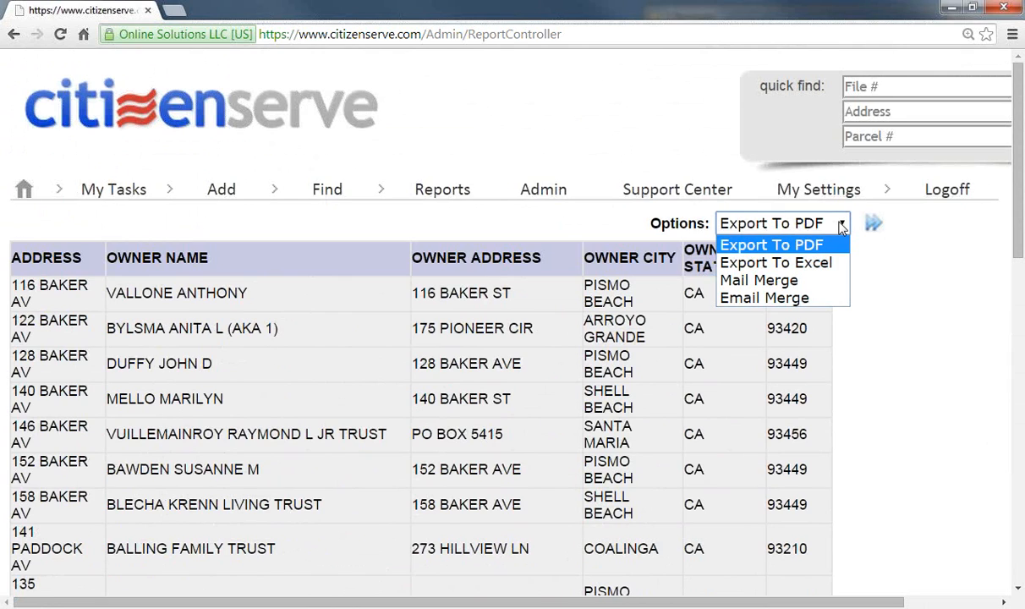
click(762, 281)
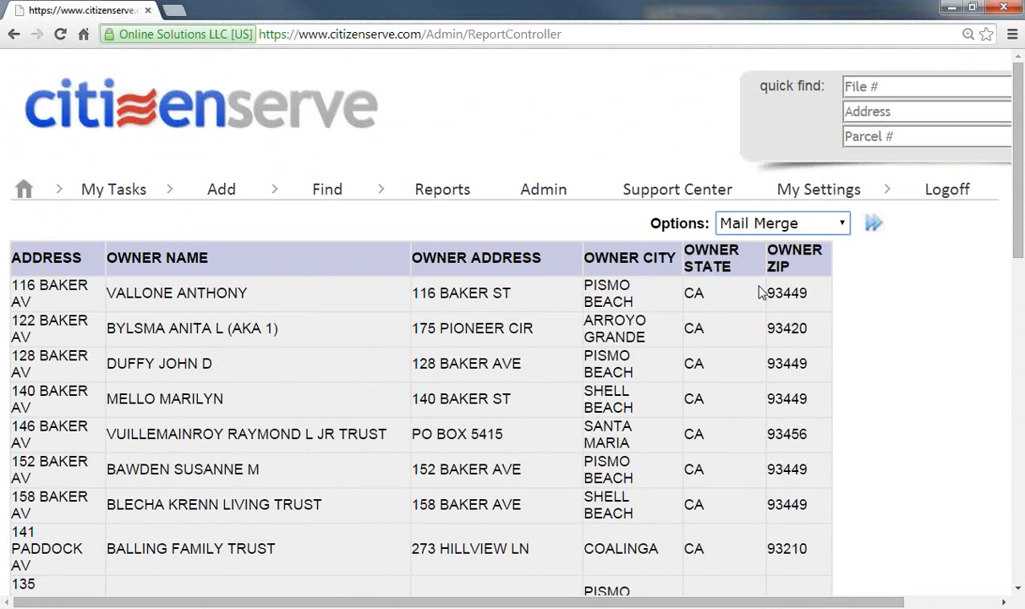
click(878, 230)
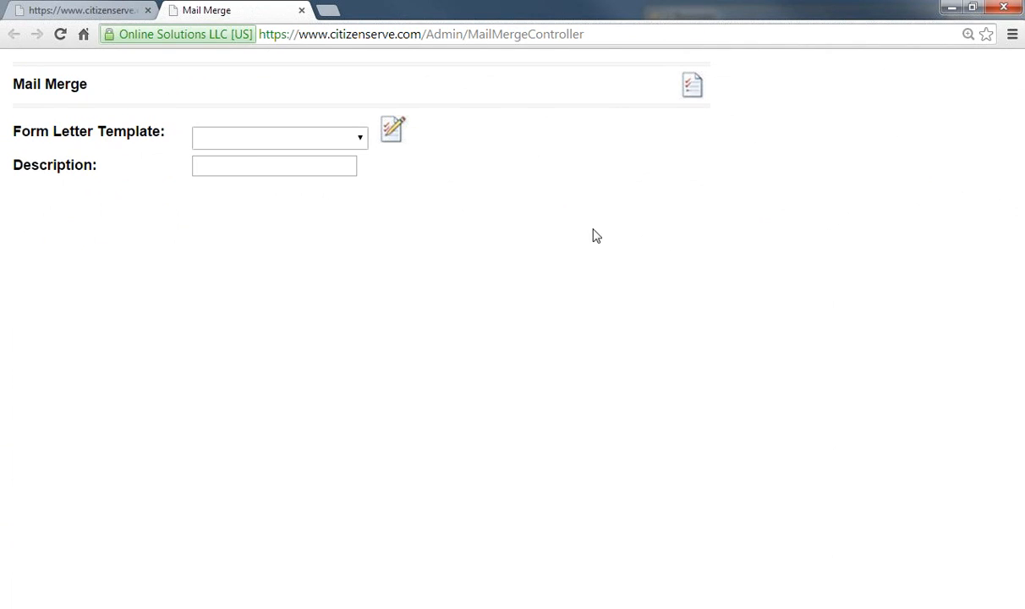
Step: Merge the Public Hearing Notice, mapping street address, ZIP and [ST] to OWNER ADDRESS, OWNER ZIP, OWNER STATE
click(355, 140)
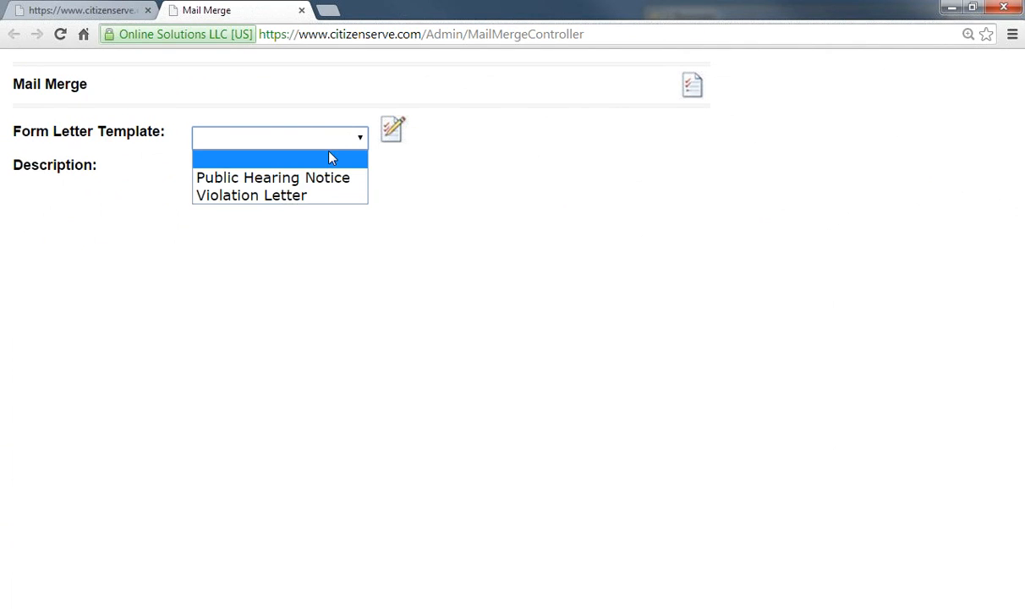
click(259, 179)
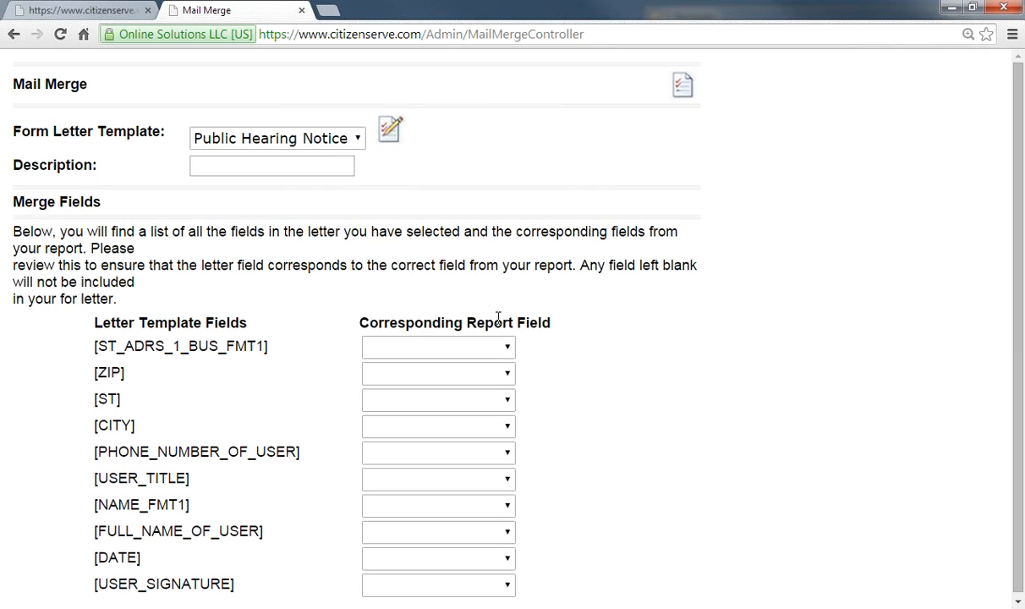
scroll(384, 368, down, 1)
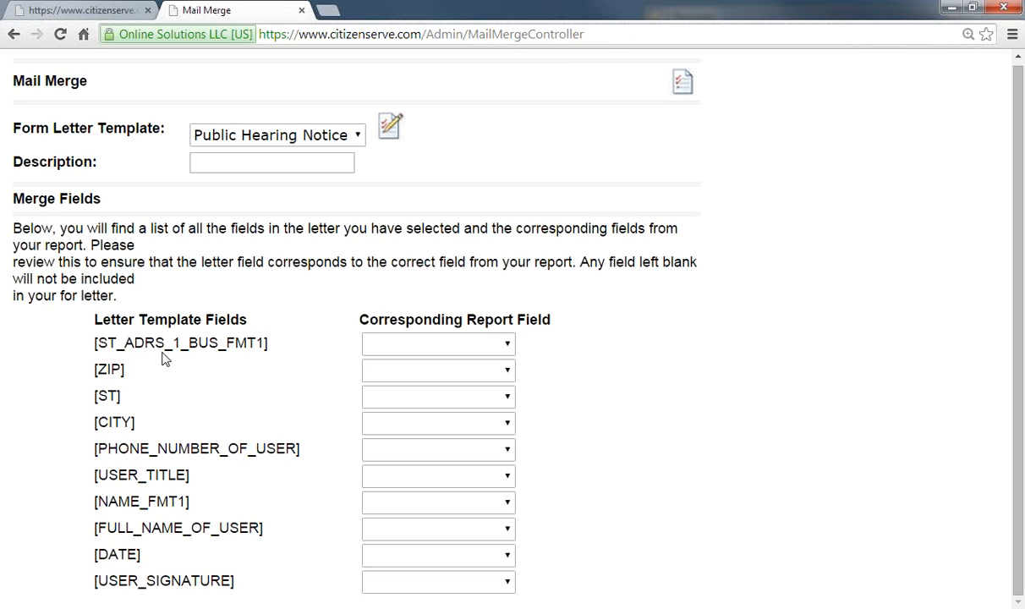
drag(95, 342, 283, 350)
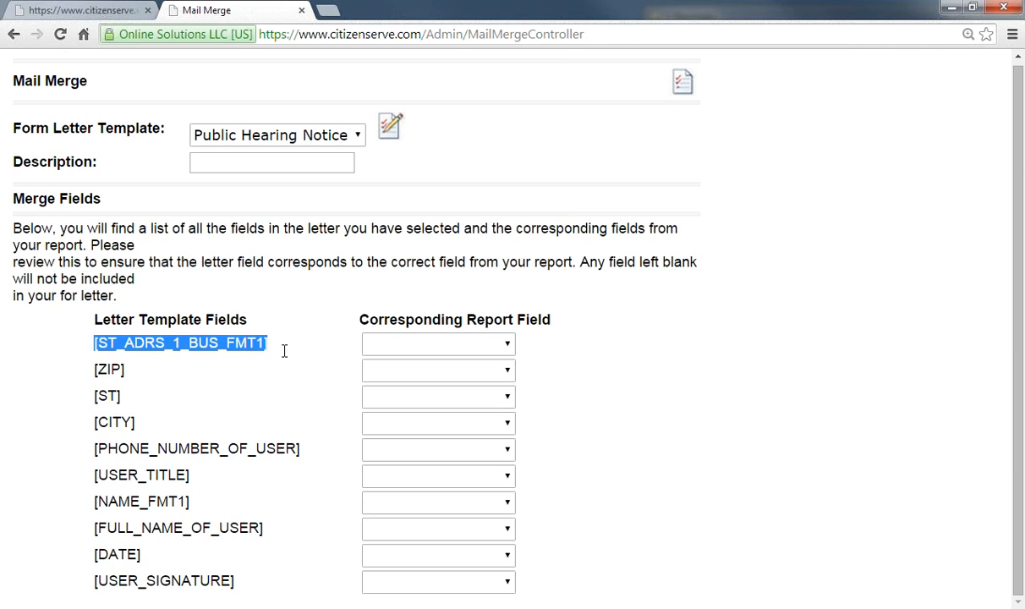
click(439, 348)
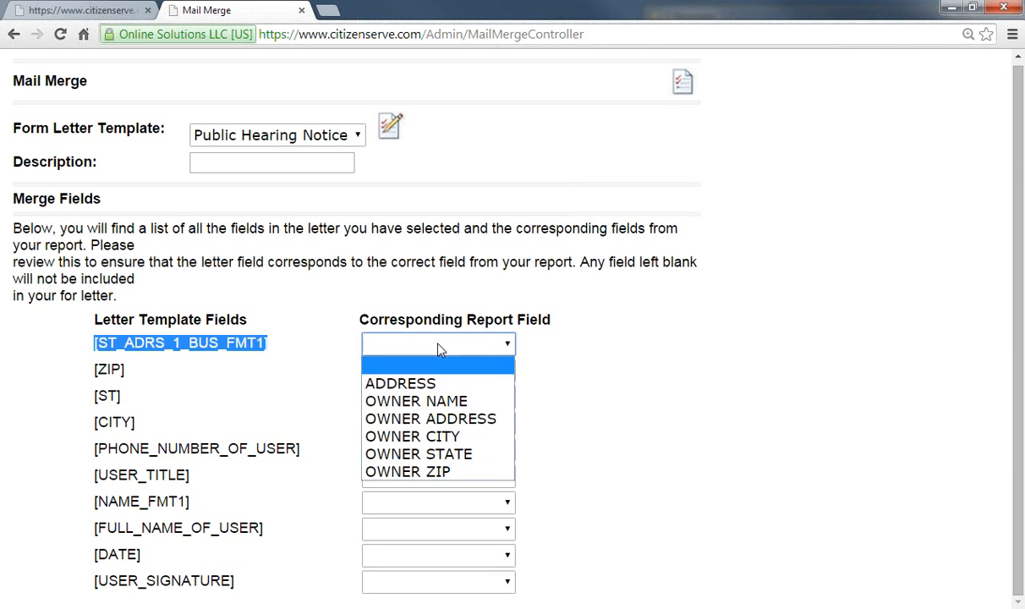
click(455, 421)
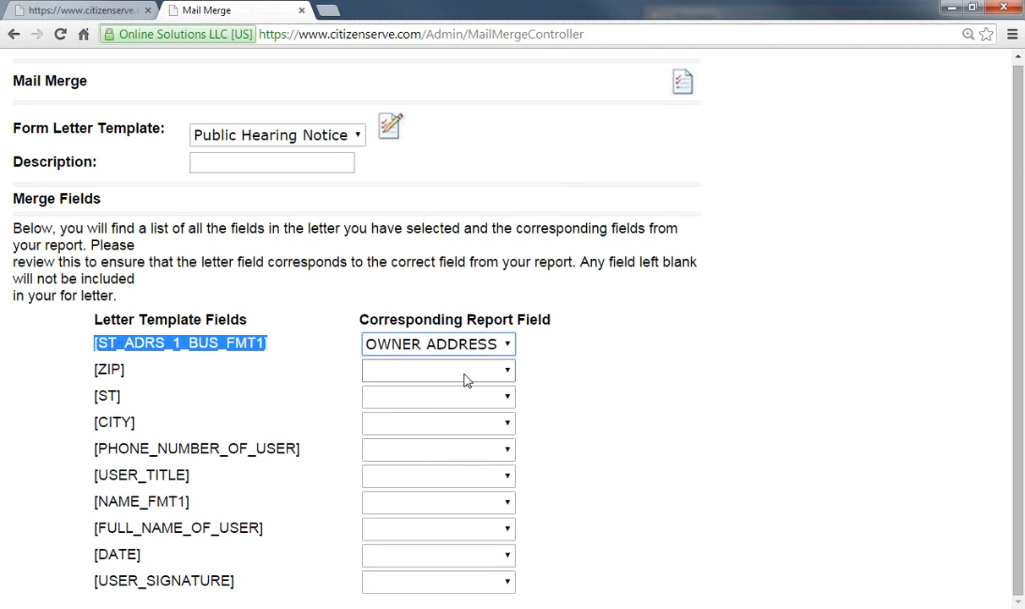
click(436, 371)
click(450, 497)
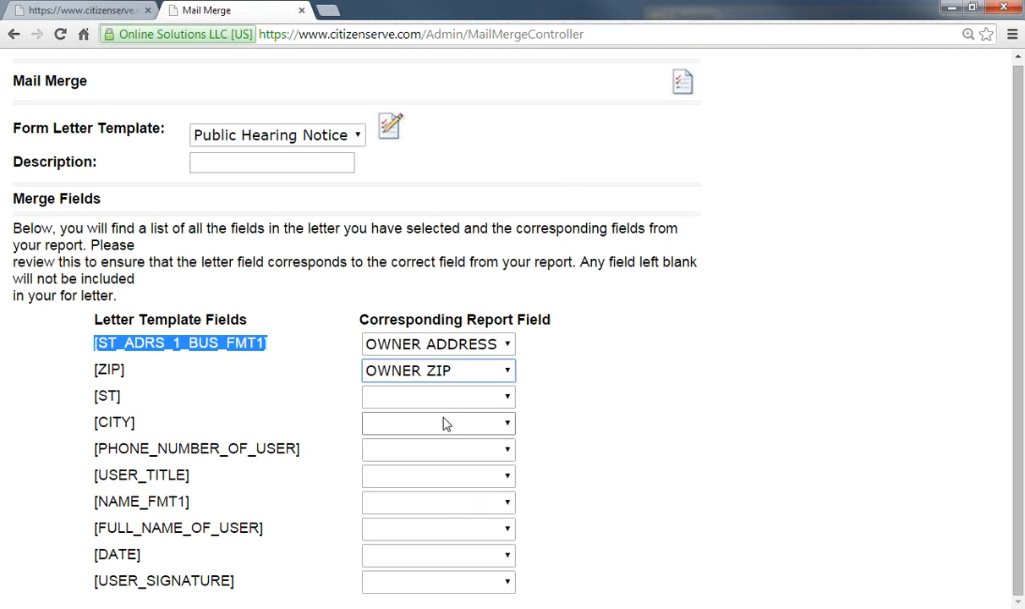
click(449, 397)
click(445, 507)
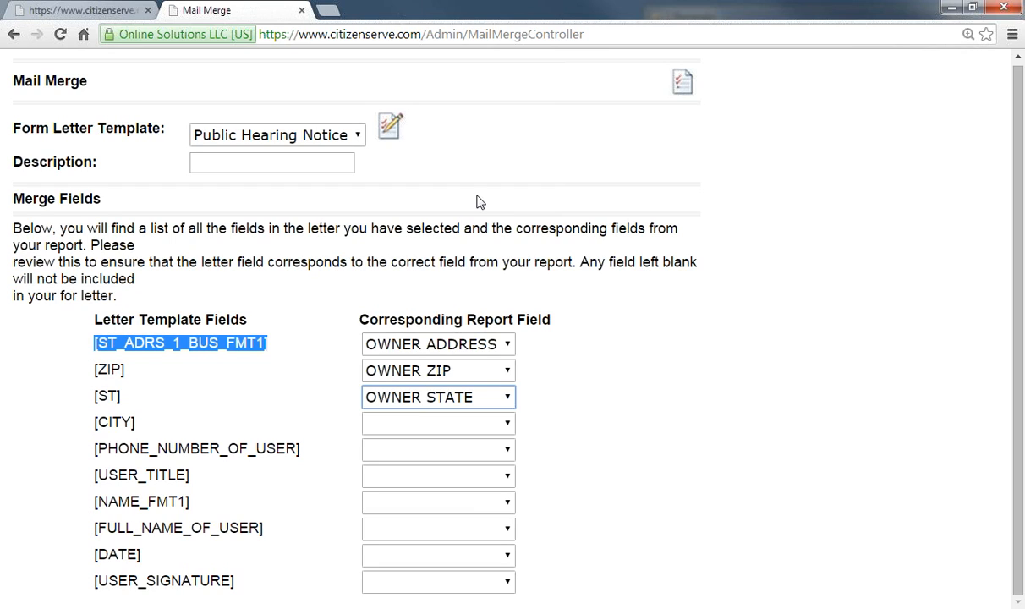
click(683, 84)
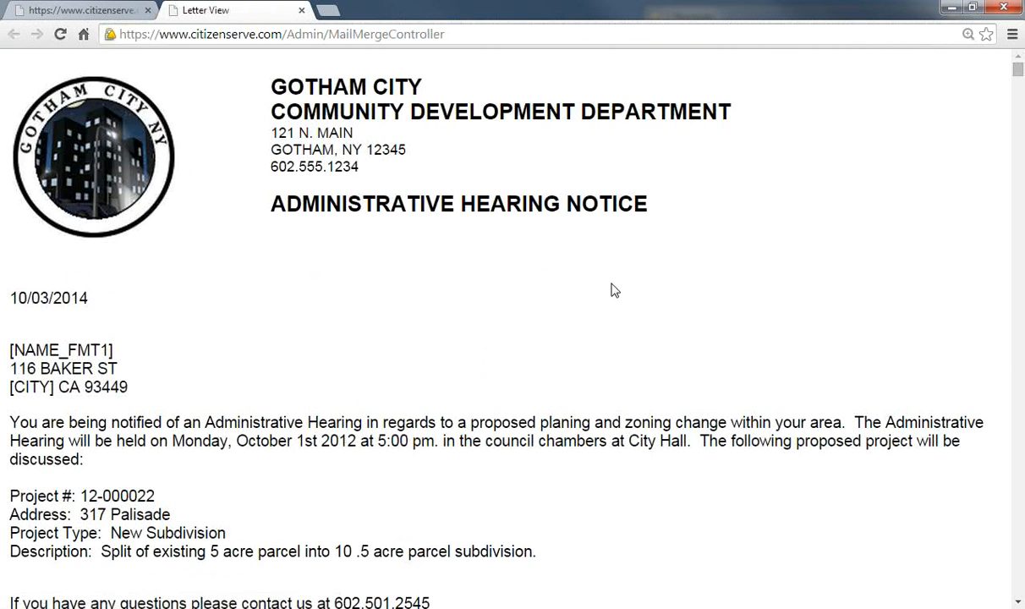
Step: Preview printing the 33-page merged hearing notice letters, then close the Letter View
scroll(520, 335, down, 9)
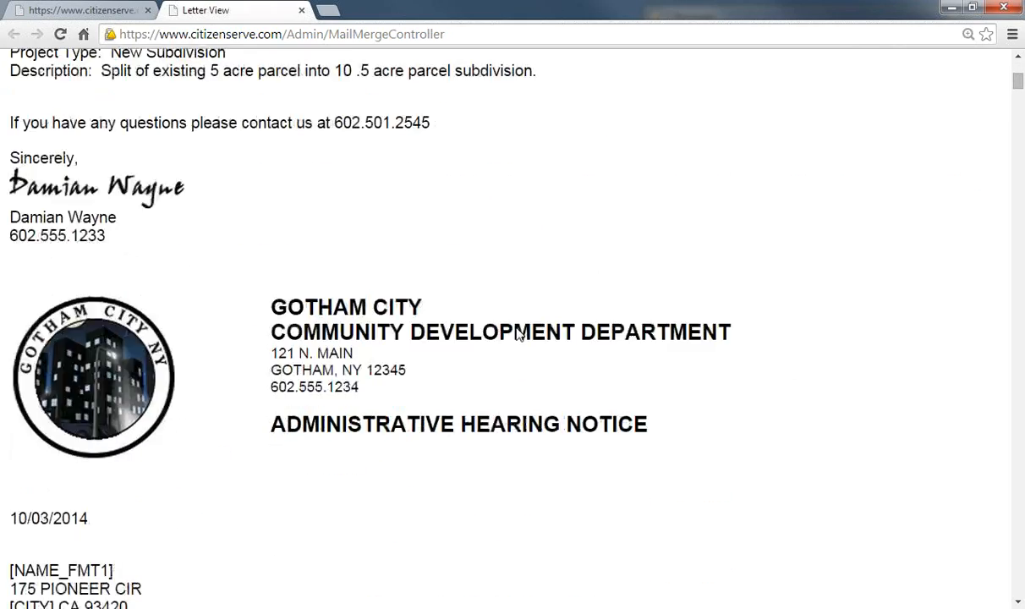
scroll(516, 333, down, 10)
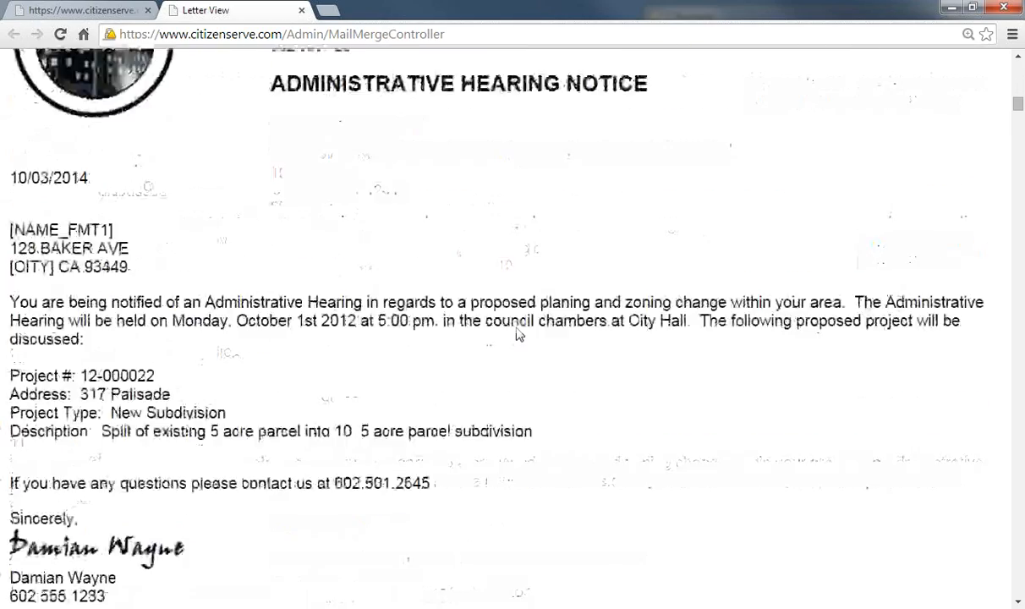
click(1011, 34)
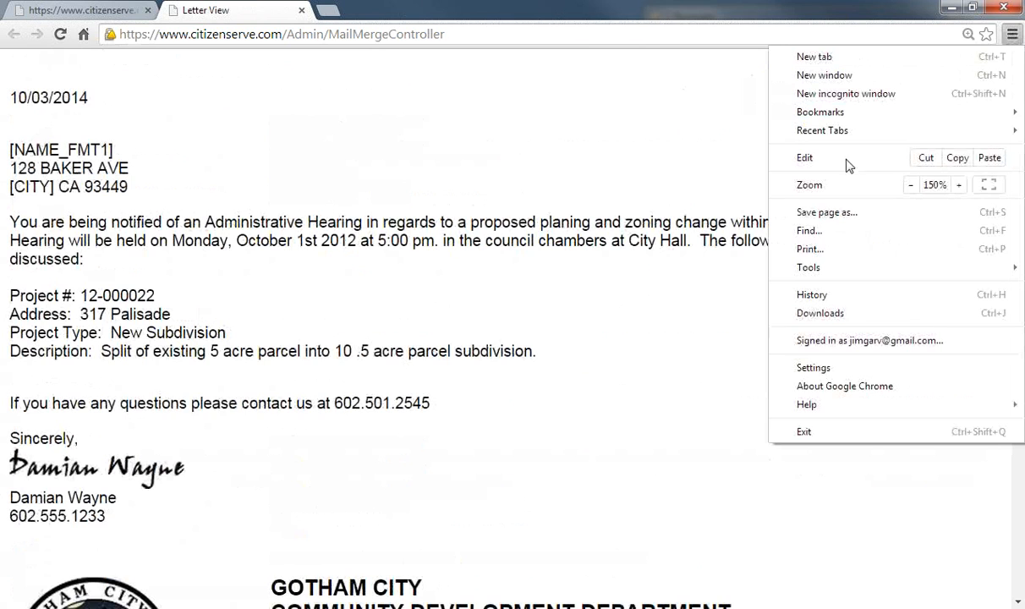
click(807, 250)
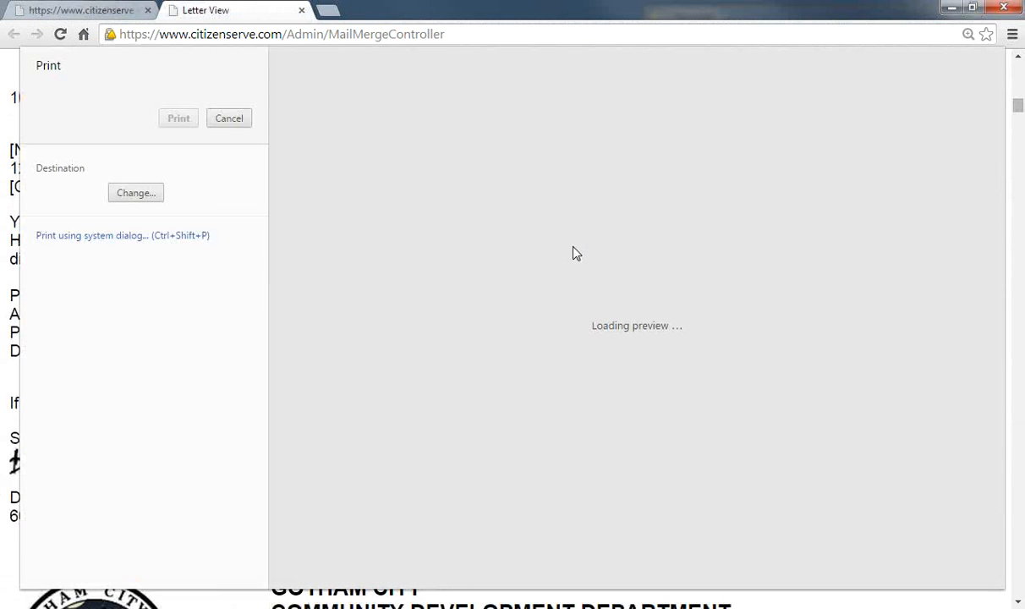
scroll(467, 284, down, 6)
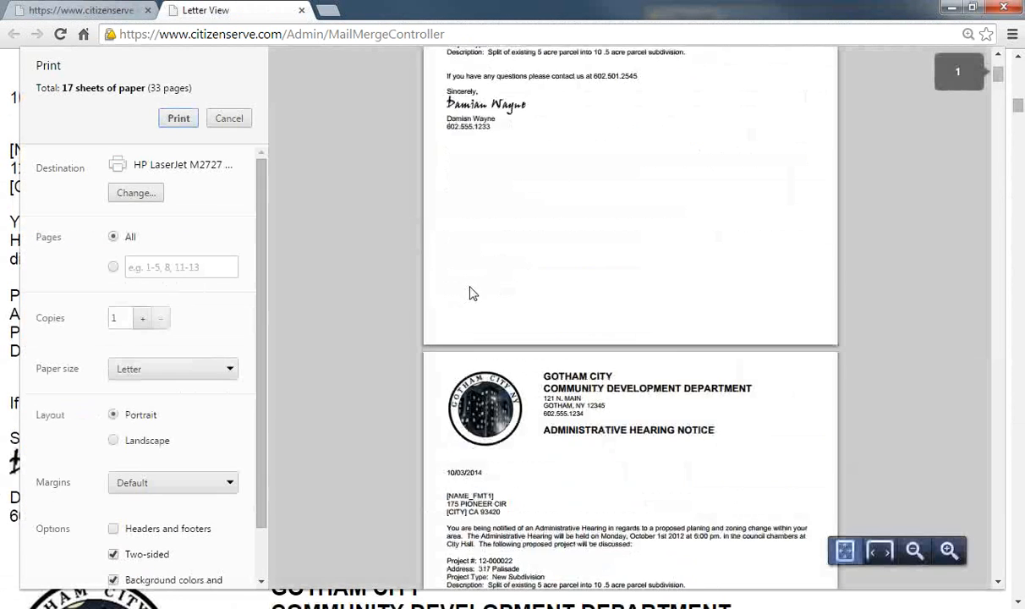
scroll(471, 292, down, 10)
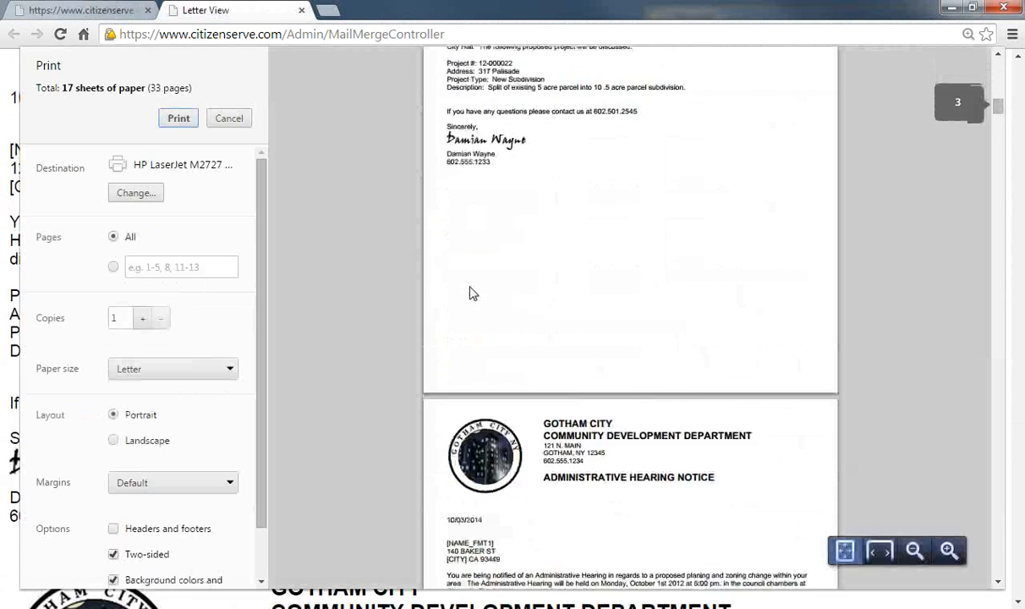
scroll(471, 292, down, 1)
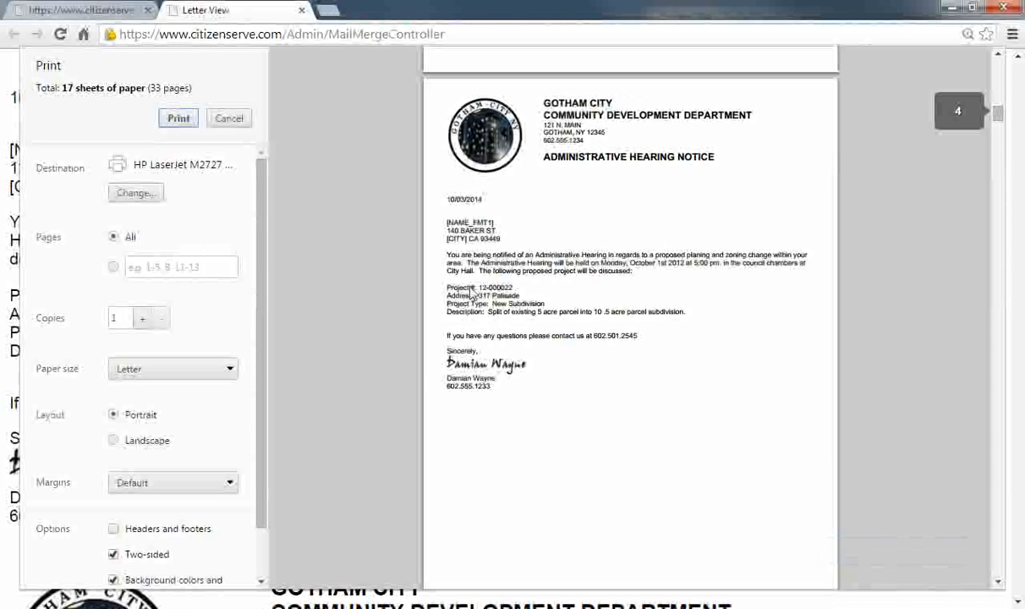
scroll(472, 292, down, 10)
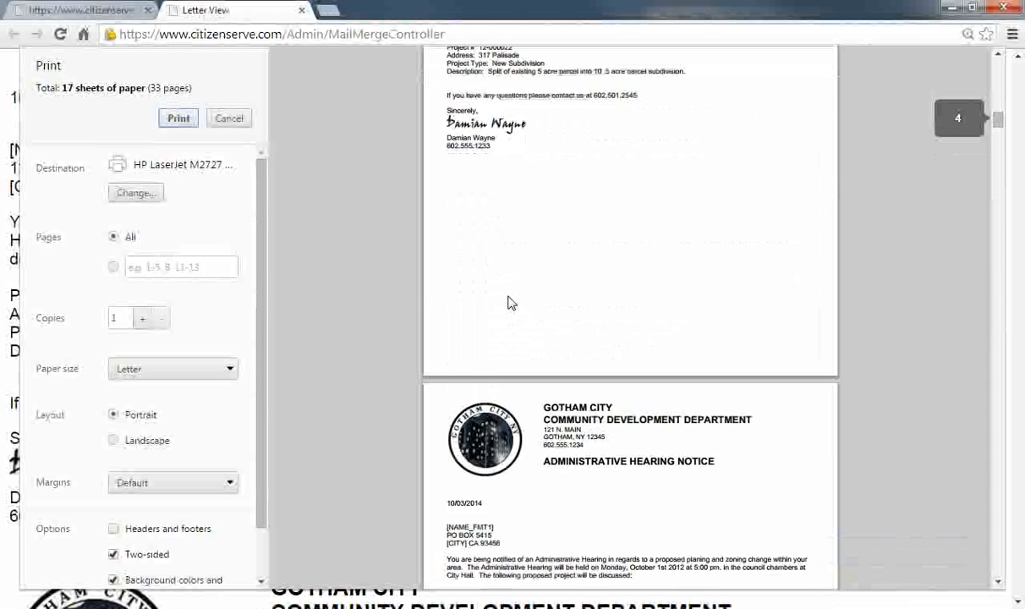
click(301, 11)
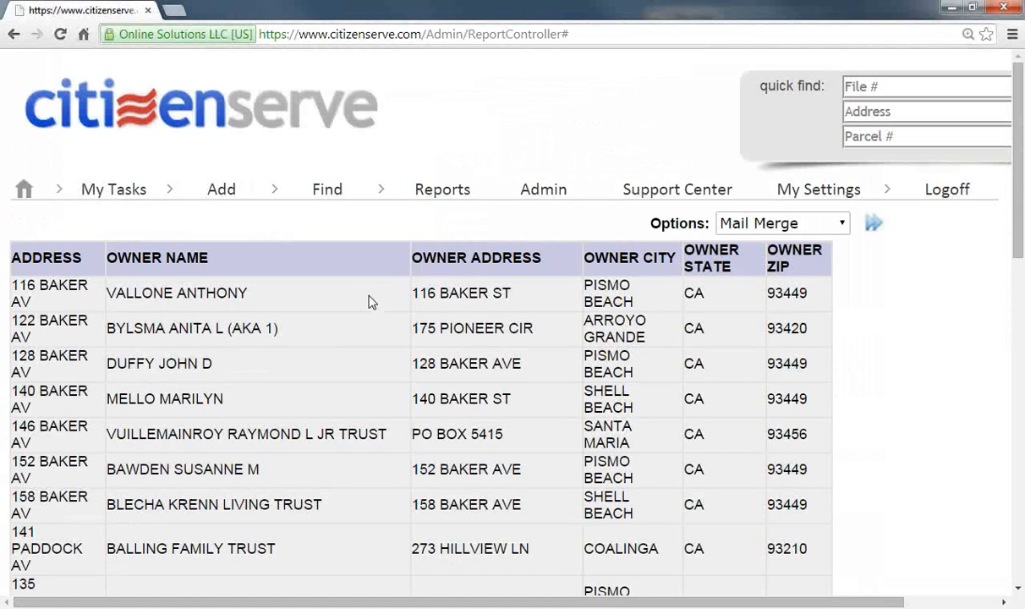
Step: Use the citizenserve logo to go back to the Welcome Page
click(203, 124)
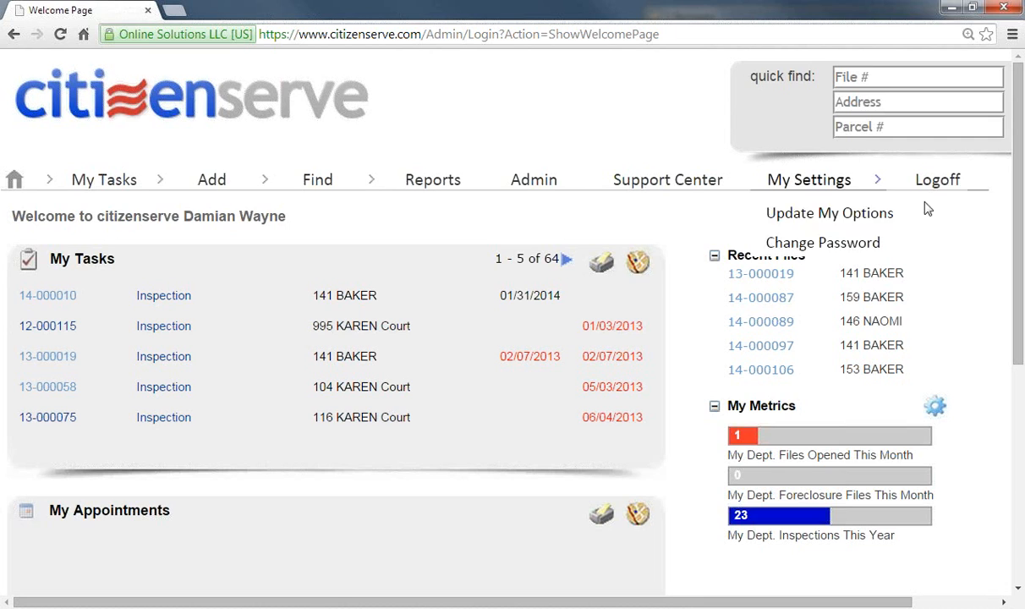
Step: Run the 'Open code files on a map' report from the reports list
click(409, 186)
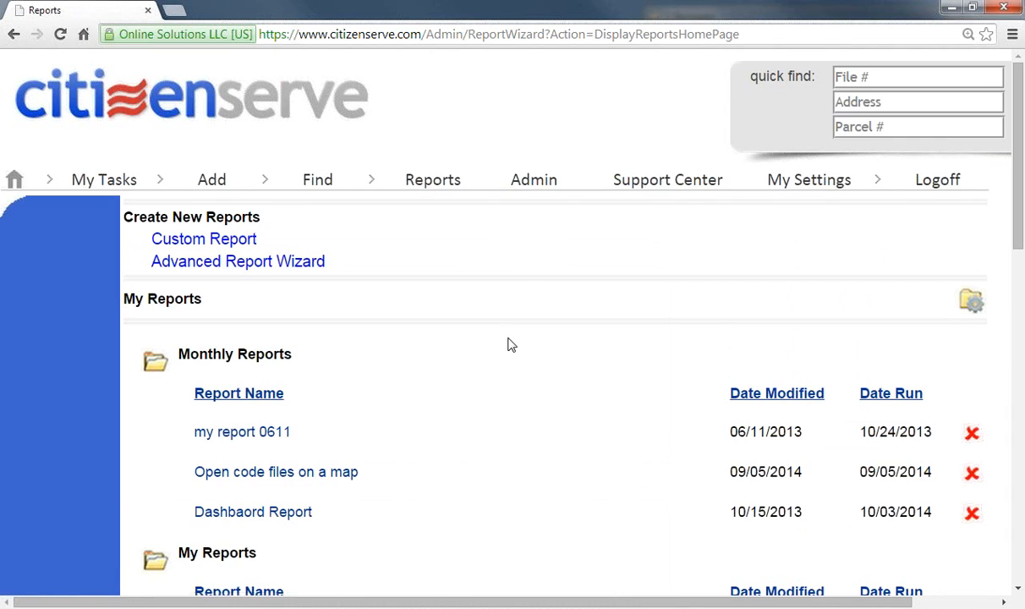
scroll(476, 471, down, 2)
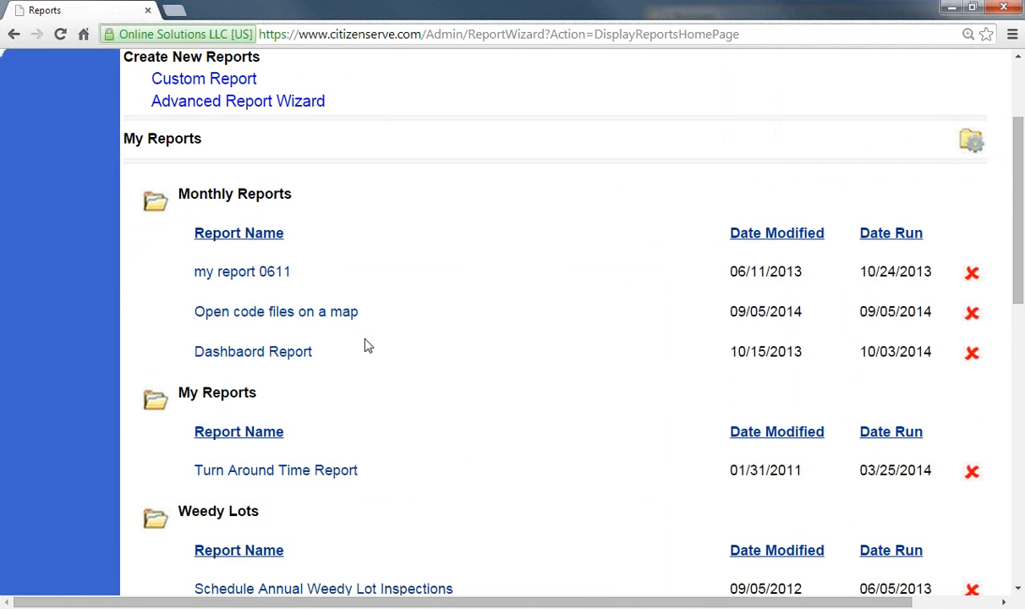
click(277, 320)
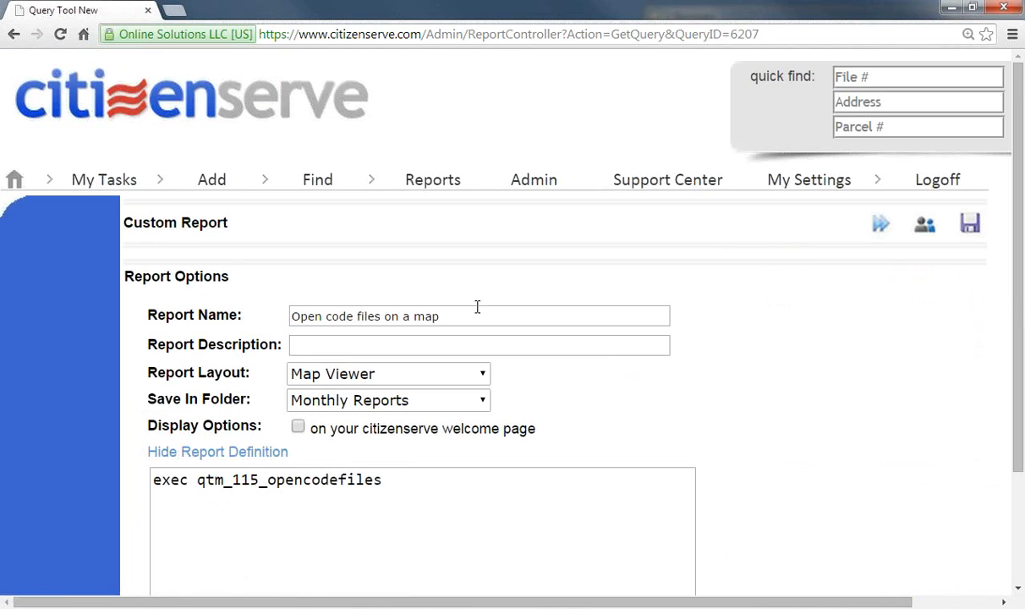
click(879, 223)
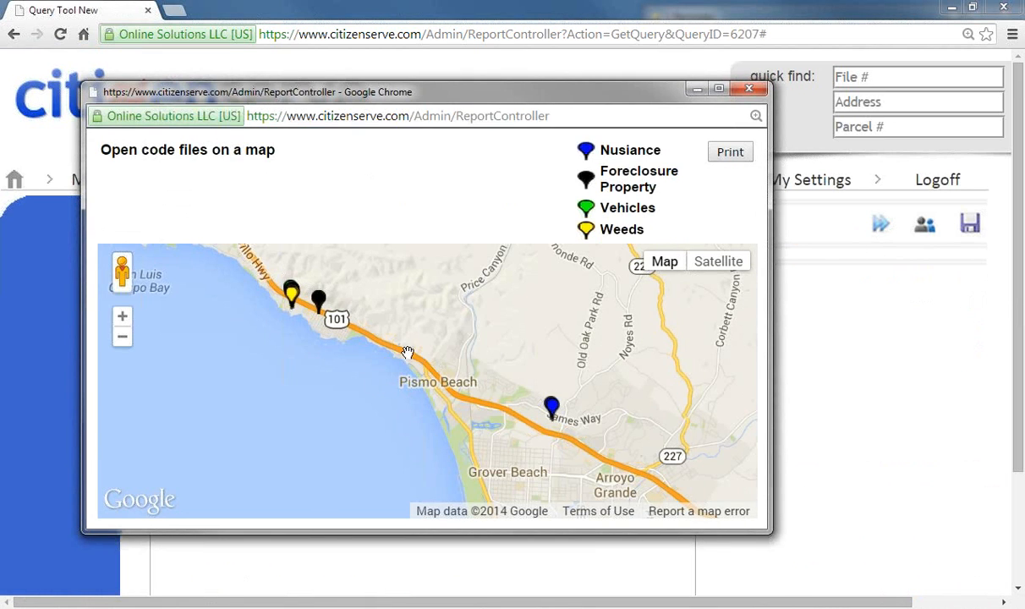
Step: View the nuisance file marker's details ('weeds and junk cars in the front yard'), then close the map
scroll(441, 372, down, 1)
scroll(442, 372, up, 2)
scroll(444, 373, down, 1)
click(552, 409)
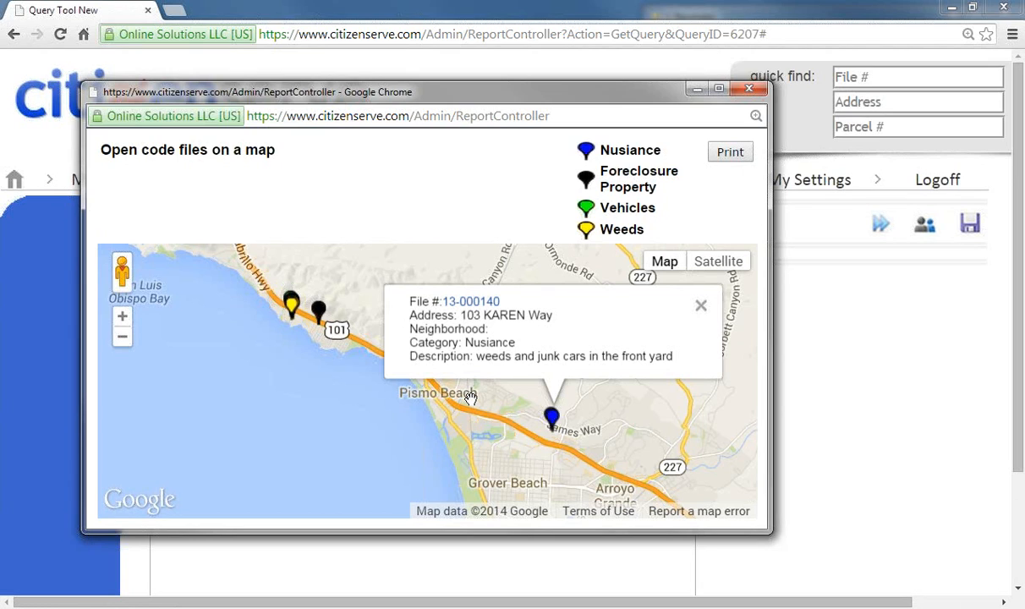
click(749, 88)
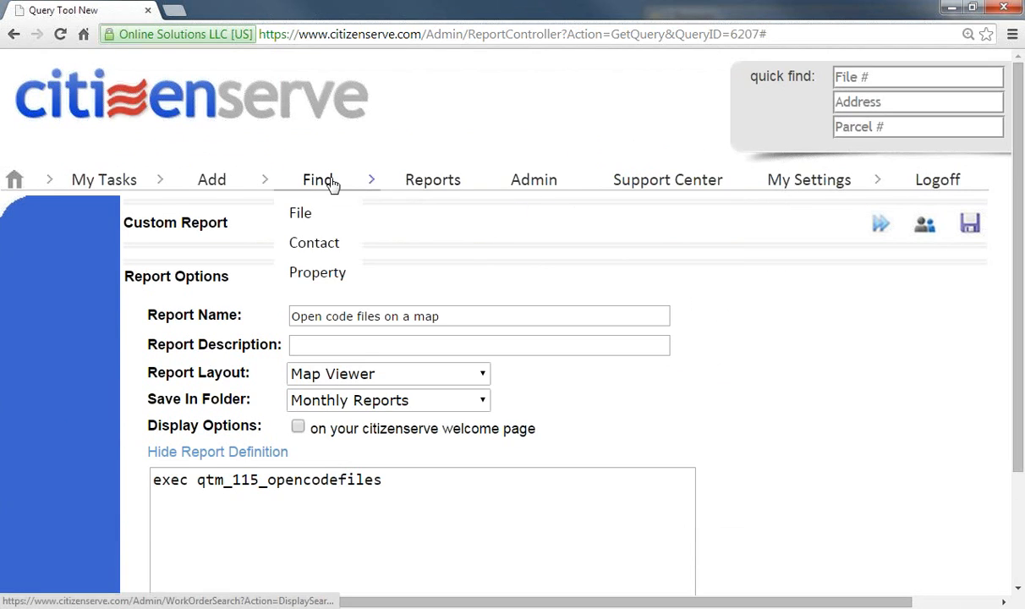
click(278, 108)
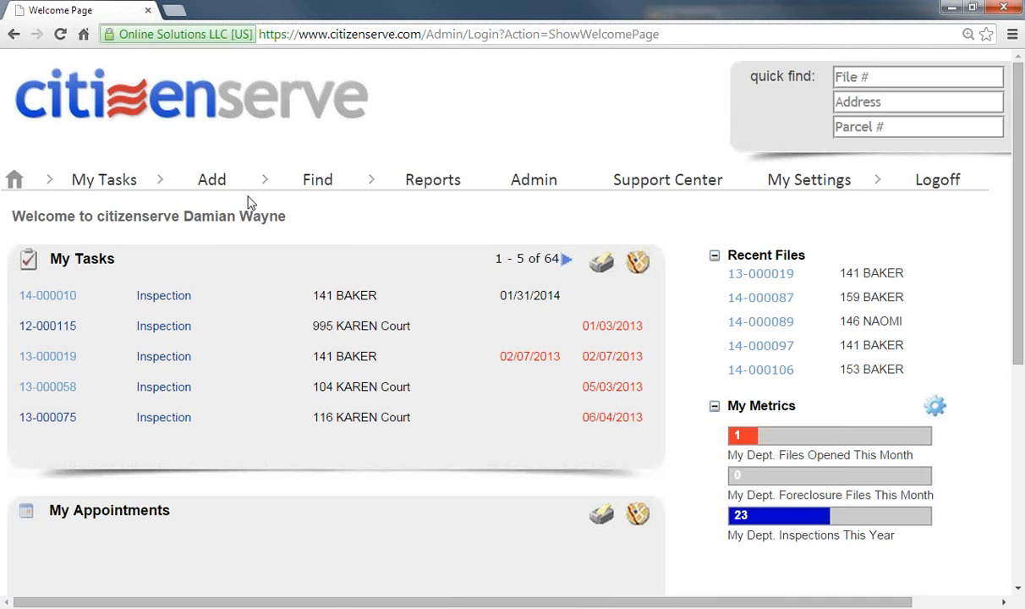
click(226, 99)
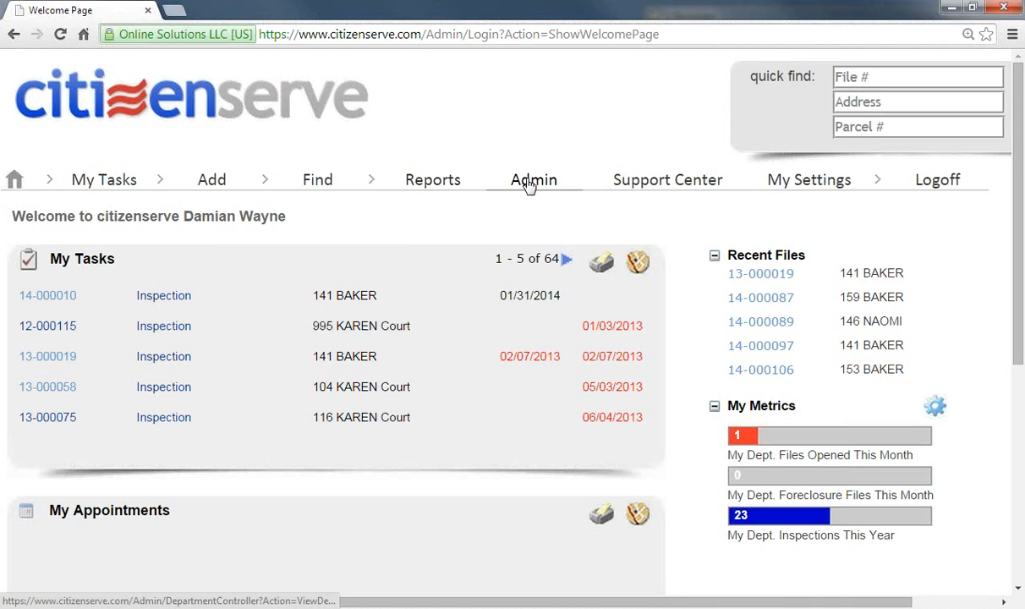
mouse_move(242, 186)
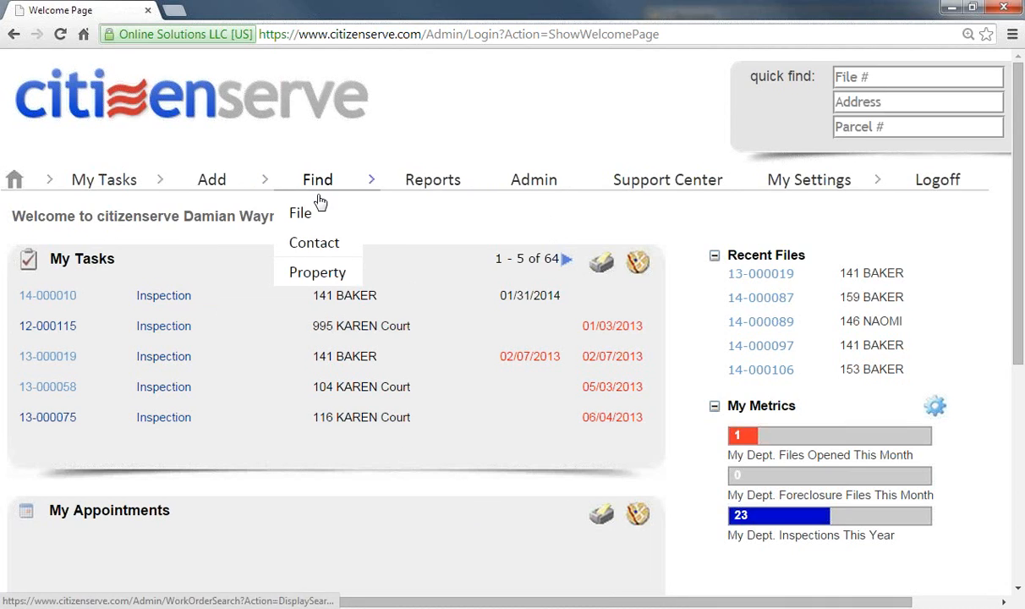
Step: Open the Find > Property map, zoom around Pismo Beach, CA, then go to Reports
mouse_move(317, 196)
click(294, 268)
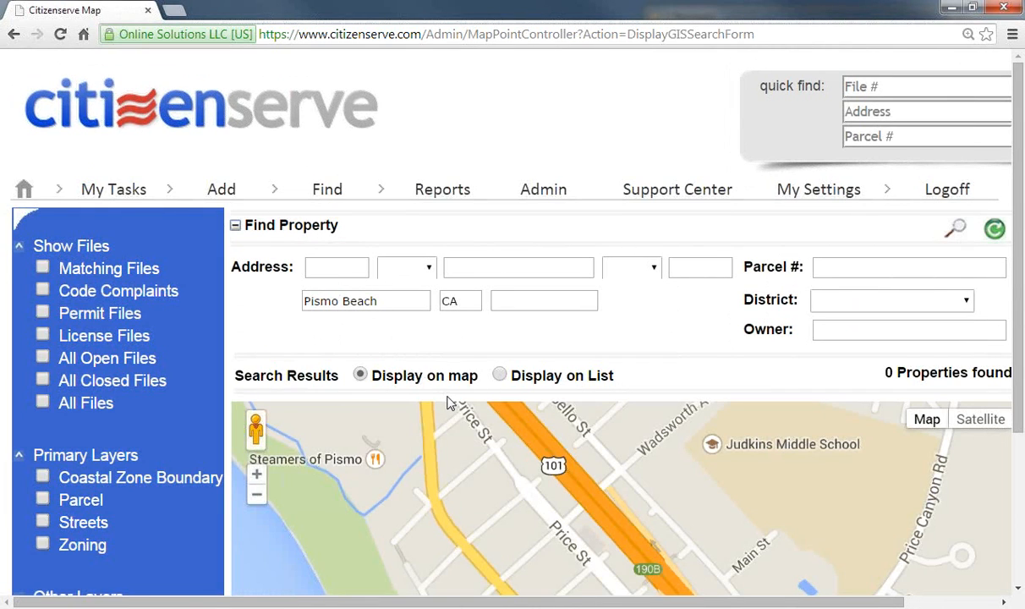
scroll(572, 414, down, 3)
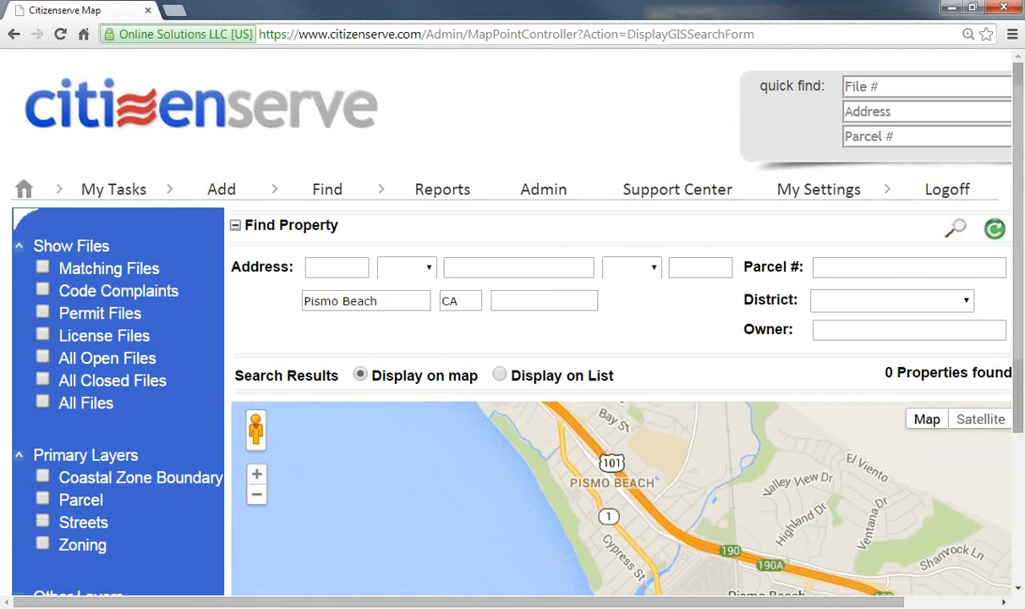
scroll(964, 423, down, 3)
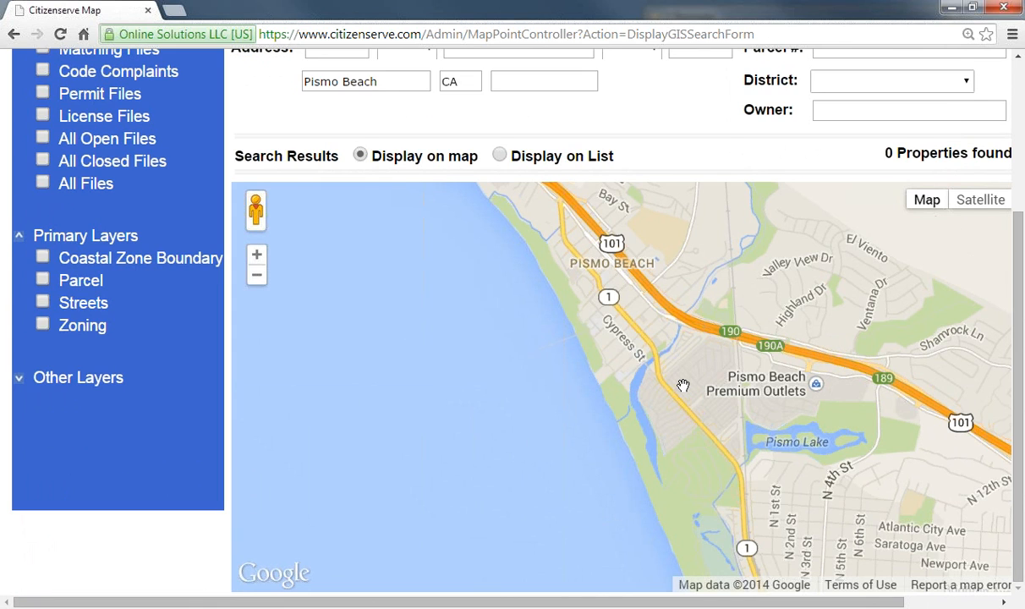
scroll(683, 386, up, 1)
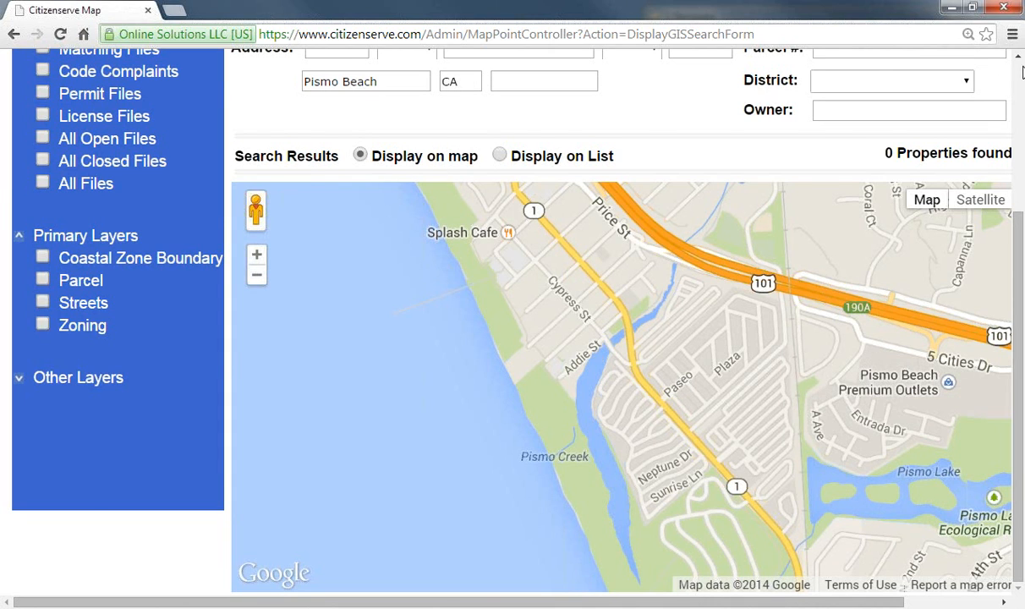
click(1021, 72)
click(434, 195)
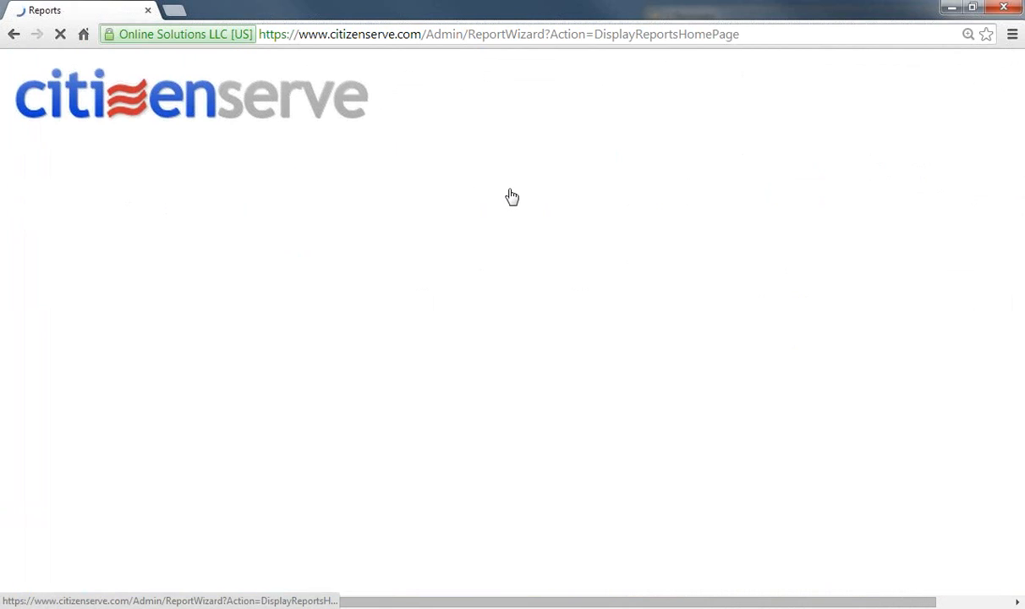
Step: Find and open the Proximity Search map report in the reports list
click(533, 190)
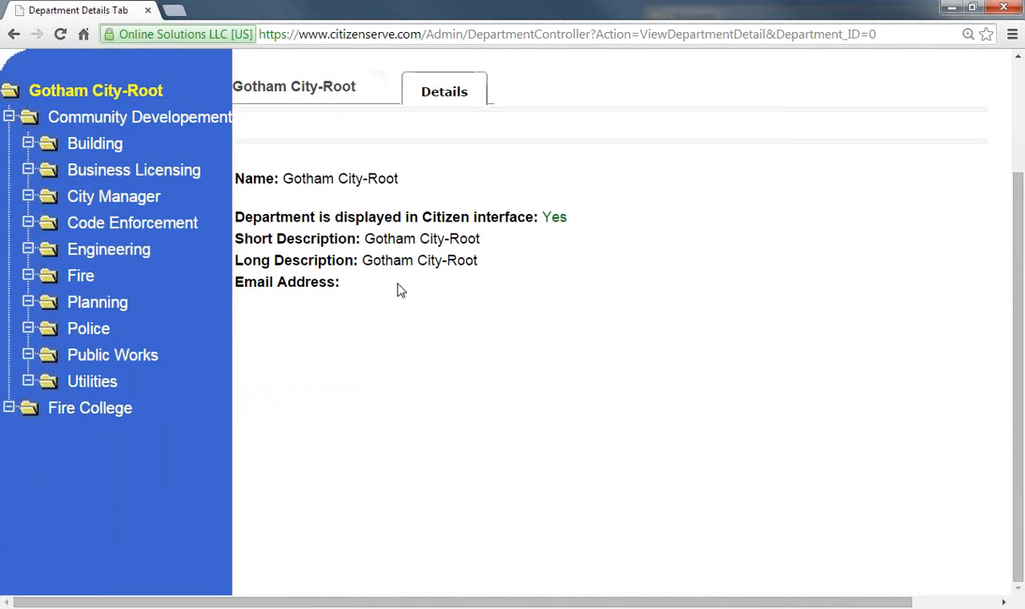
scroll(254, 110, up, 2)
click(465, 179)
scroll(439, 212, down, 4)
scroll(355, 328, down, 2)
click(211, 396)
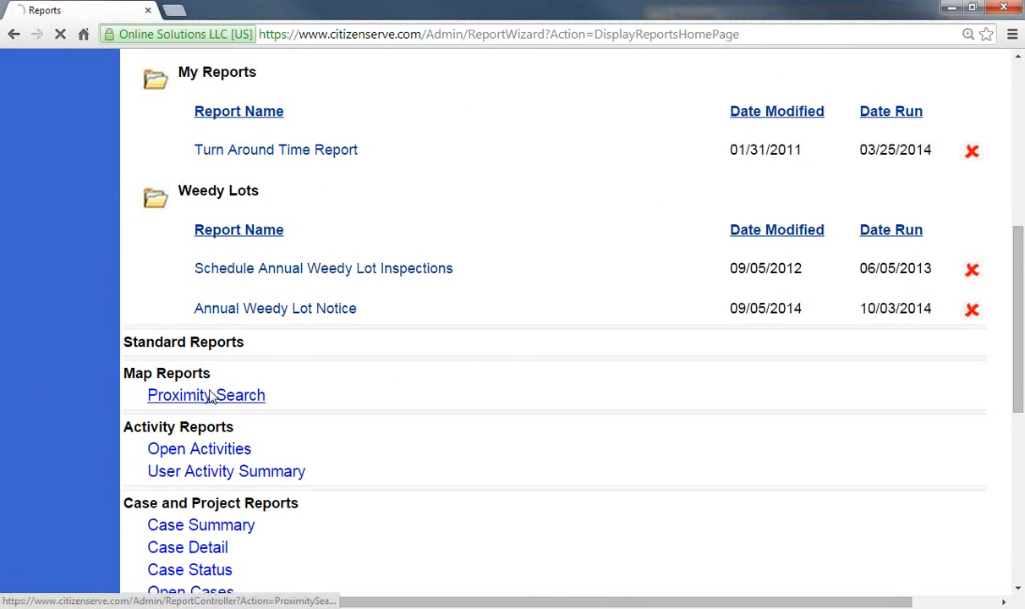
drag(311, 267, 31, 266)
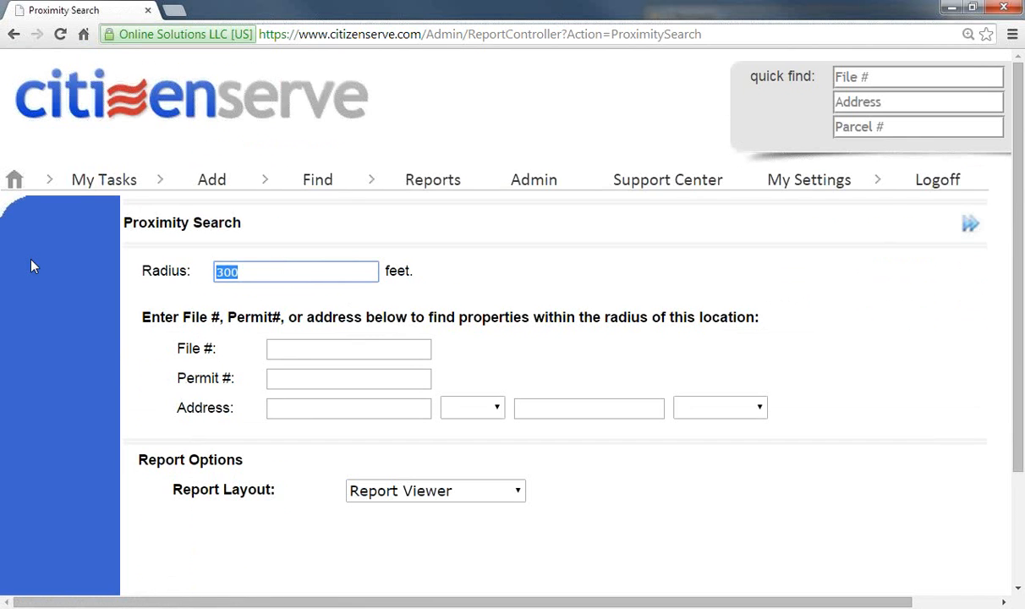
text(500)
click(369, 404)
key(Tab)
key(Tab)
key(Tab)
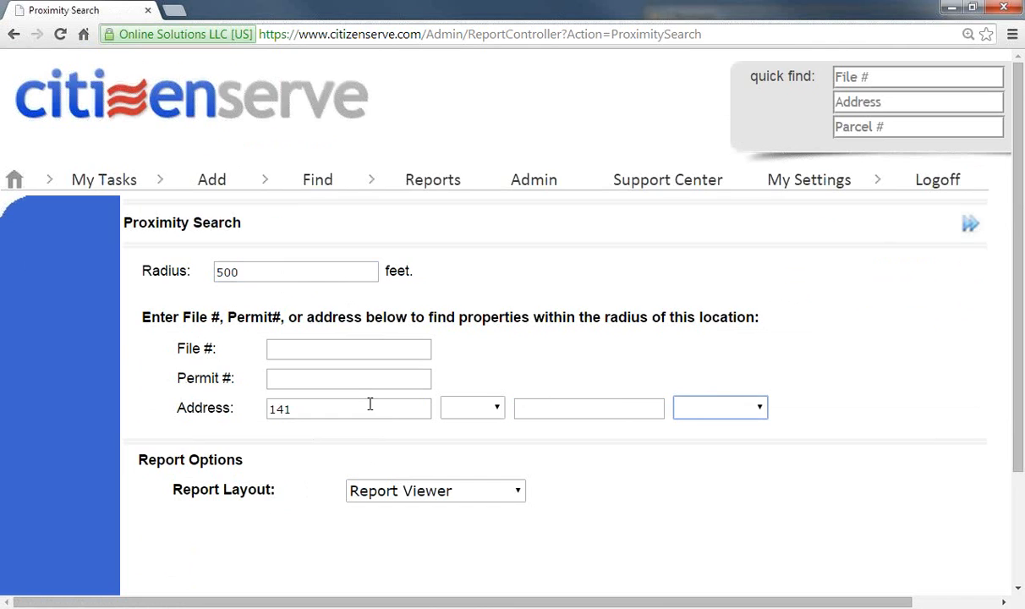
key(shift+Tab)
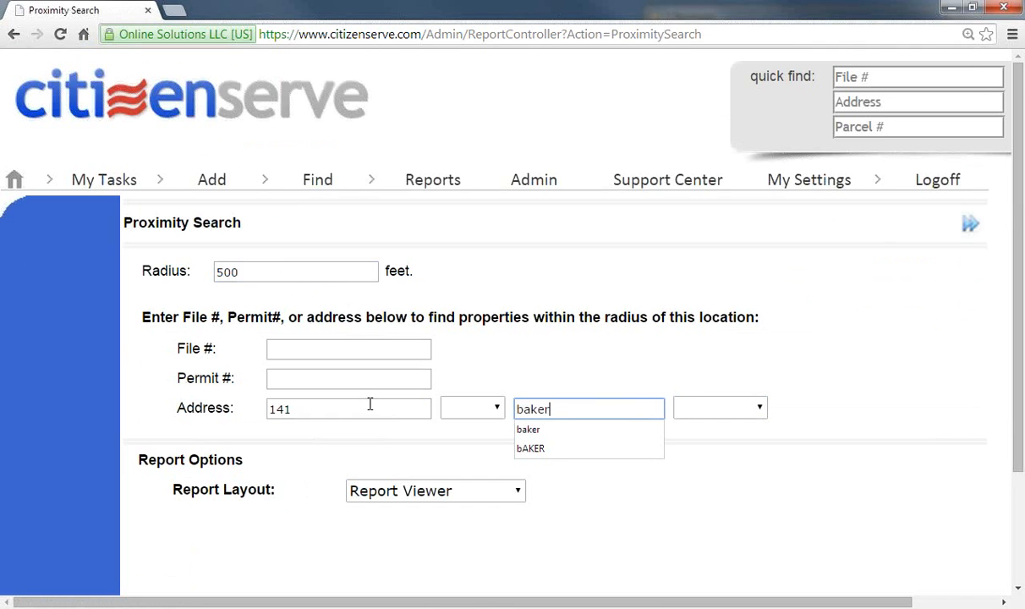
click(968, 223)
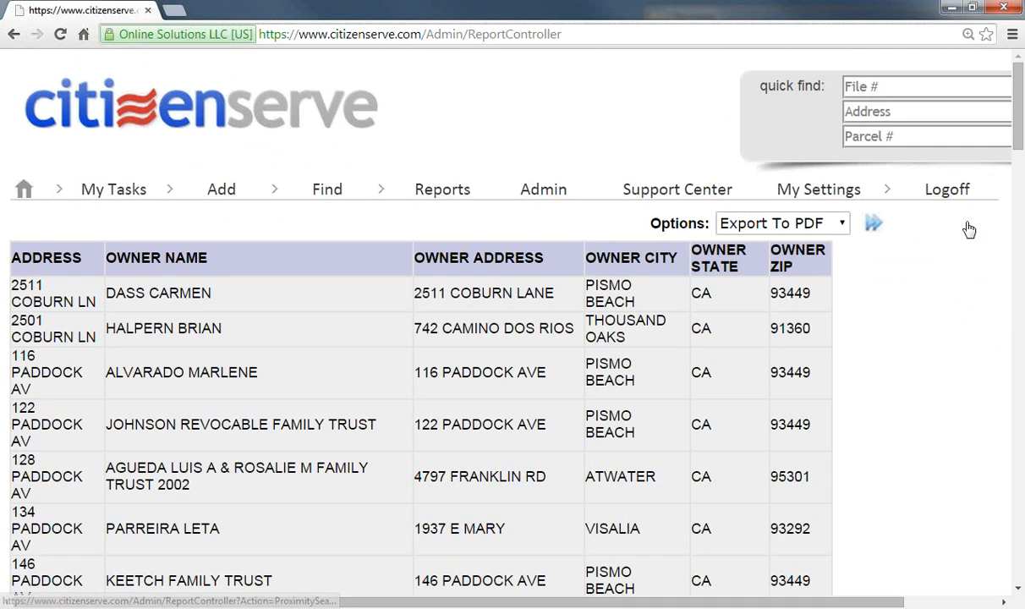
Step: Choose Mail Merge from the Options dropdown for the 500-foot owner list and run it
click(841, 223)
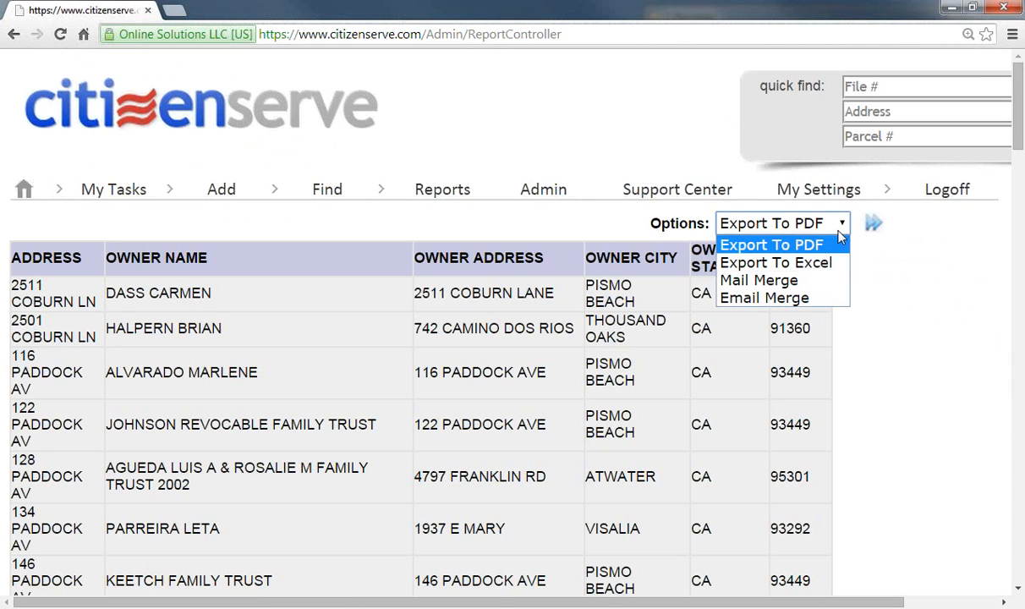
click(816, 280)
click(873, 223)
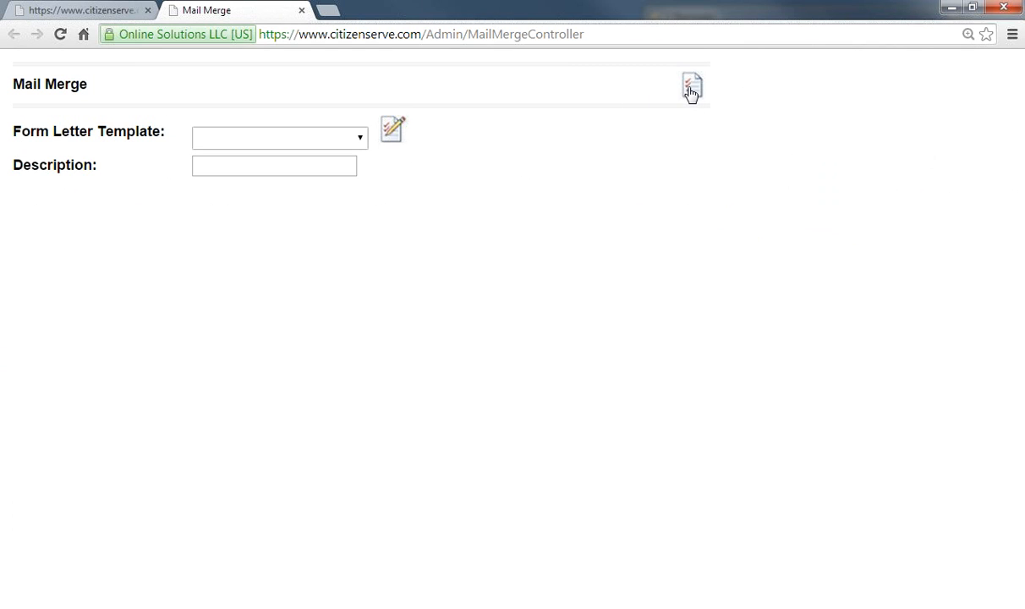
Step: Check the Form Letter Template choices, close the Mail Merge tab, then head to Admin
click(360, 137)
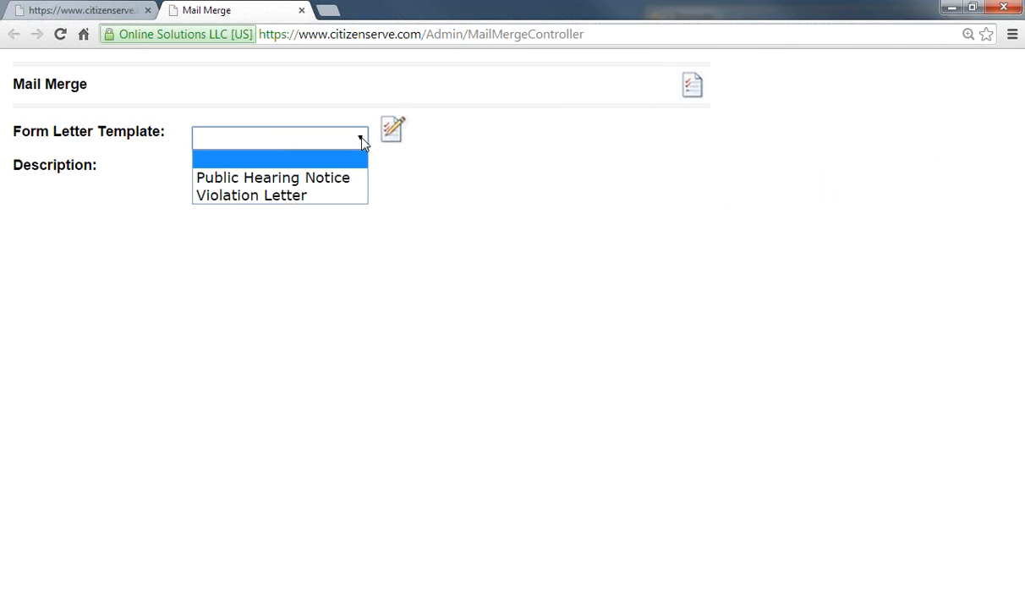
click(301, 11)
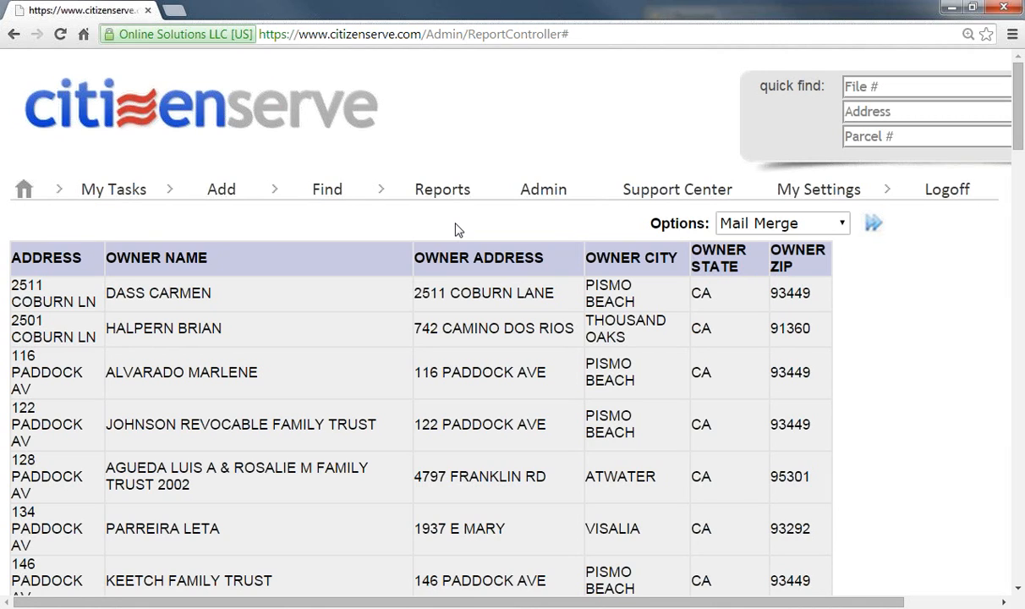
click(546, 196)
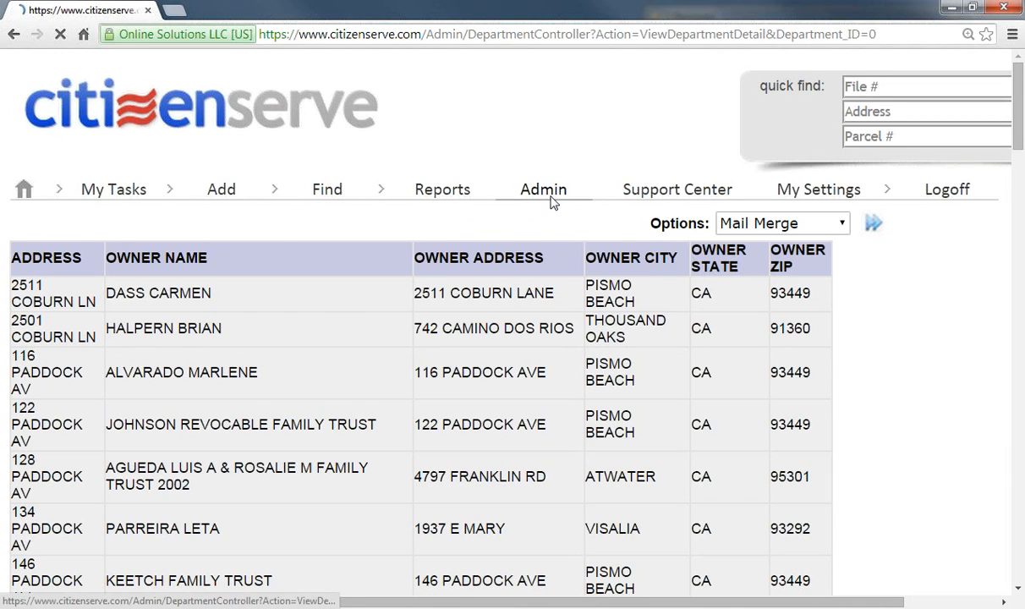
click(443, 185)
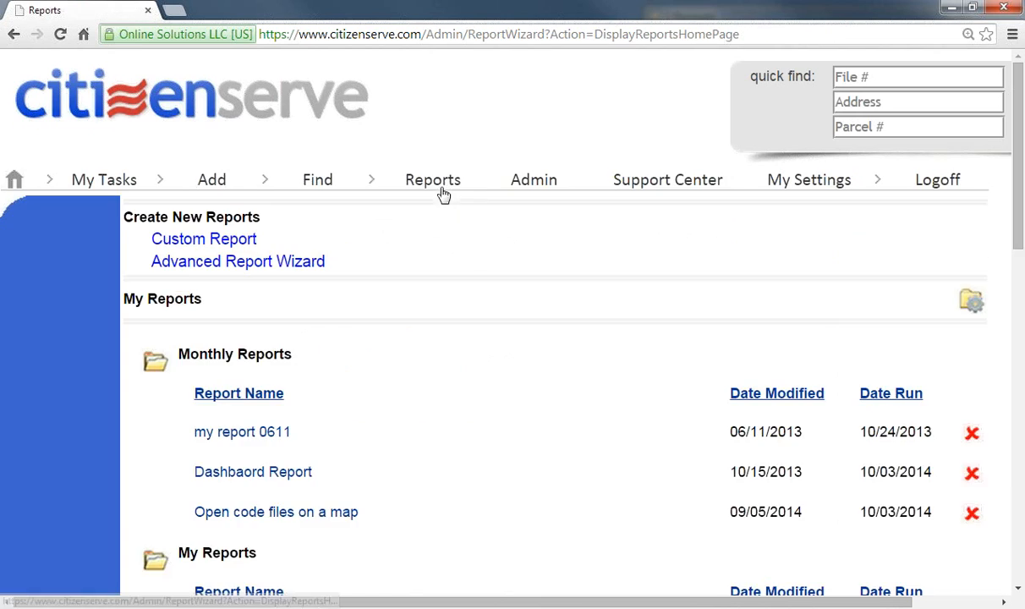
scroll(432, 334, down, 5)
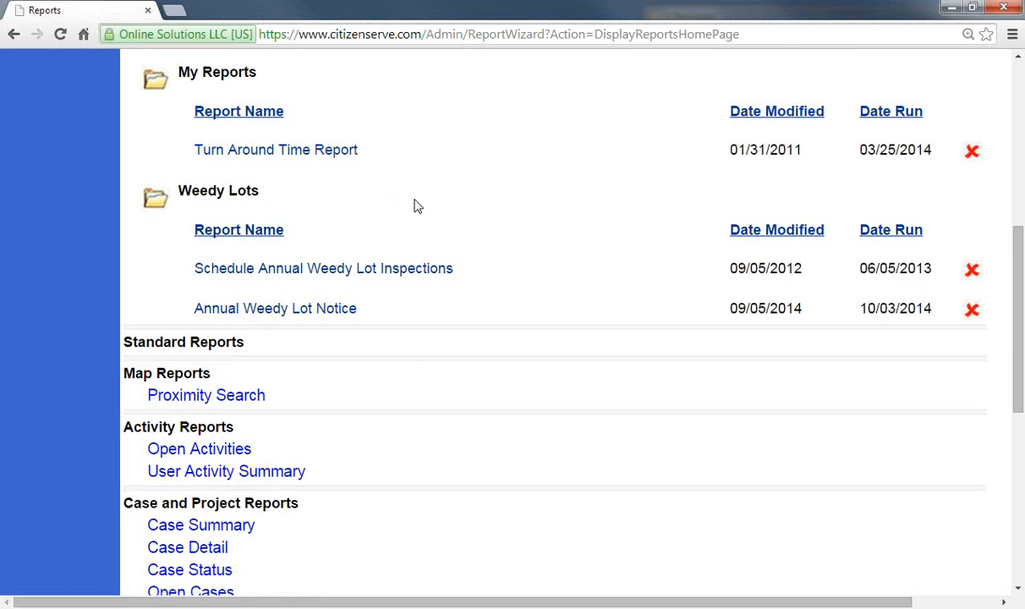
scroll(364, 205, up, 4)
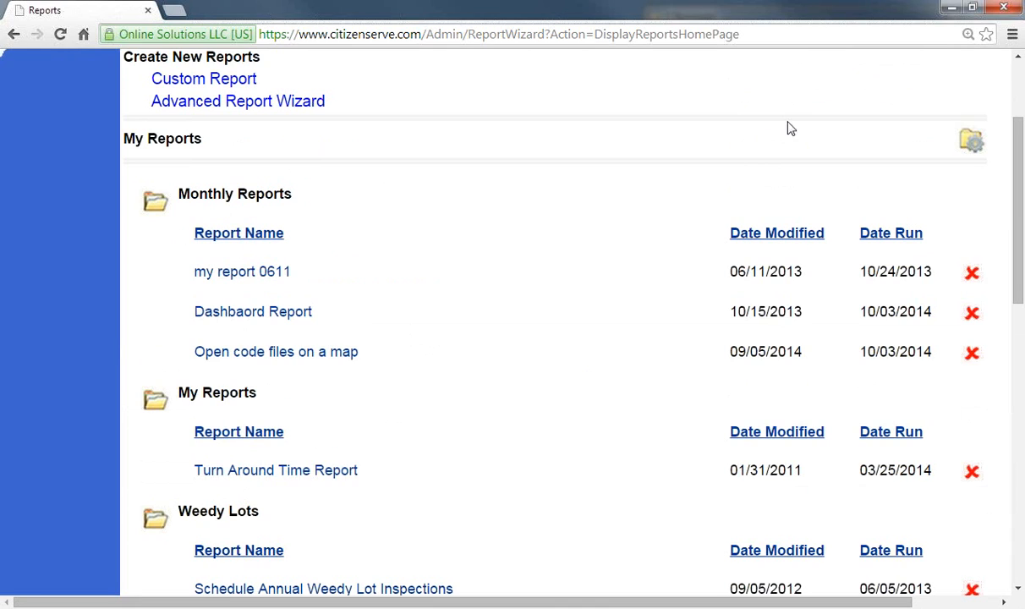
click(781, 37)
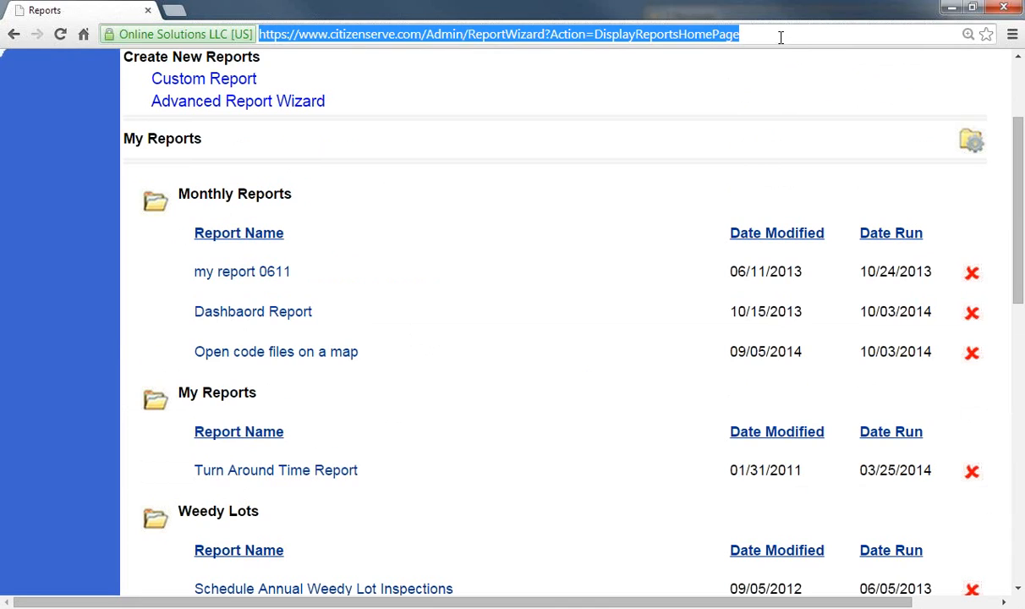
text(www.citizenserve.com/Admin/Login.jsp)
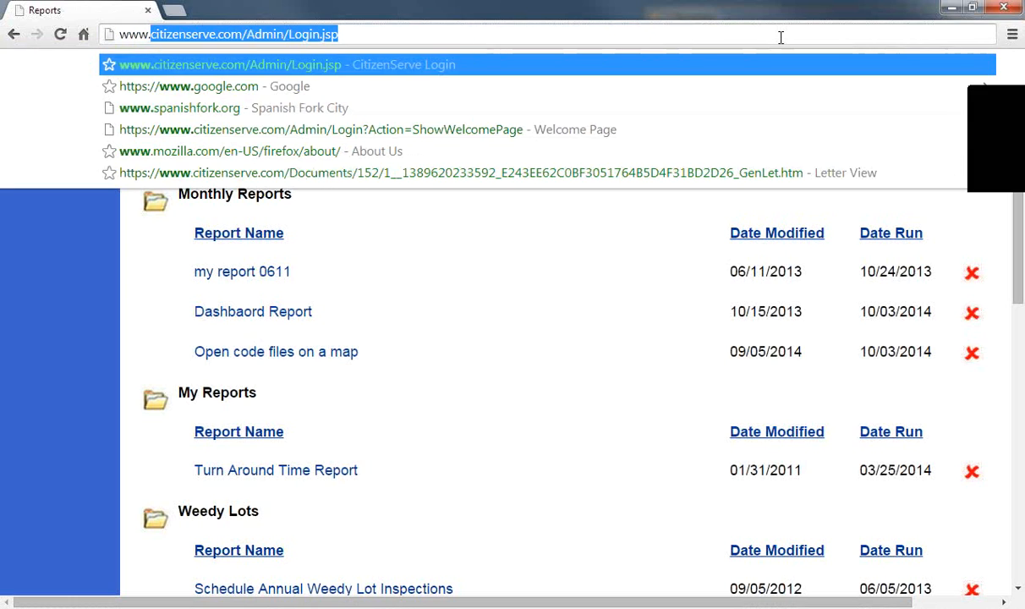
key(Return)
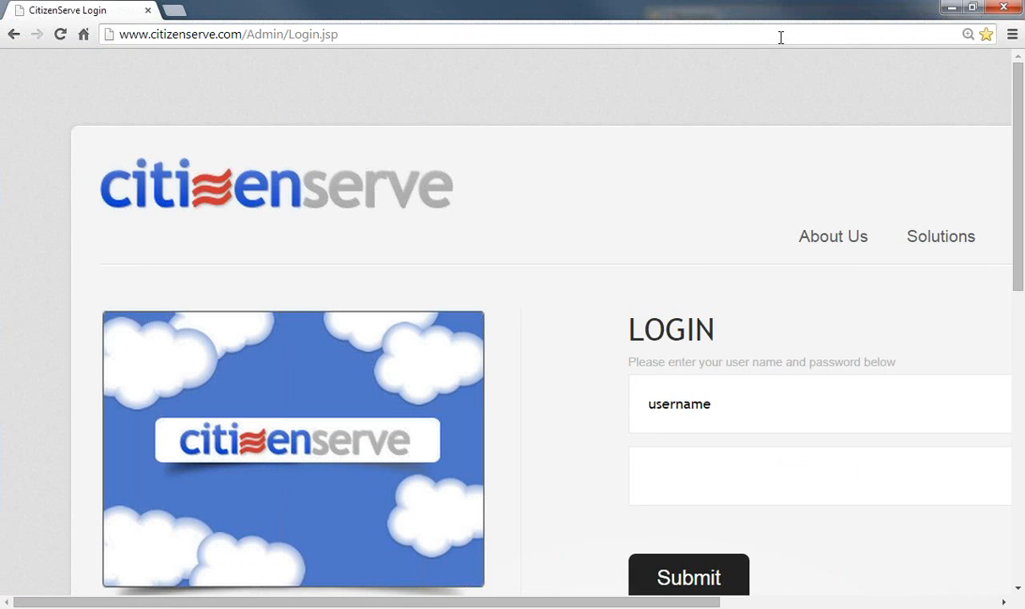
Step: Enter the other user's username, correcting a typo, and password, and submit the login
click(846, 404)
text(jtile)
key(BackSpace)
key(BackSpace)
key(BackSpace)
key(BackSpace)
key(Tab)
text(******)
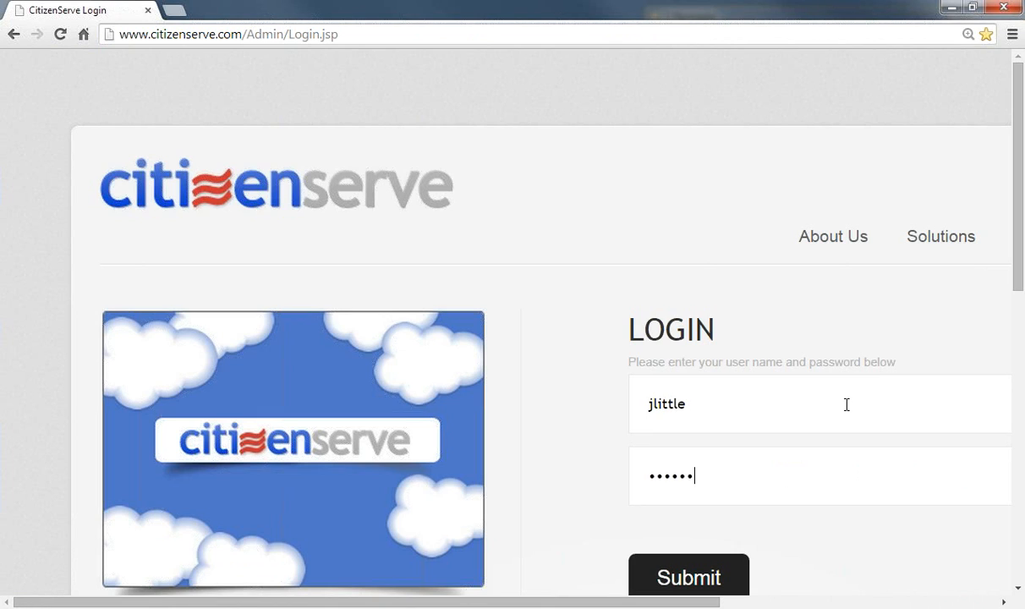
key(Return)
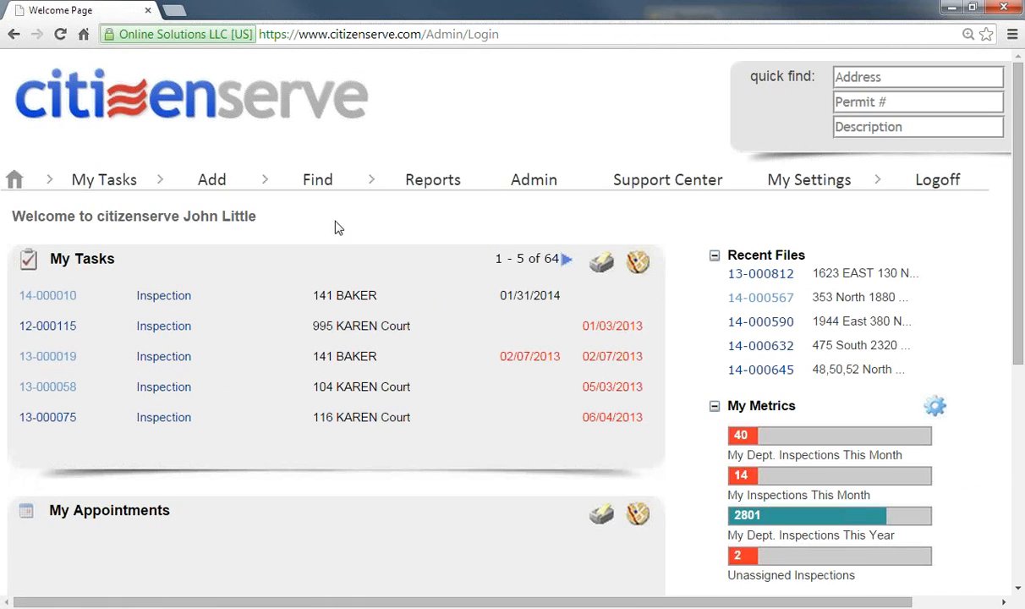
Step: Browse the My Custom Reports and My Reports lists, then log off
click(422, 180)
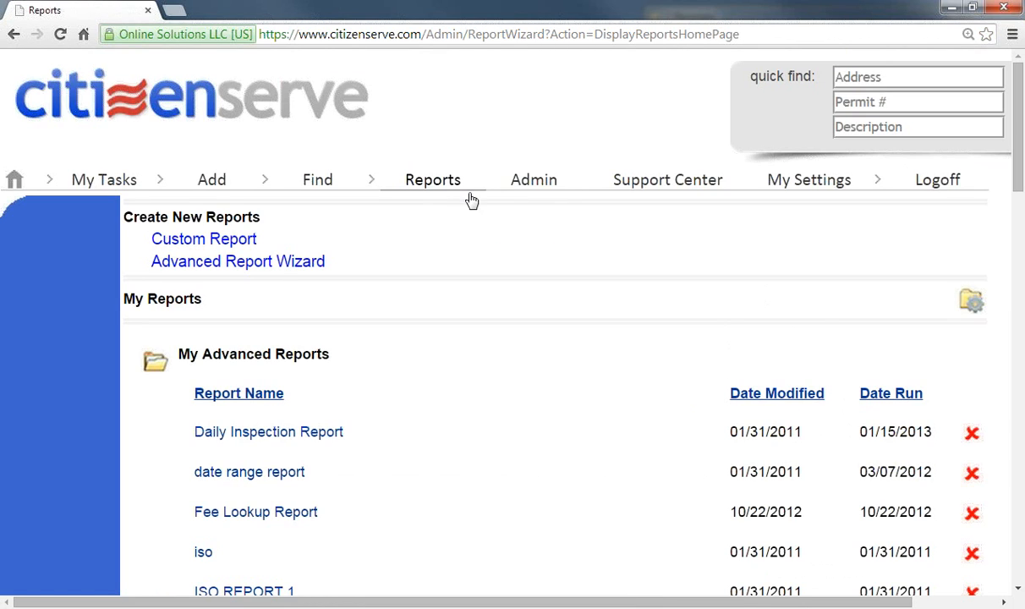
scroll(492, 305, down, 3)
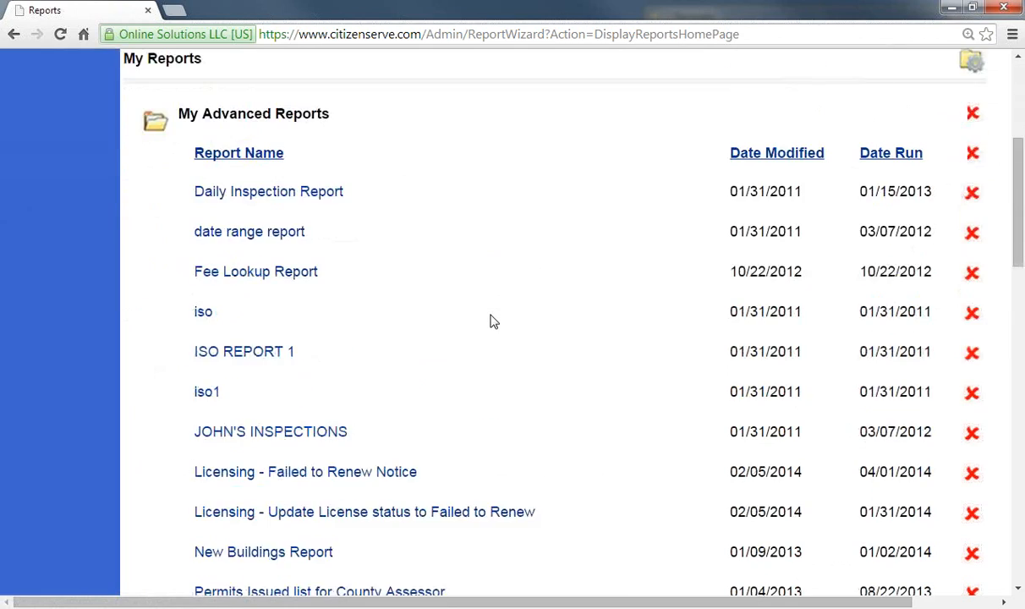
scroll(493, 320, down, 10)
scroll(493, 321, up, 8)
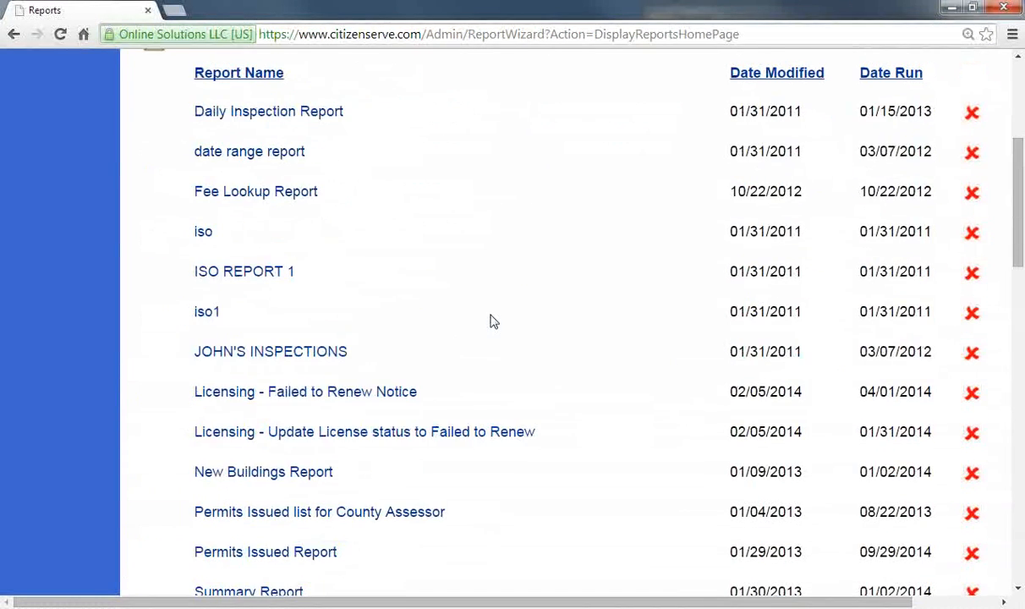
scroll(492, 321, up, 2)
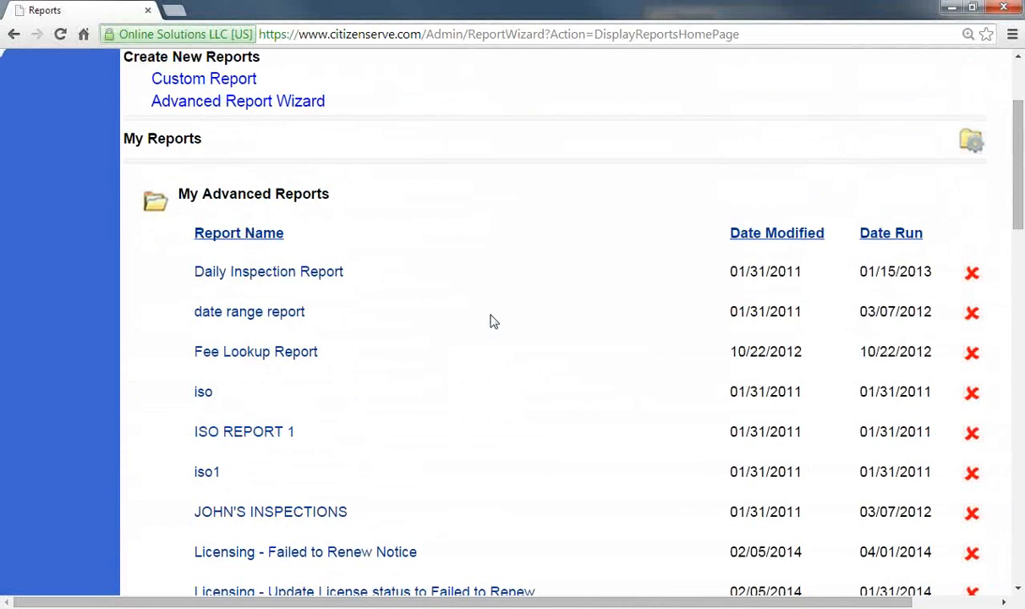
scroll(601, 311, down, 6)
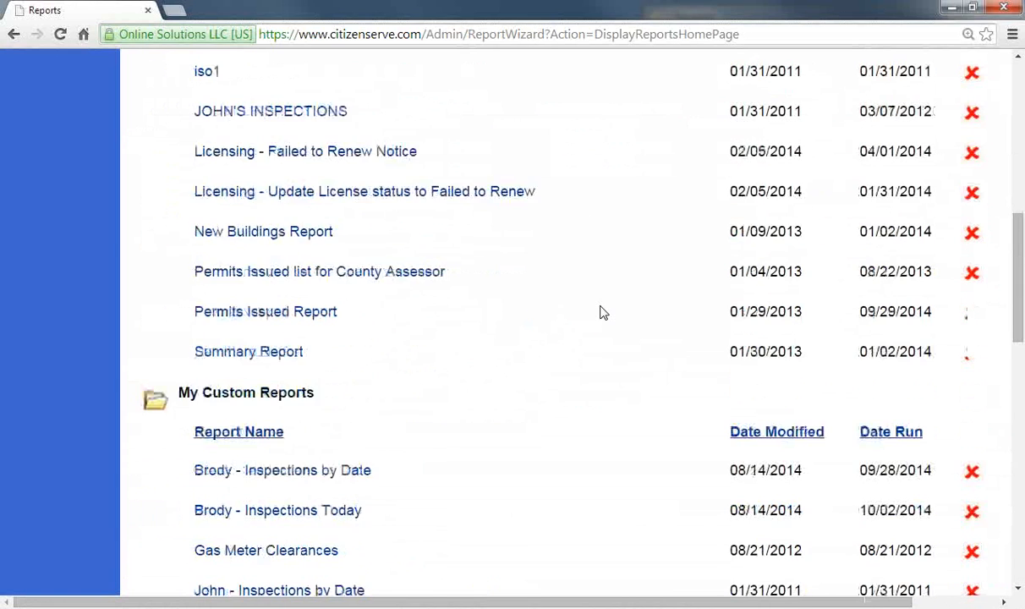
scroll(601, 312, down, 4)
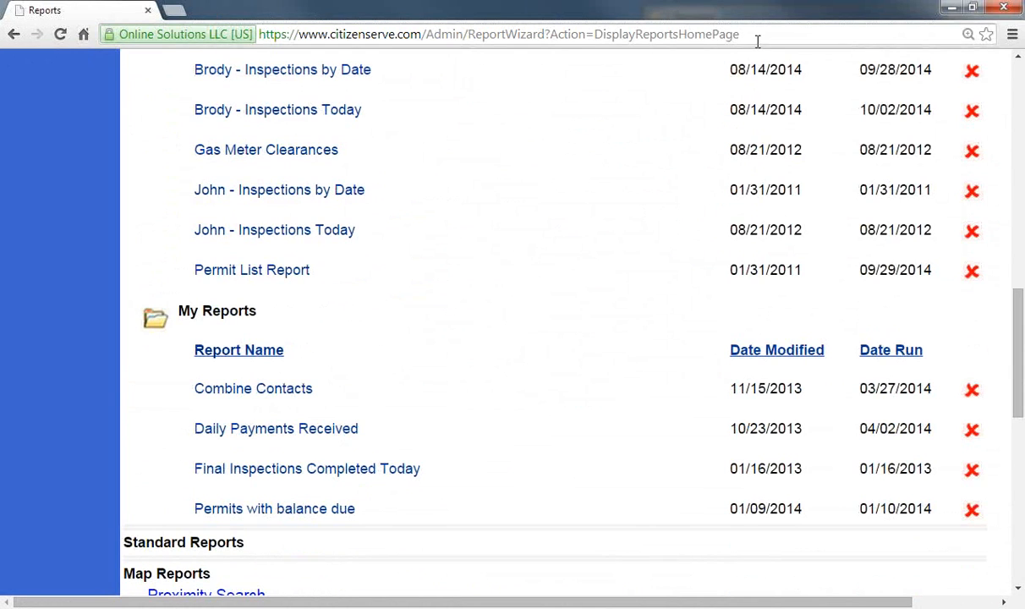
scroll(712, 129, up, 10)
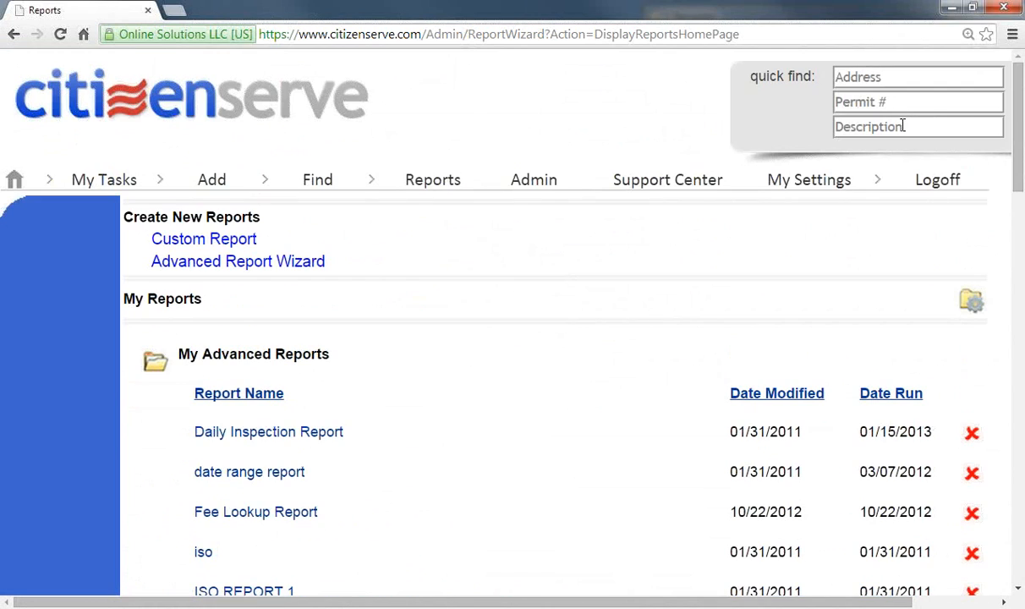
click(951, 184)
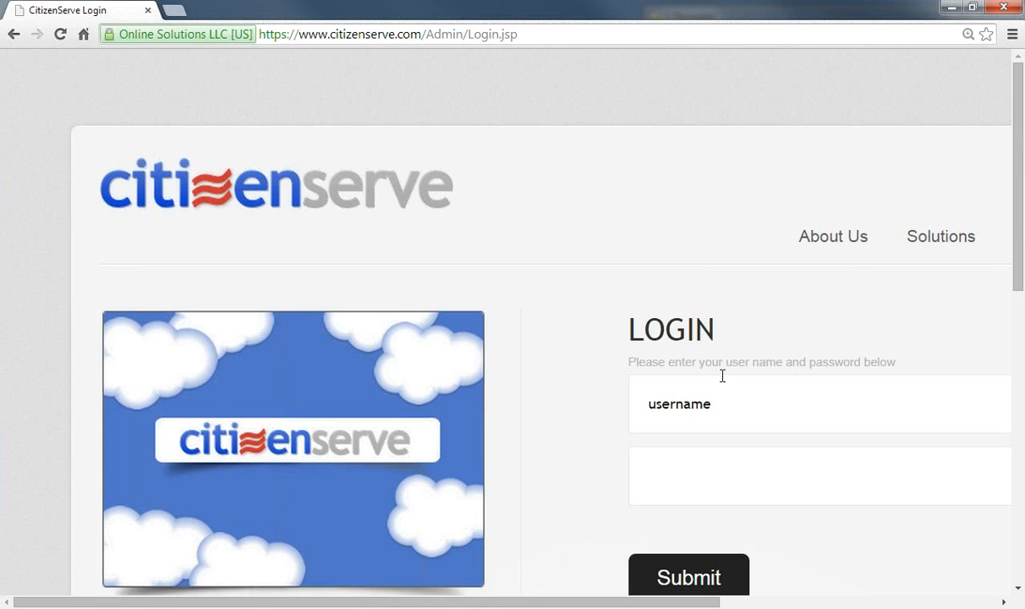
Step: Log in with the username and password, reaching the Welcome page with 63 tasks
click(747, 395)
text(jasontodd)
key(Tab)
text(********)
key(Return)
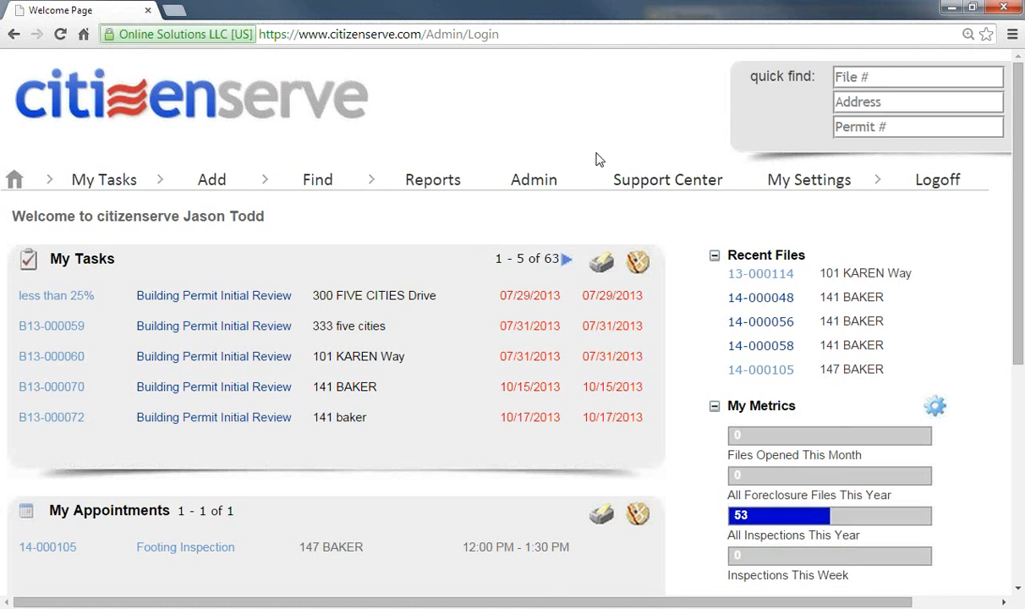
Step: Under Admin > Building > Lookups, filter to Forms and Letters and open Certificate of Occupancy
click(538, 181)
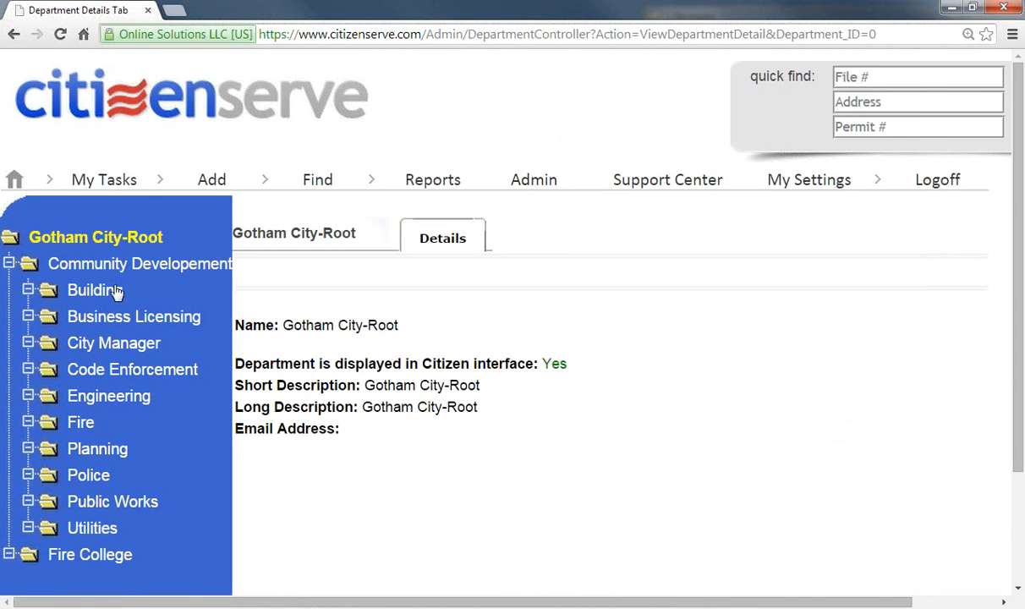
click(103, 291)
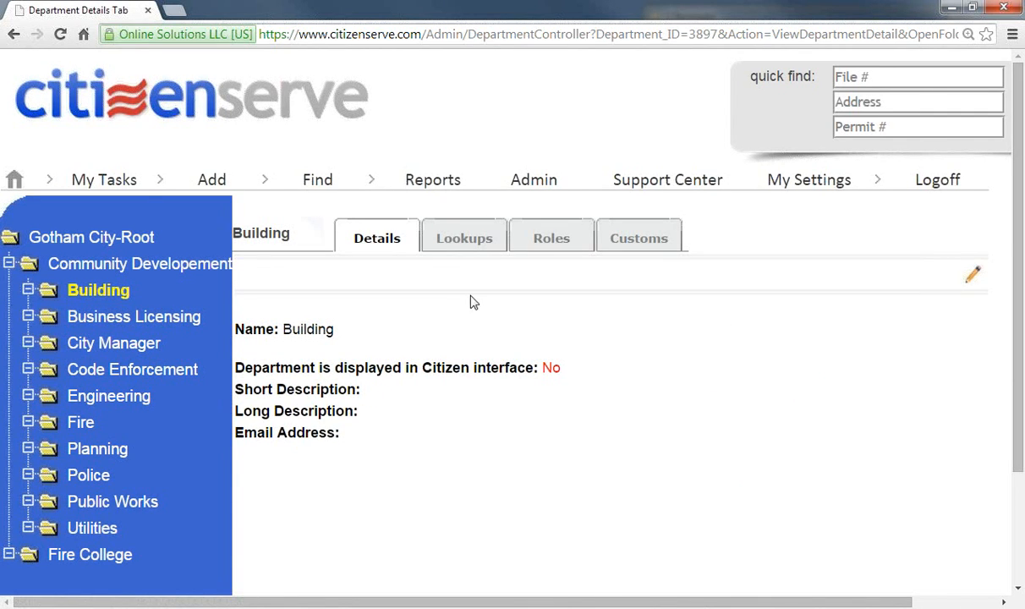
click(474, 243)
click(510, 265)
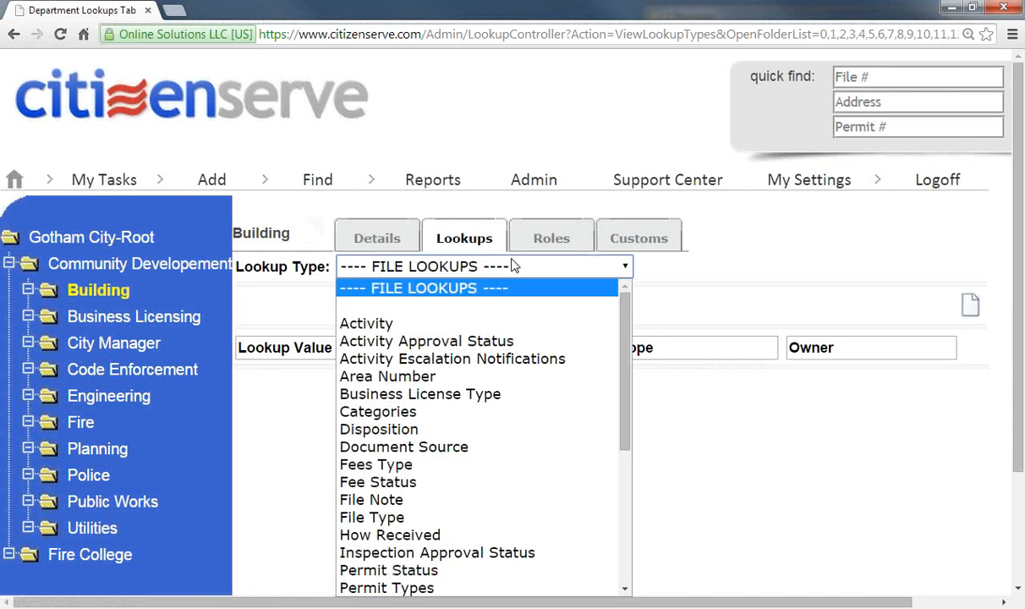
scroll(613, 378, down, 7)
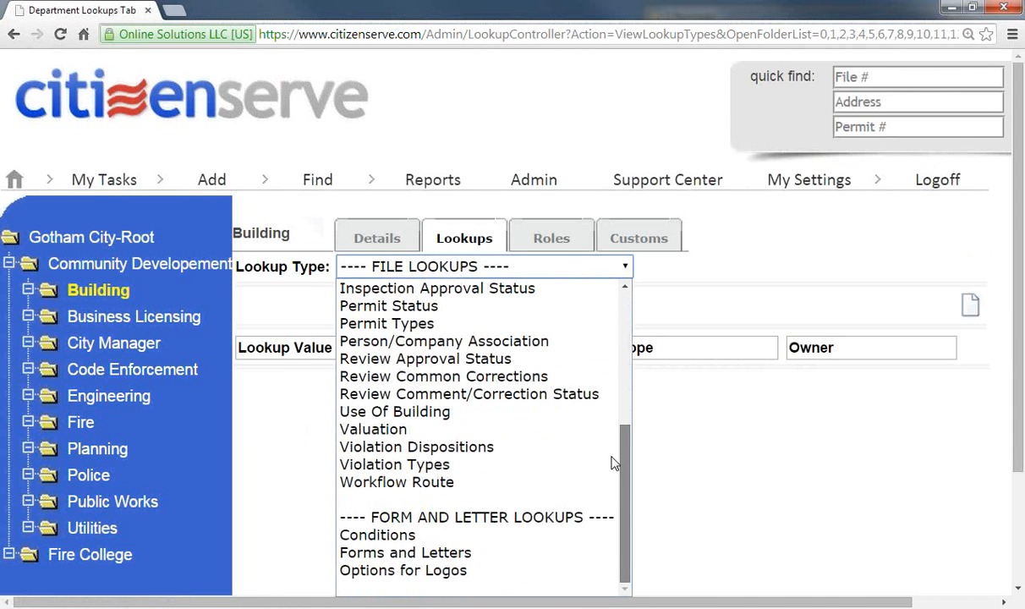
click(355, 552)
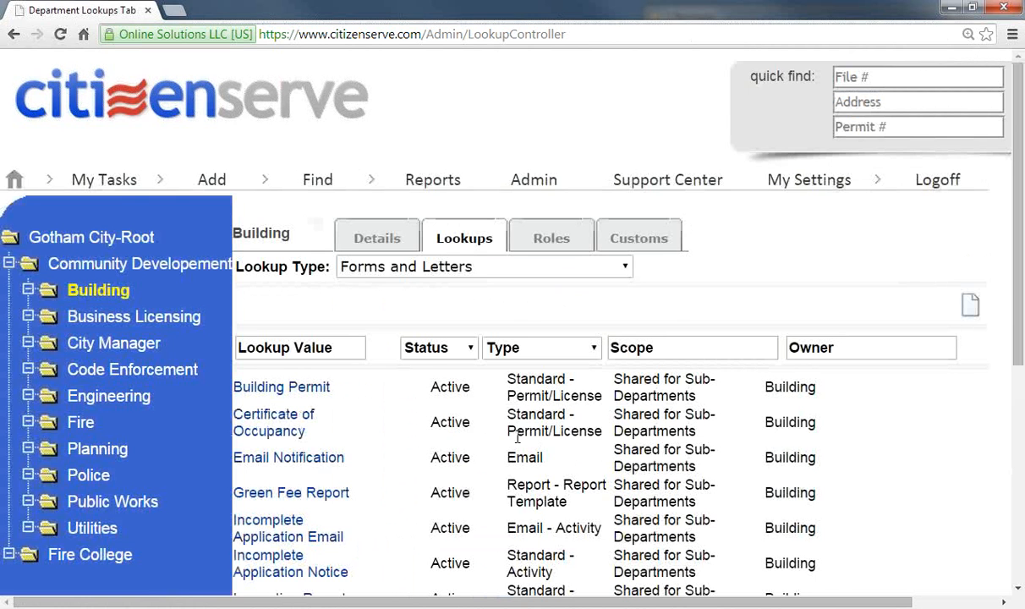
scroll(441, 449, down, 1)
scroll(440, 449, down, 1)
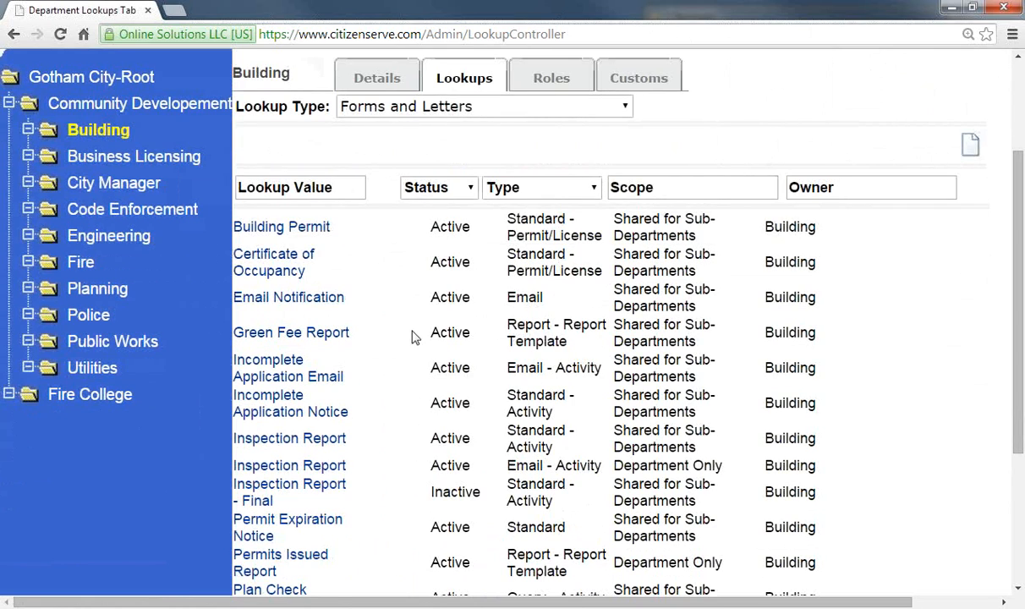
click(279, 264)
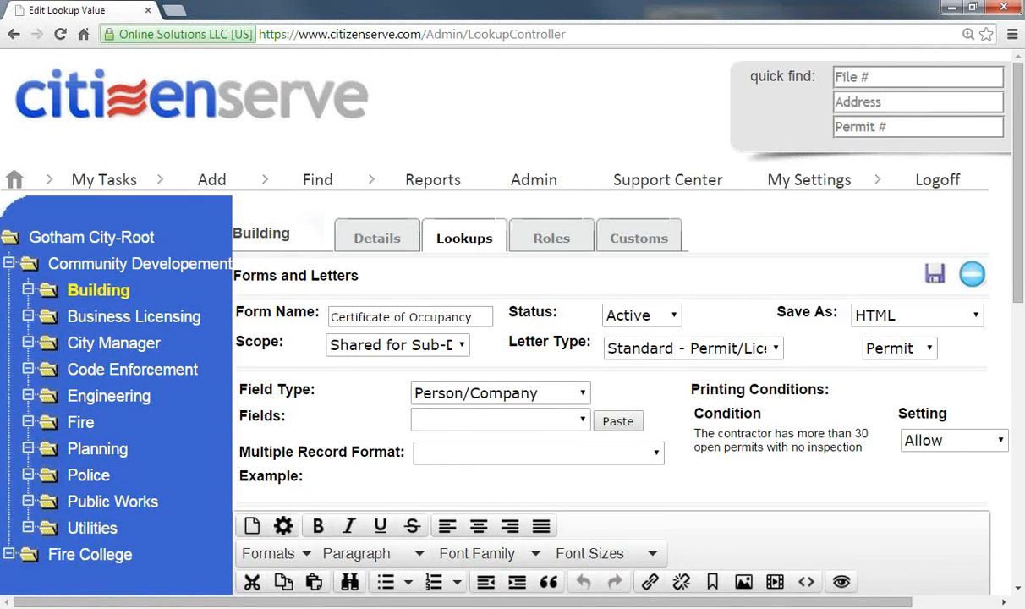
Step: Add a new line after 'address of structure' in the template text
scroll(1019, 592, down, 2)
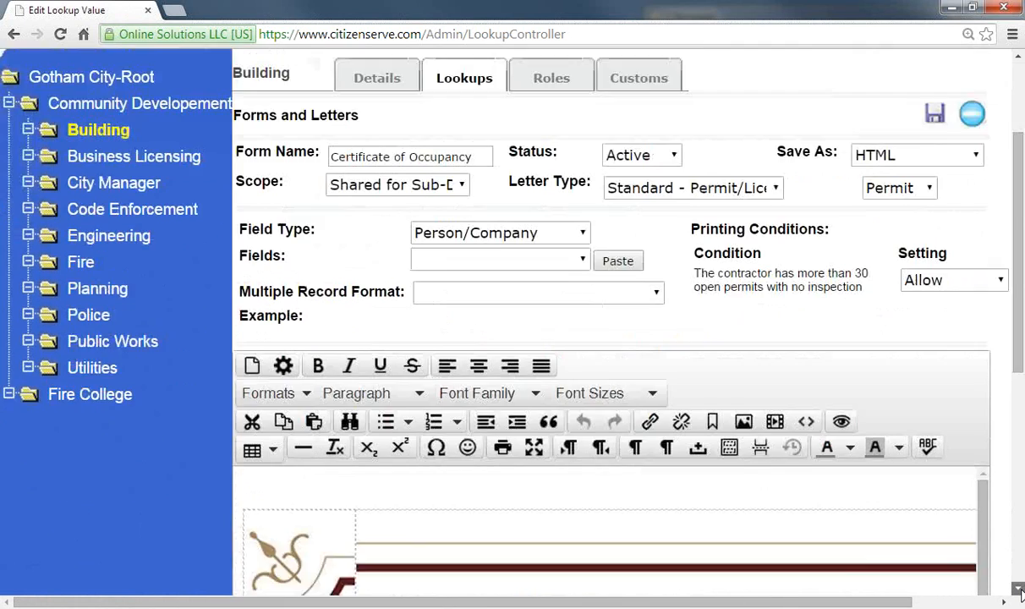
scroll(1019, 591, down, 5)
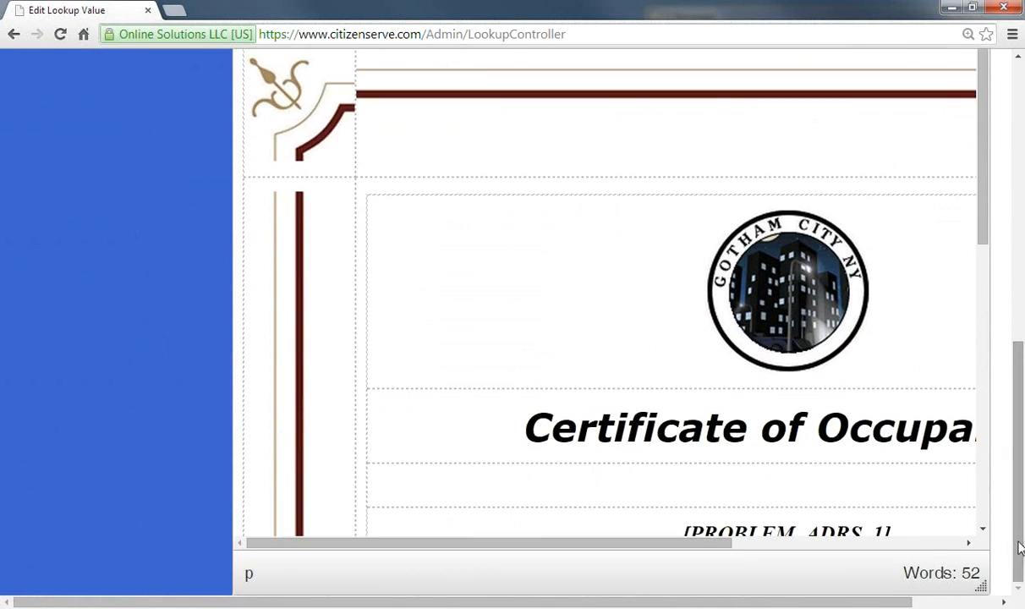
scroll(981, 529, down, 3)
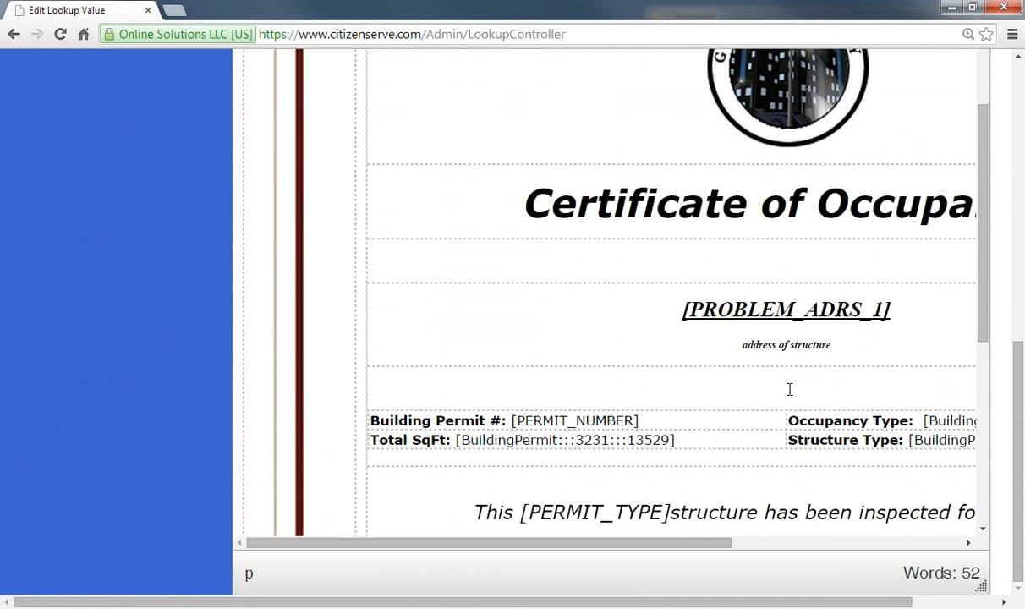
click(856, 345)
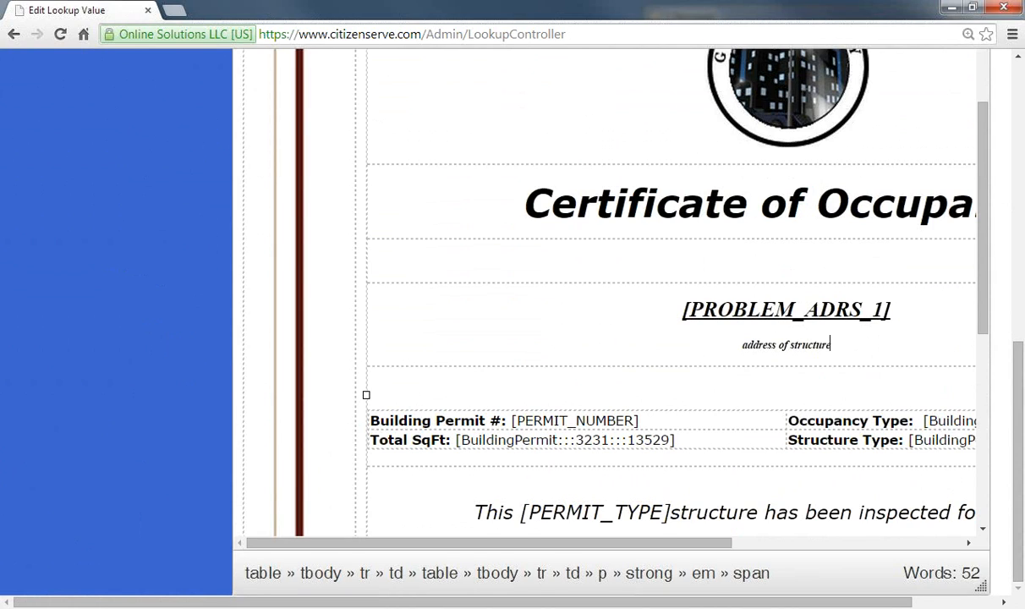
key(Return)
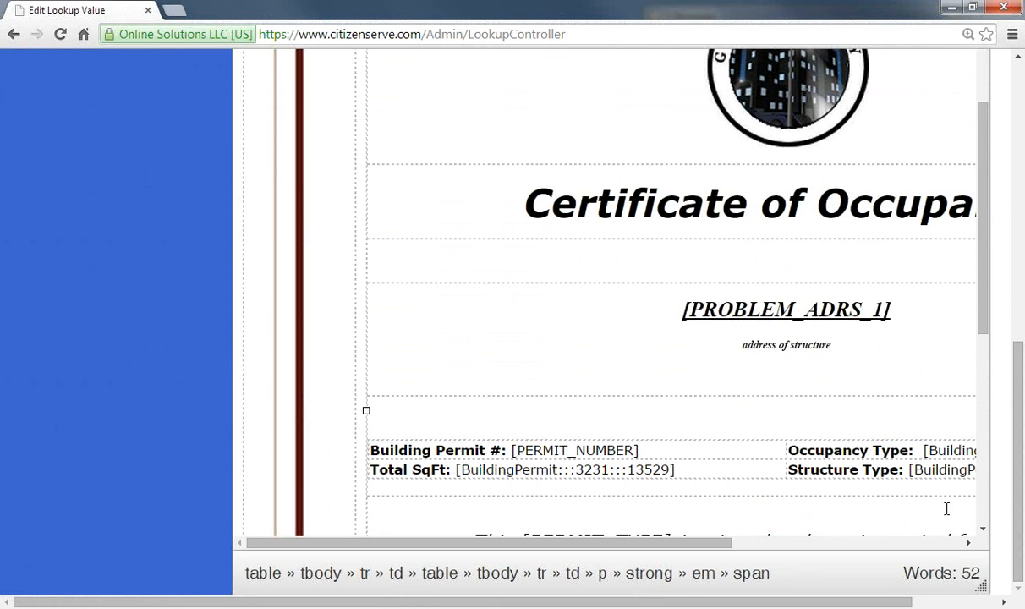
Step: Pick Property as the field type and Legal Description as the field to insert
scroll(1021, 439, up, 1)
scroll(963, 330, up, 5)
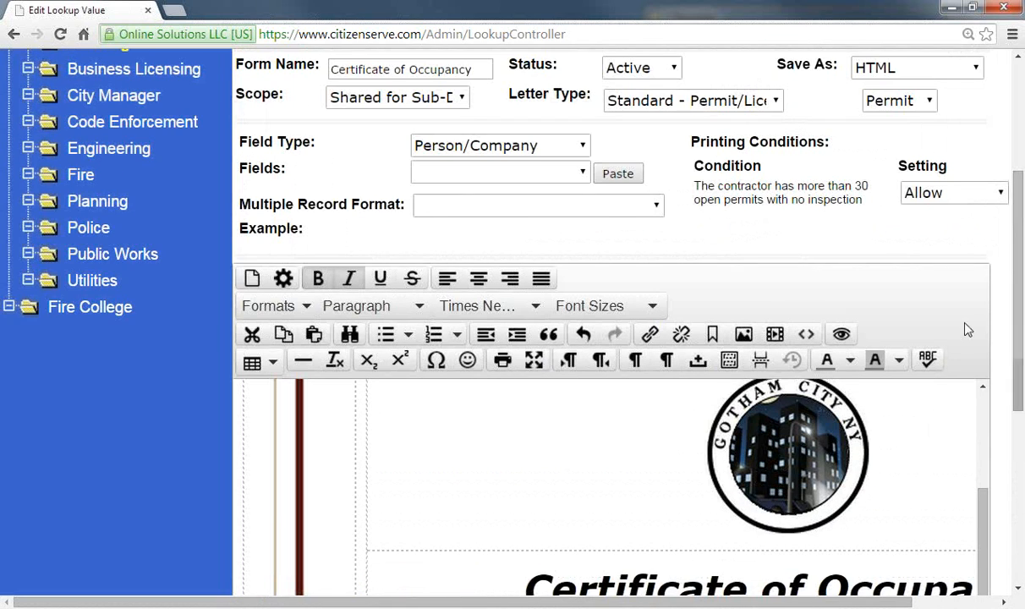
scroll(539, 212, up, 3)
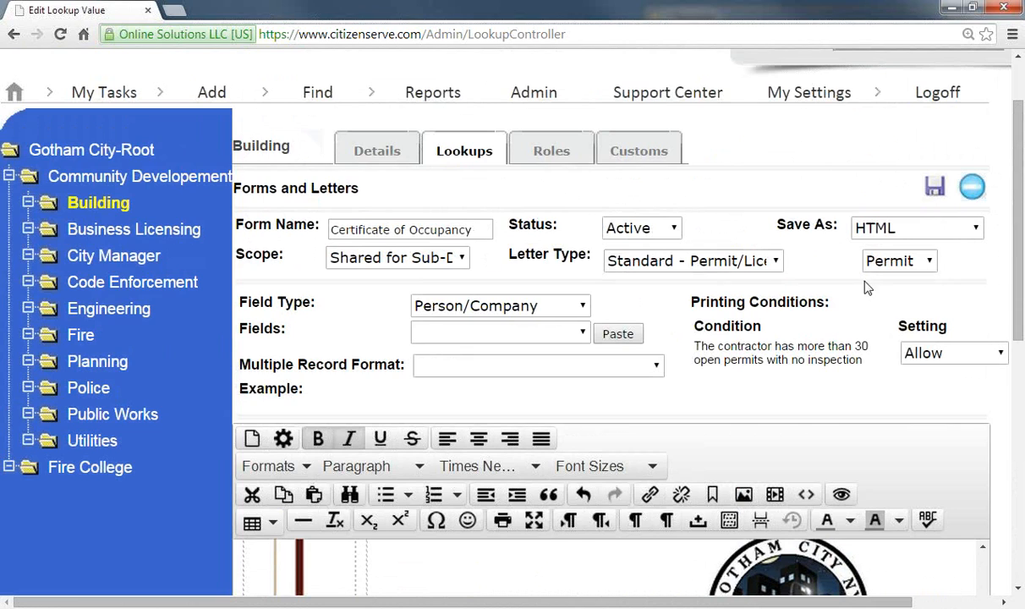
click(580, 306)
click(554, 362)
click(580, 333)
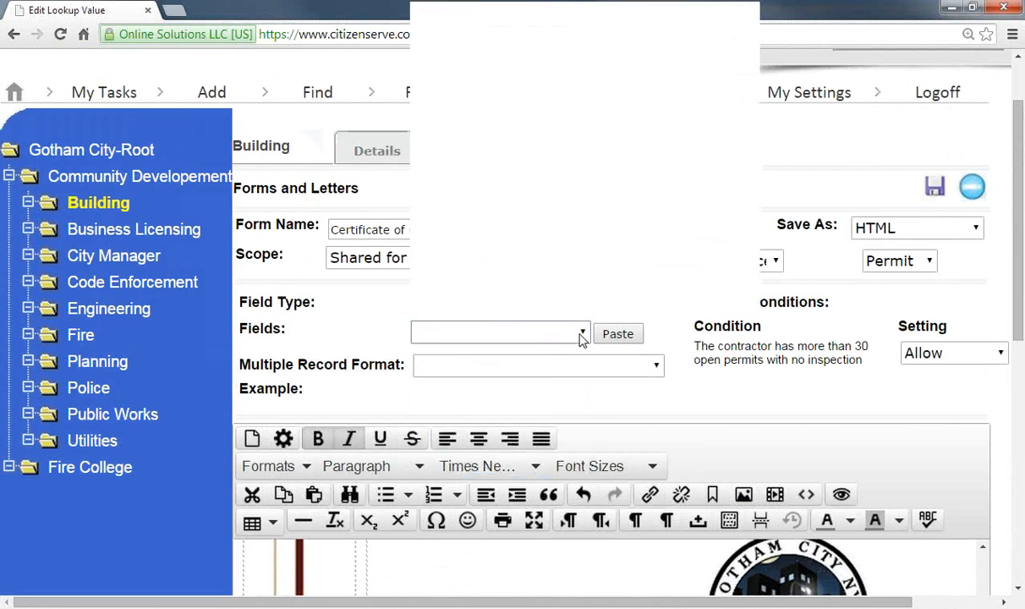
click(638, 153)
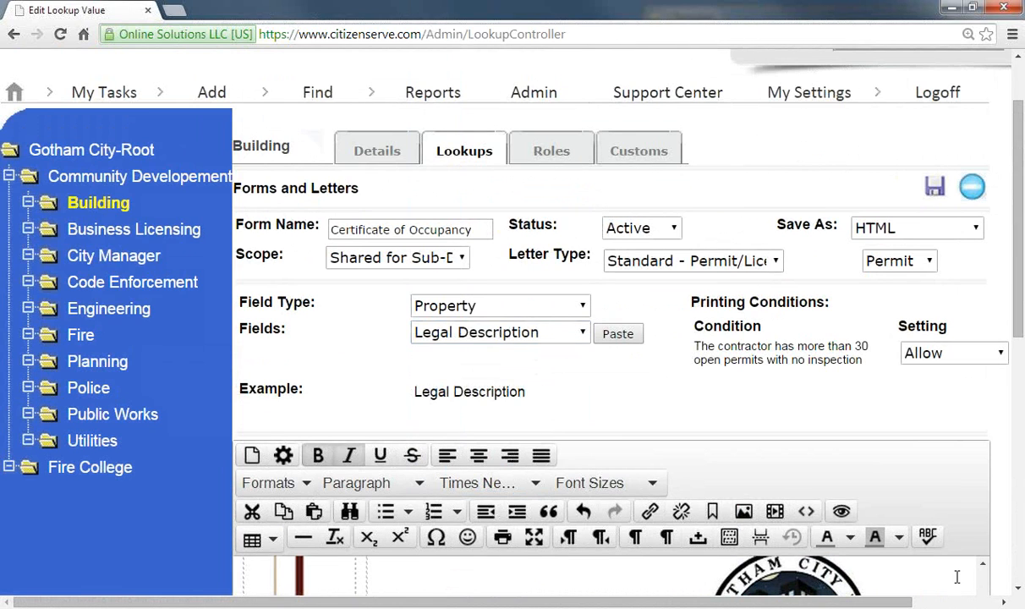
Step: Return to the Welcome page, leaving the template without saving changes
scroll(964, 550, down, 5)
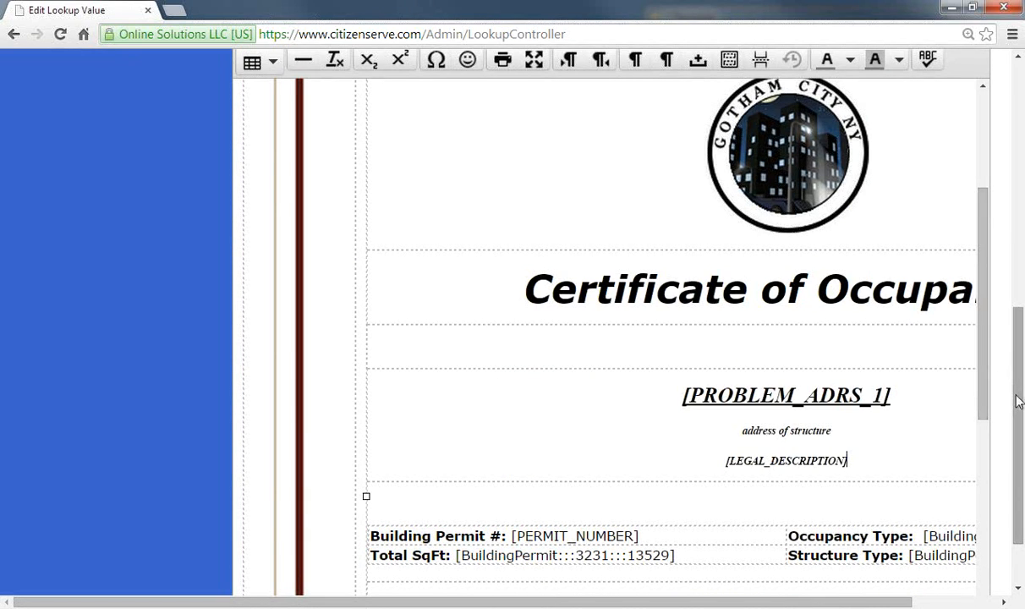
drag(1019, 401, 1013, 216)
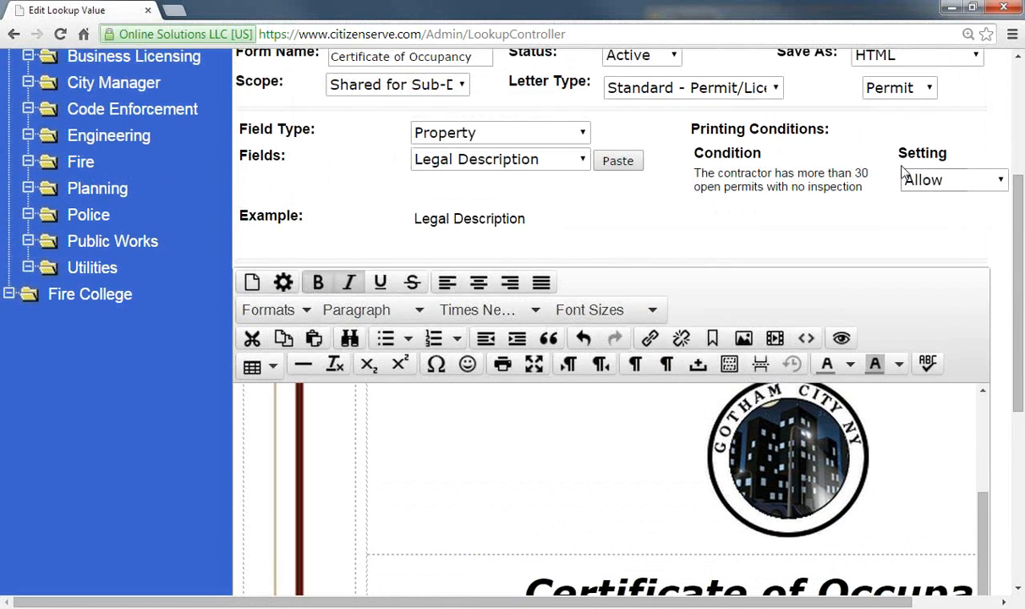
scroll(628, 201, up, 2)
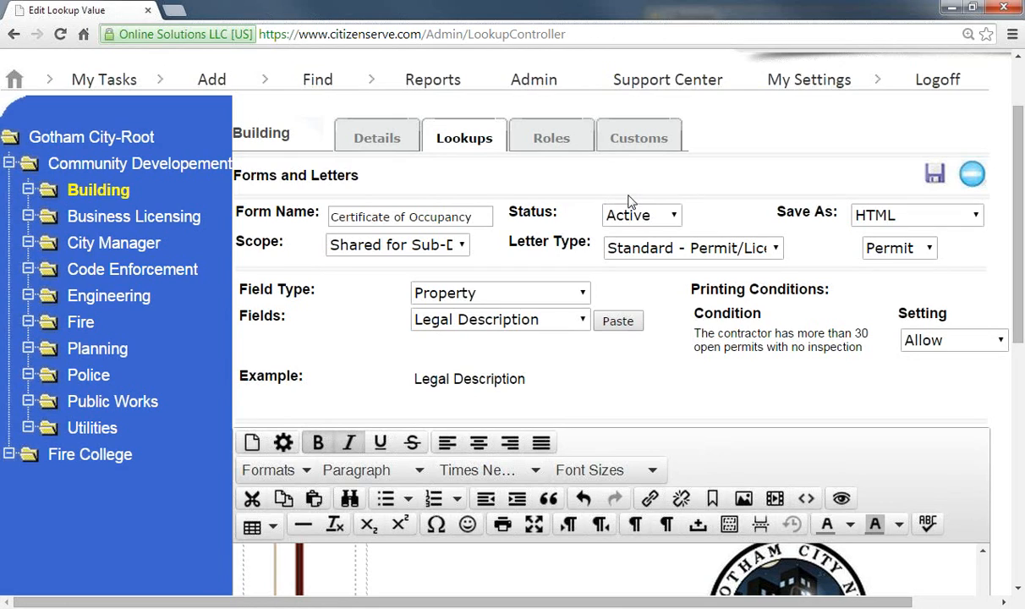
scroll(629, 202, up, 2)
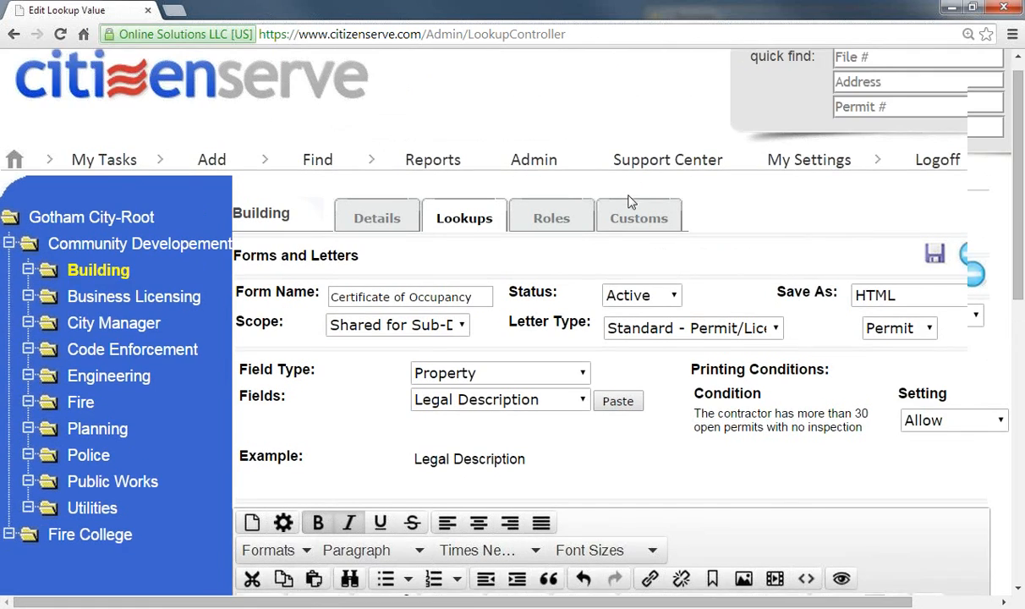
click(219, 106)
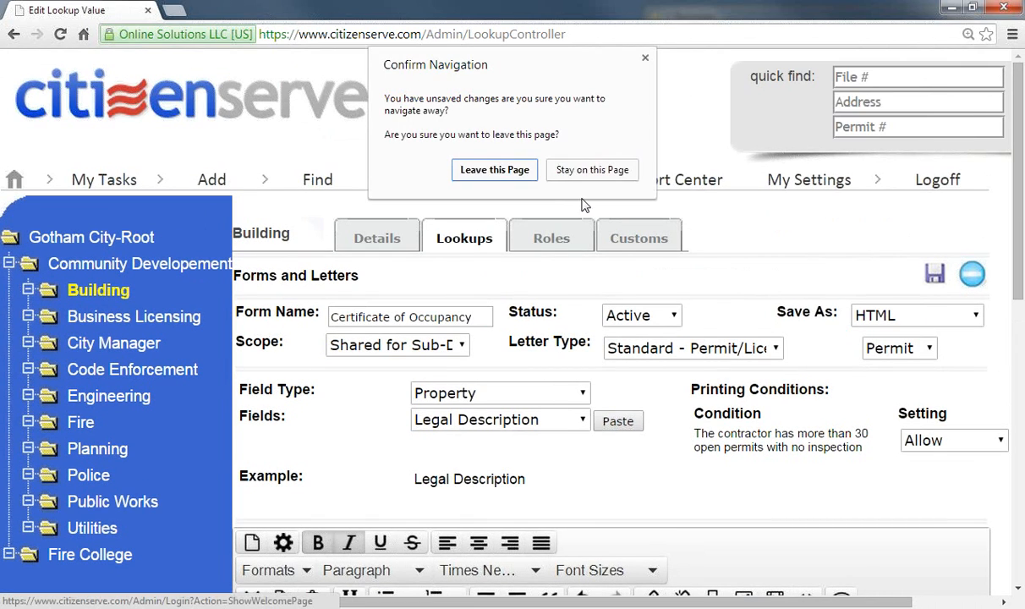
click(495, 170)
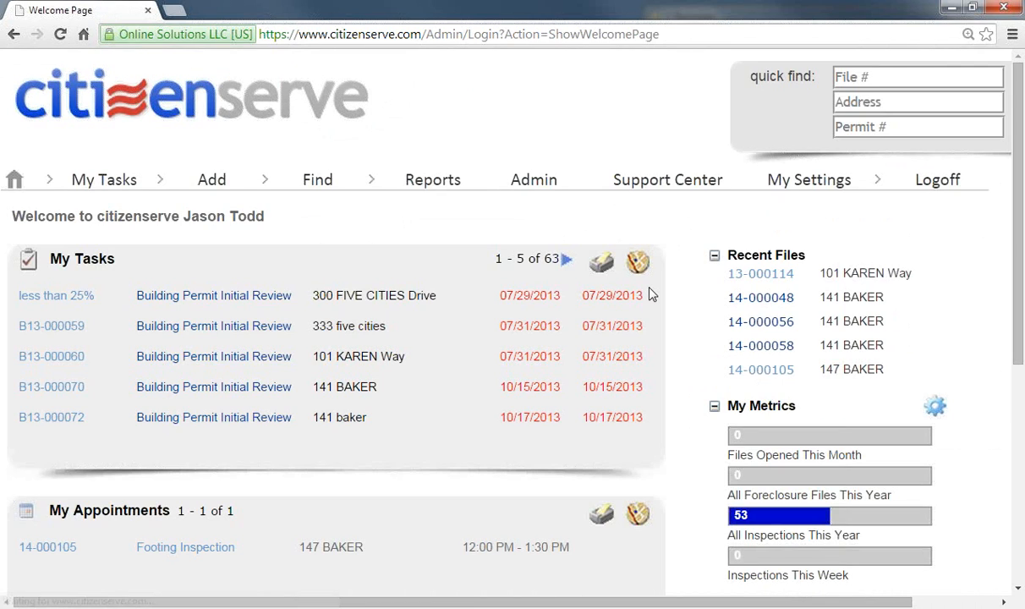
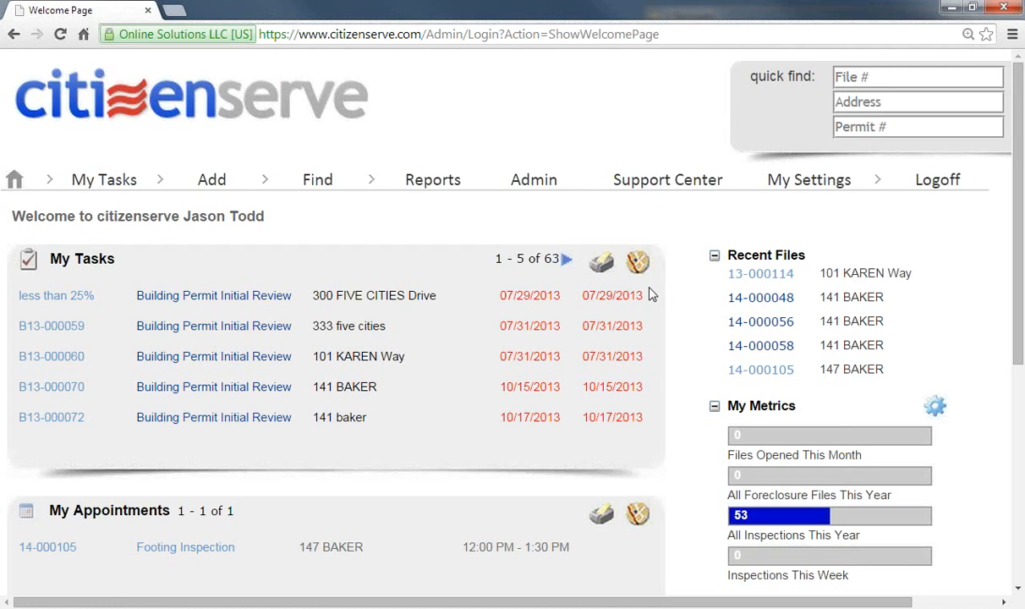
click(703, 37)
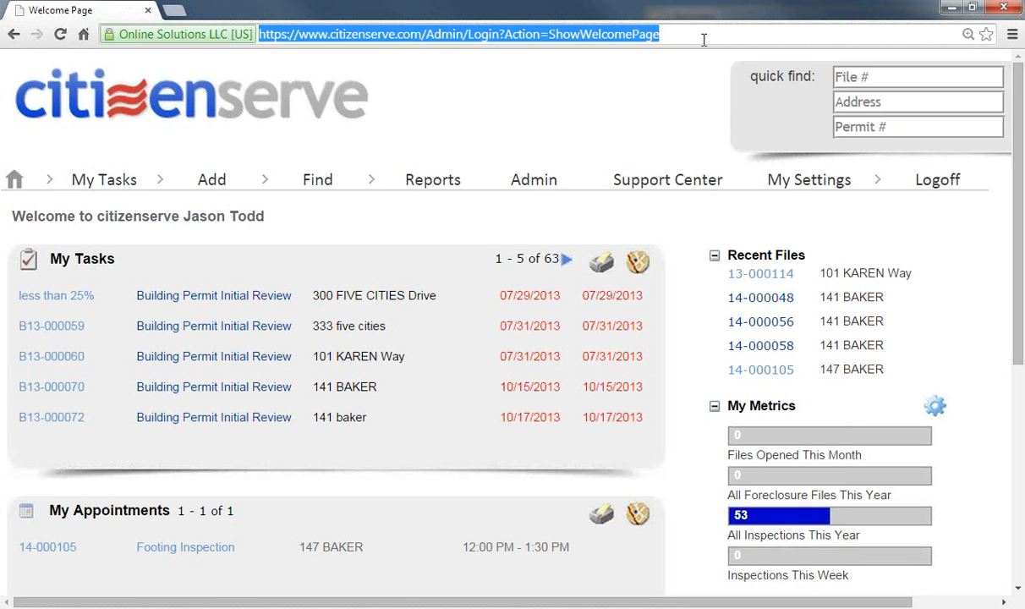
text(www.youtube.com/citizenserve)
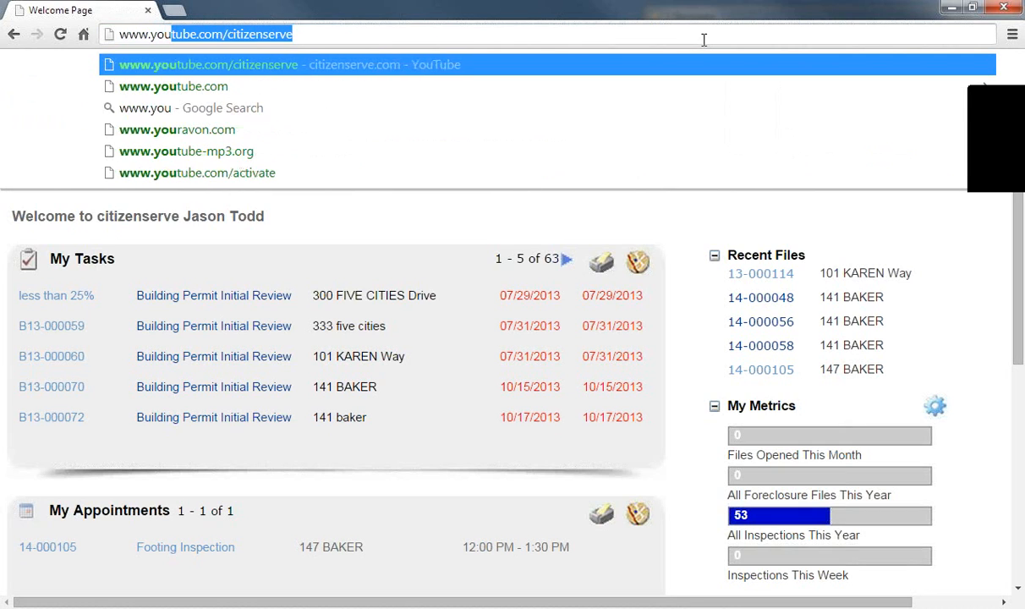
key(Return)
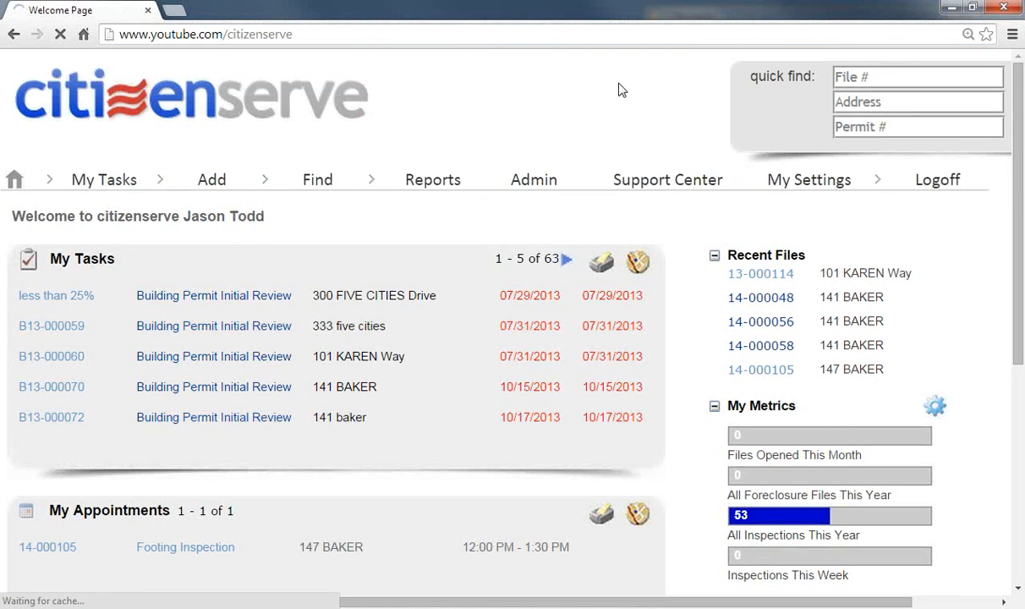
scroll(355, 283, down, 3)
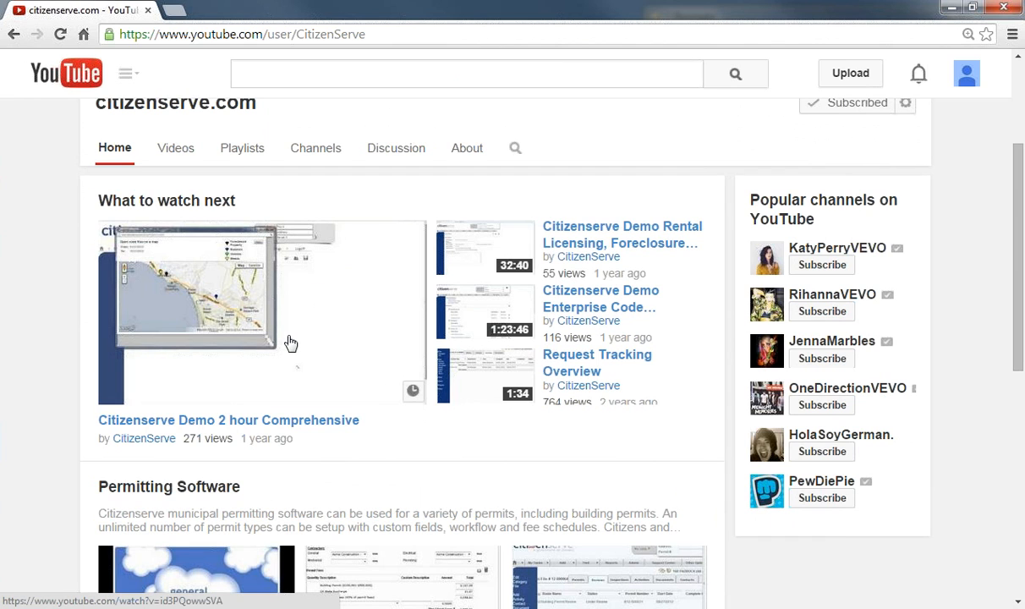
scroll(290, 342, down, 4)
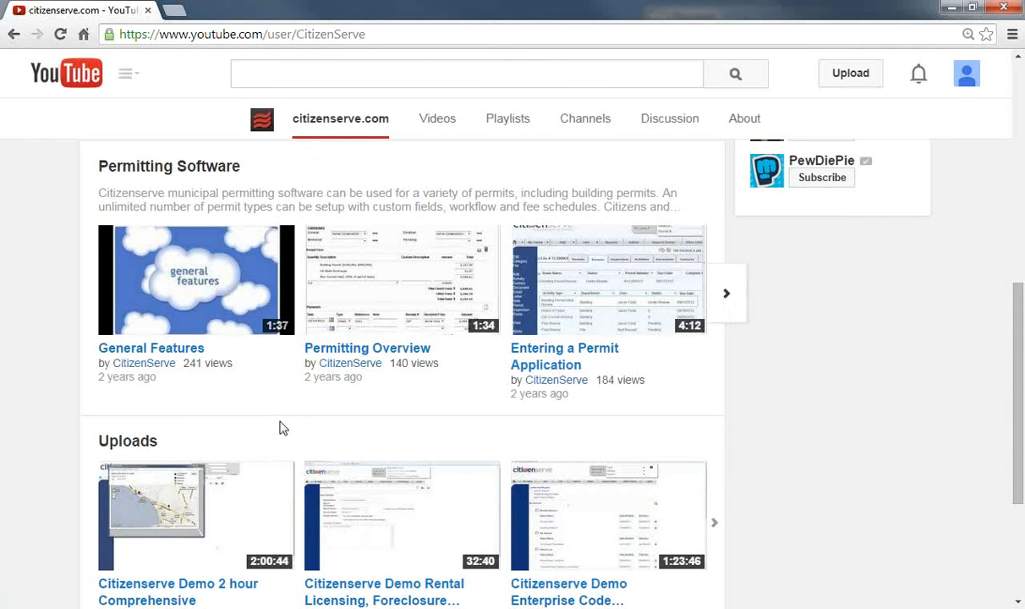
scroll(320, 428, down, 2)
scroll(320, 428, up, 4)
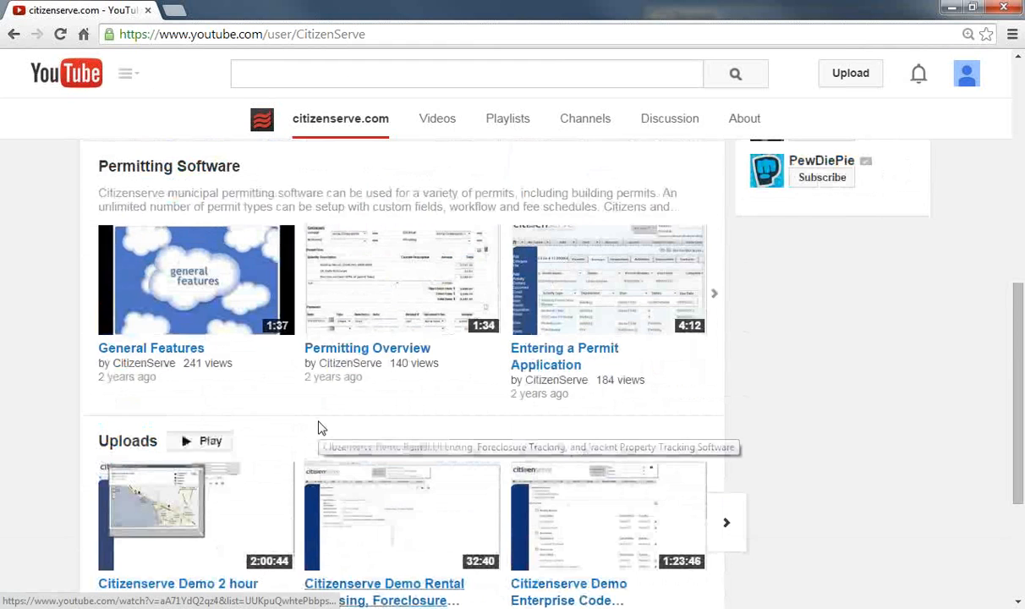